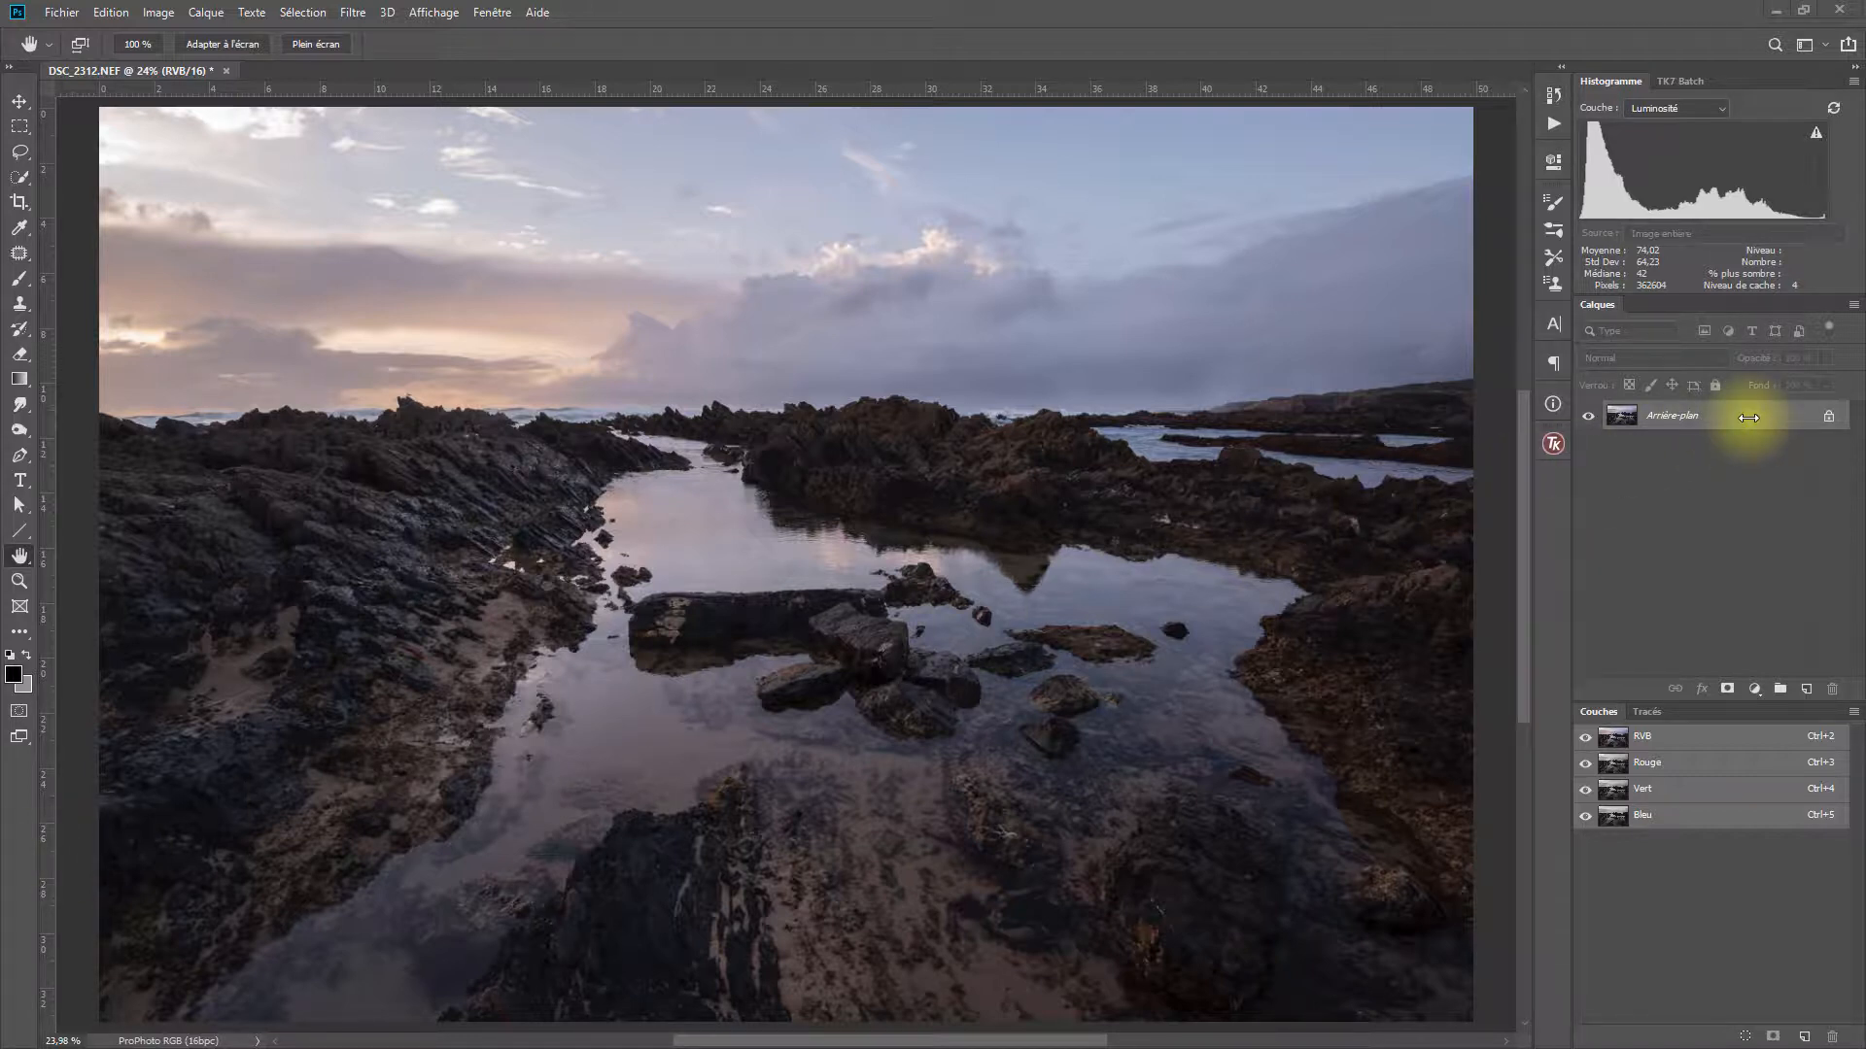
Convert the locked background into an editable layer, keeping the default name, Normal mode and 100% opacity.
double_click(1748, 418)
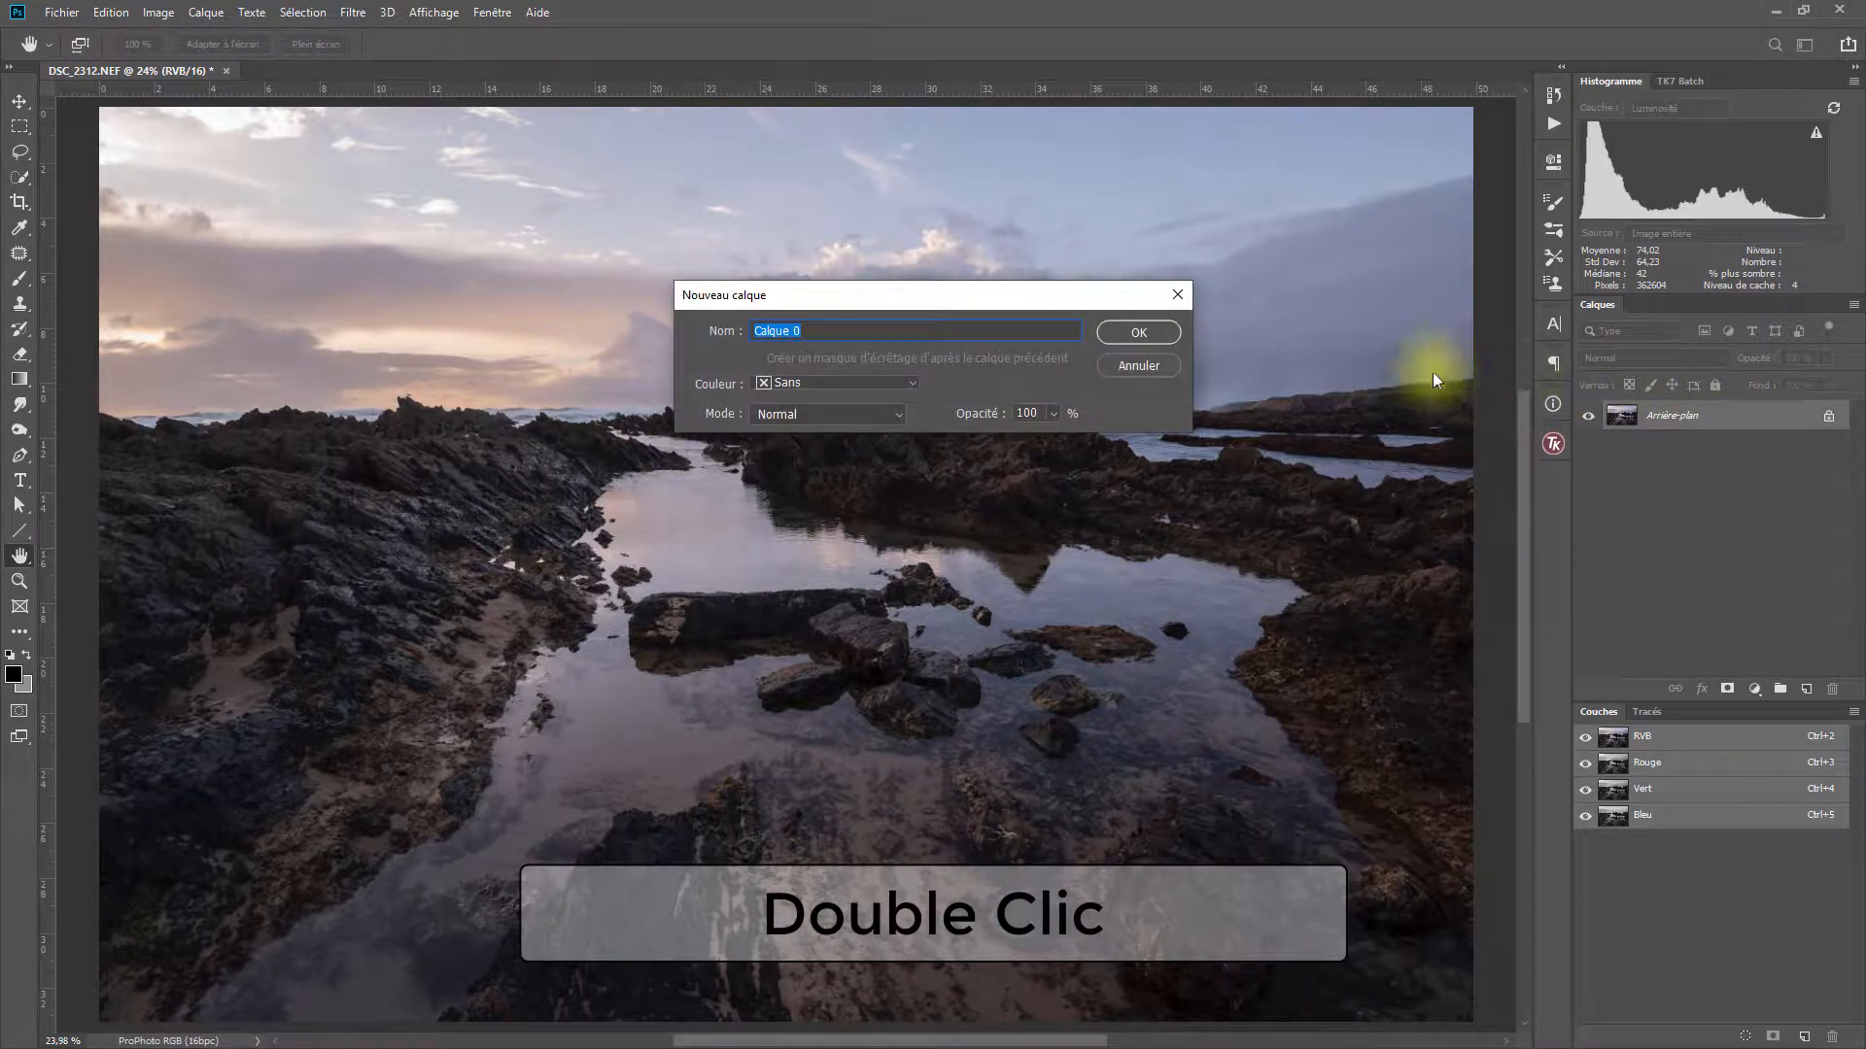
click(1117, 331)
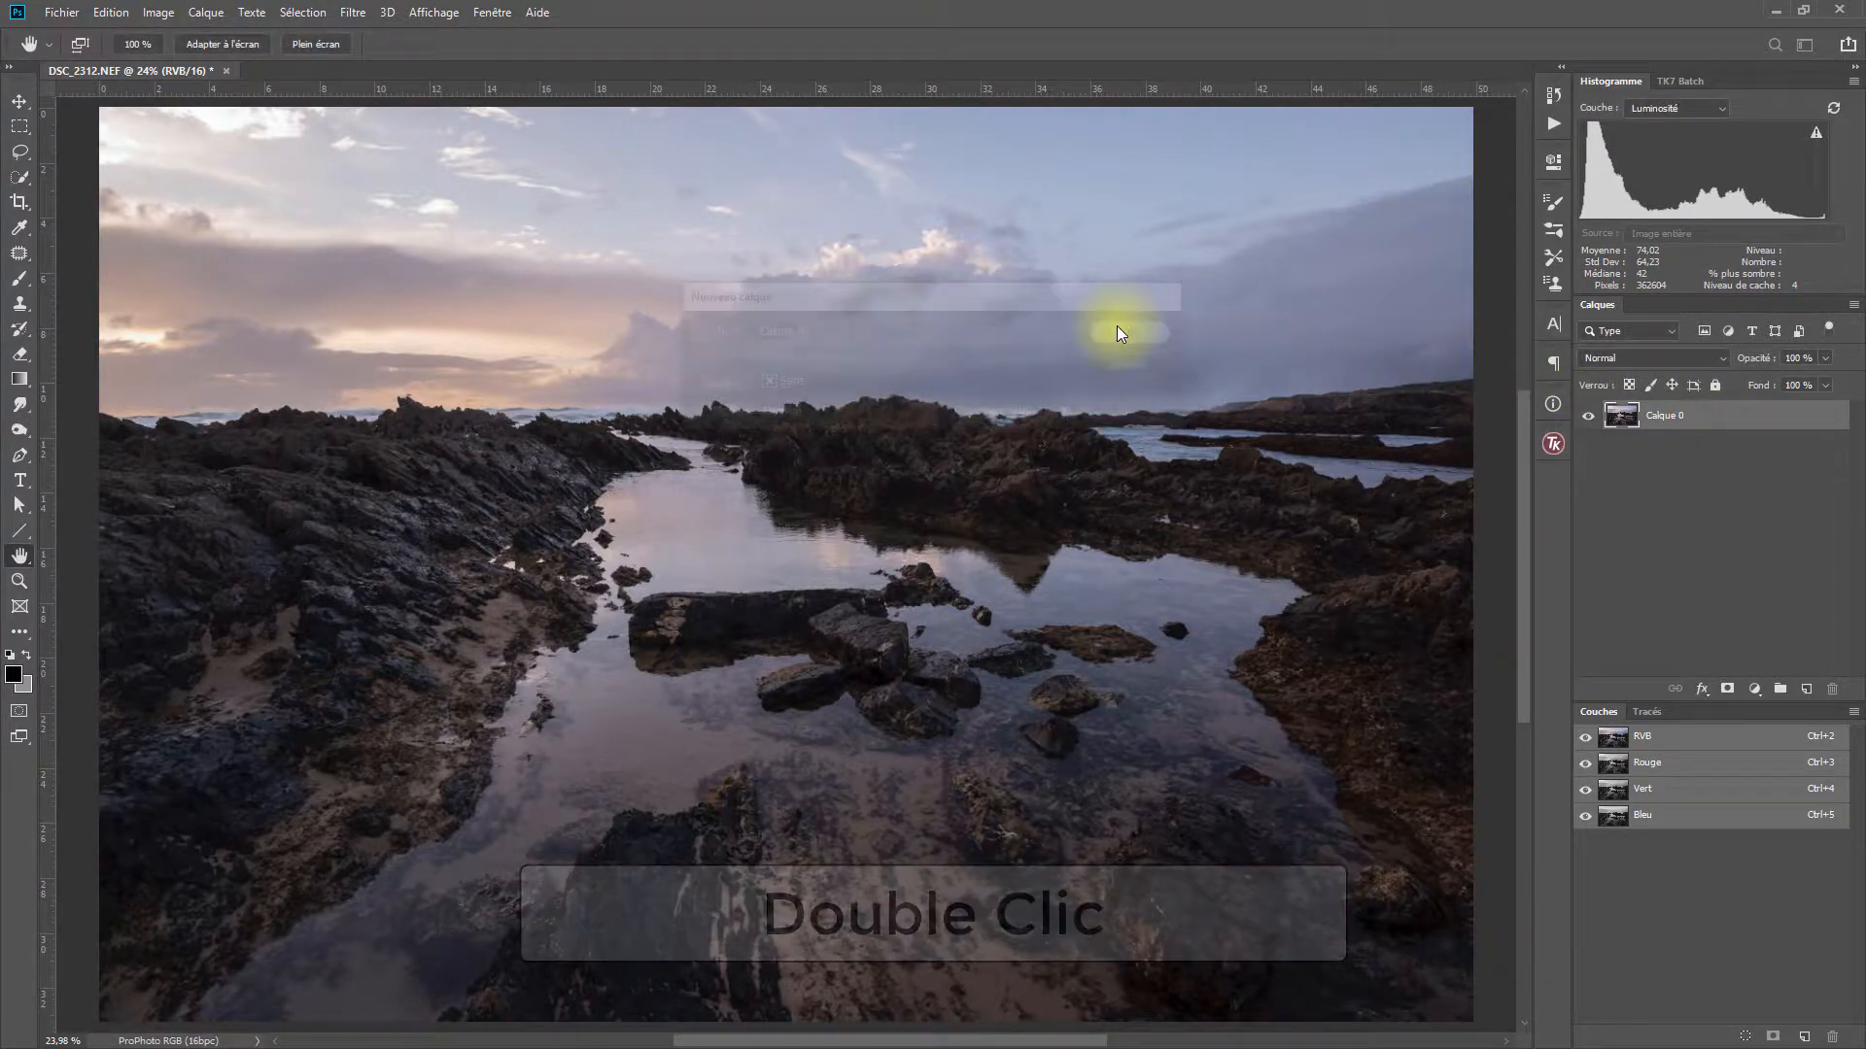
Add a white mask to the layer and paint a wide hard-edged black stroke across the rocks on the left side.
click(1726, 689)
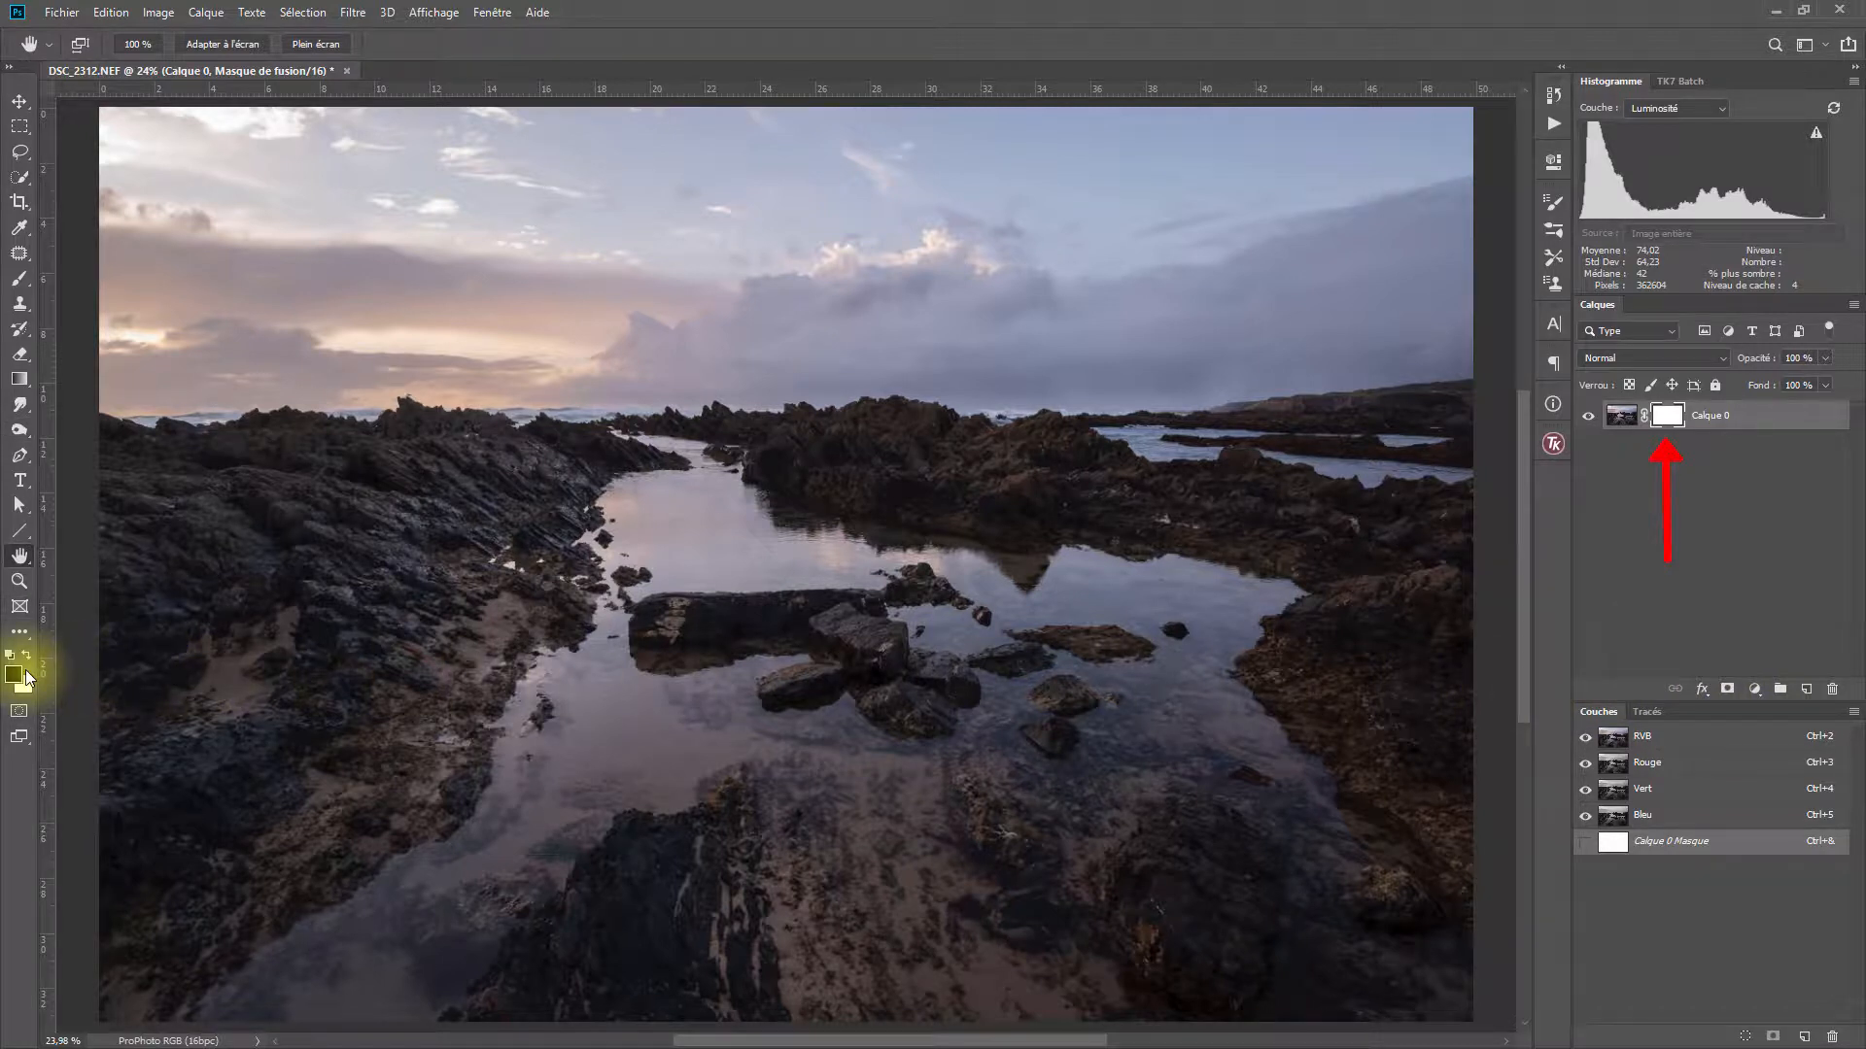
click(20, 279)
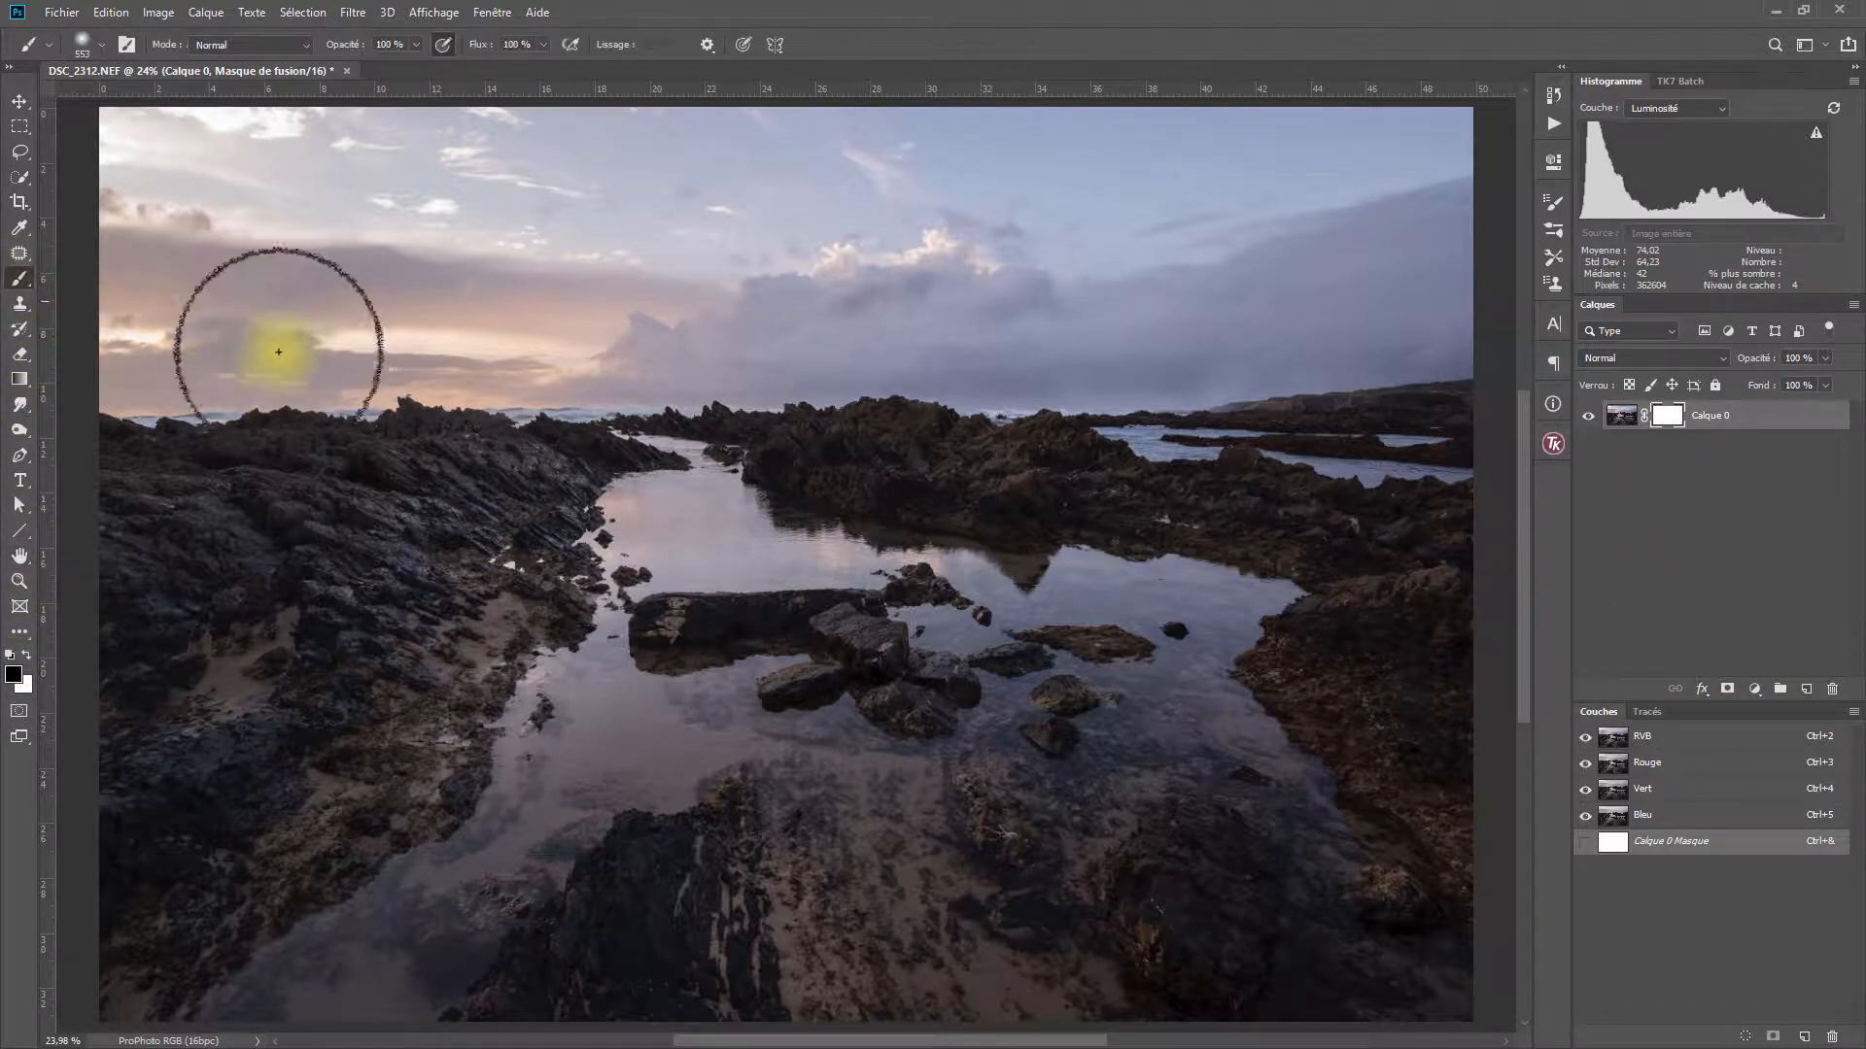
alt+right_click(336, 368)
mouse_move(341, 393)
mouse_down()
mouse_move(294, 894)
mouse_move(398, 894)
mouse_up()
drag(99, 482, 680, 490)
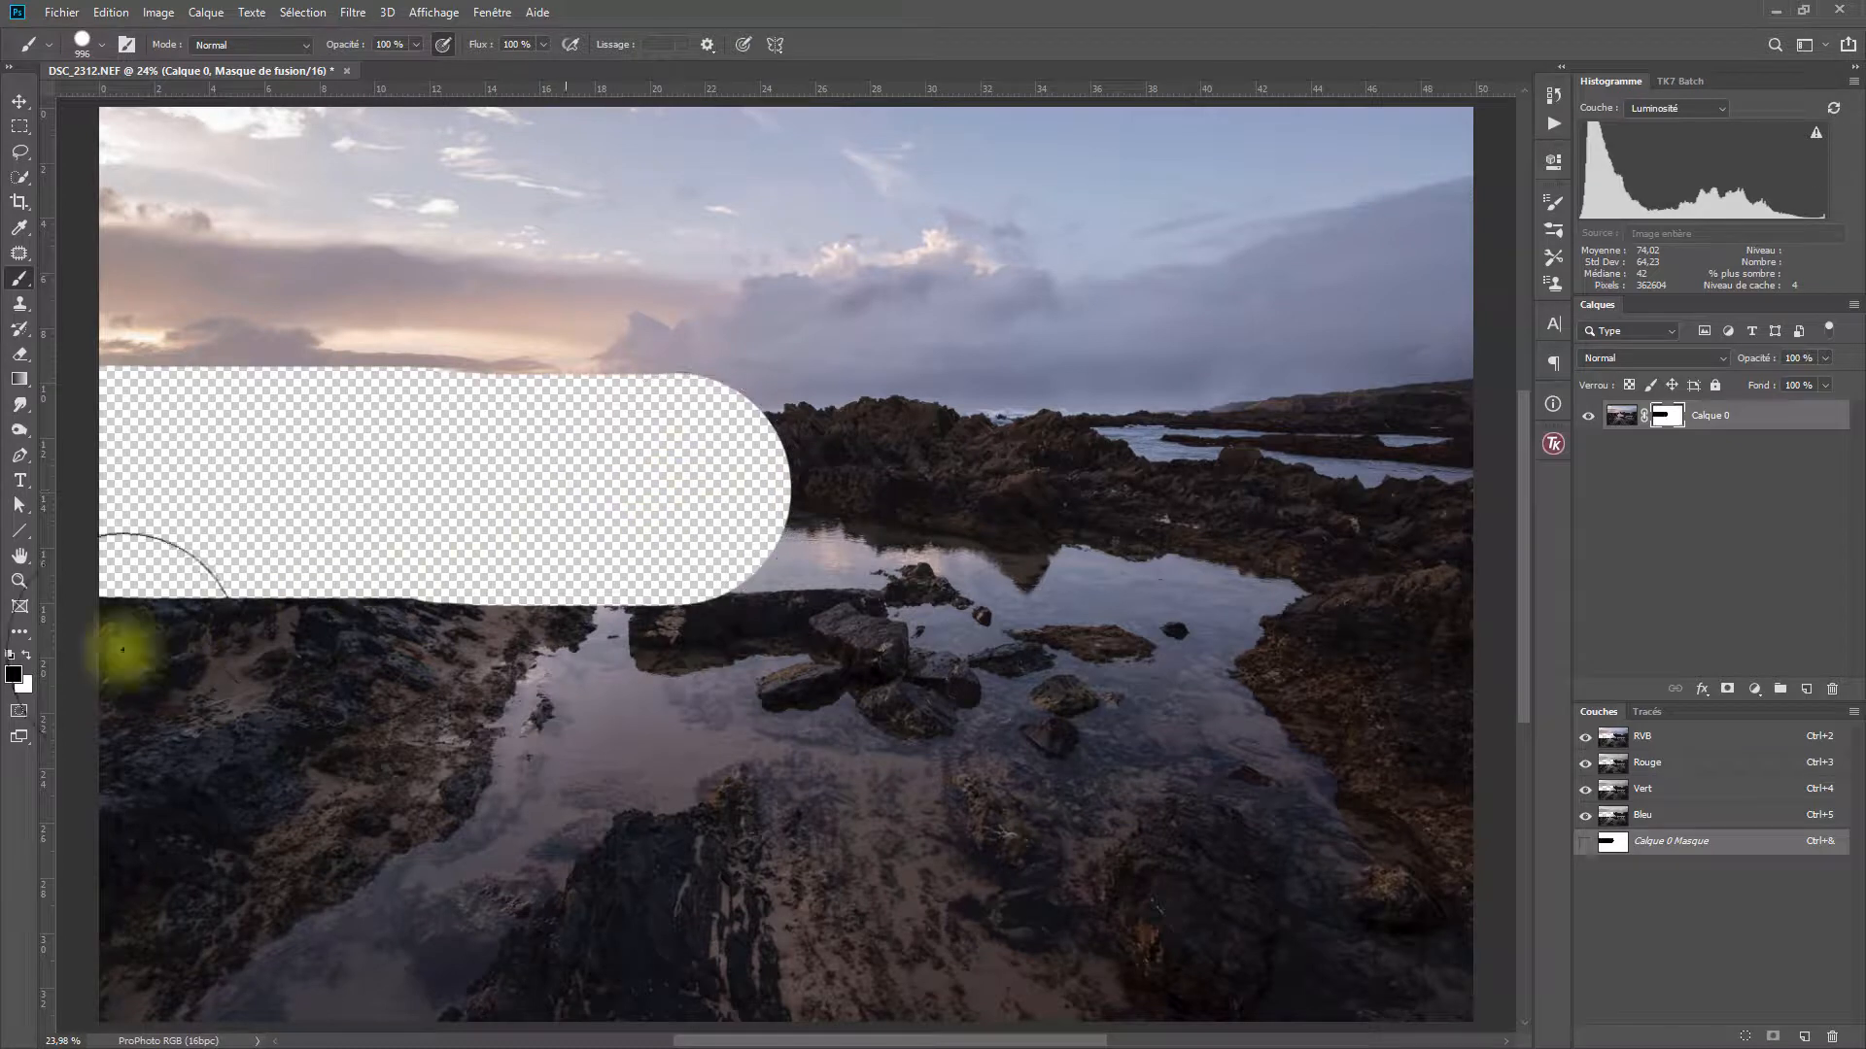
Set the foreground colour to mid grey #757575 and paint a horizontal stroke on the mask over the lower-left rocks.
click(14, 673)
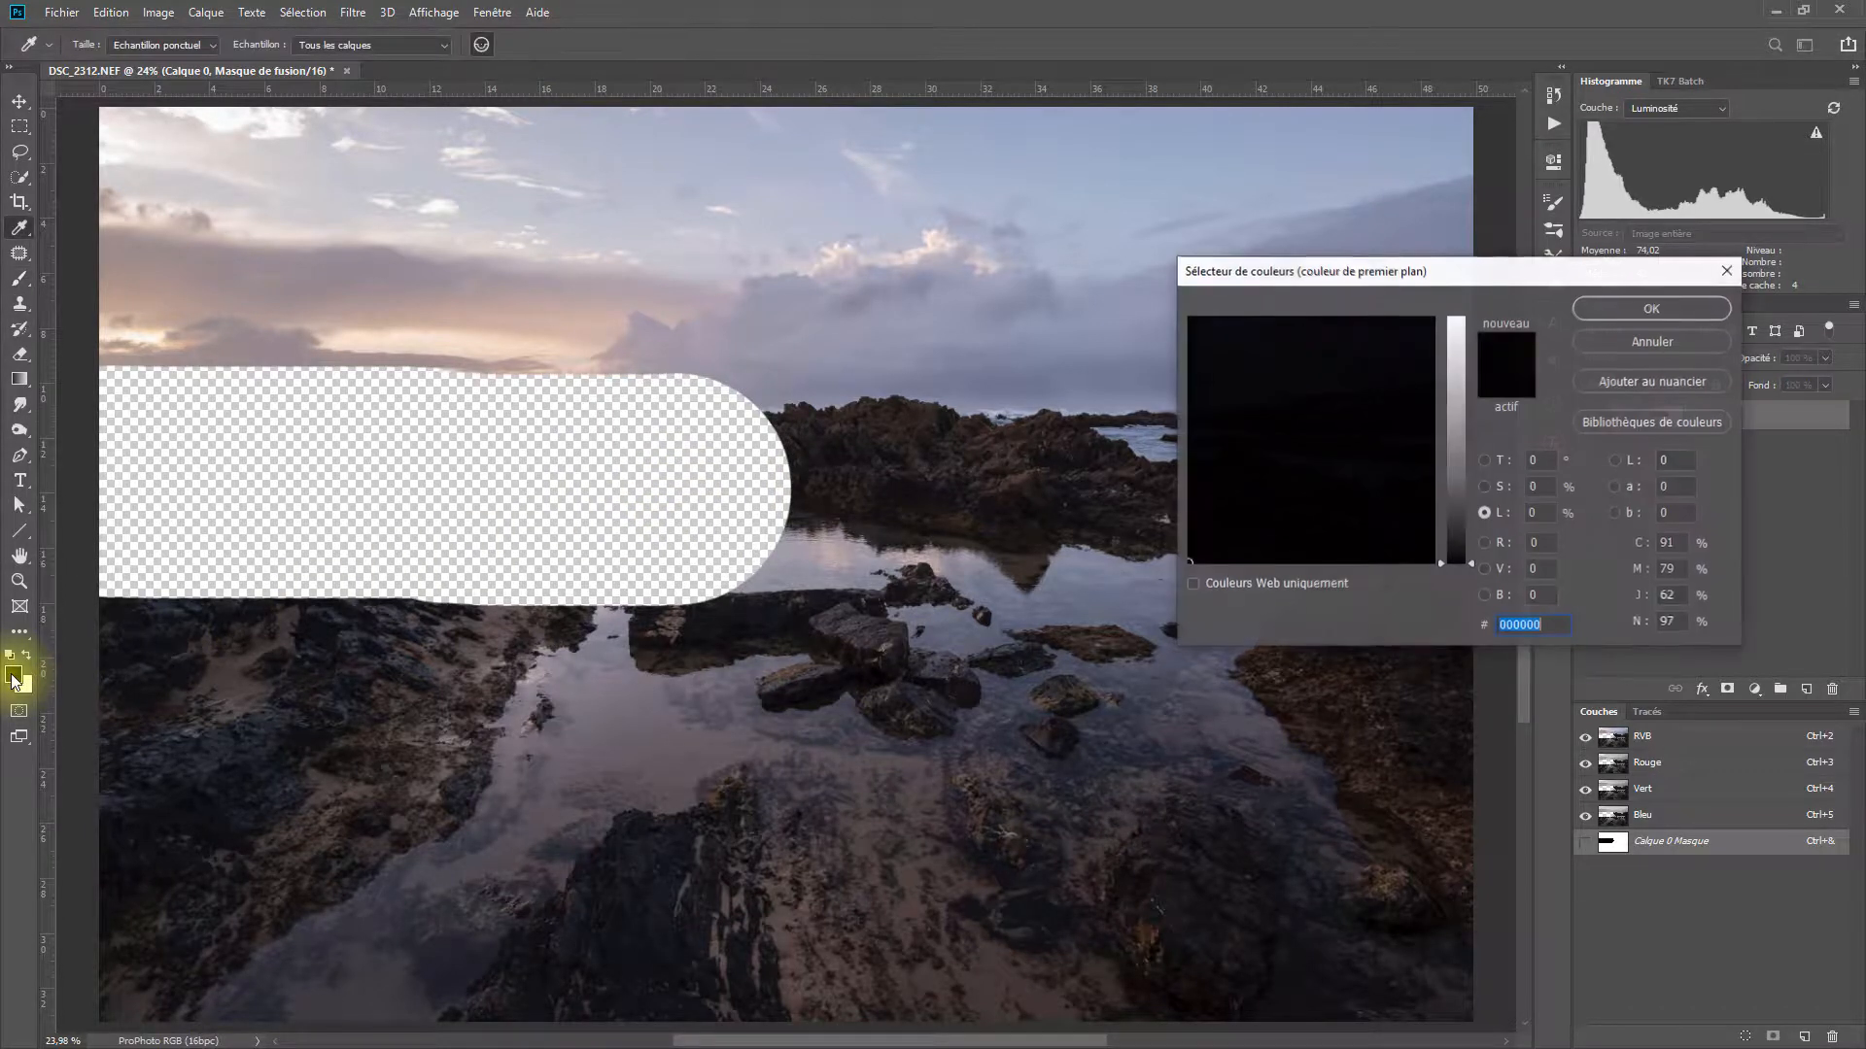
click(1456, 449)
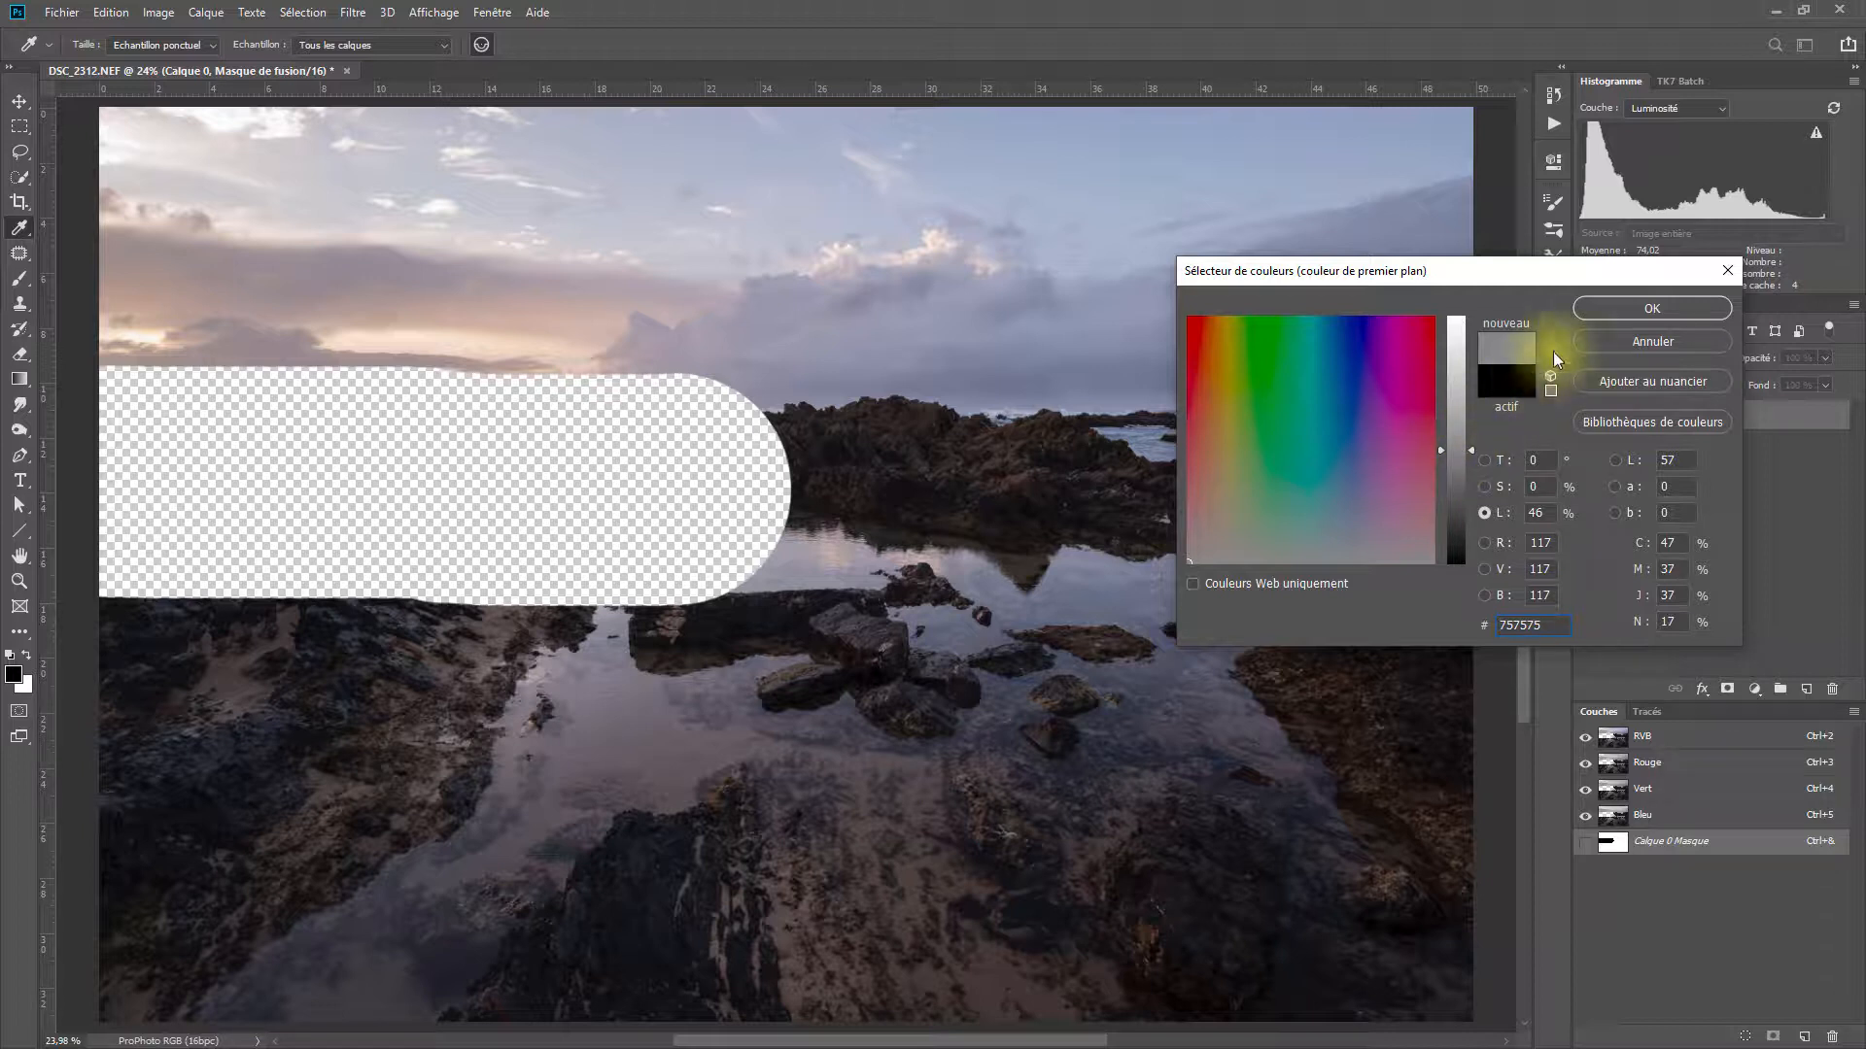
click(1599, 305)
key(b)
drag(312, 741, 647, 743)
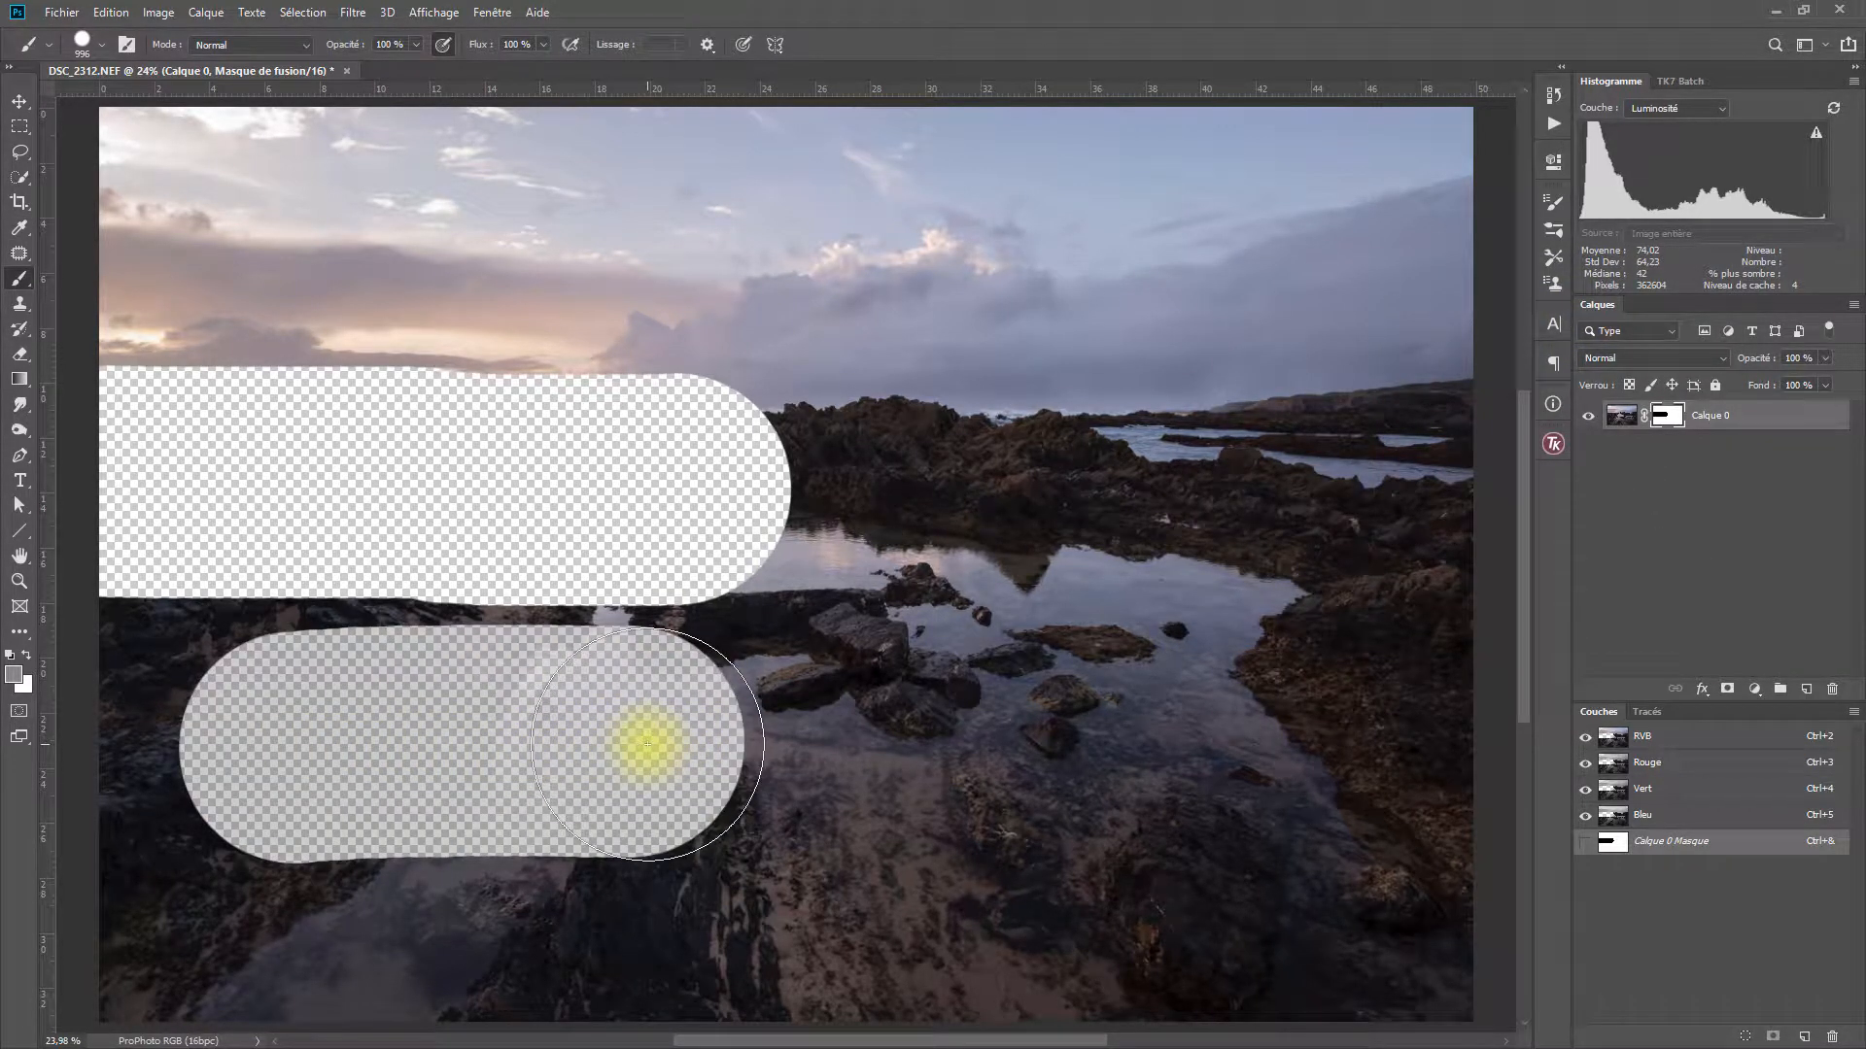
Choose a lighter grey foreground colour and paint it on the mask over the central rocks and pool.
click(14, 682)
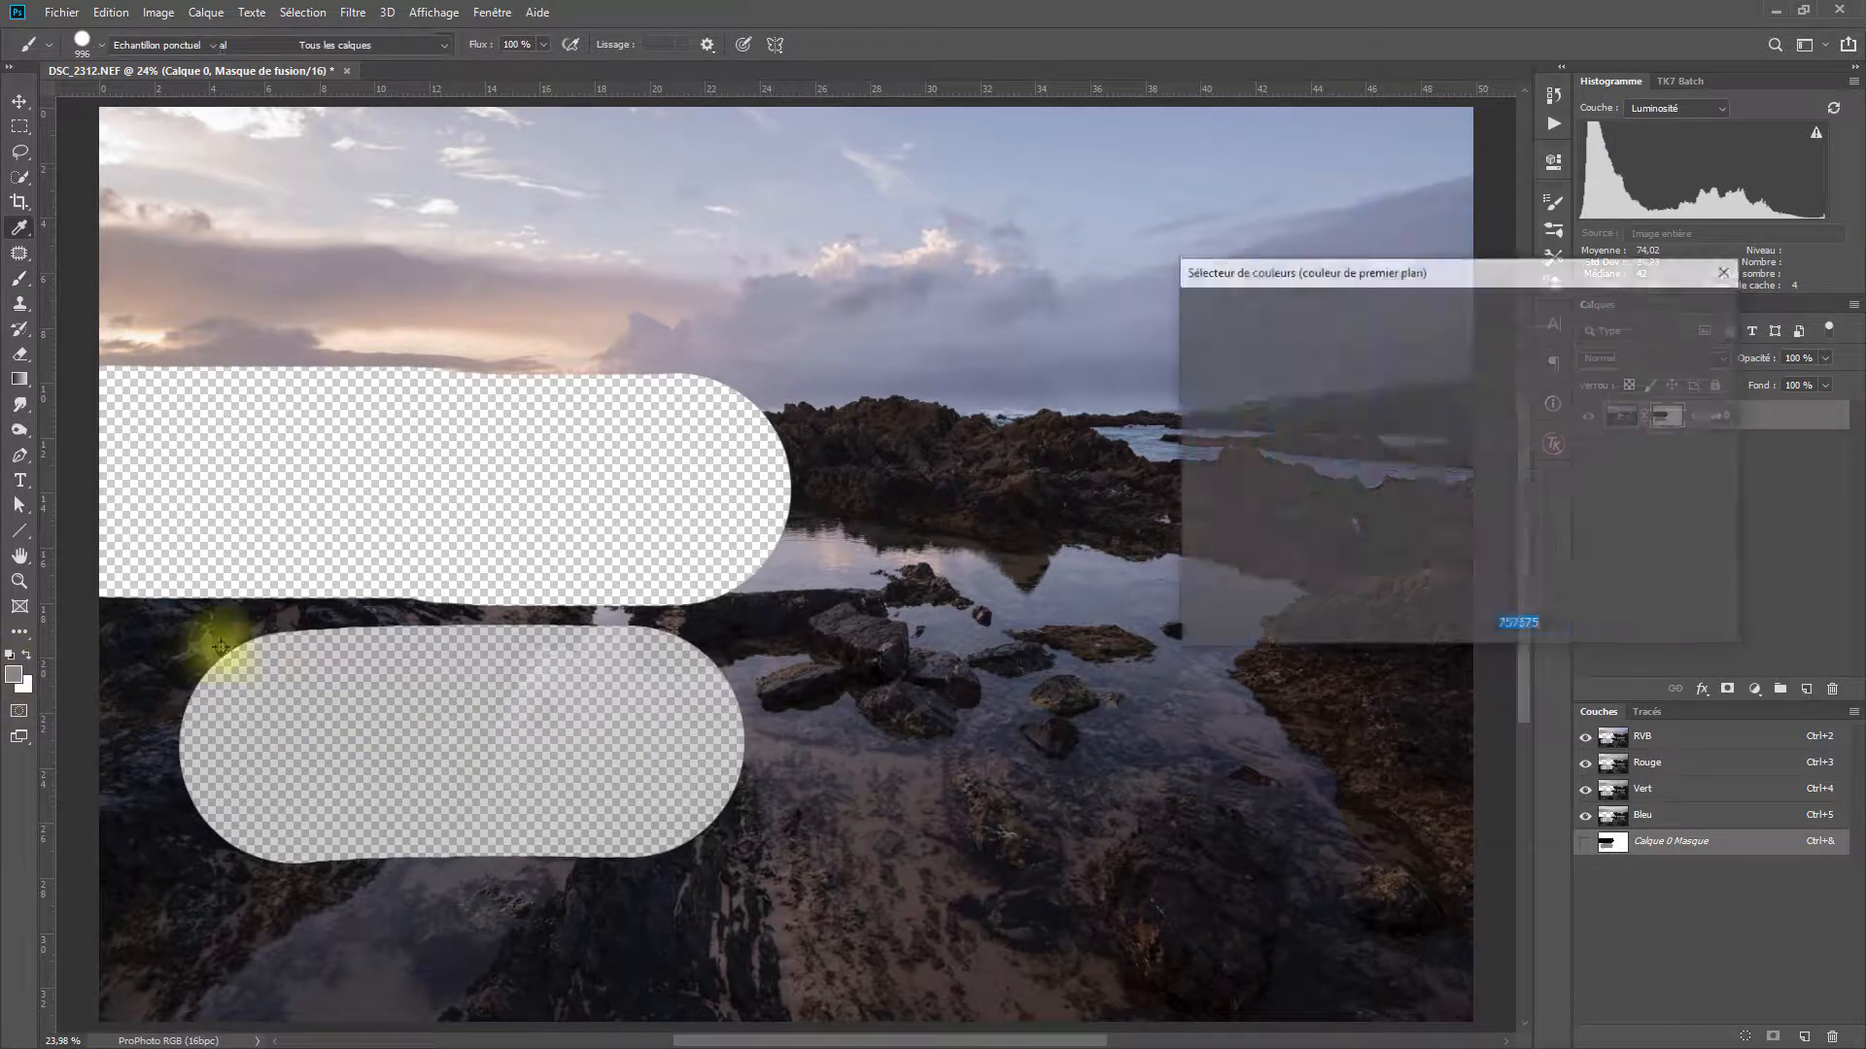
mouse_move(1470, 451)
mouse_down()
mouse_move(1466, 371)
mouse_move(1466, 390)
mouse_up()
click(1626, 313)
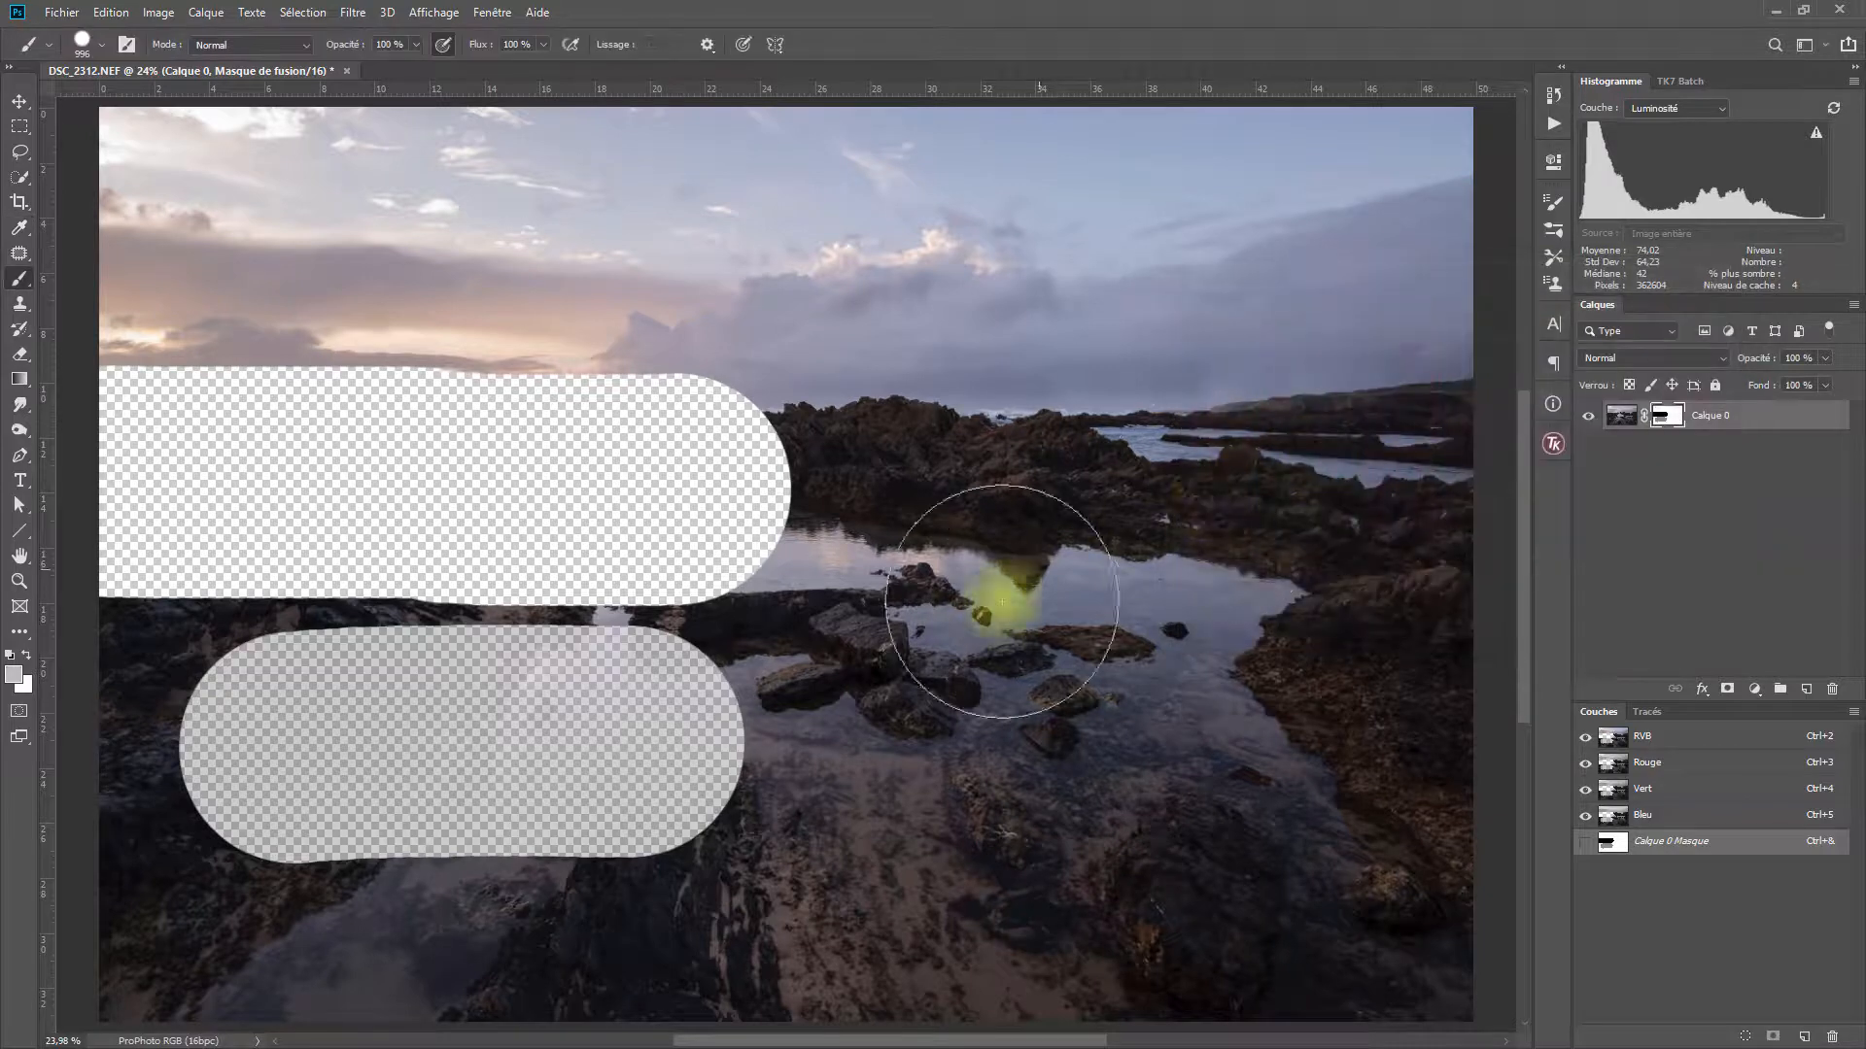
mouse_move(900, 649)
mouse_down()
mouse_move(849, 838)
mouse_move(947, 686)
mouse_move(1020, 716)
mouse_up()
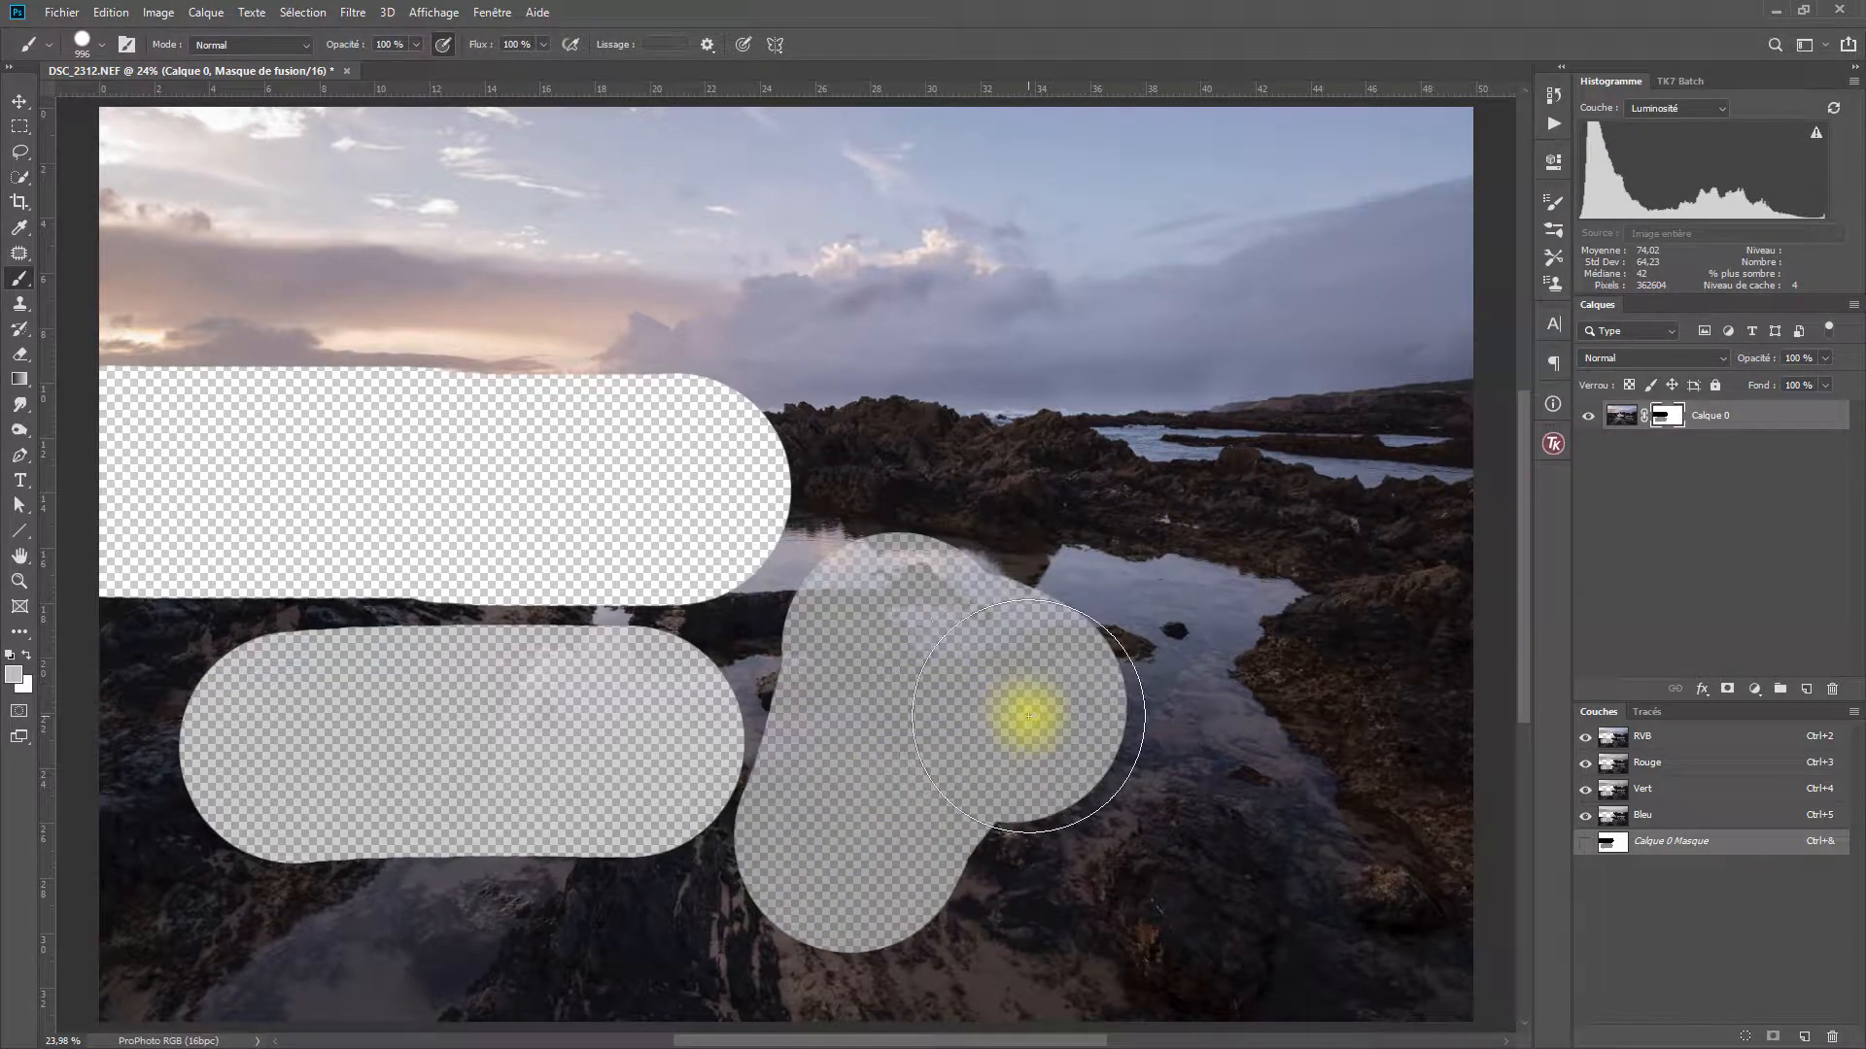
Choose a very light grey (#dedede) foreground colour and paint it on the mask over the central sky and horizon.
click(19, 668)
drag(1456, 363, 1456, 352)
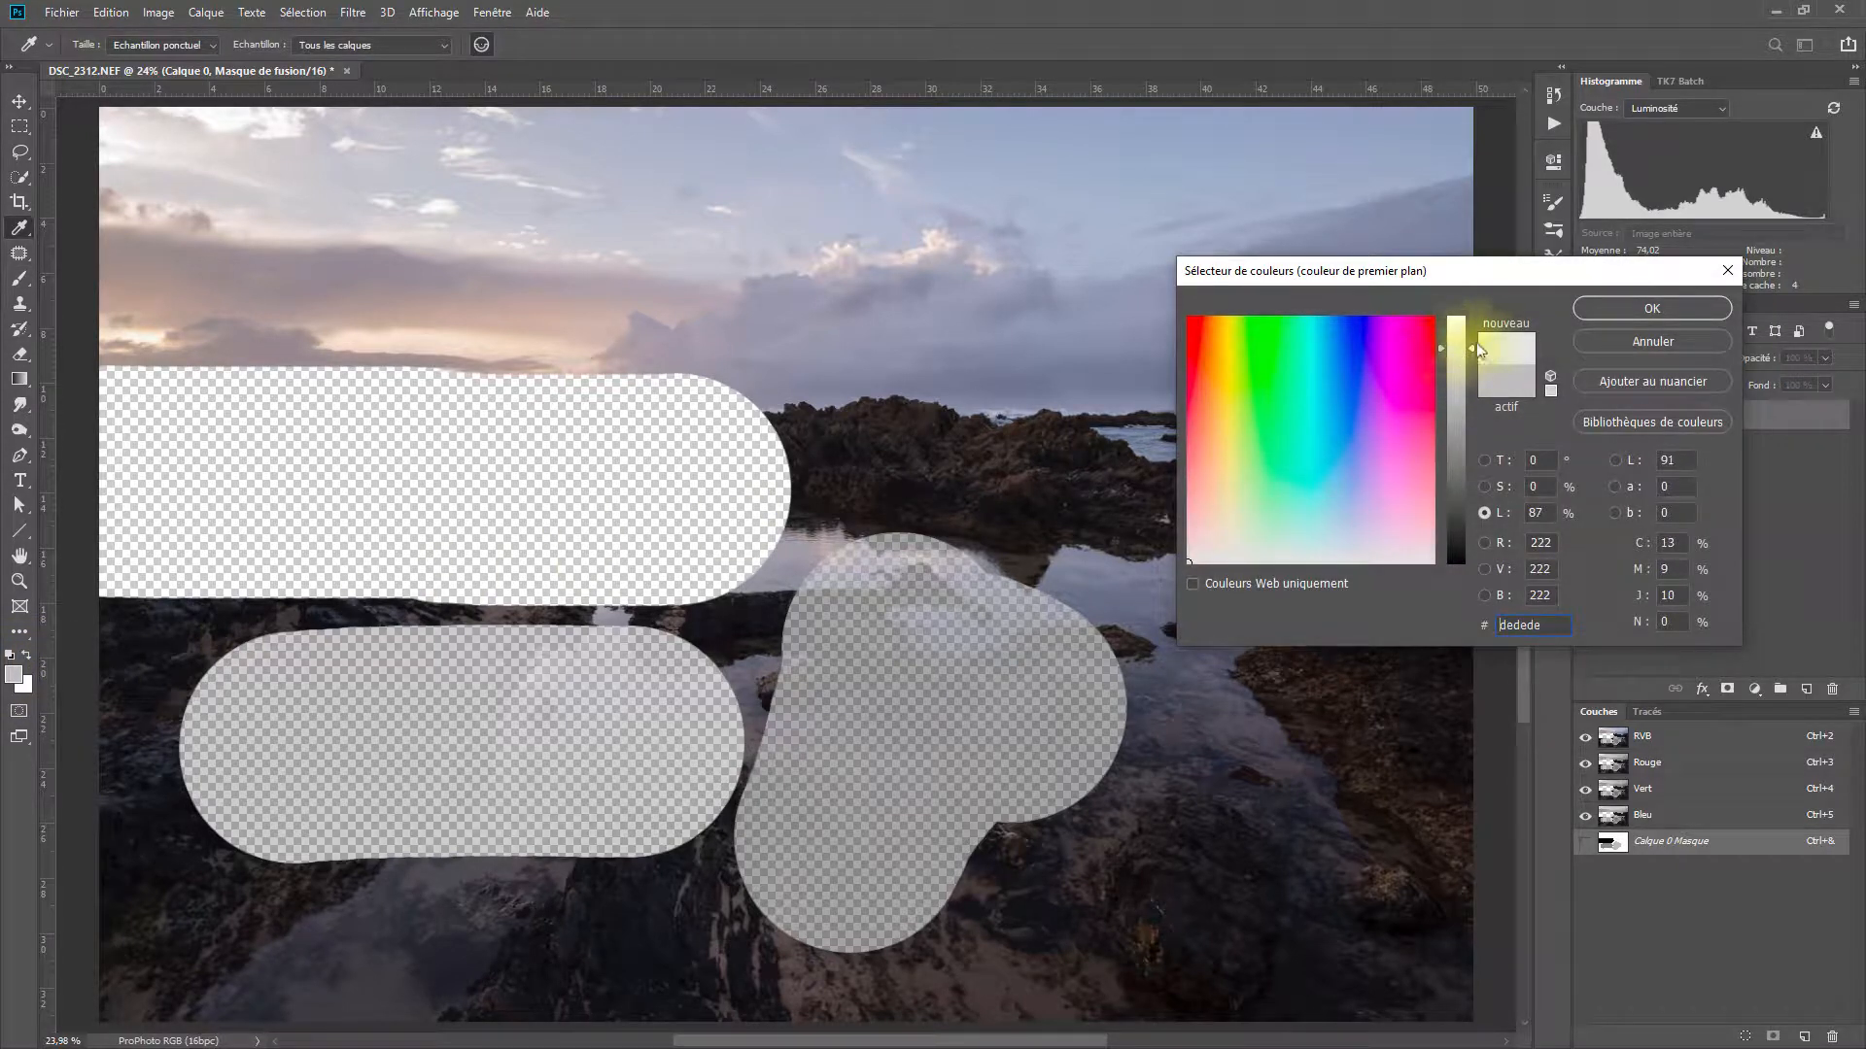
click(1593, 308)
mouse_move(1098, 340)
mouse_down()
mouse_move(1077, 367)
mouse_move(763, 310)
mouse_up()
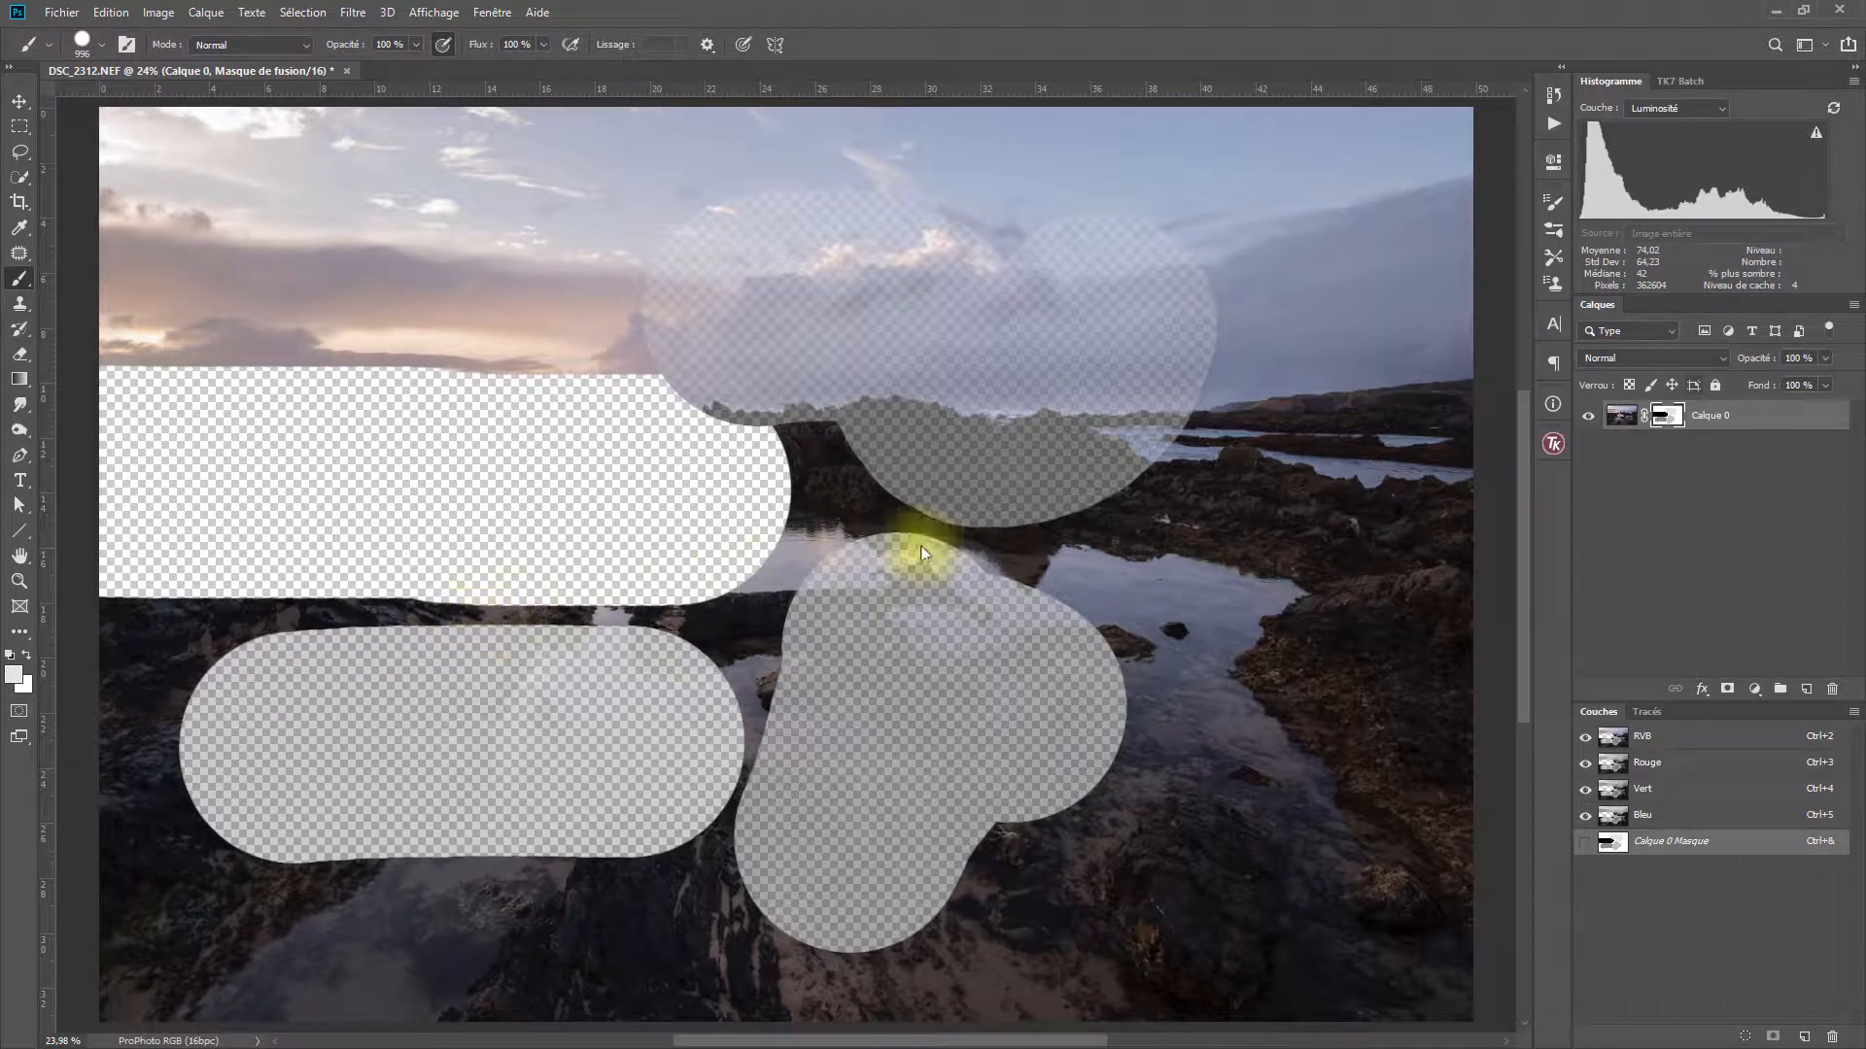
Compare the image with its mask disabled and re-enabled, and switch the mask's standalone view on and off.
shift+click(1674, 424)
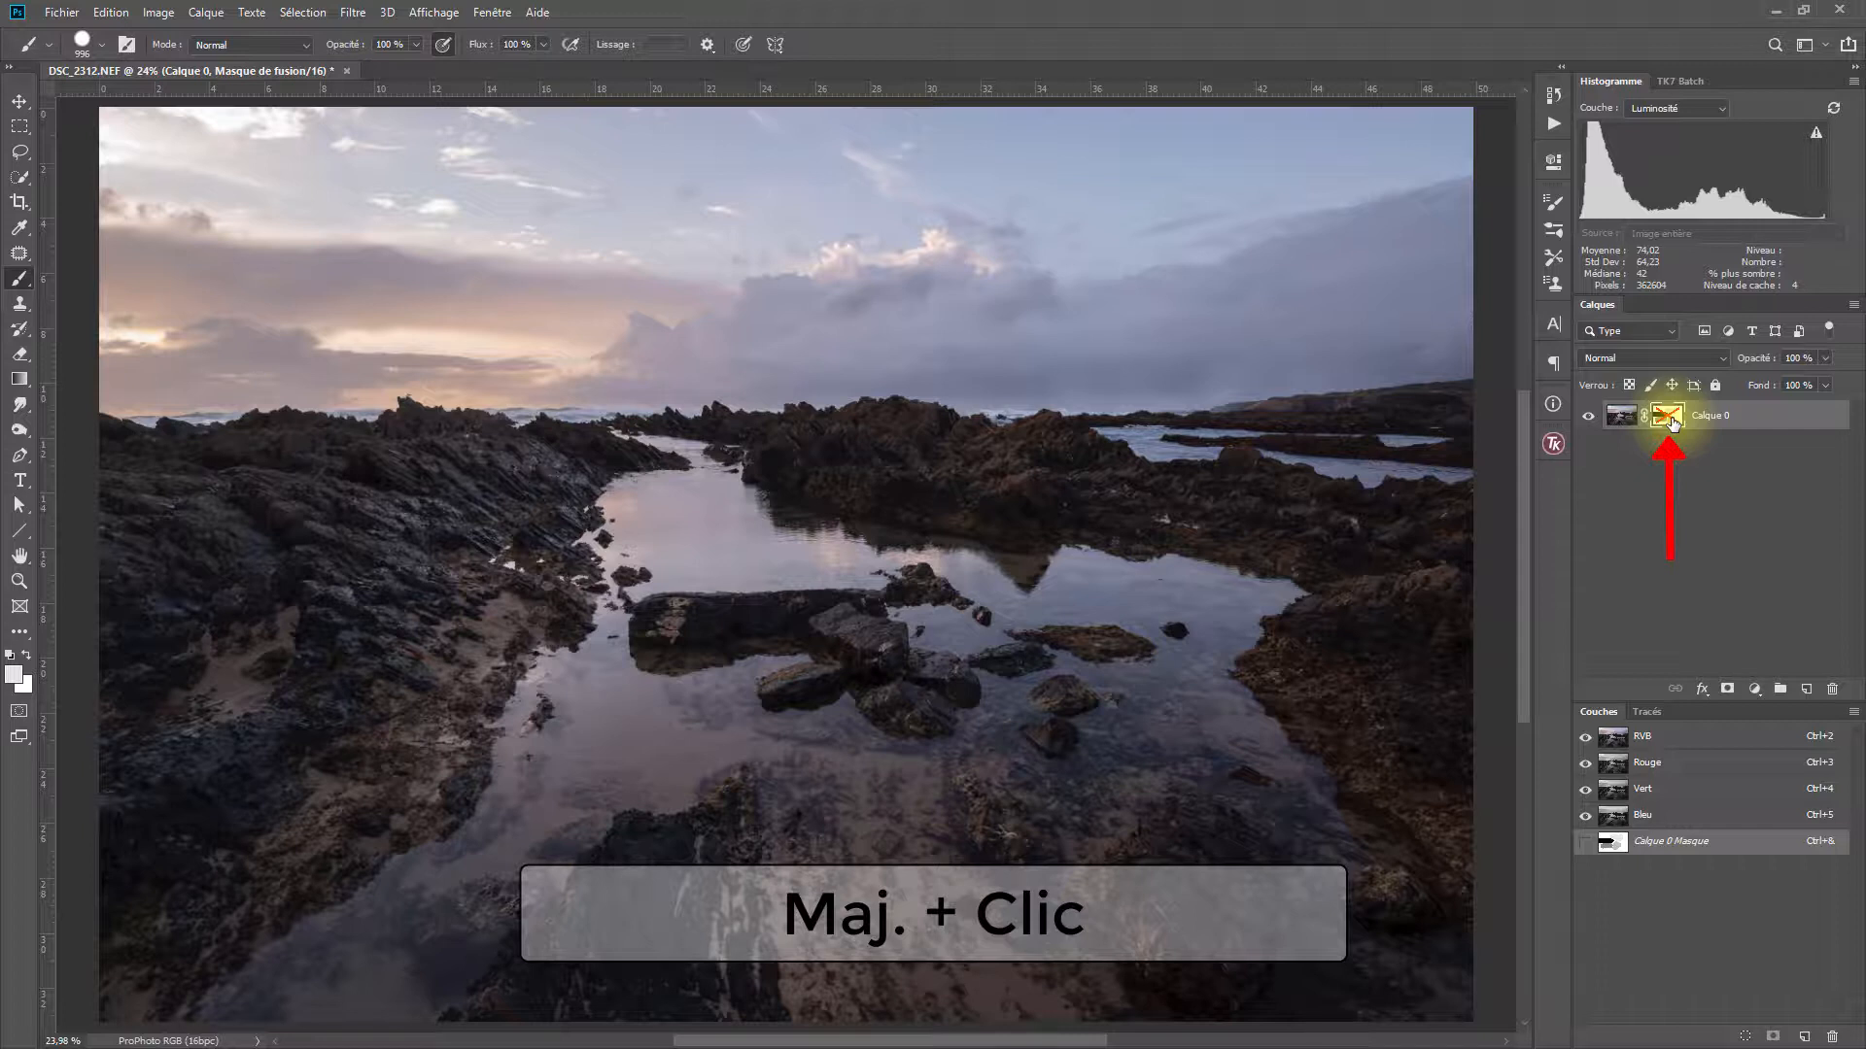
shift+click(1673, 423)
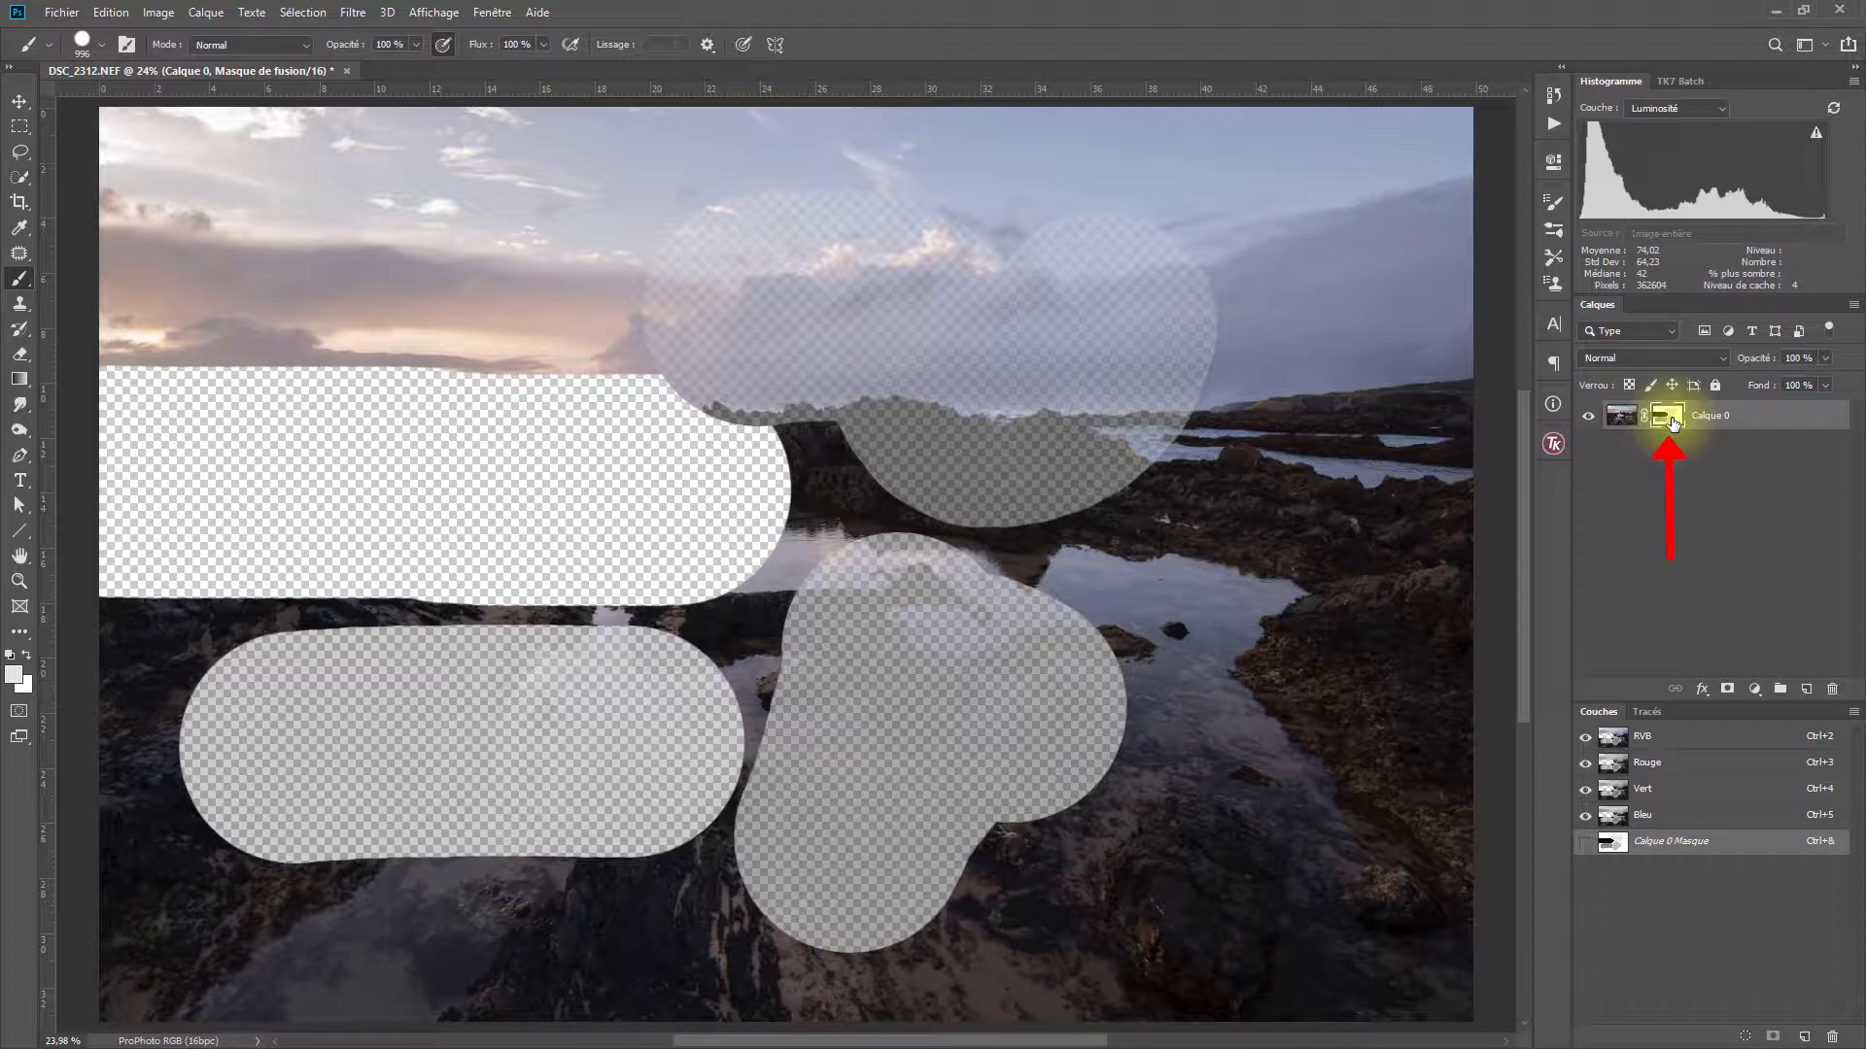
alt+click(1674, 424)
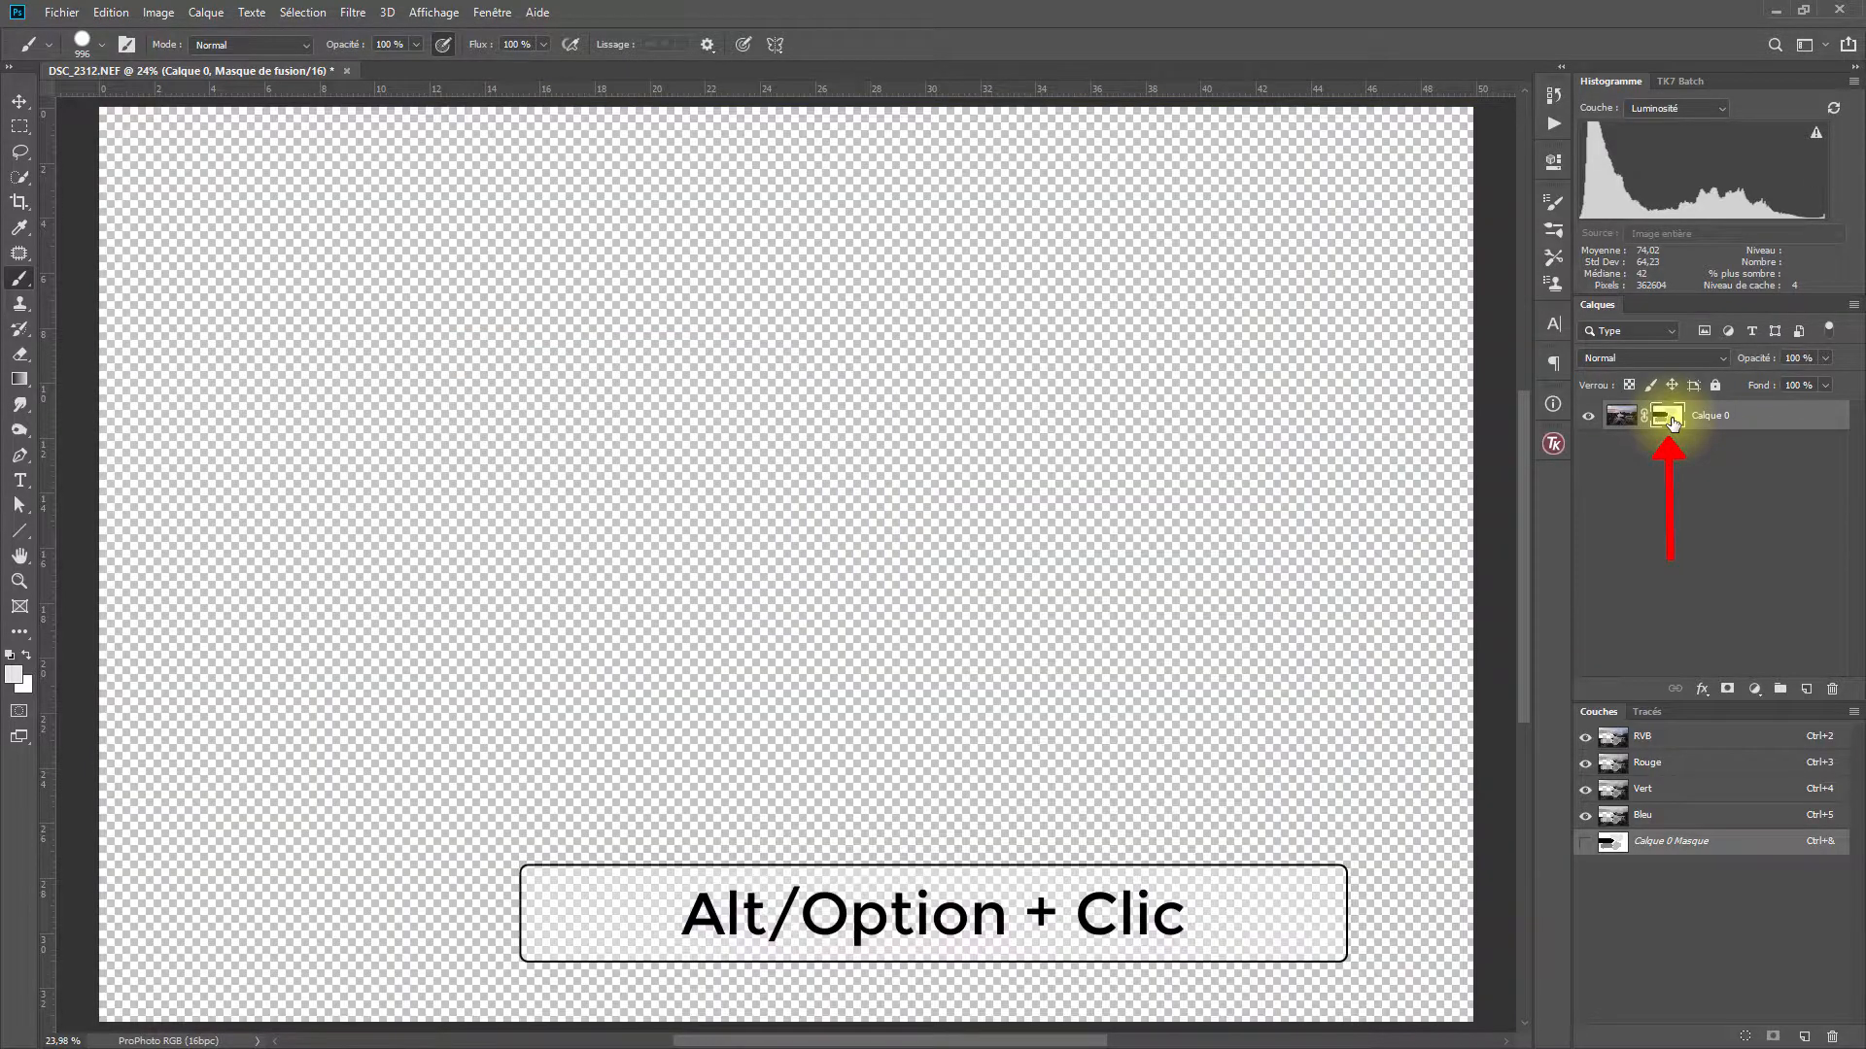
alt+click(1673, 423)
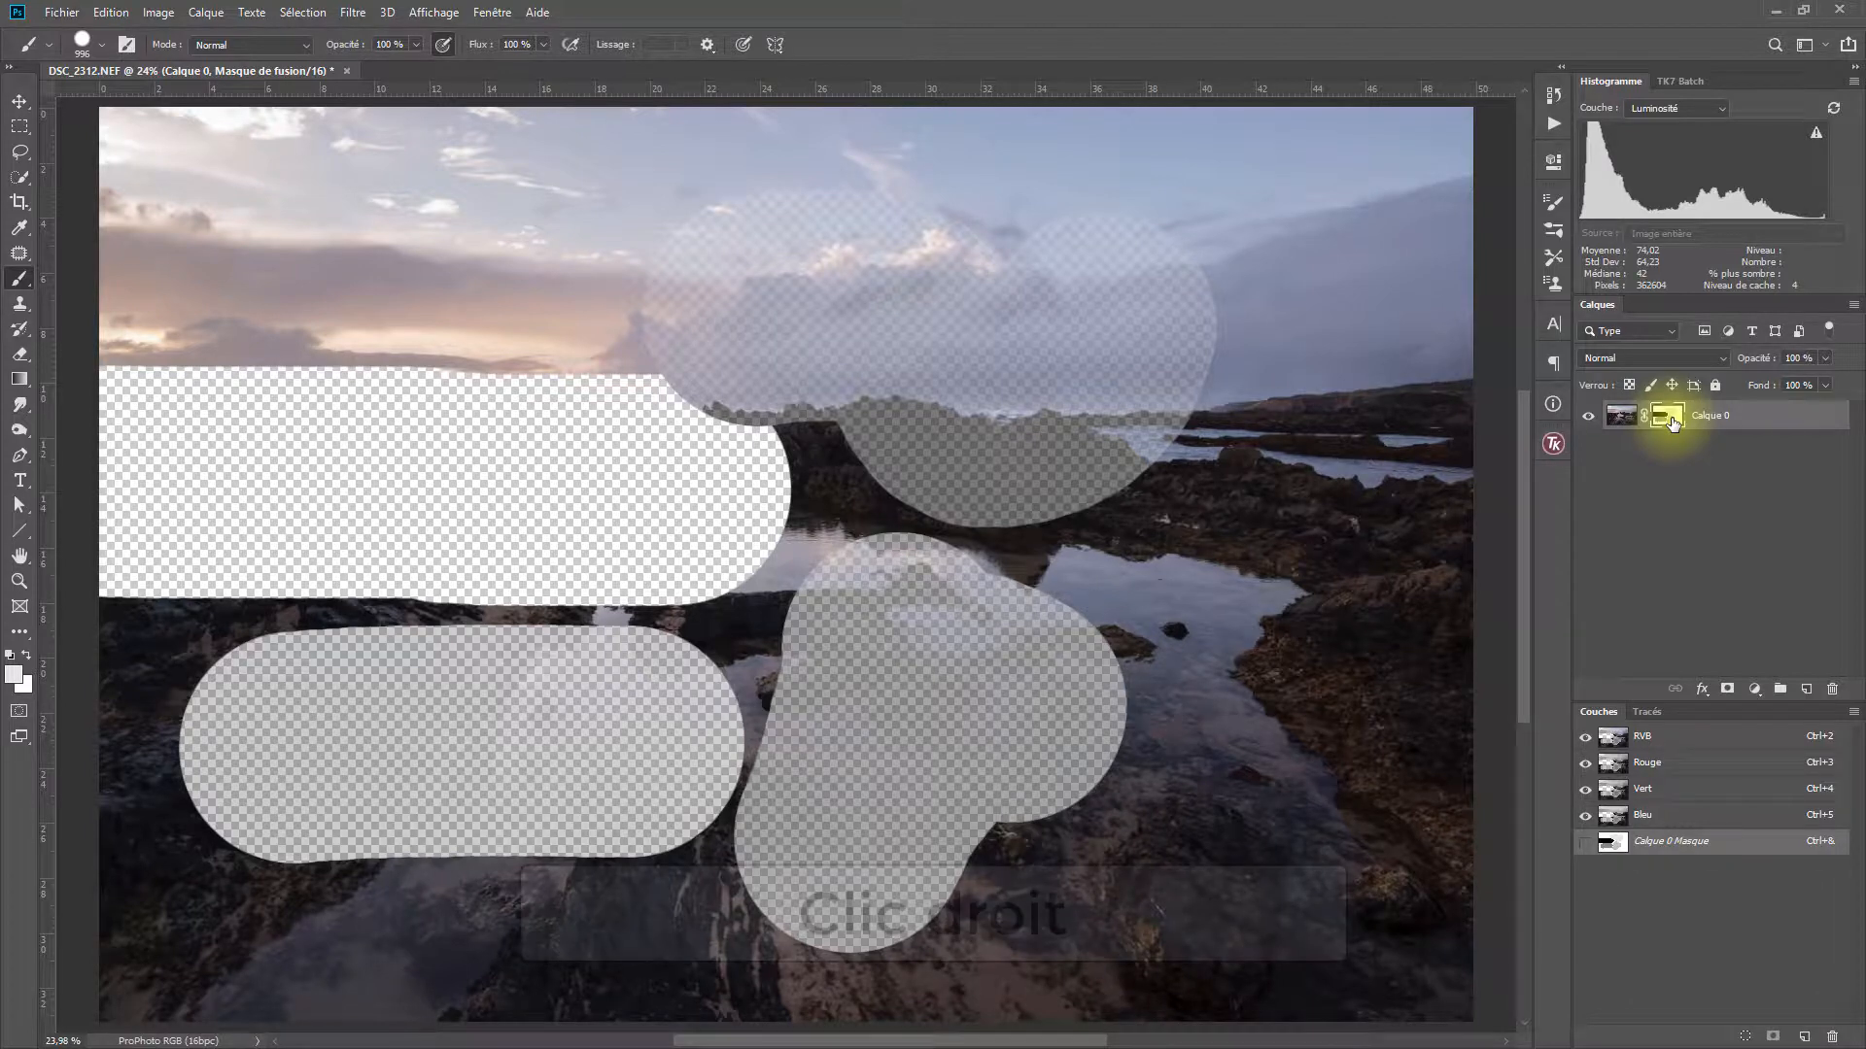
Delete the layer mask from Calque 0.
right_click(1674, 424)
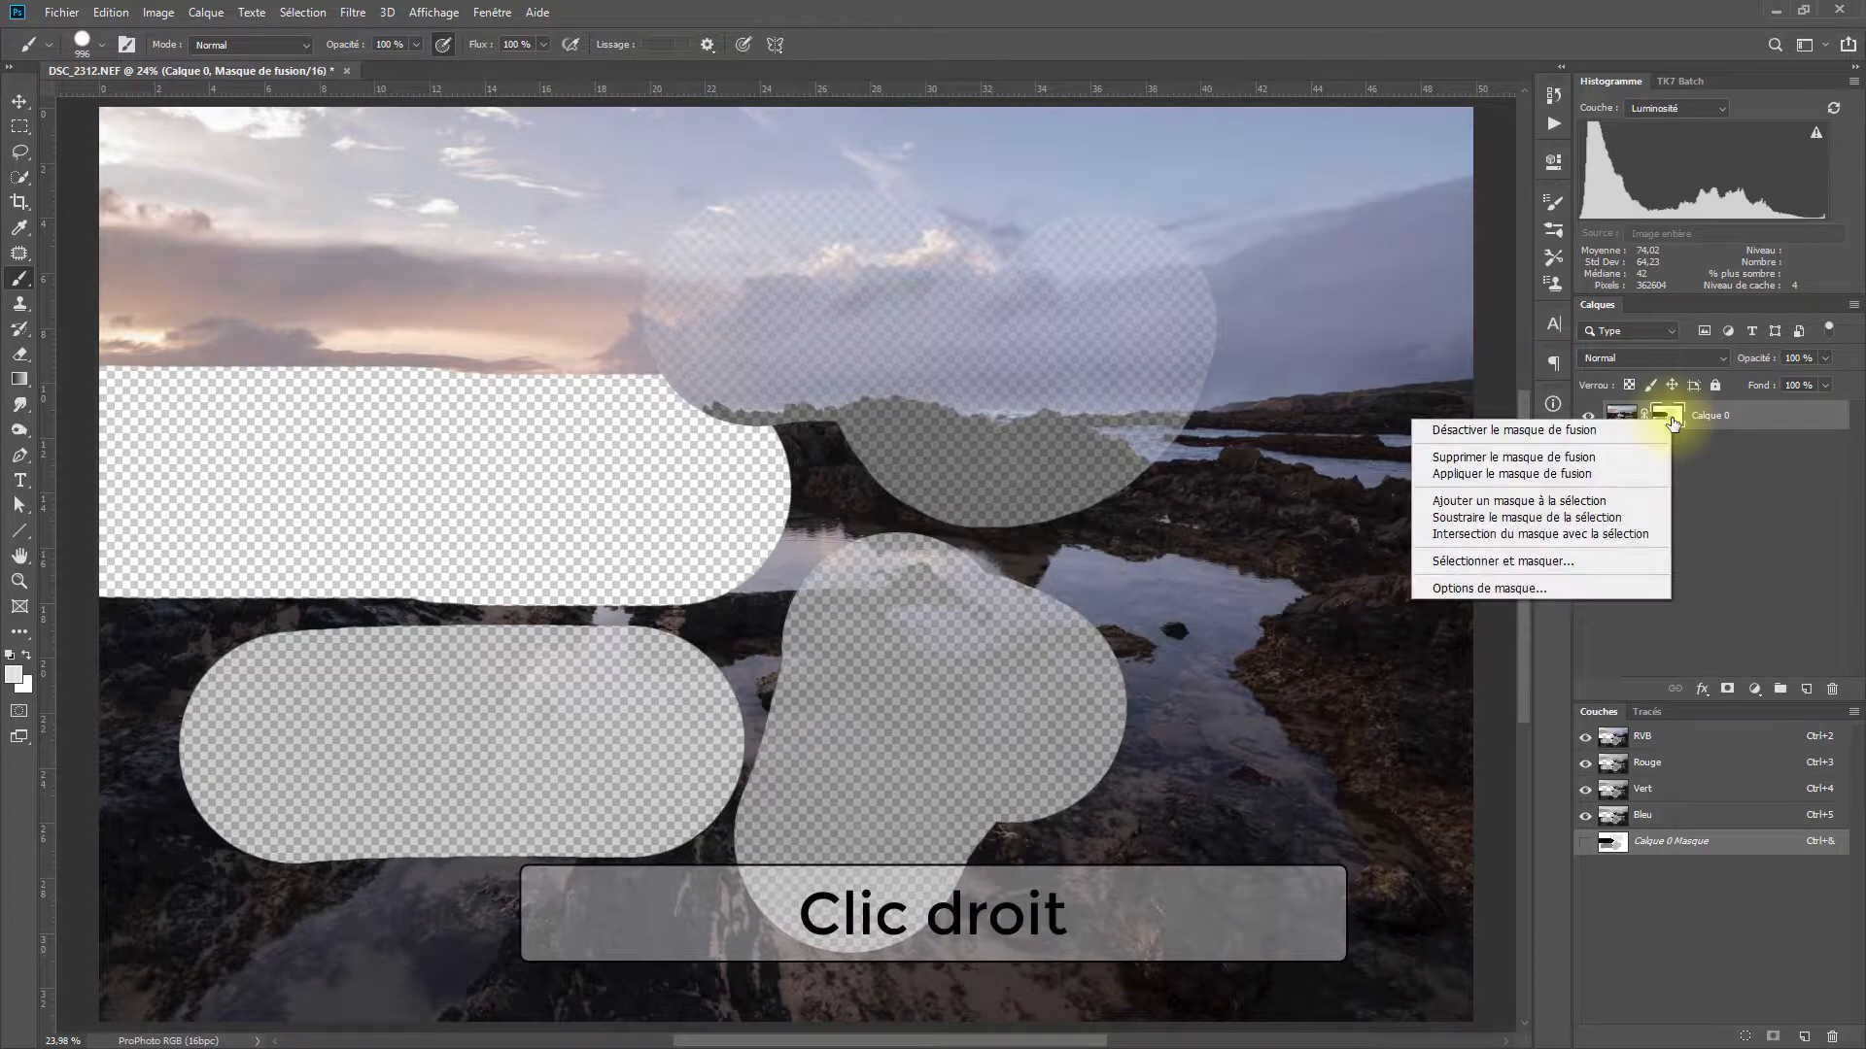
click(1598, 459)
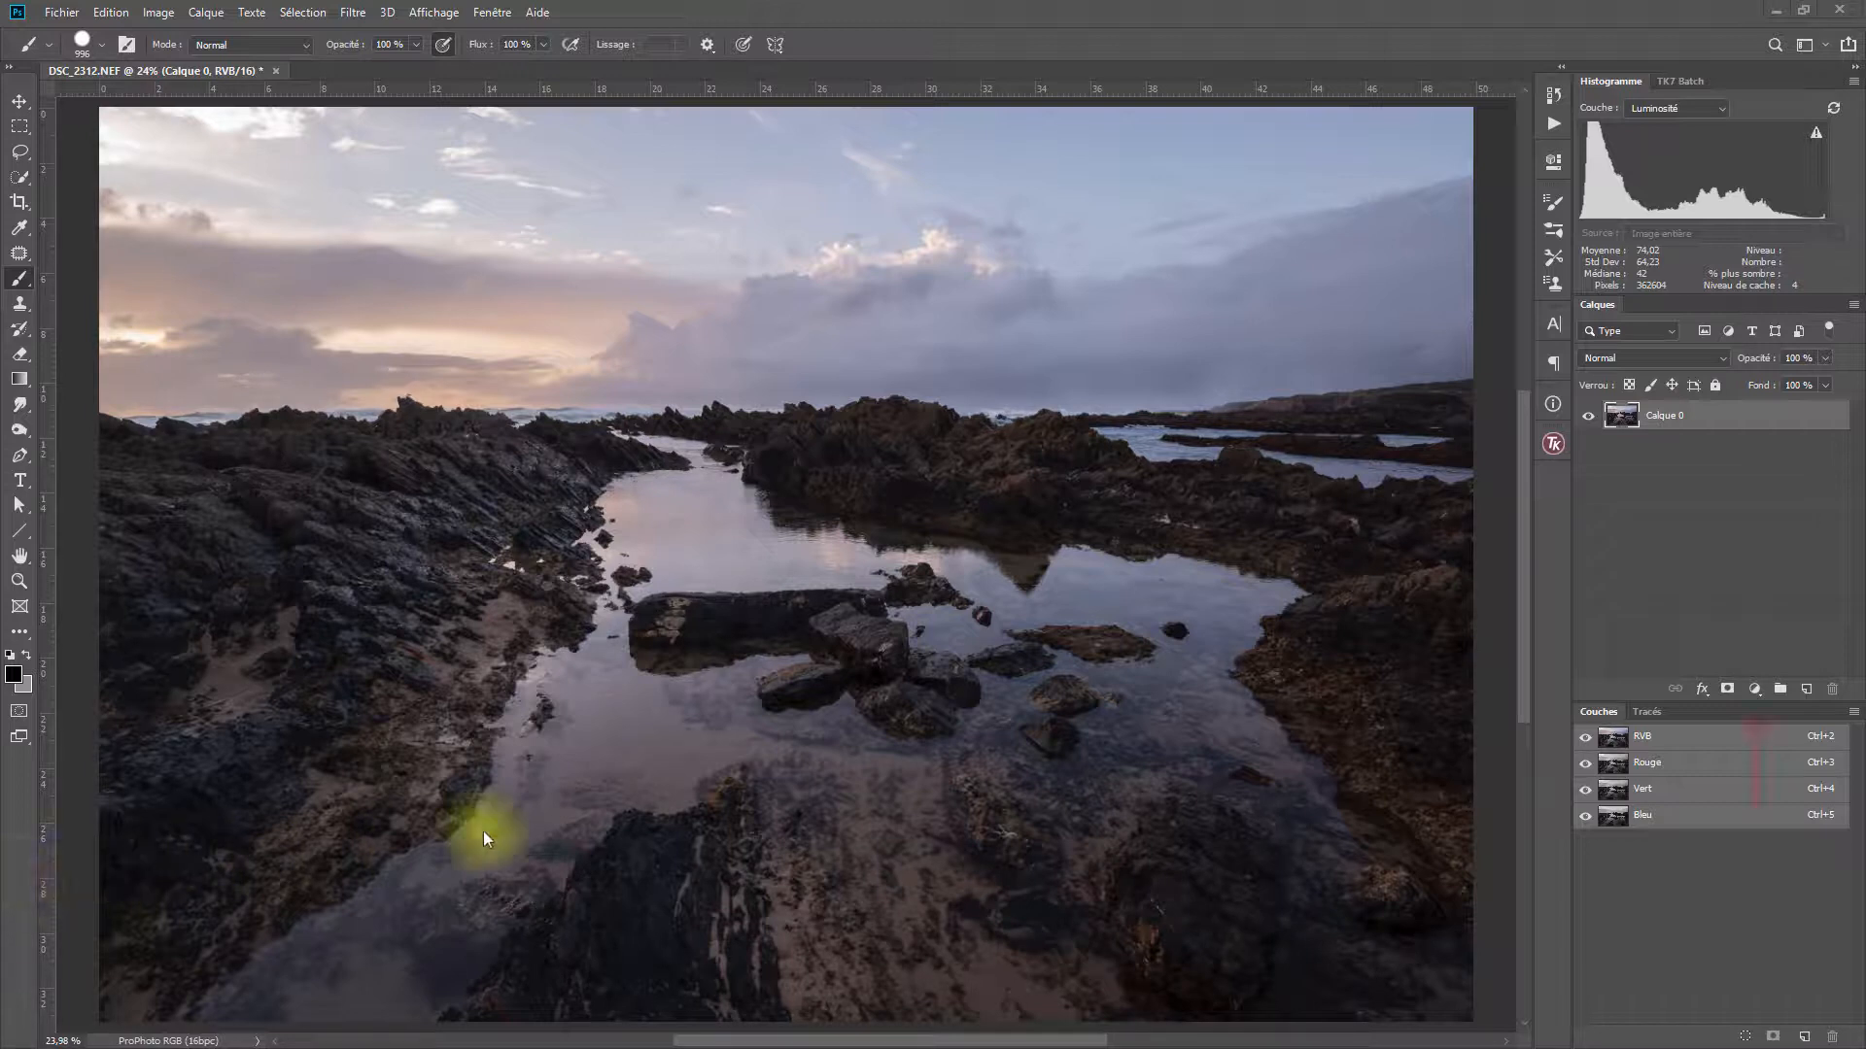
Add a Curves adjustment layer and darken the midtones by placing a curve point at input 128, output 97.
click(1754, 688)
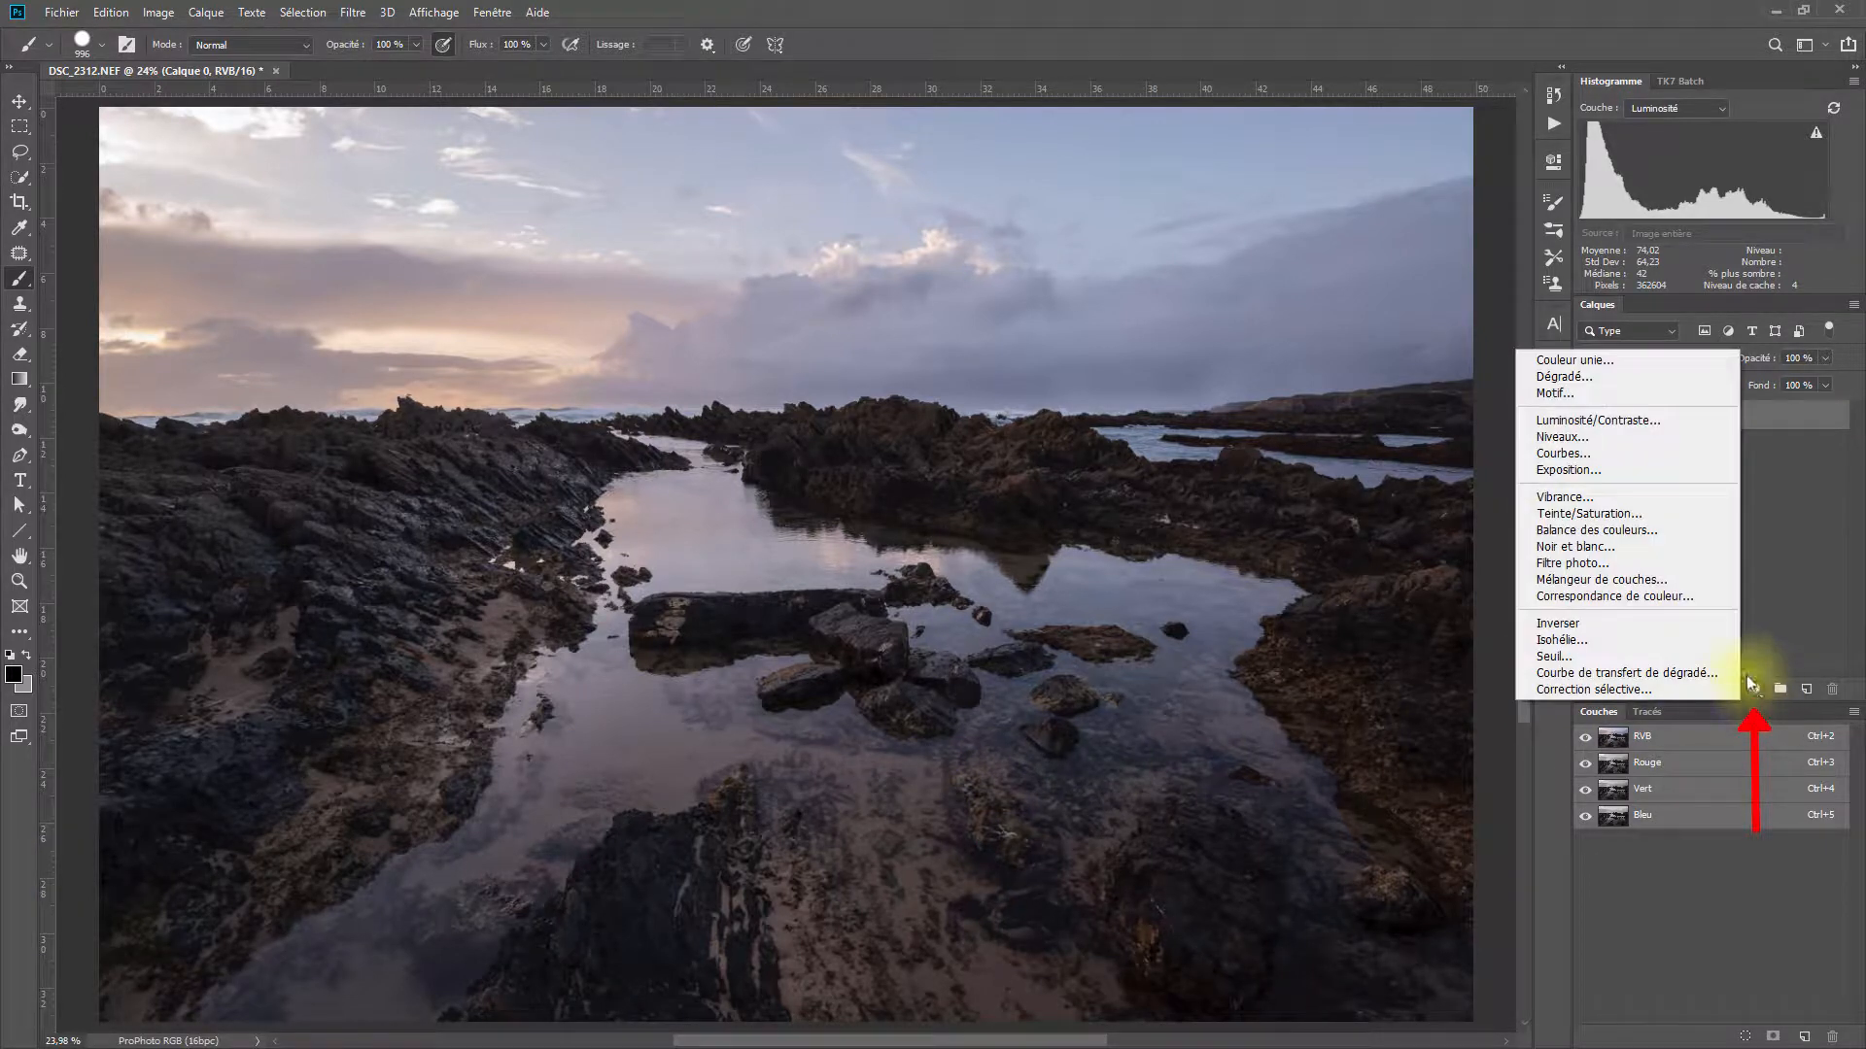
click(1590, 458)
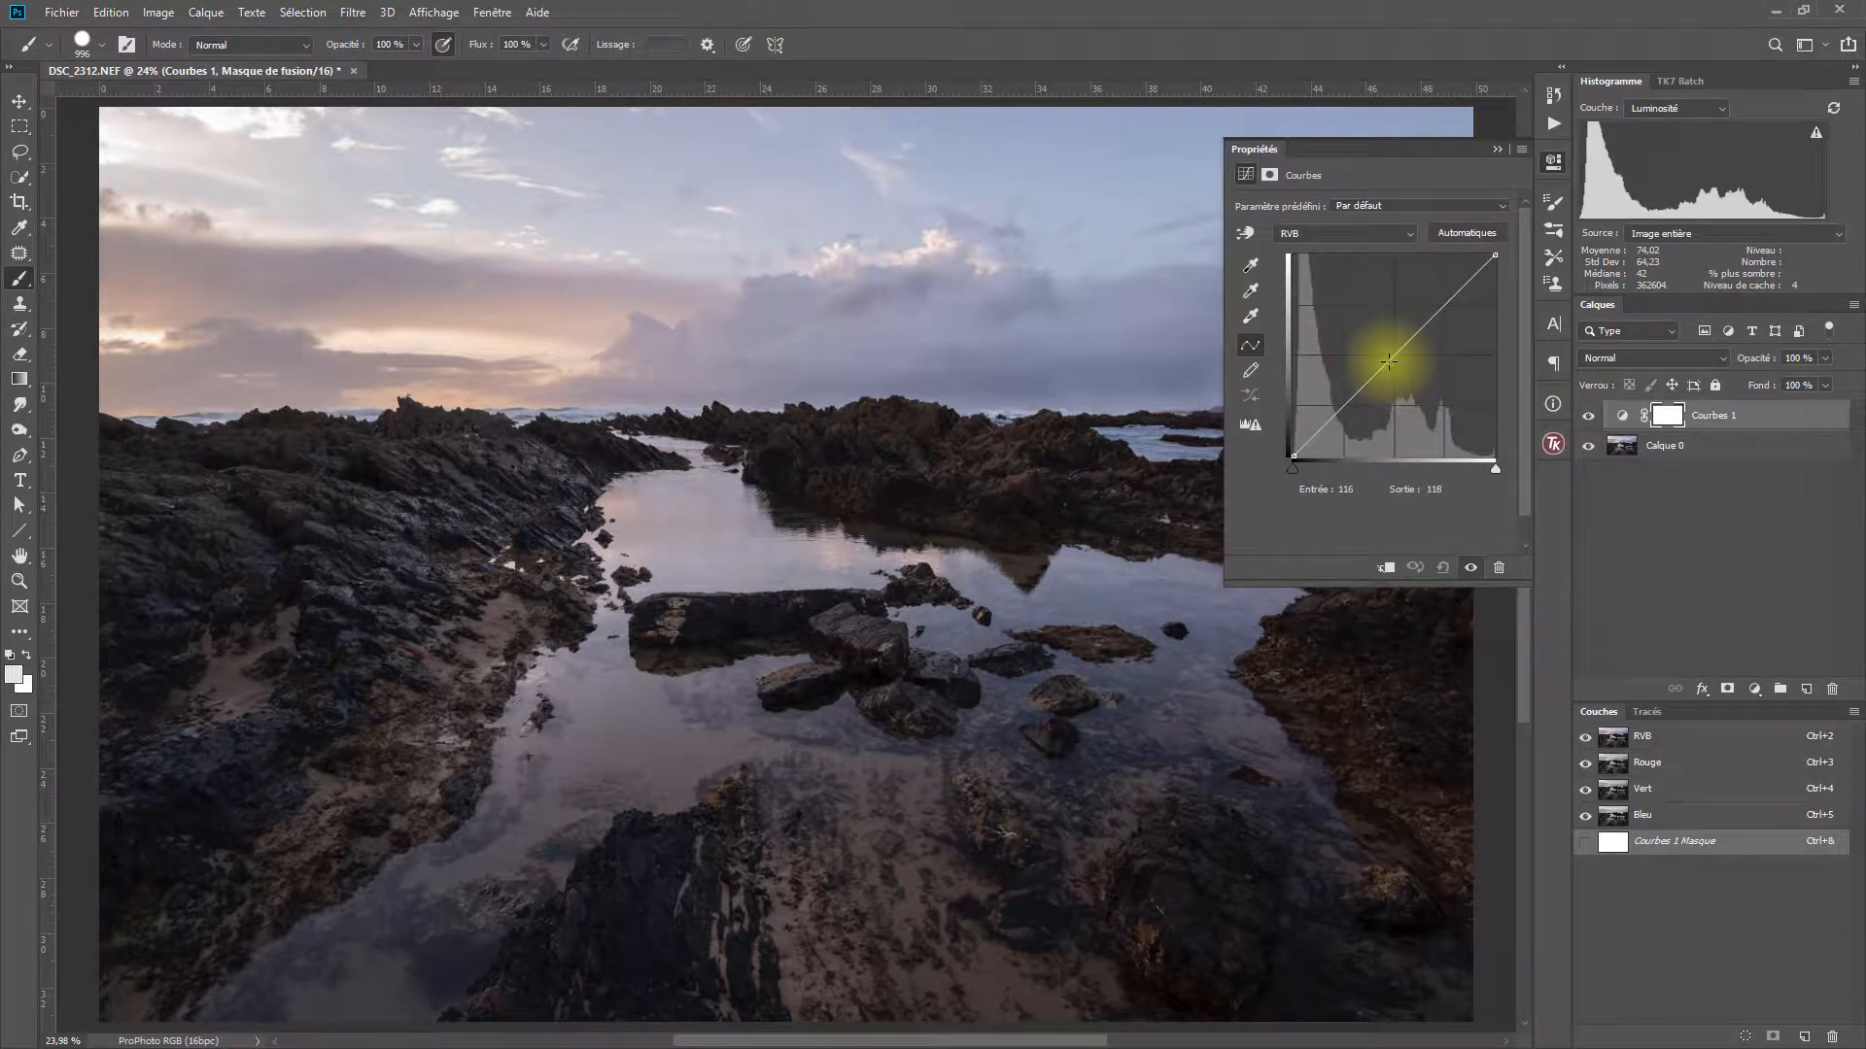
drag(1388, 361, 1397, 373)
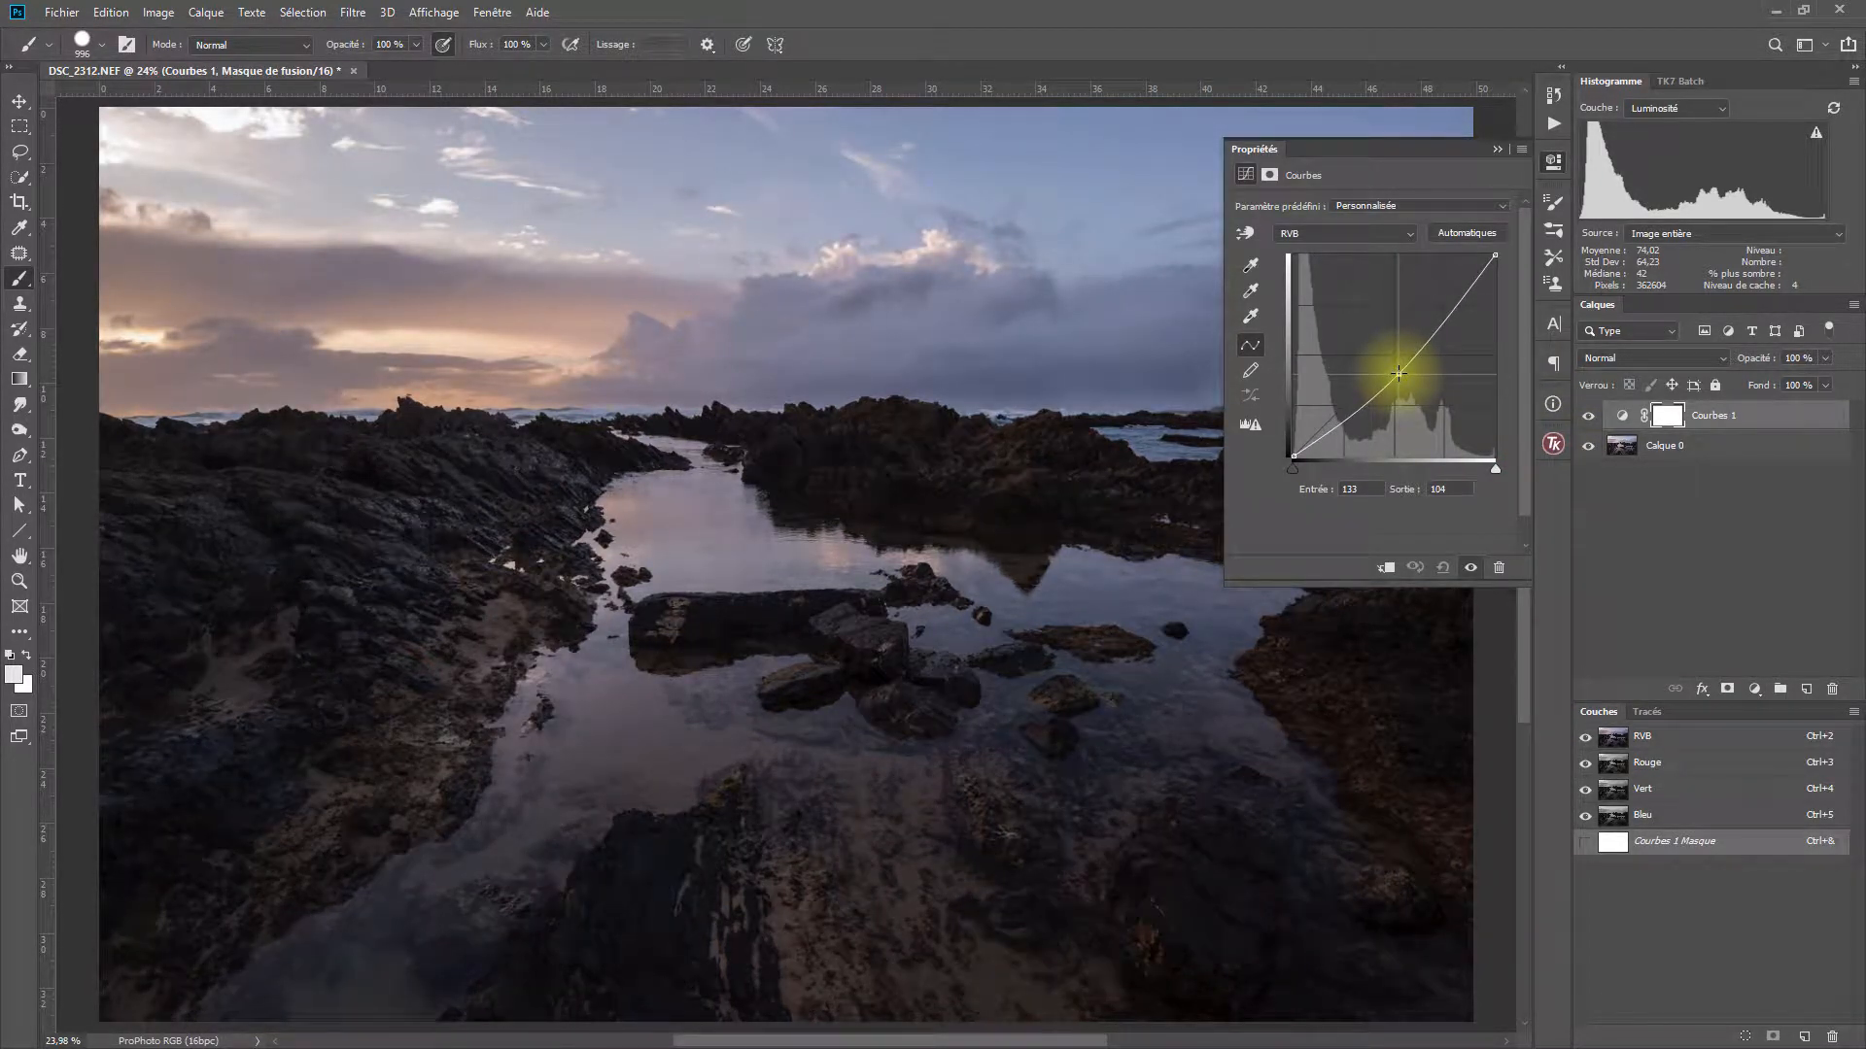
drag(1397, 374, 1395, 379)
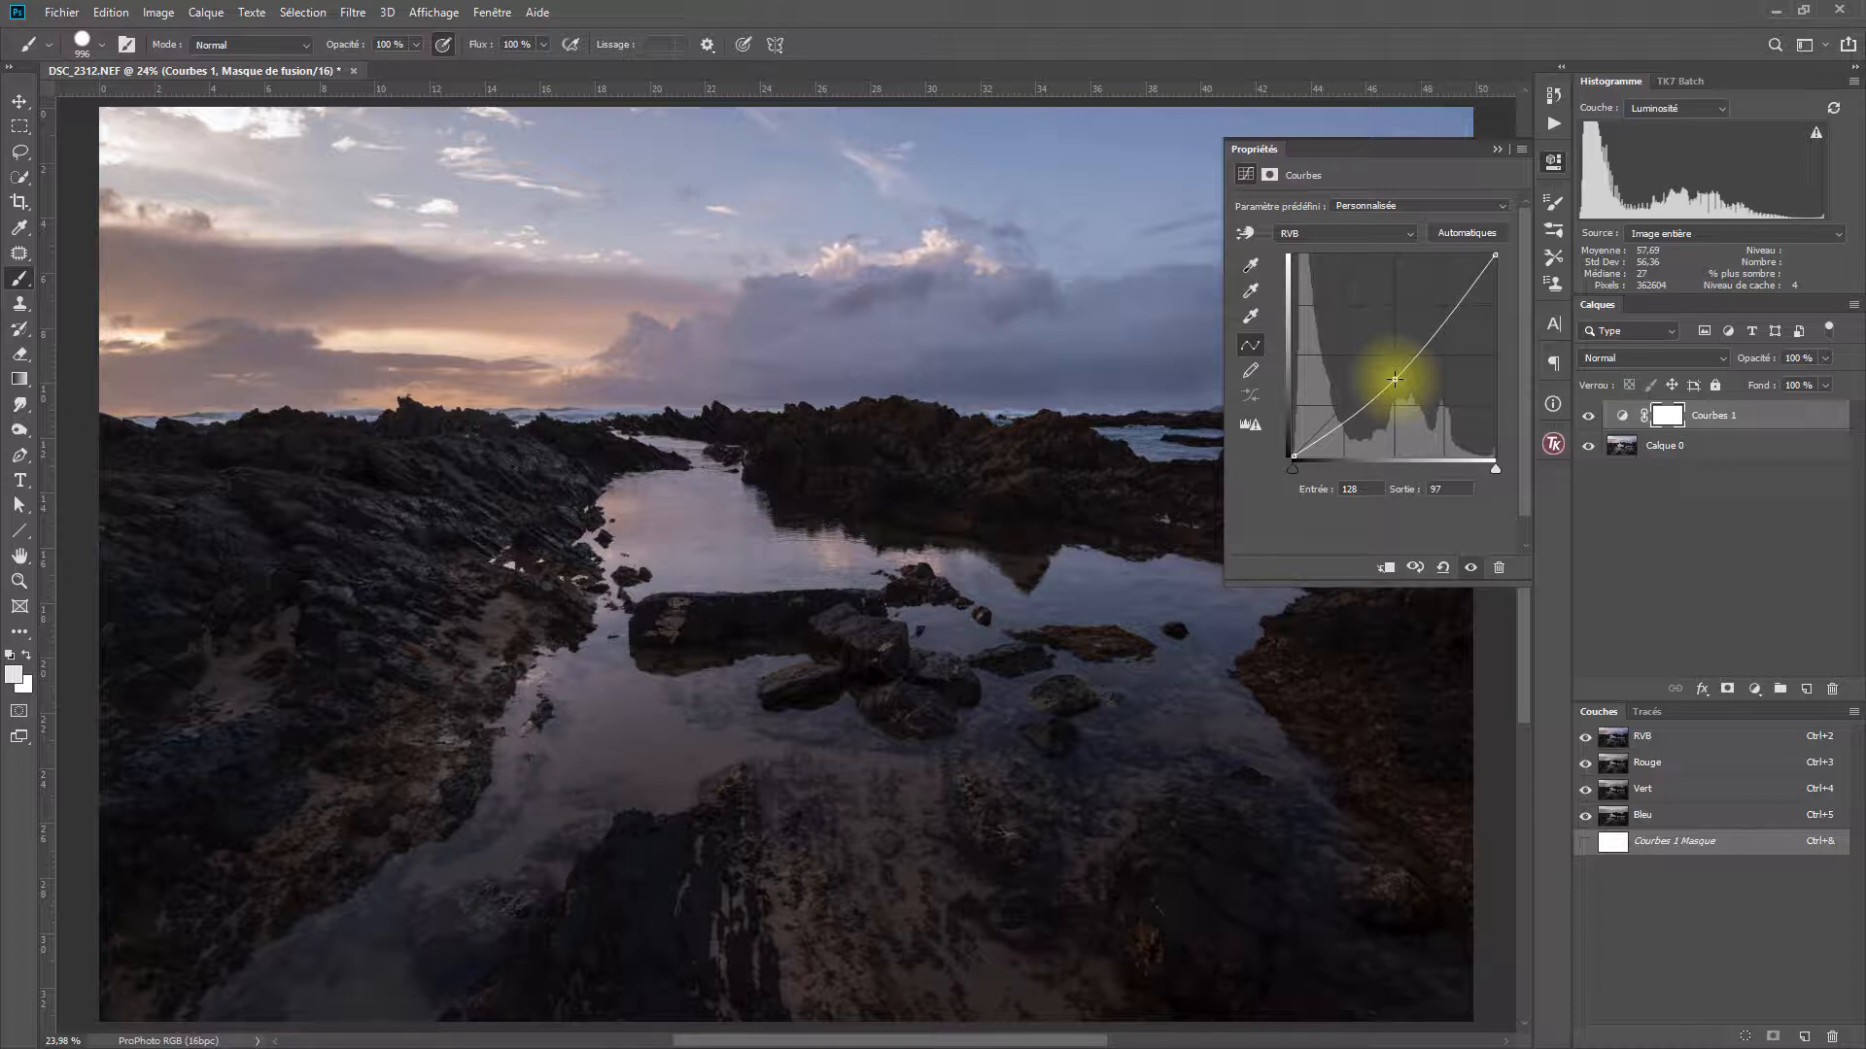
Paint the Curves mask with a soft black brush of about 487 px over the side rocks, horizon rocks and central stones.
click(1667, 415)
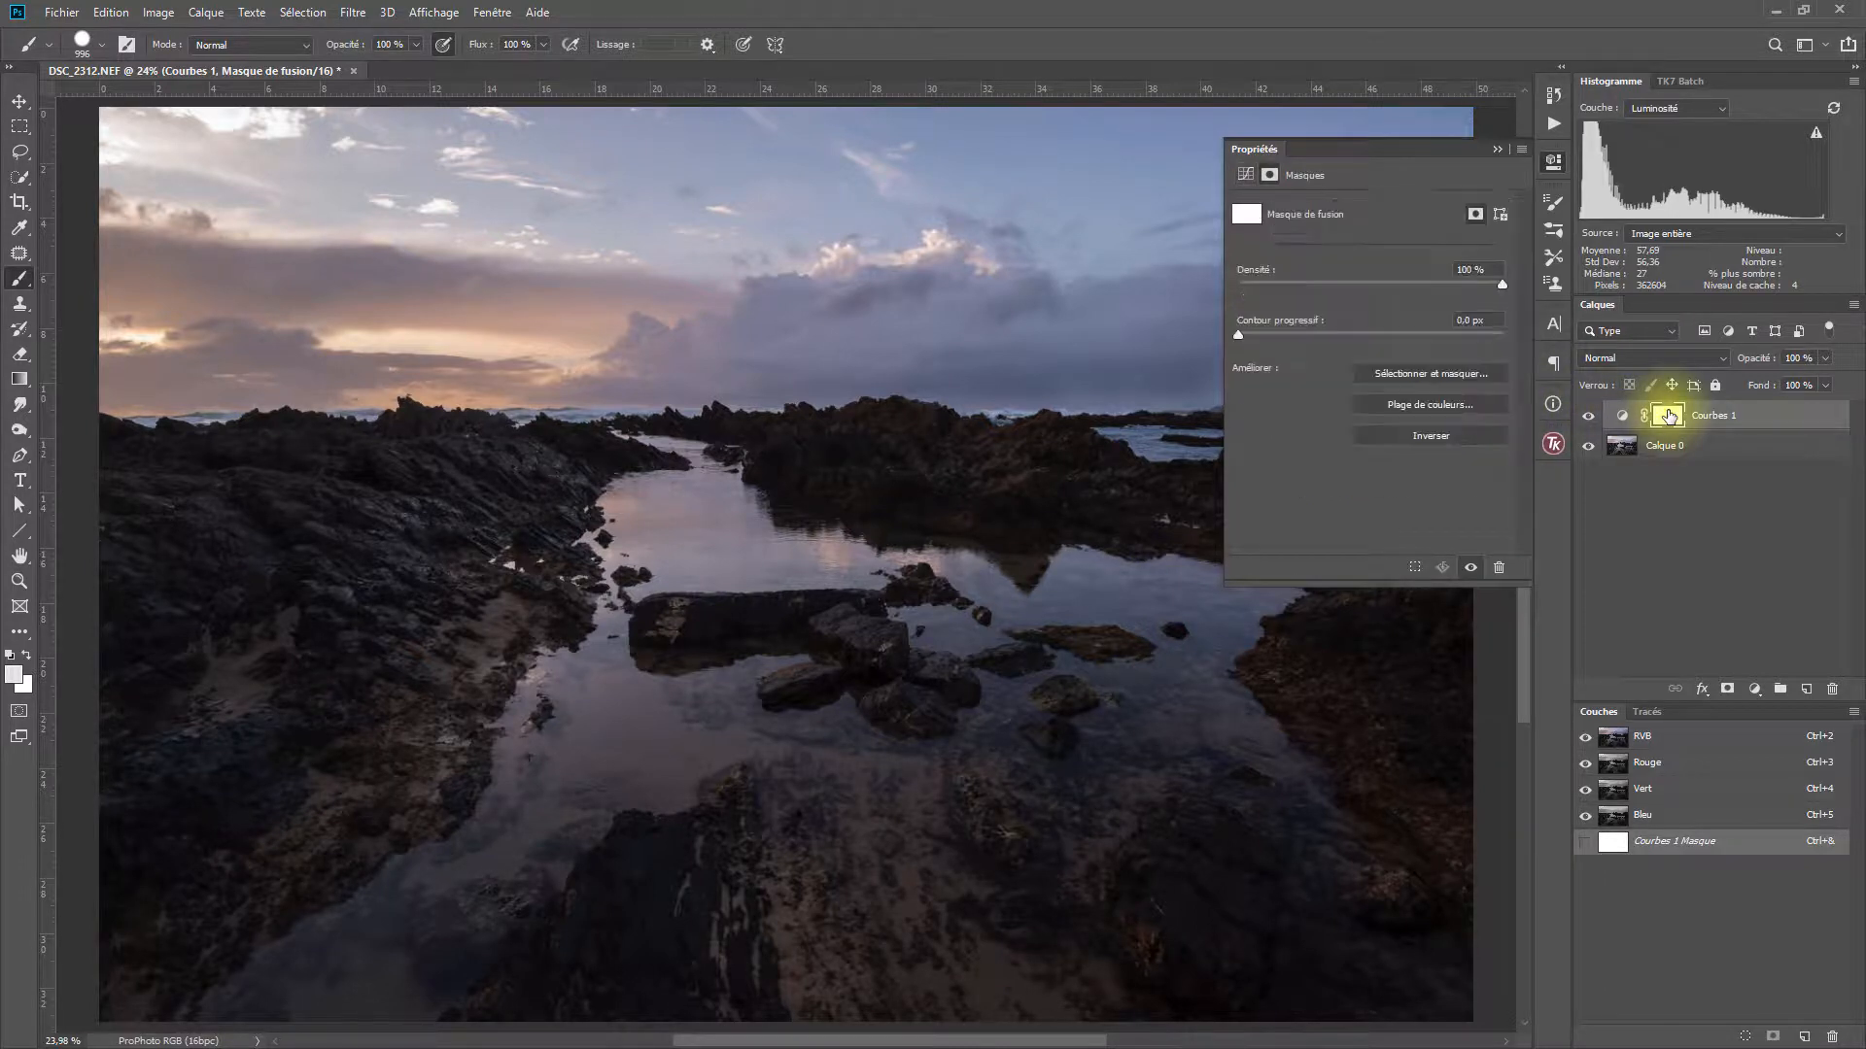
click(1502, 151)
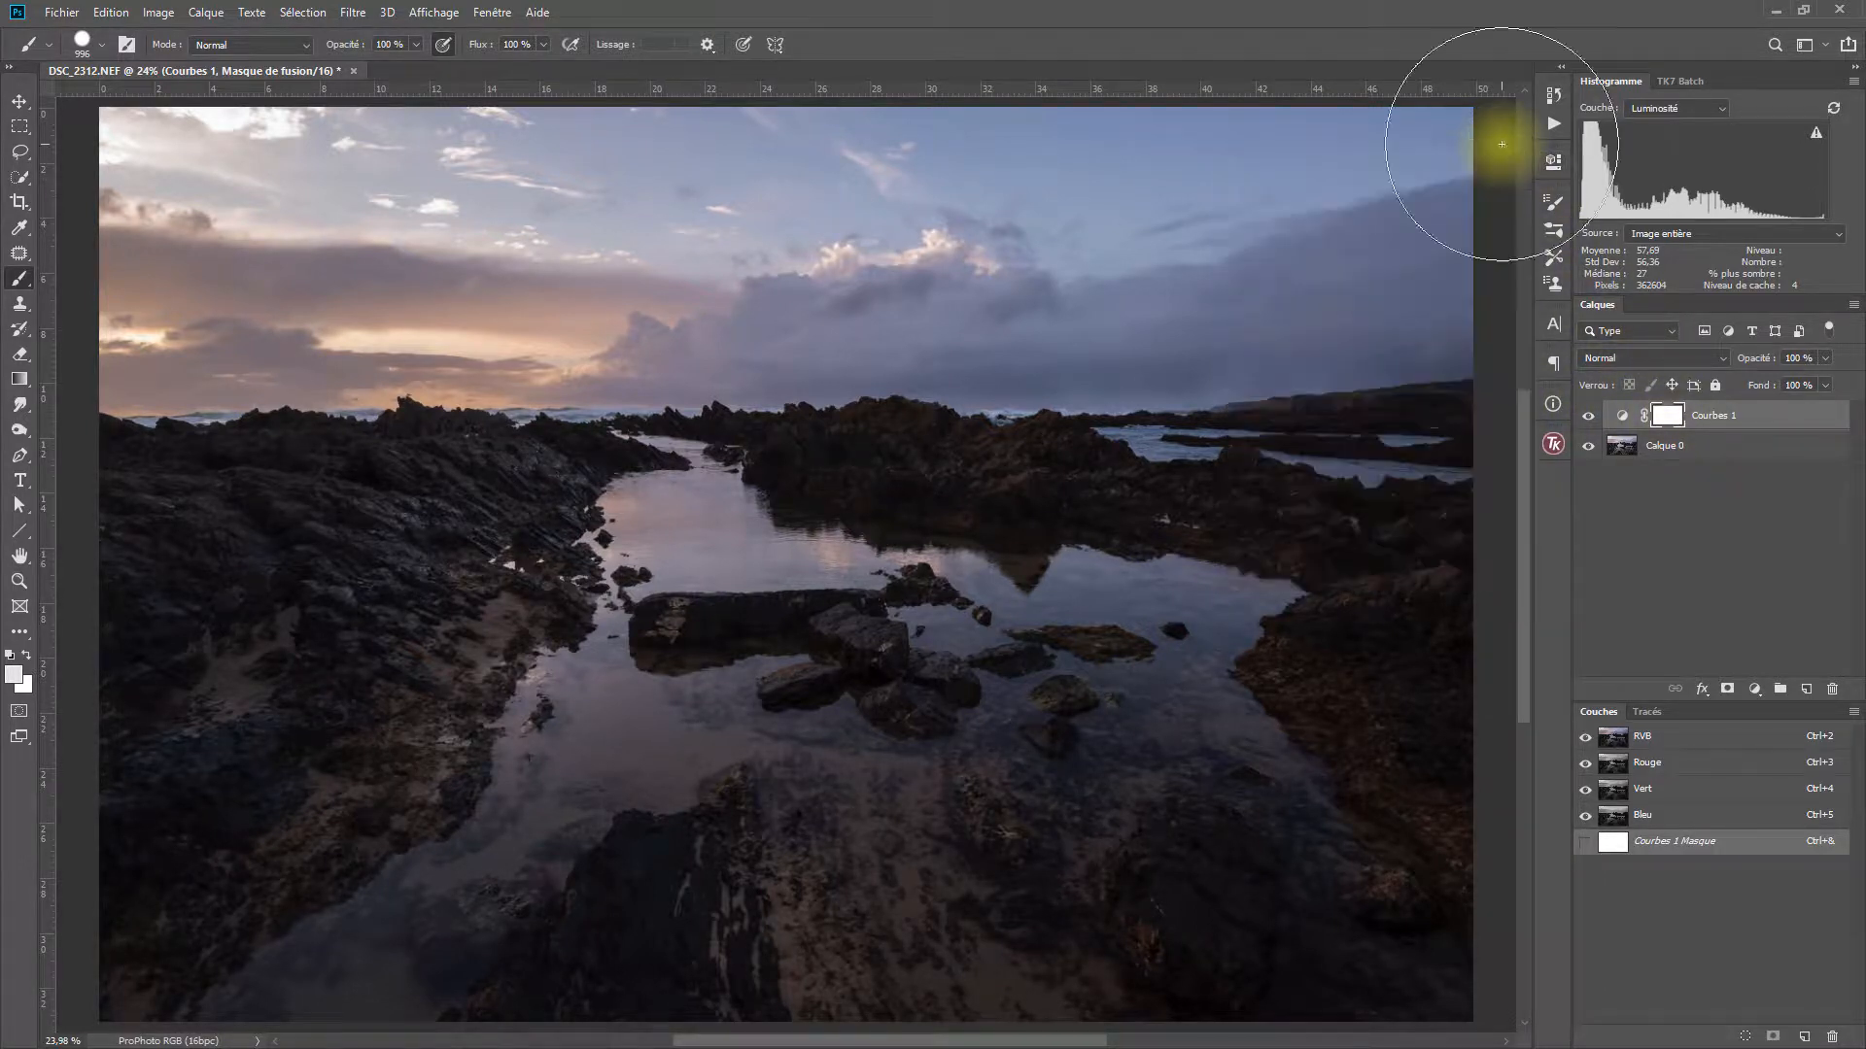
click(14, 676)
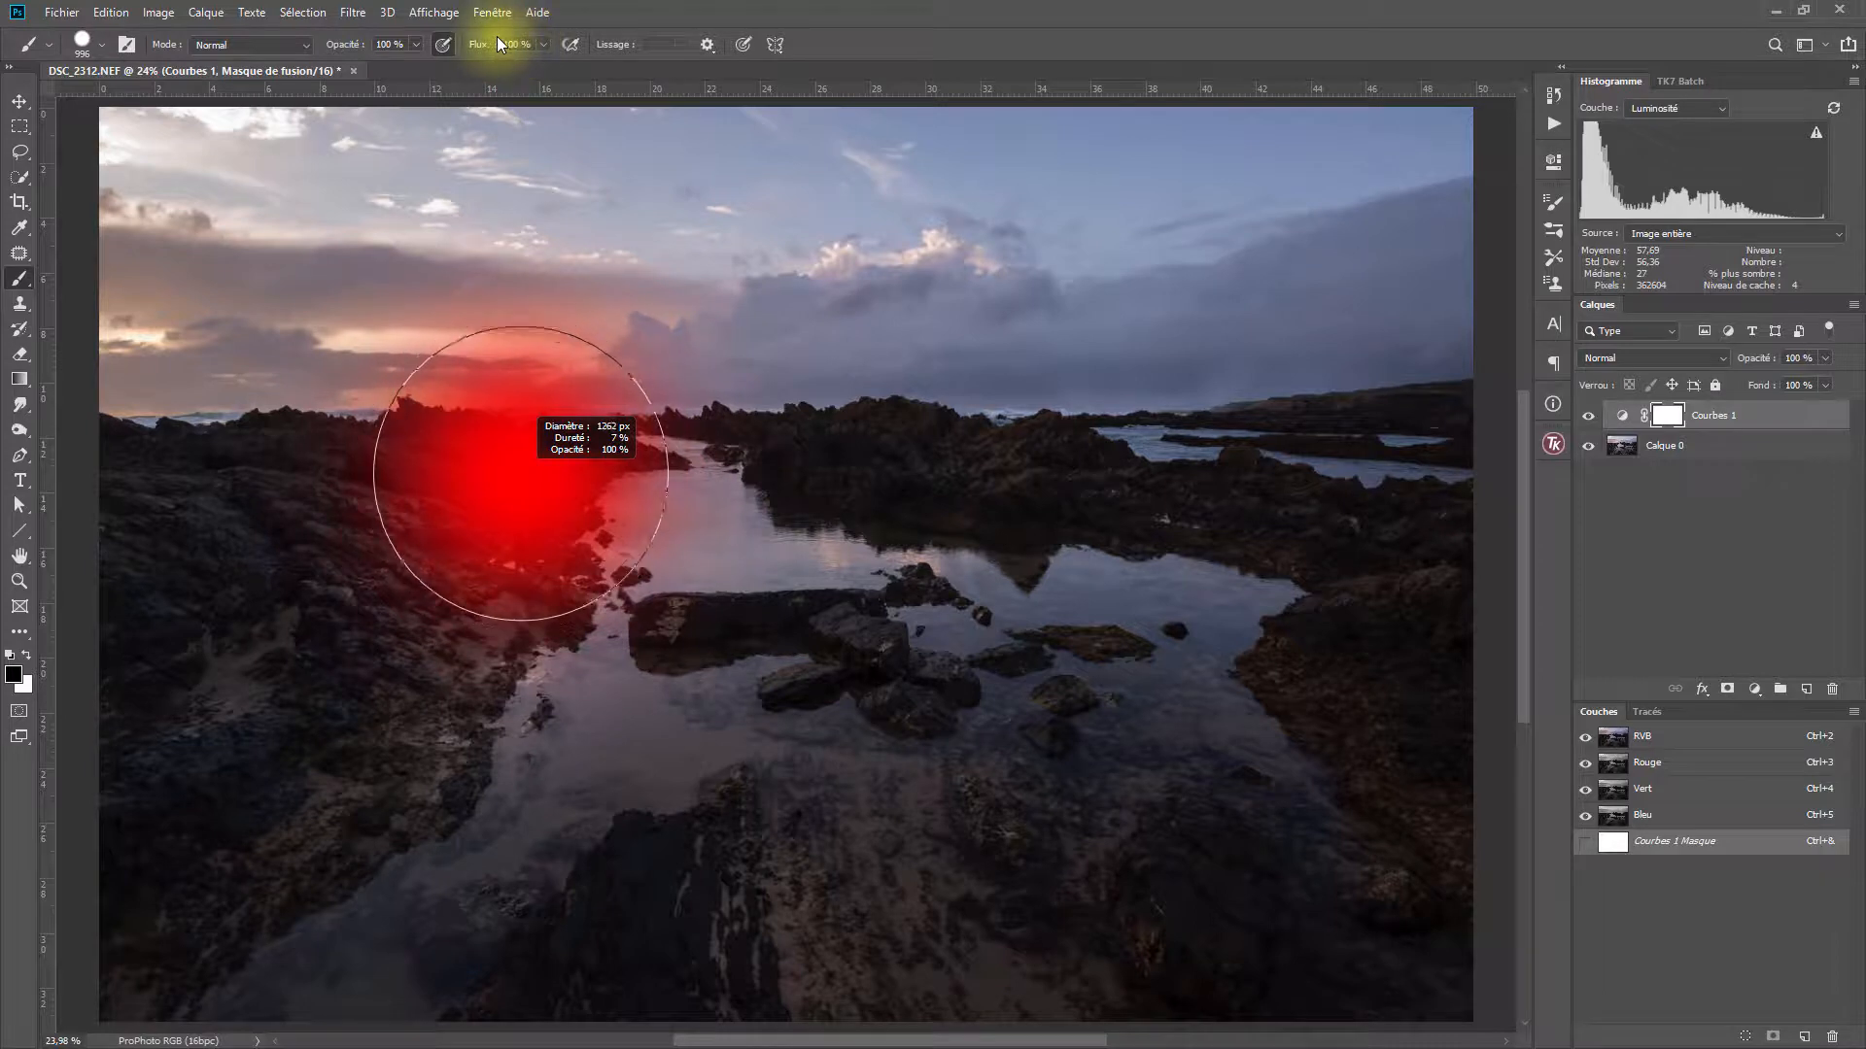
drag(498, 37, 446, 50)
mouse_move(210, 517)
mouse_down()
mouse_move(179, 548)
mouse_move(124, 502)
mouse_up()
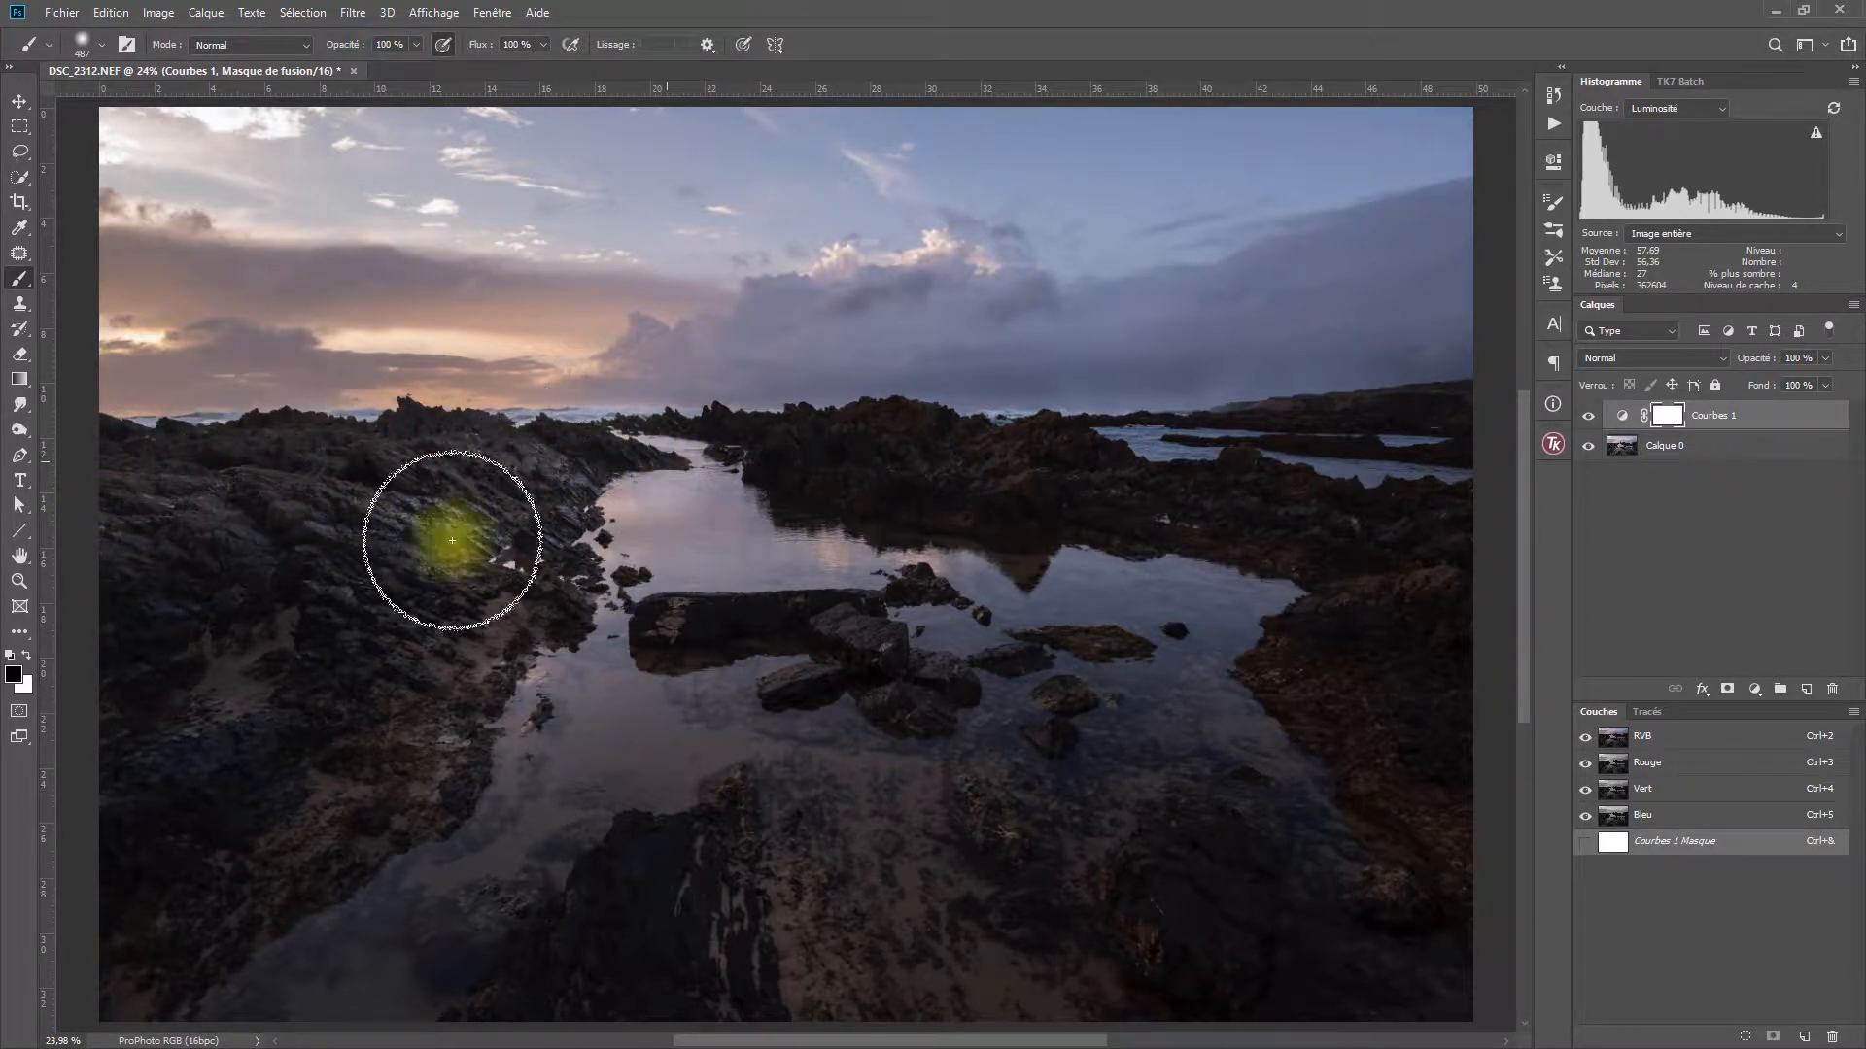
mouse_move(328, 759)
mouse_down()
mouse_move(352, 606)
mouse_move(492, 562)
mouse_move(531, 650)
mouse_up()
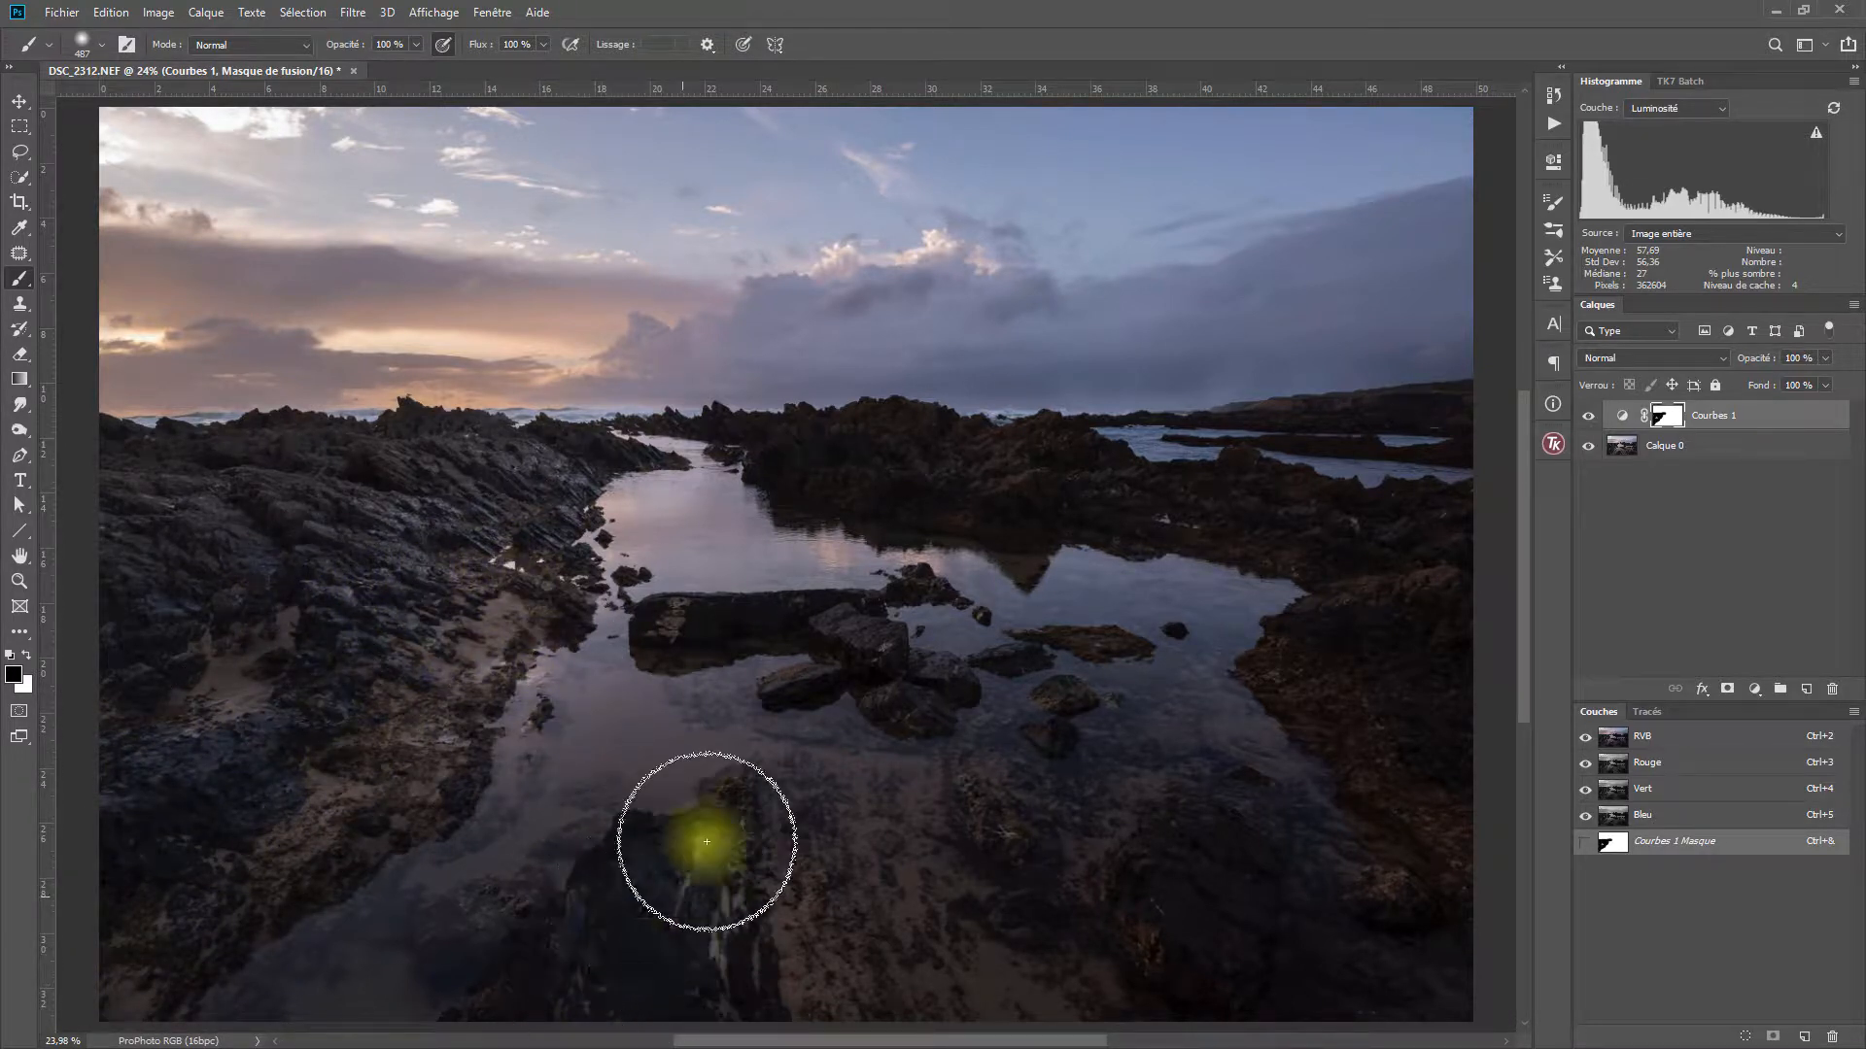
scroll(783, 807, down, 1)
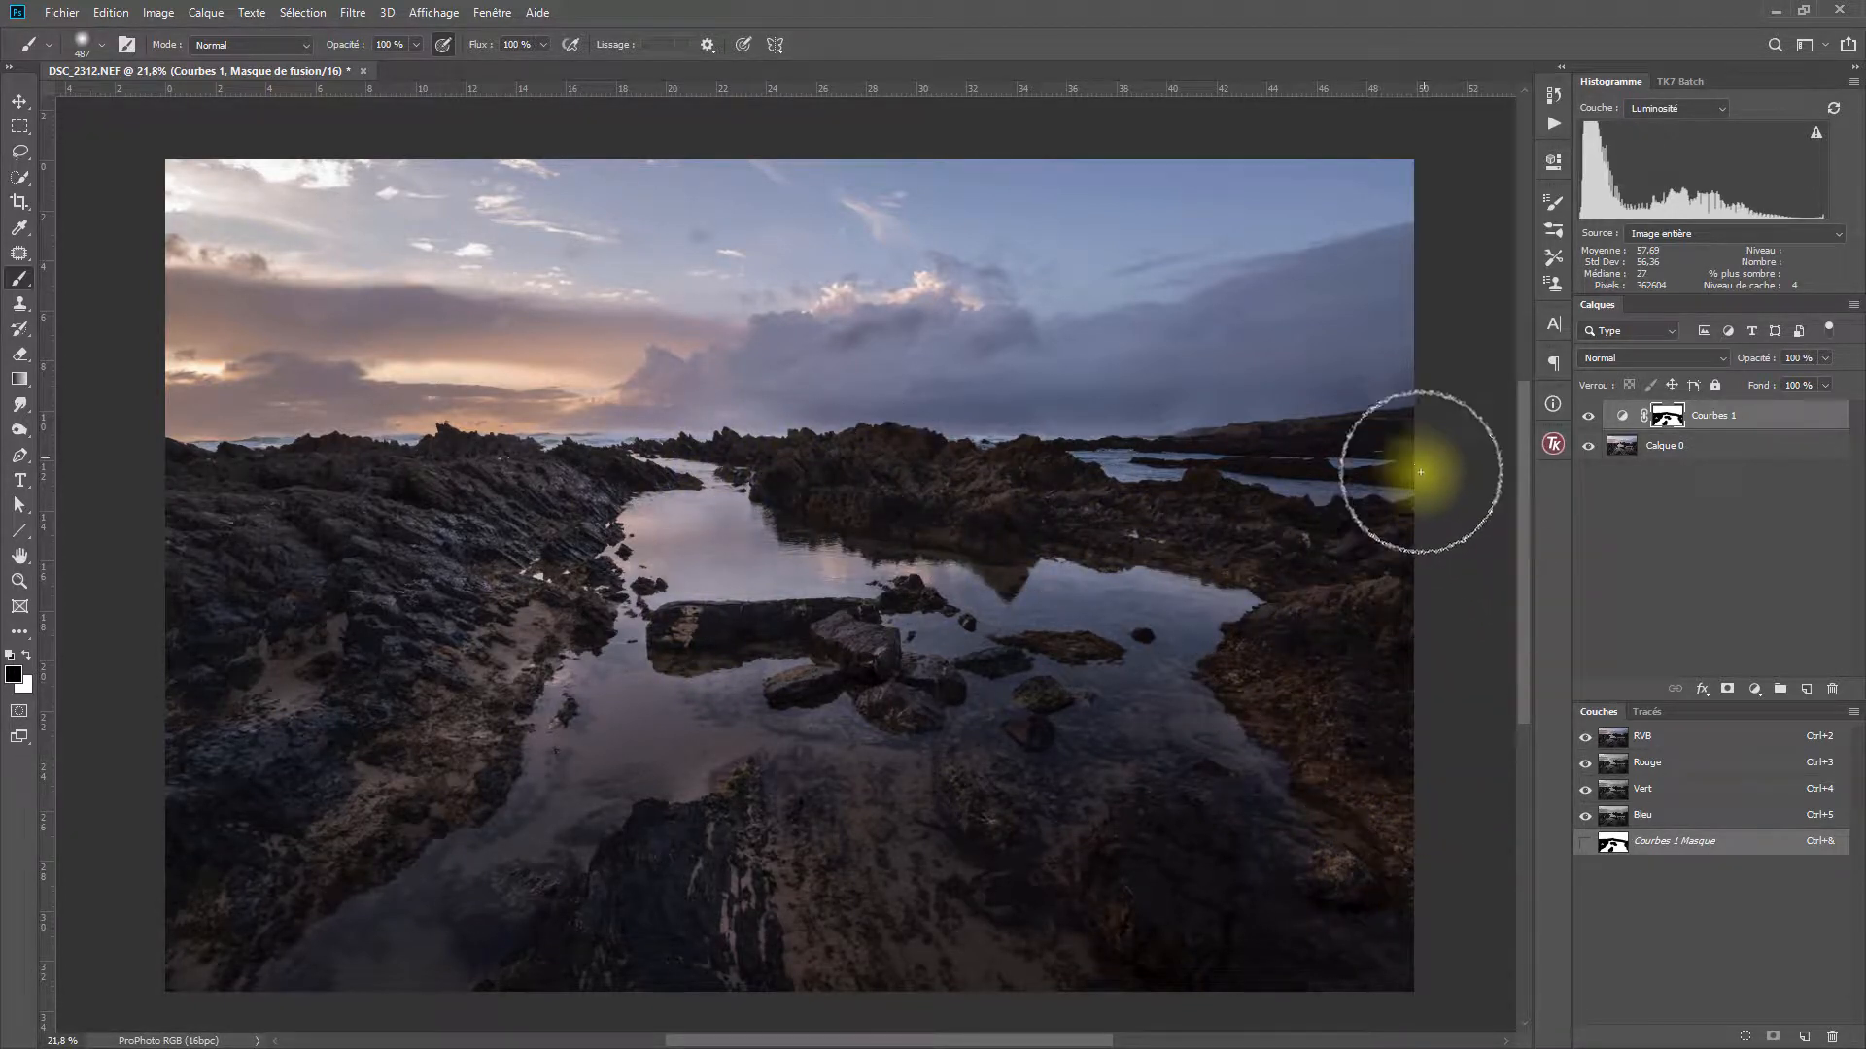
Display the Curves mask alone, fill its unpainted gaps at the left and right edges with black, and return to the image.
alt+click(1667, 416)
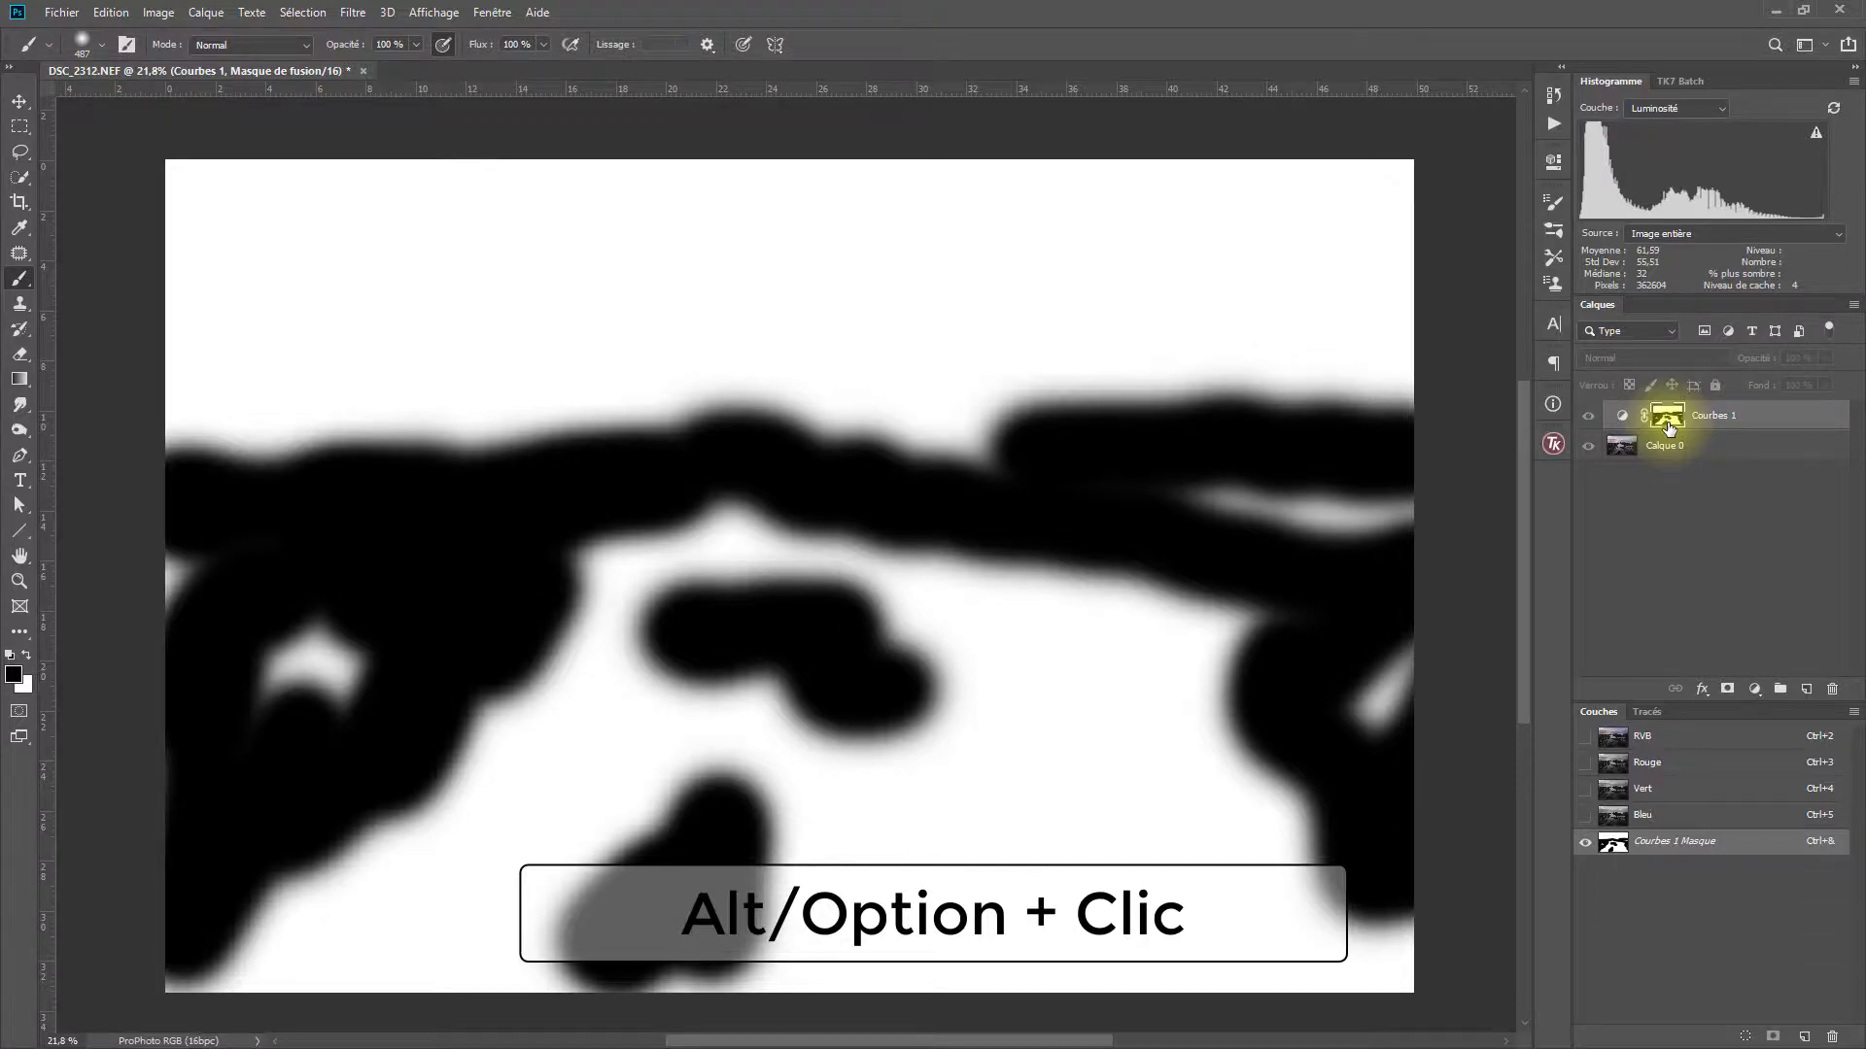
mouse_move(312, 666)
mouse_down()
mouse_move(149, 712)
mouse_move(177, 607)
mouse_move(83, 658)
mouse_up()
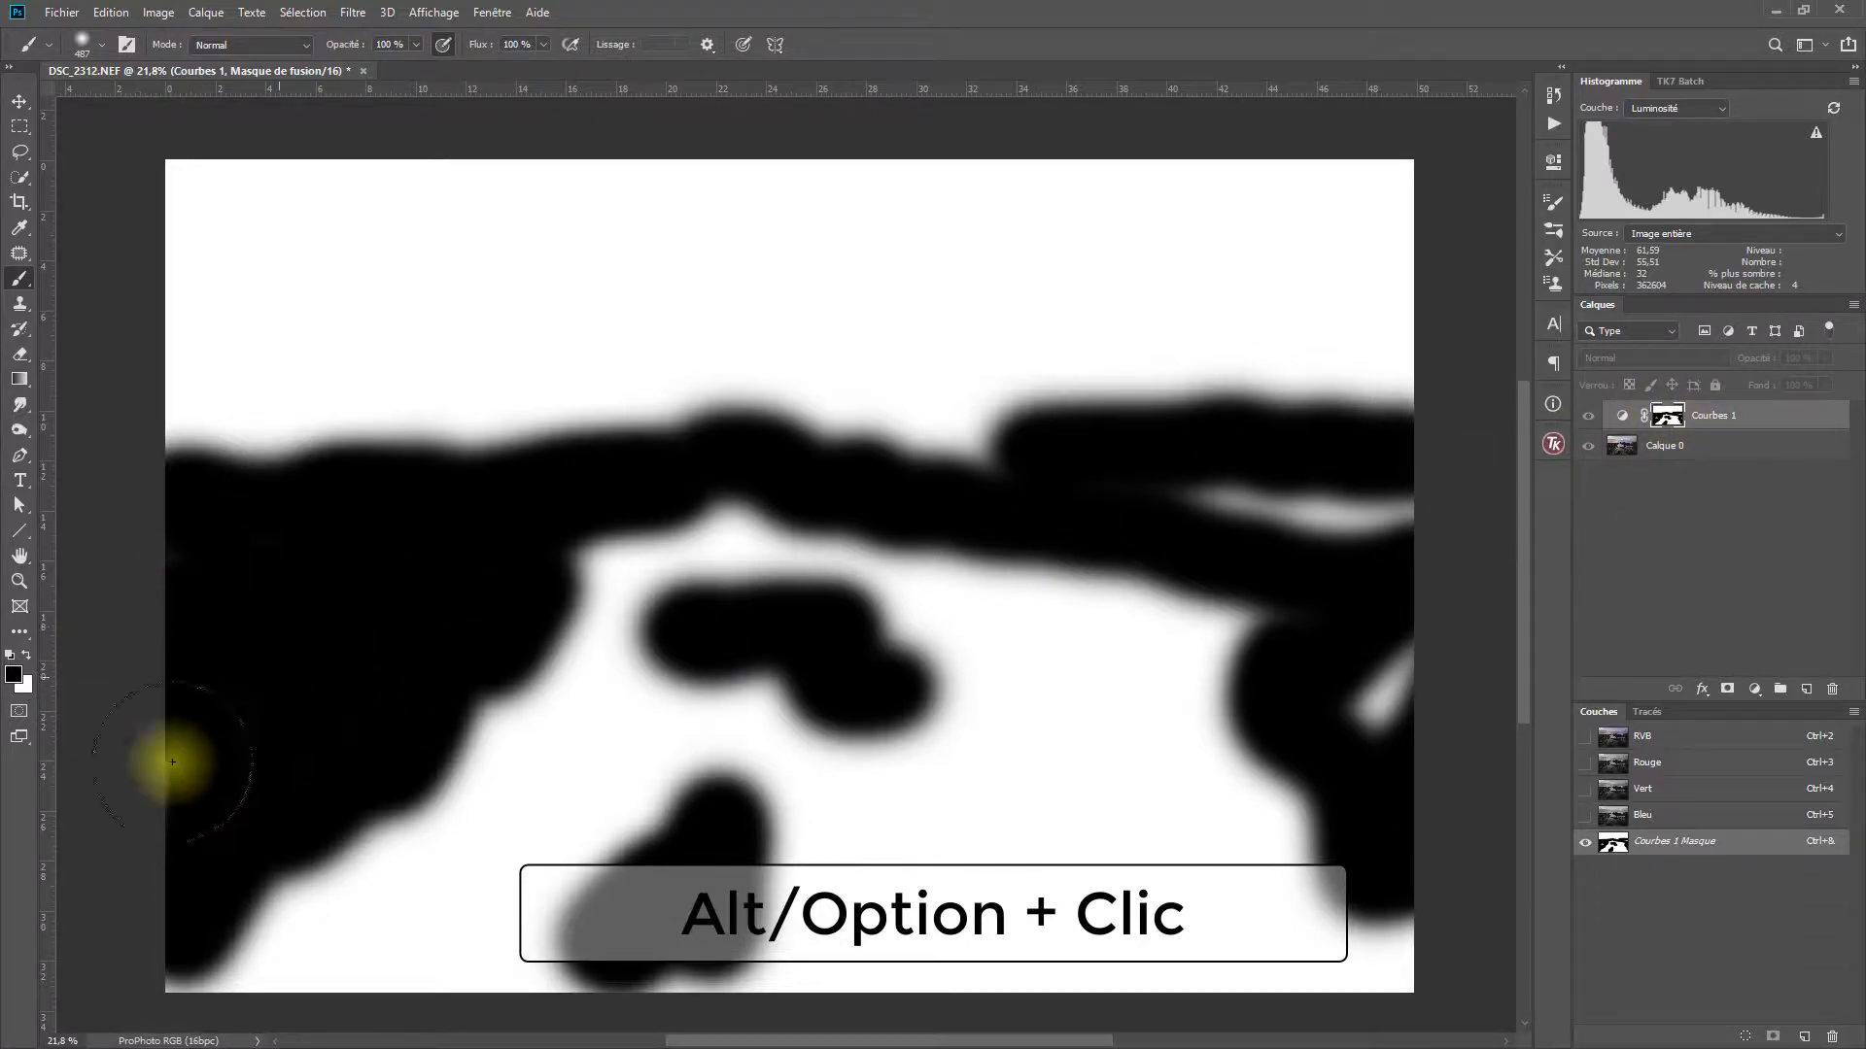
drag(1357, 708, 1390, 703)
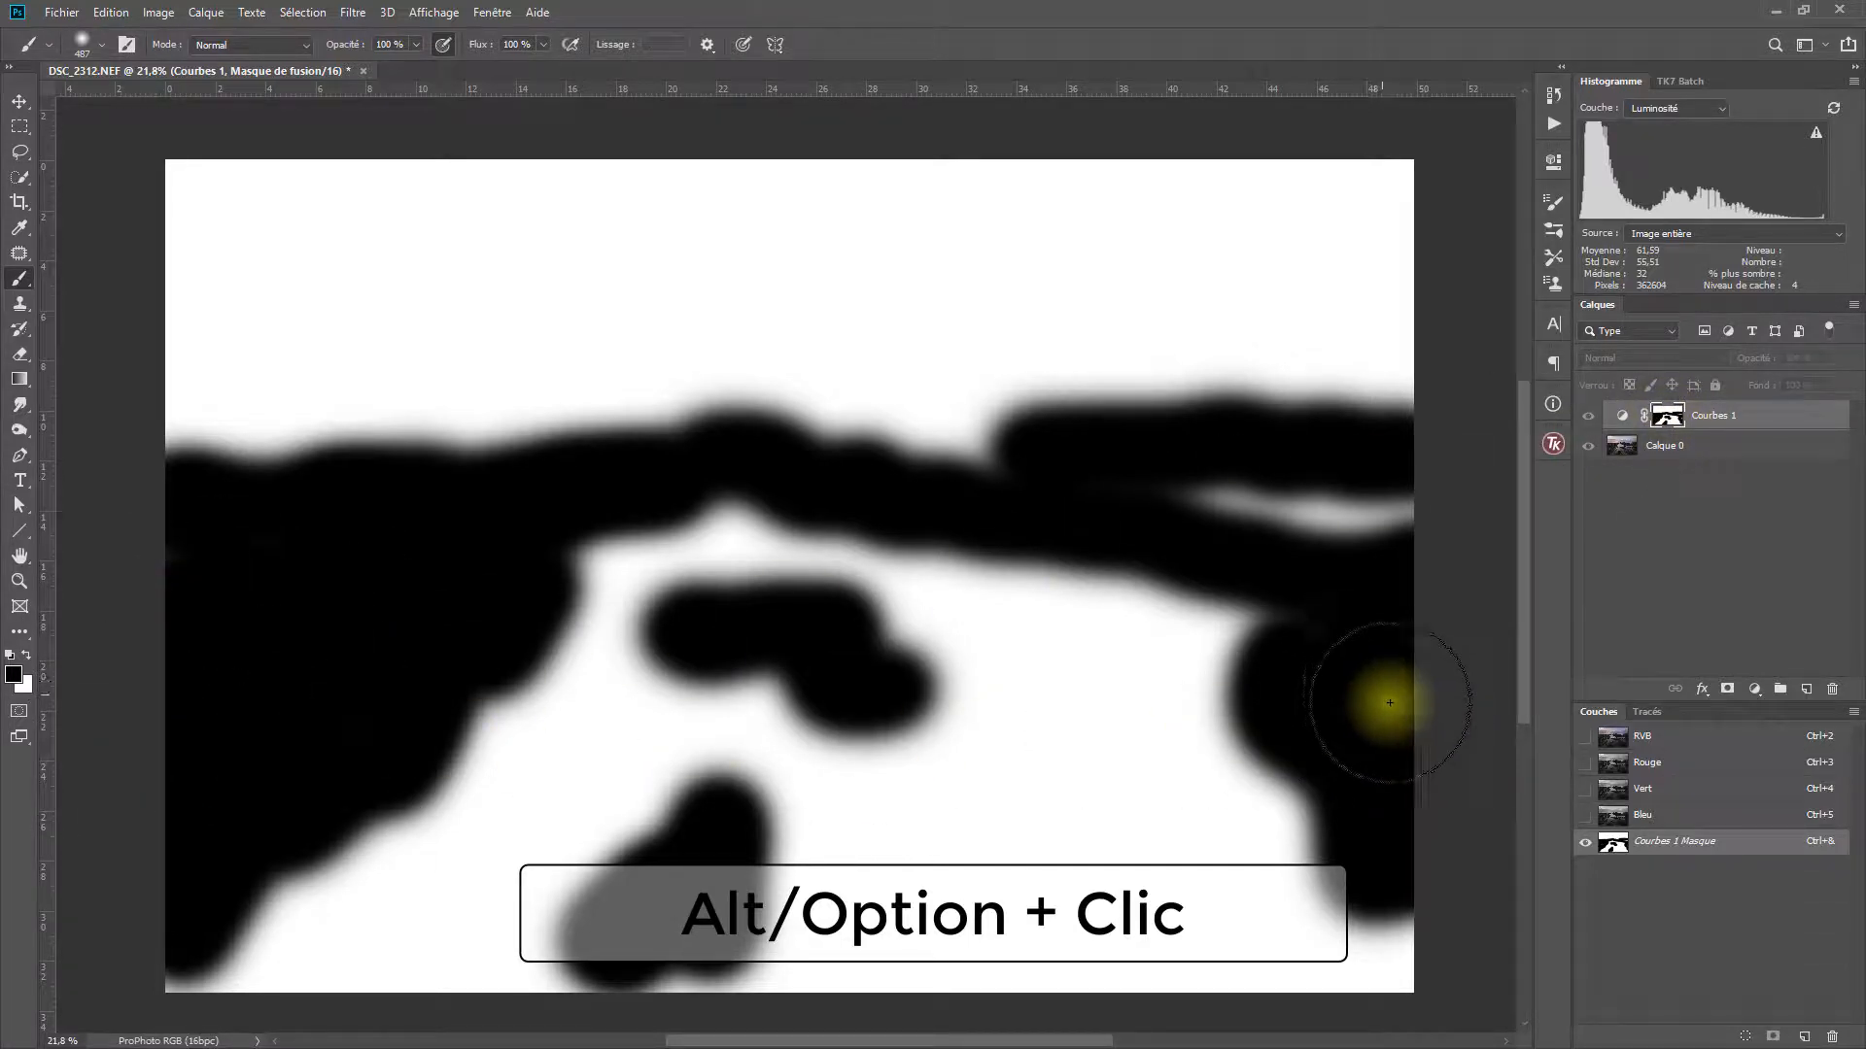
alt+click(1667, 415)
key(ctrl+0)
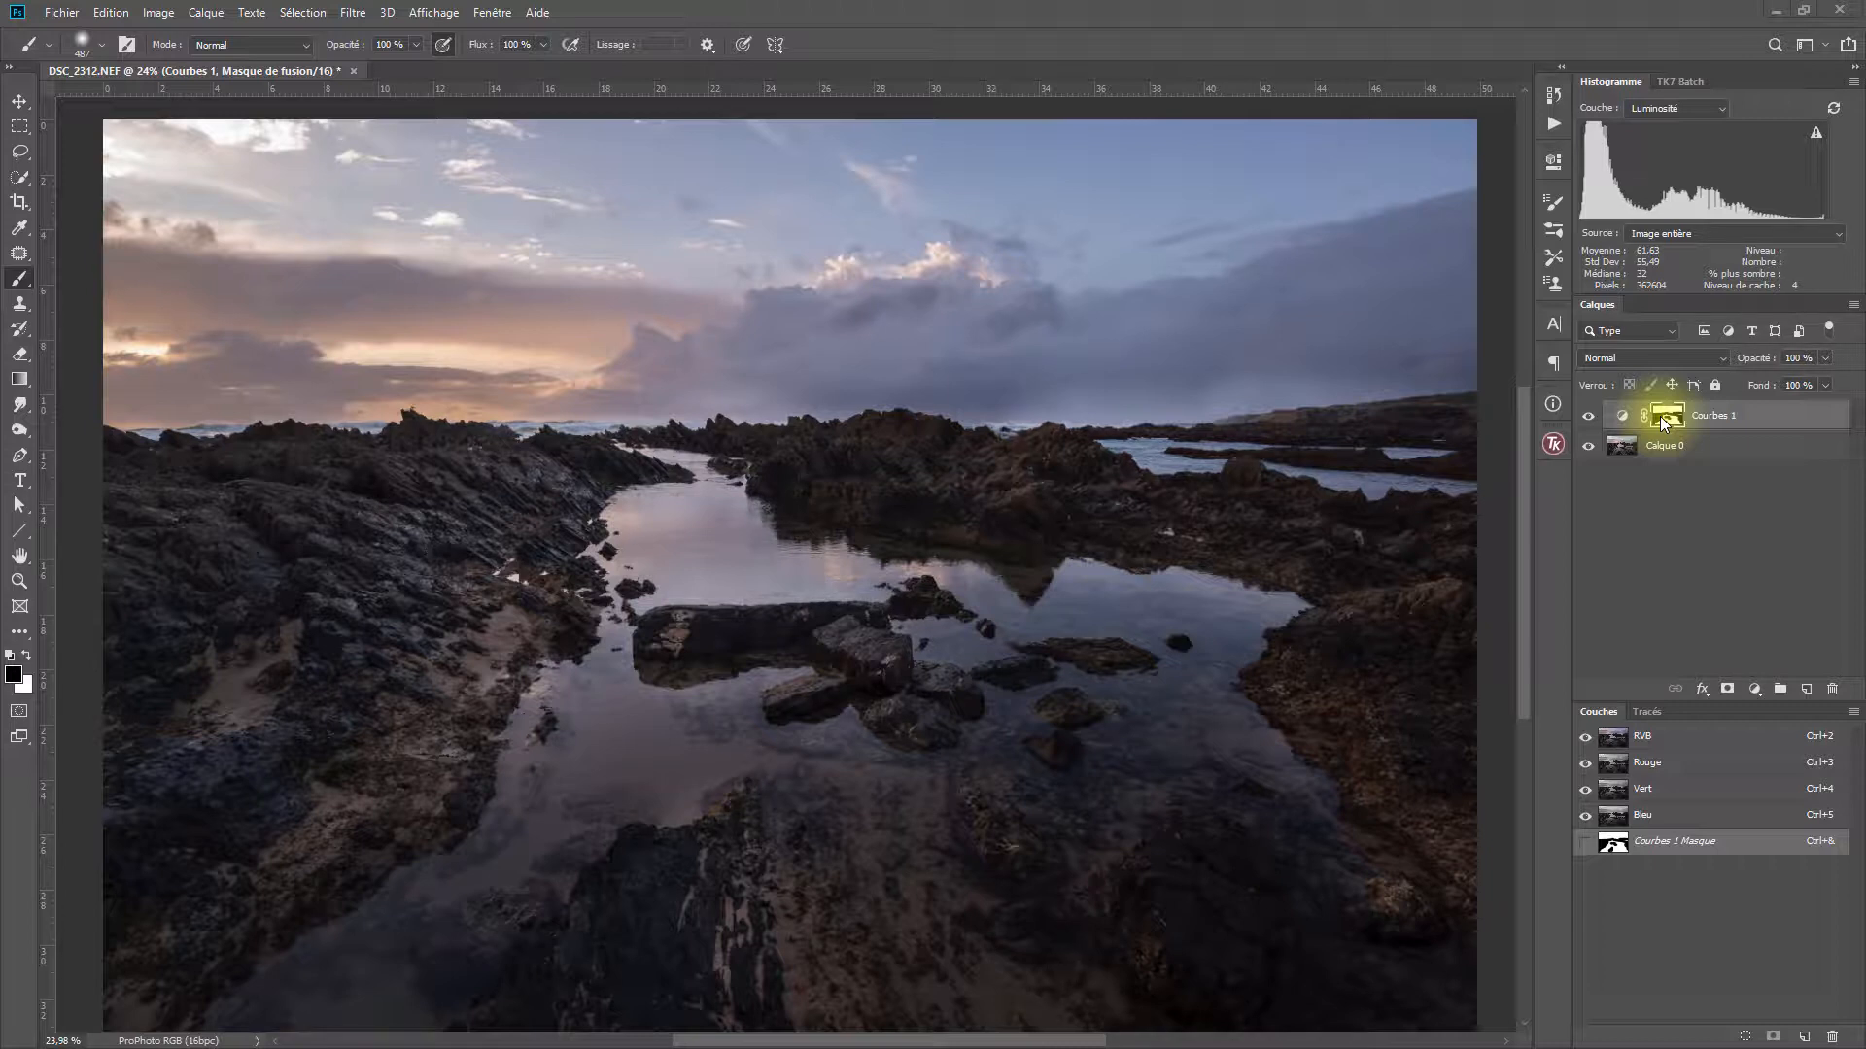
Hide and show the Courbes 1 layer to compare the image before and after the adjustment.
click(1587, 417)
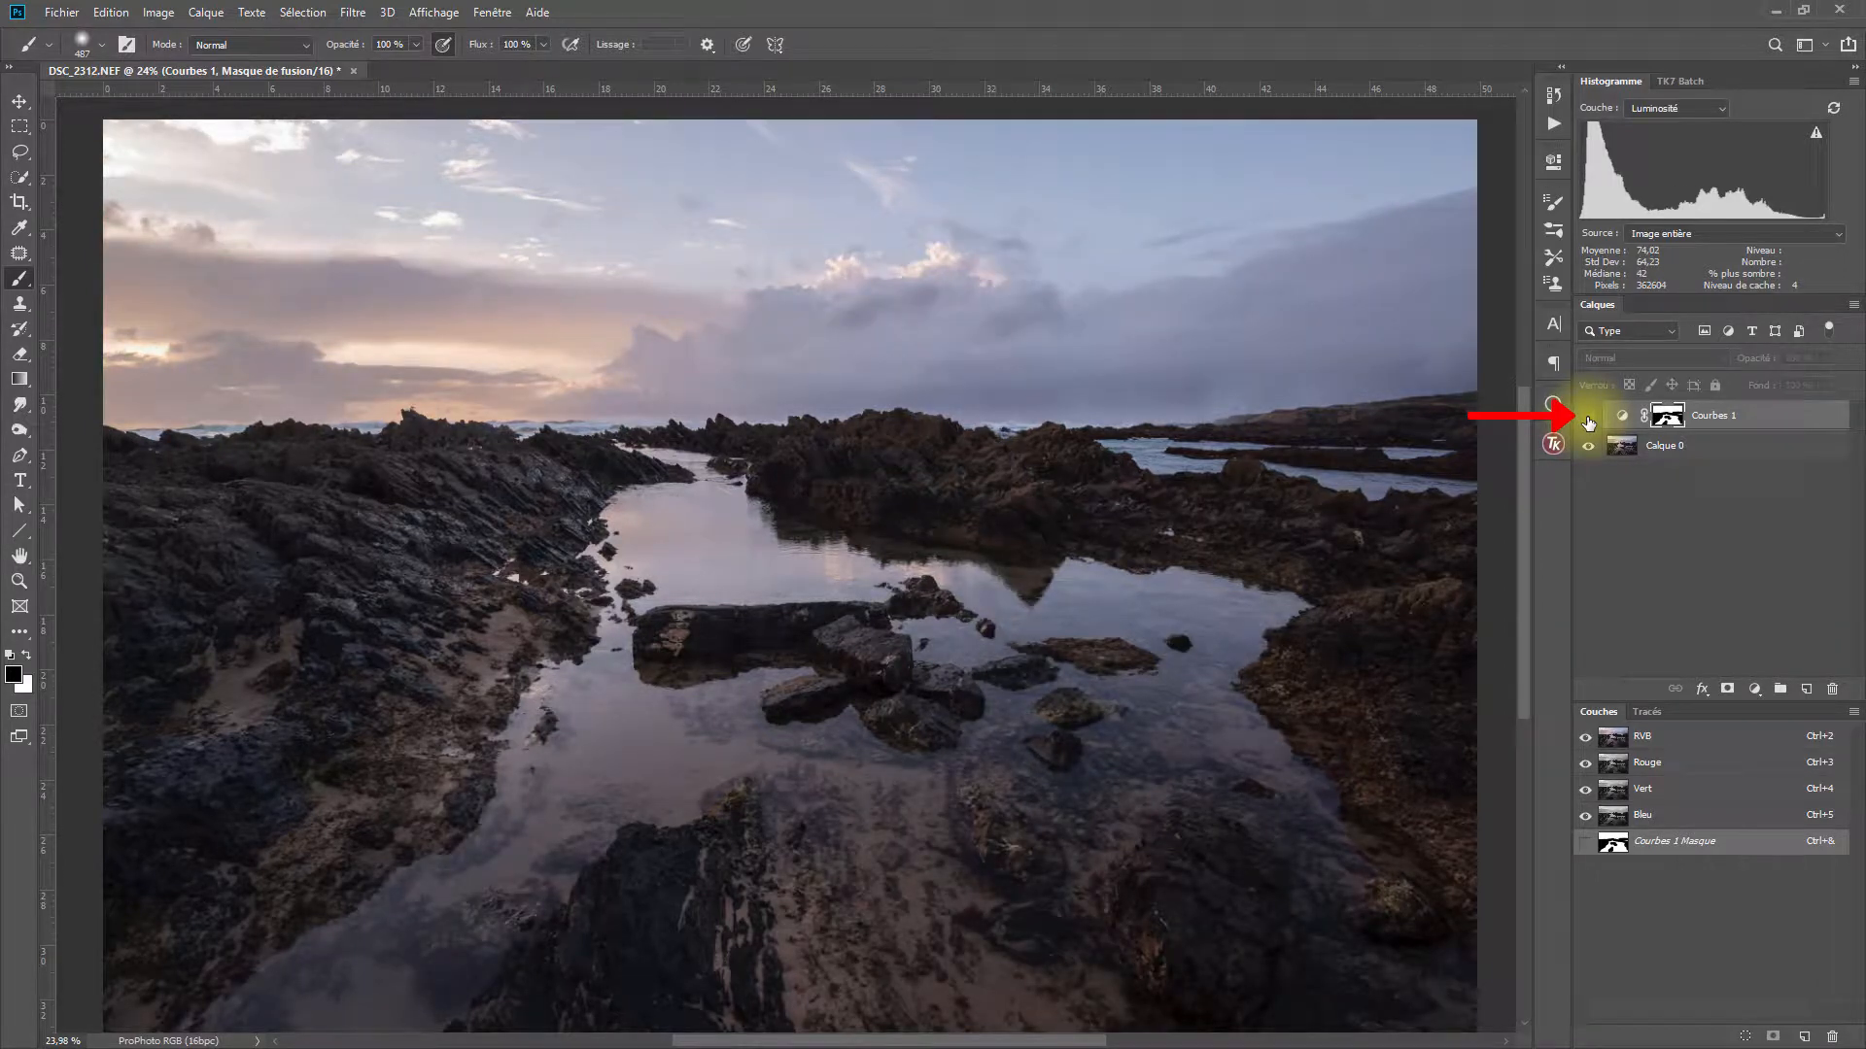
click(1588, 417)
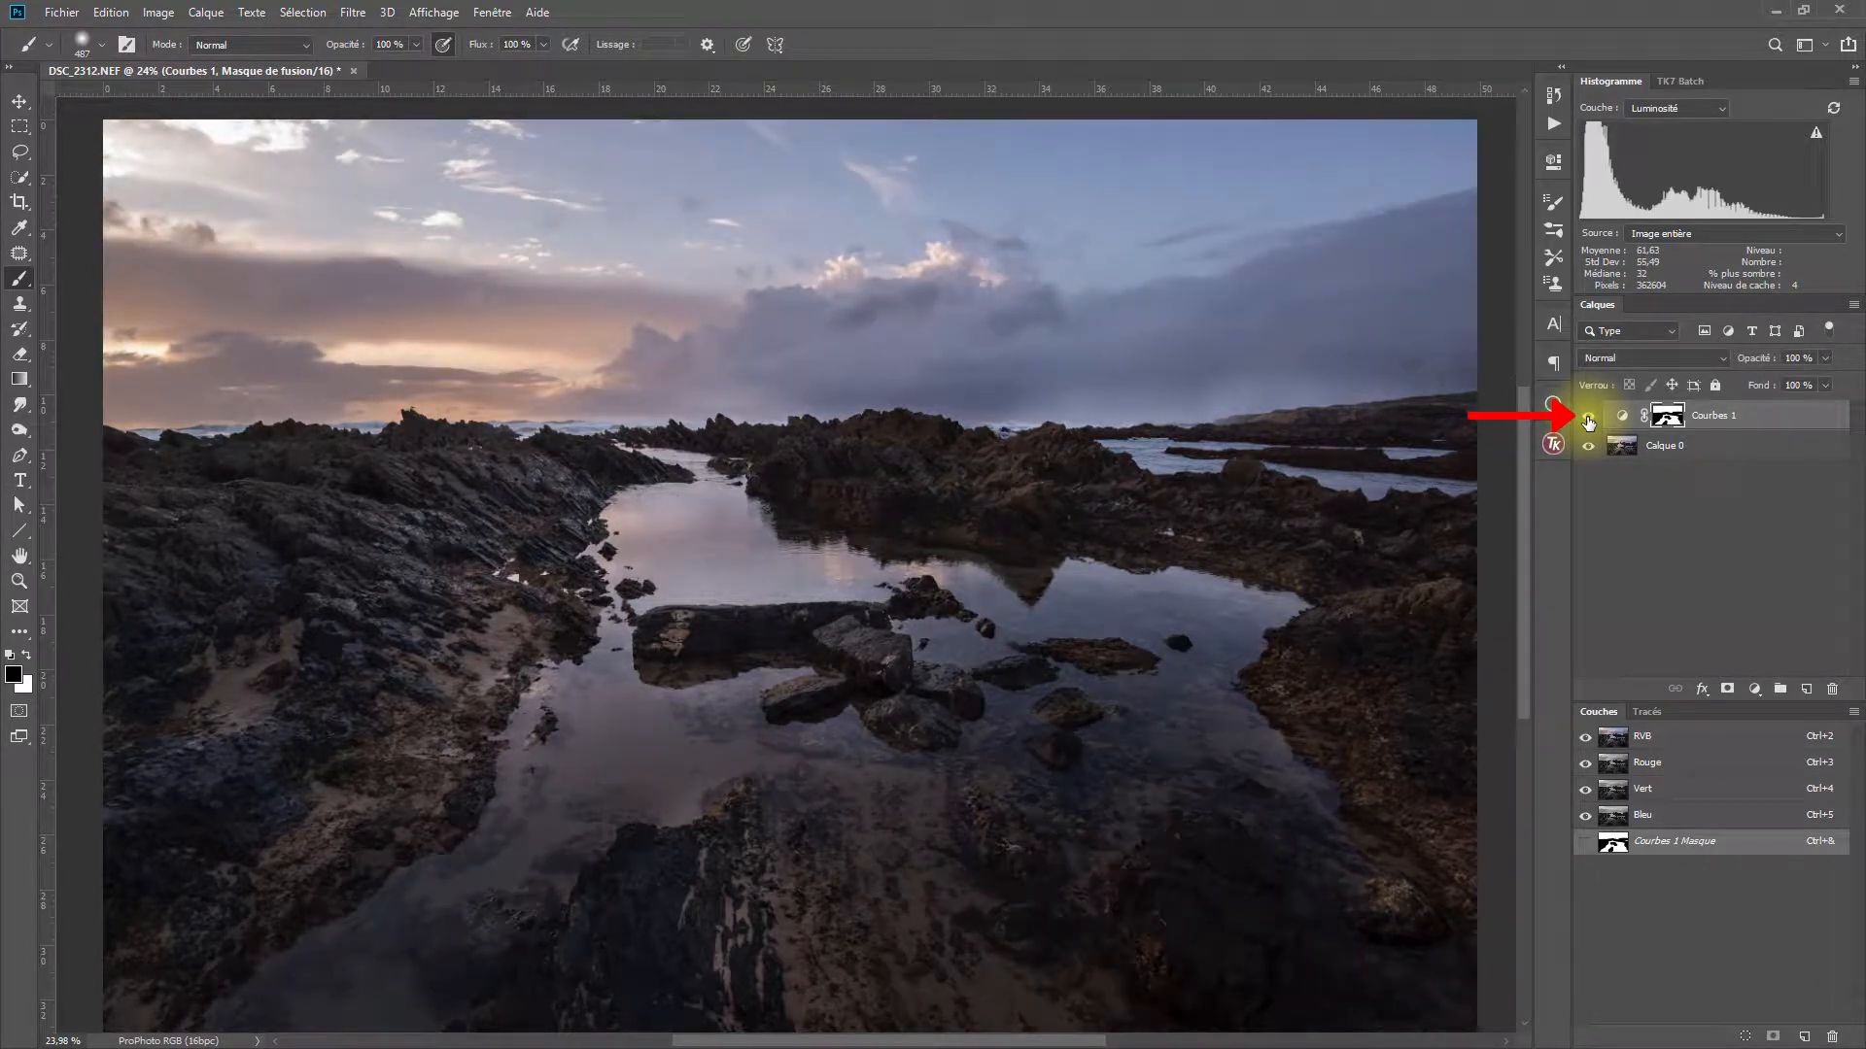
Compare the image with and without the Courbes 1 adjustment, and delete that layer.
click(1588, 418)
click(1588, 418)
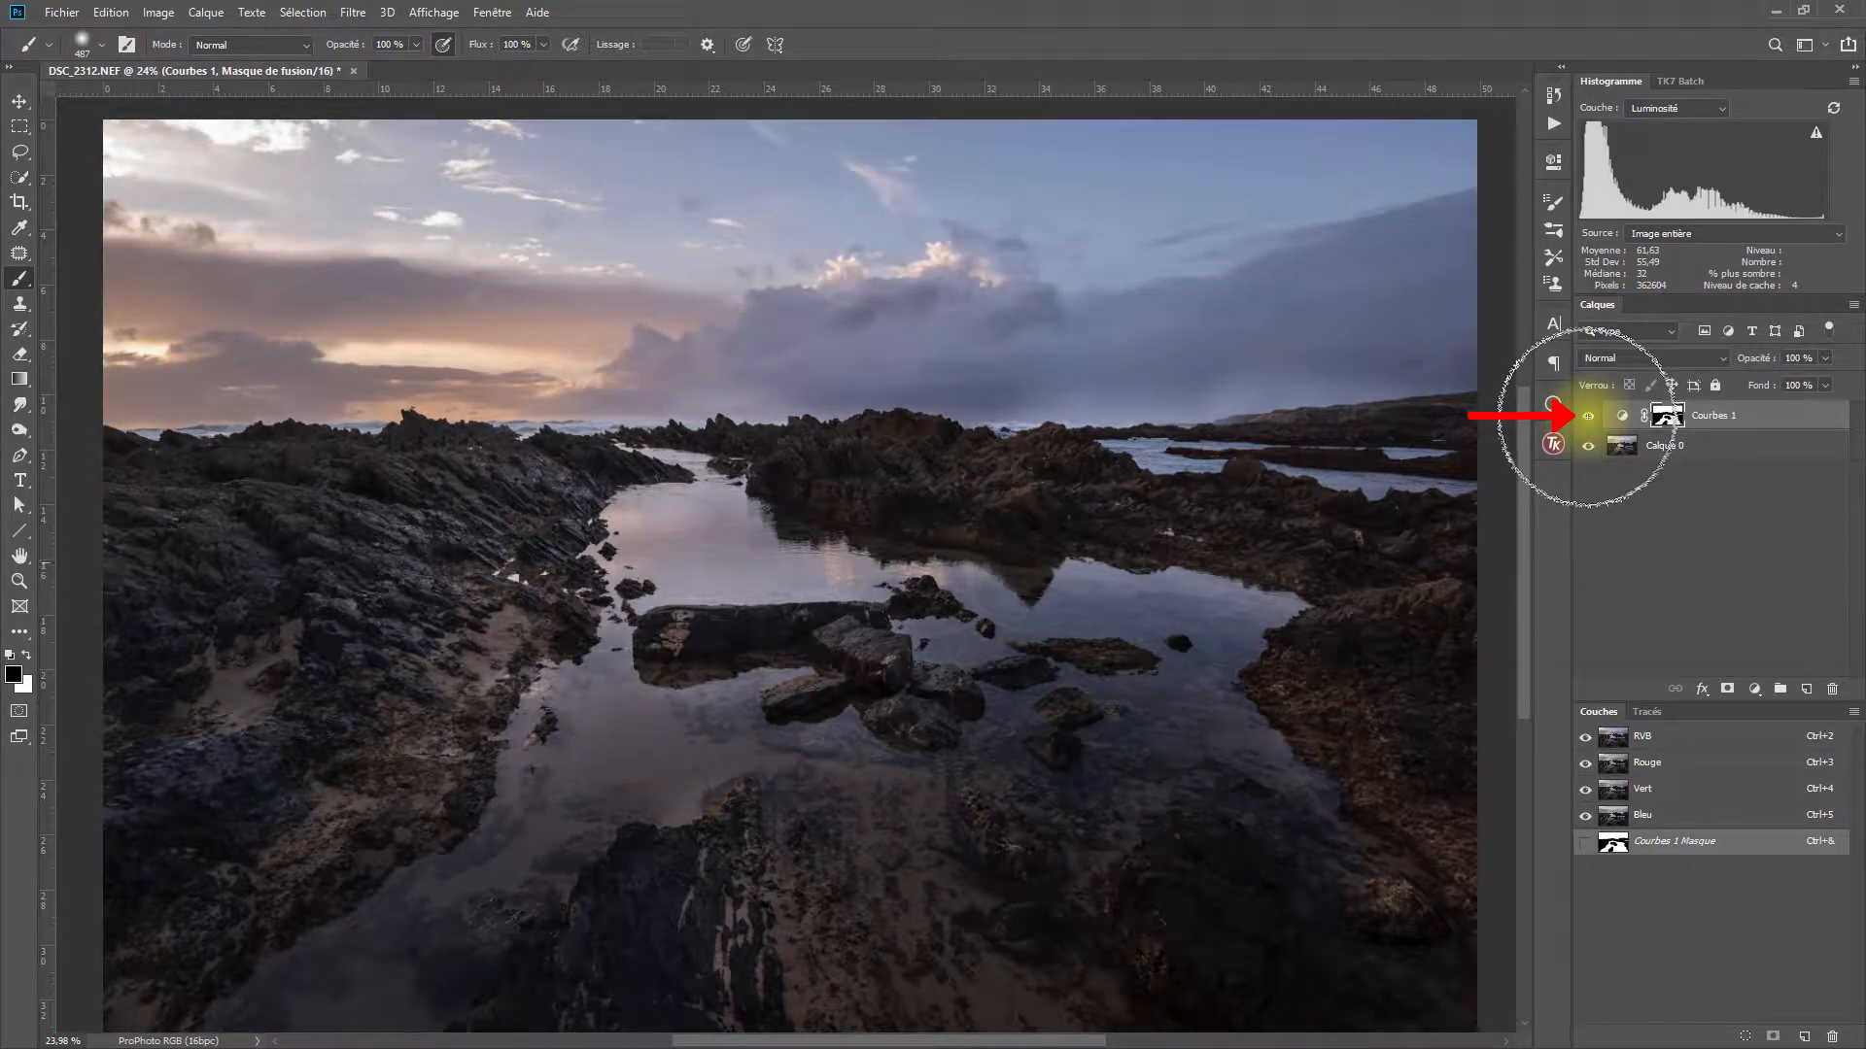
click(1587, 418)
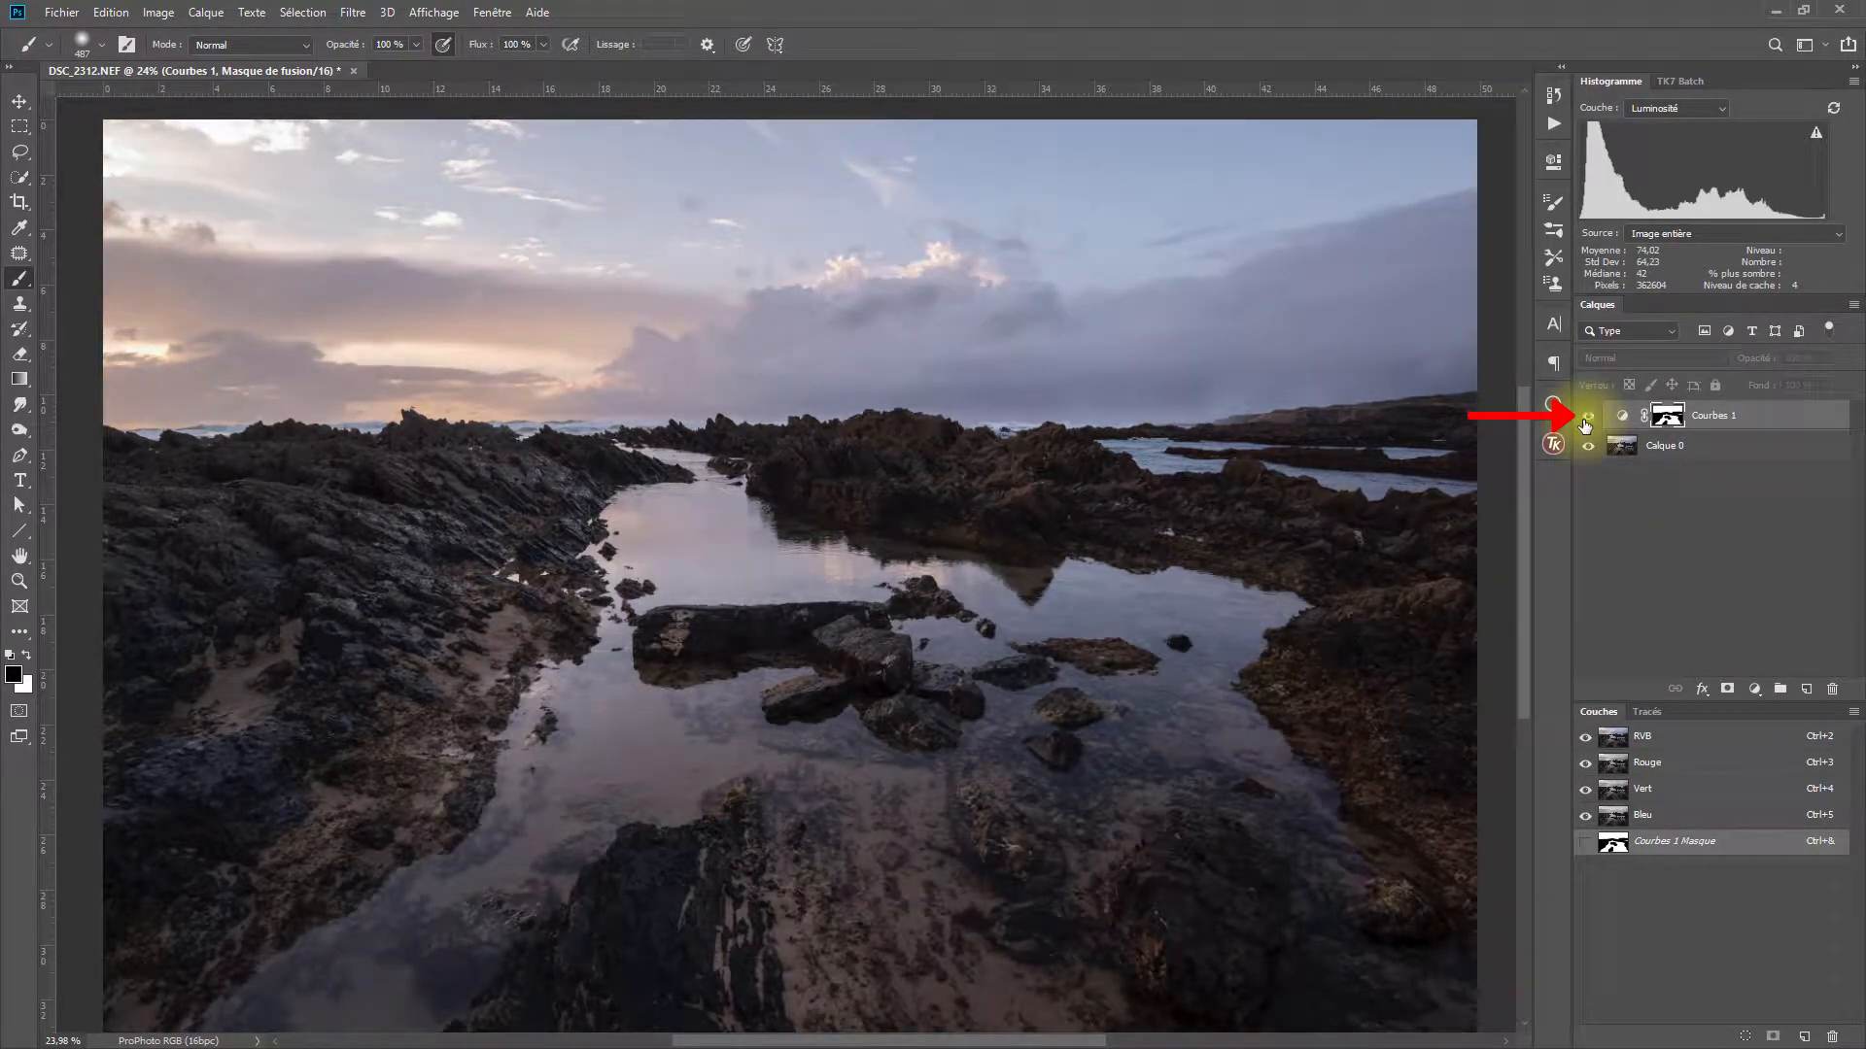
click(1586, 418)
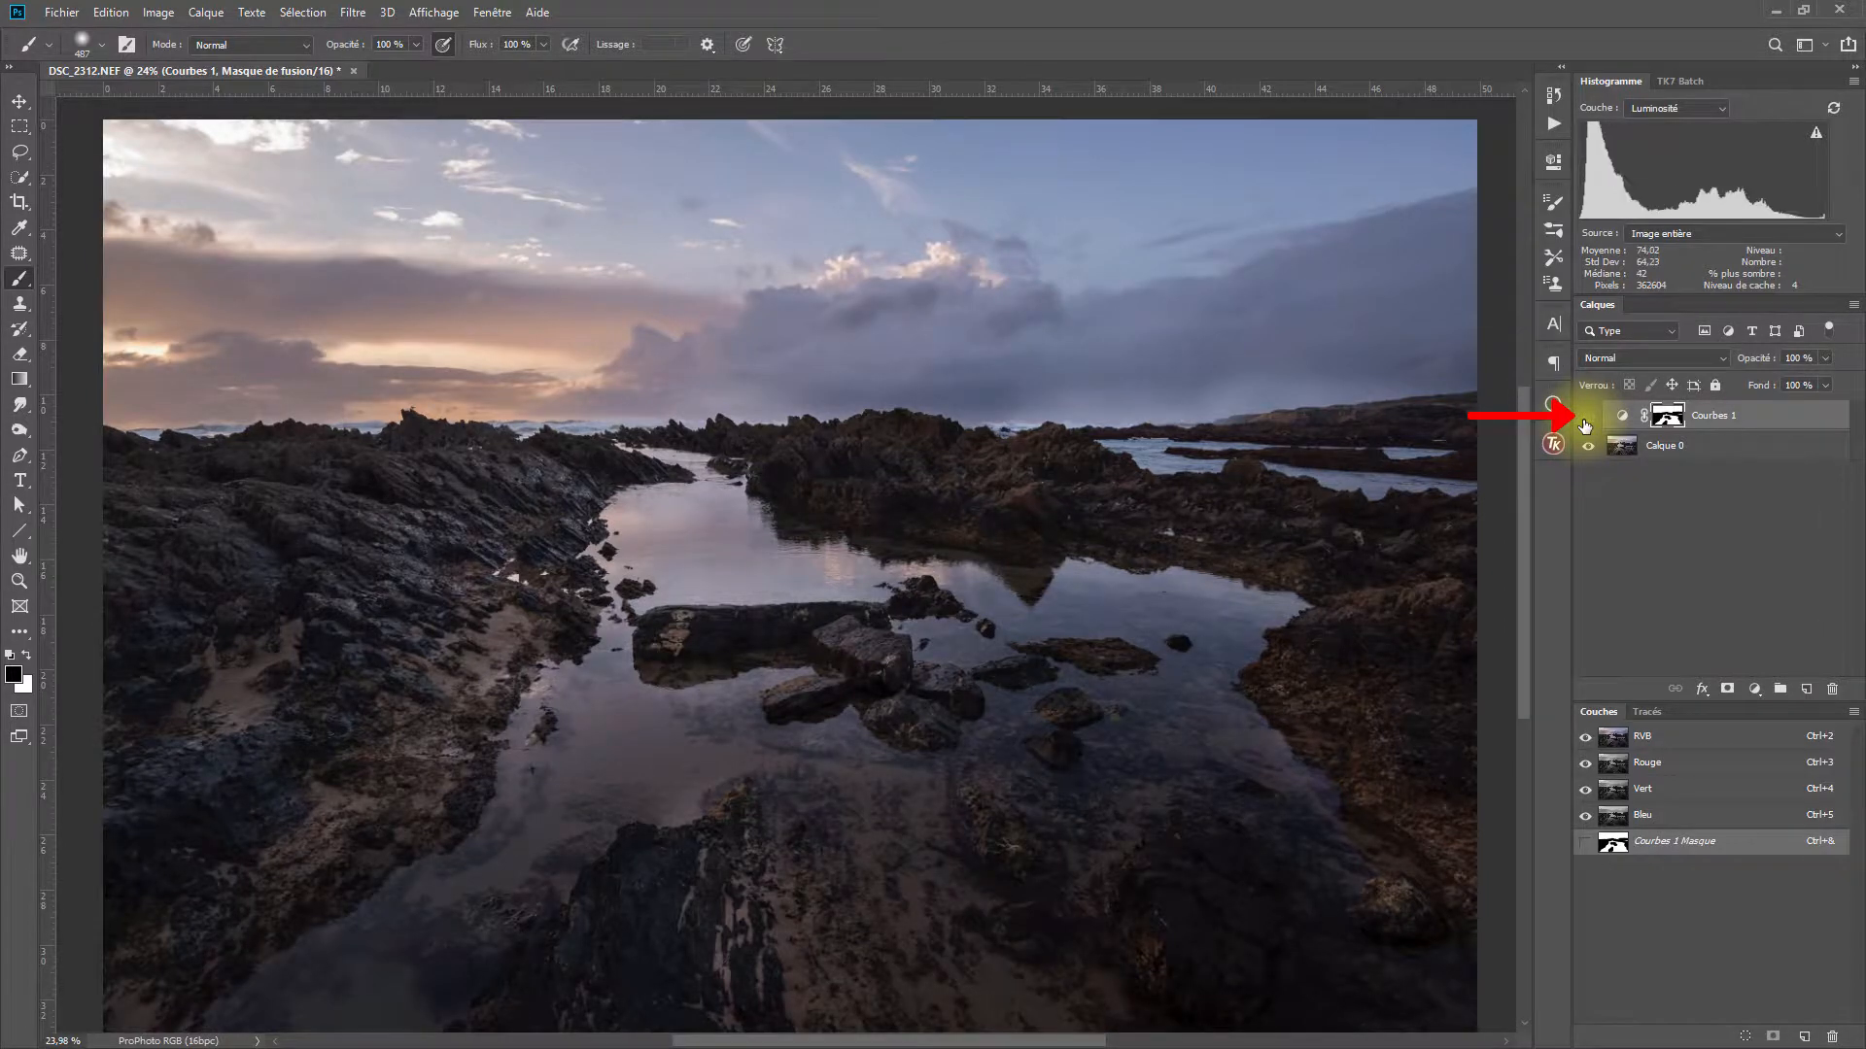
click(1585, 424)
click(1585, 424)
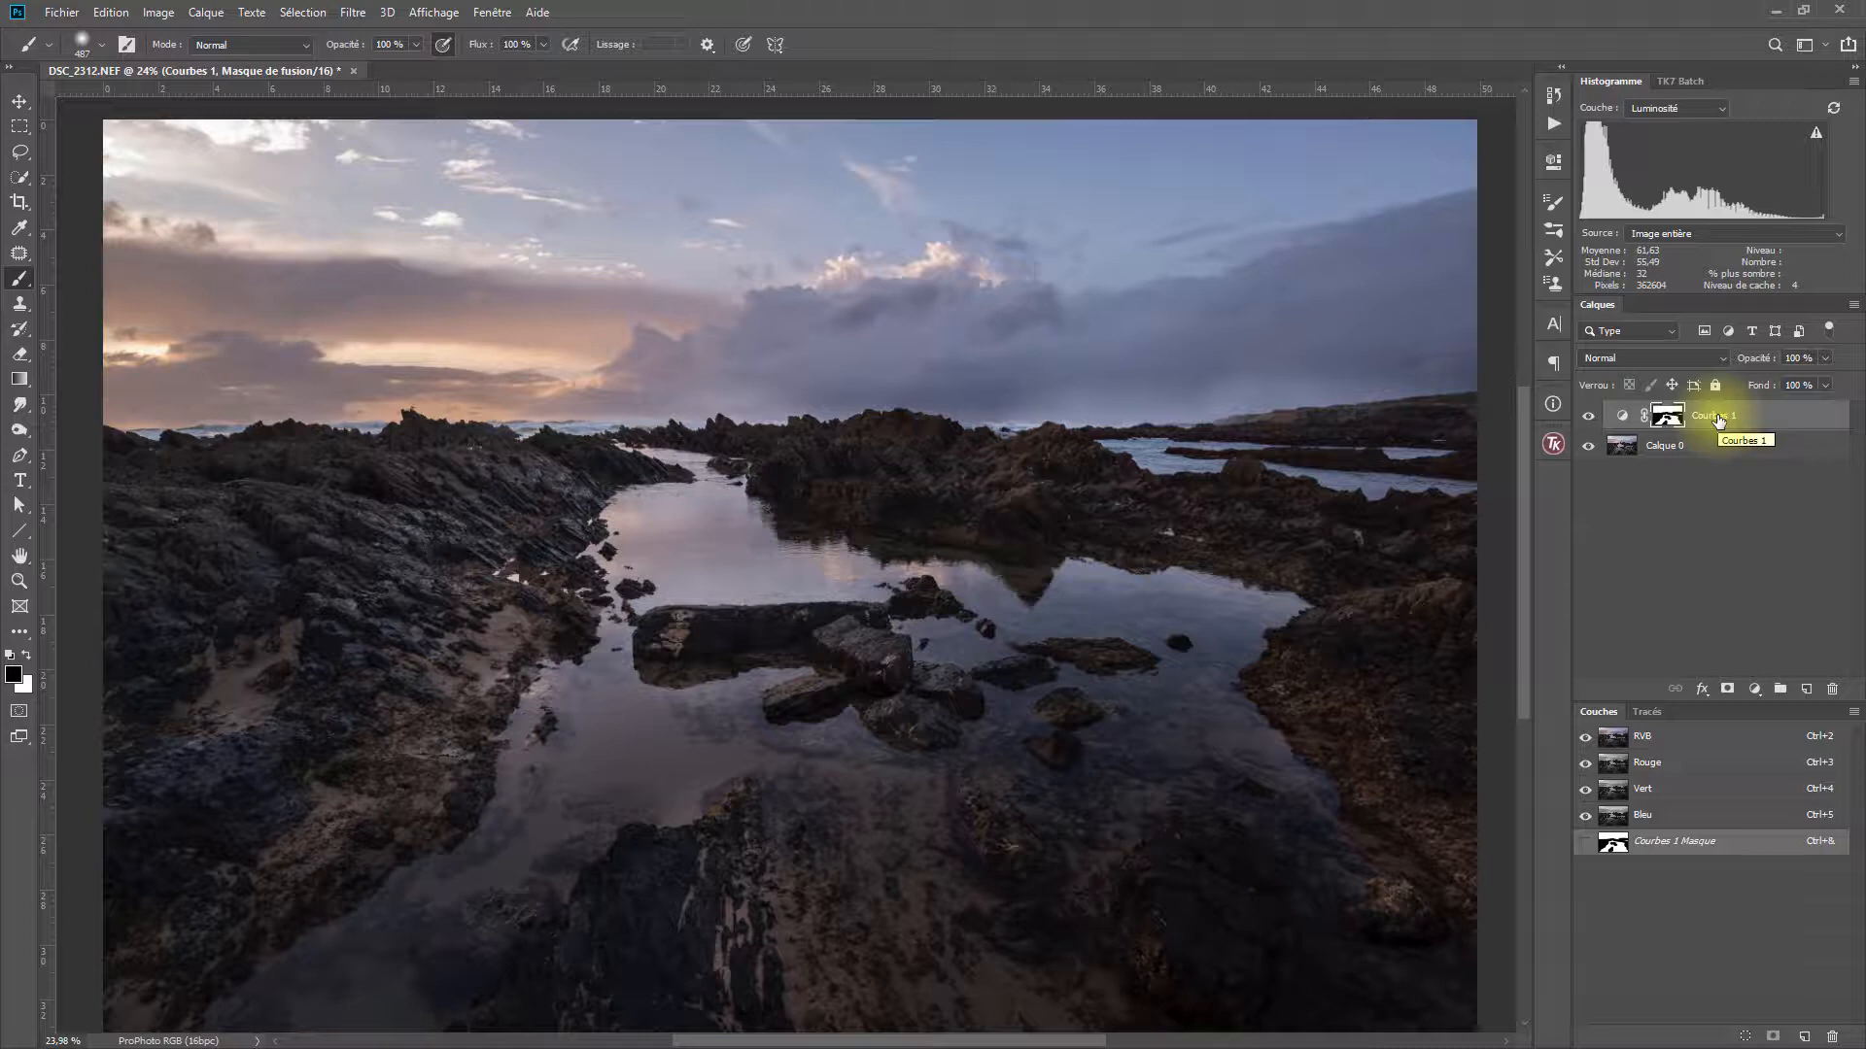
drag(1717, 420, 1832, 688)
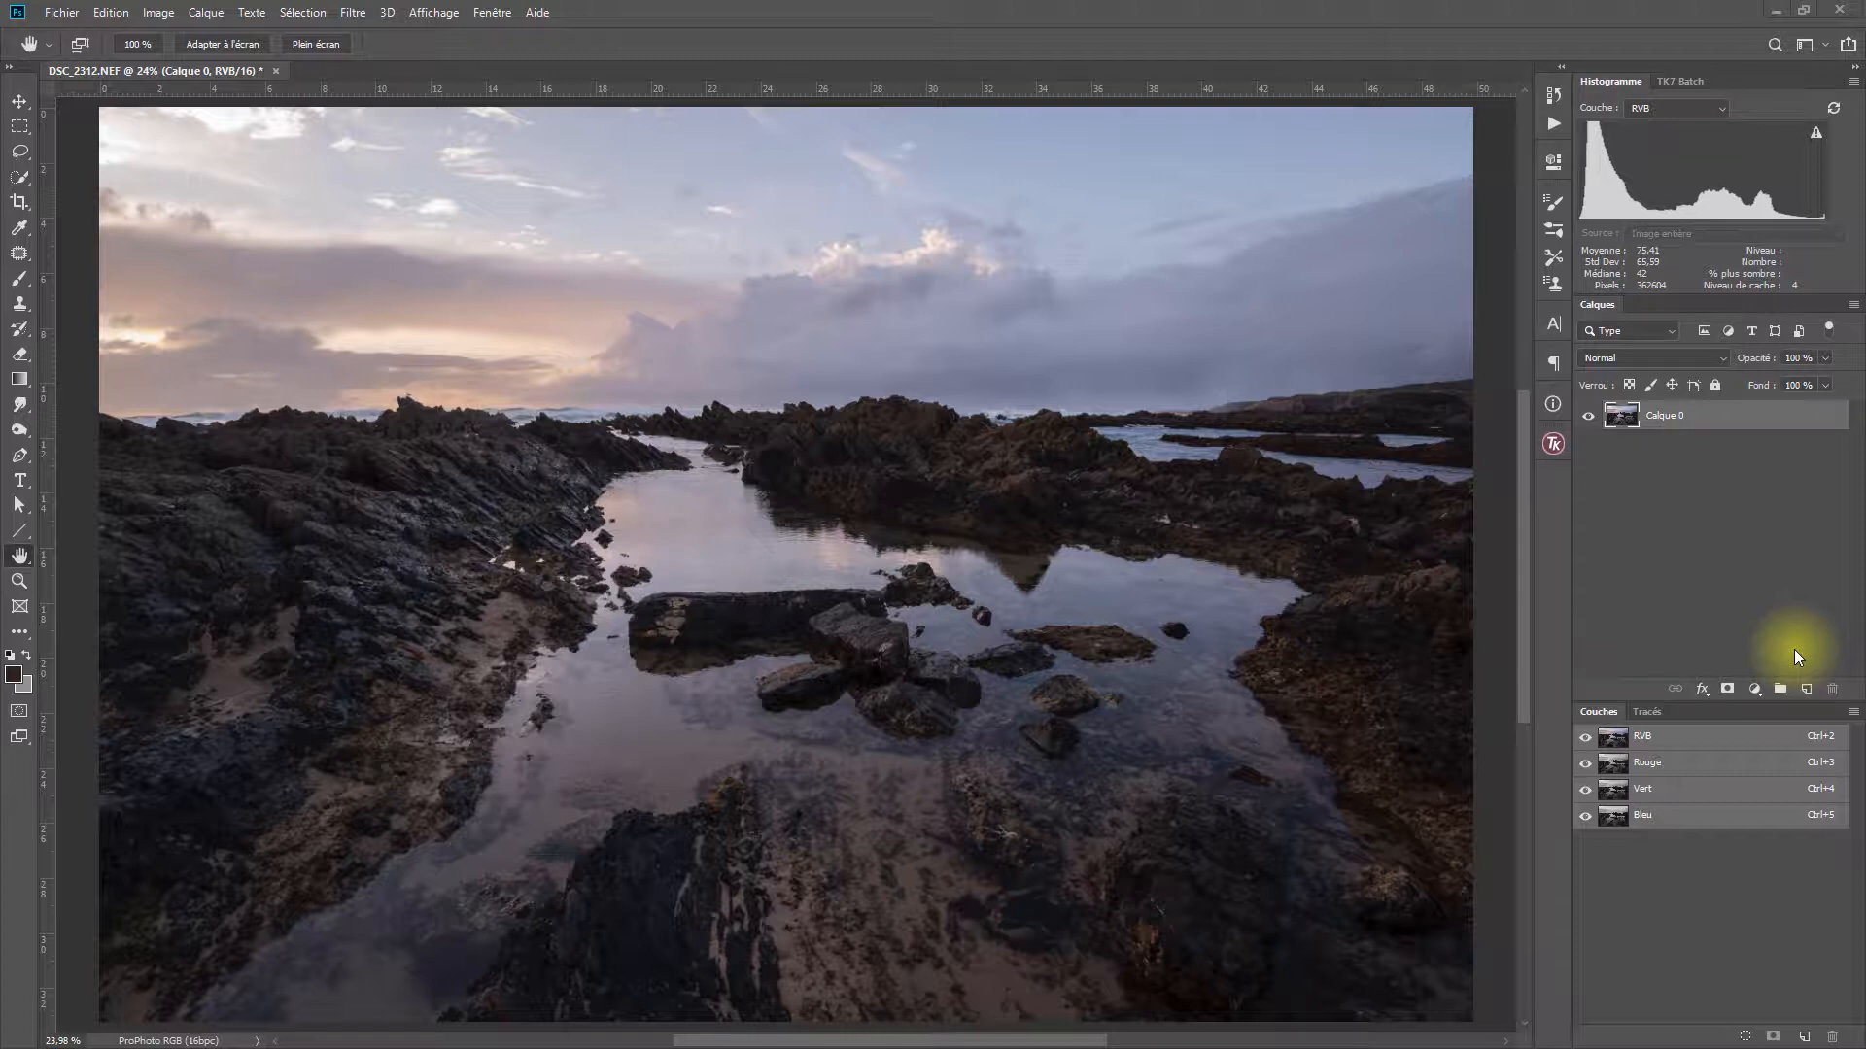
Load the RVB channel's luminosity as a selection, save it as an alpha channel named LUM 1, and deselect.
ctrl+click(1616, 741)
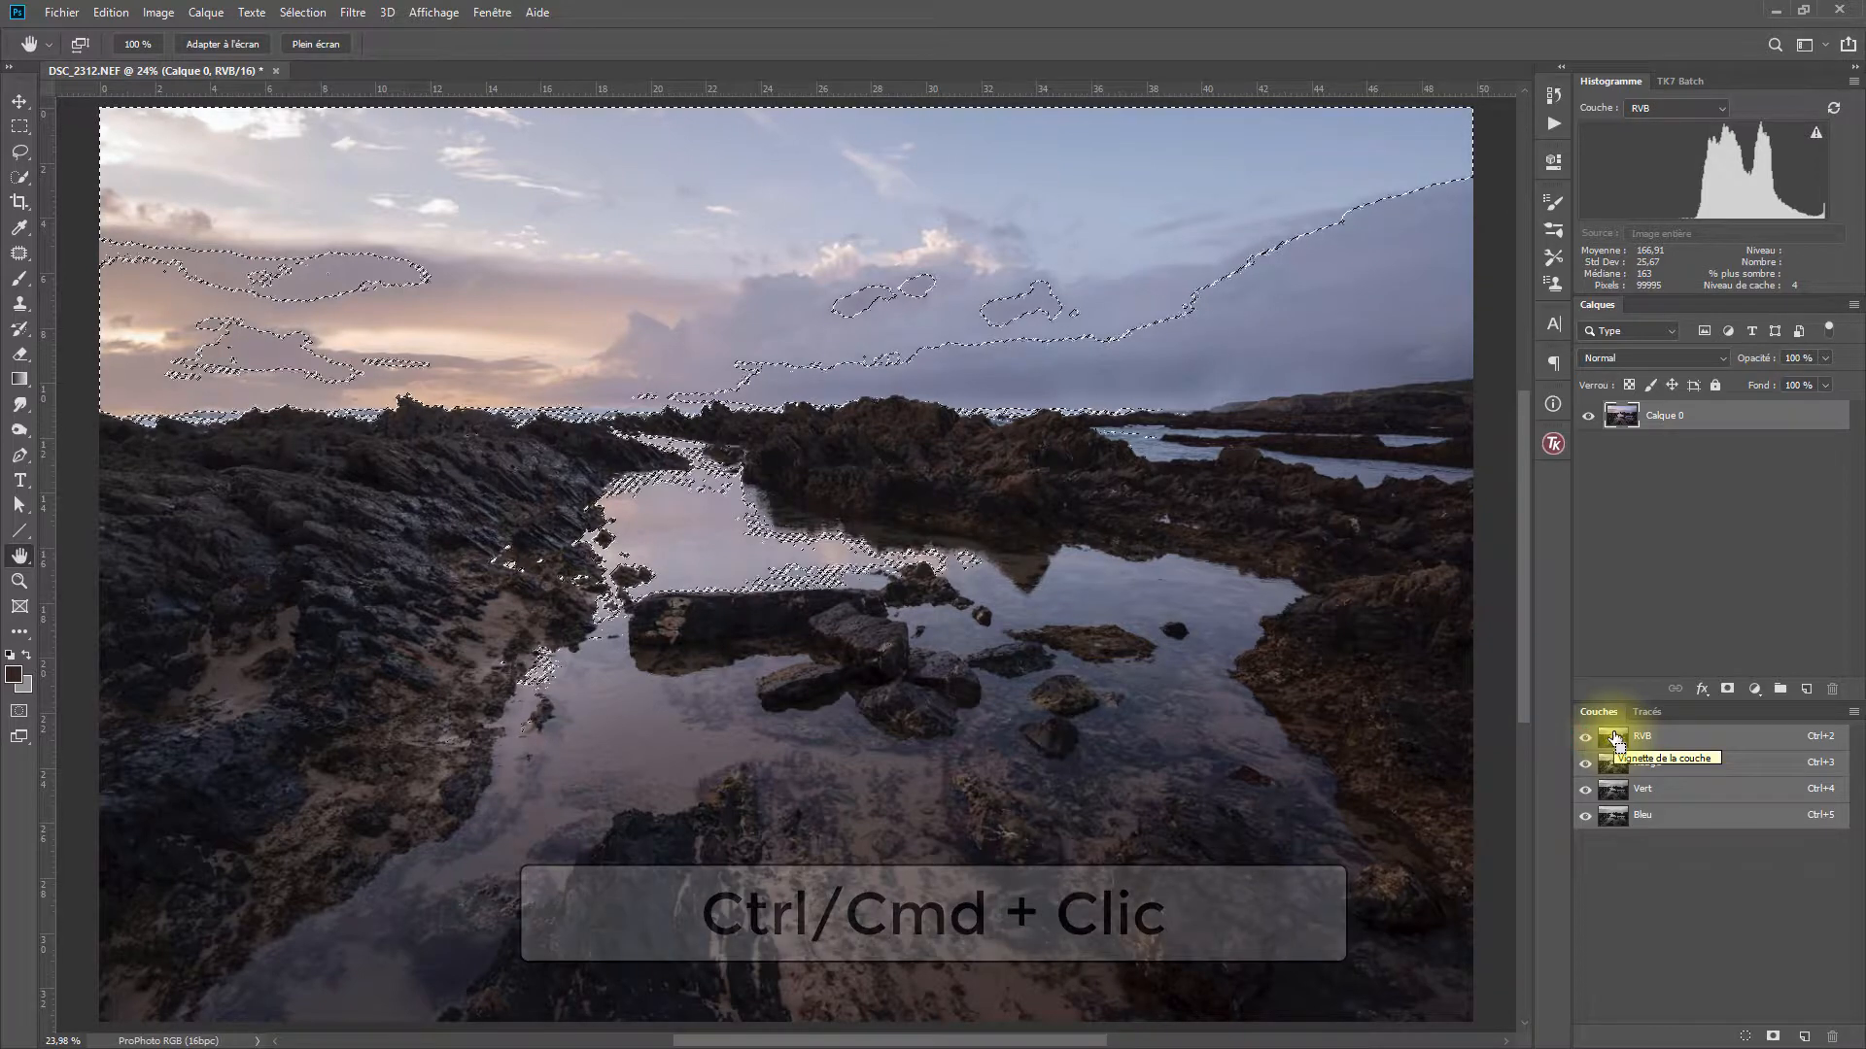
click(1774, 1038)
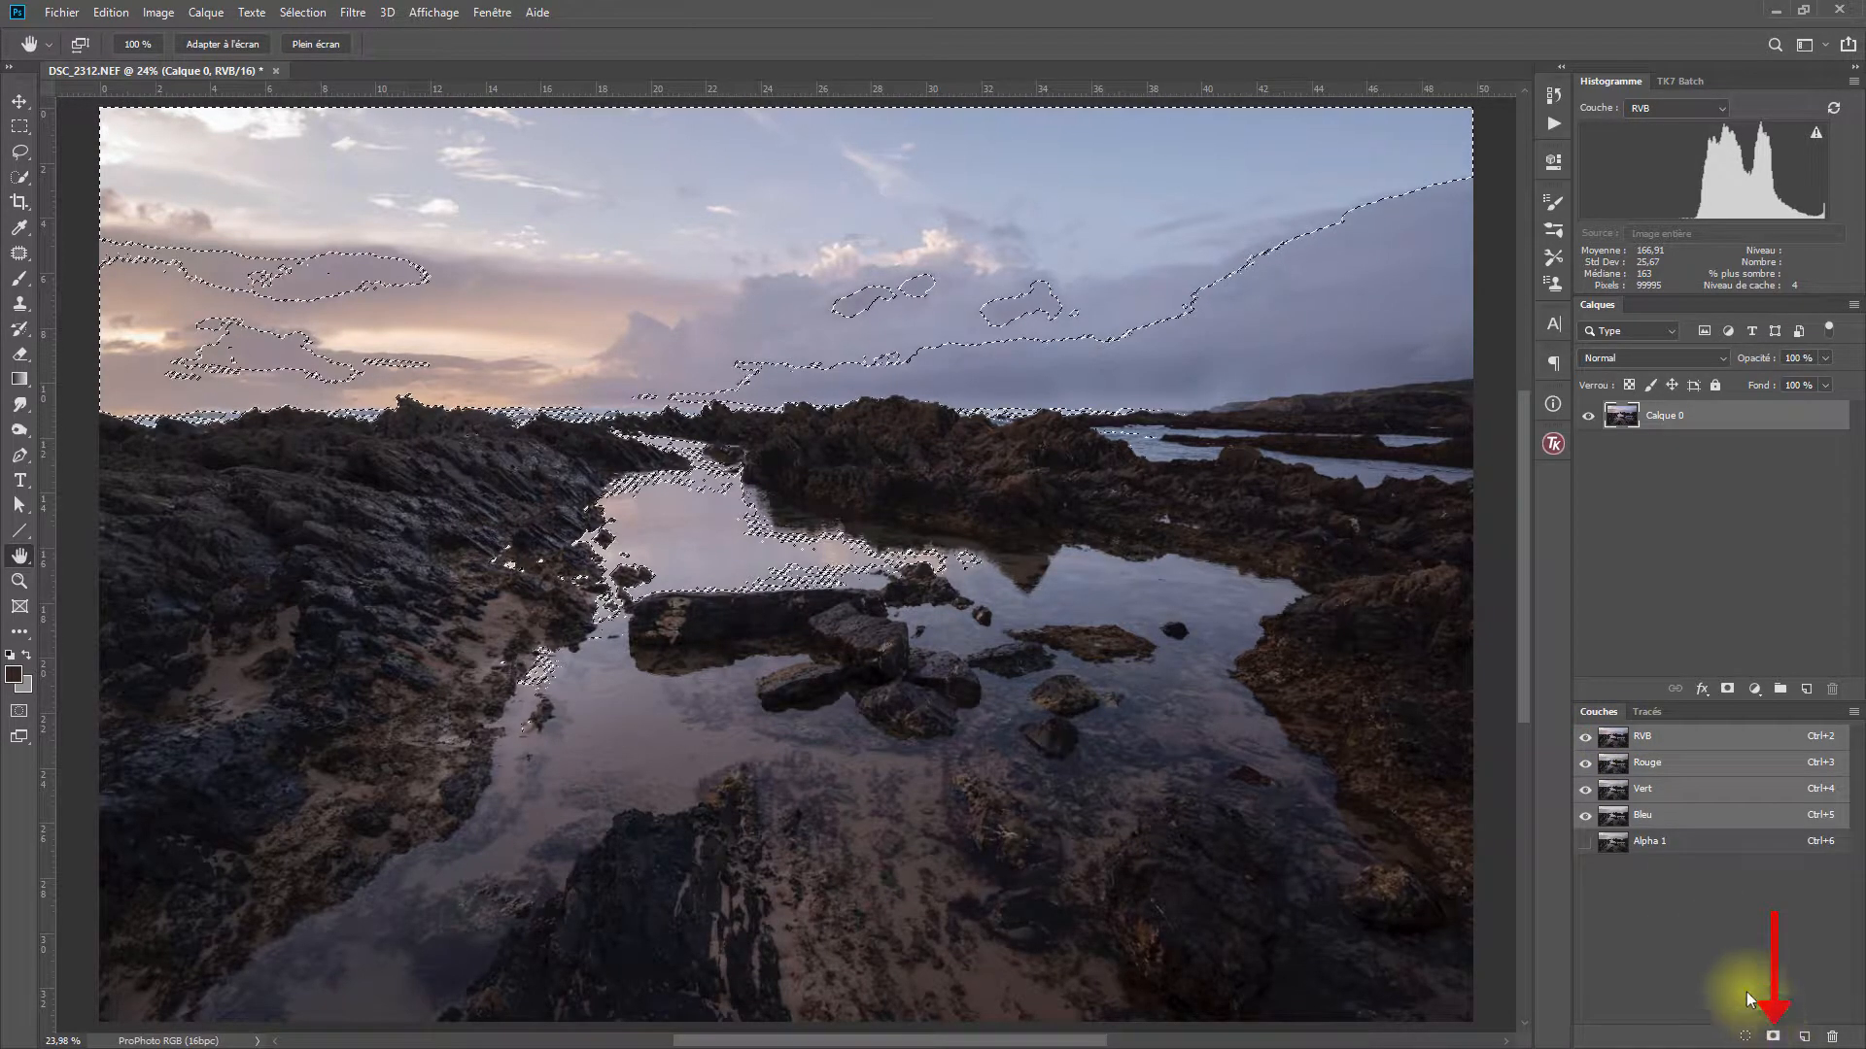
double_click(1650, 842)
text(LUM 1)
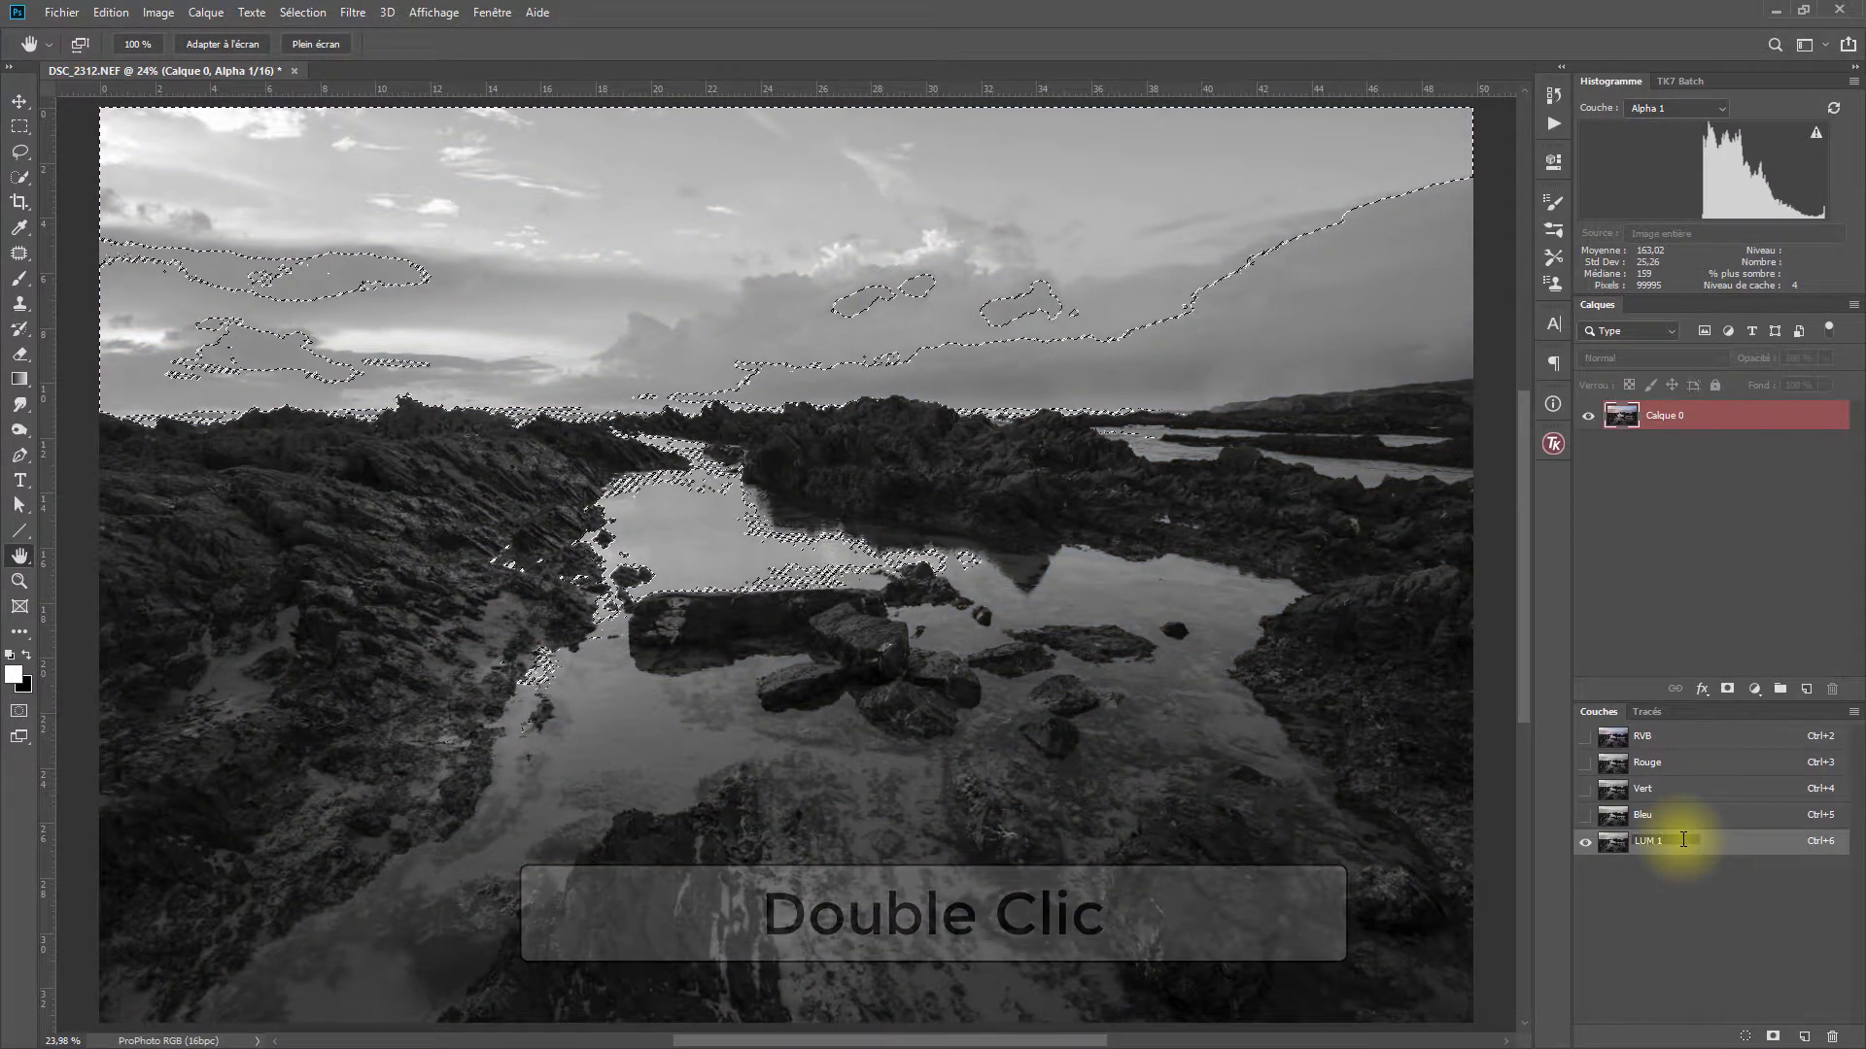
key(Return)
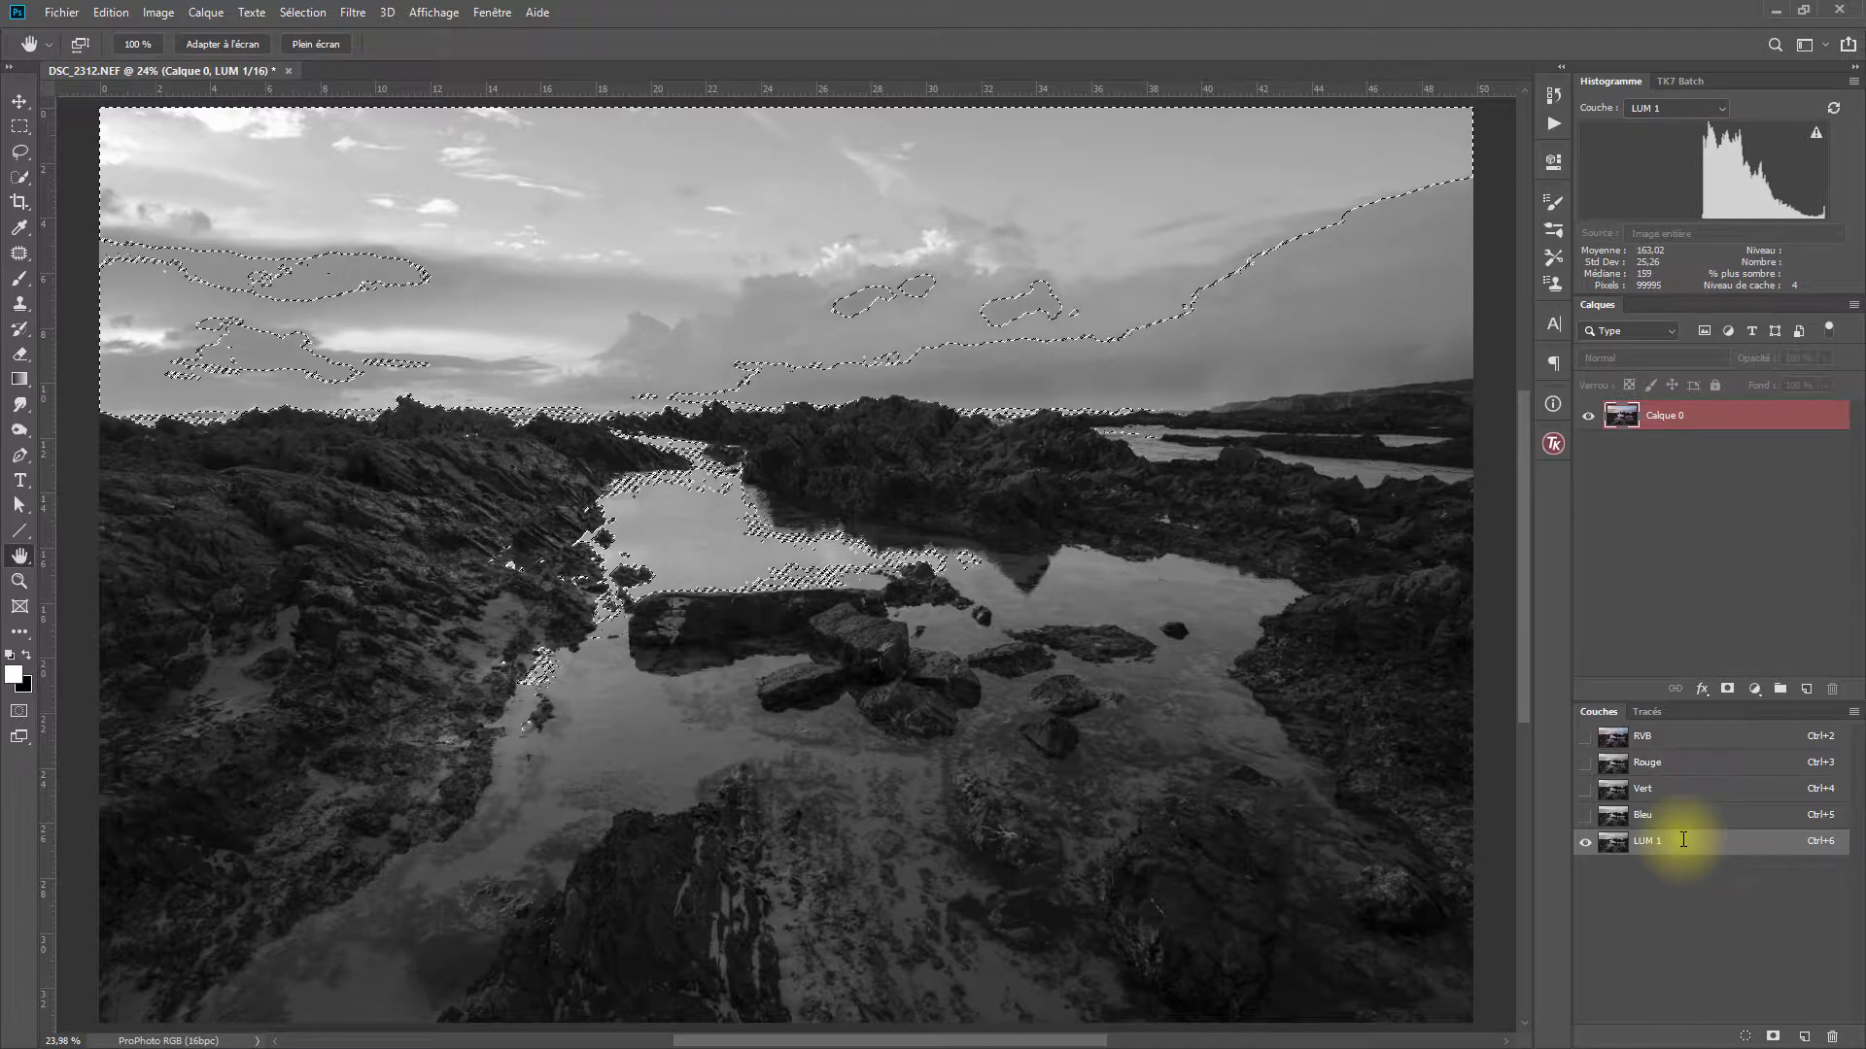
key(ctrl+d)
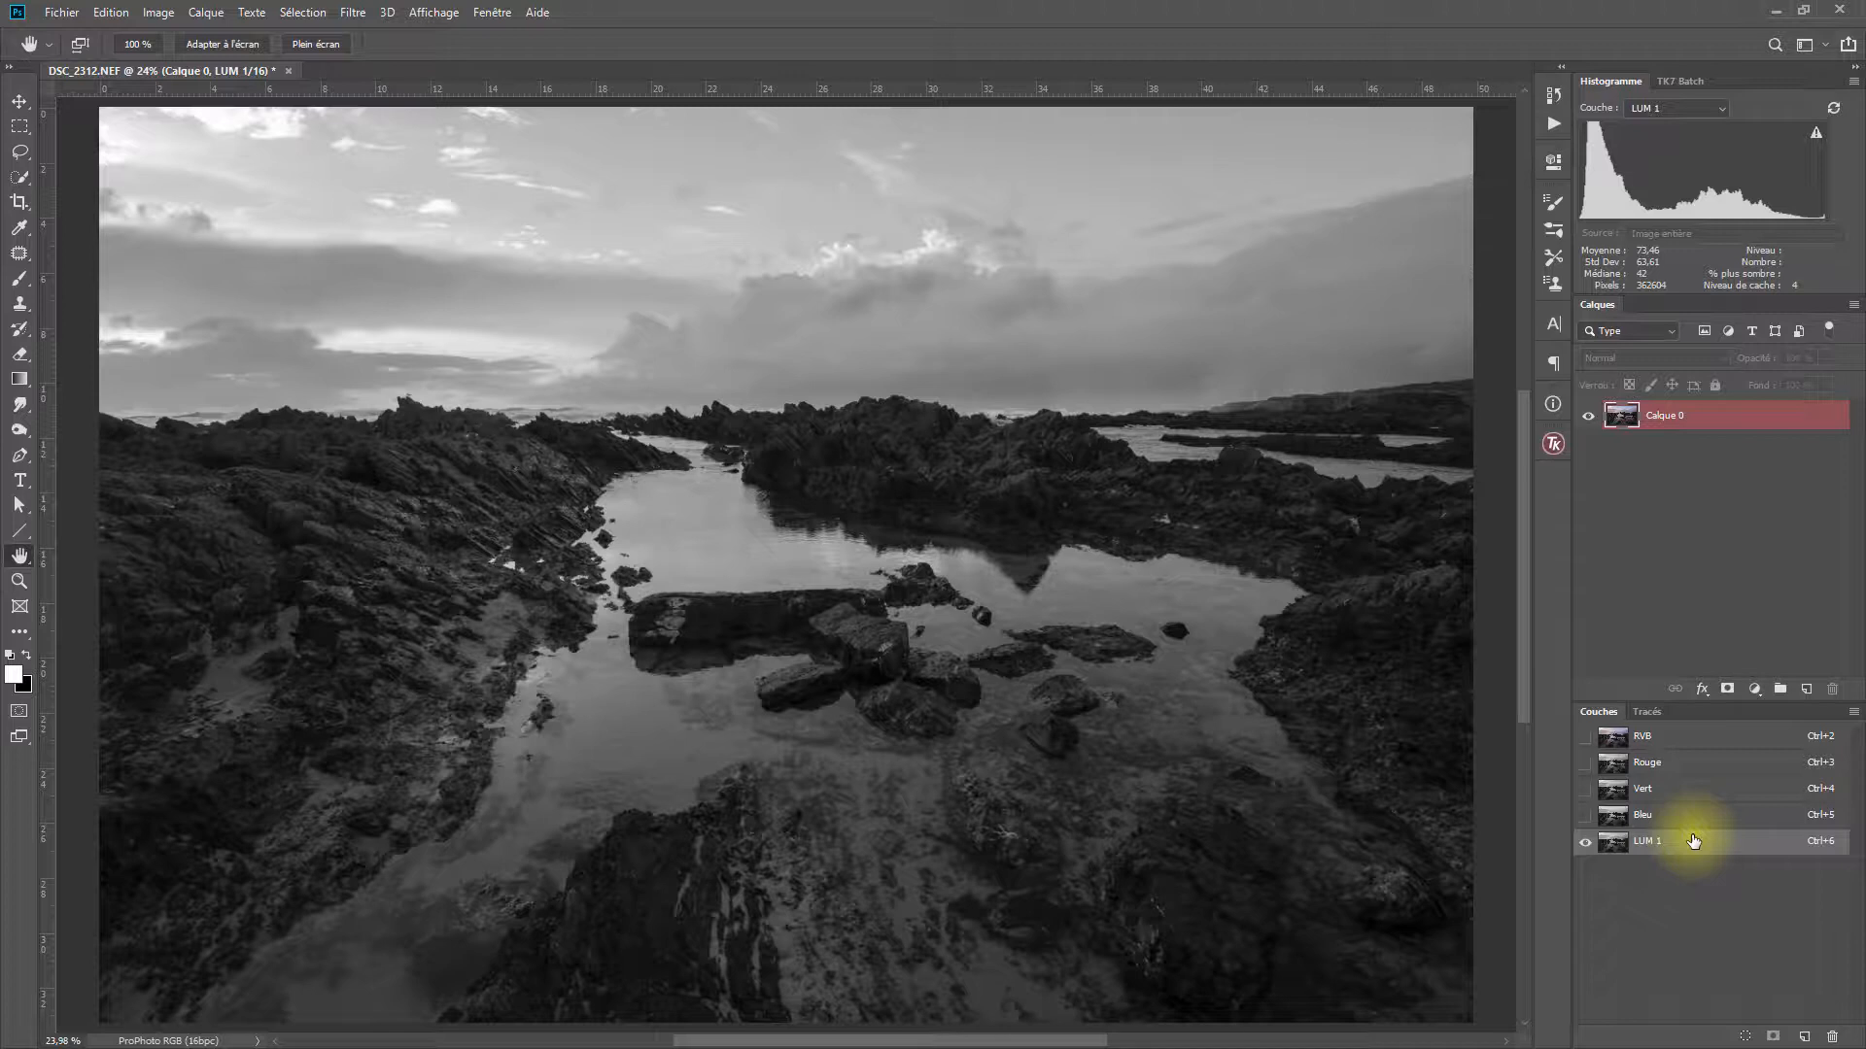
Load LUM 1 as a selection over the colour image and add a Curves adjustment layer with a point at input 129, output 93.
ctrl+click(1618, 843)
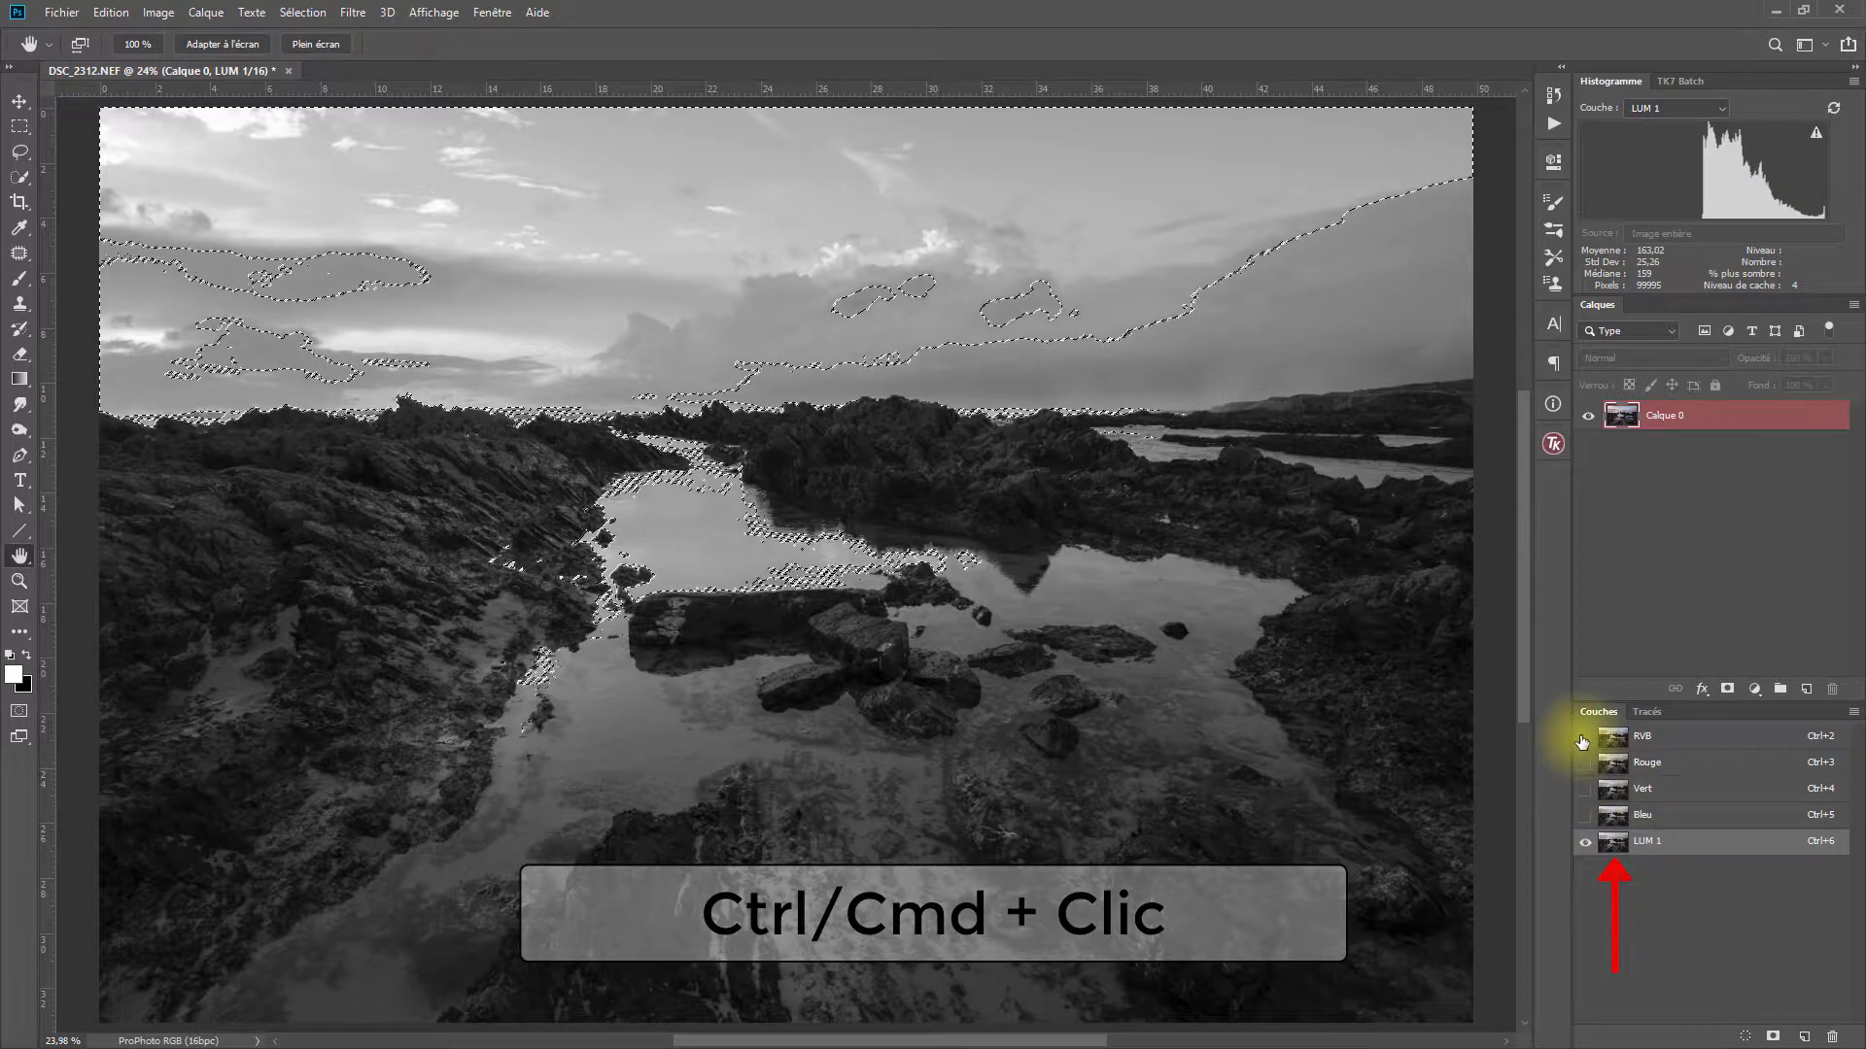
click(1585, 736)
click(1586, 842)
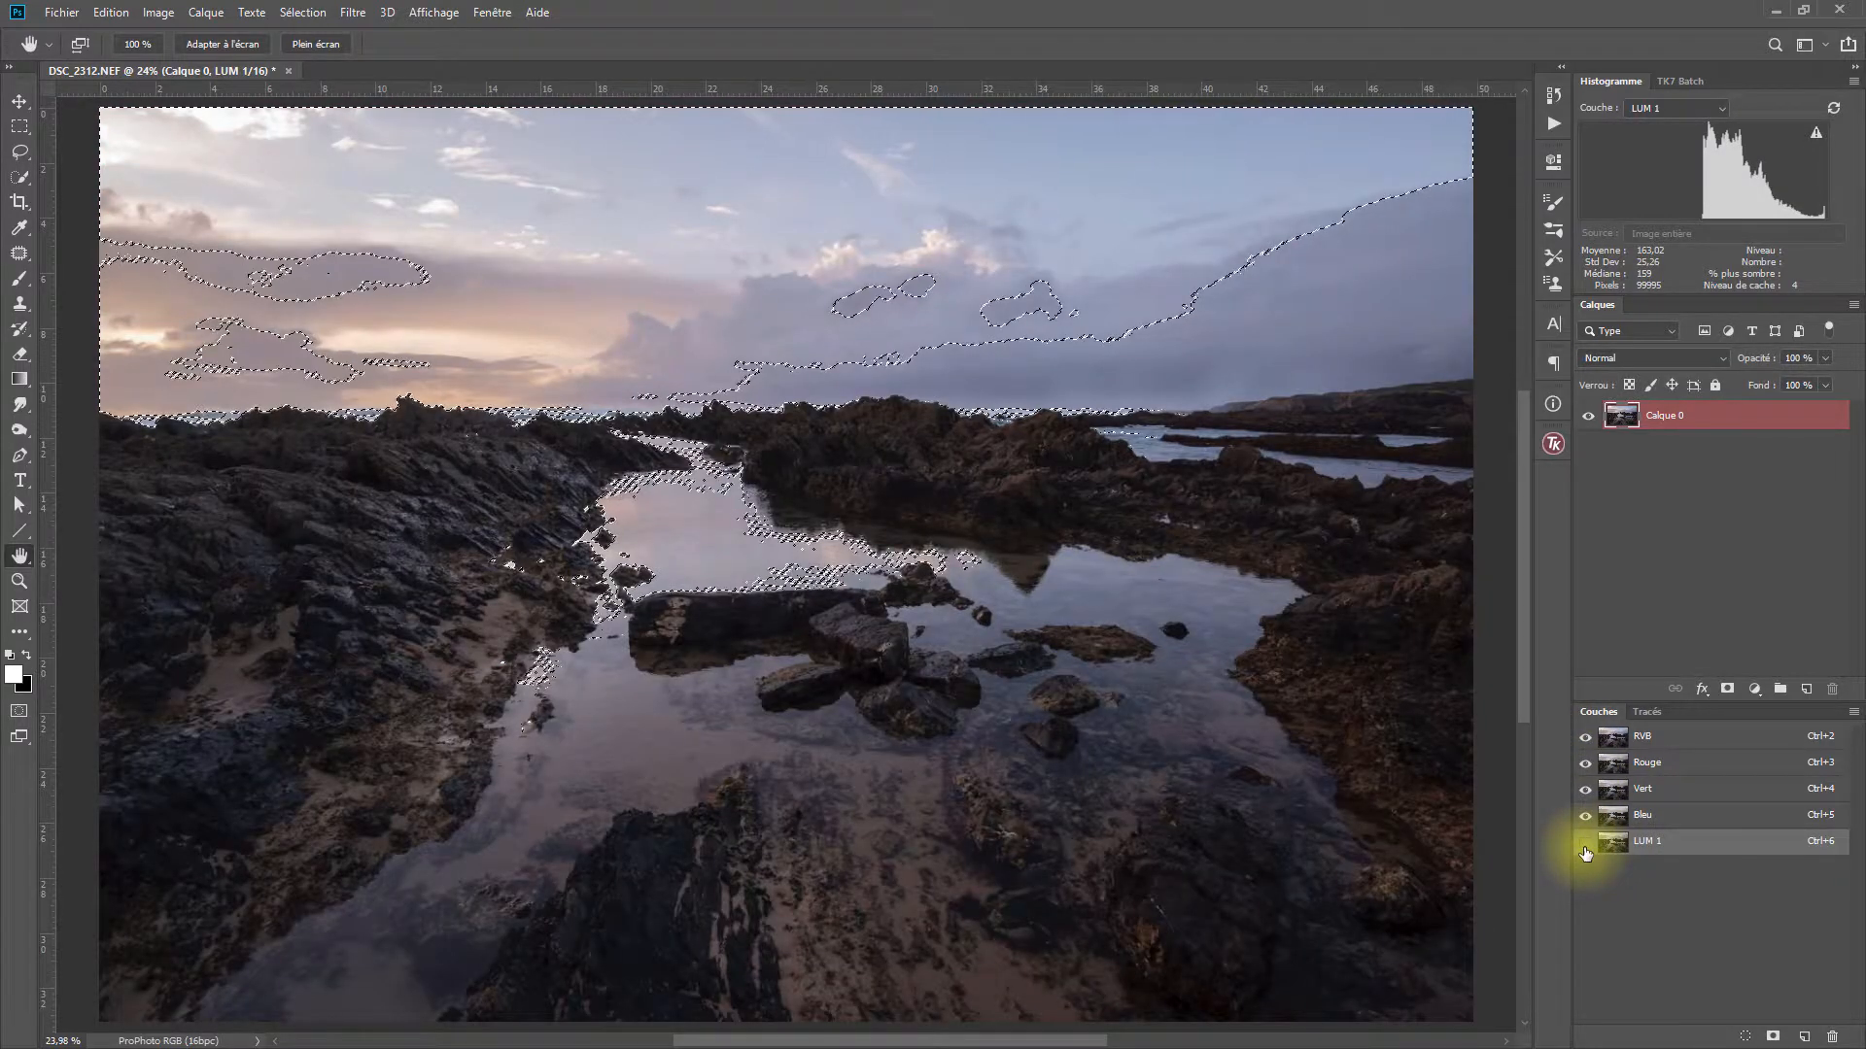
click(1753, 688)
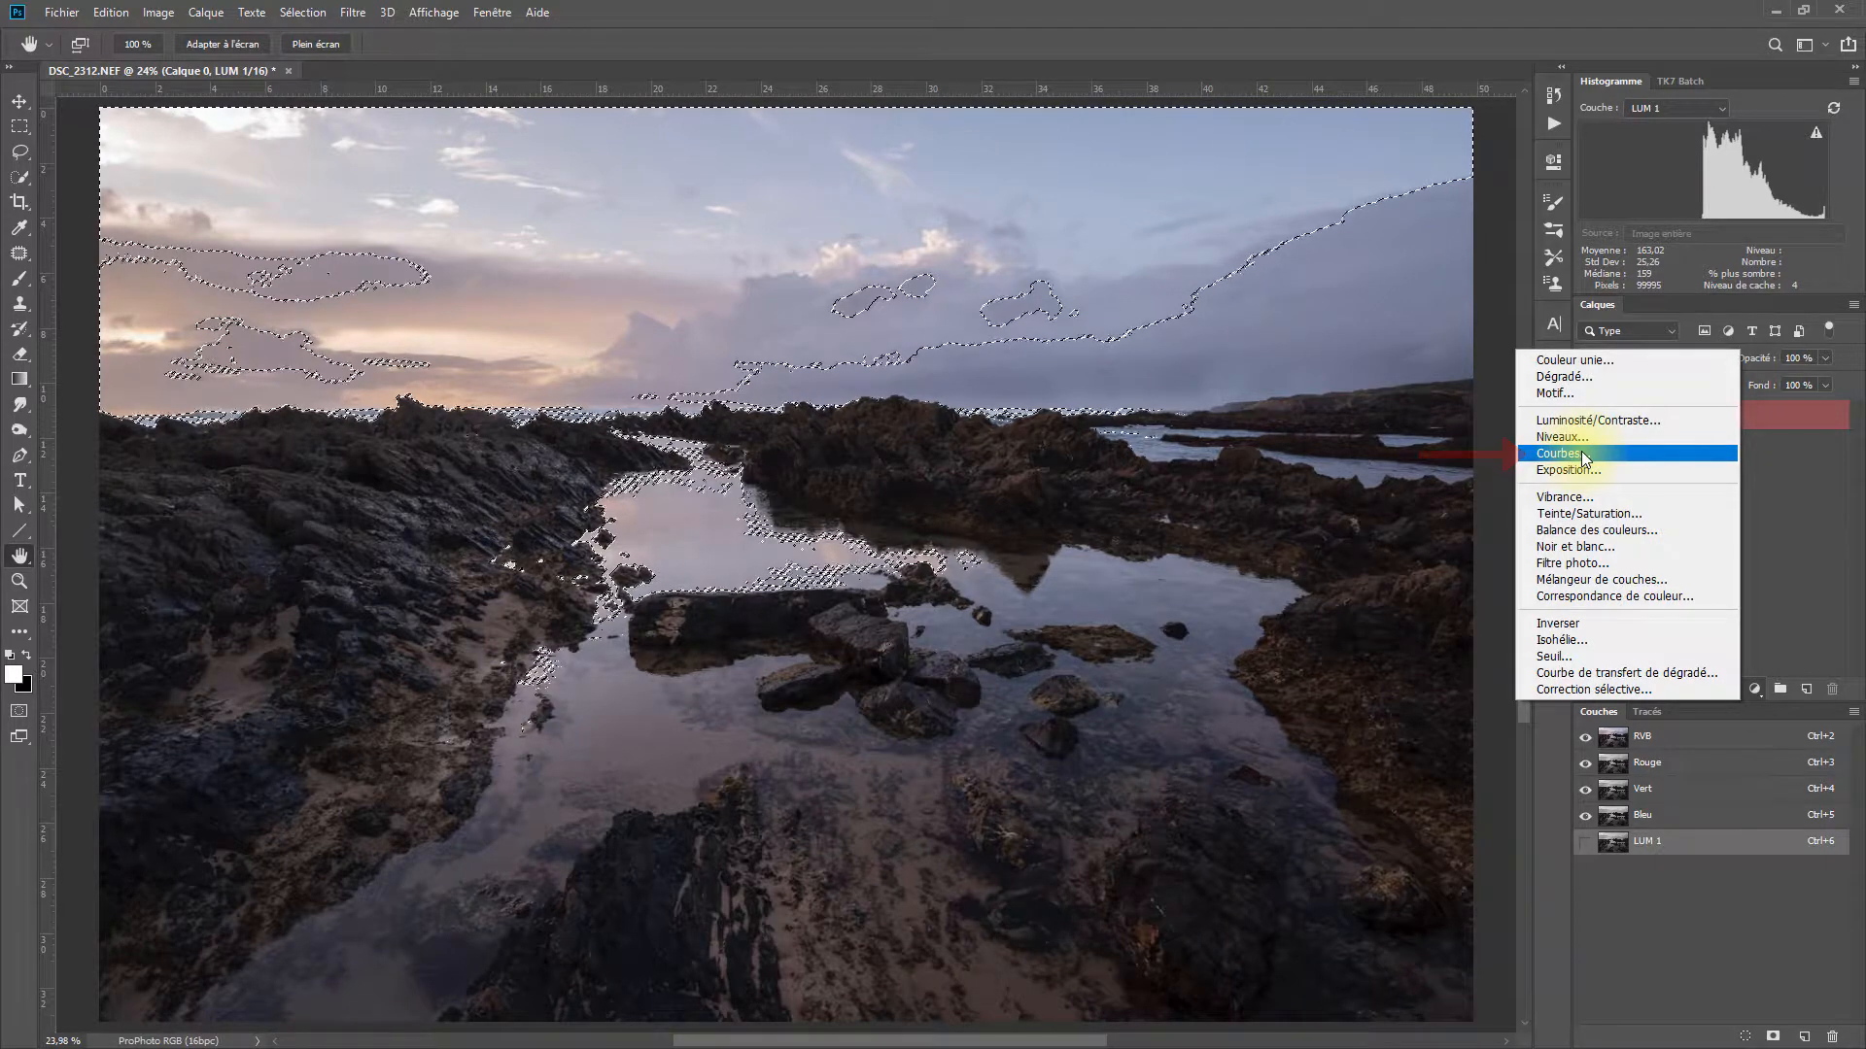
click(1586, 459)
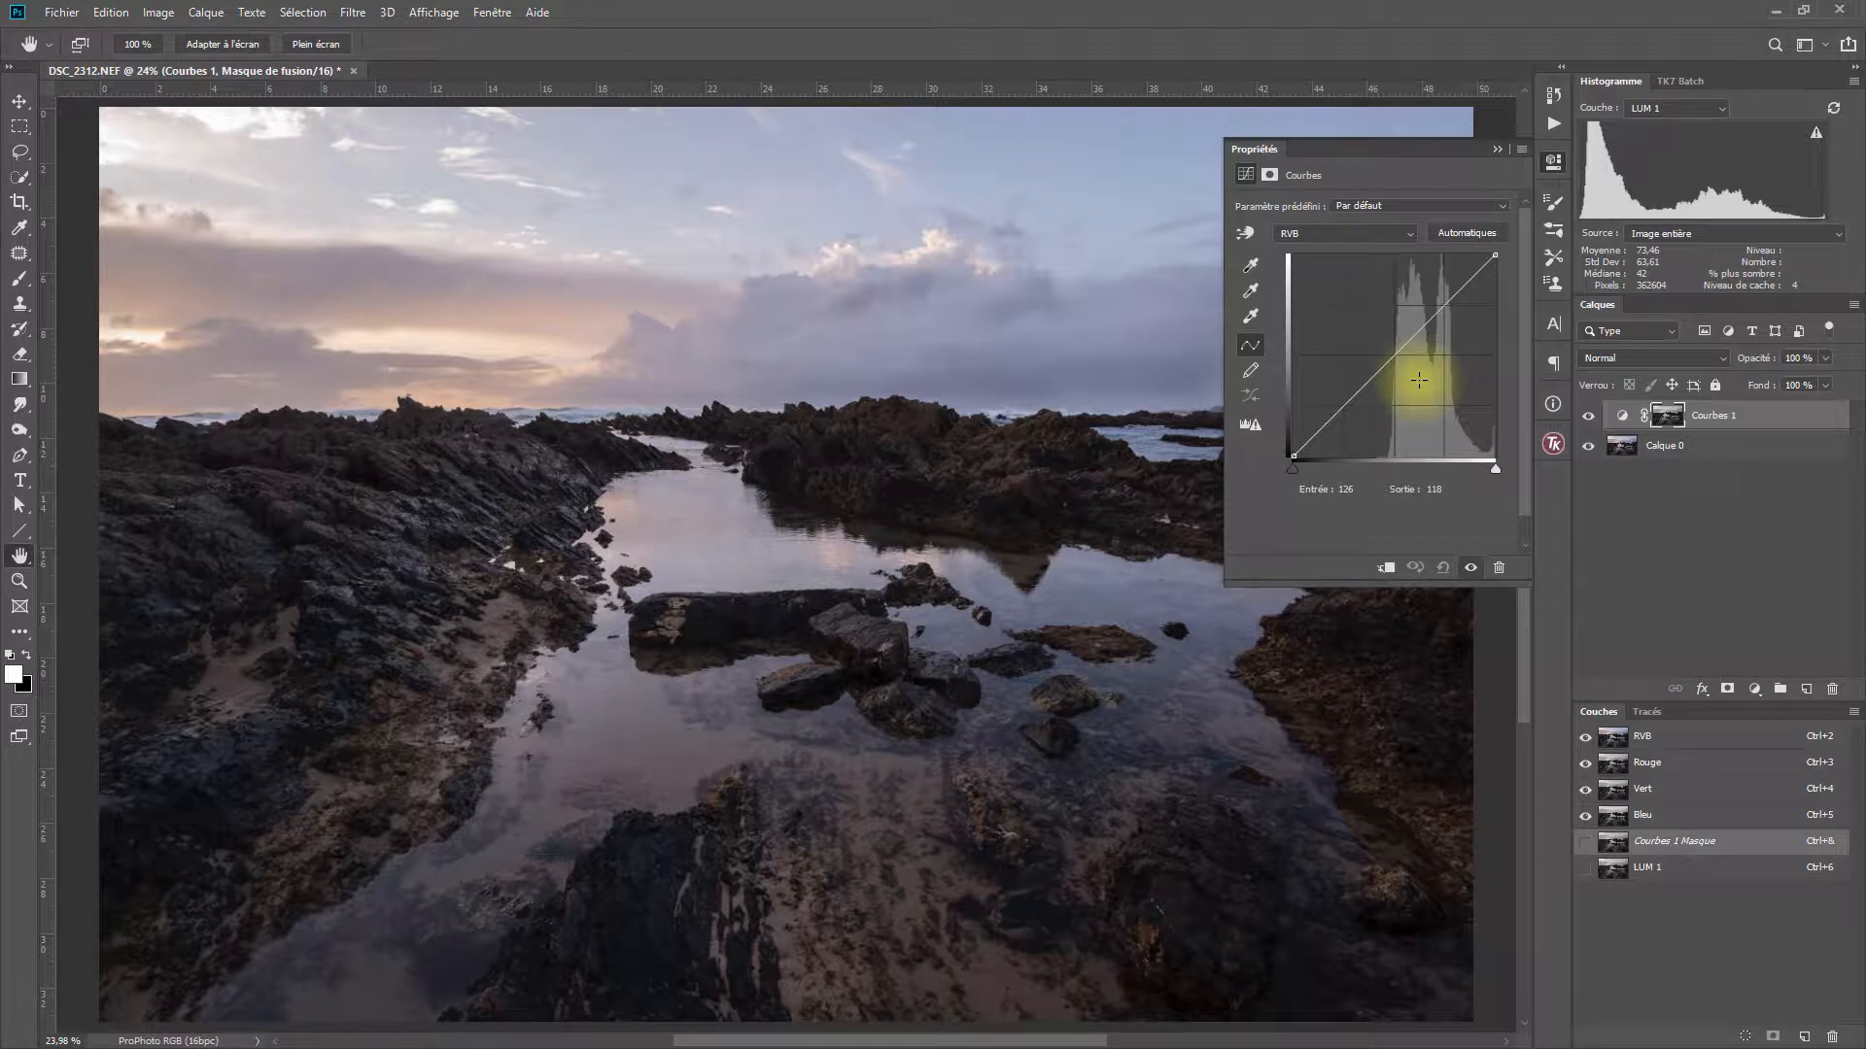
drag(1393, 358, 1395, 382)
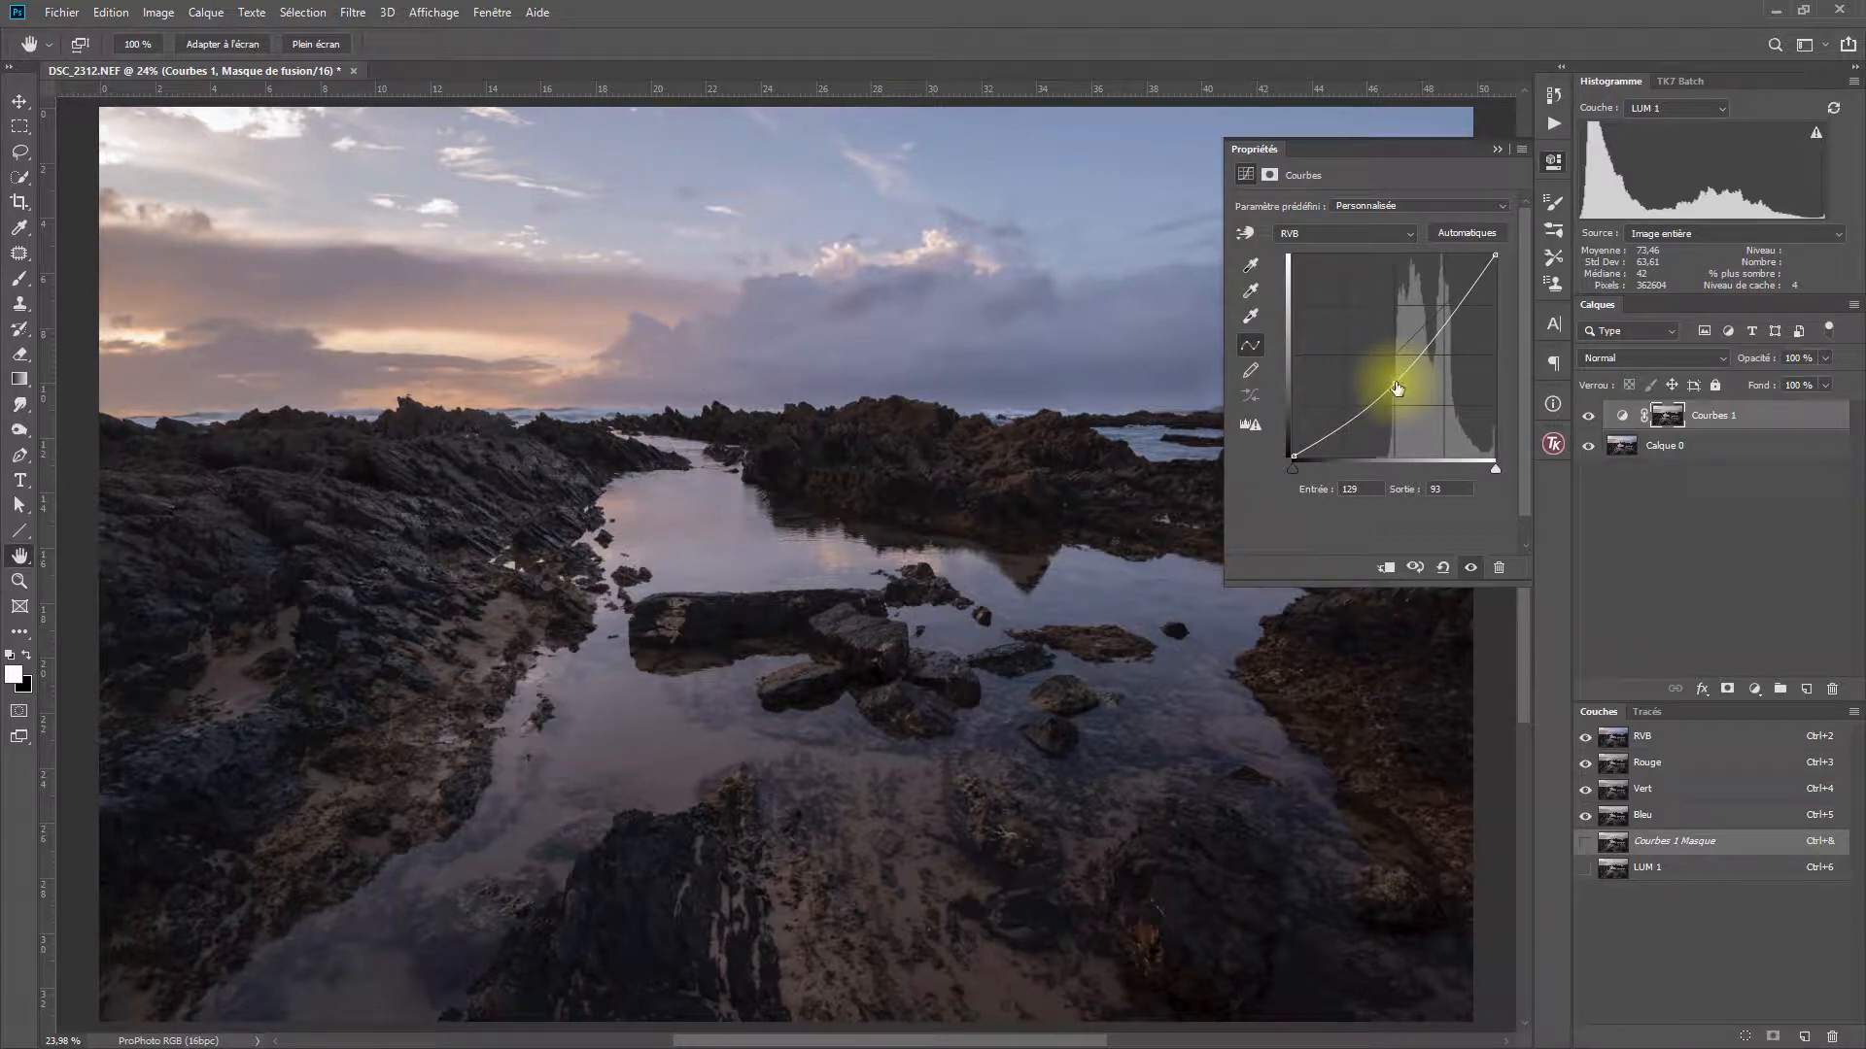
click(1497, 150)
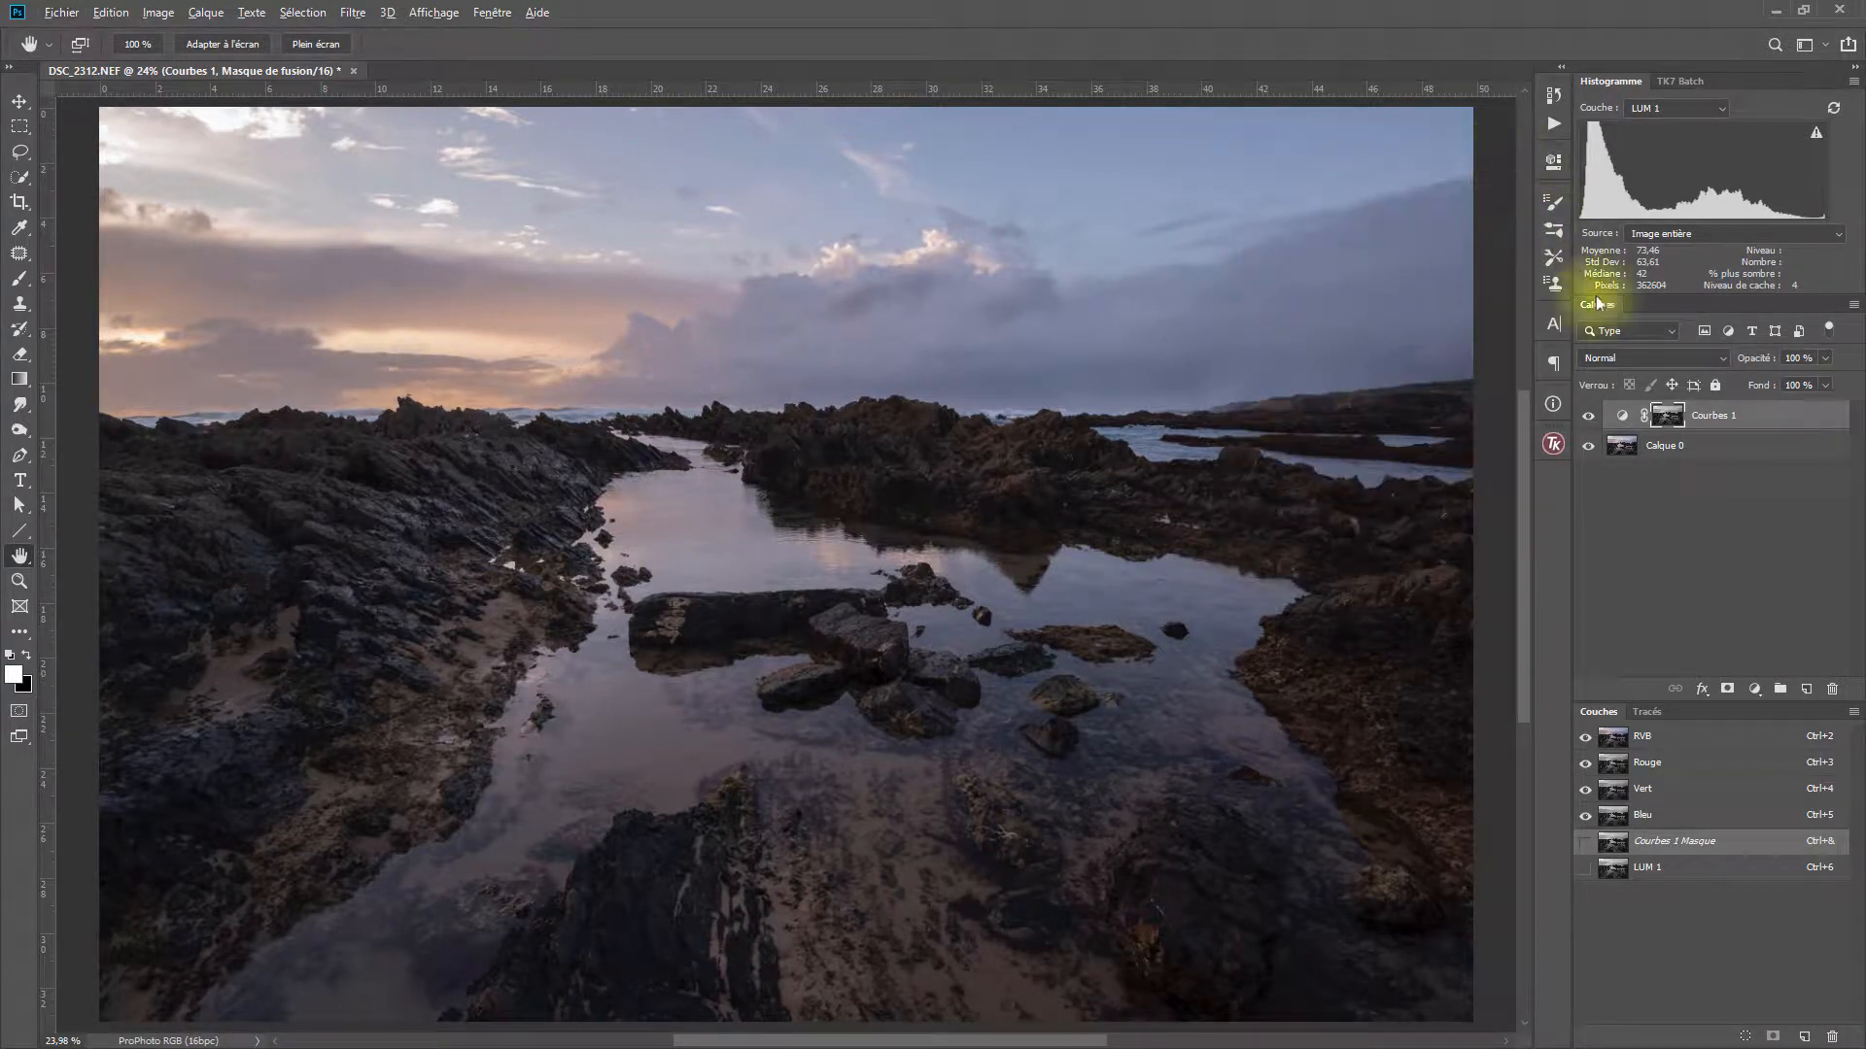
View the new Curves layer's luminosity mask on its own, and compare the image with and without the adjustment.
alt+click(1669, 418)
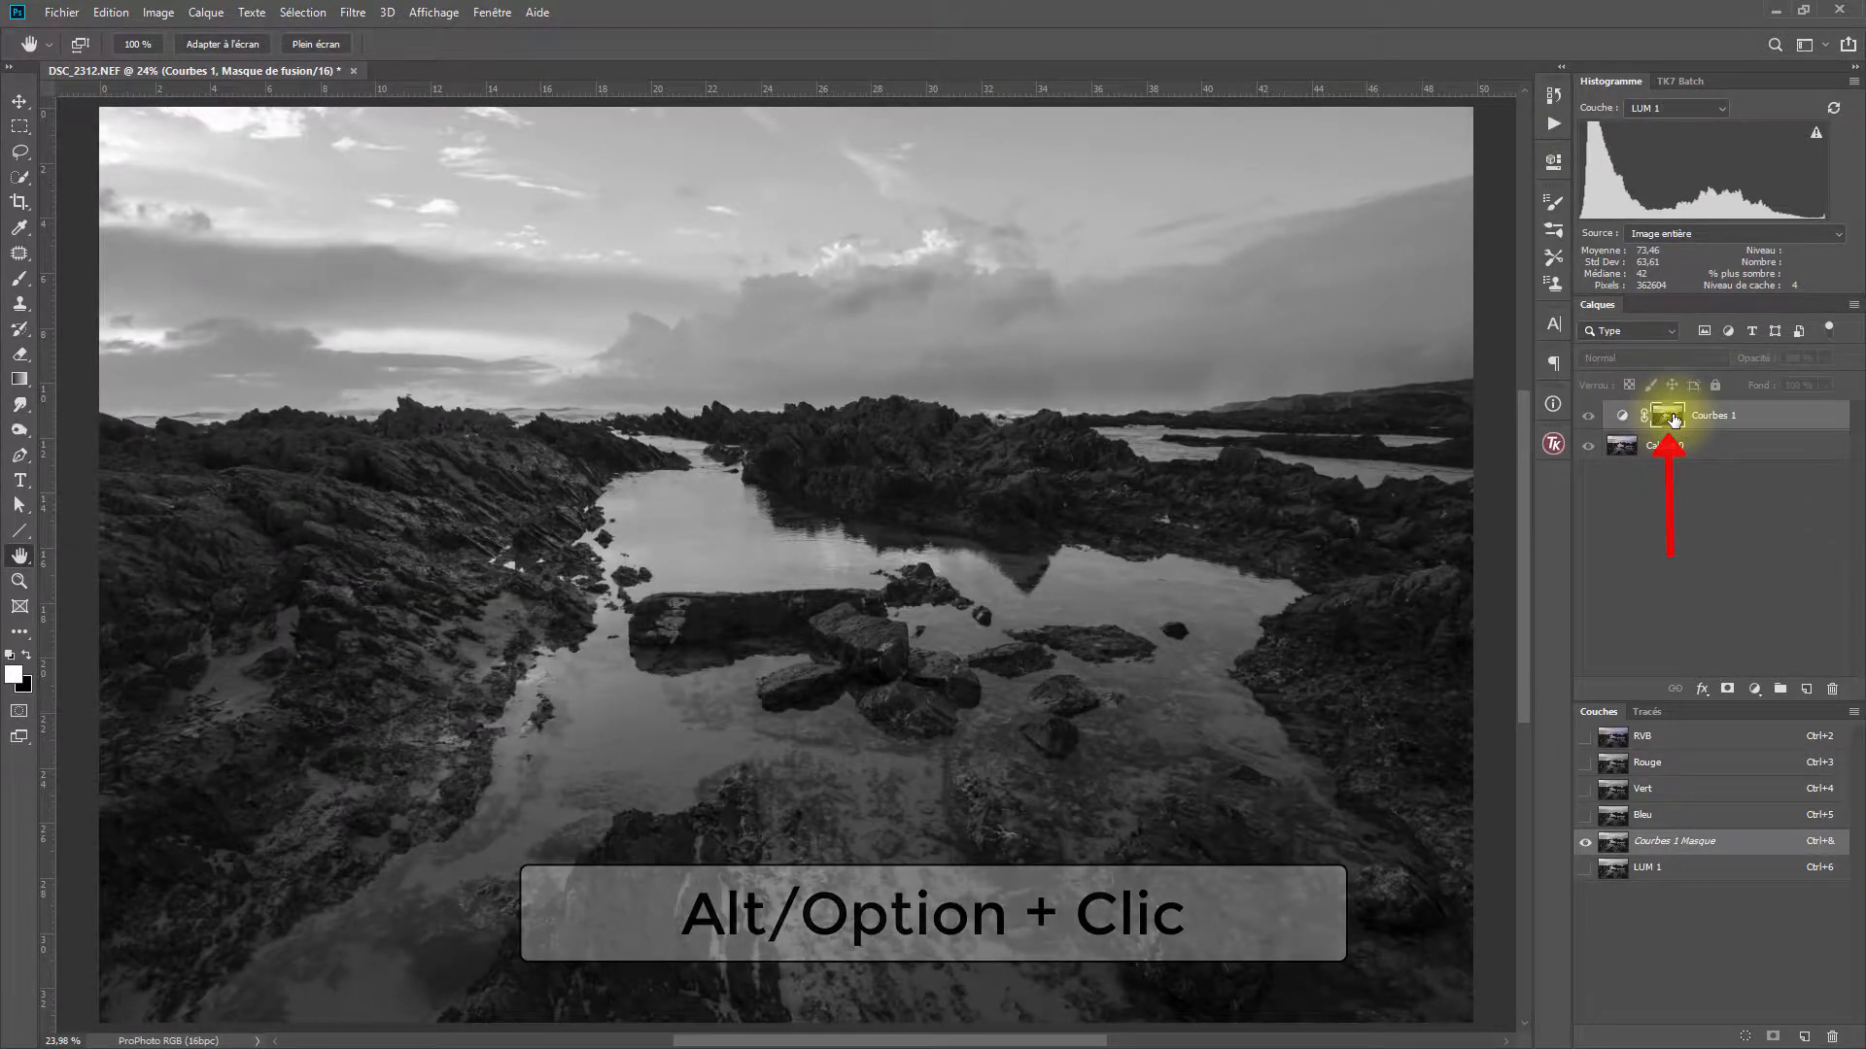
alt+click(1670, 418)
click(1587, 415)
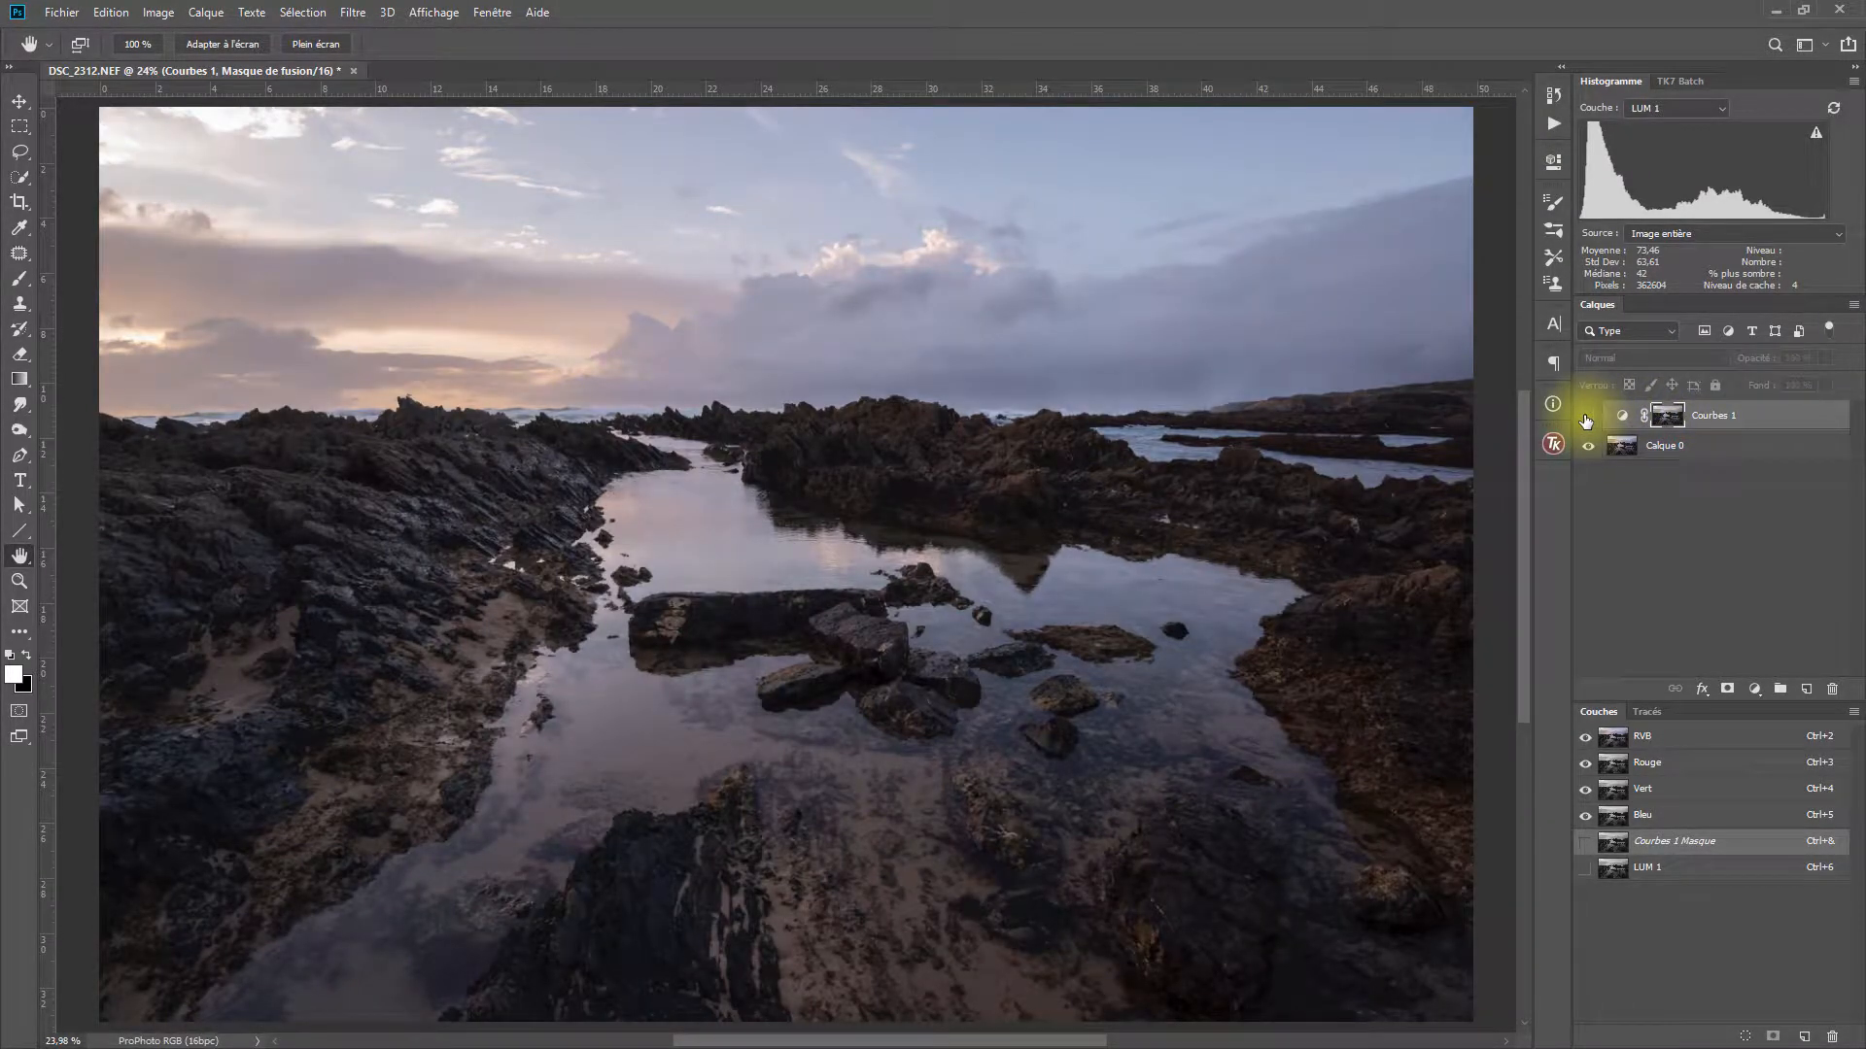
click(1586, 416)
click(1586, 418)
click(1586, 418)
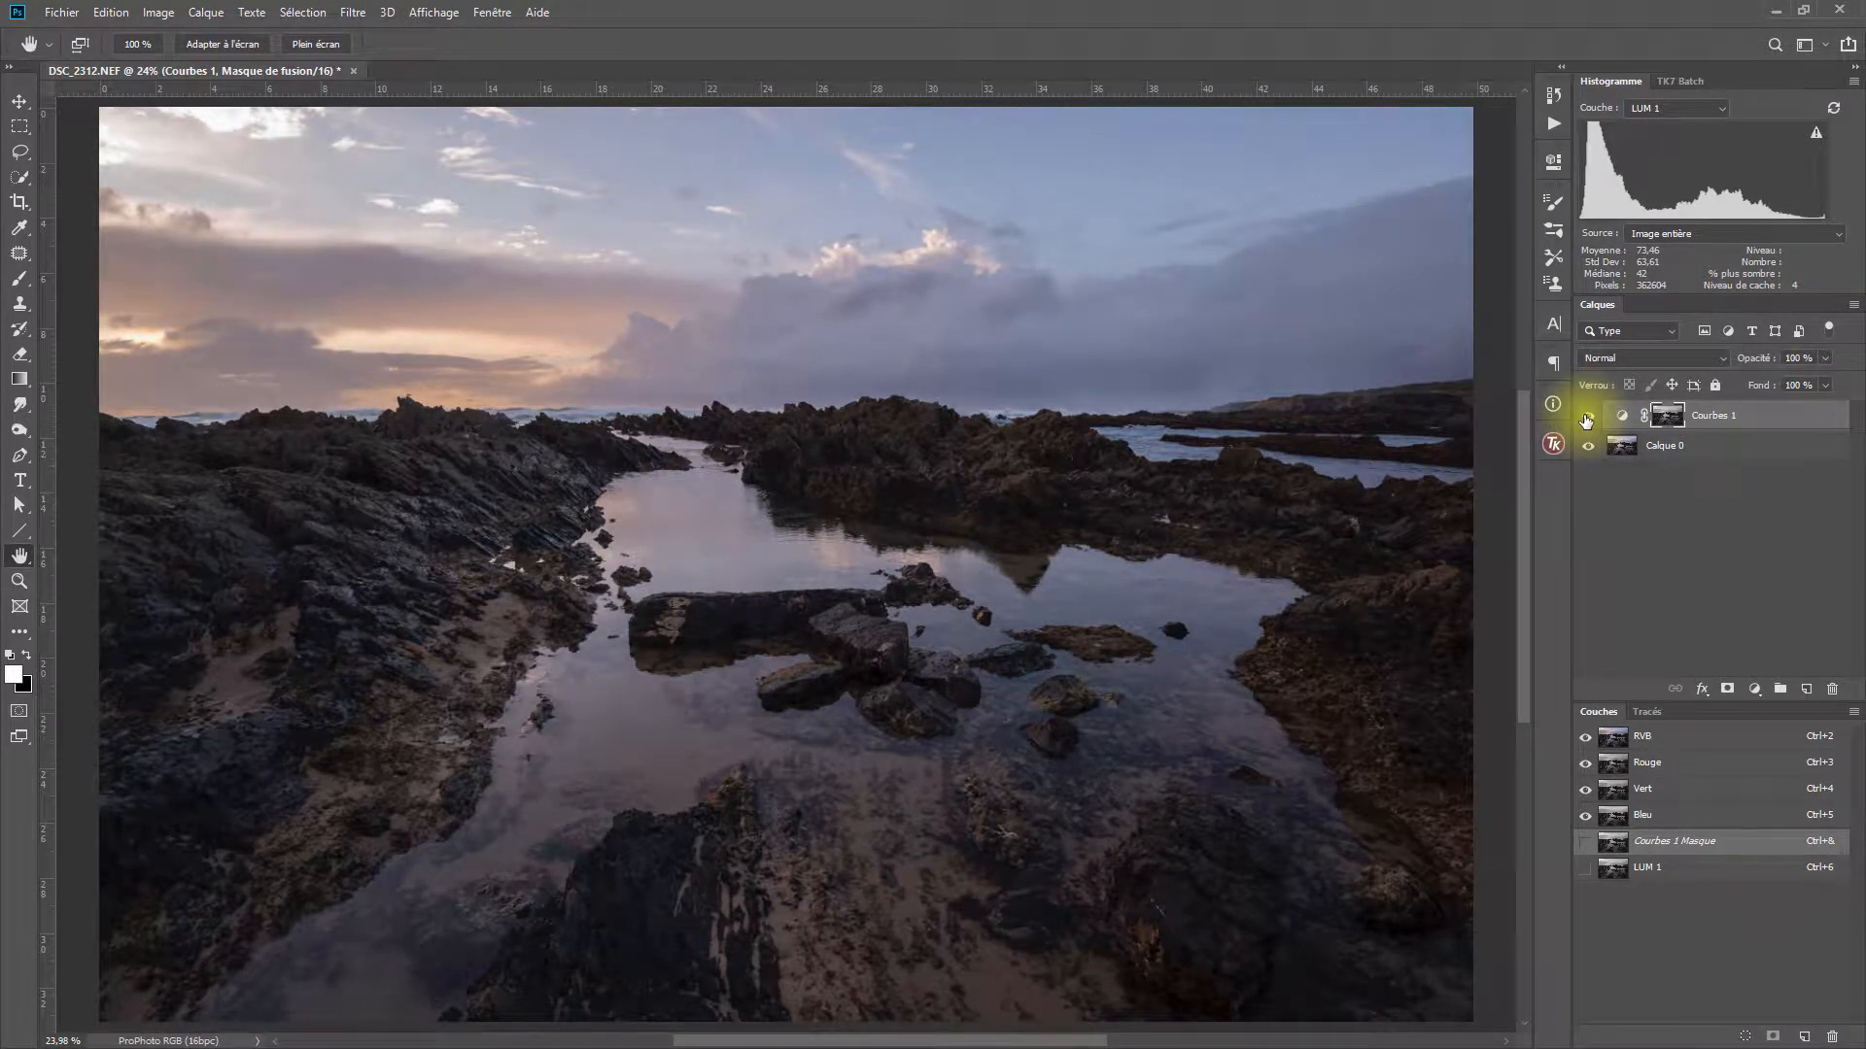
With the Curves mask displayed, load the LUM 1 selection, intersect it with LUM 1, and save it as a channel named LUM 2.
alt+click(1667, 420)
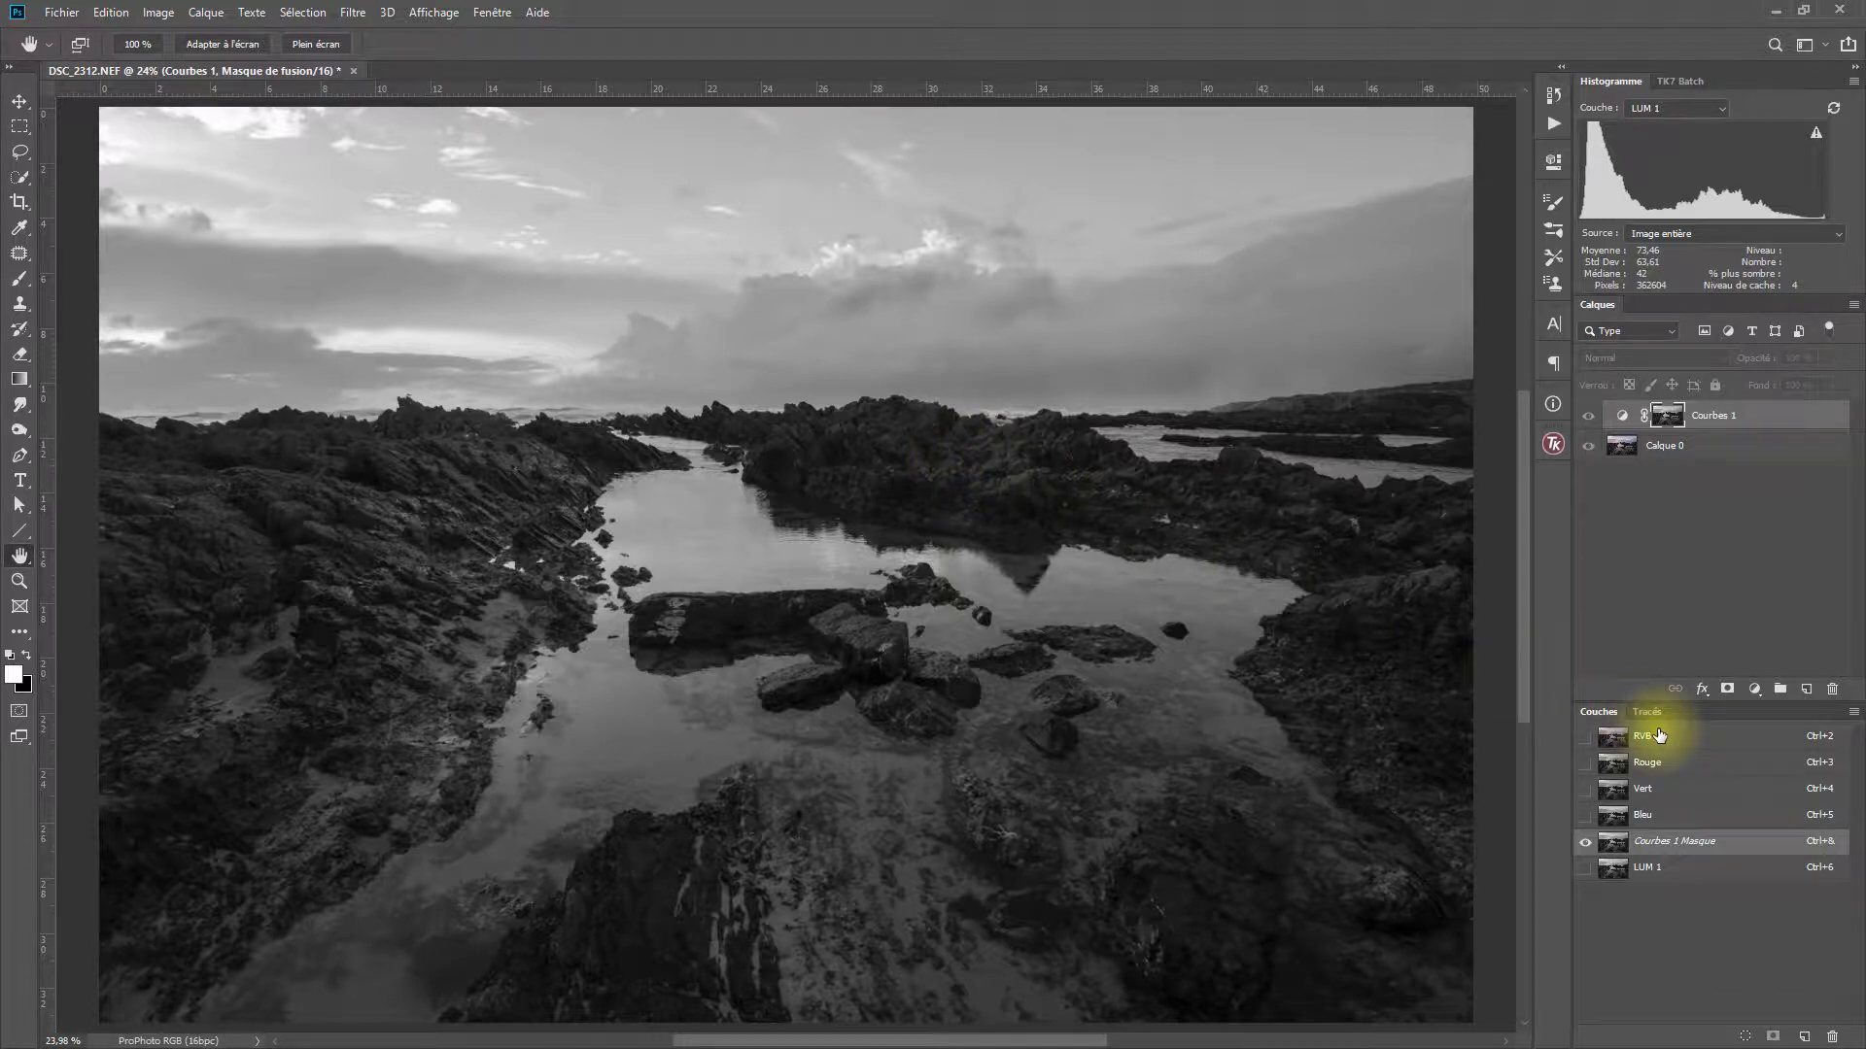
ctrl+click(1615, 868)
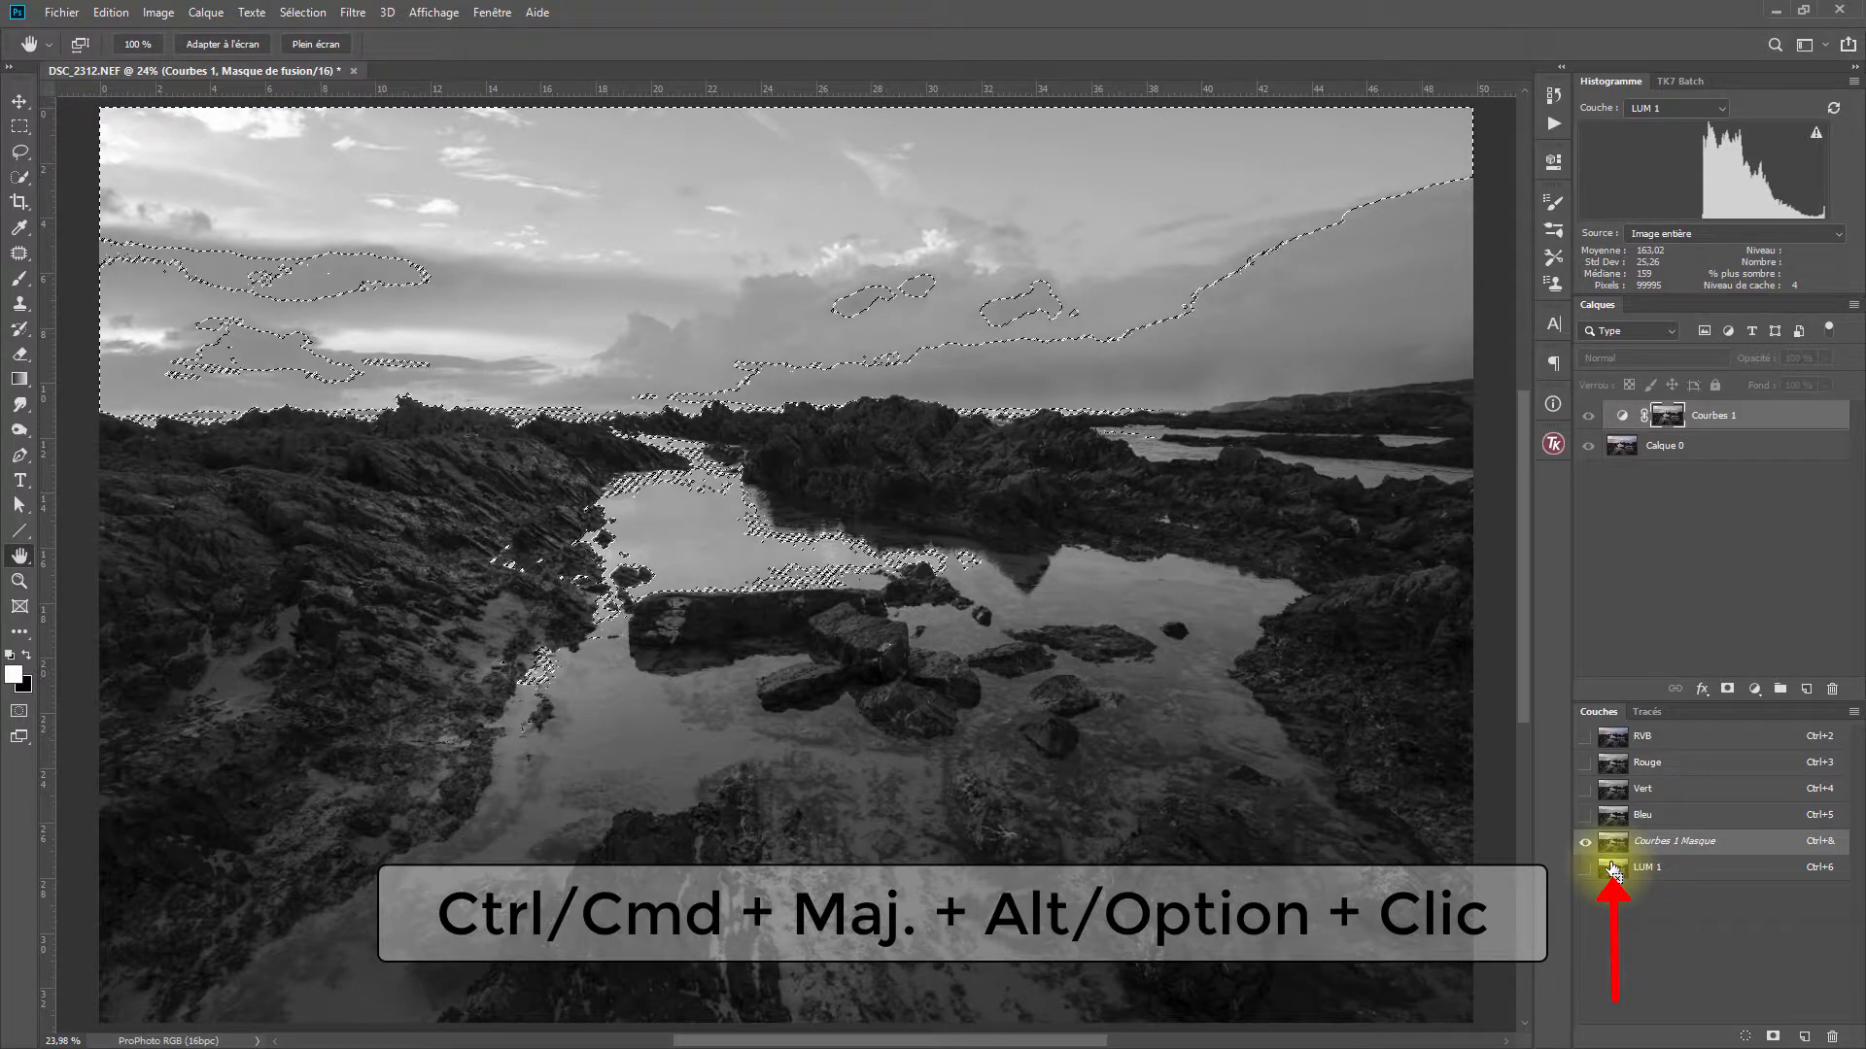
ctrl+alt+shift+click(1614, 869)
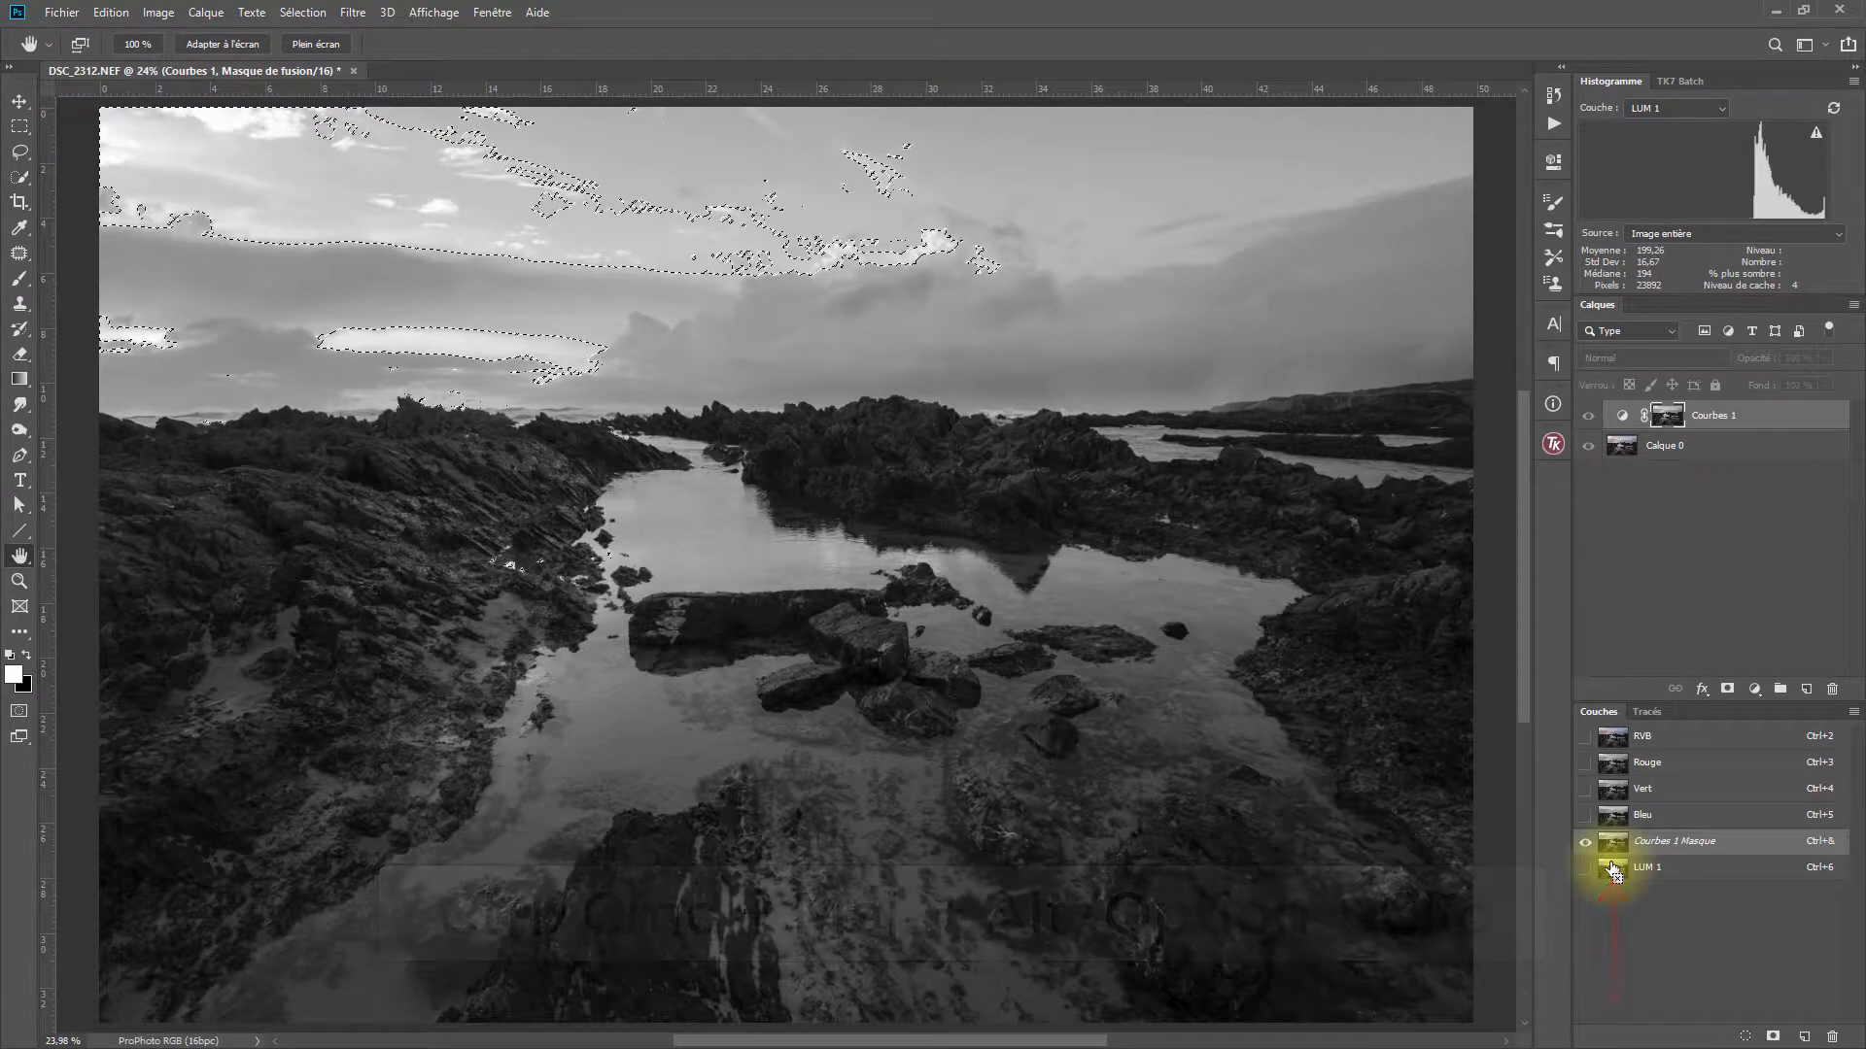
click(1774, 1038)
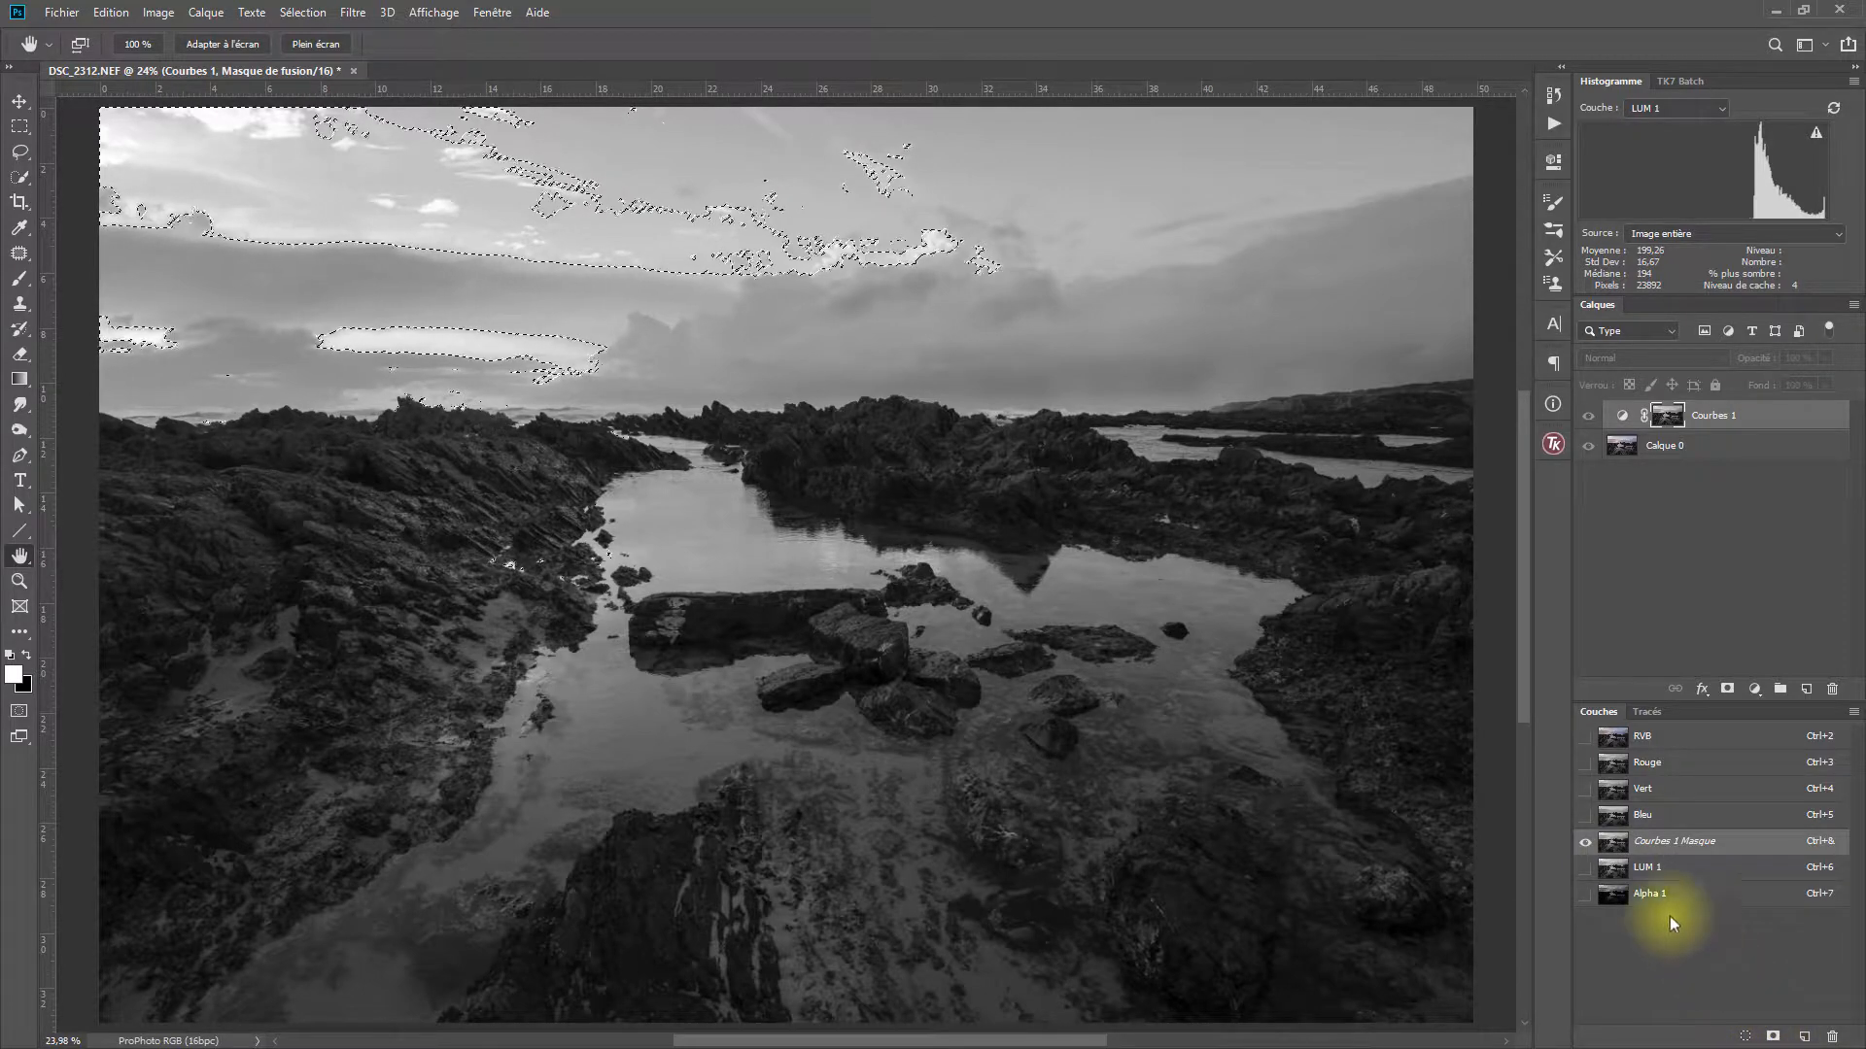
double_click(1653, 895)
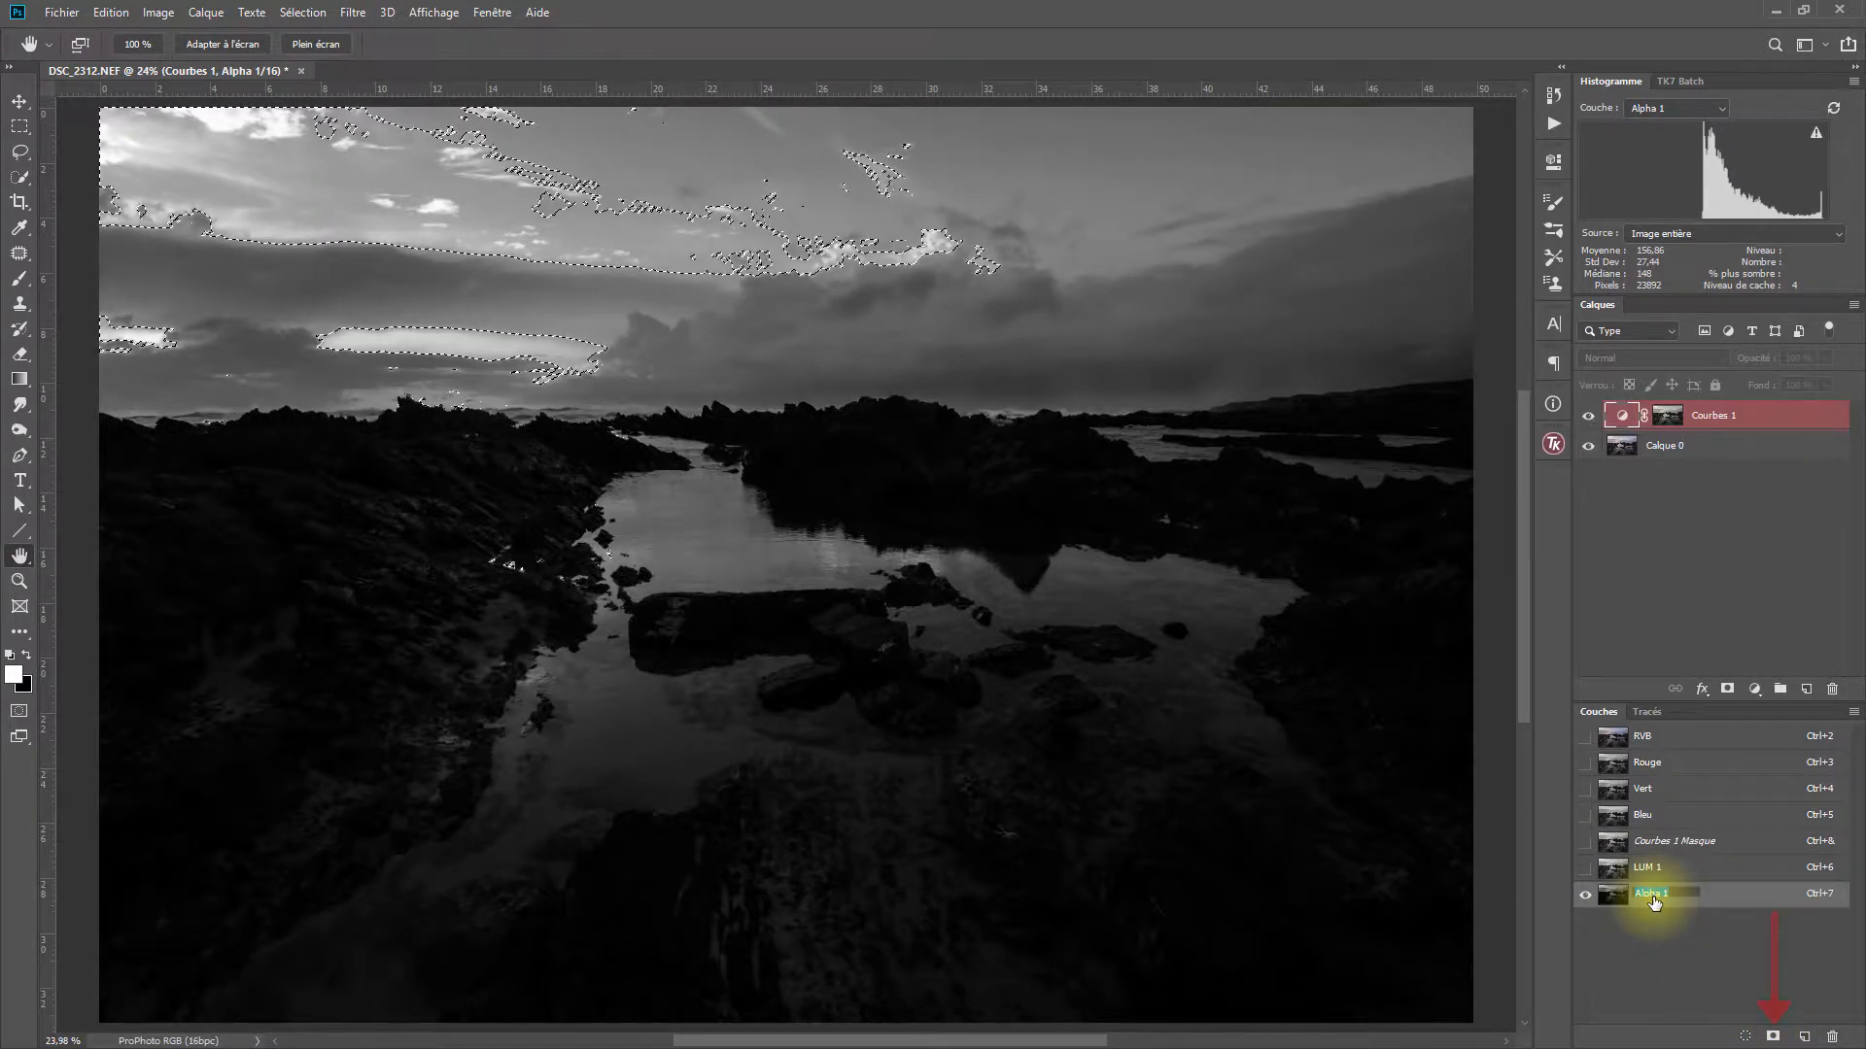
text(LU)
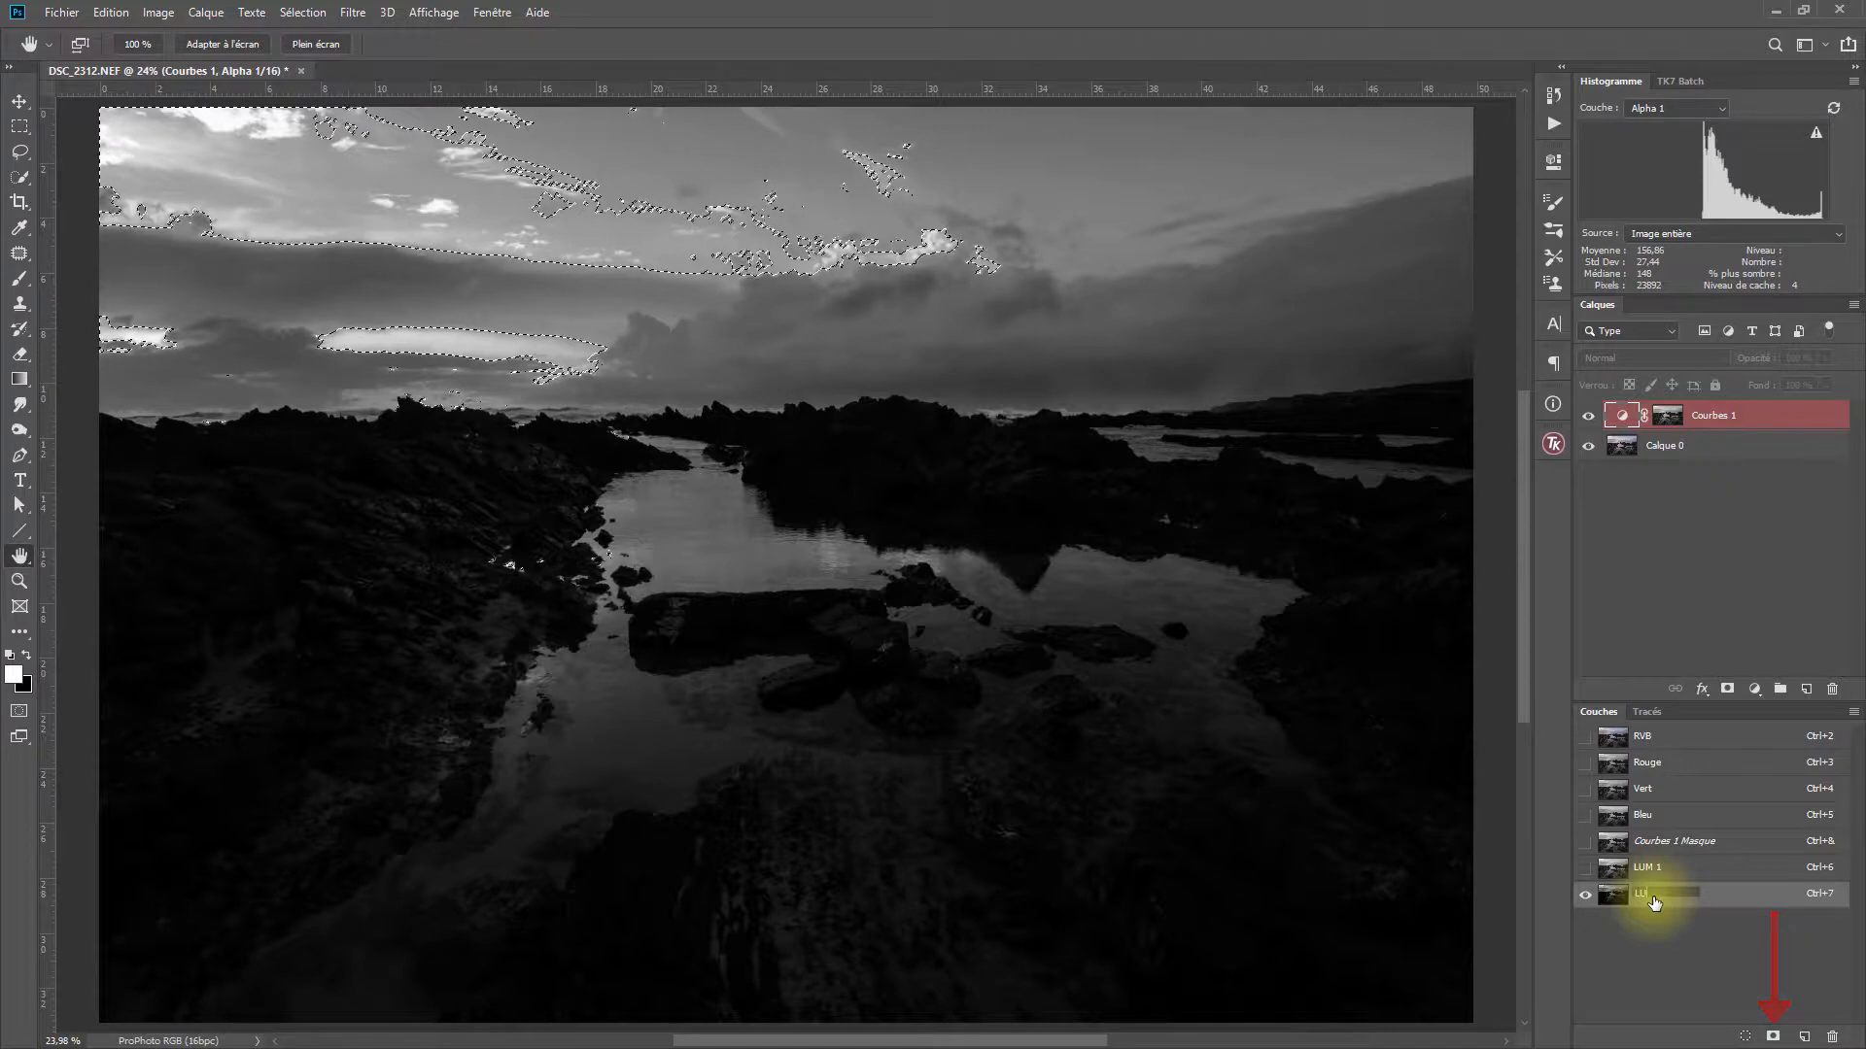
text(M 2)
key(Return)
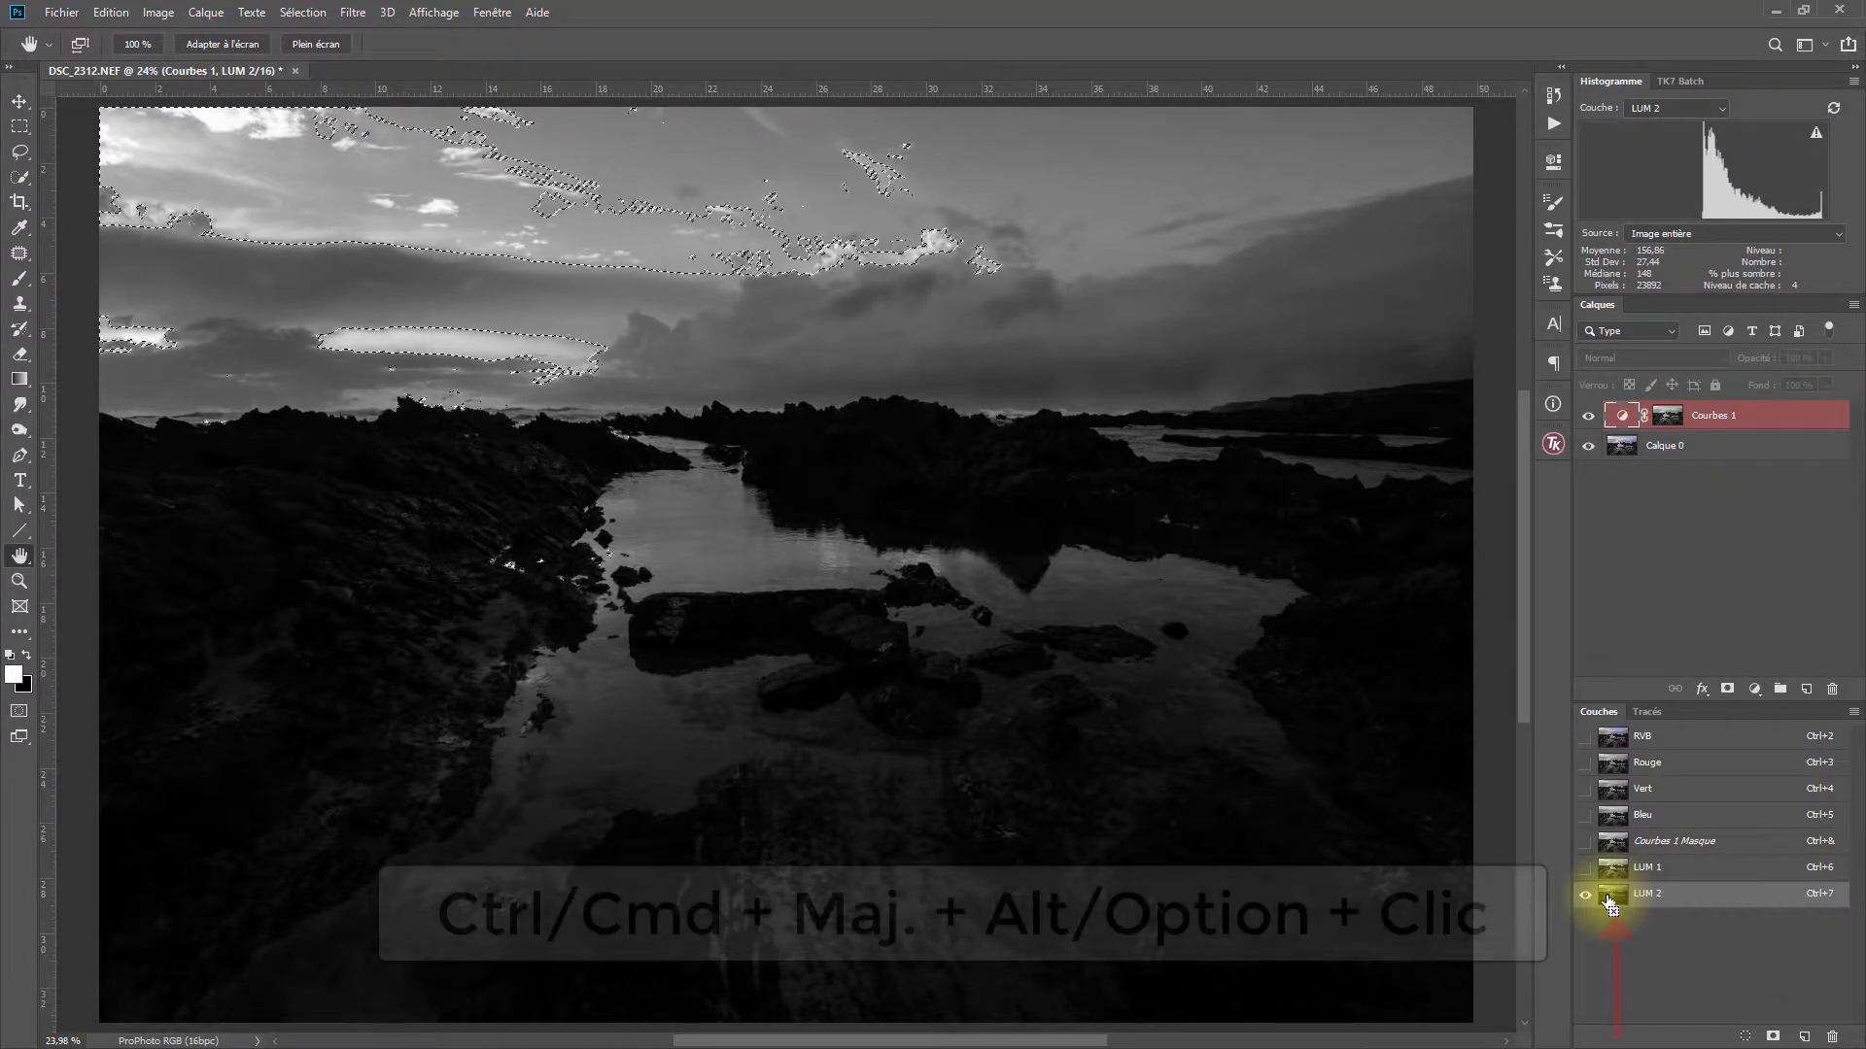
Intersect the current selection with the LUM 2 channel and save it as a channel named LUM 3.
ctrl+alt+shift+click(1611, 899)
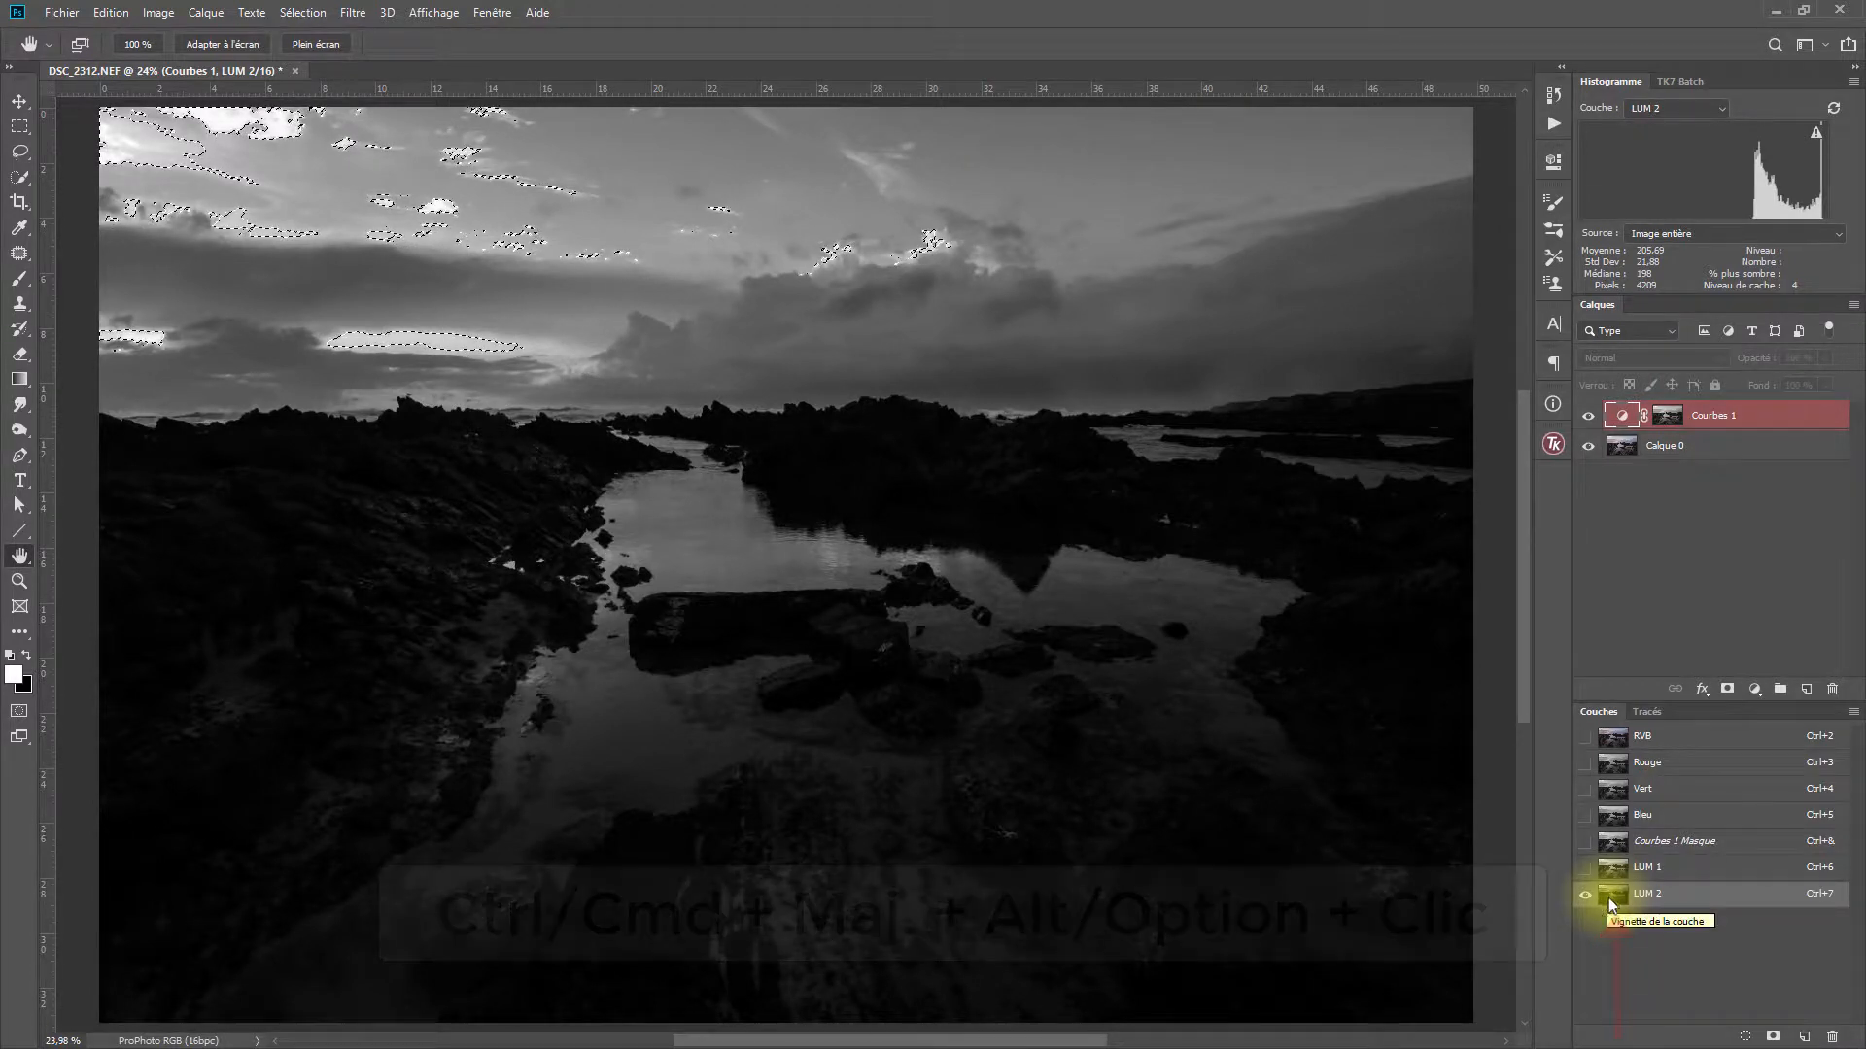
click(1772, 1037)
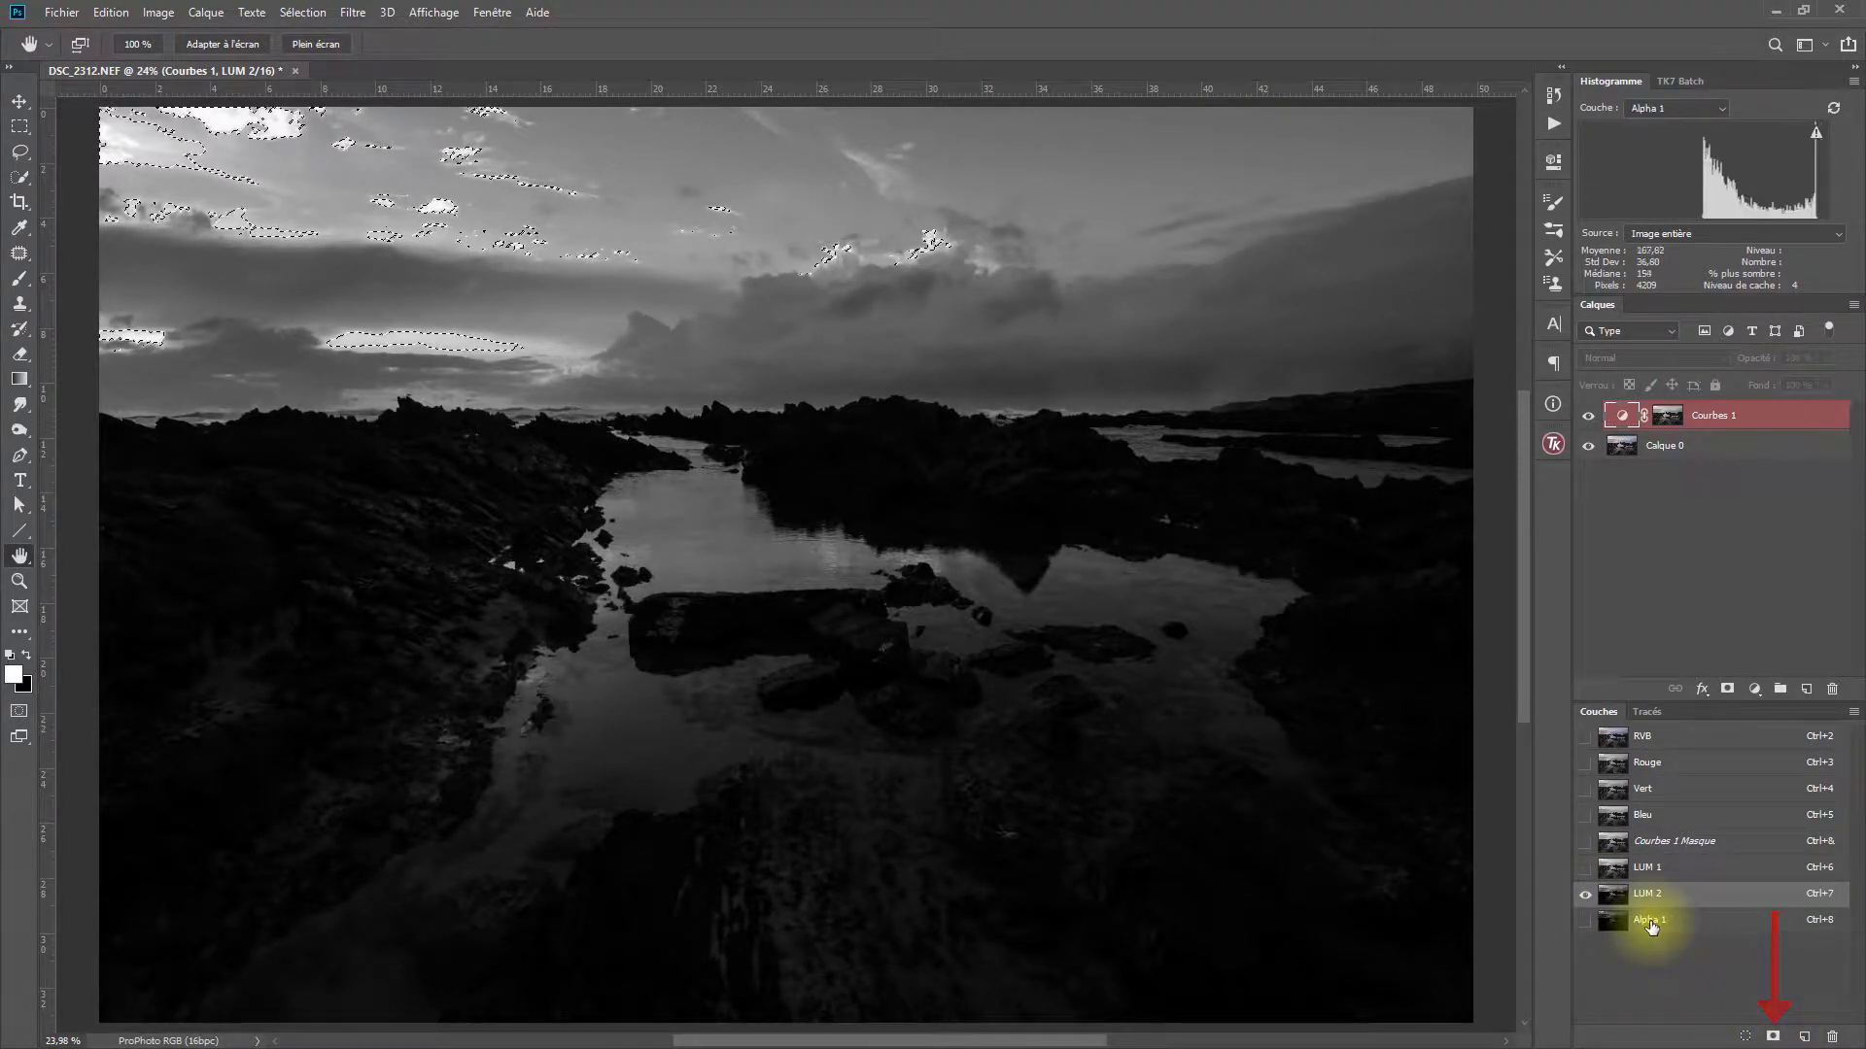
double_click(1650, 924)
text(LUM 3)
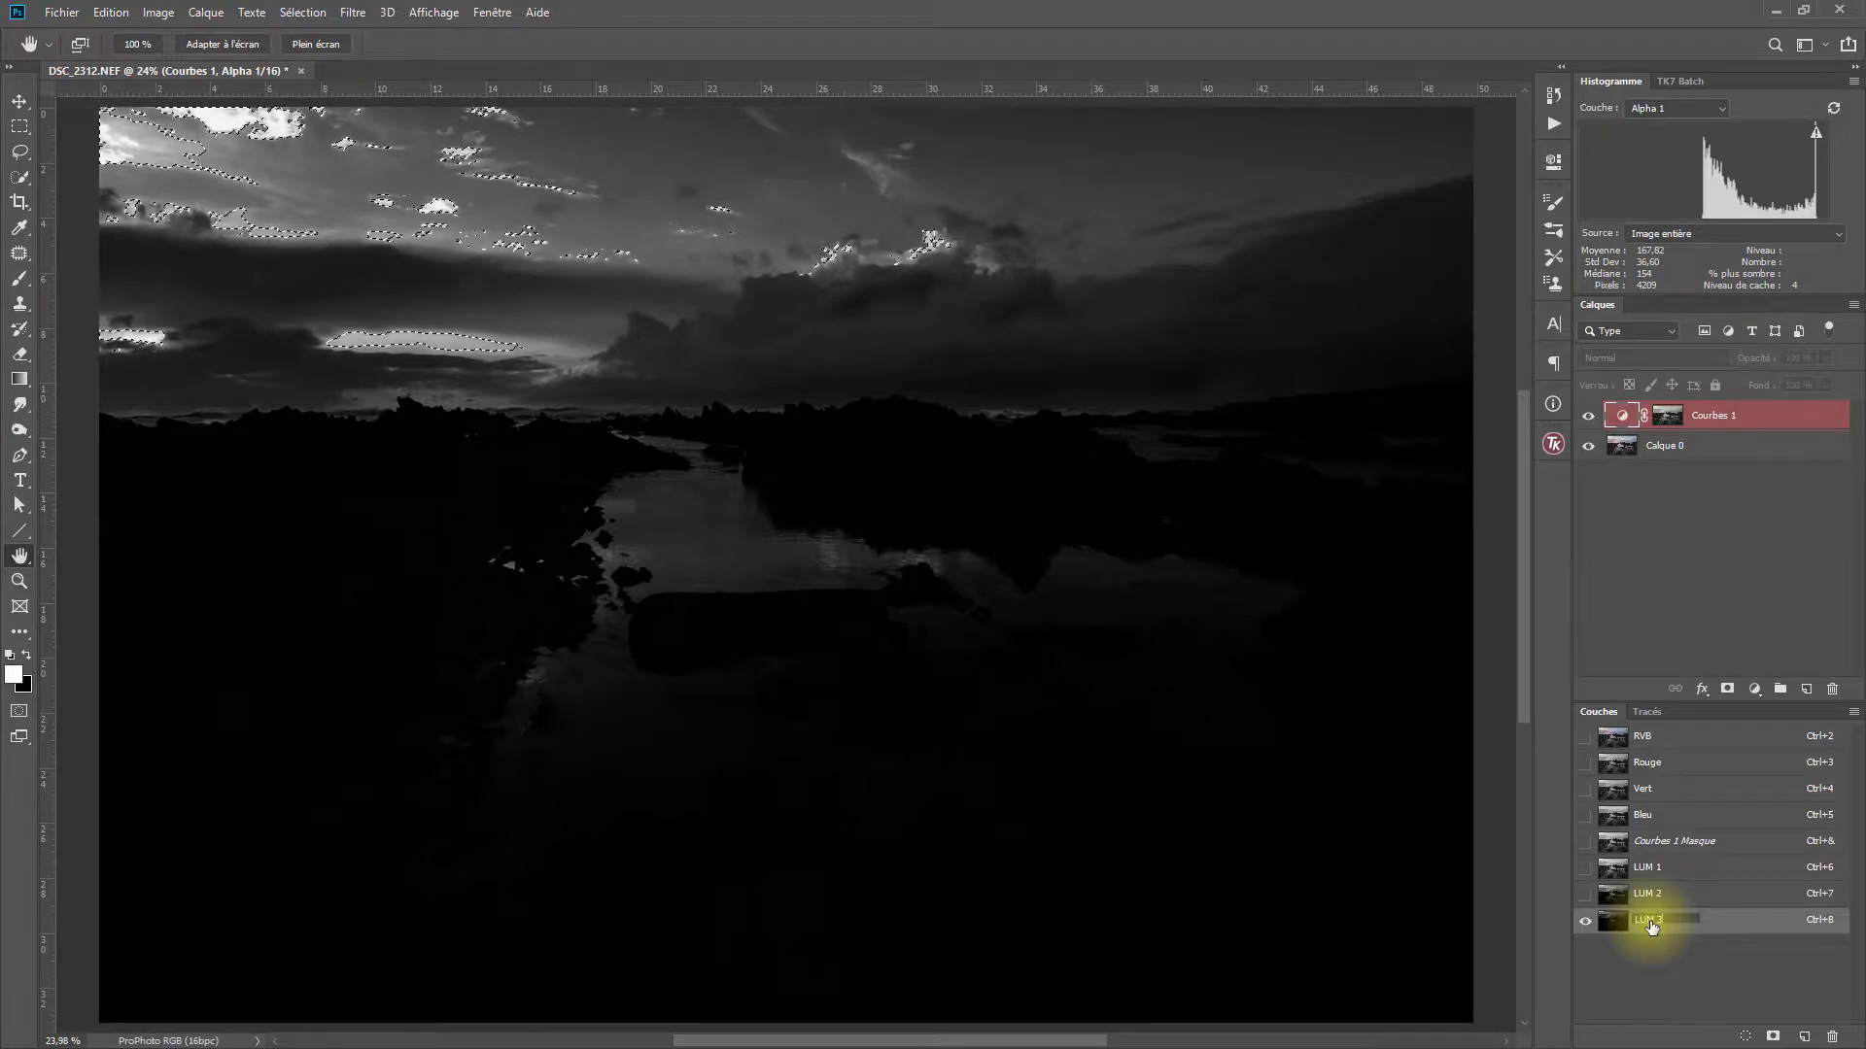
key(Return)
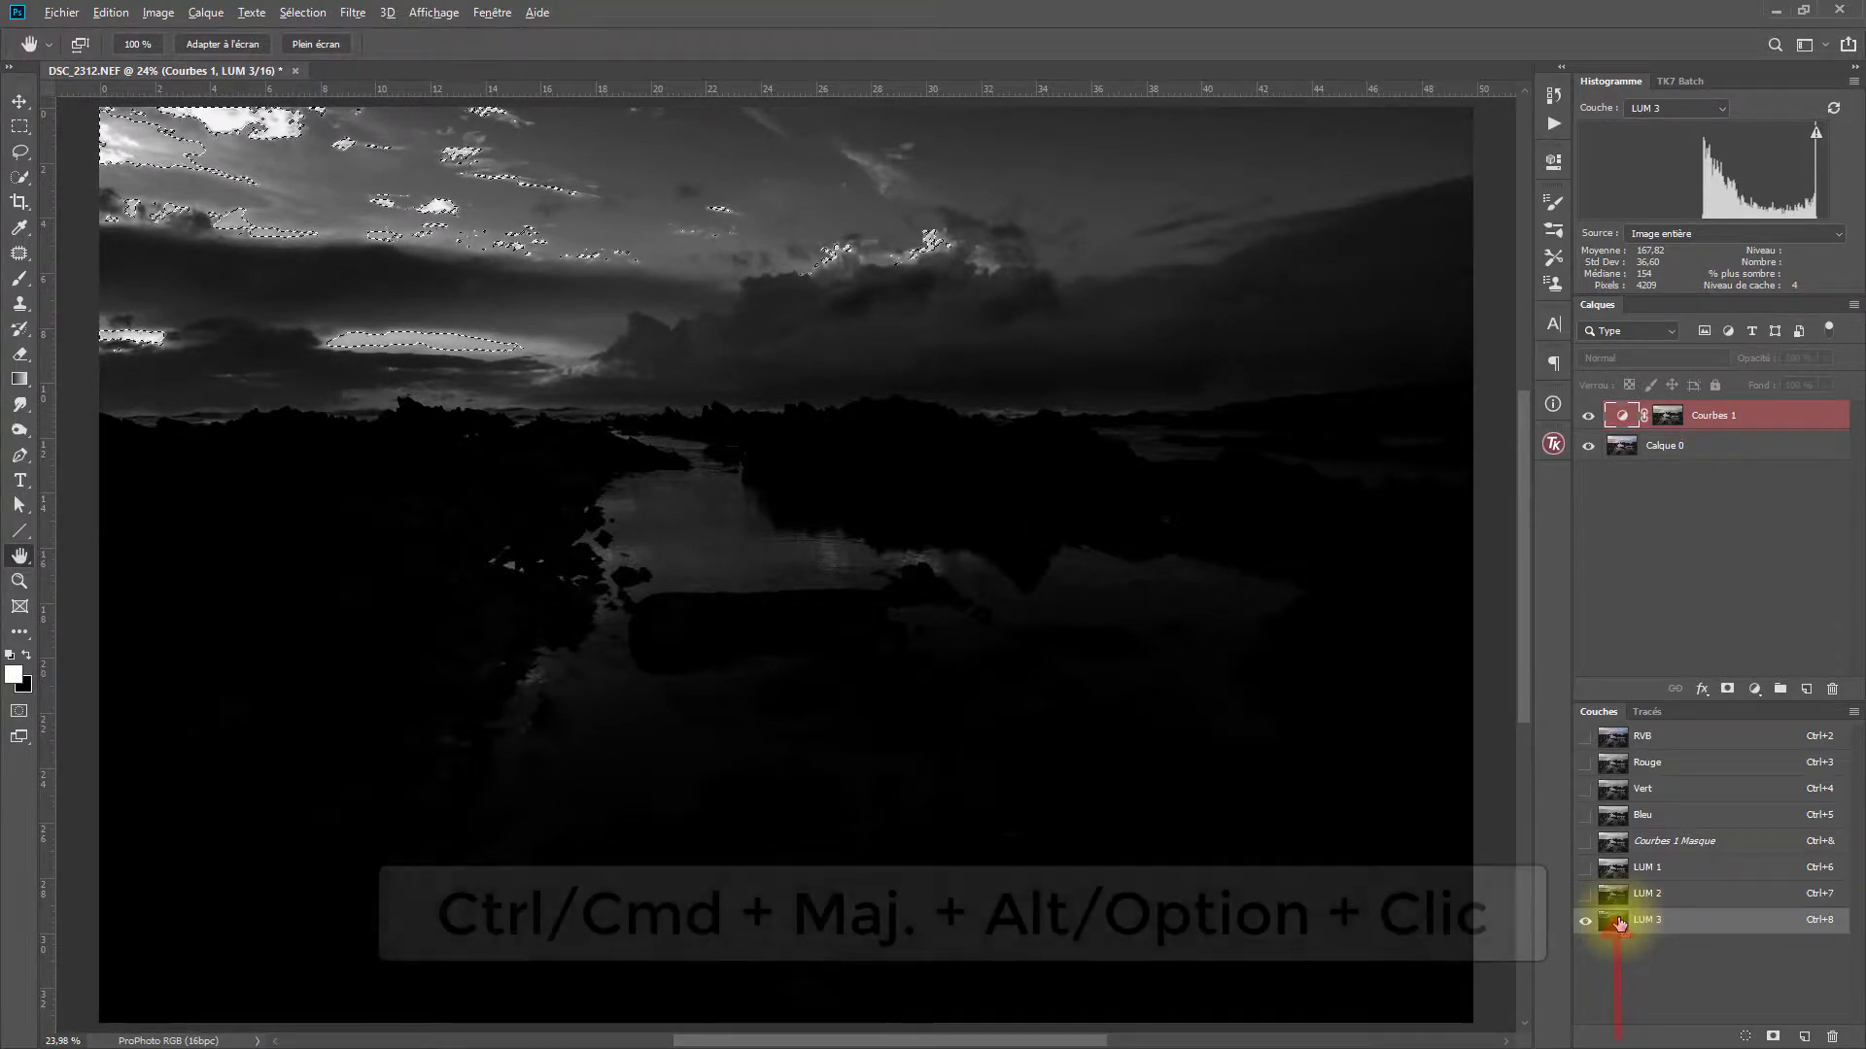
Intersect the selection with the LUM 3 channel, save it as a channel named LUM 4, and return to the RVB composite view.
ctrl+alt+shift+click(1619, 923)
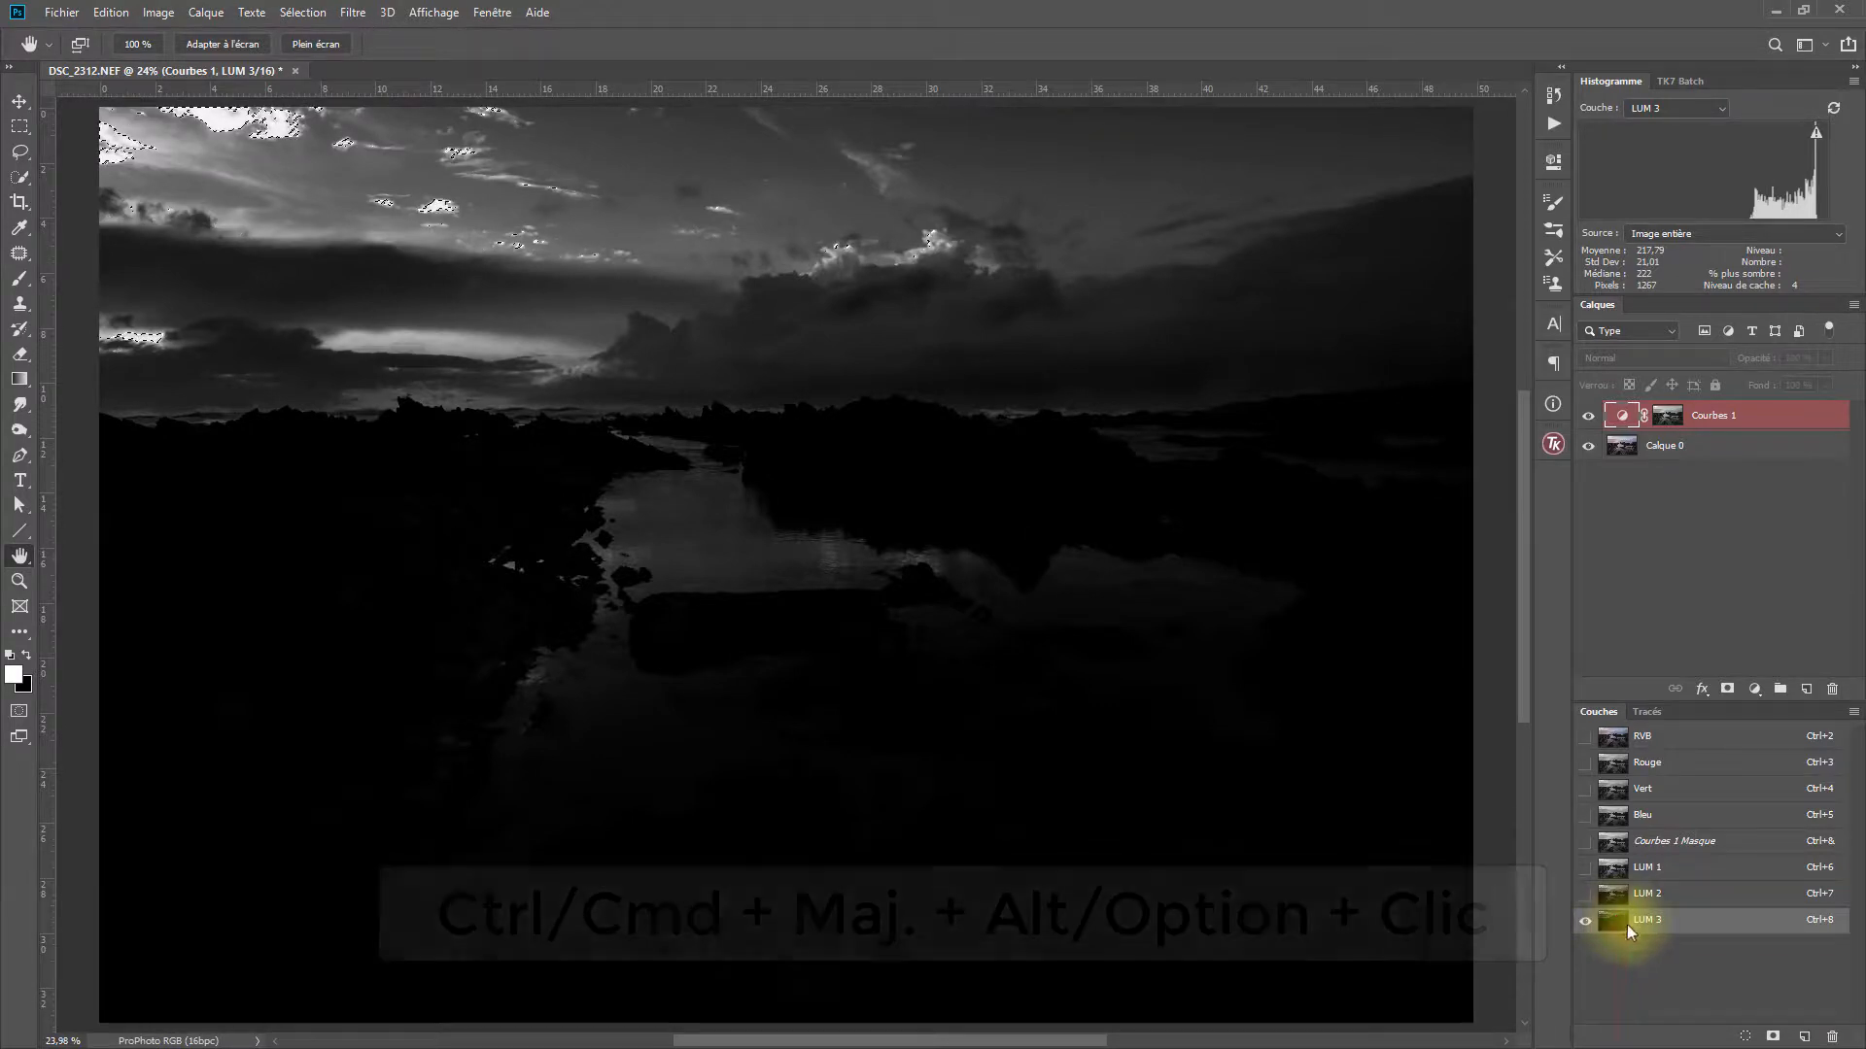
click(1773, 1036)
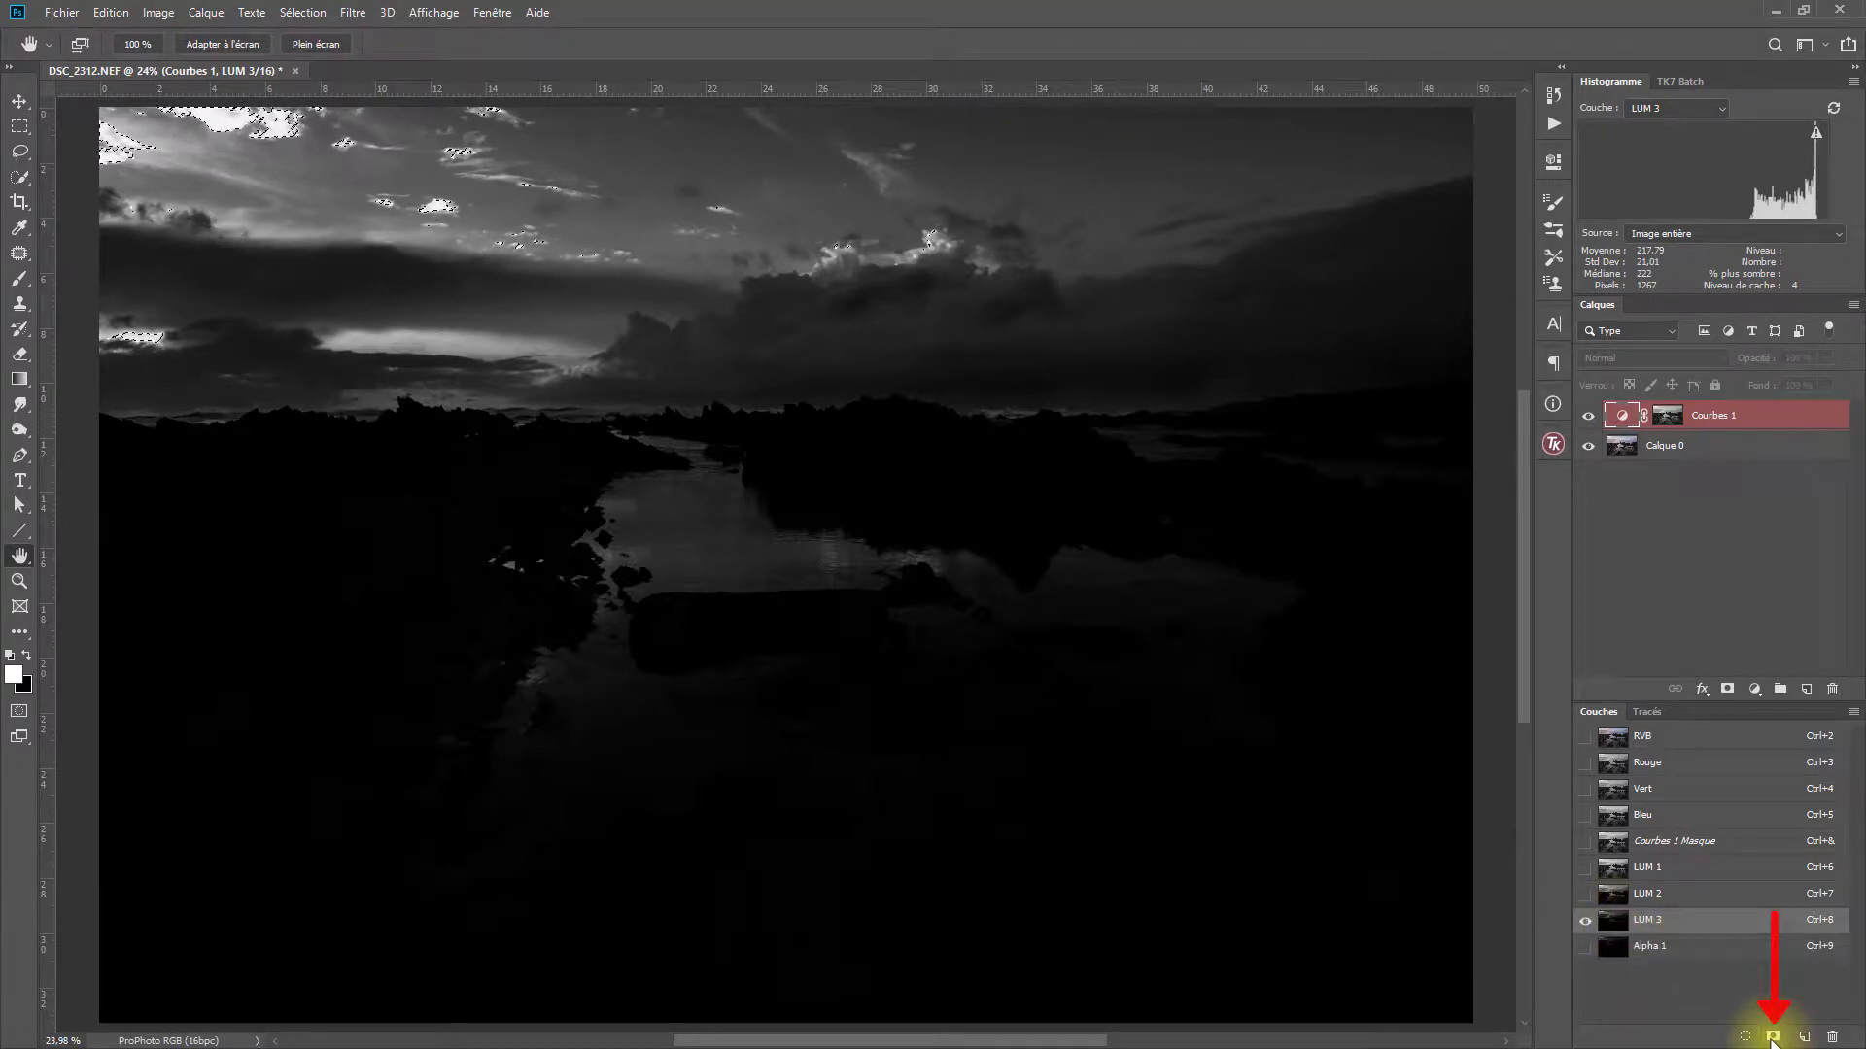
double_click(1648, 946)
text(LUM 4)
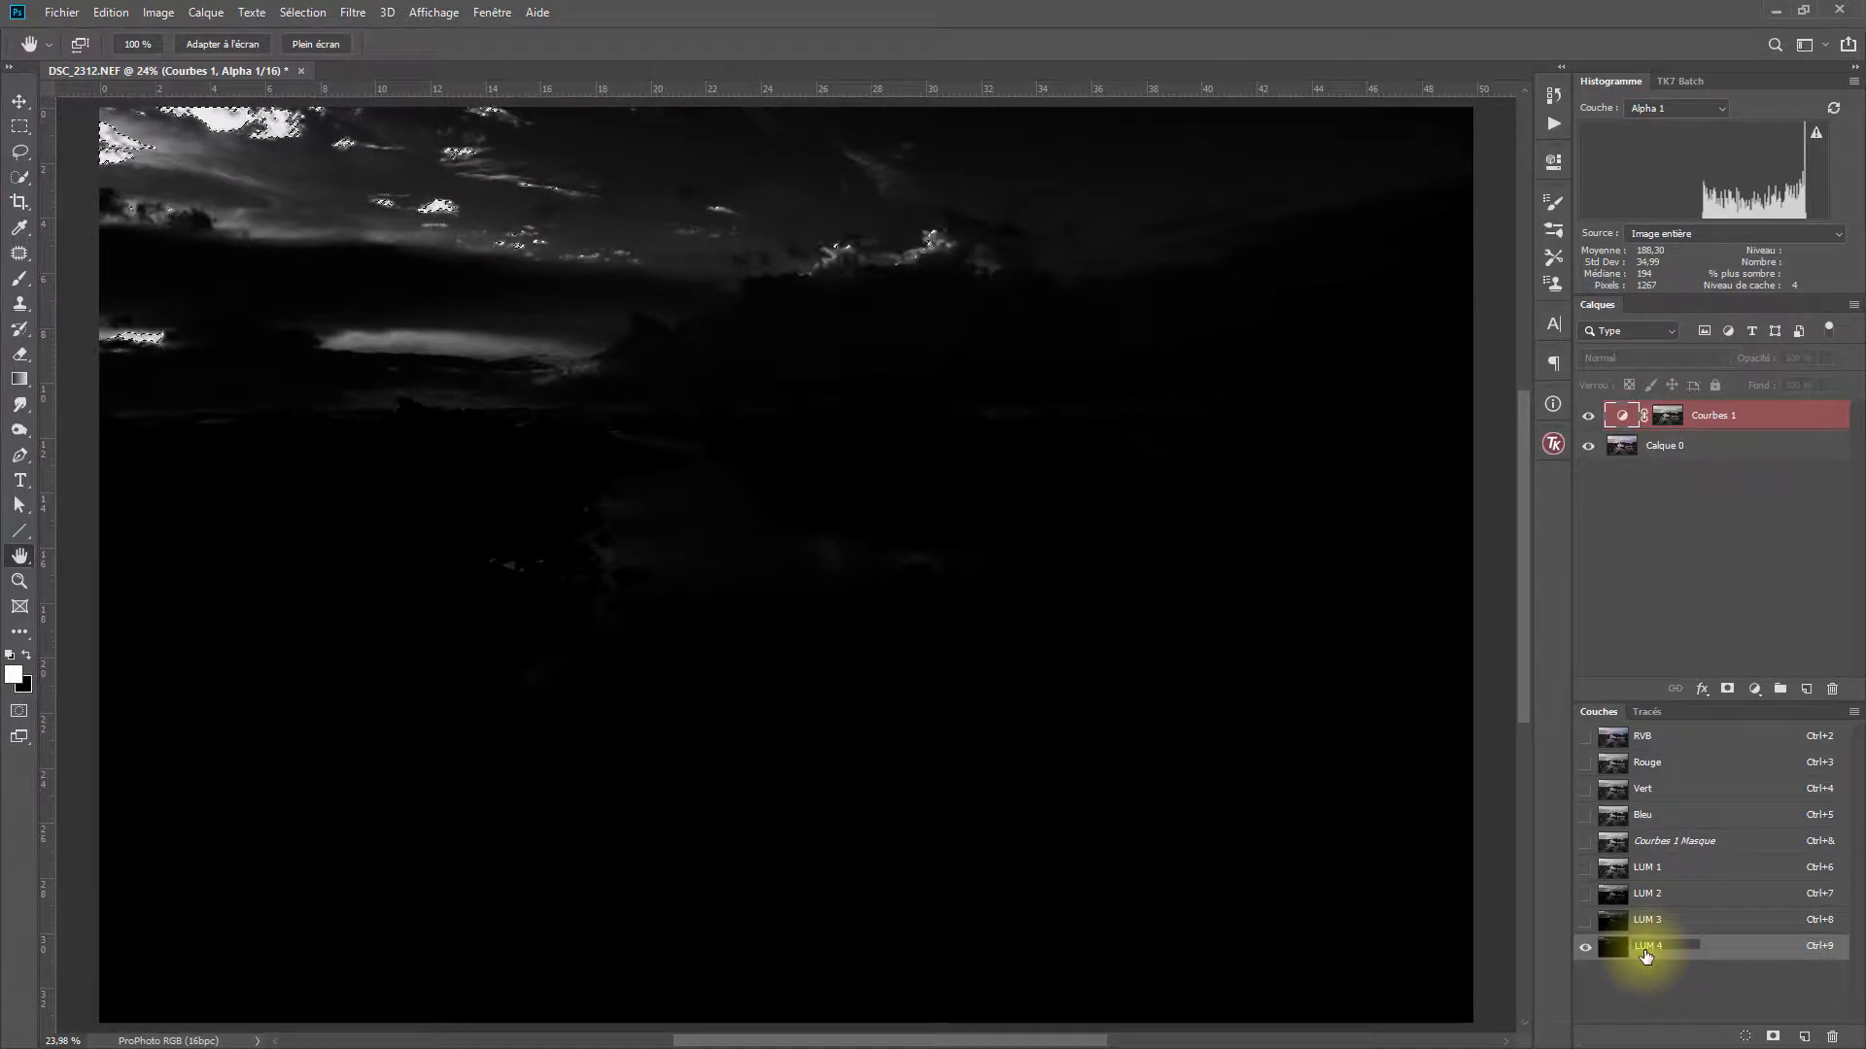
key(Return)
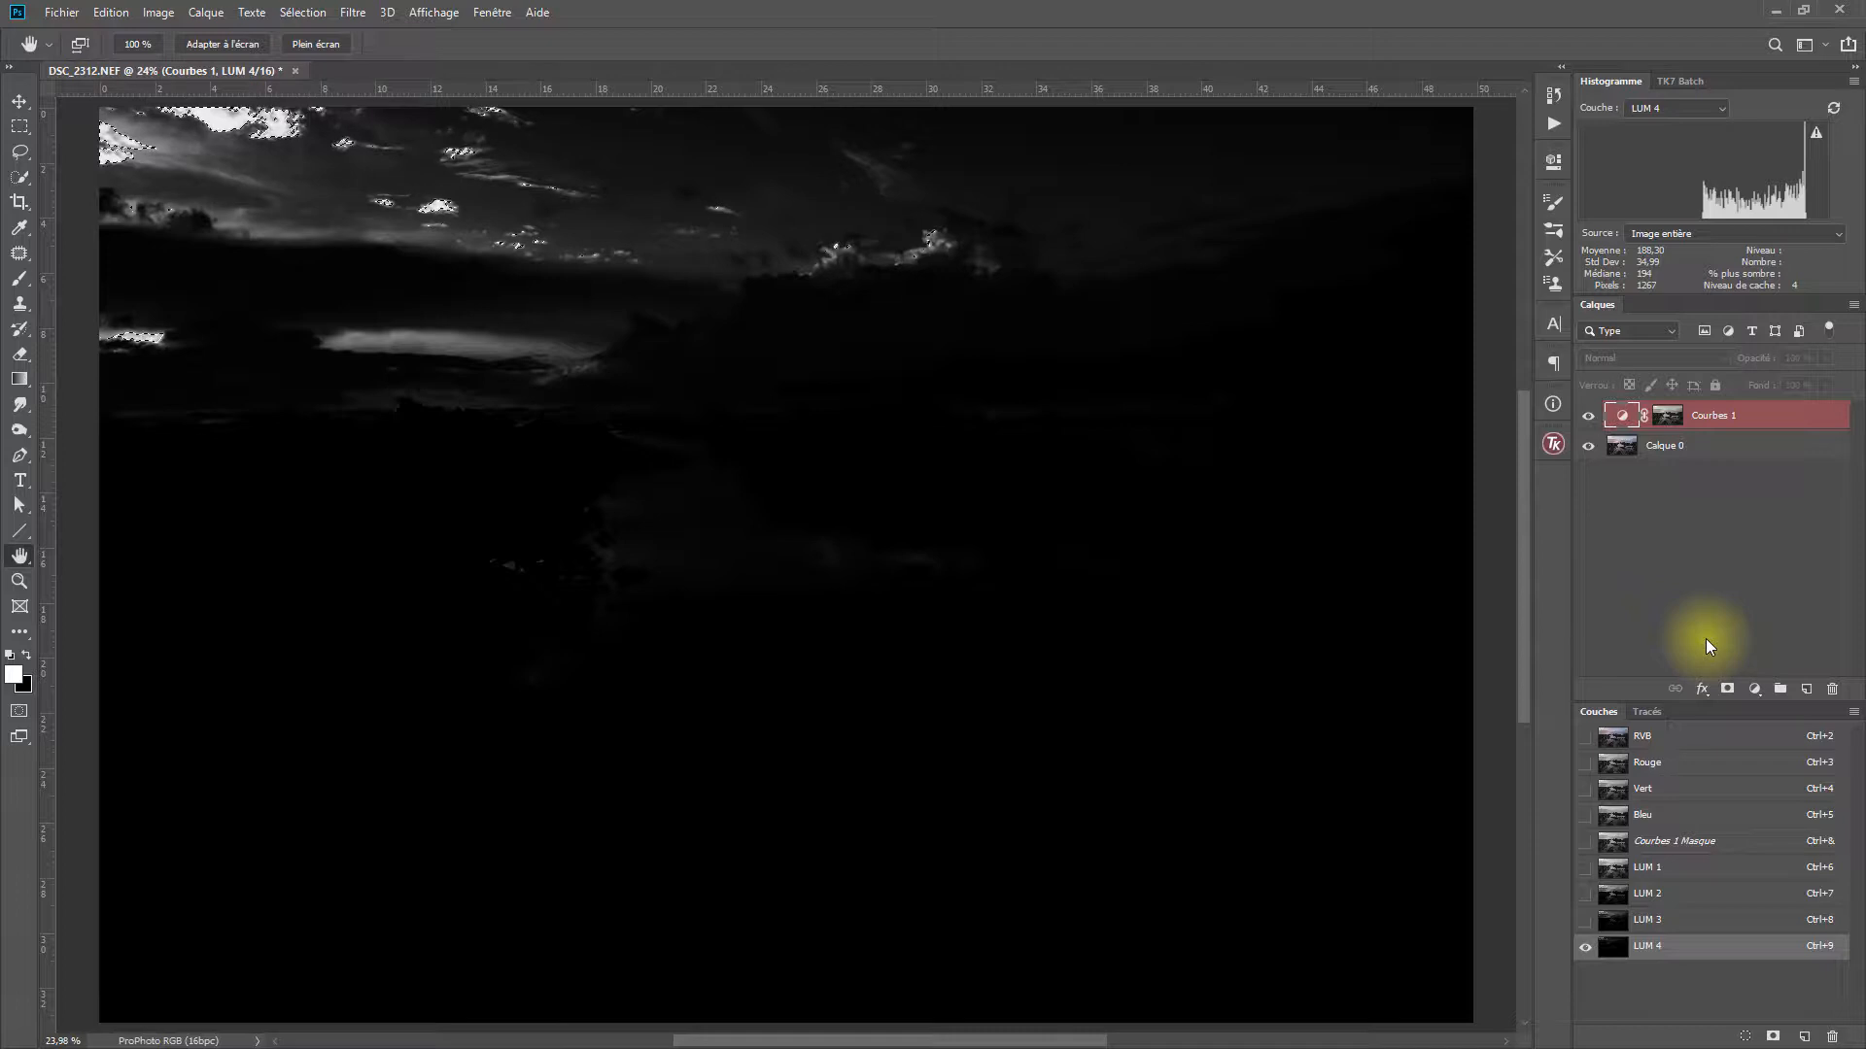
click(1665, 739)
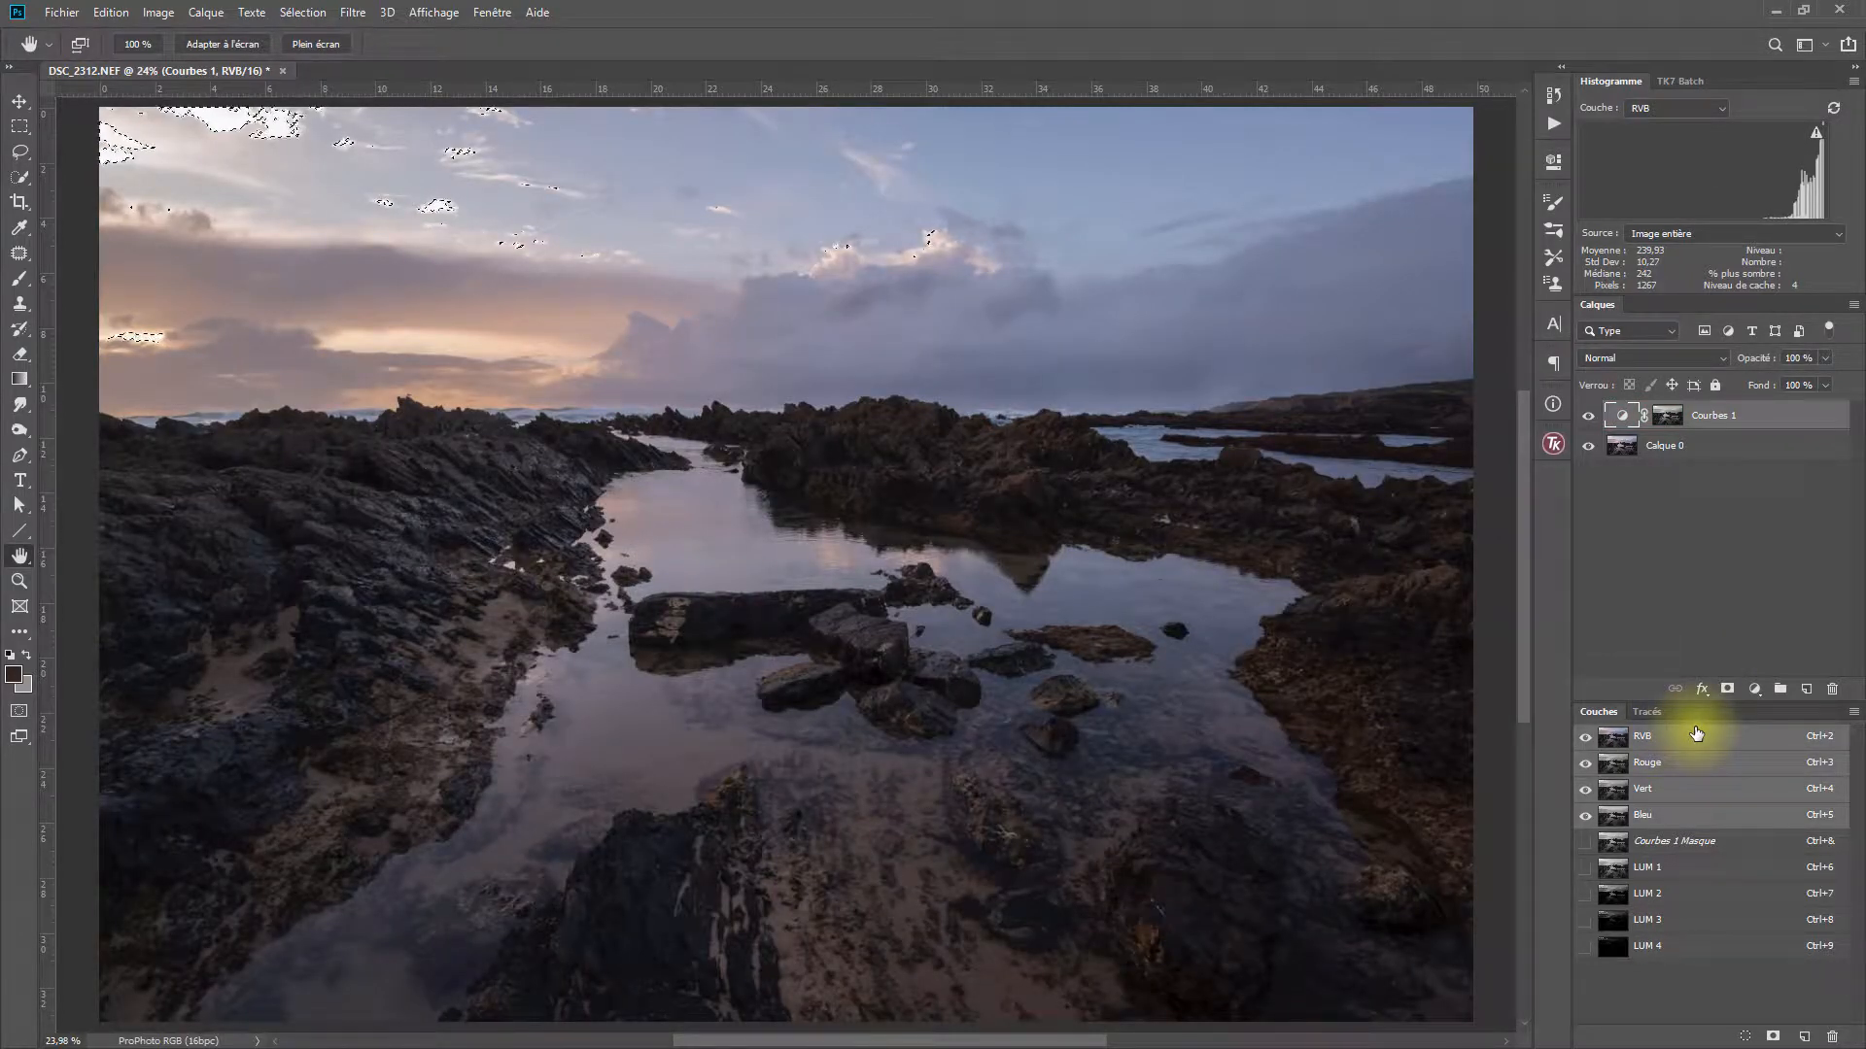
Clear the selection, delete the Courbes 1 layer mask, and replace it with a mask made from the LUM 2 channel.
key(ctrl+d)
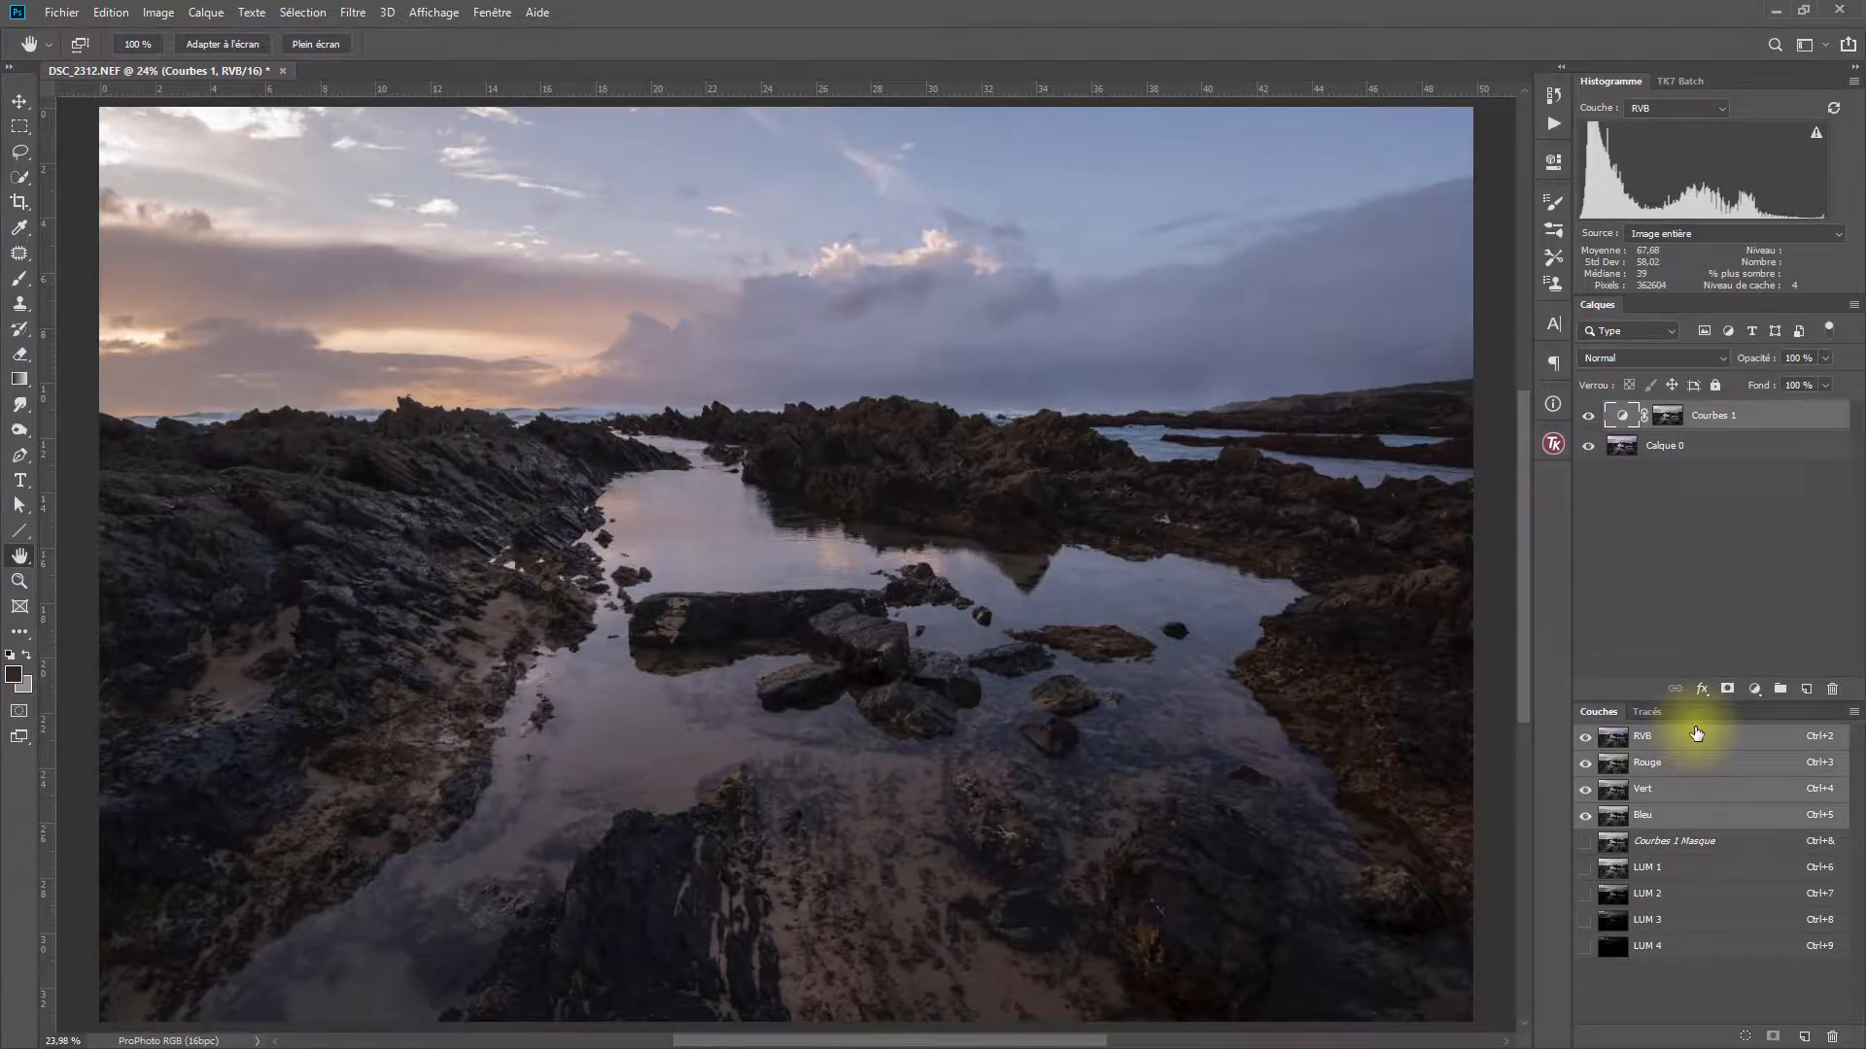
right_click(1668, 418)
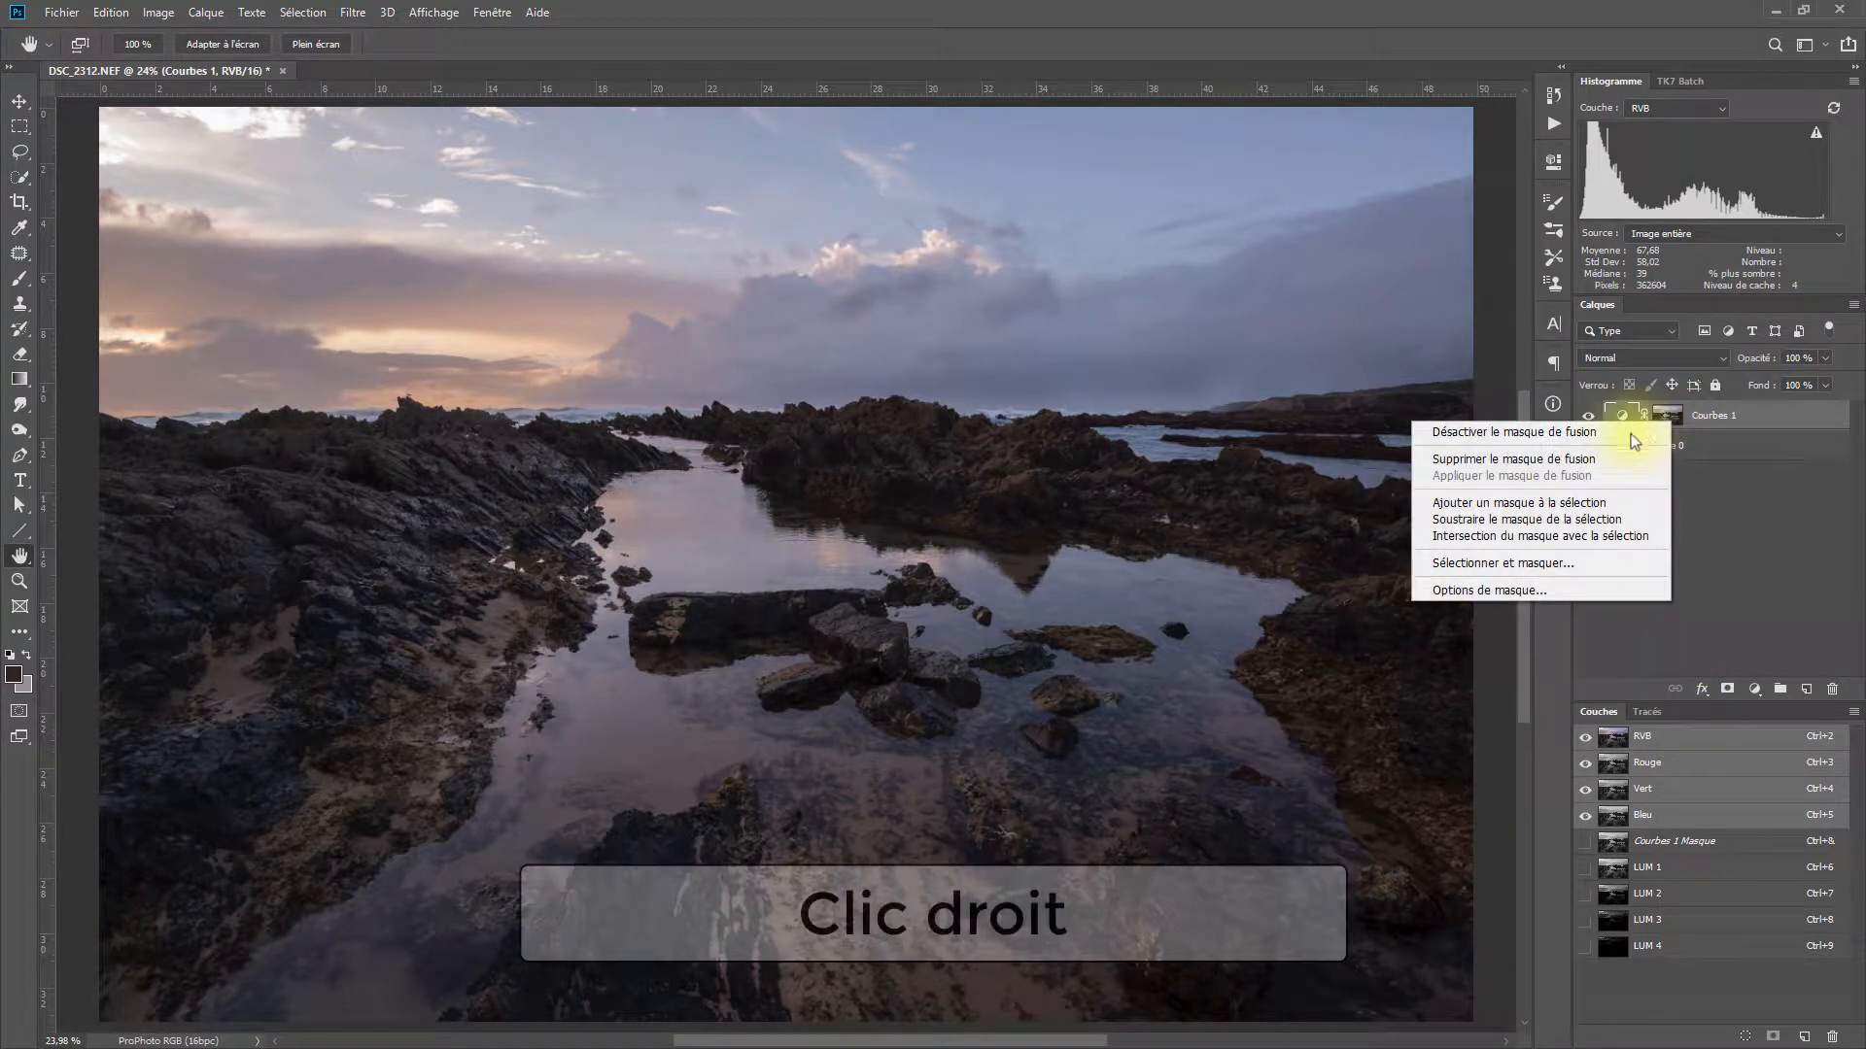
click(1542, 461)
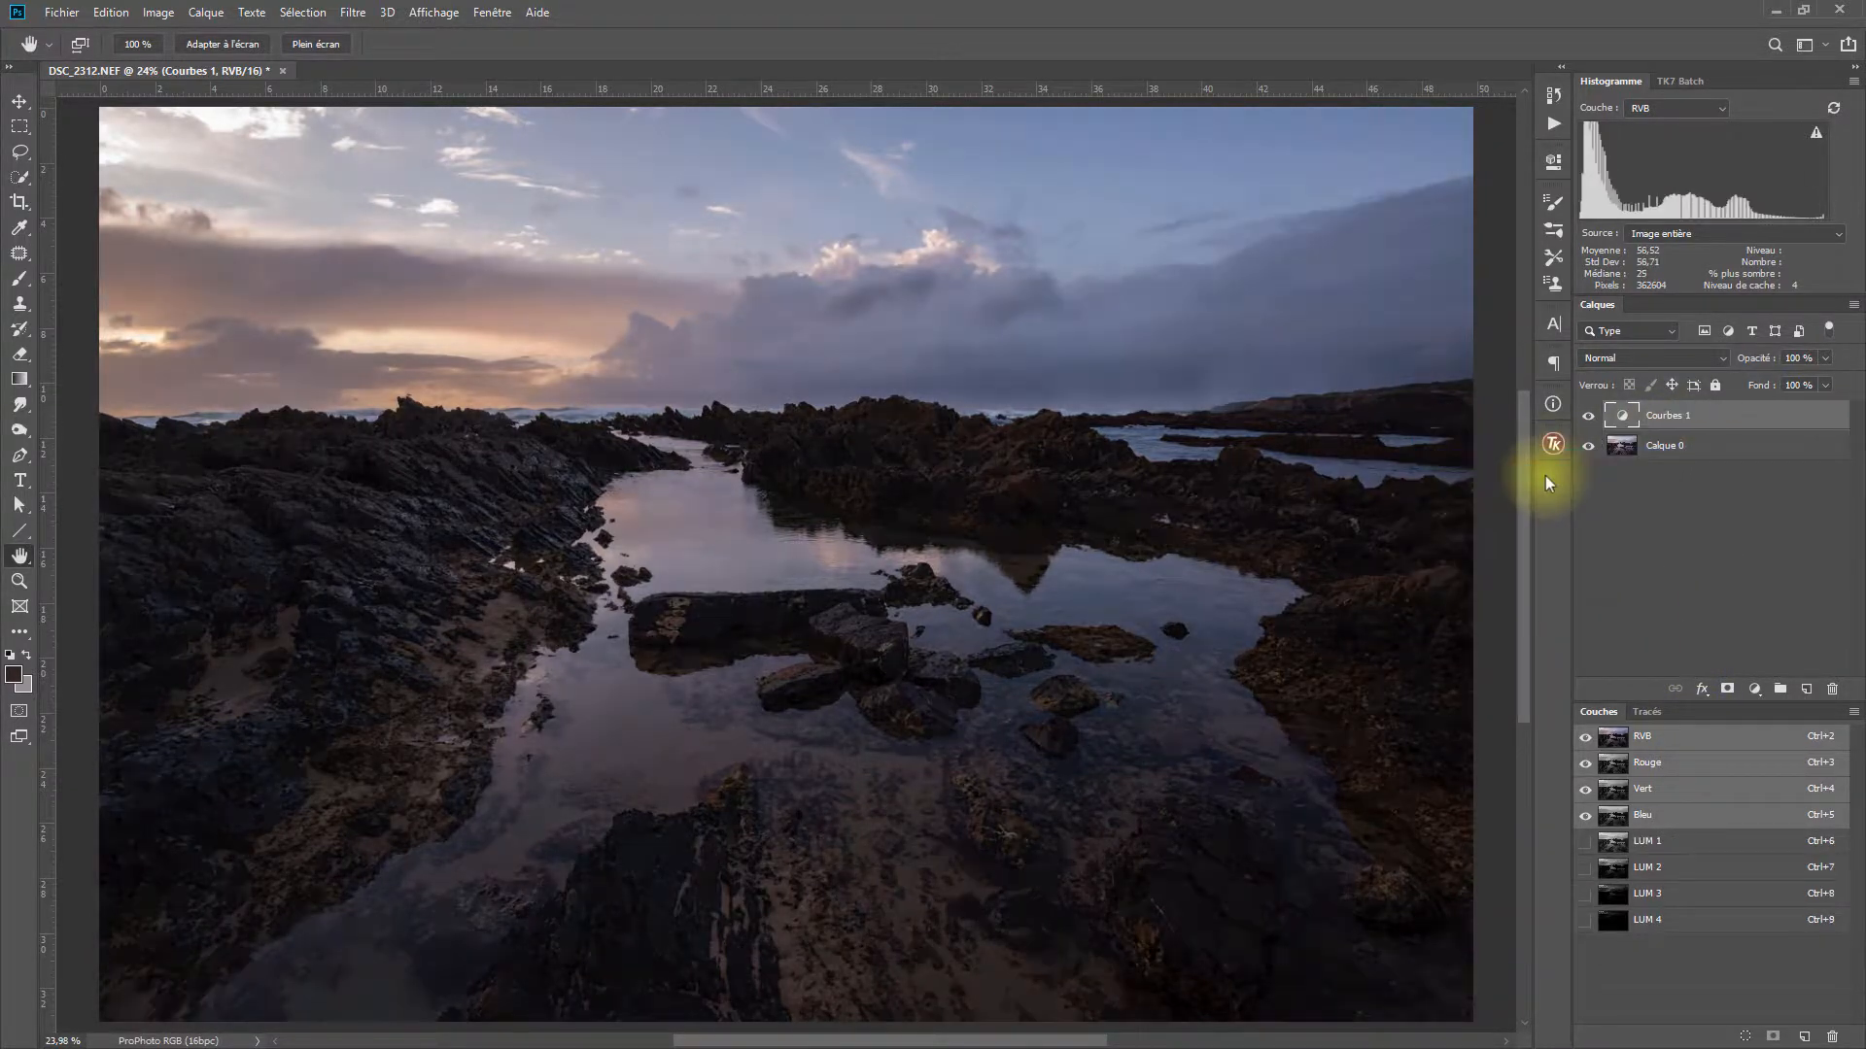
ctrl+click(1616, 871)
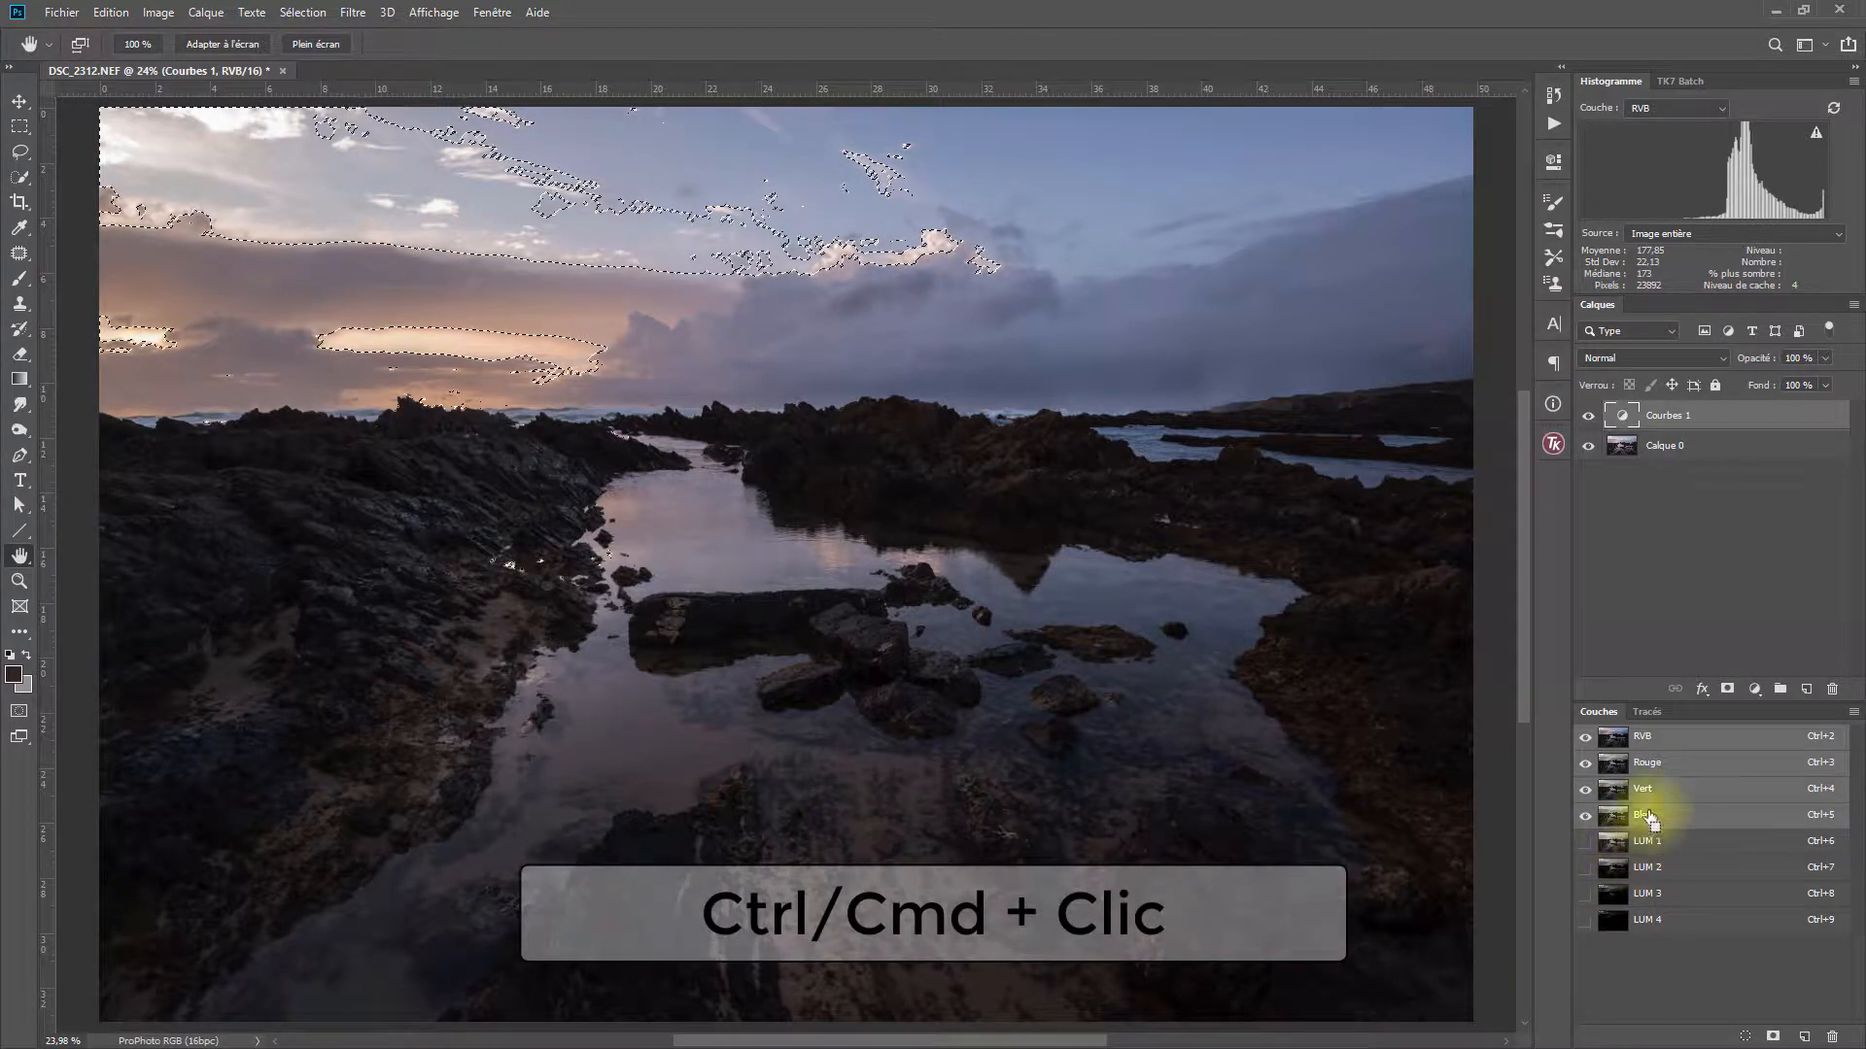
click(1727, 690)
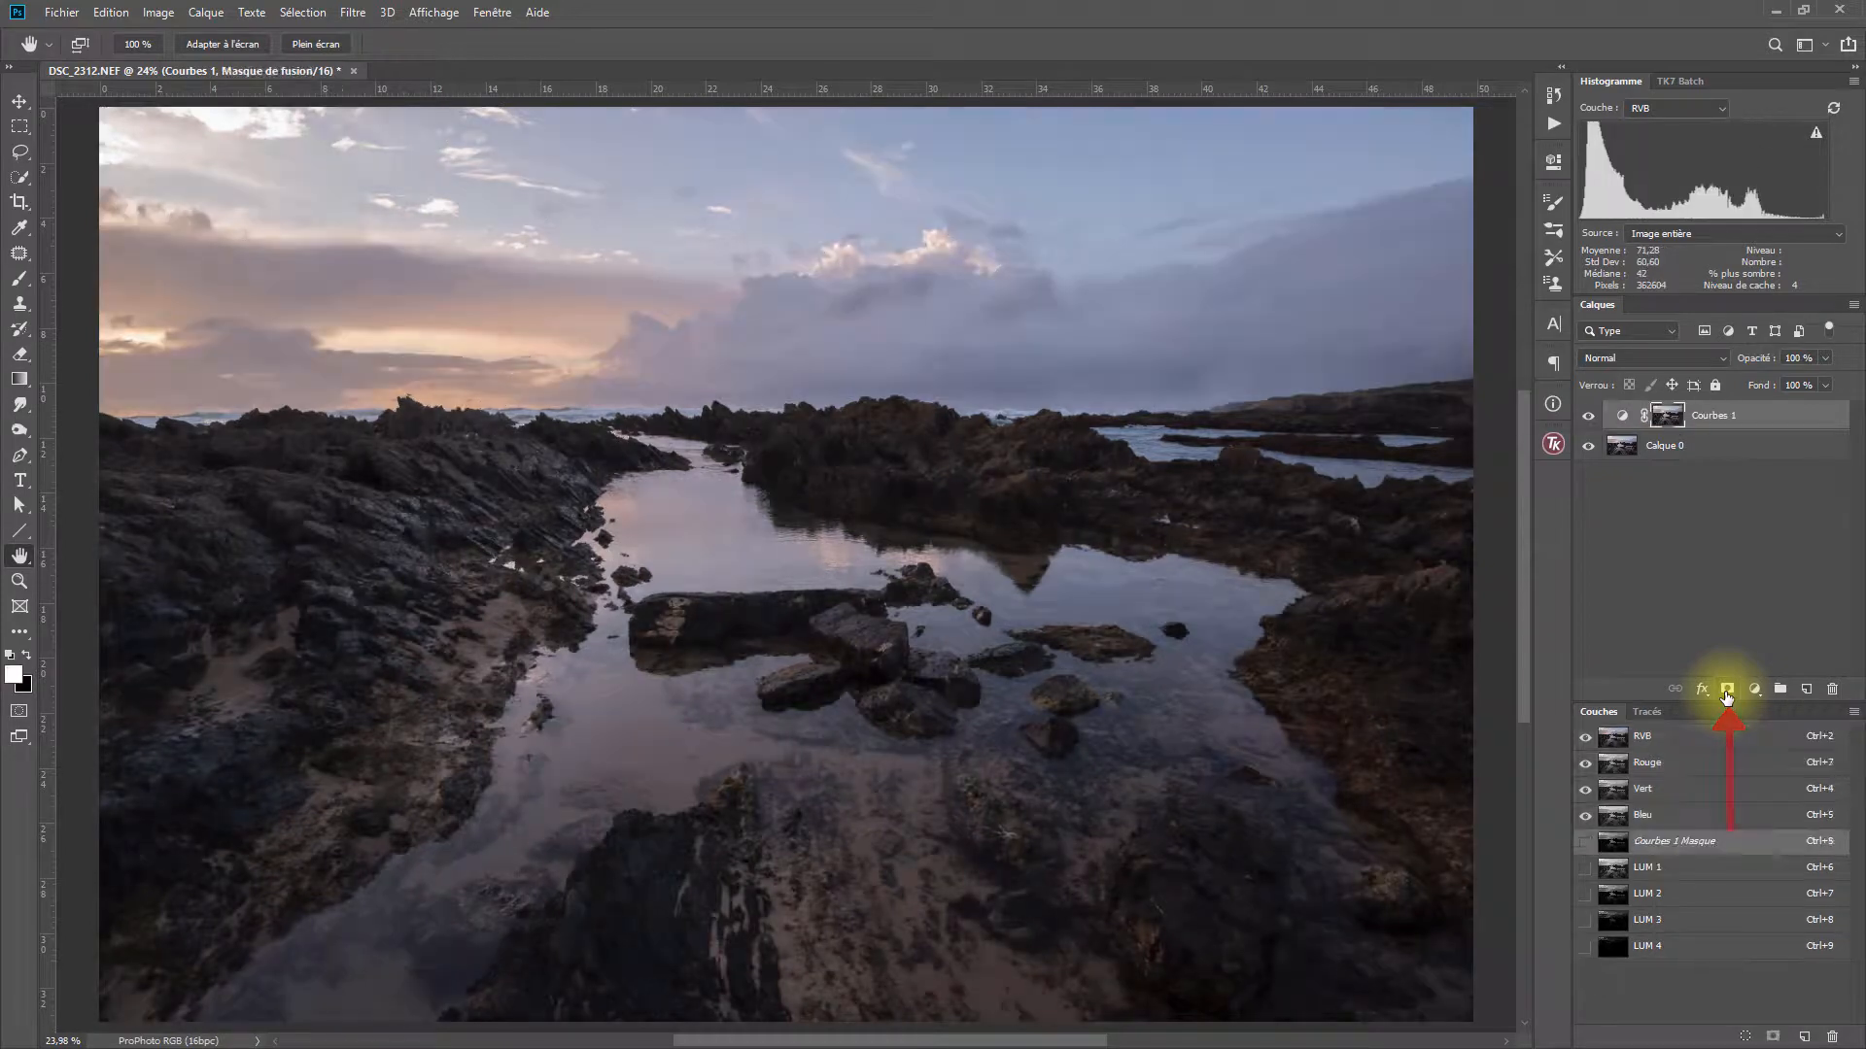
View the Courbes 1 layer's LUM 2 mask on its own, and compare the image with and without the adjustment.
alt+click(1668, 418)
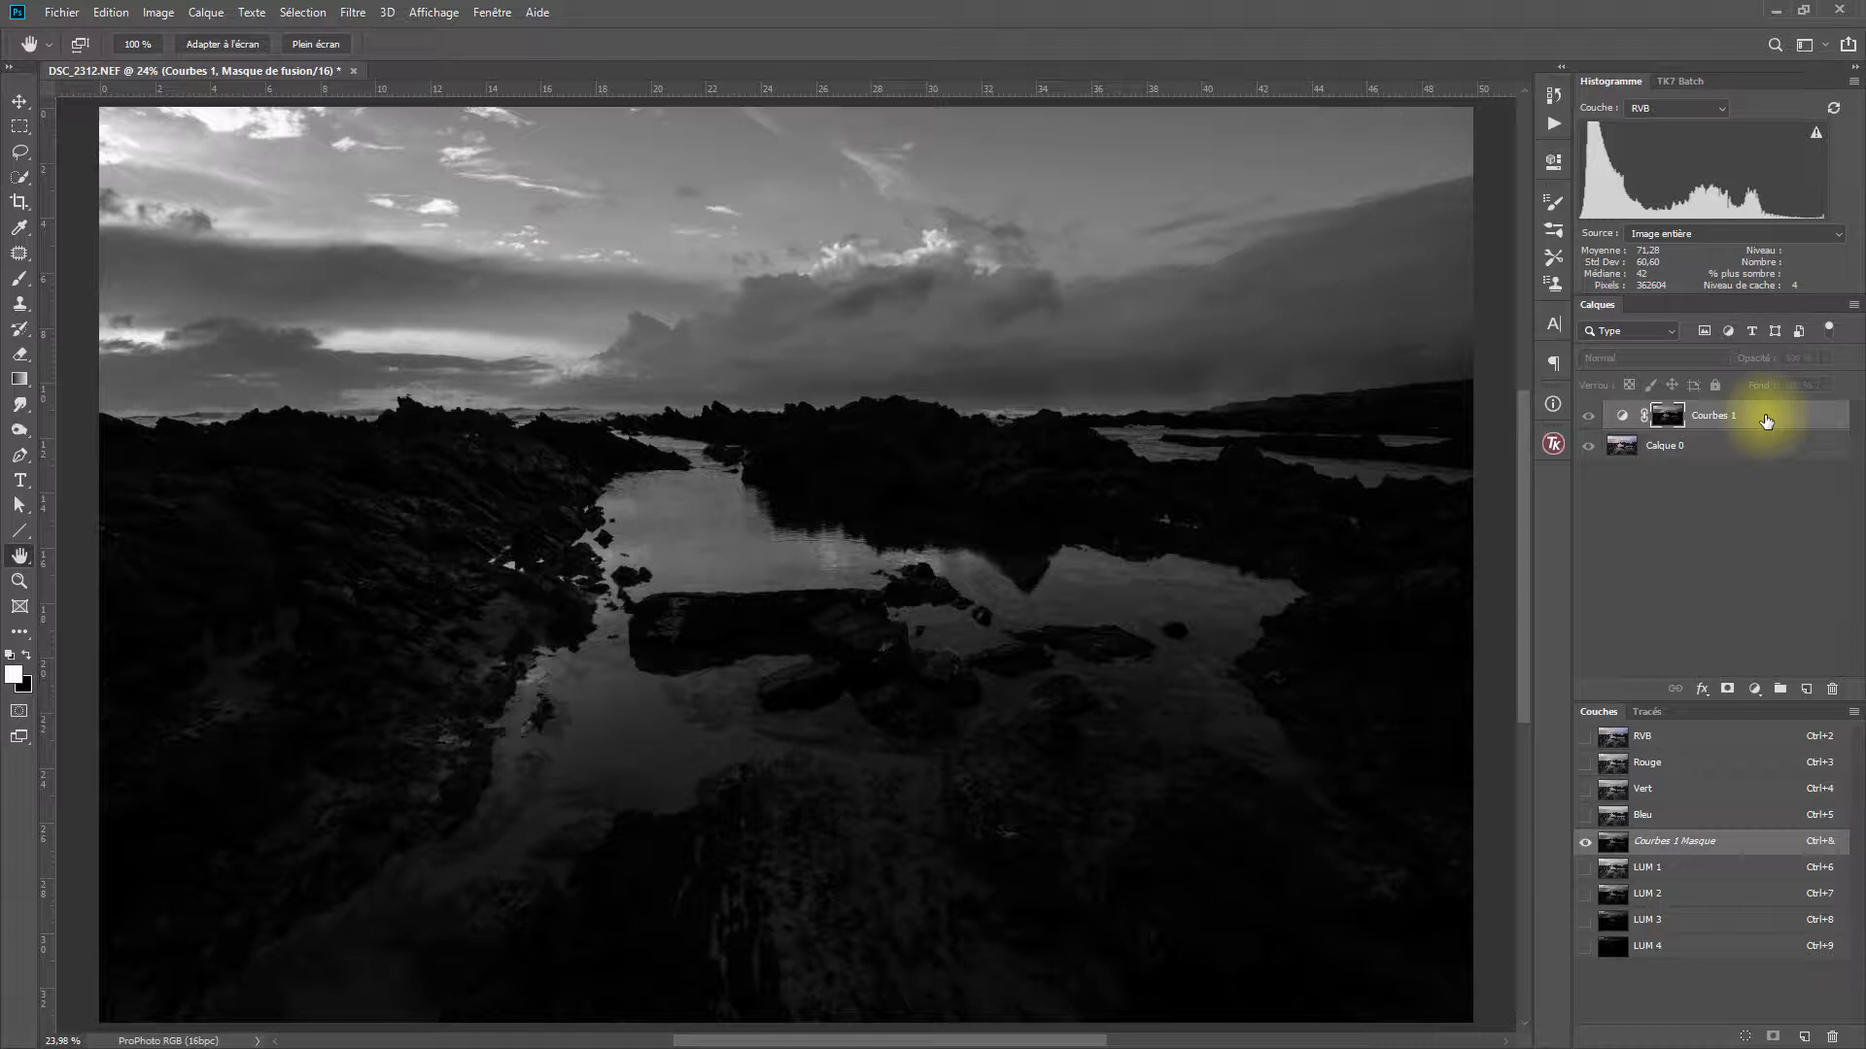
click(1621, 416)
click(1589, 416)
click(1589, 416)
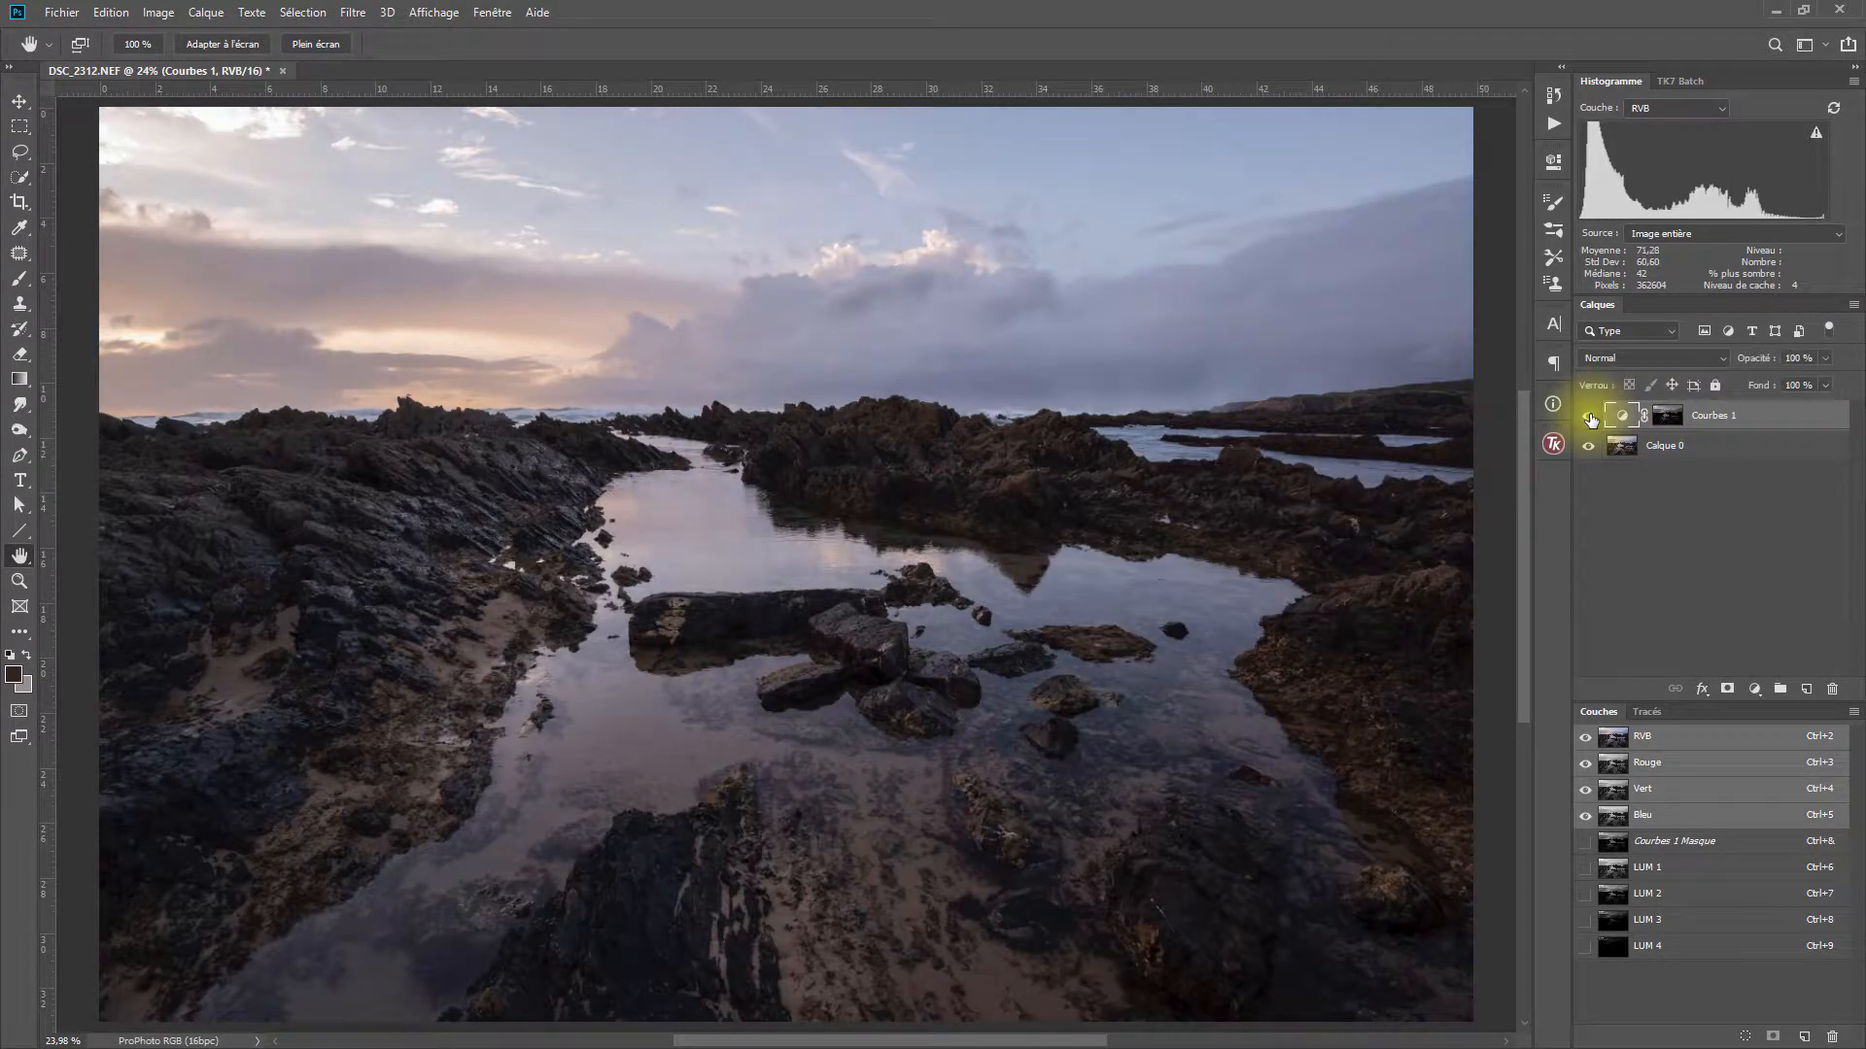
click(1589, 419)
click(1590, 419)
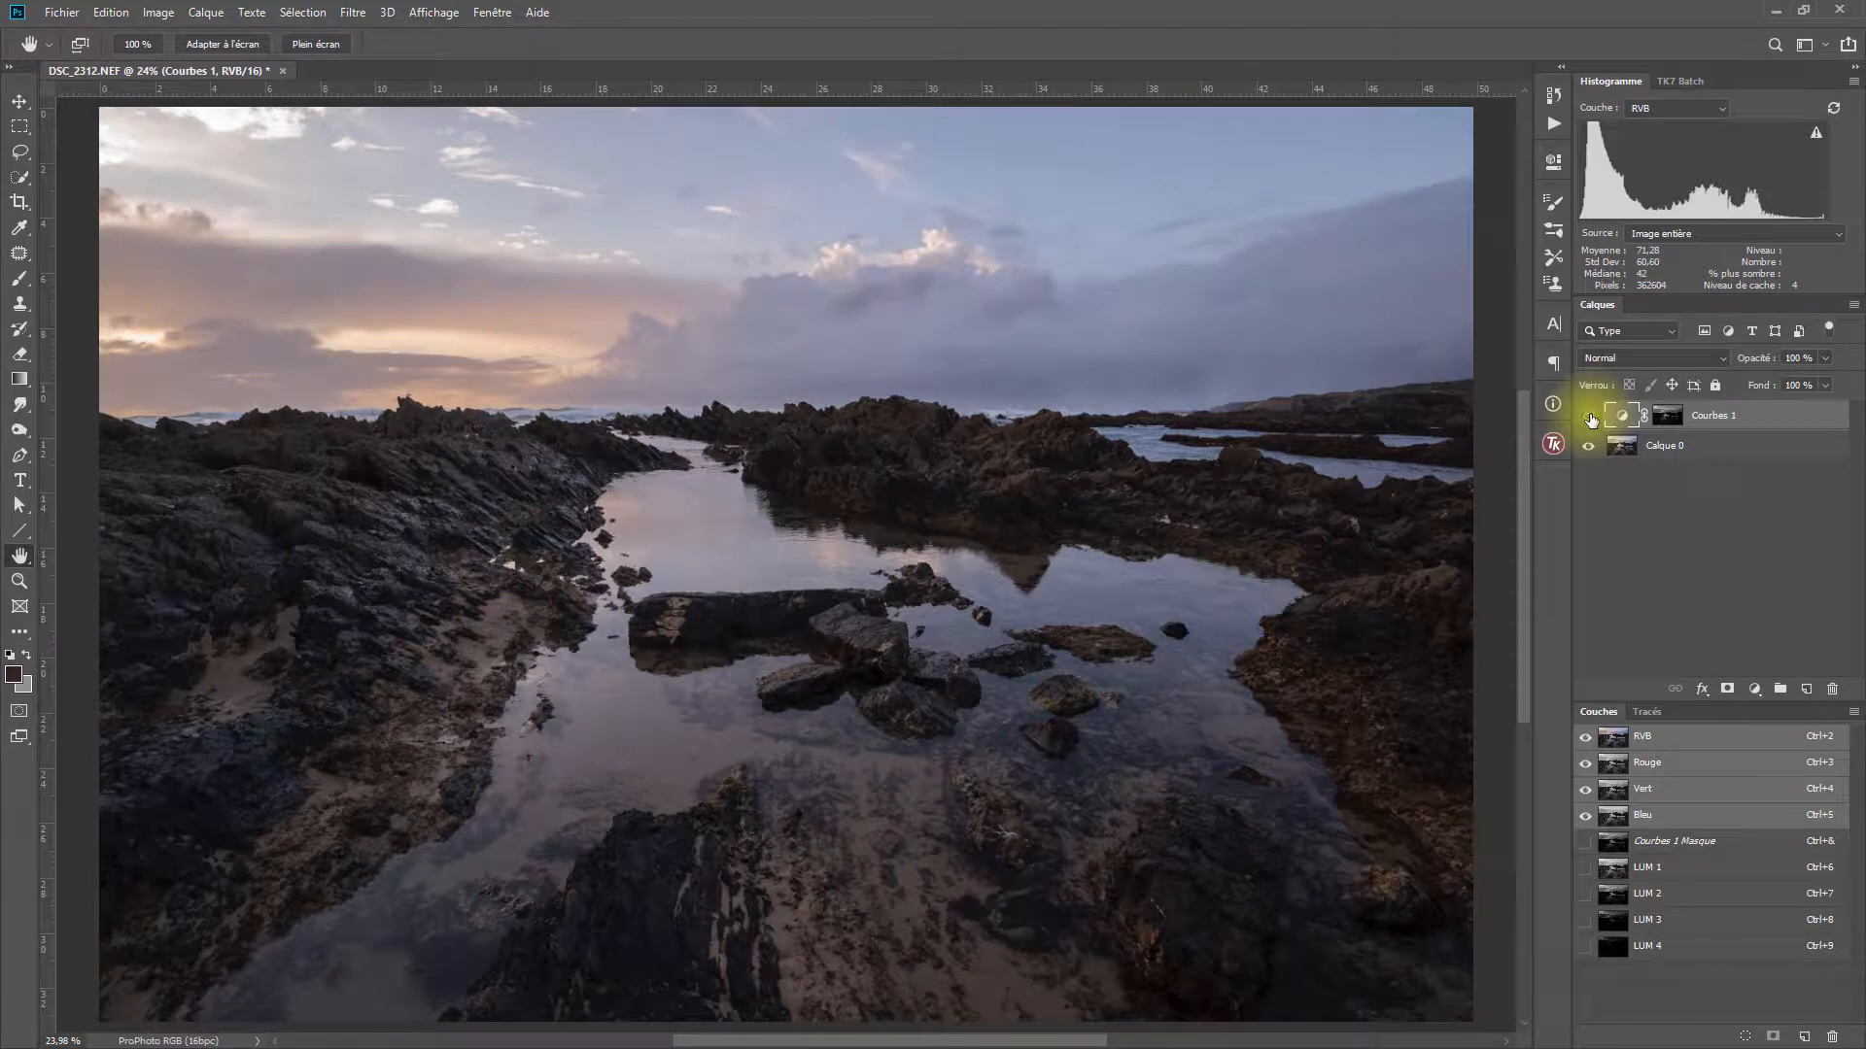
click(1589, 418)
click(1589, 418)
Darken the Courbes 1 adjustment by lowering the curve's midpoint to input 138, output 82.
double_click(1618, 417)
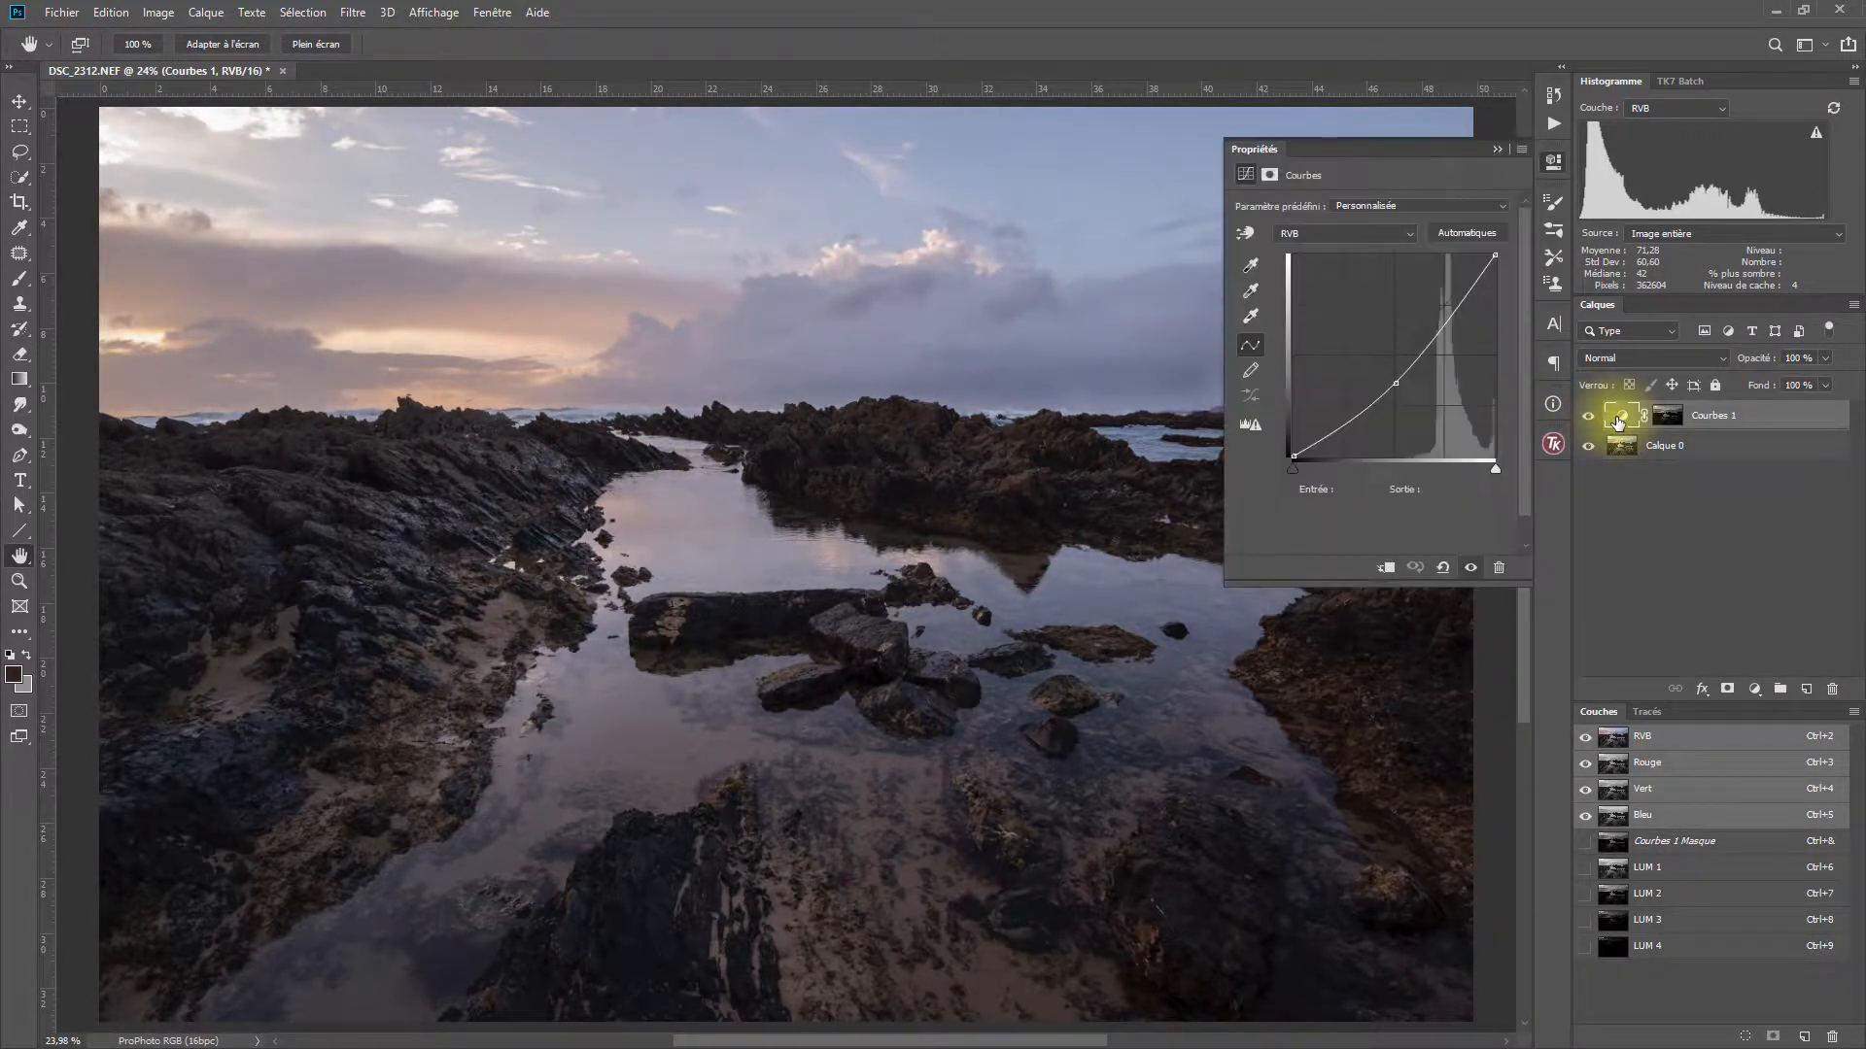
mouse_move(1396, 384)
mouse_down()
mouse_move(1379, 383)
mouse_move(1396, 387)
mouse_up()
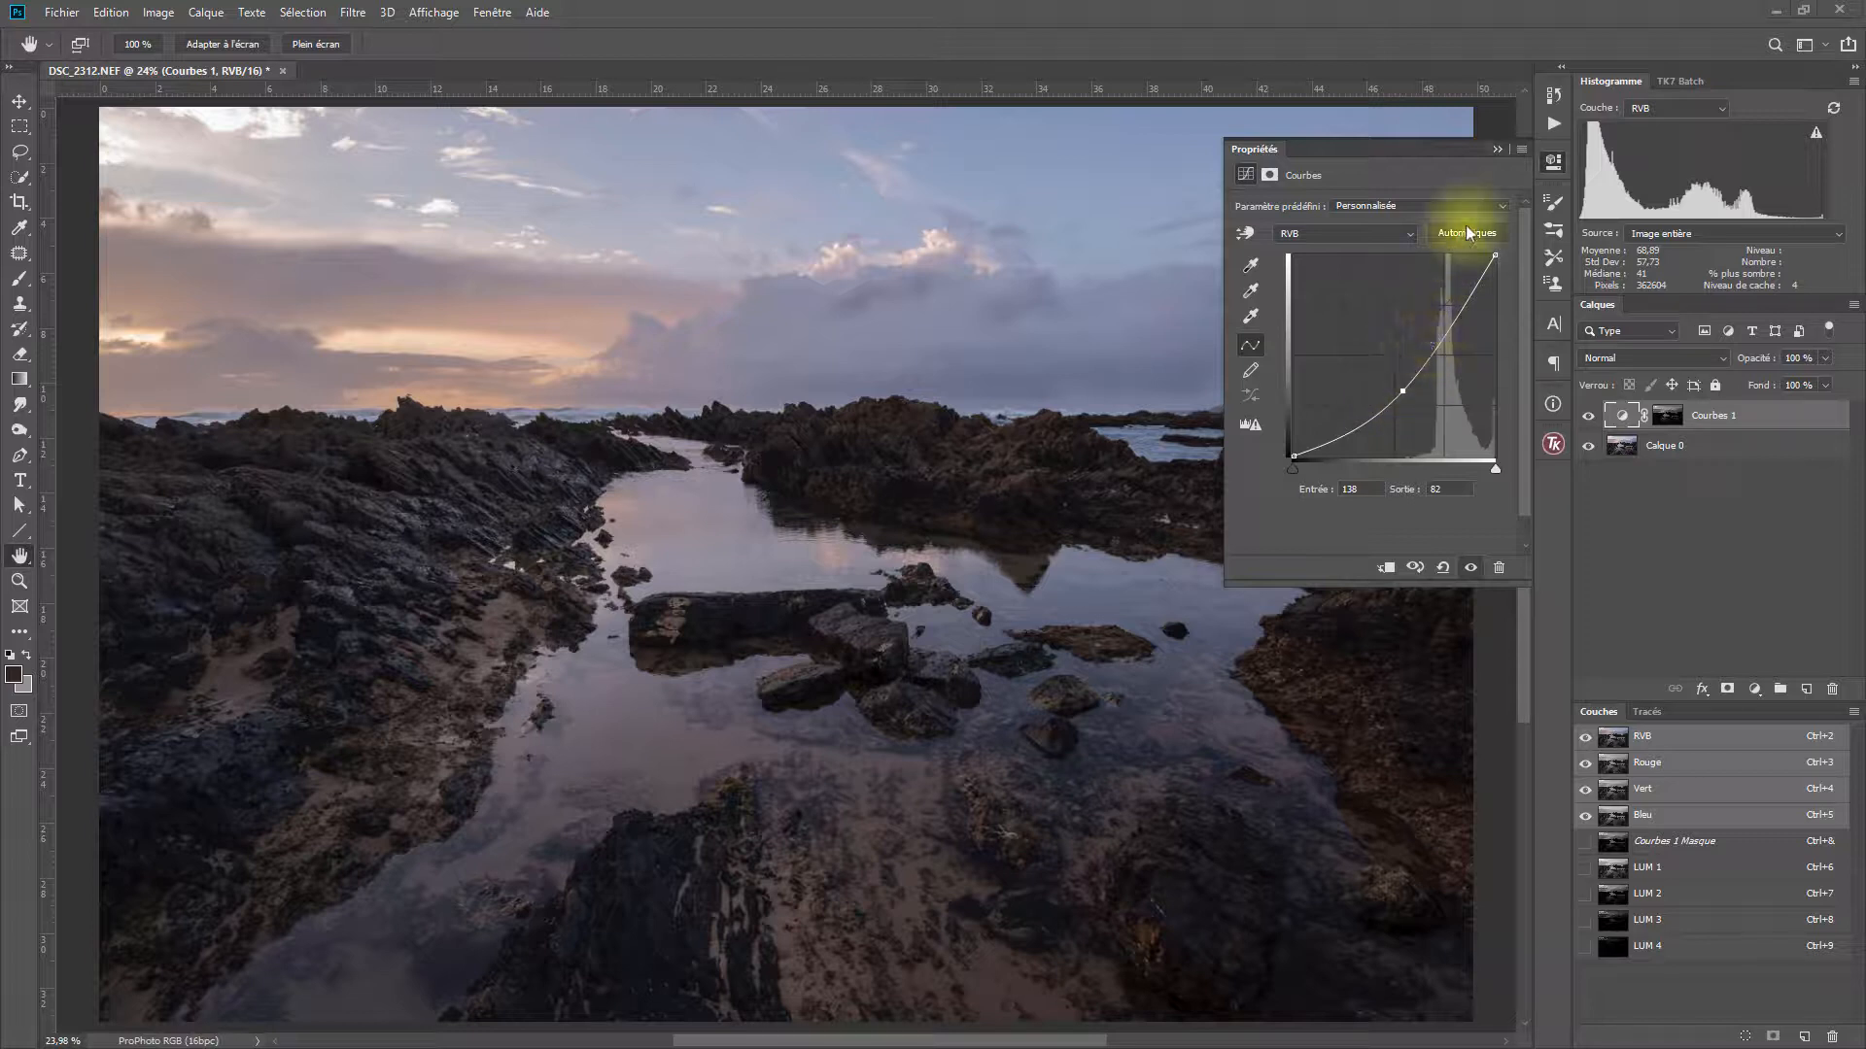
click(1496, 151)
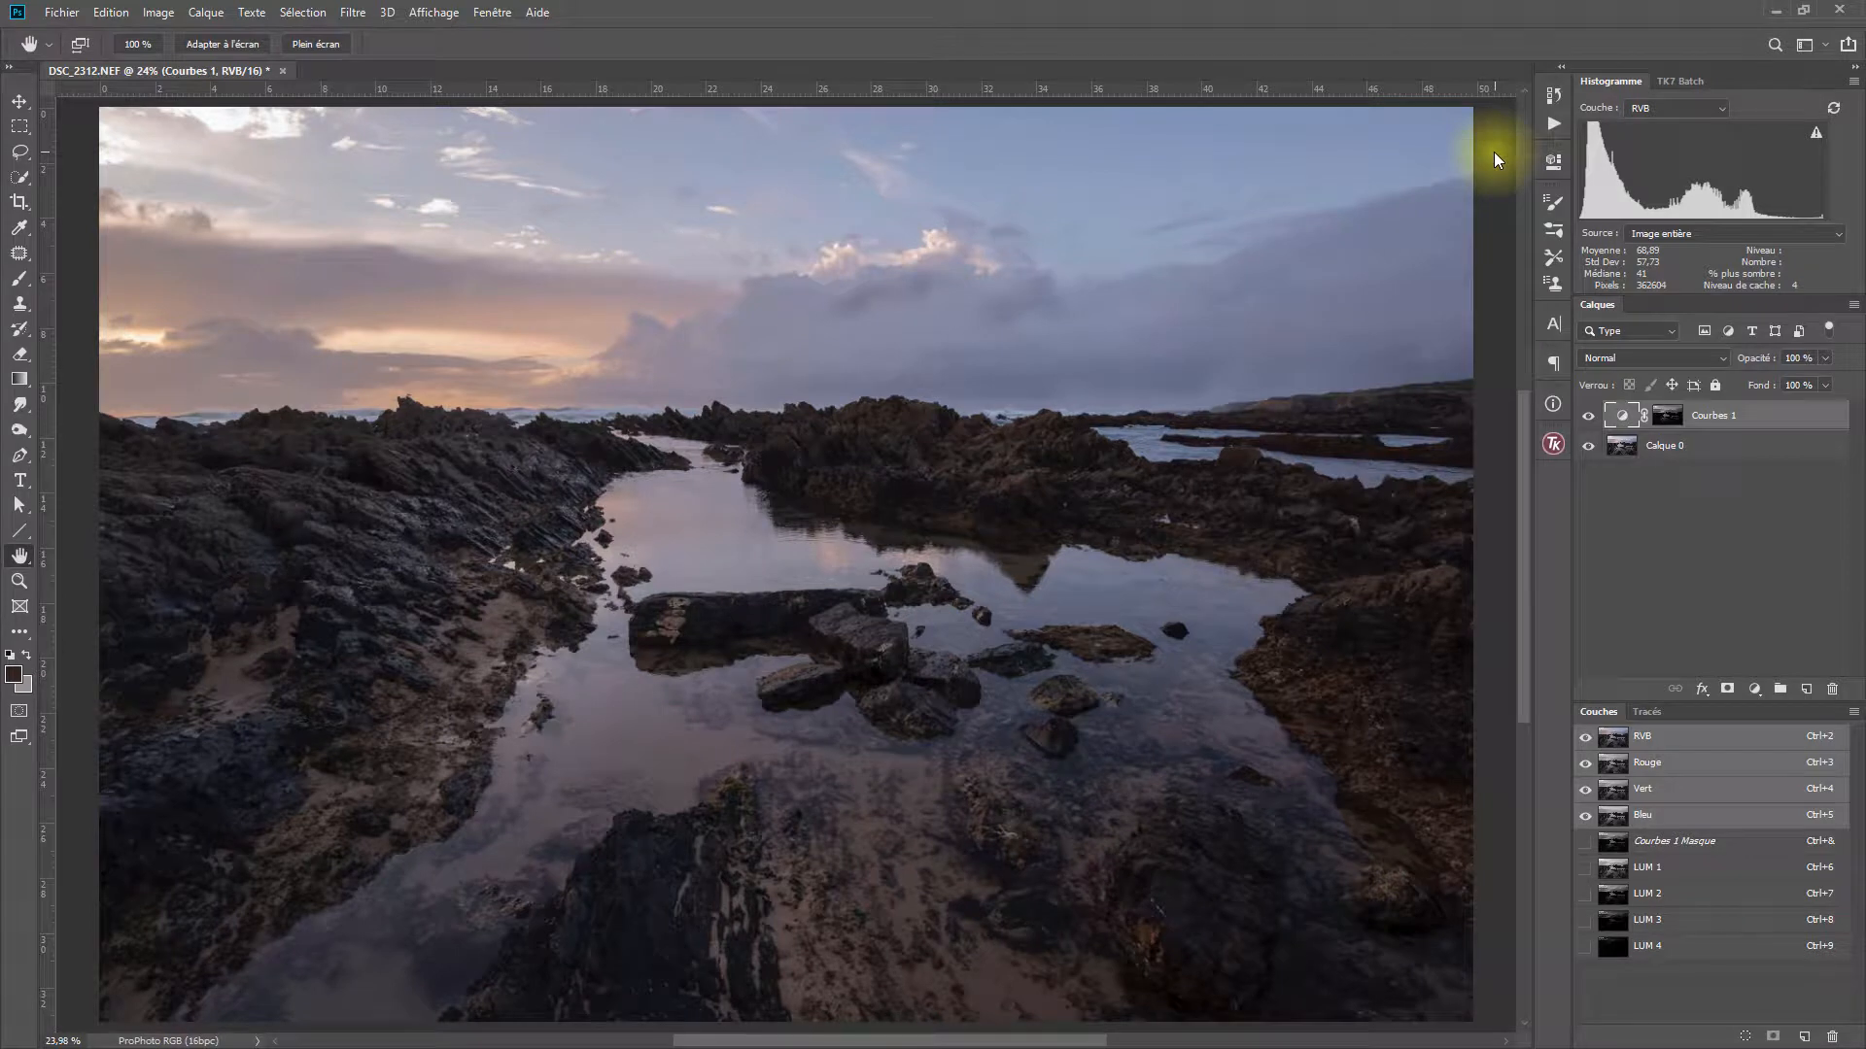
Load the LUM 1 channel as a selection, invert it, and save it as a channel named SOMBRE 1.
ctrl+click(1615, 870)
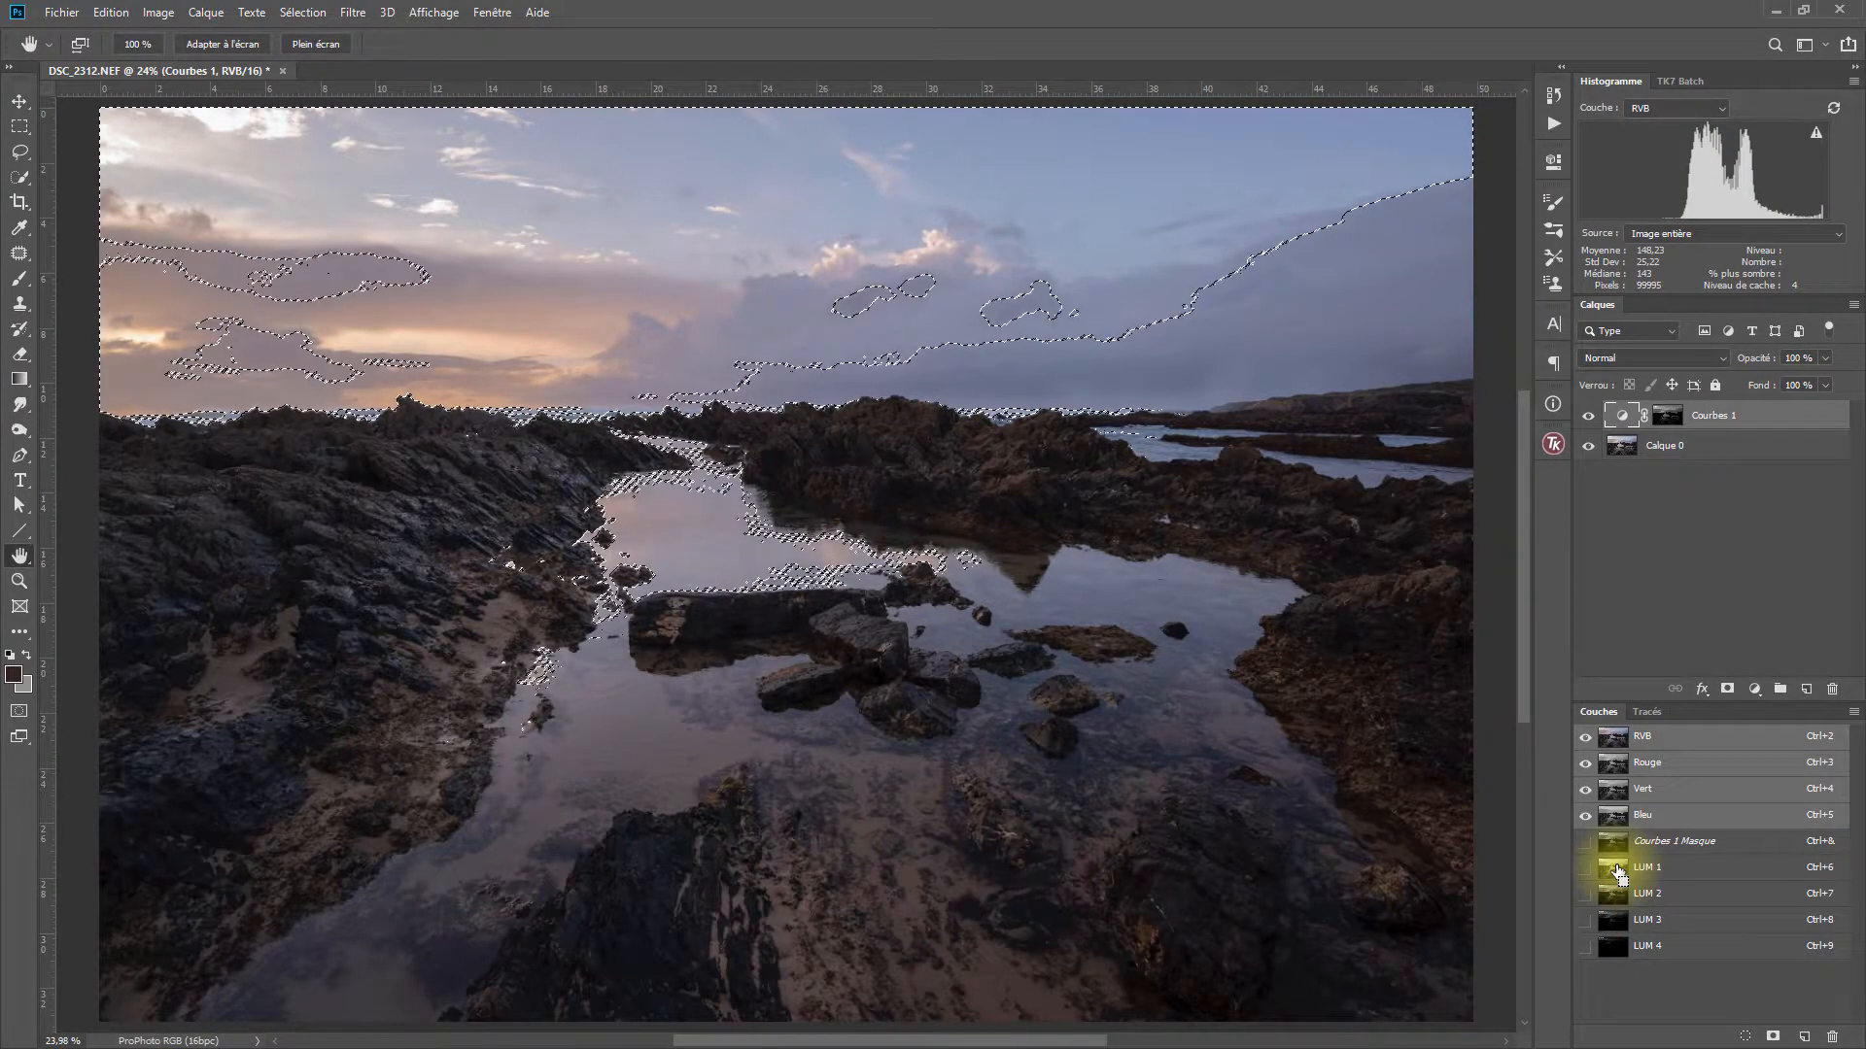
key(ctrl+shift+i)
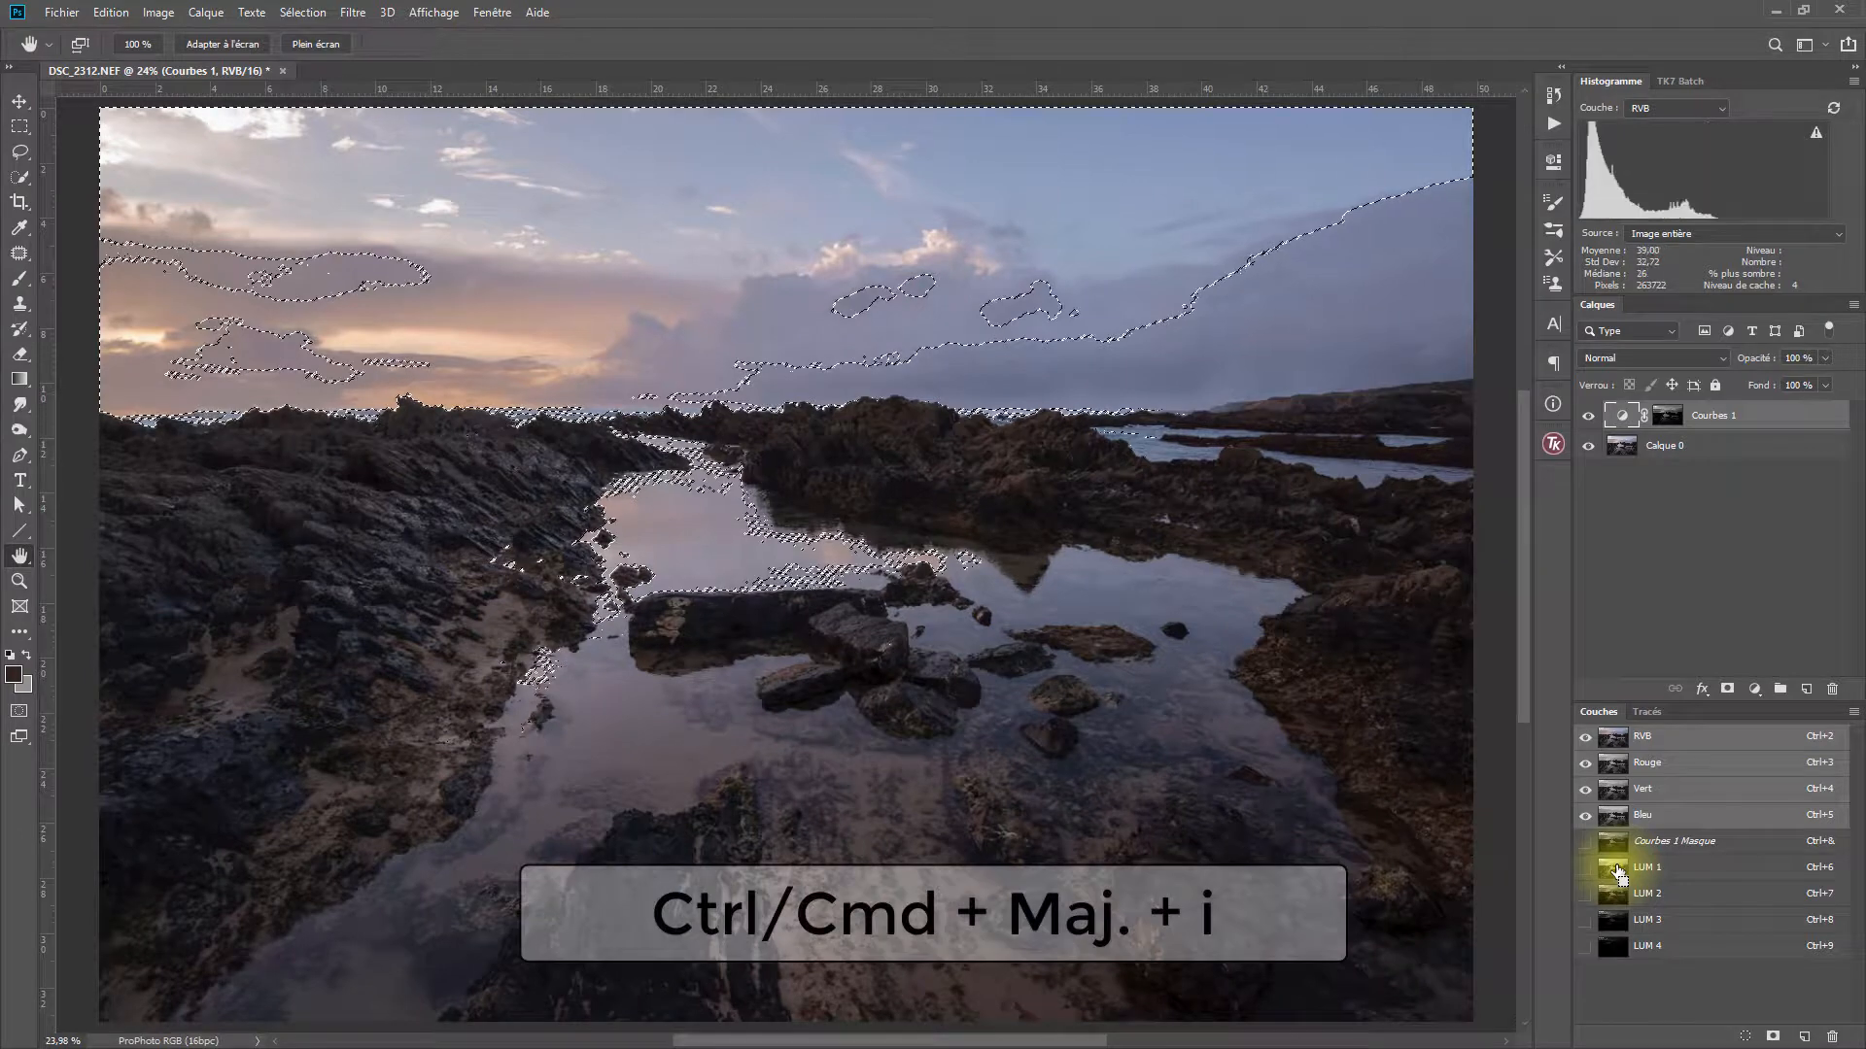
click(1774, 1037)
double_click(1642, 975)
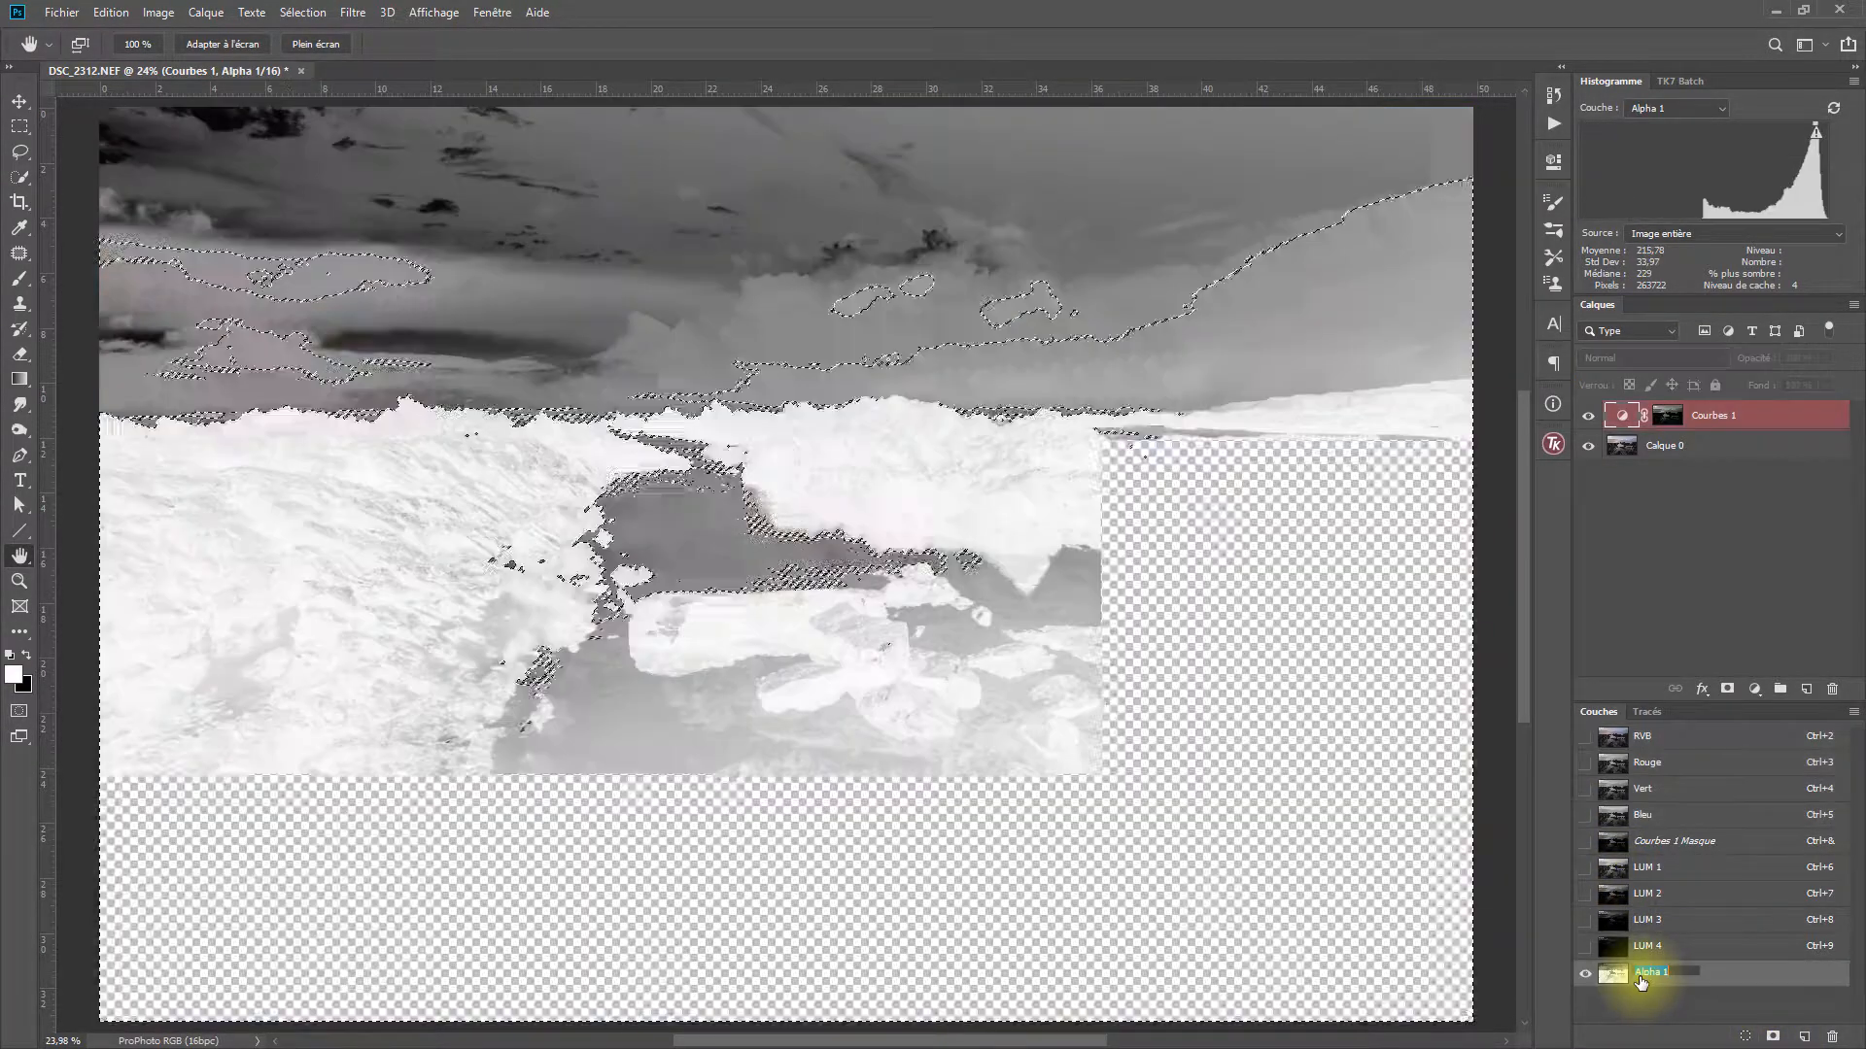
text(SOMBRE)
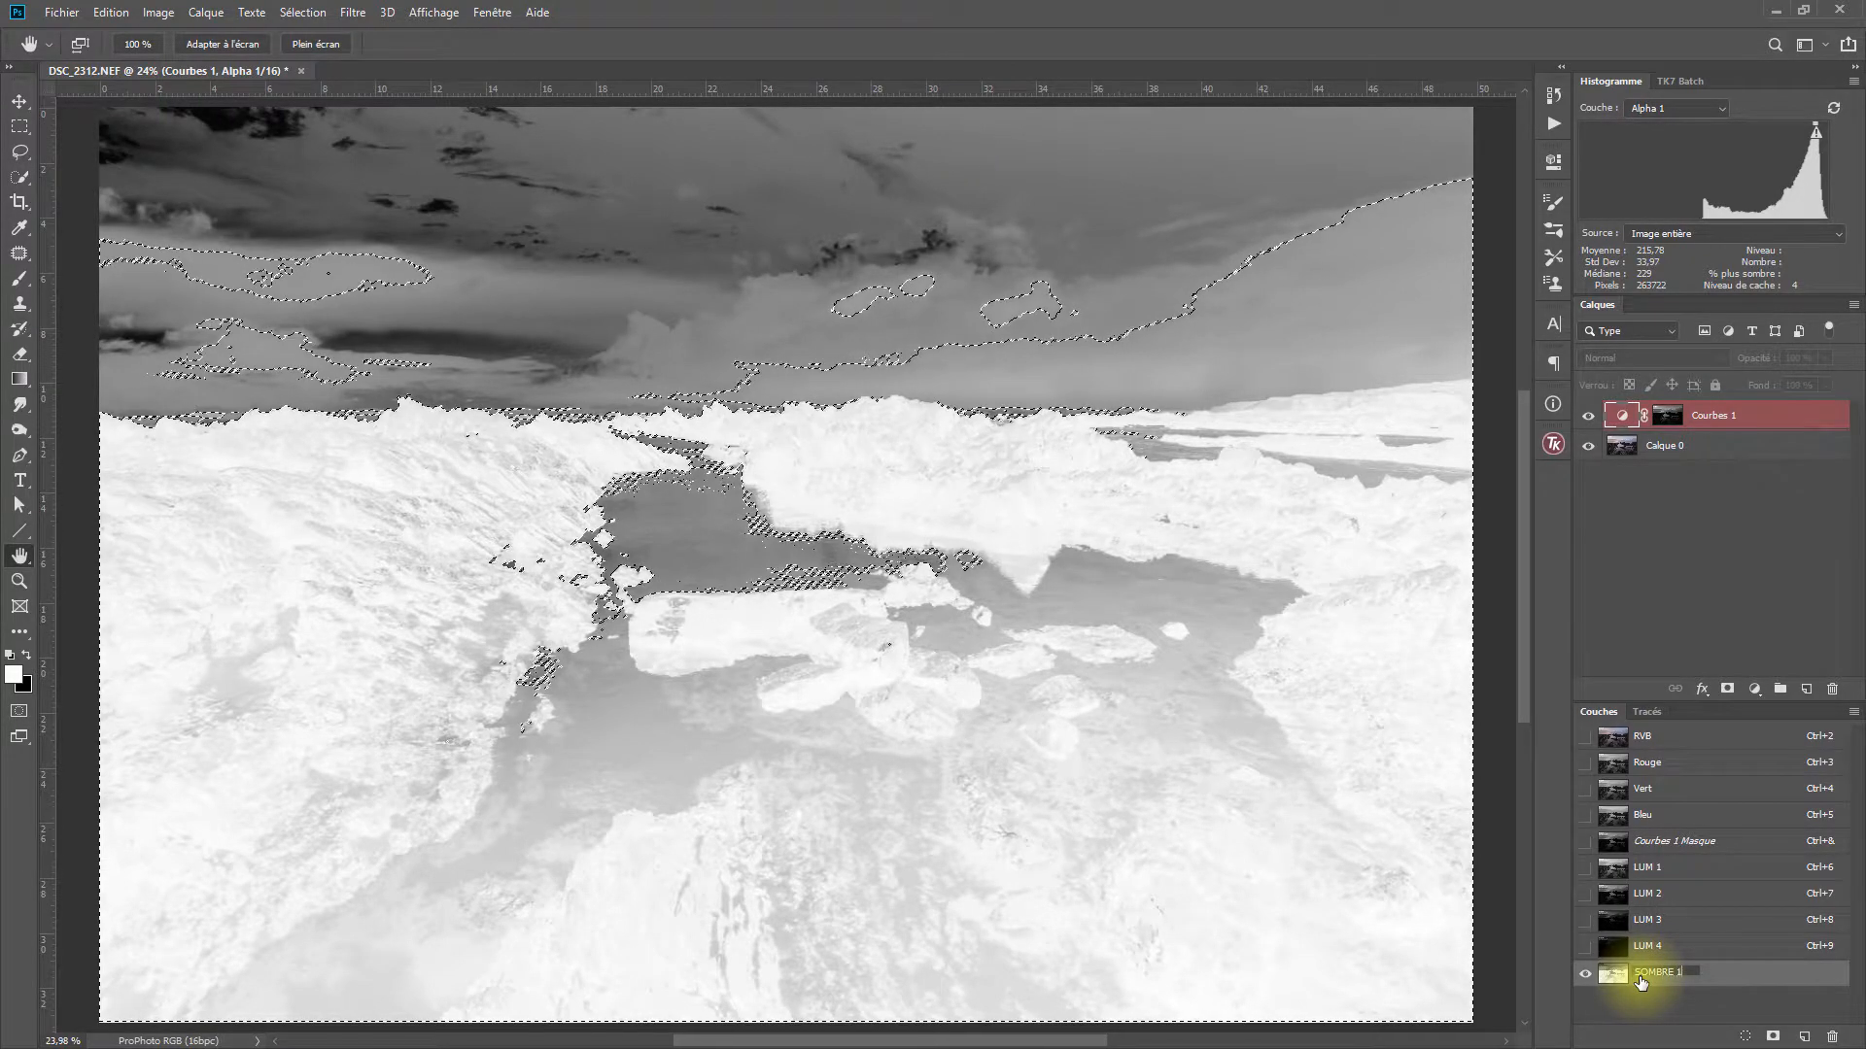
key(Return)
Intersect the selection with the SOMBRE 1 channel and save it as a channel named SOMBRE 2.
ctrl+alt+shift+click(1618, 976)
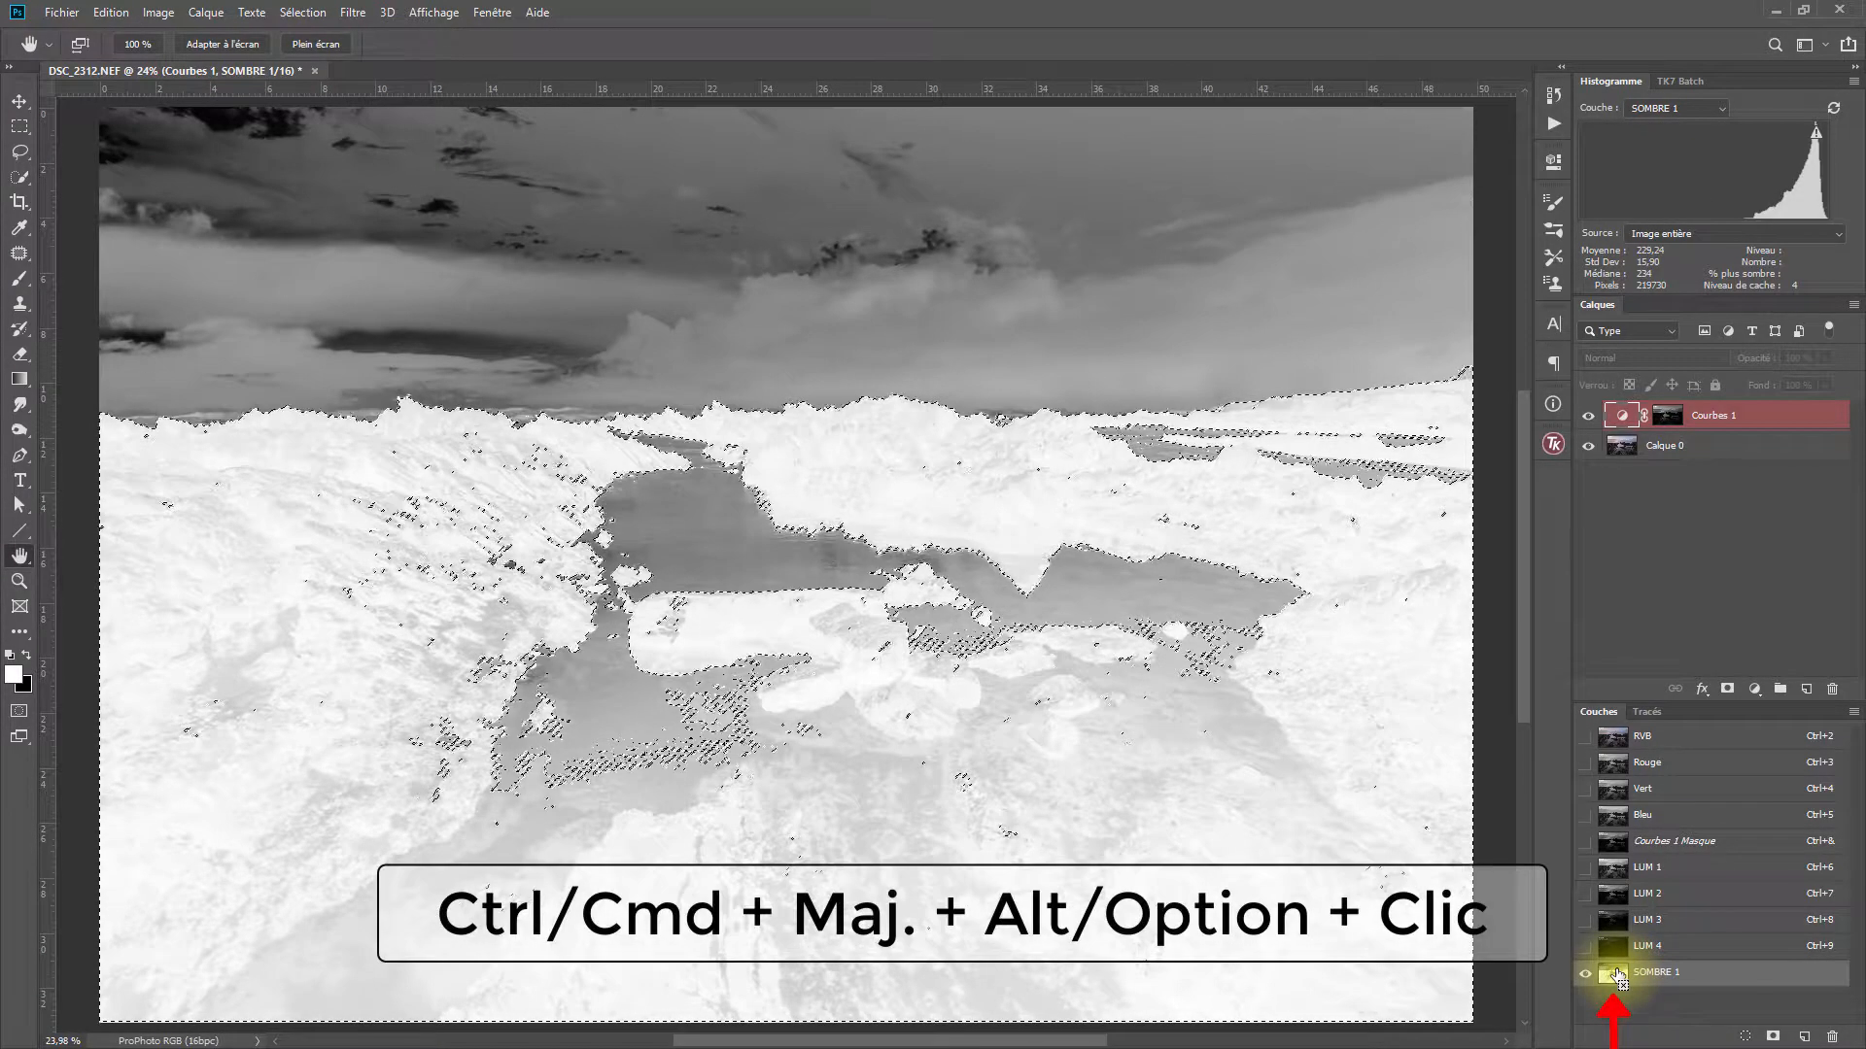
click(1773, 1036)
double_click(1650, 1000)
text(SOMBRE 2)
key(Return)
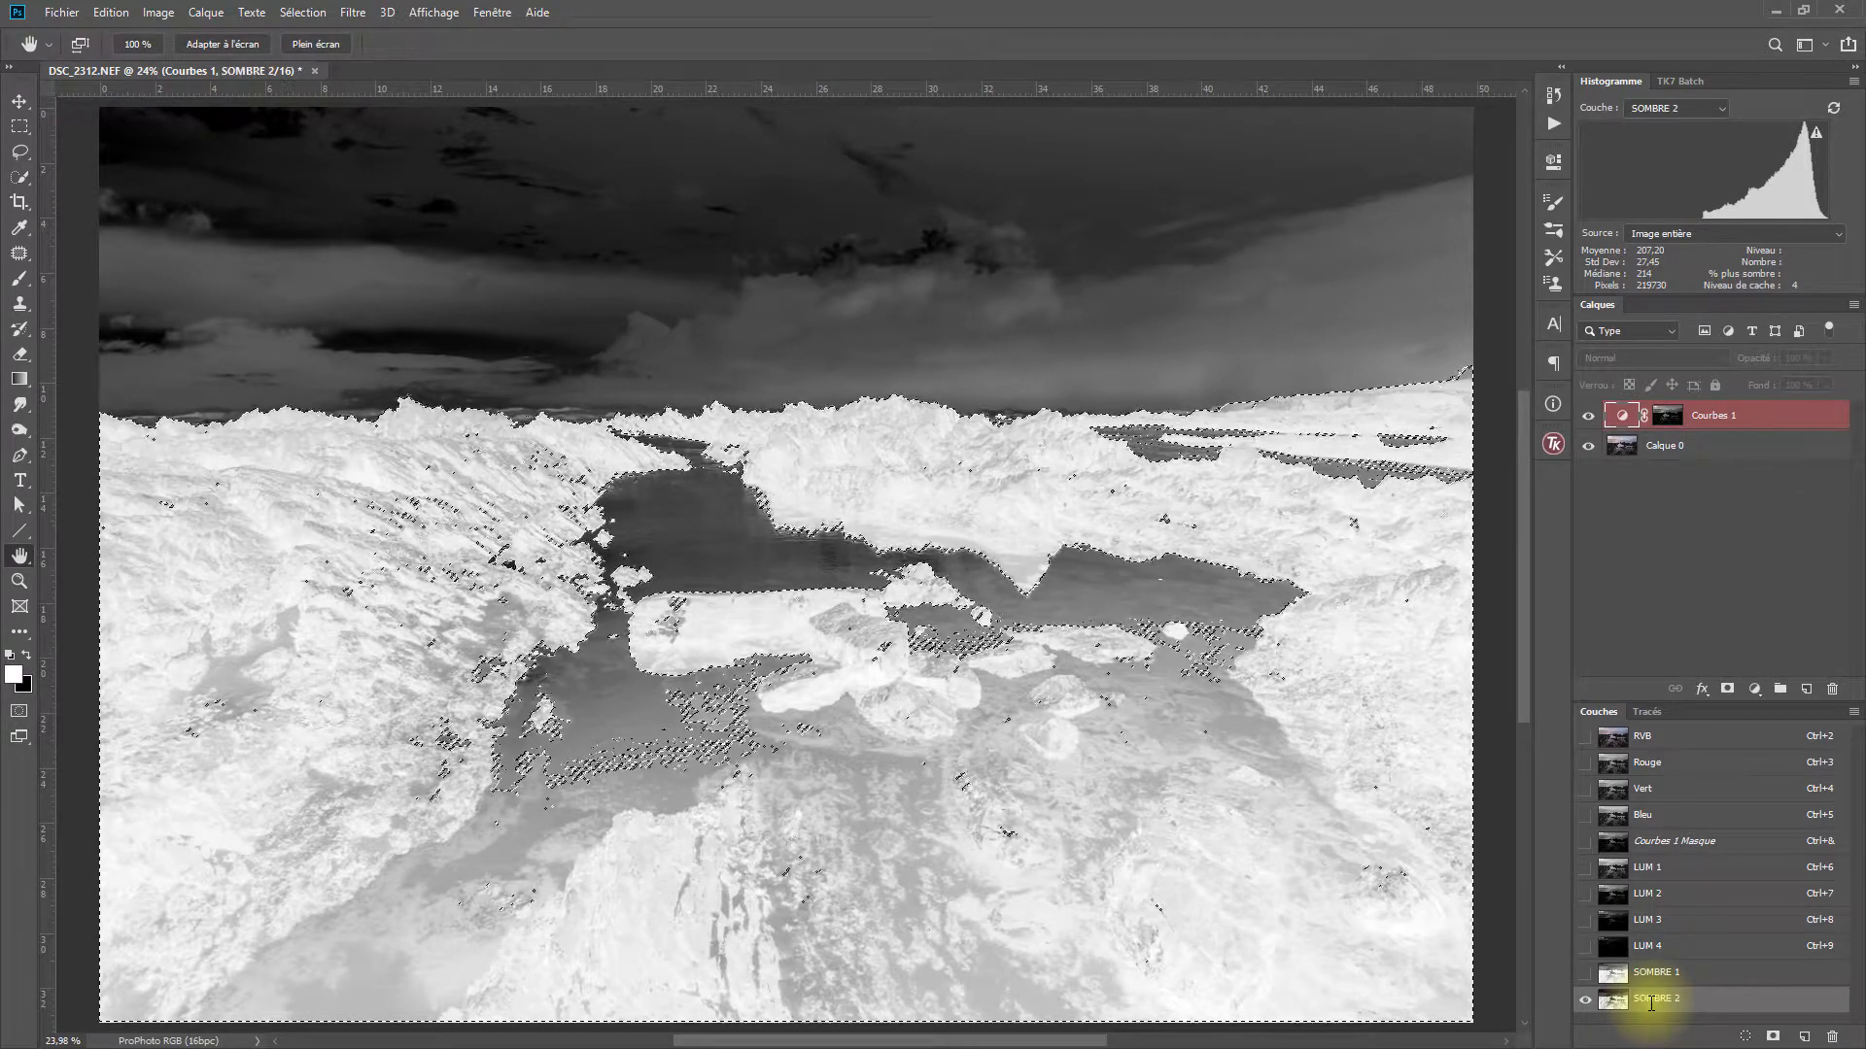
Build channels SOMBRE 3 and SOMBRE 4 by intersecting the selection with the latest SOMBRE channel and saving it each time.
ctrl+alt+shift+click(1613, 1000)
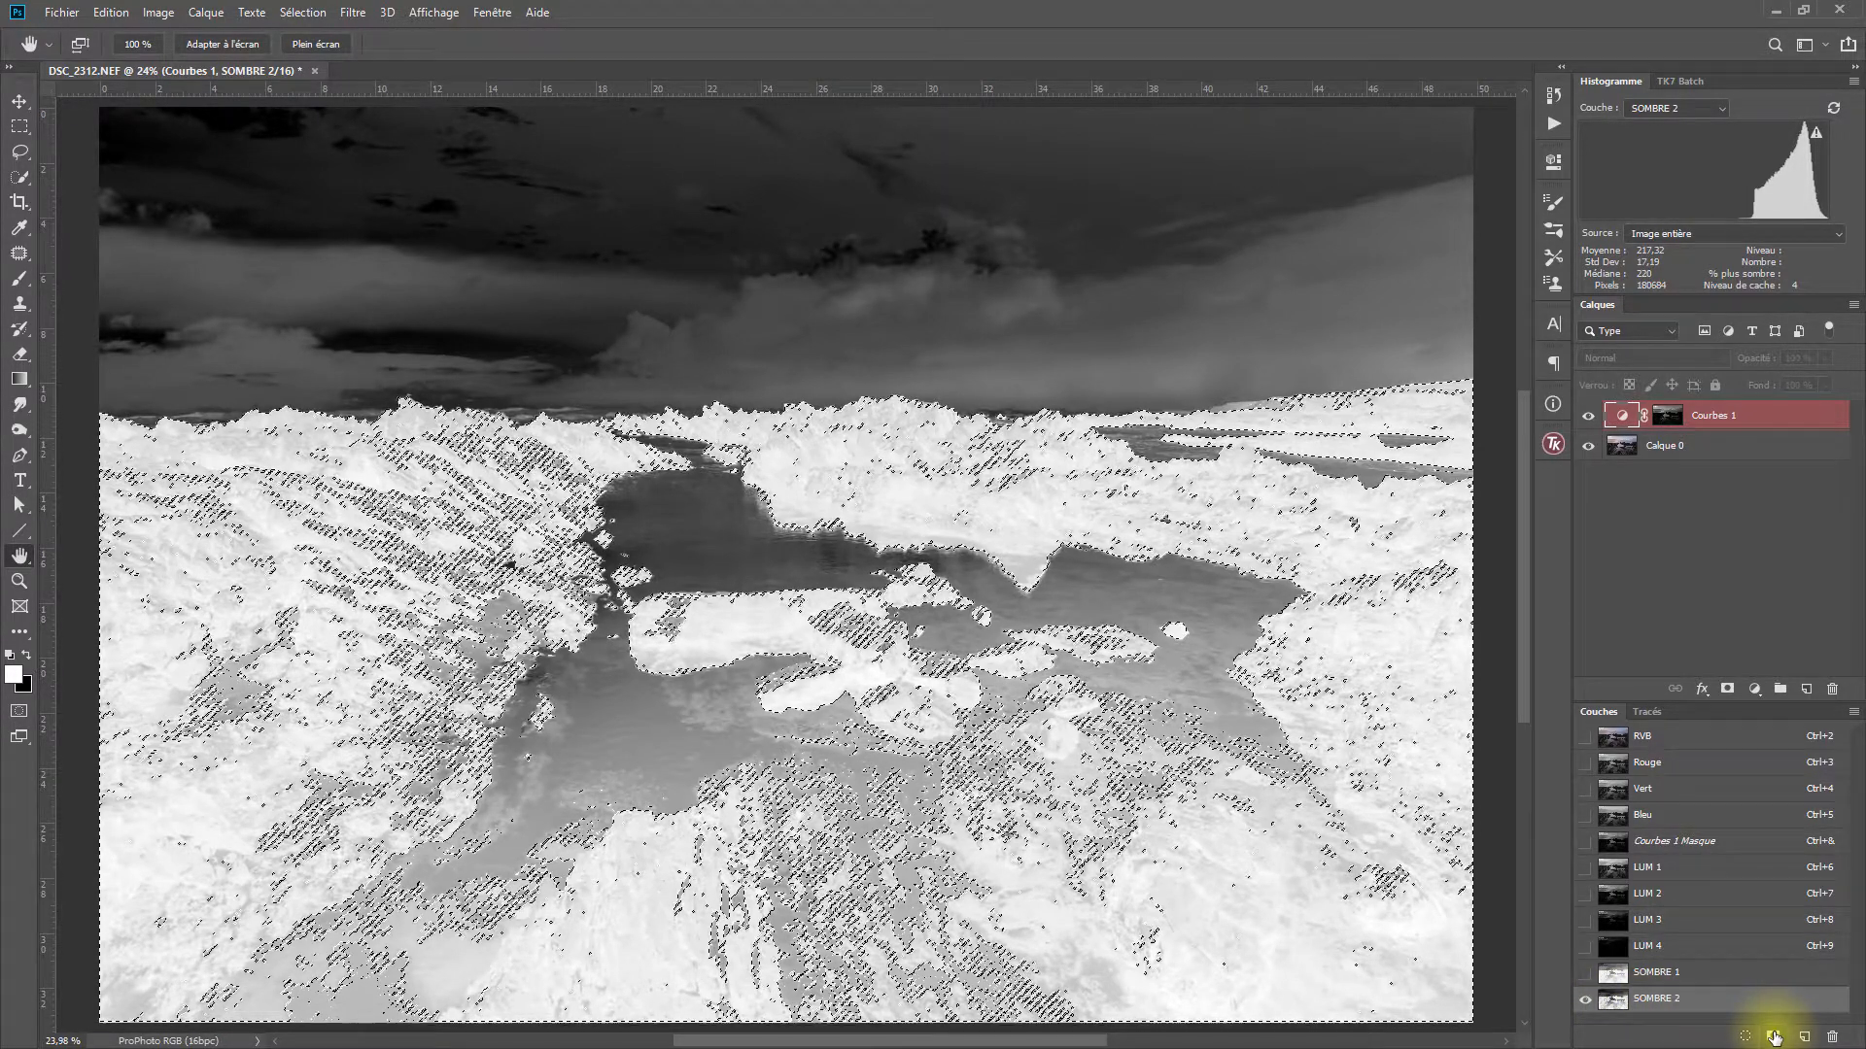
click(1773, 1036)
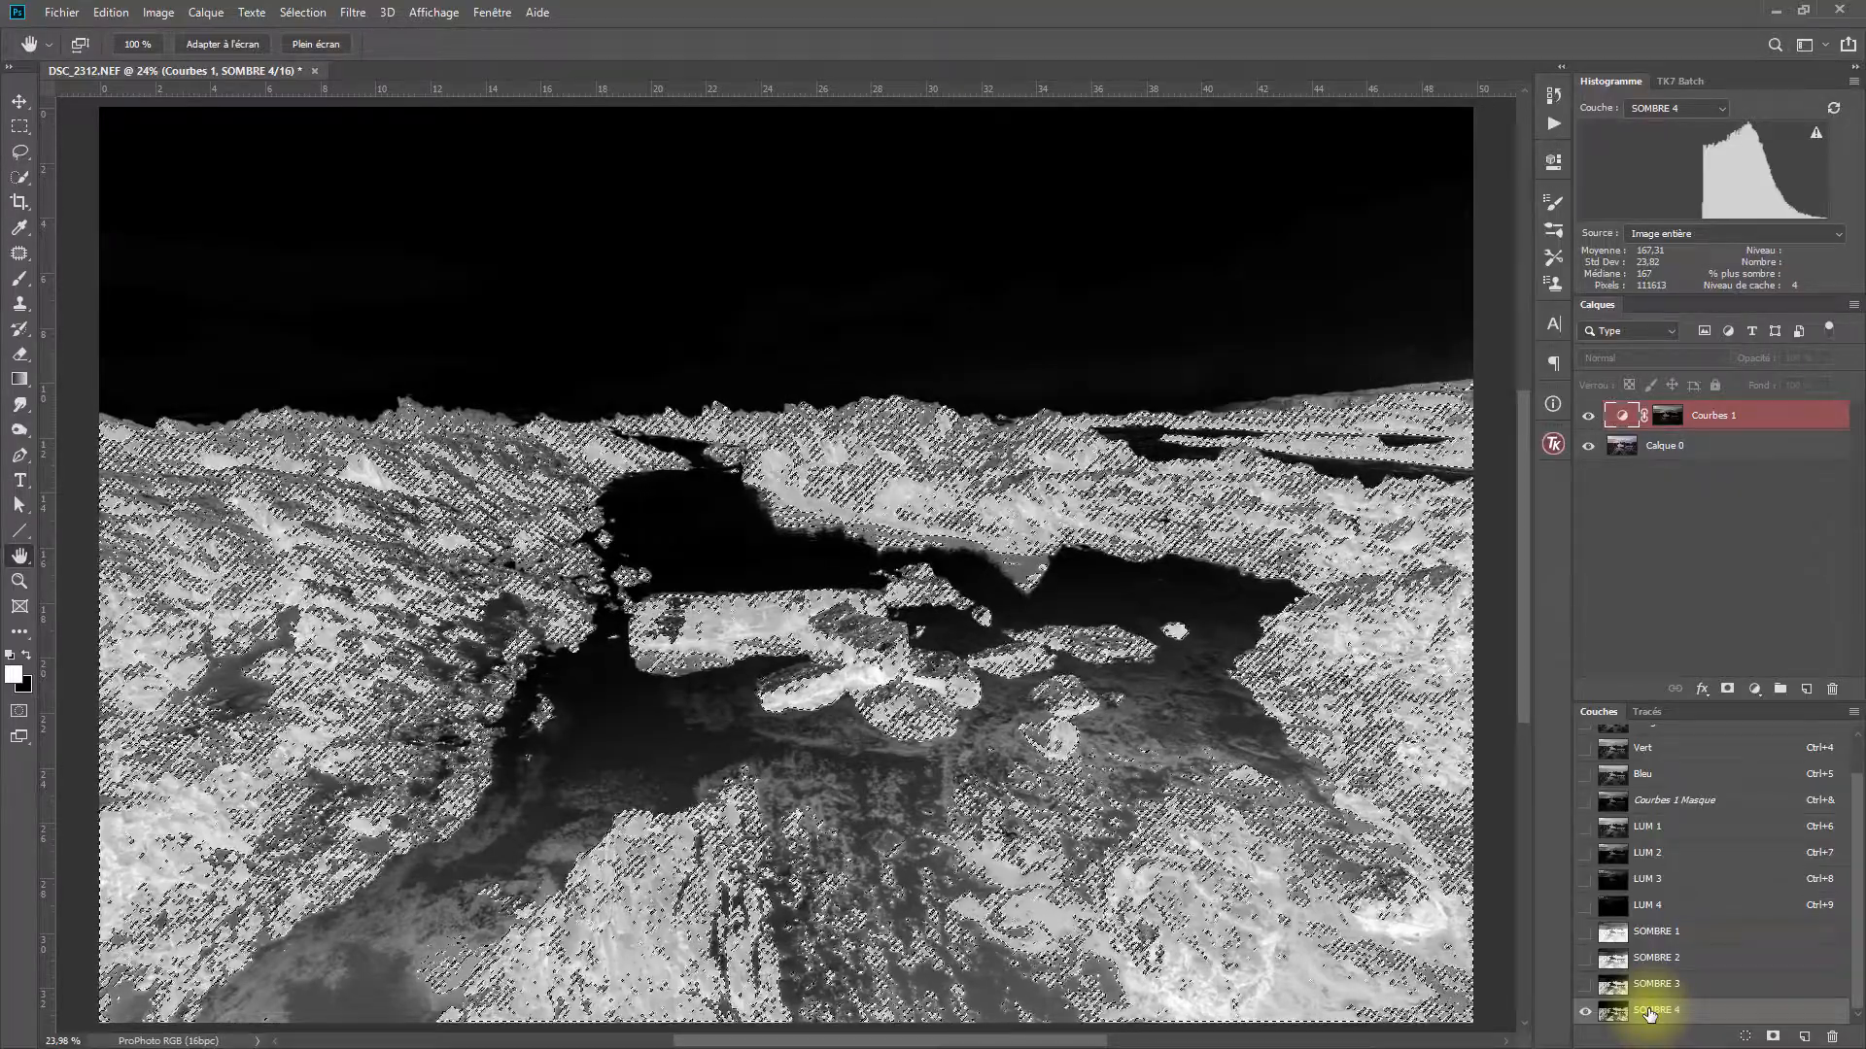
Intersect the selection with the SOMBRE 4 channel and save it as a channel named SOMBRE 5.
ctrl+alt+shift+click(1618, 1012)
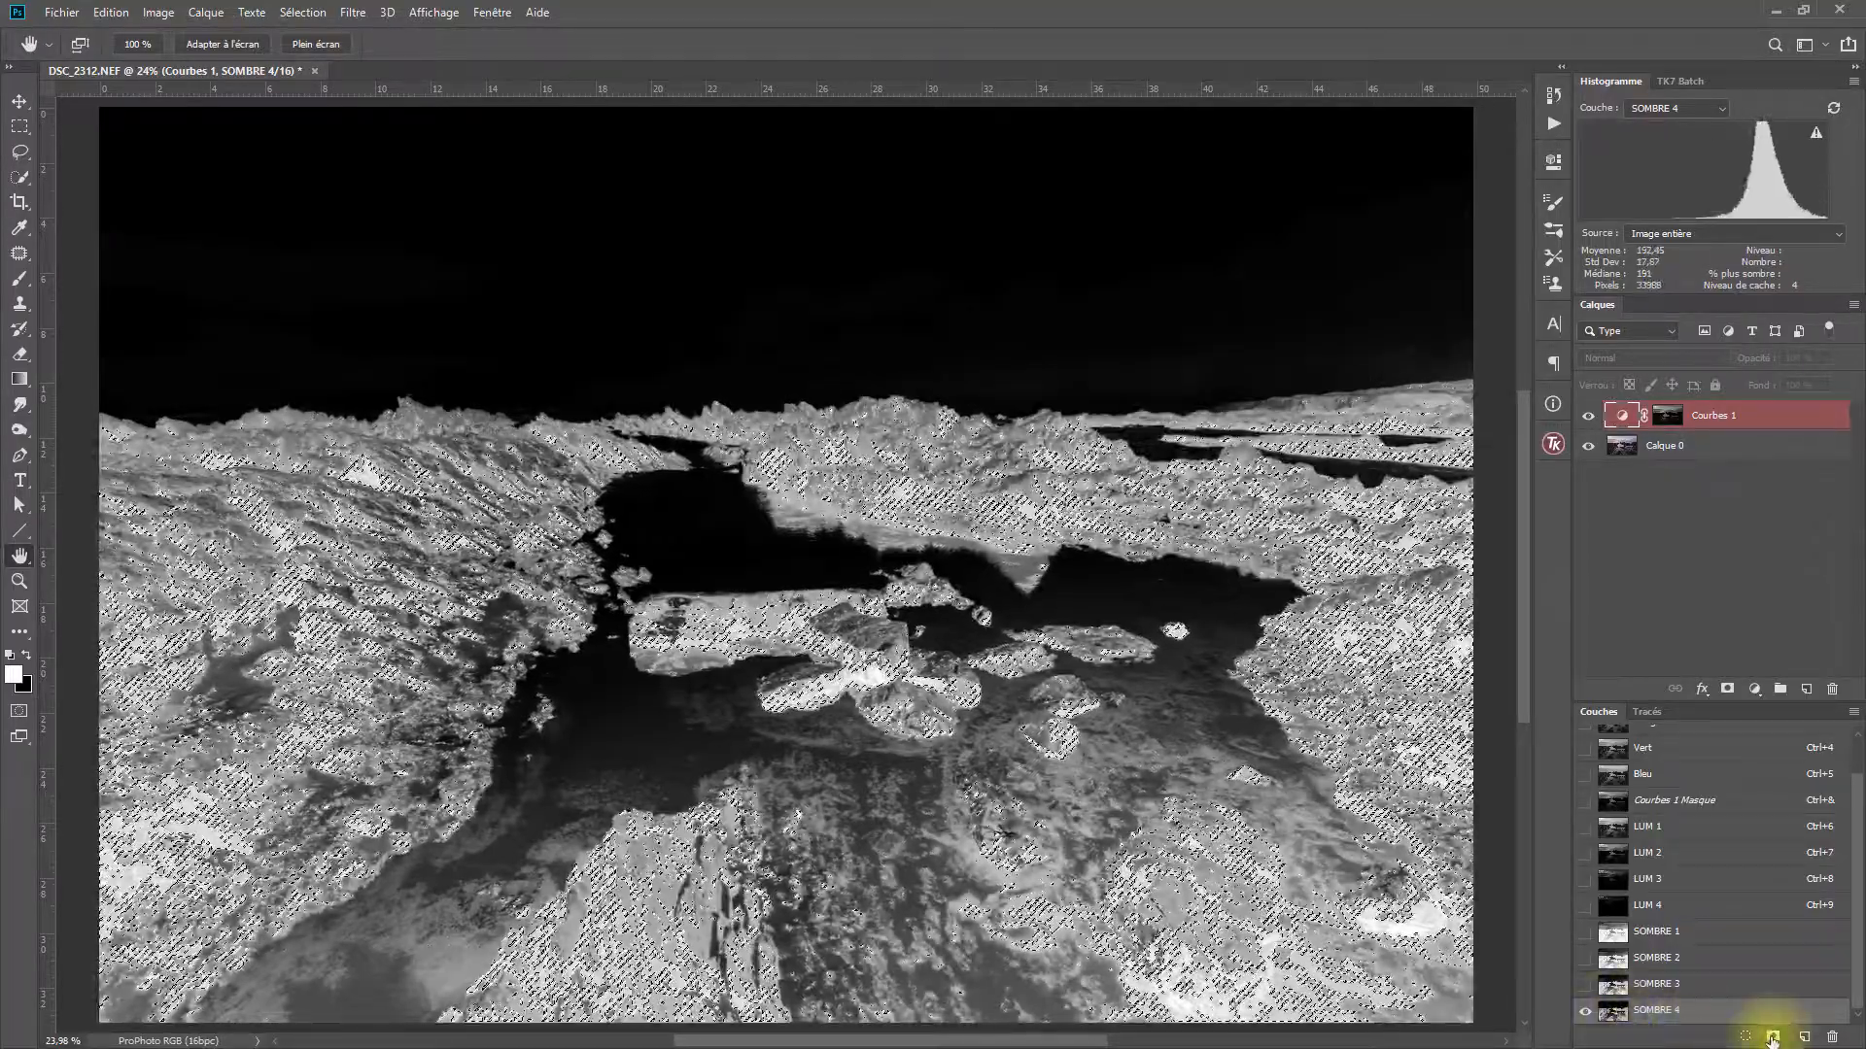
click(1771, 1038)
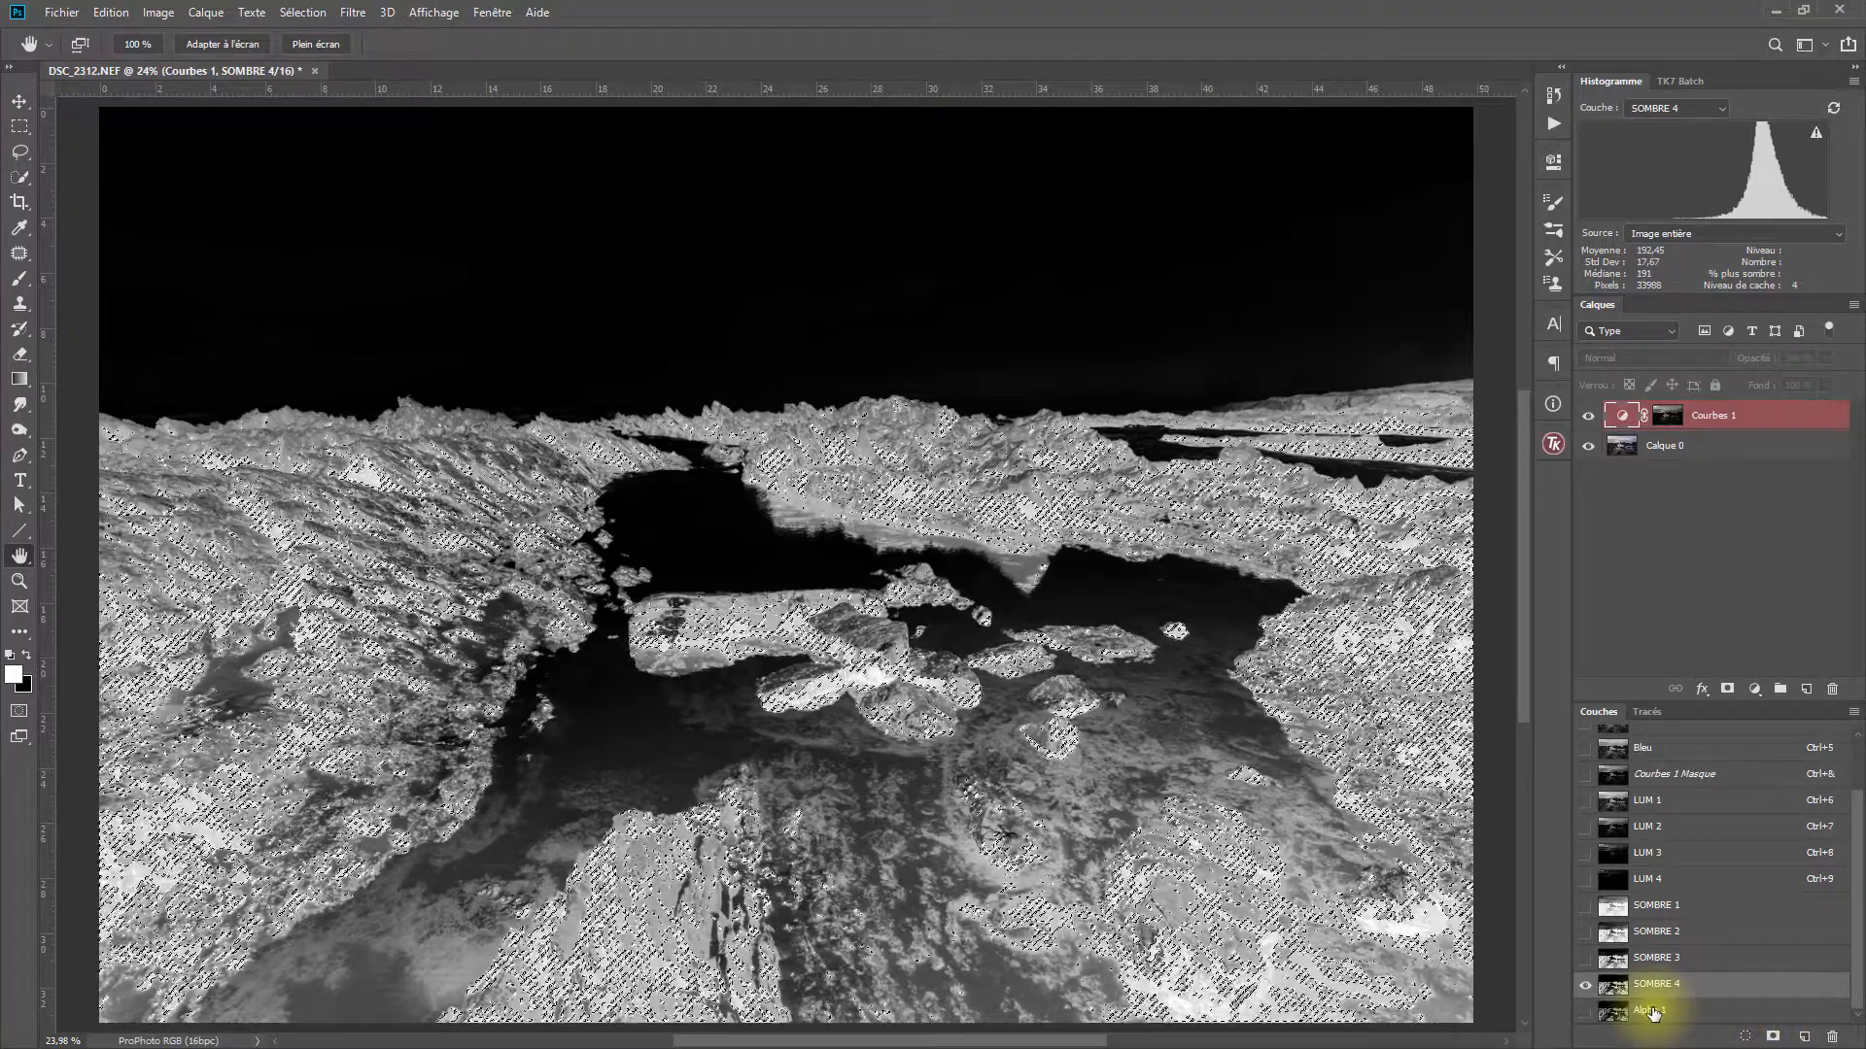
double_click(1653, 1012)
text(SOMBRE)
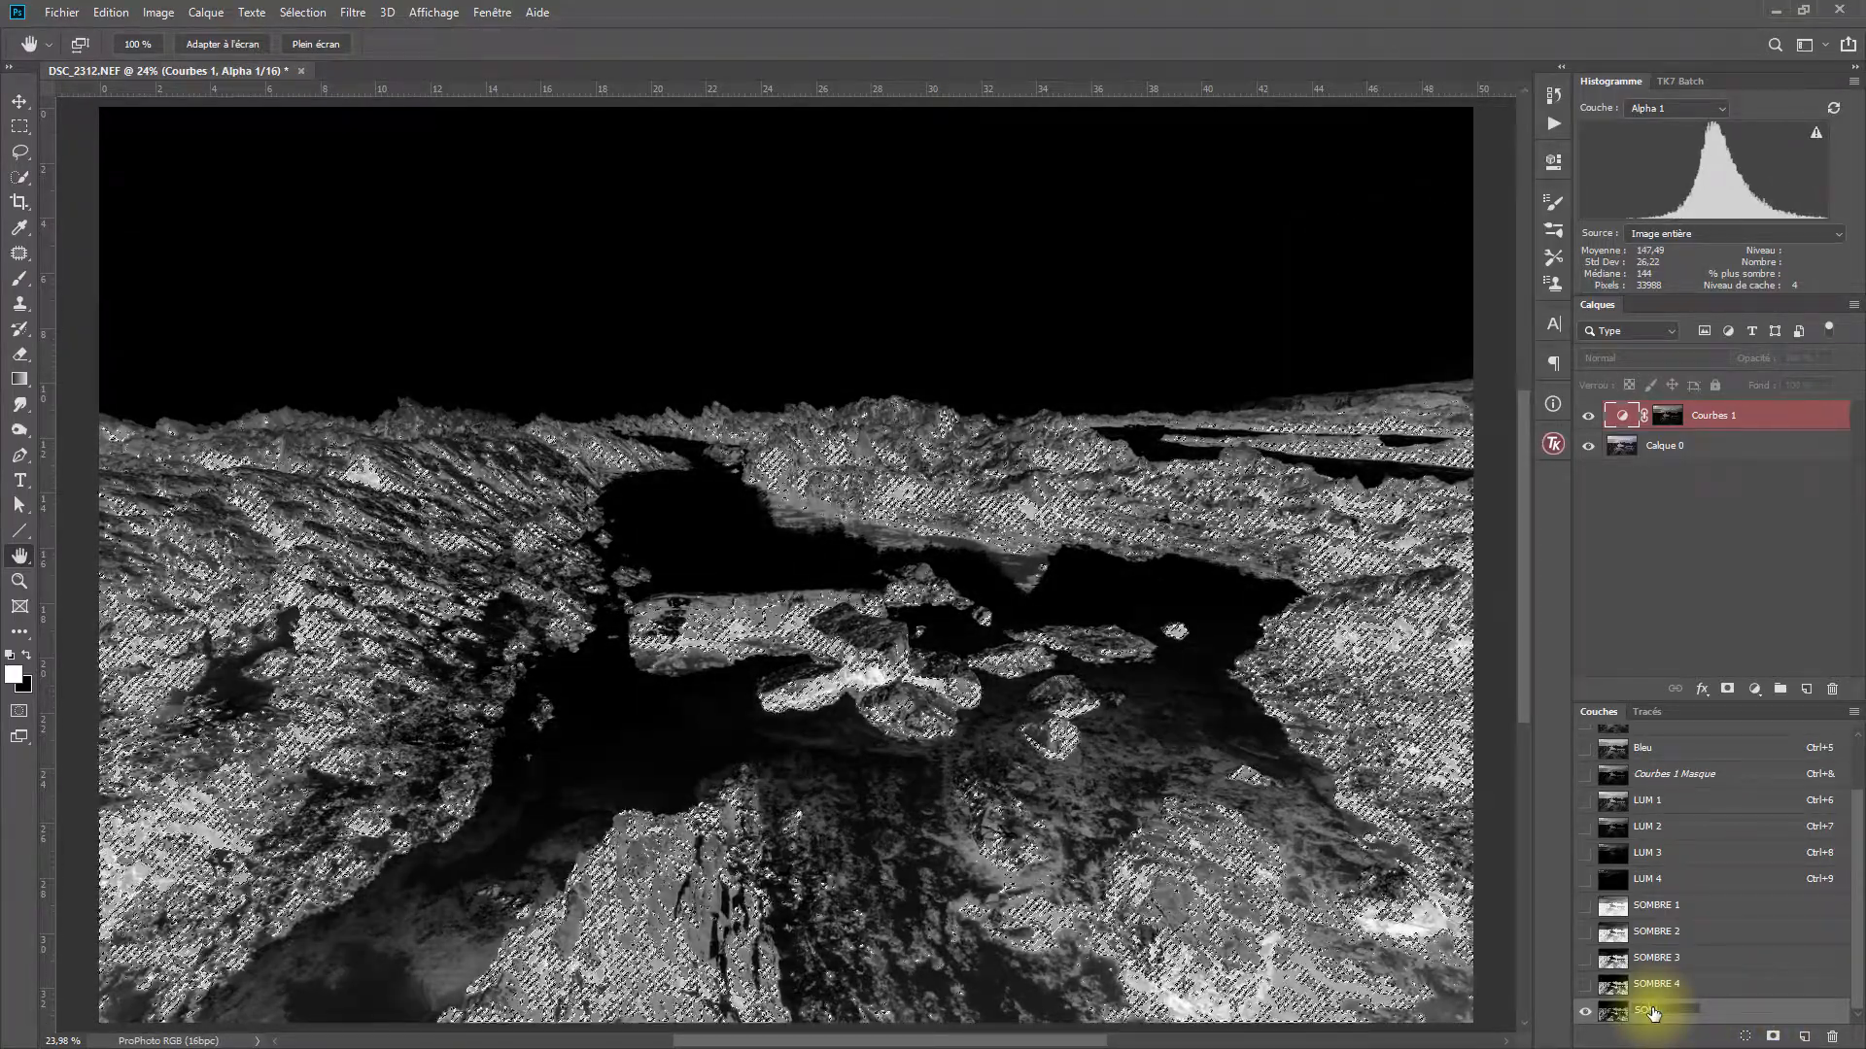
text( 5)
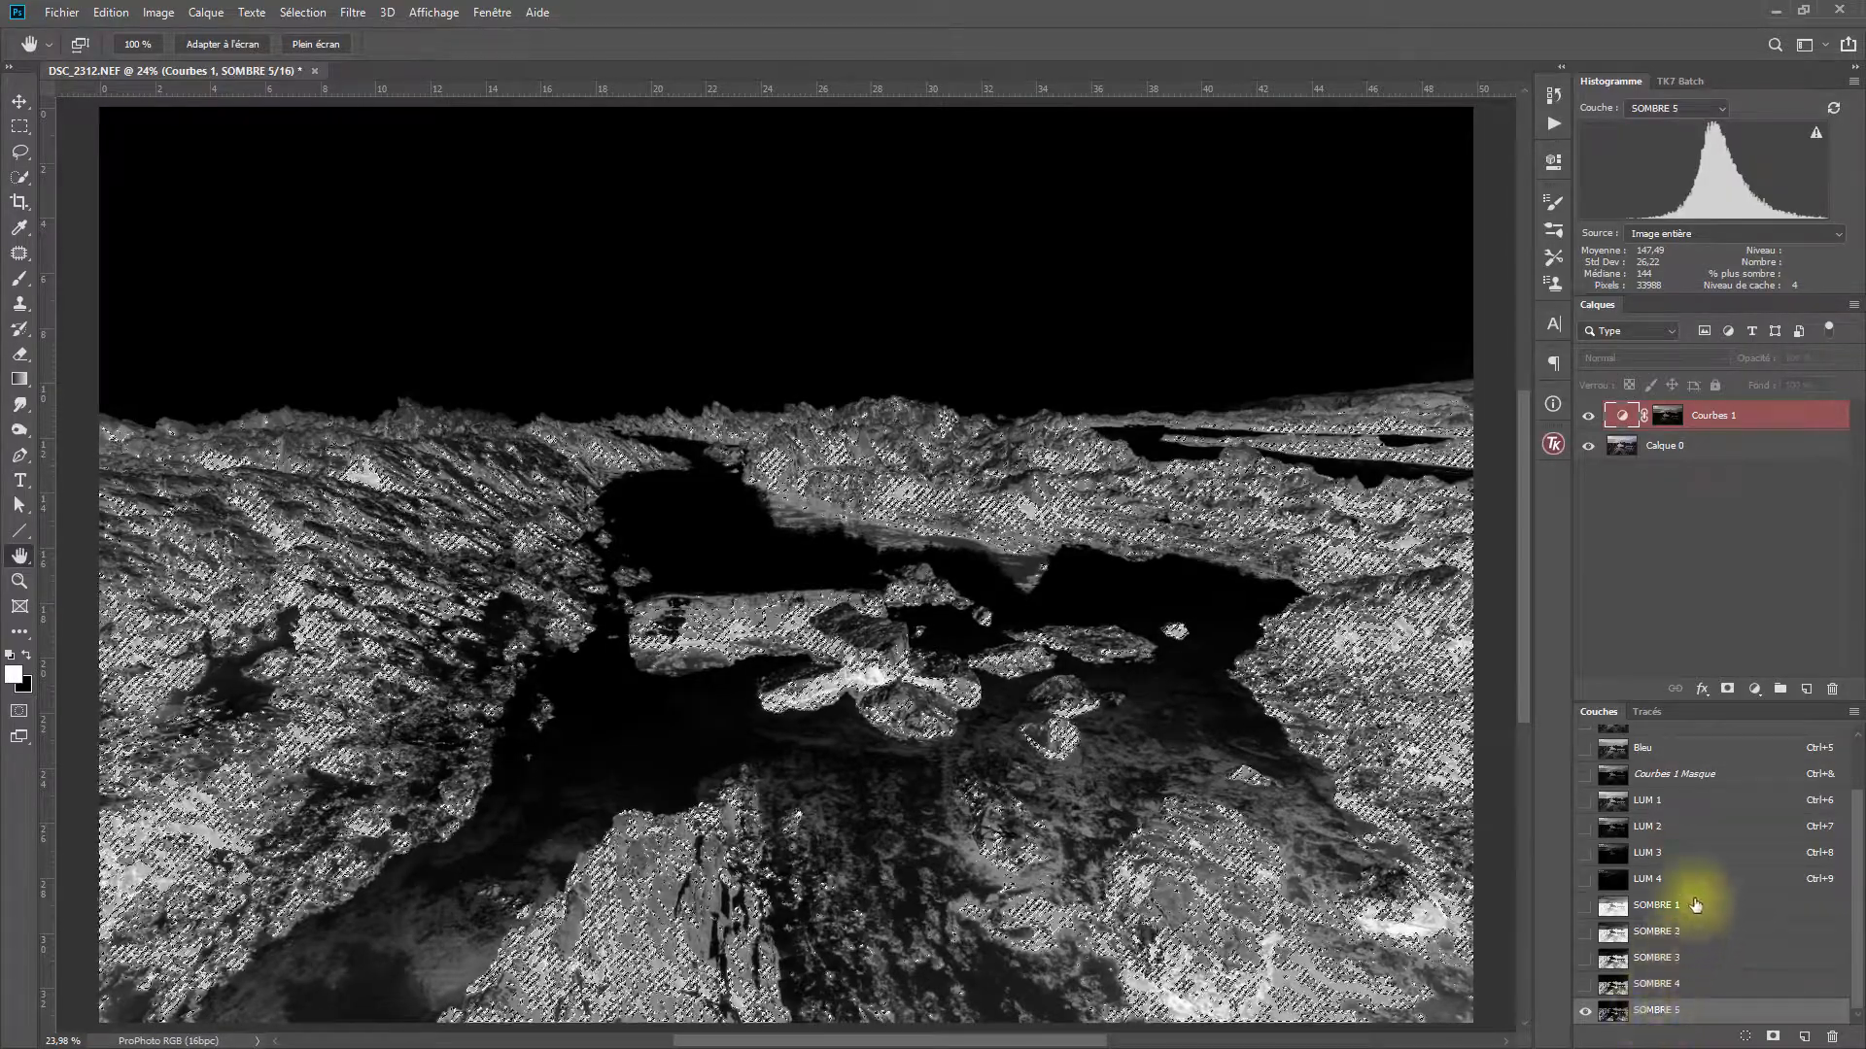
Display the SOMBRE 1 channel briefly, return to the RVB composite view, and clear the selection.
click(1695, 904)
scroll(1694, 768, up, 2)
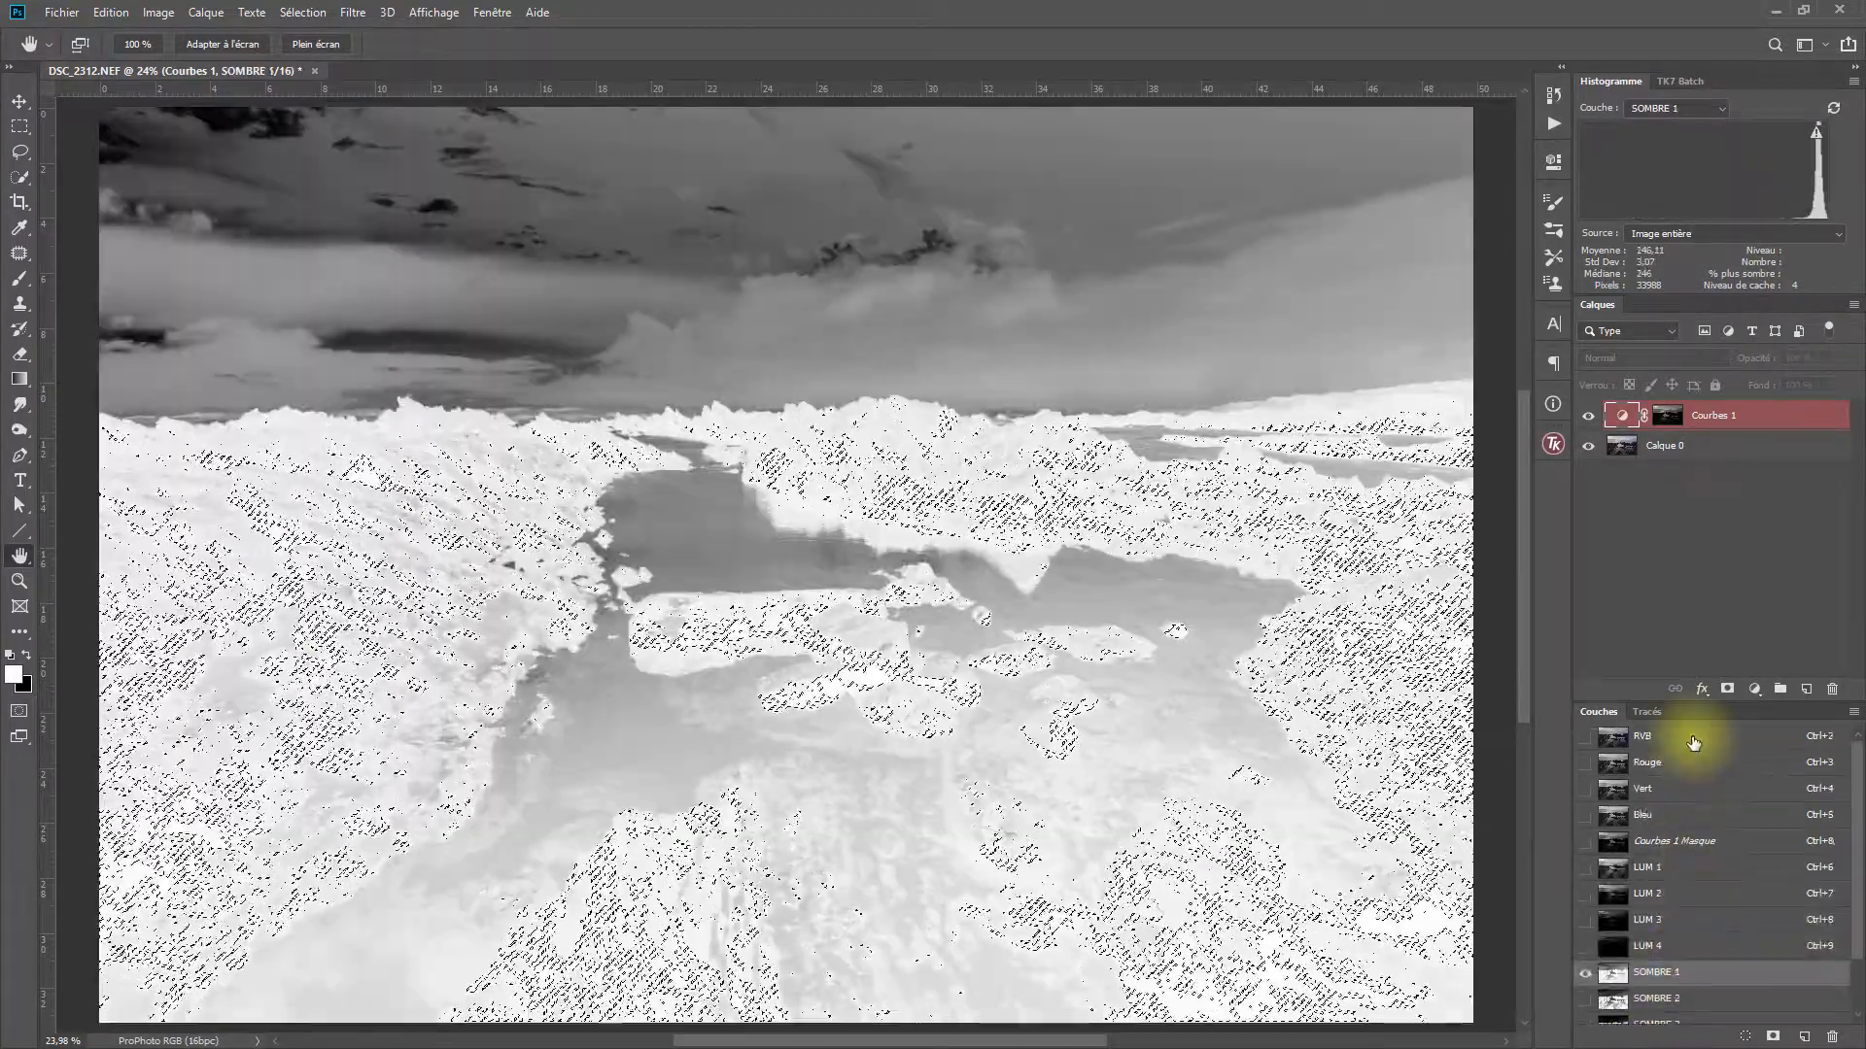
click(1693, 739)
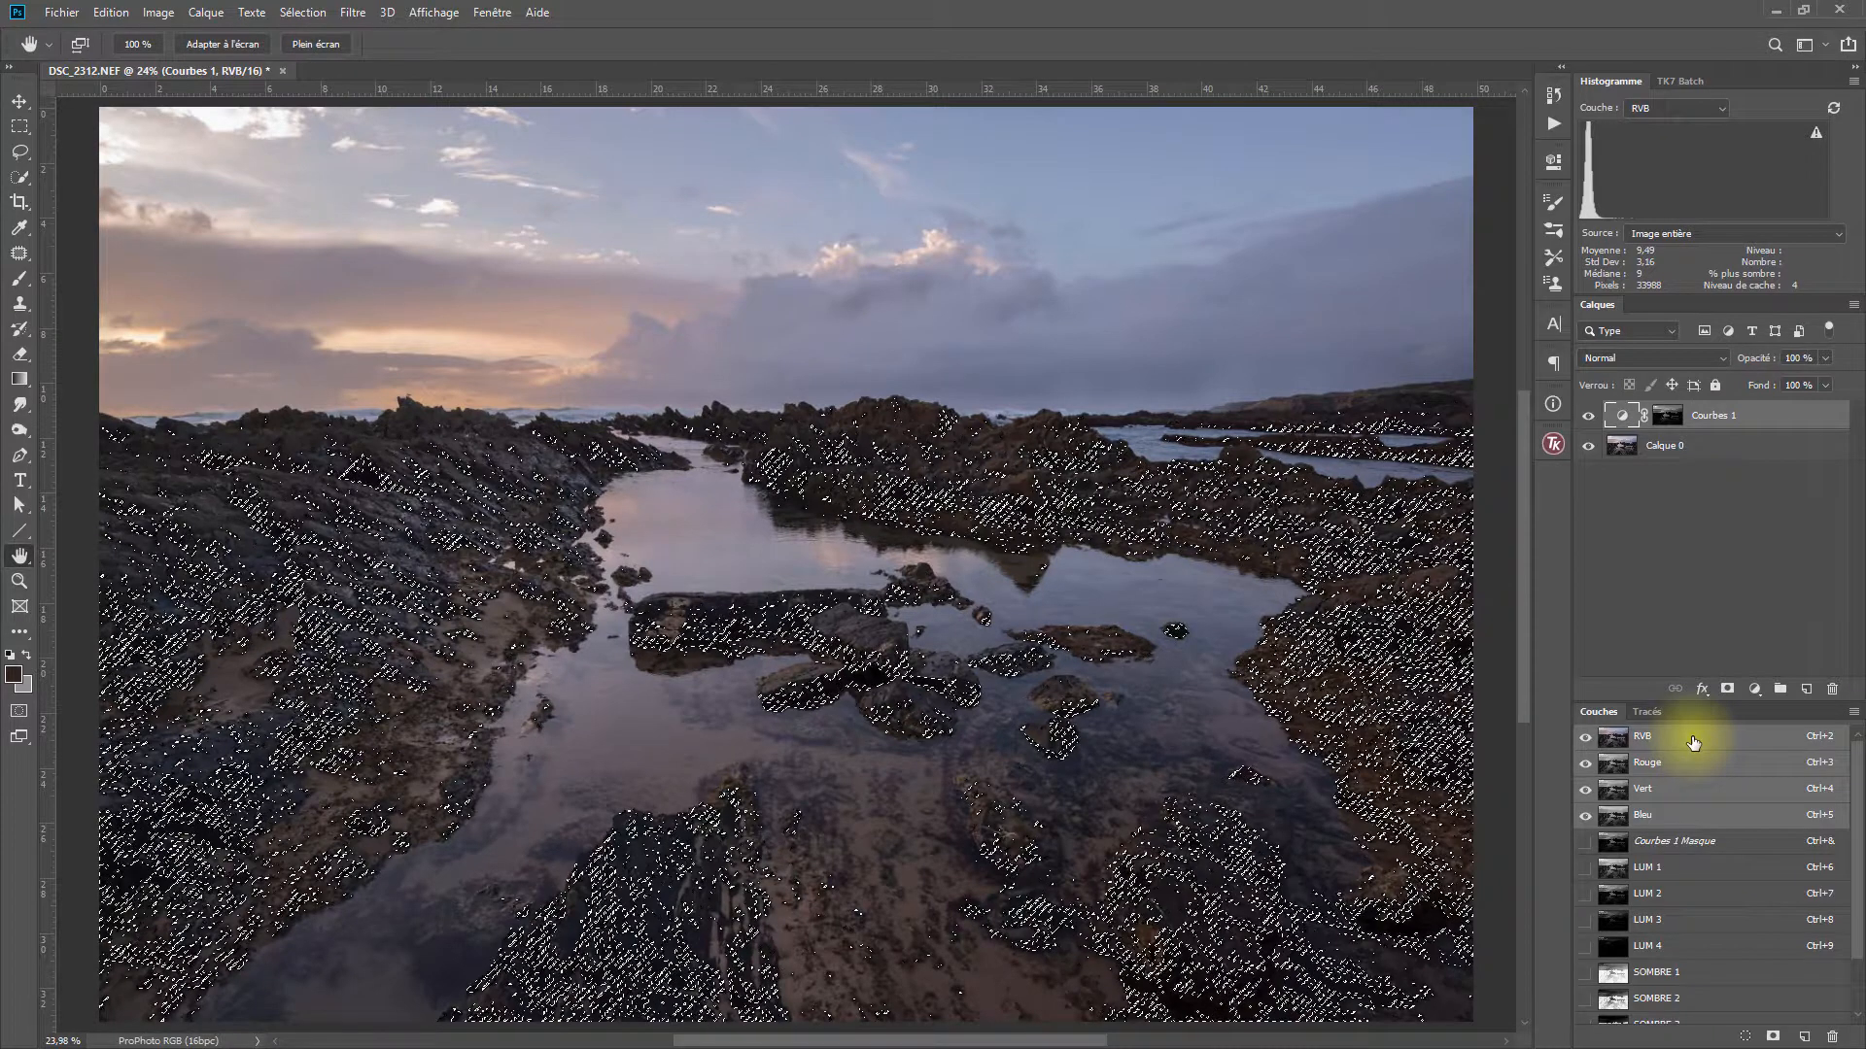
key(ctrl+d)
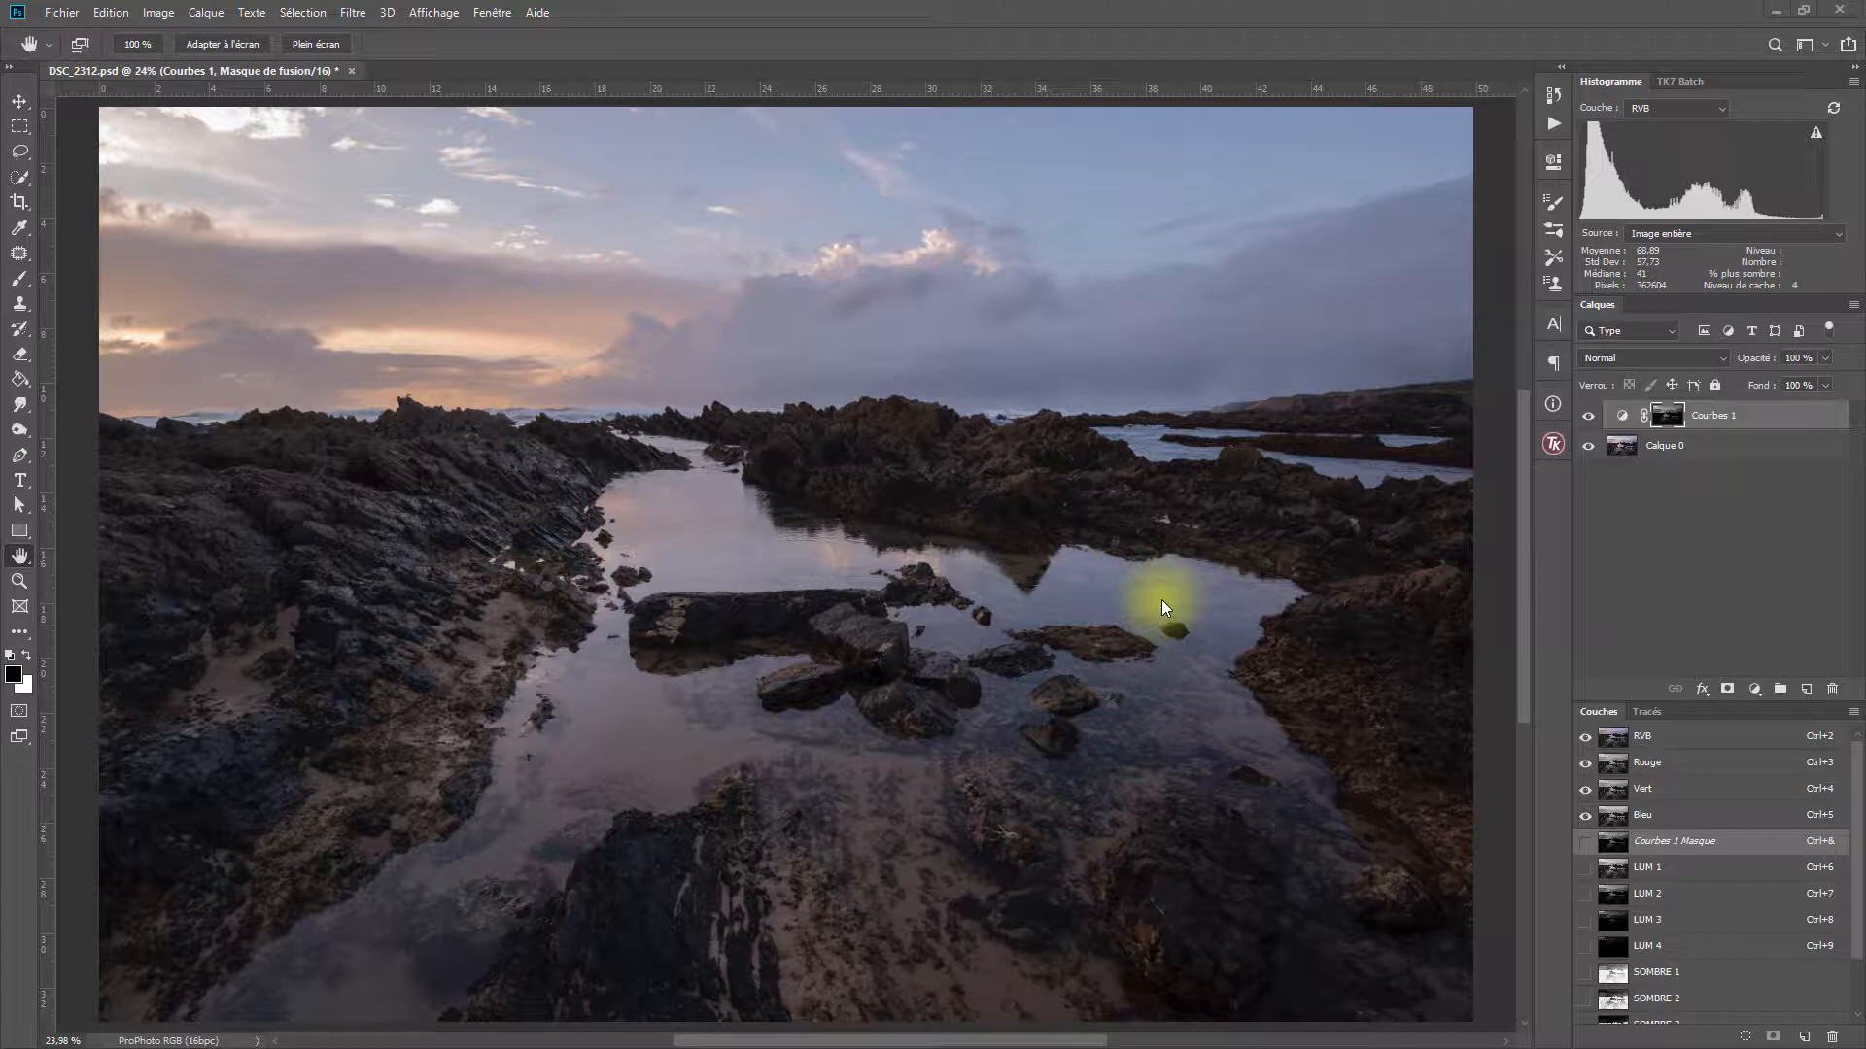
Select the entire image and subtract the LUM 1 and SOMBRE 1 channels from the selection.
key(ctrl+a)
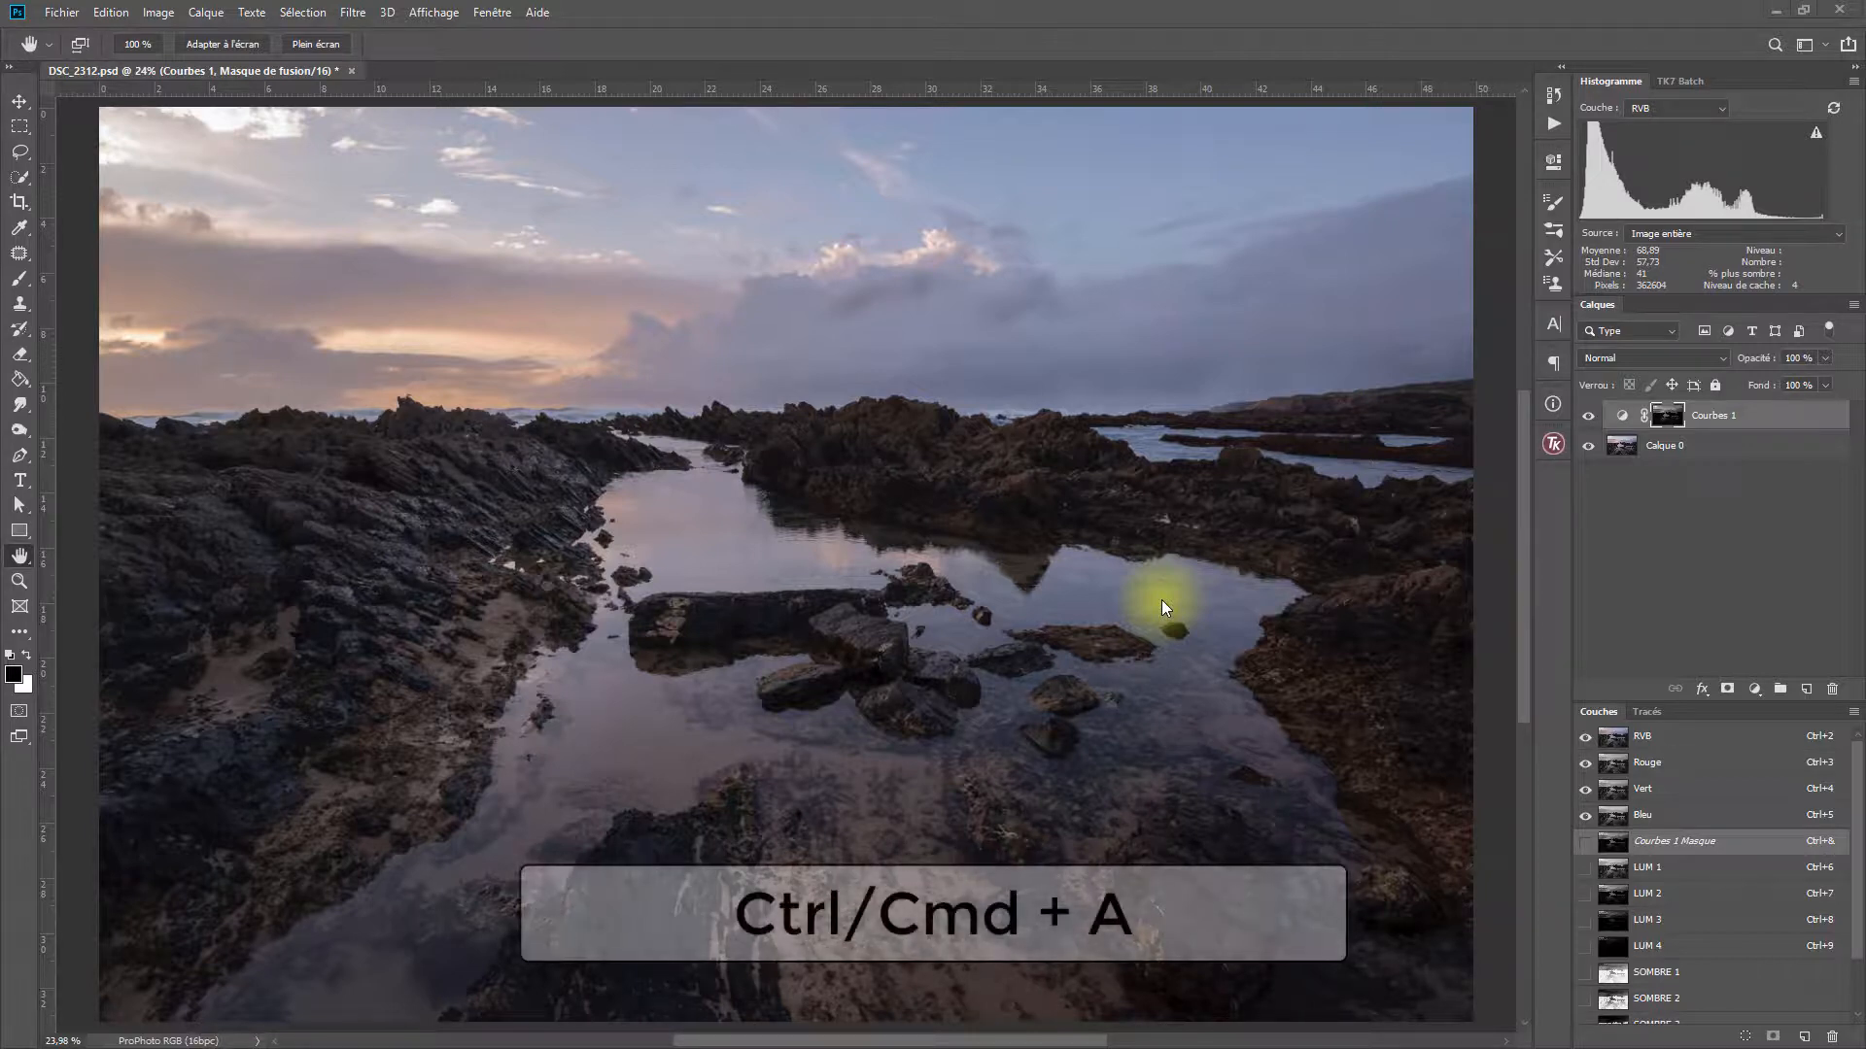
key(ctrl+a)
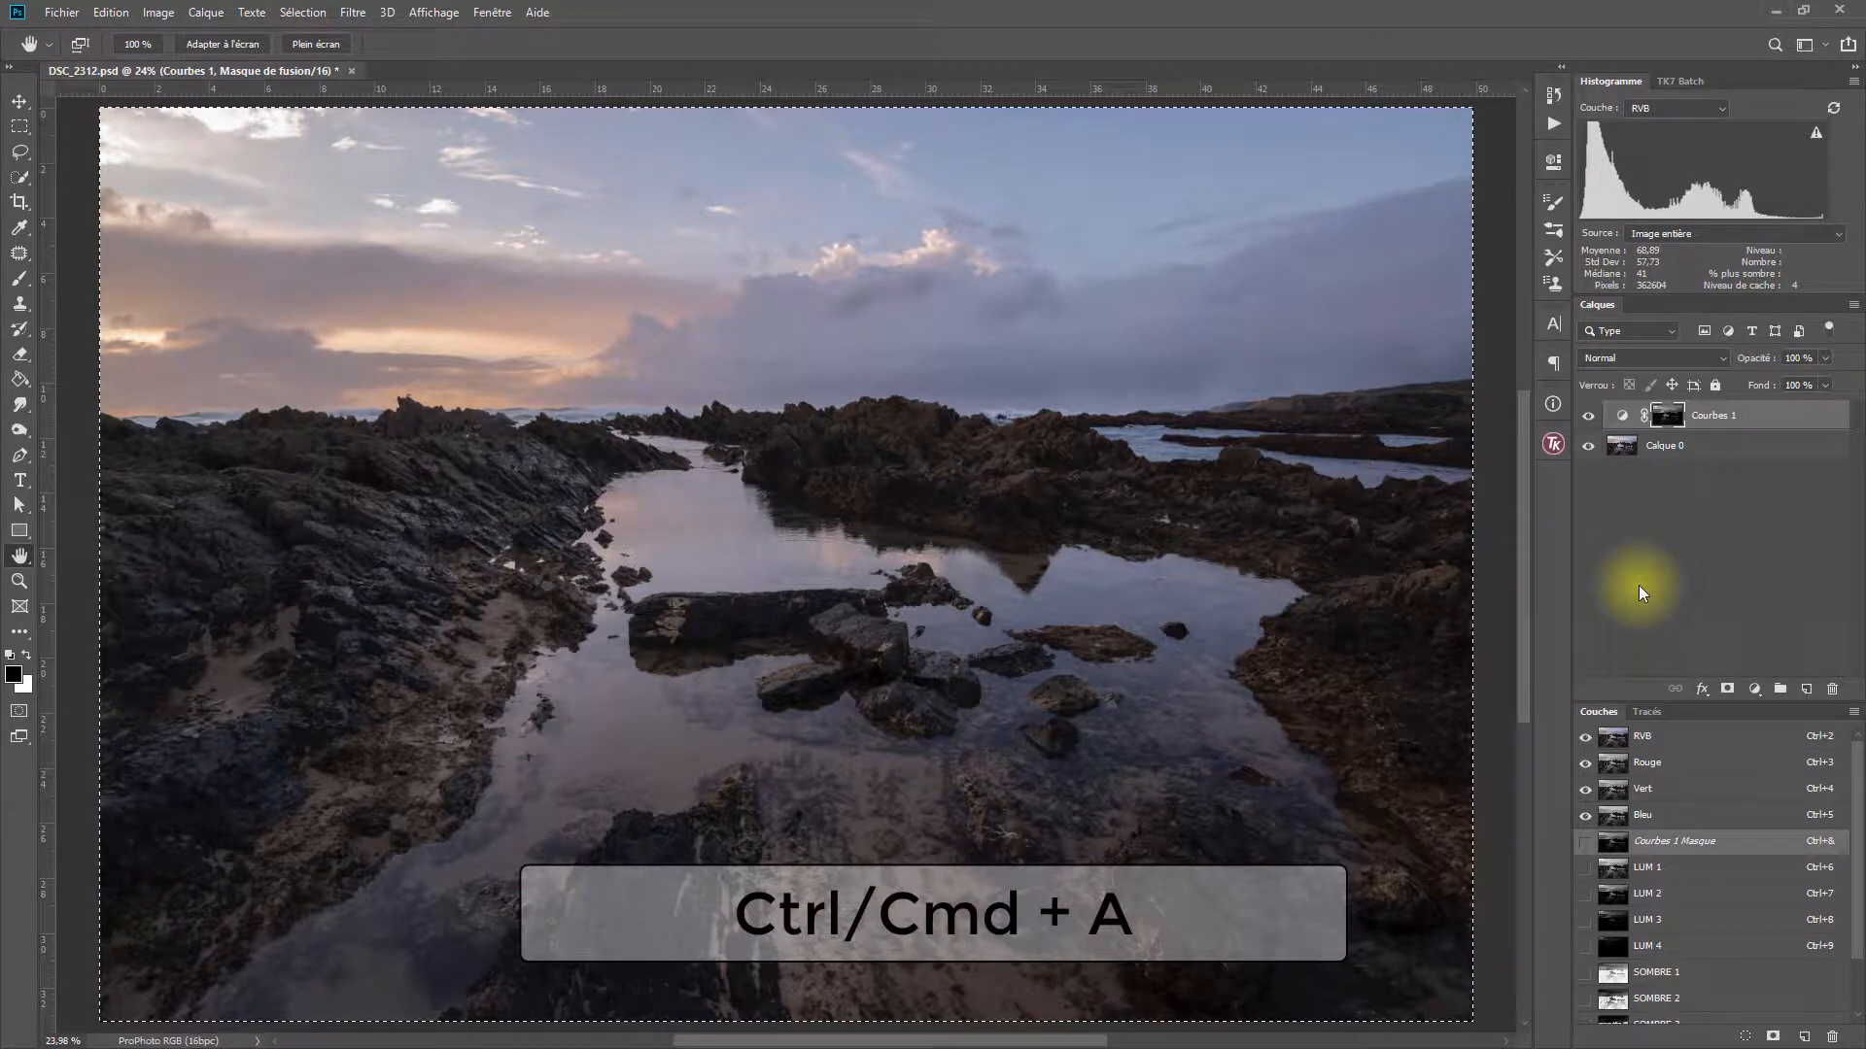
ctrl+alt+click(1619, 876)
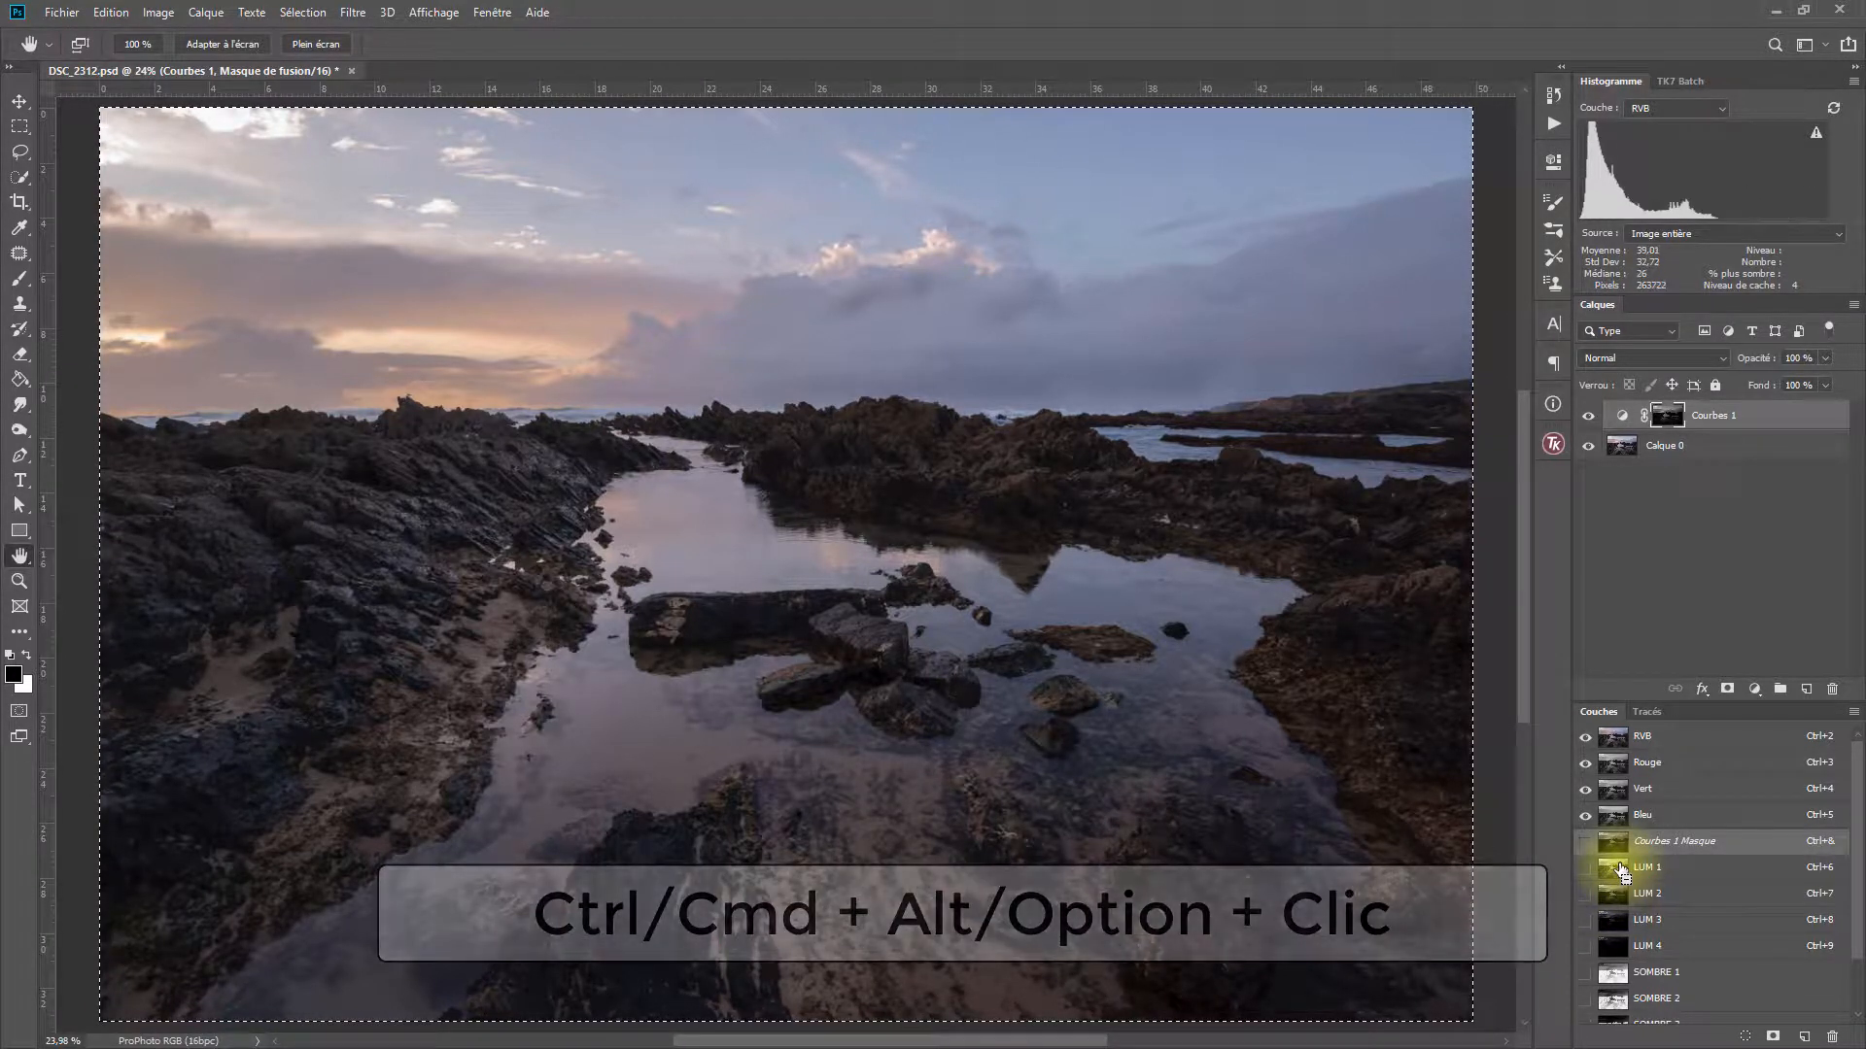
scroll(1833, 854, down, 2)
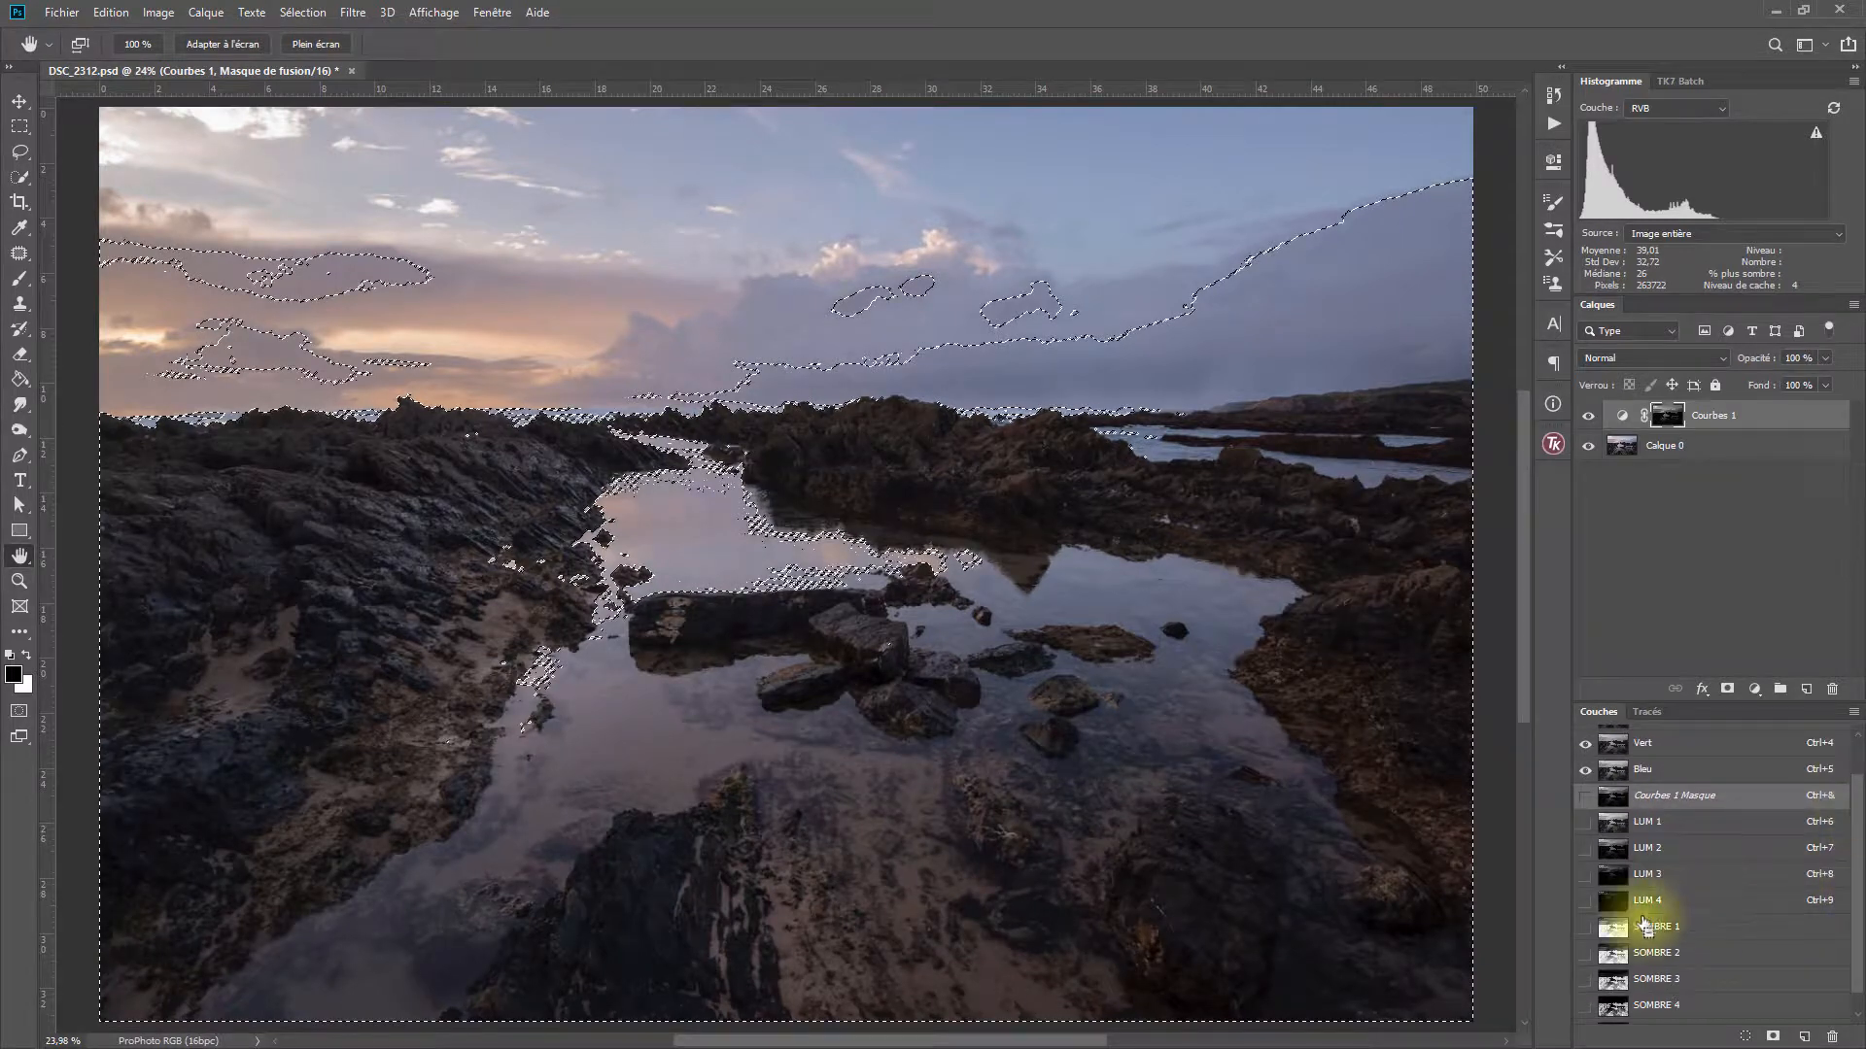
ctrl+alt+click(1606, 930)
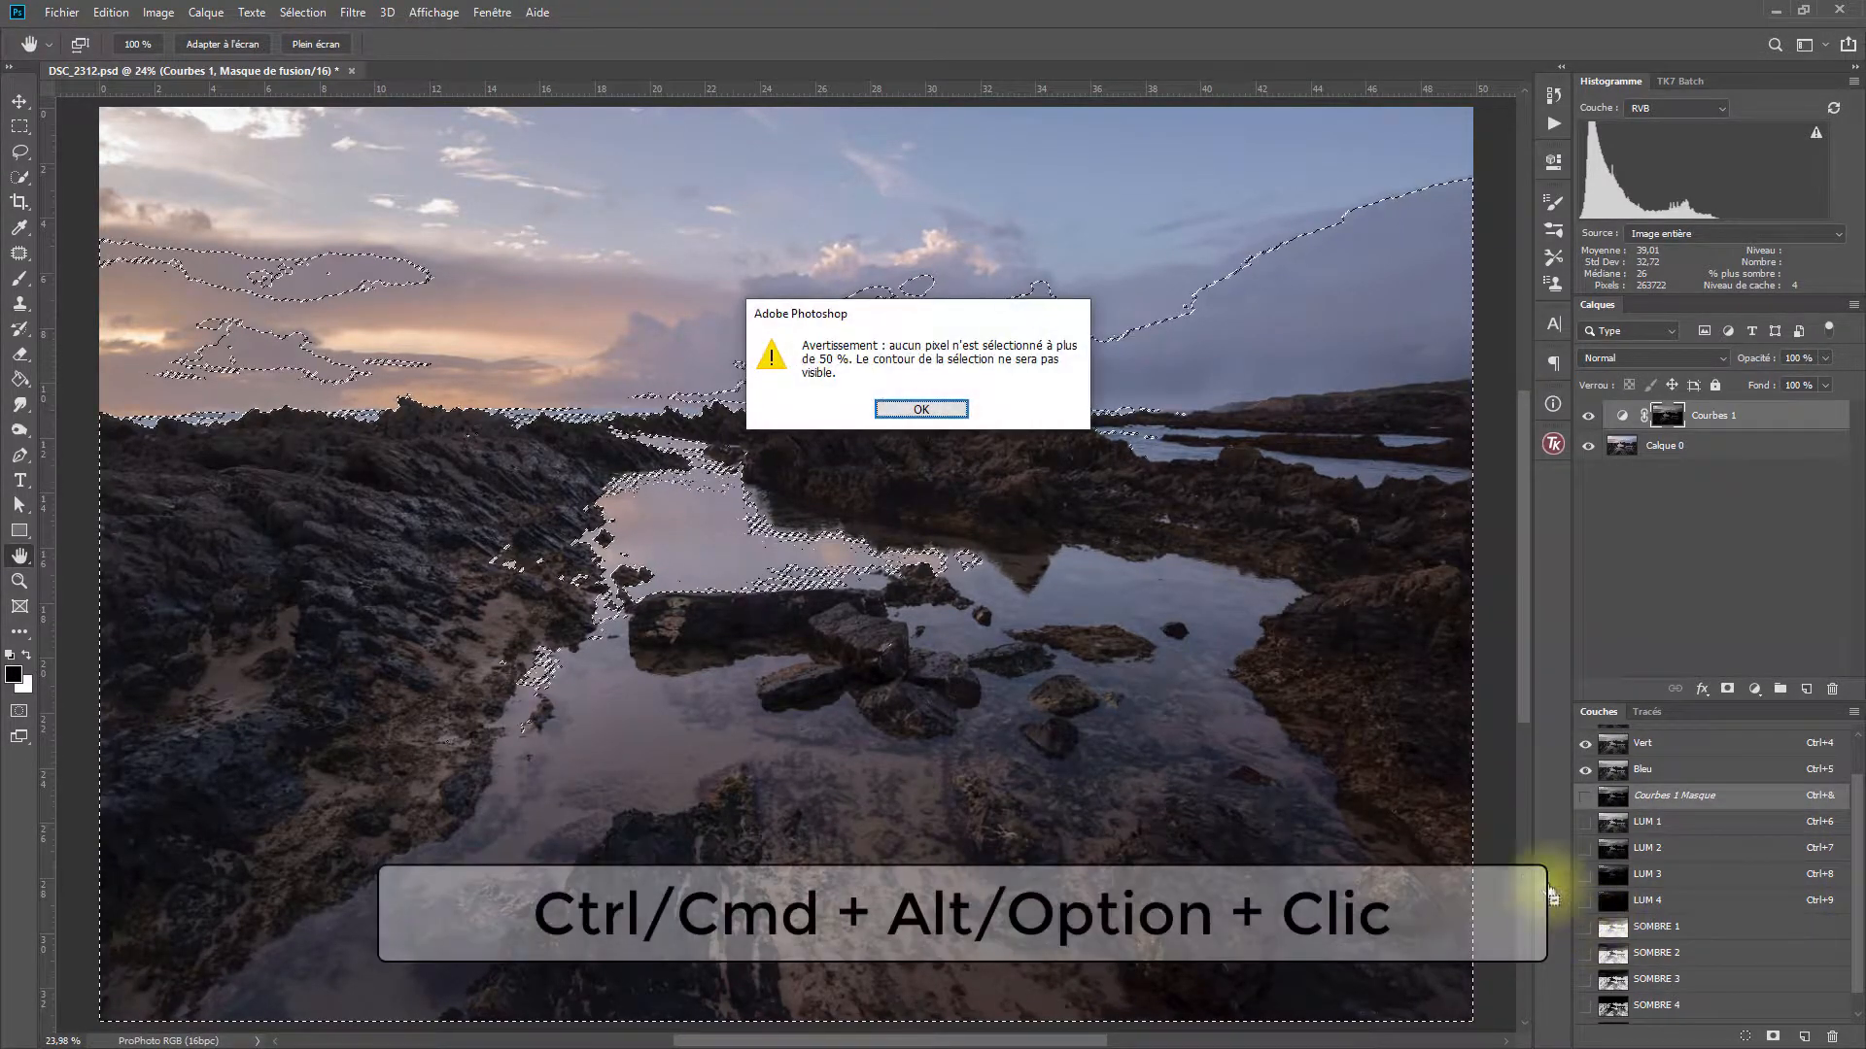
click(899, 412)
Save the remaining midtone selection as a channel named Moyen 1.
scroll(1669, 1008, down, 1)
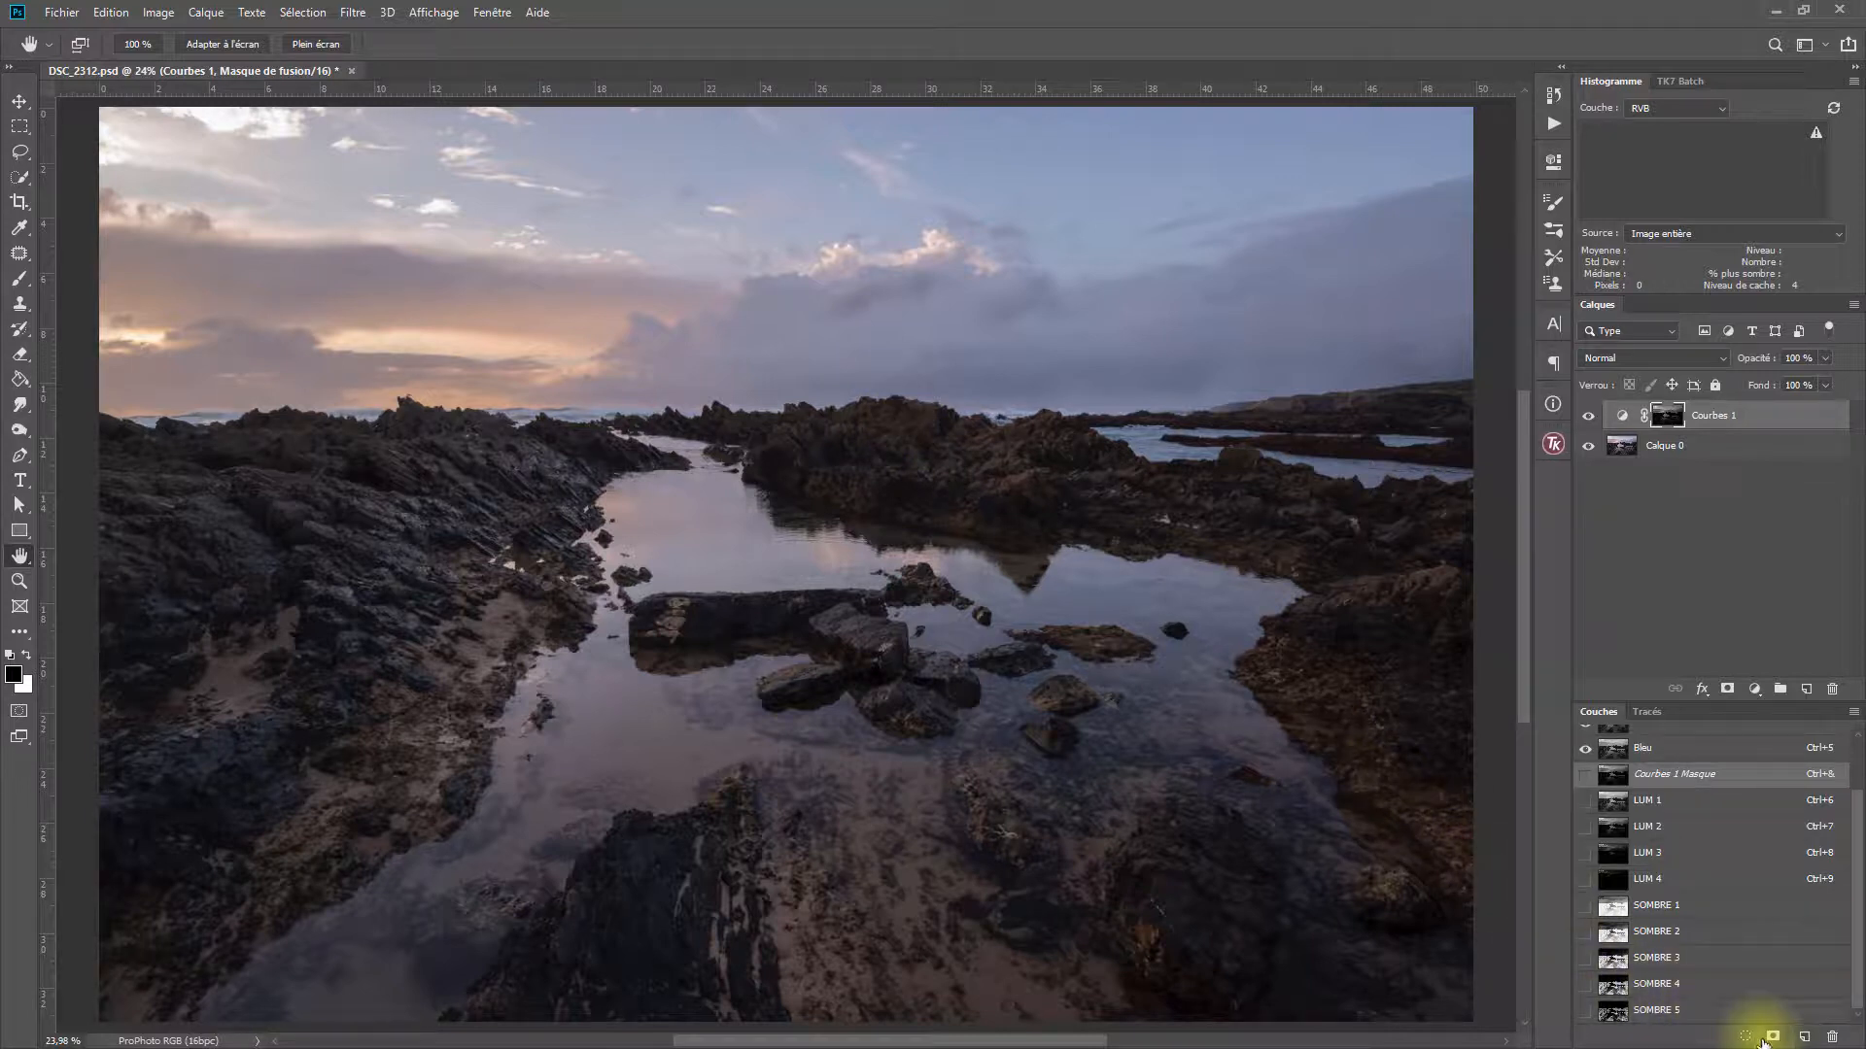
scroll(1678, 1016, down, 1)
double_click(1673, 1012)
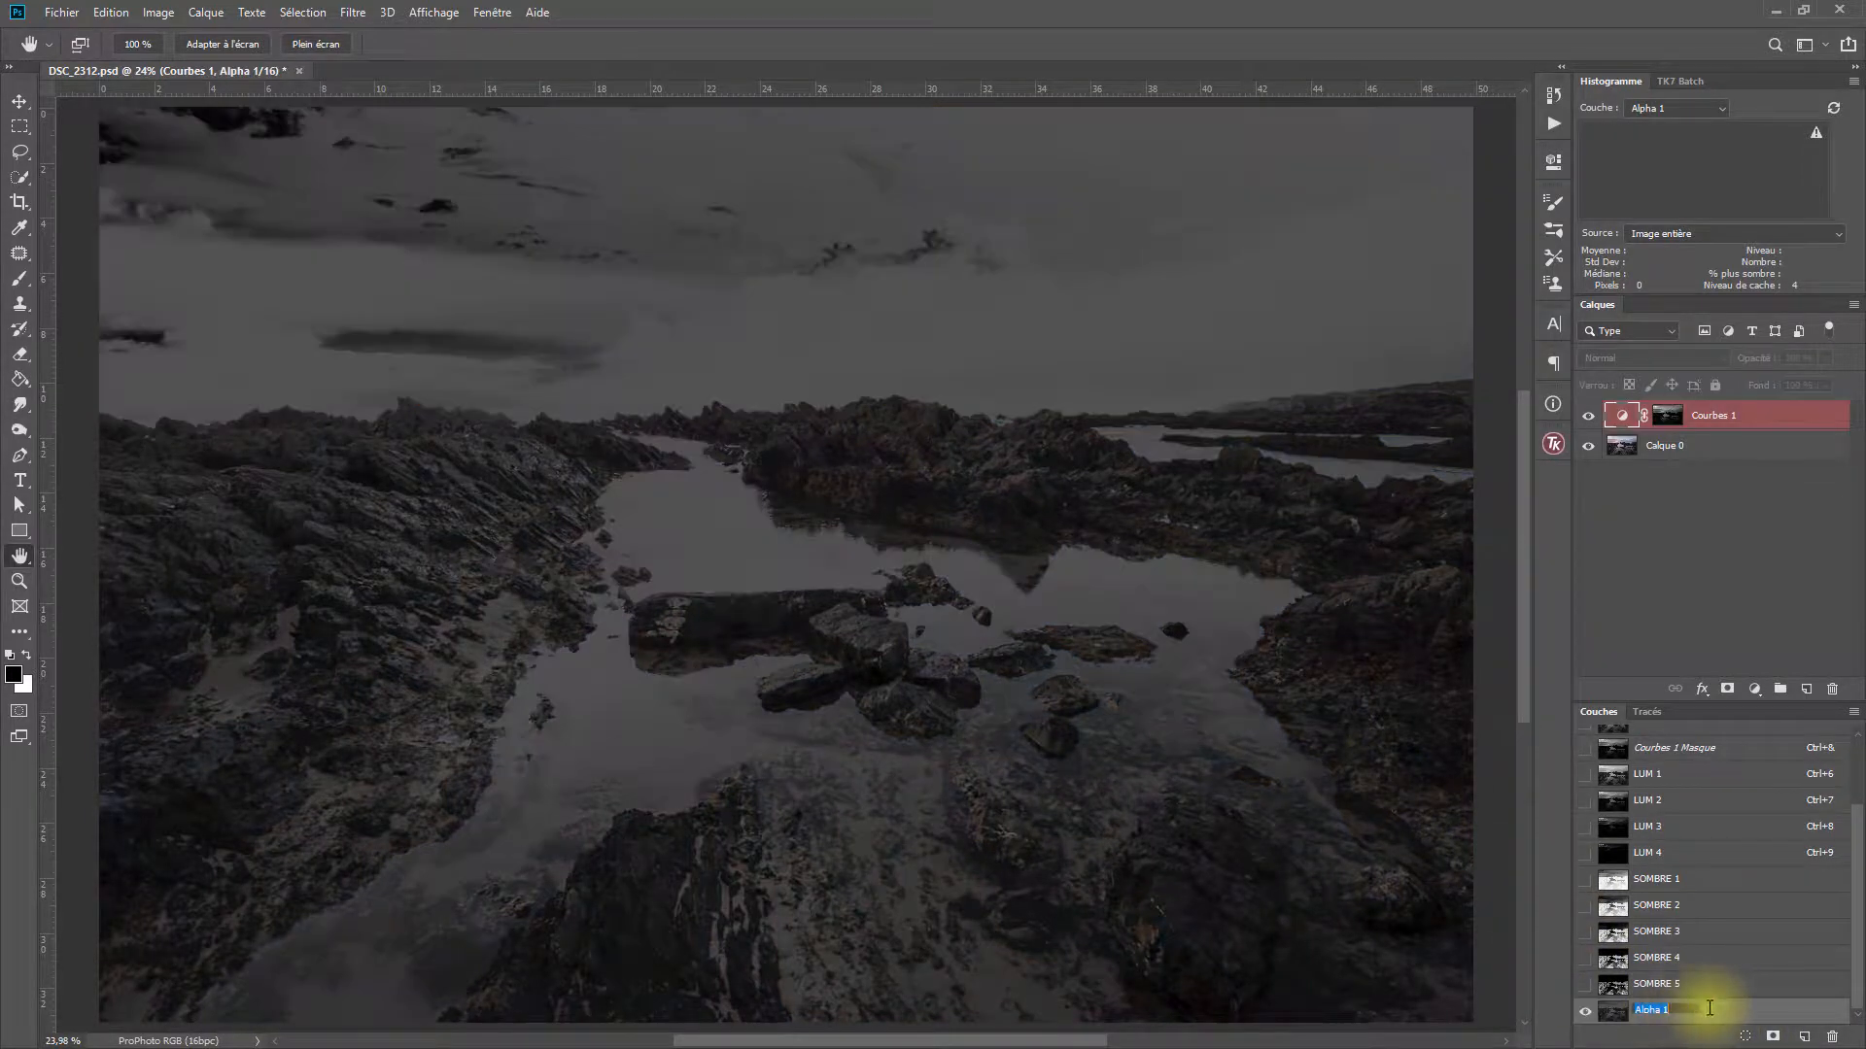
text(Moyen)
key(Return)
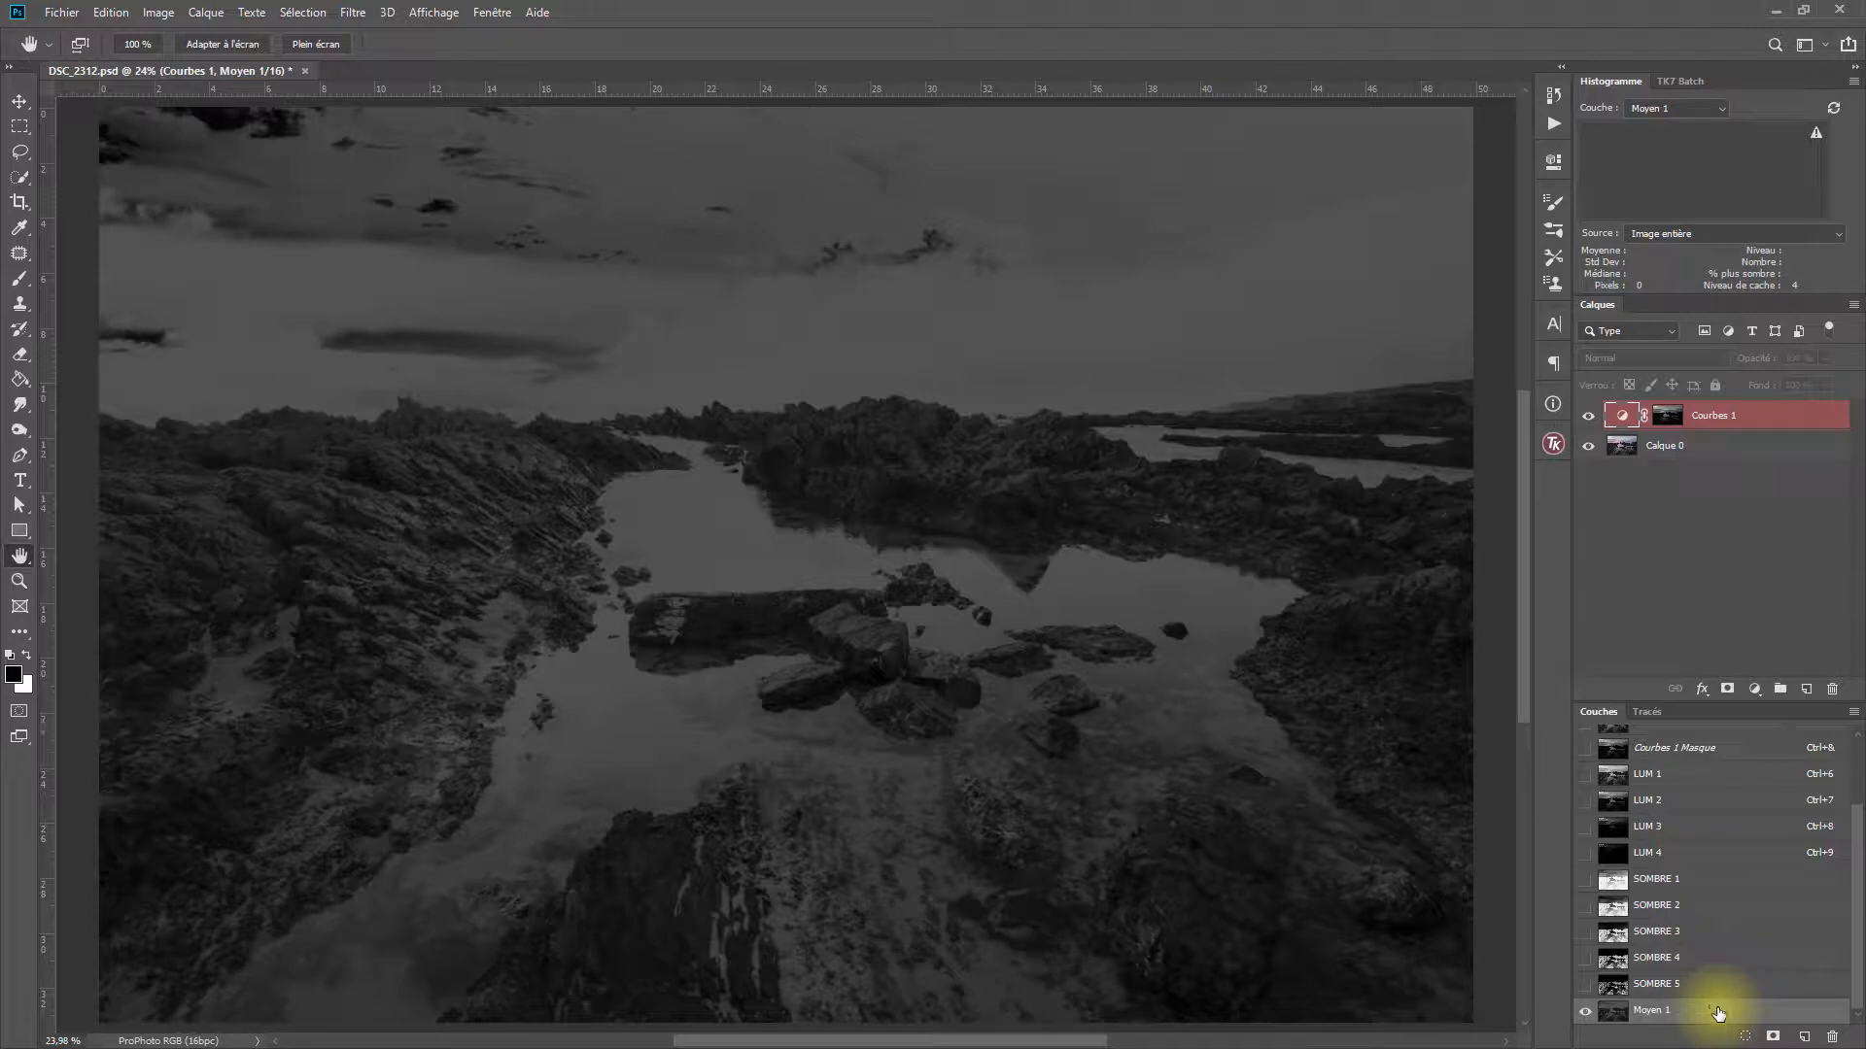
Select the entire image and subtract the LUM 2 and SOMBRE 2 channels from the selection.
key(ctrl+a)
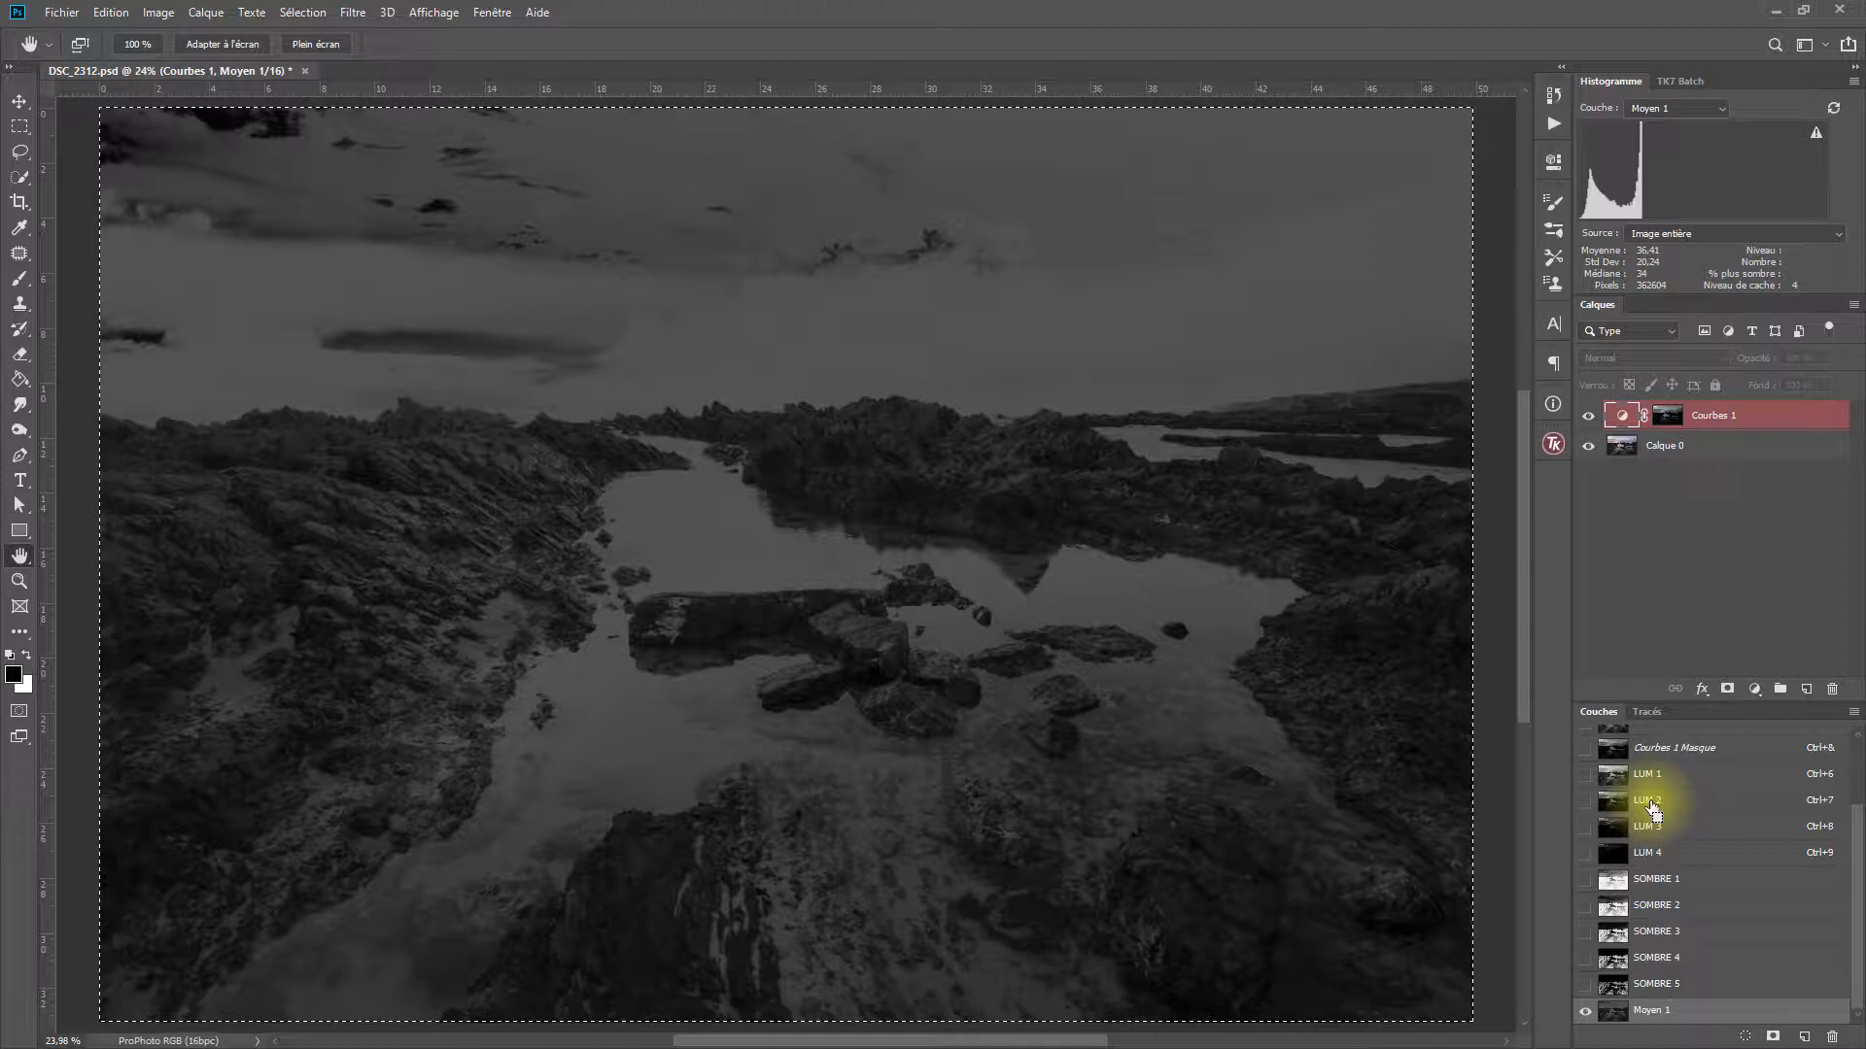
ctrl+alt+click(1613, 853)
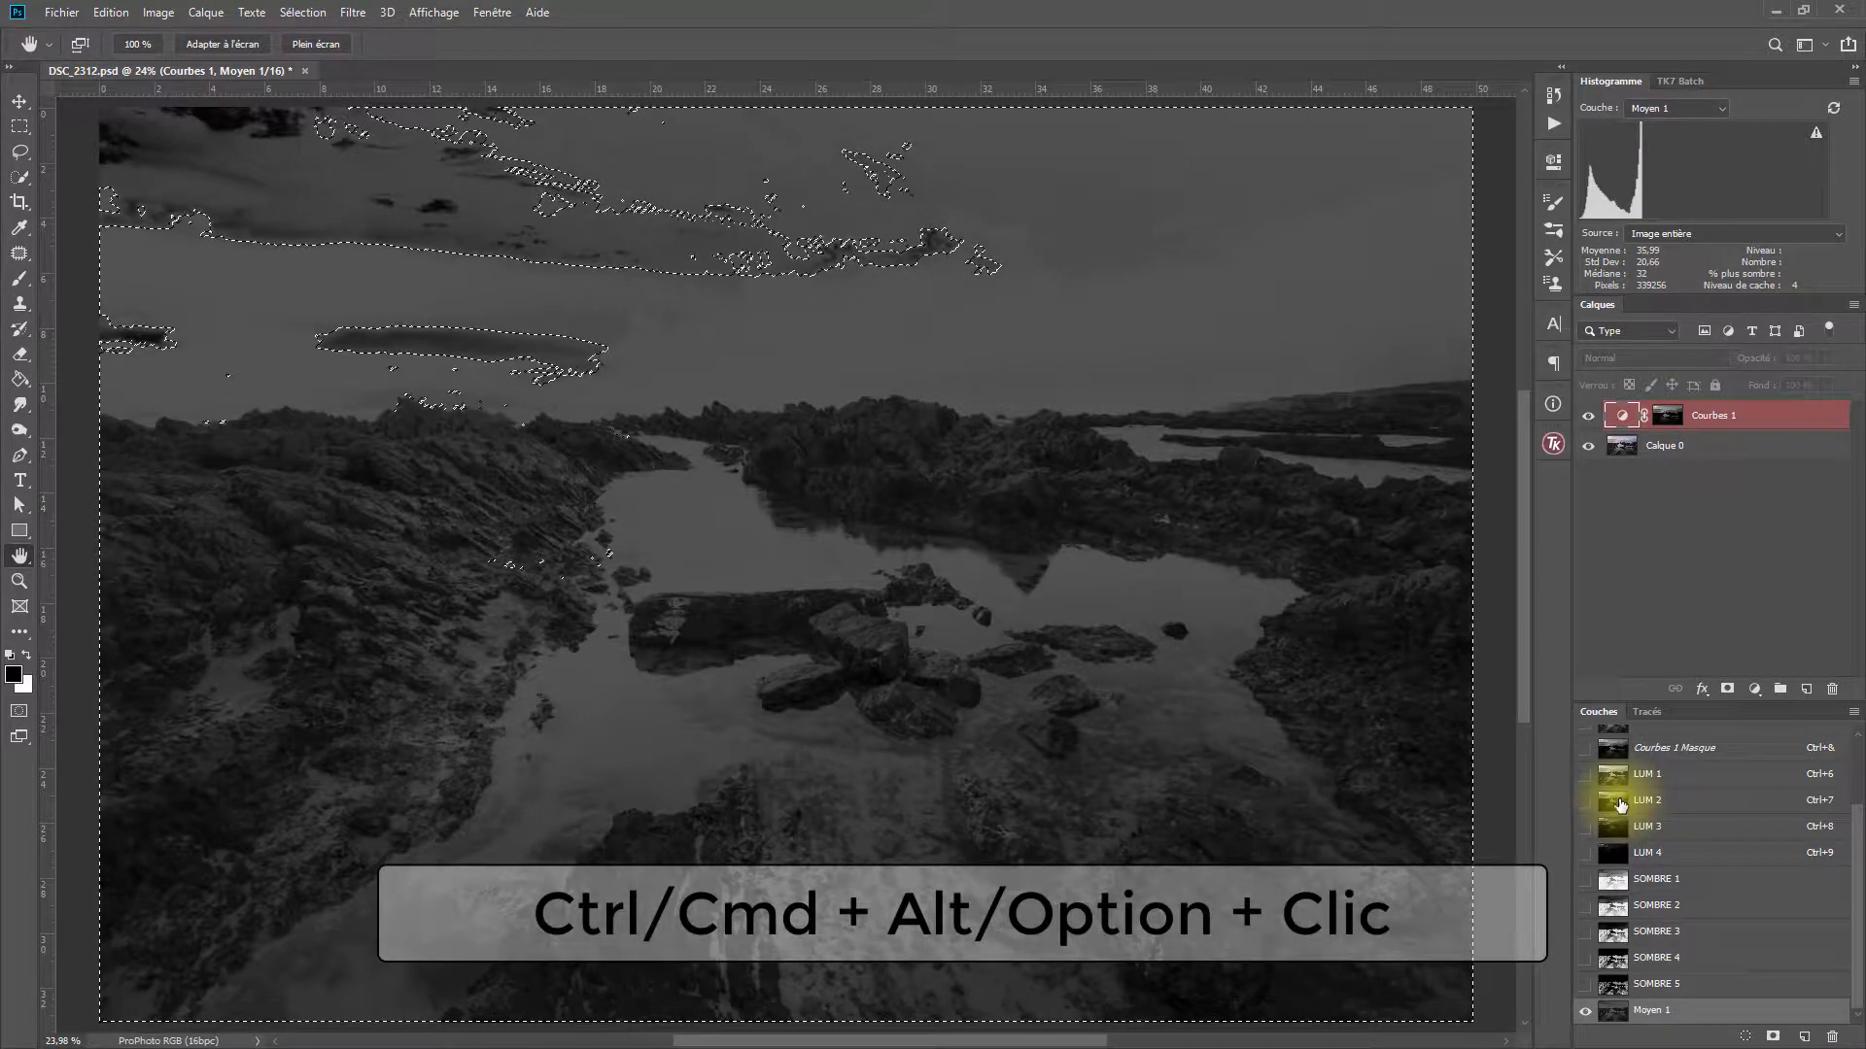
ctrl+alt+click(1613, 878)
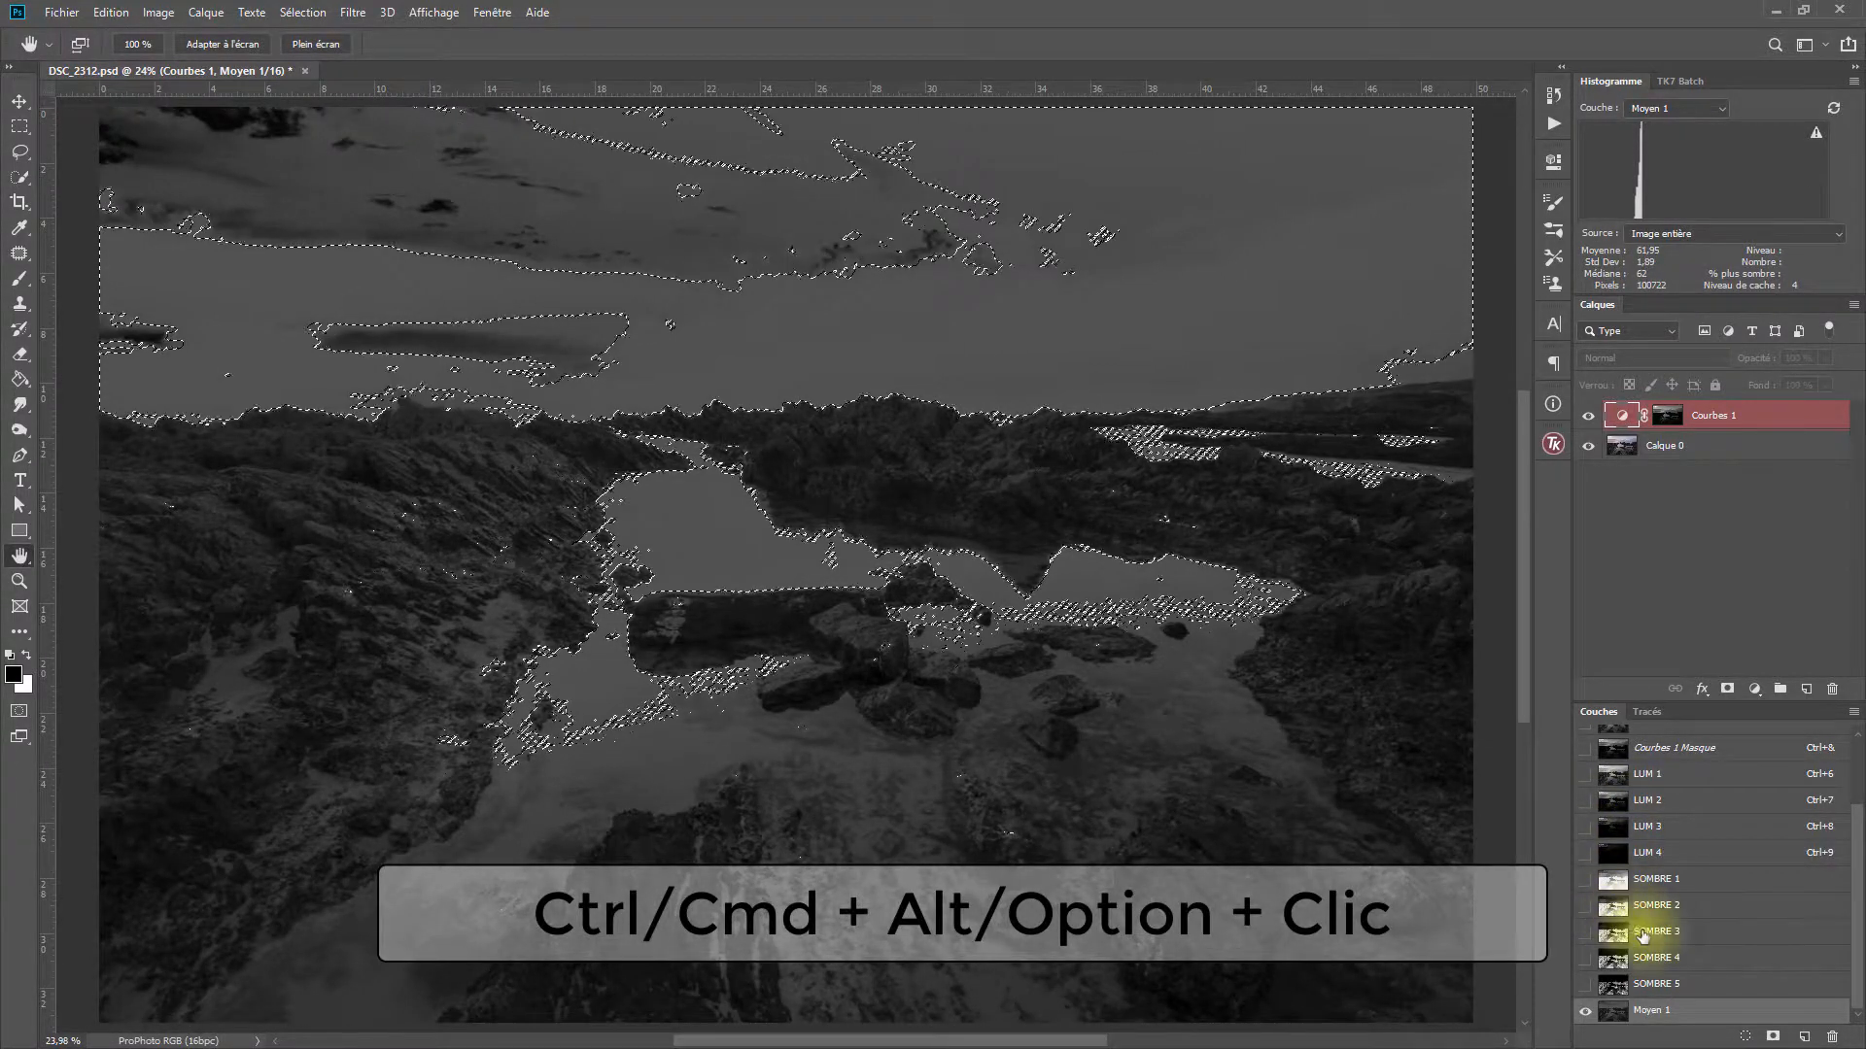
Save the remaining midtone selection as a channel named Moyen 2.
click(1775, 1037)
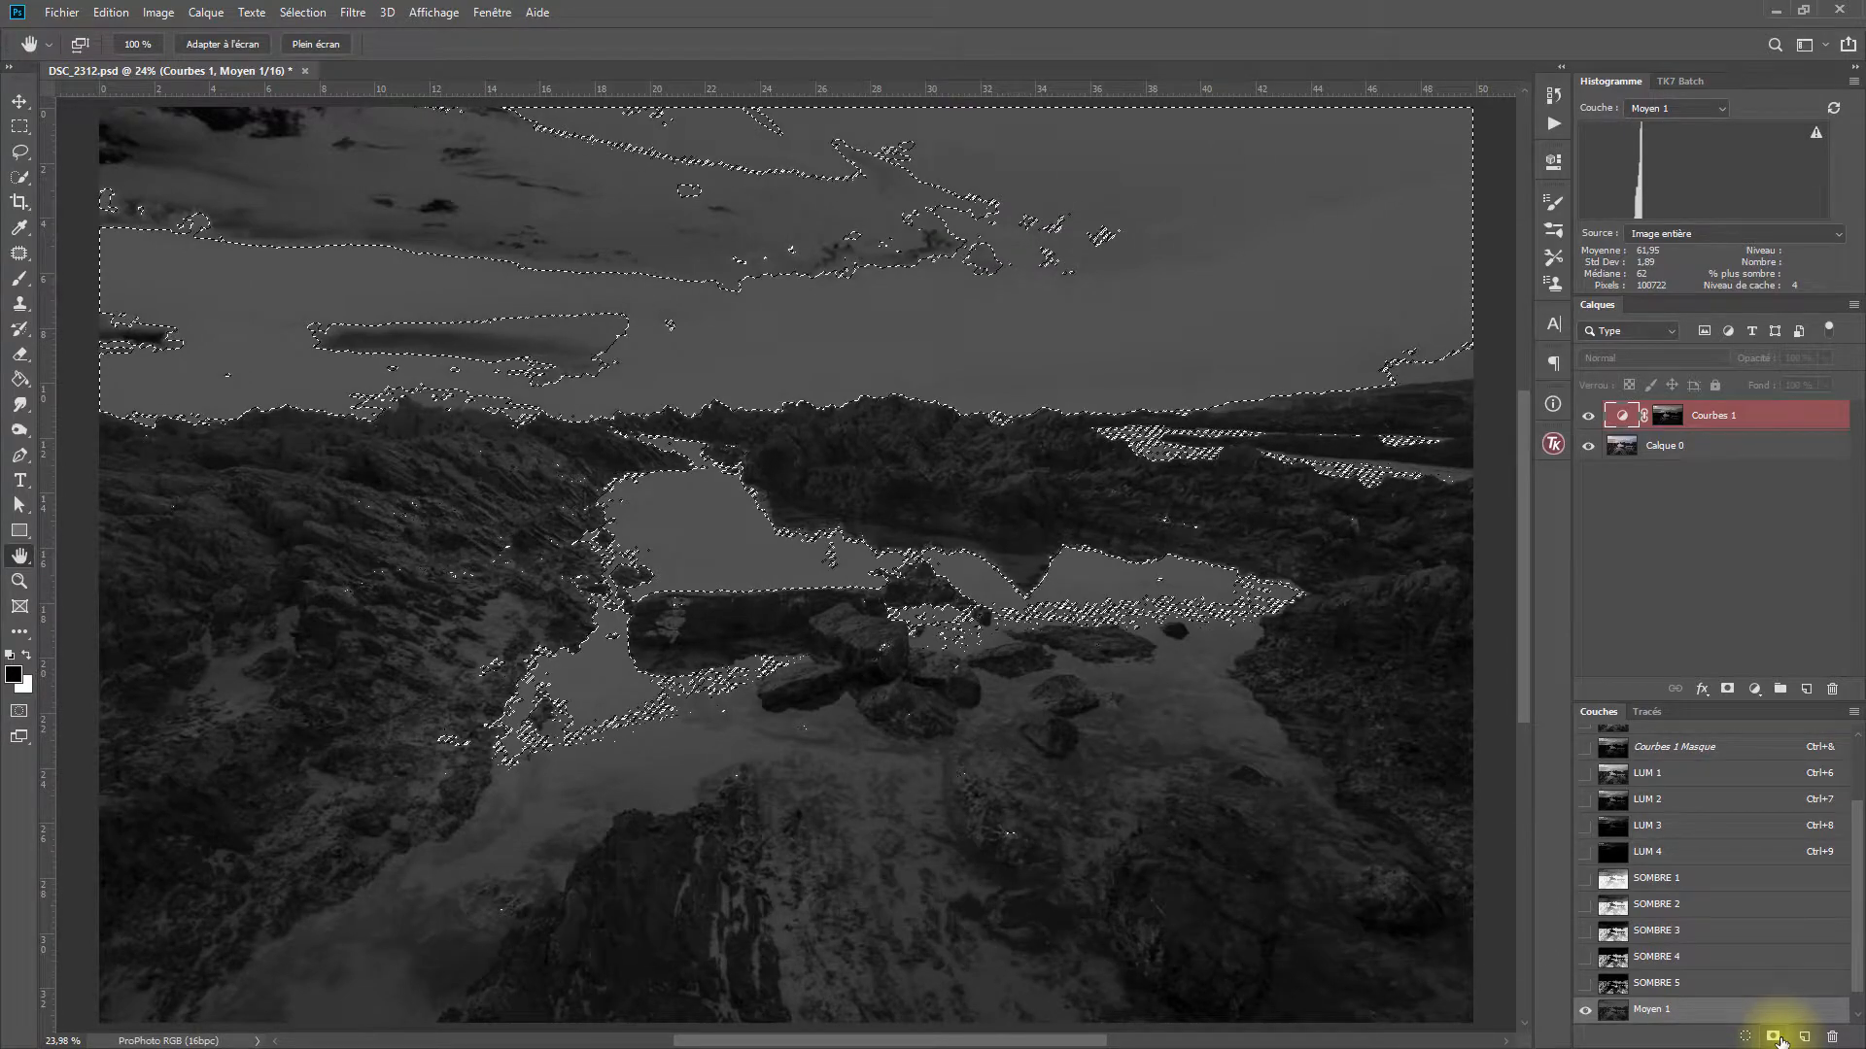
double_click(1649, 1012)
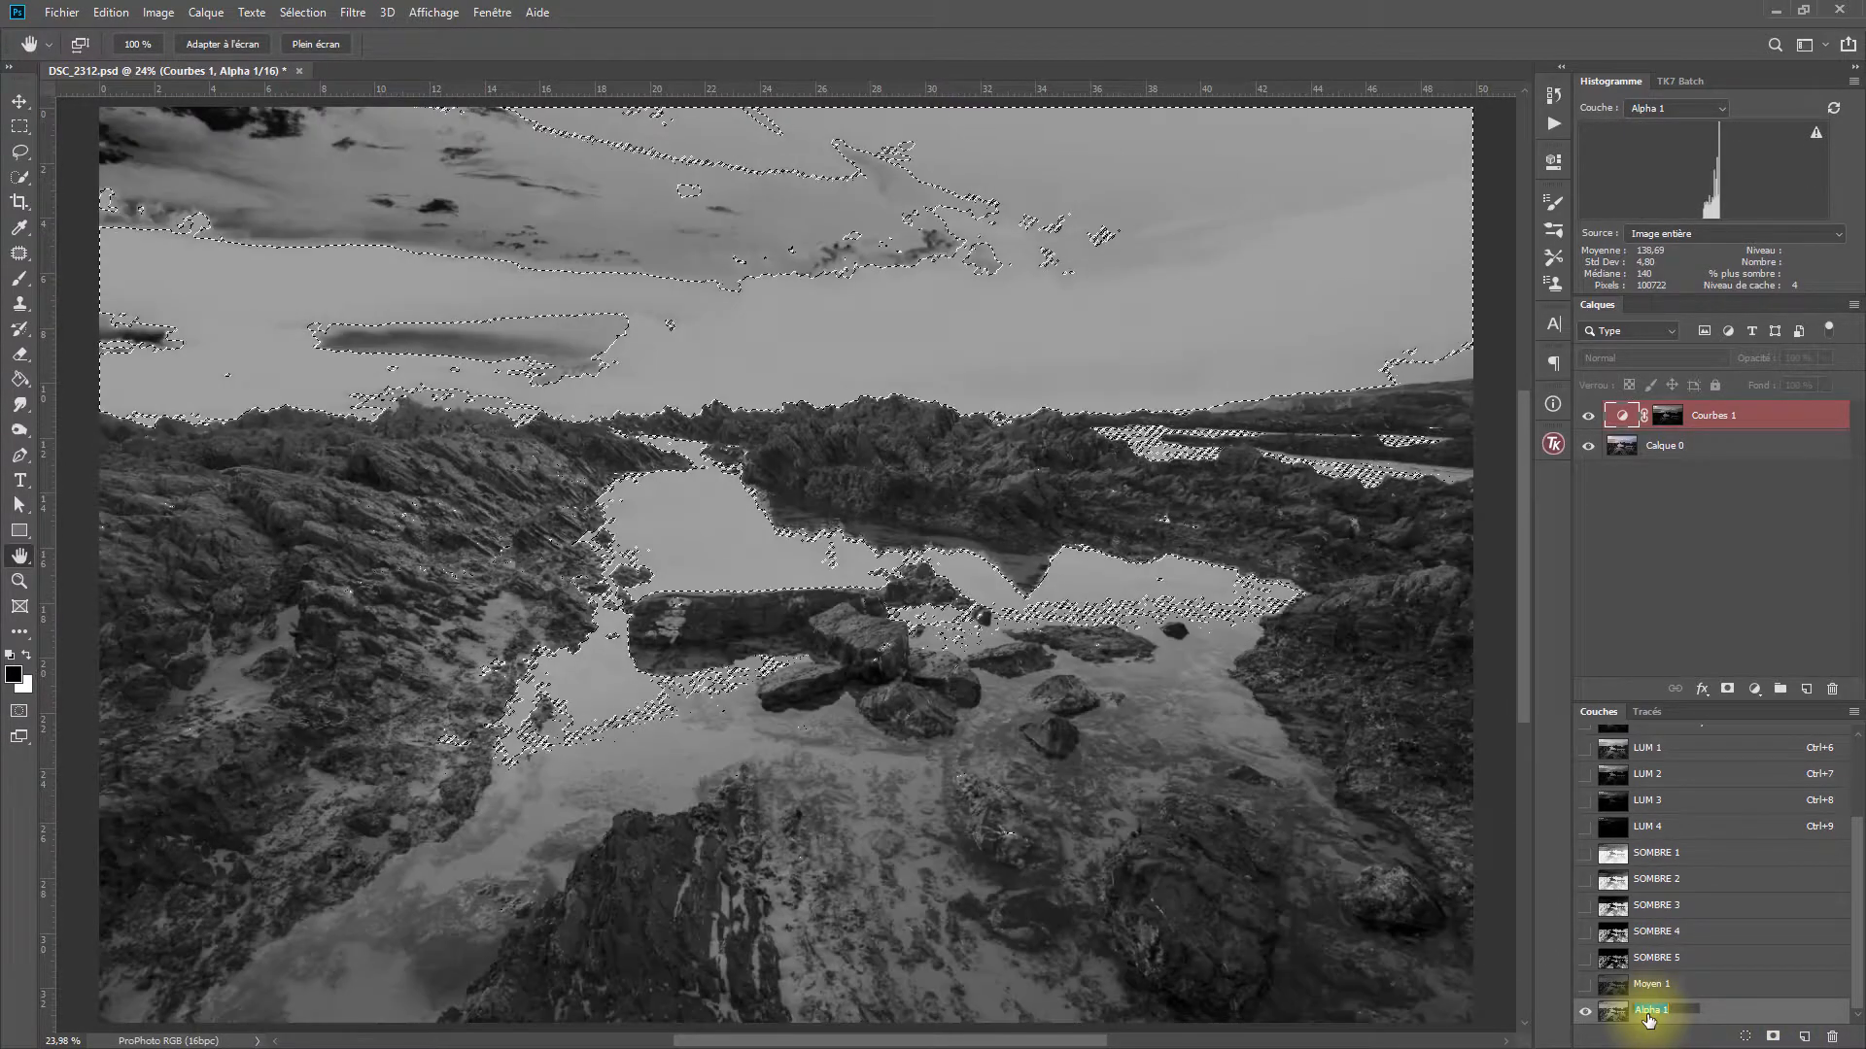
text(Moyen)
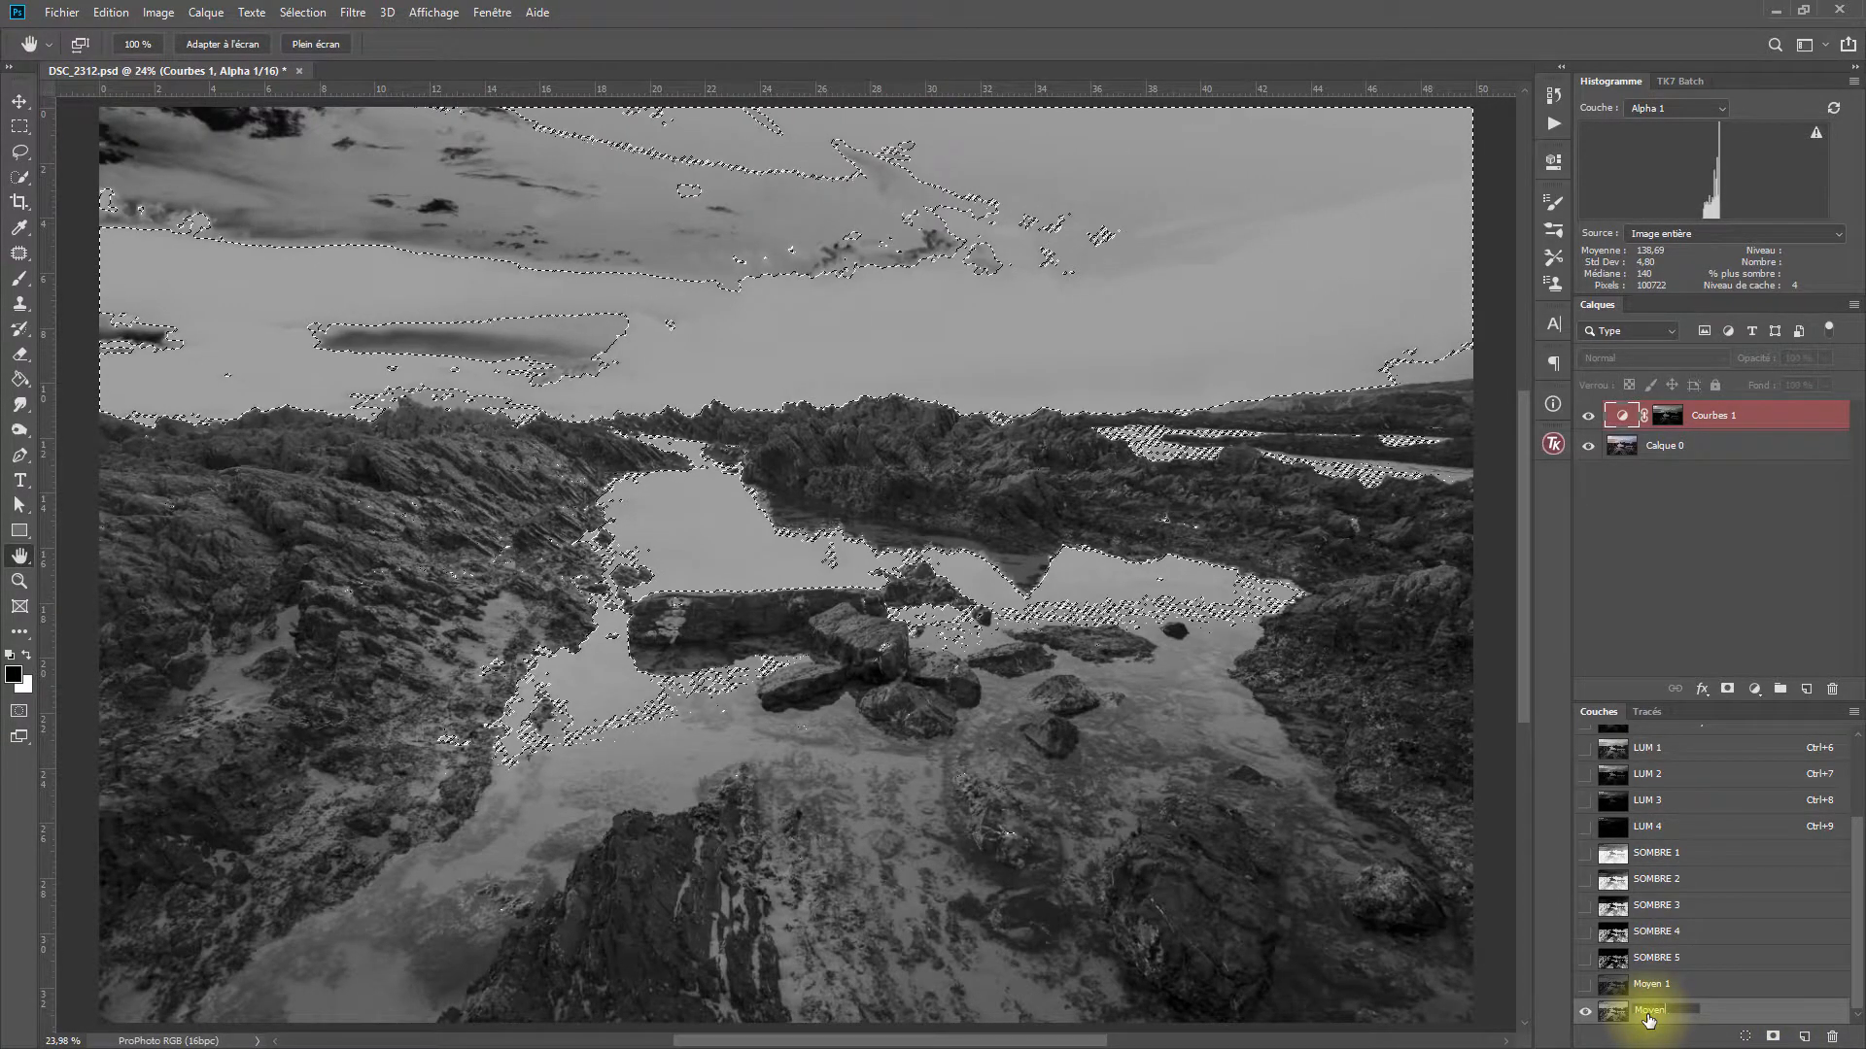
text( 2)
key(Return)
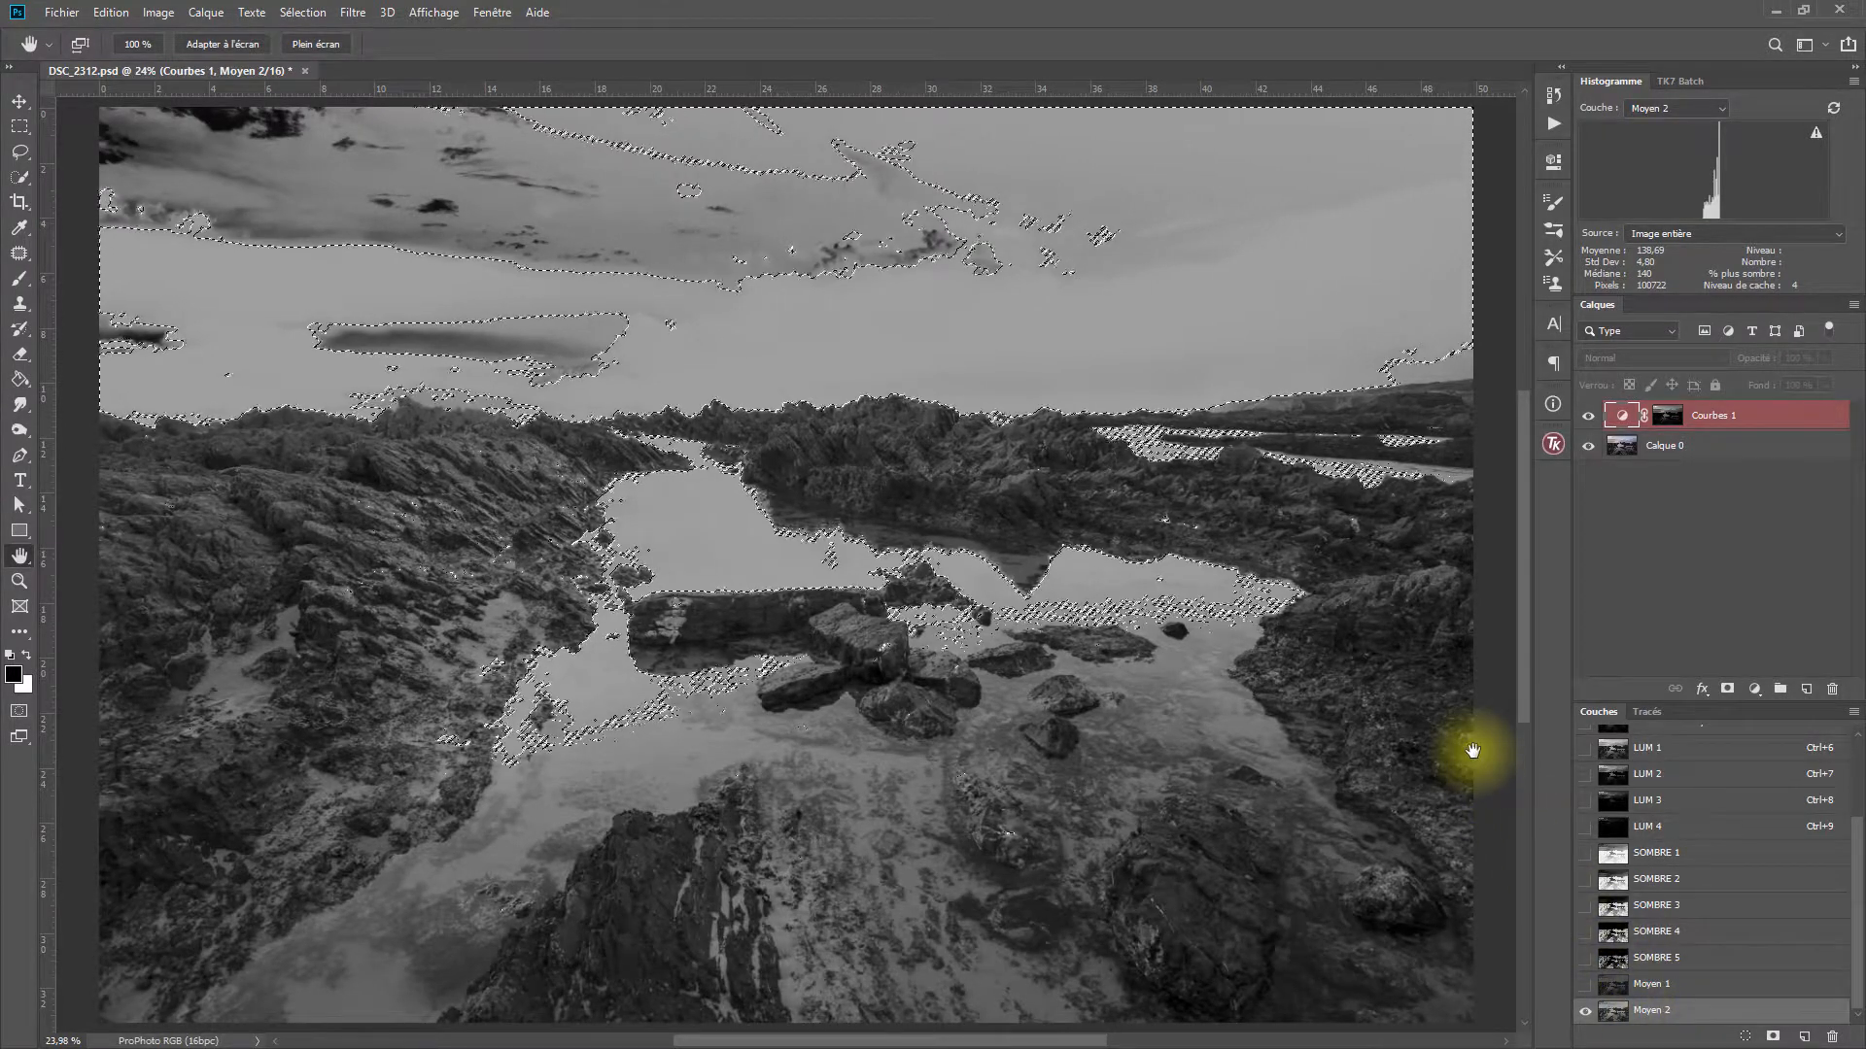
Select the entire image and subtract the LUM 3 and SOMBRE 3 channels from the selection.
key(ctrl+a)
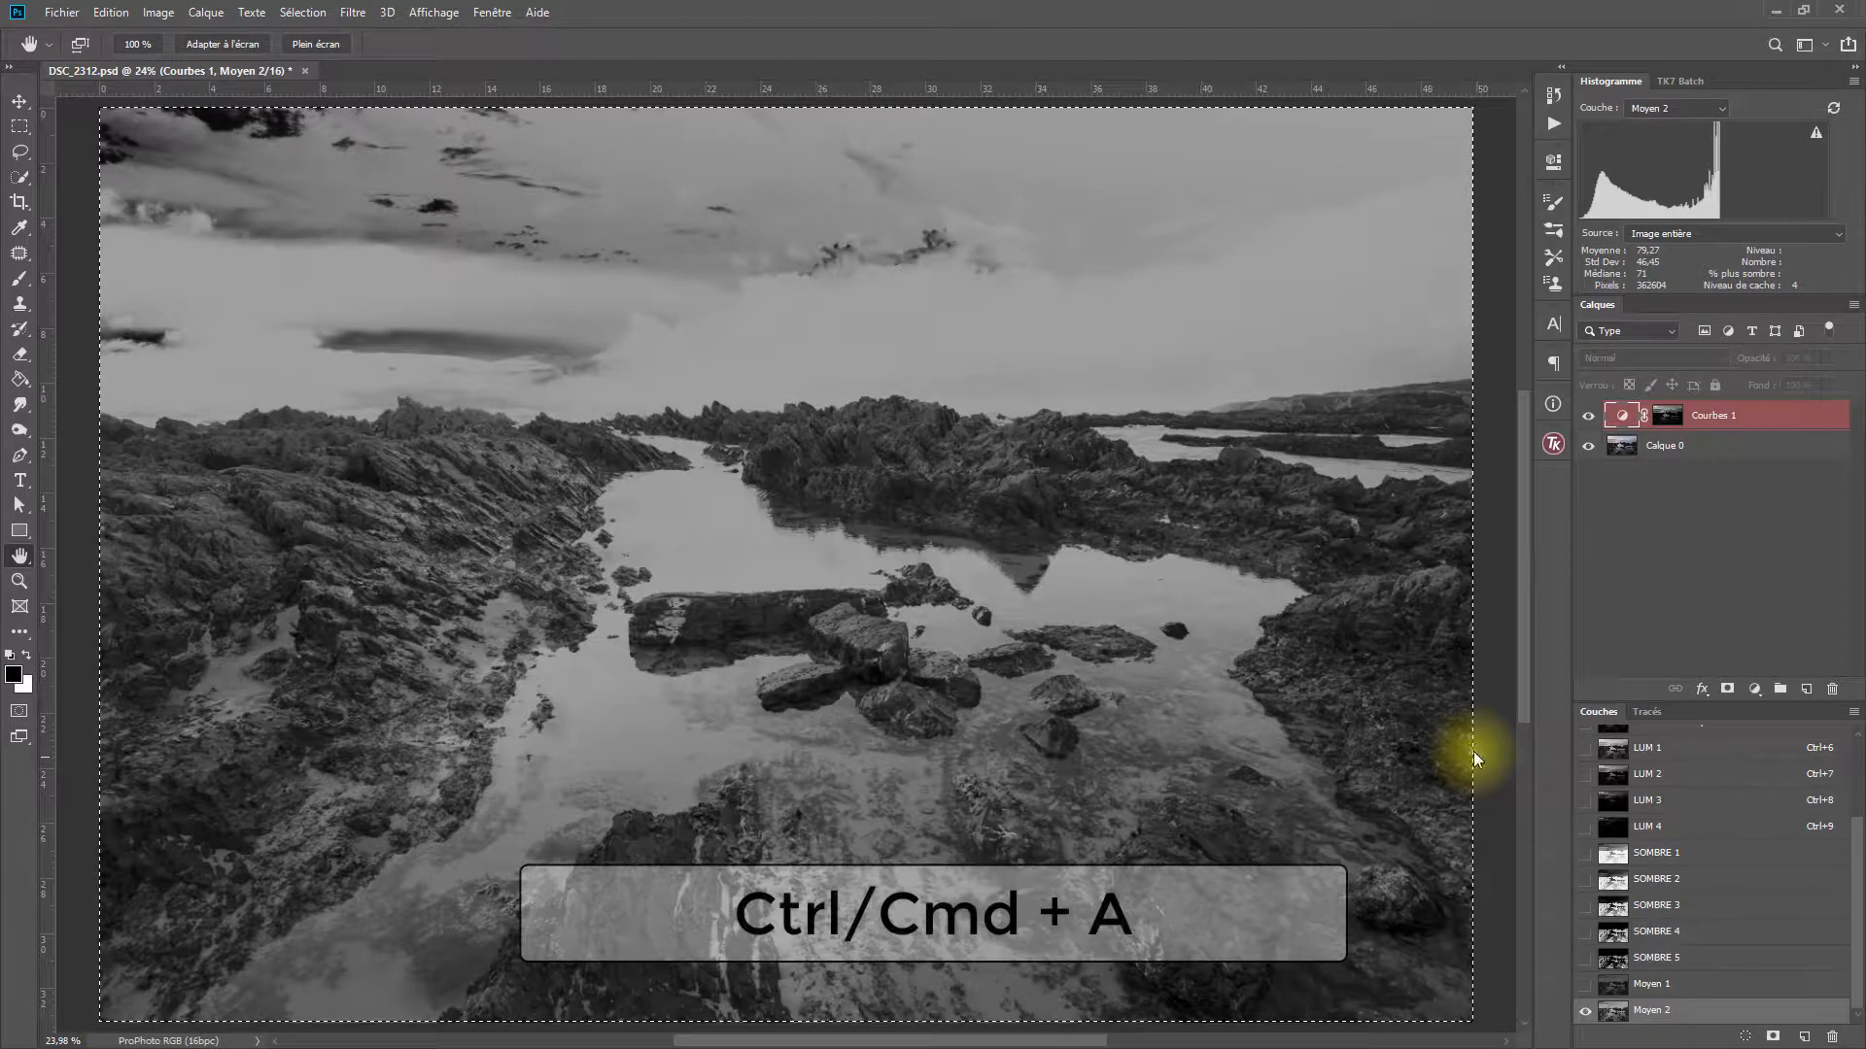
ctrl+alt+click(1625, 807)
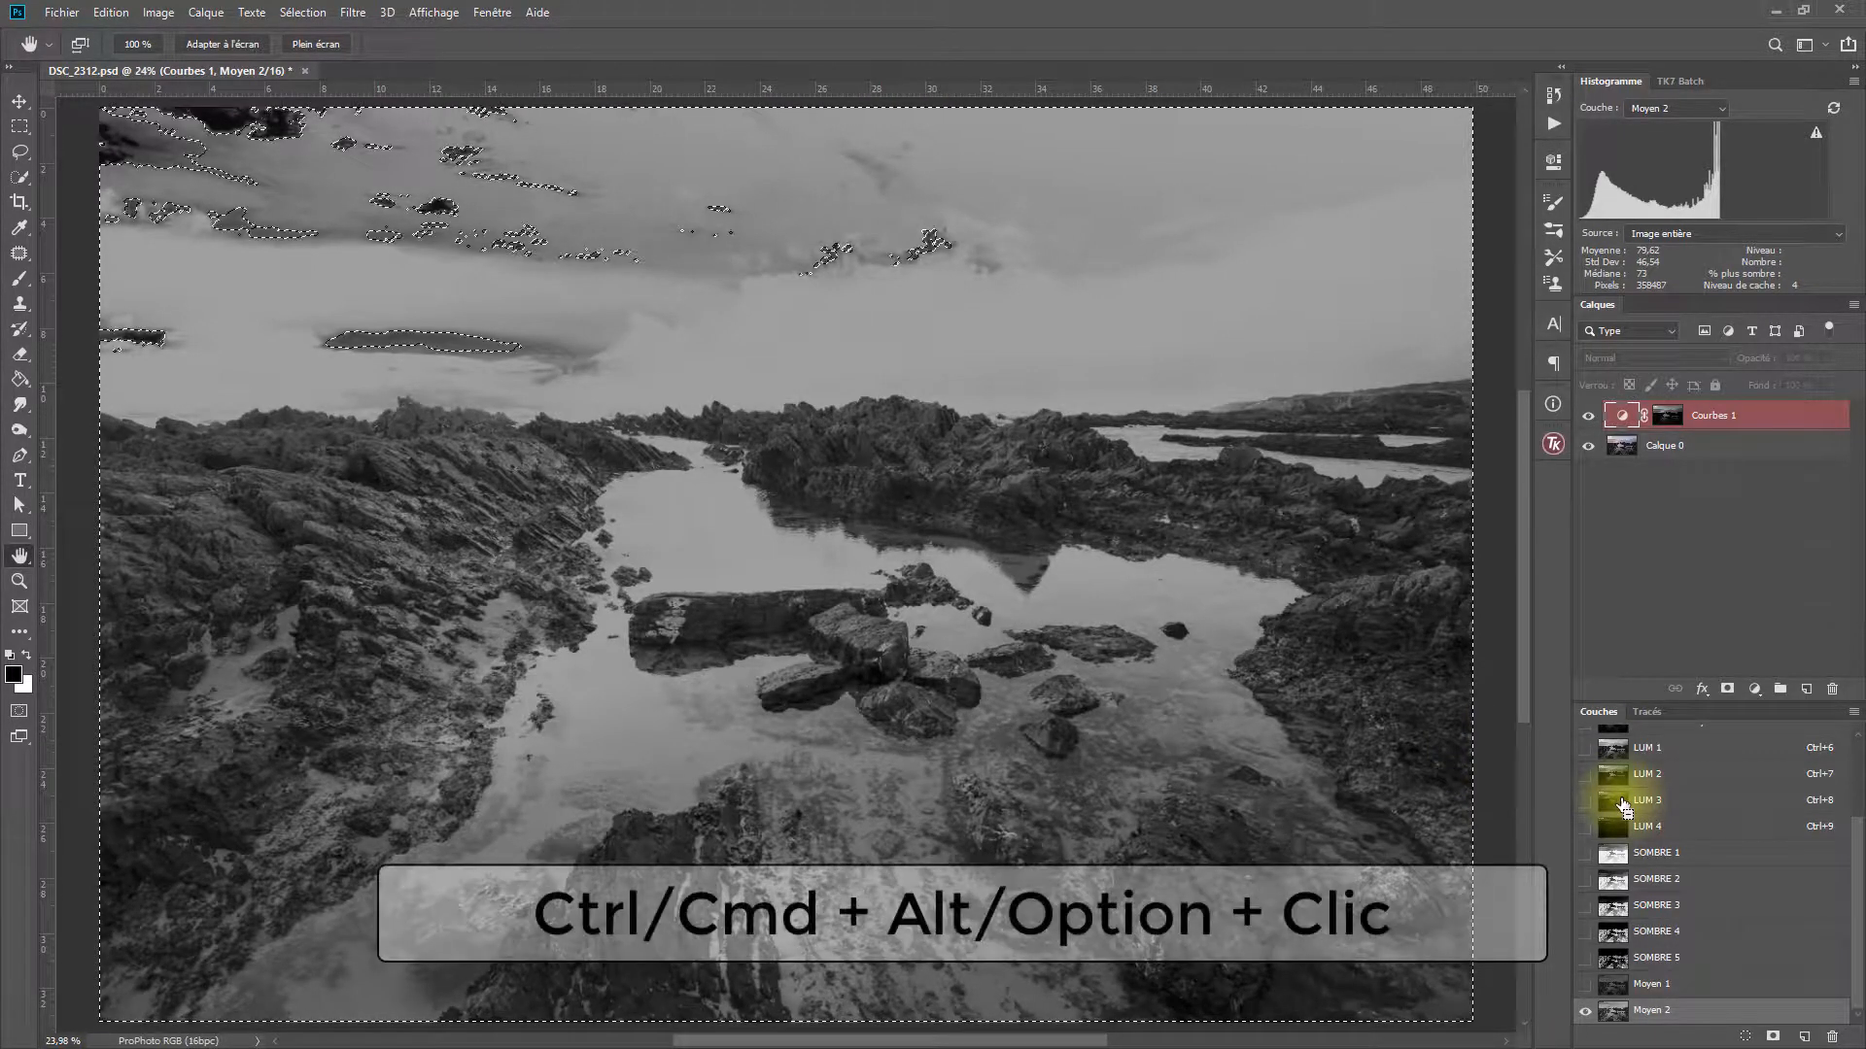
ctrl+alt+click(1609, 911)
Save the remaining selection as a channel named Moyen 3.
click(1772, 1036)
double_click(1651, 1011)
text(Moyzen)
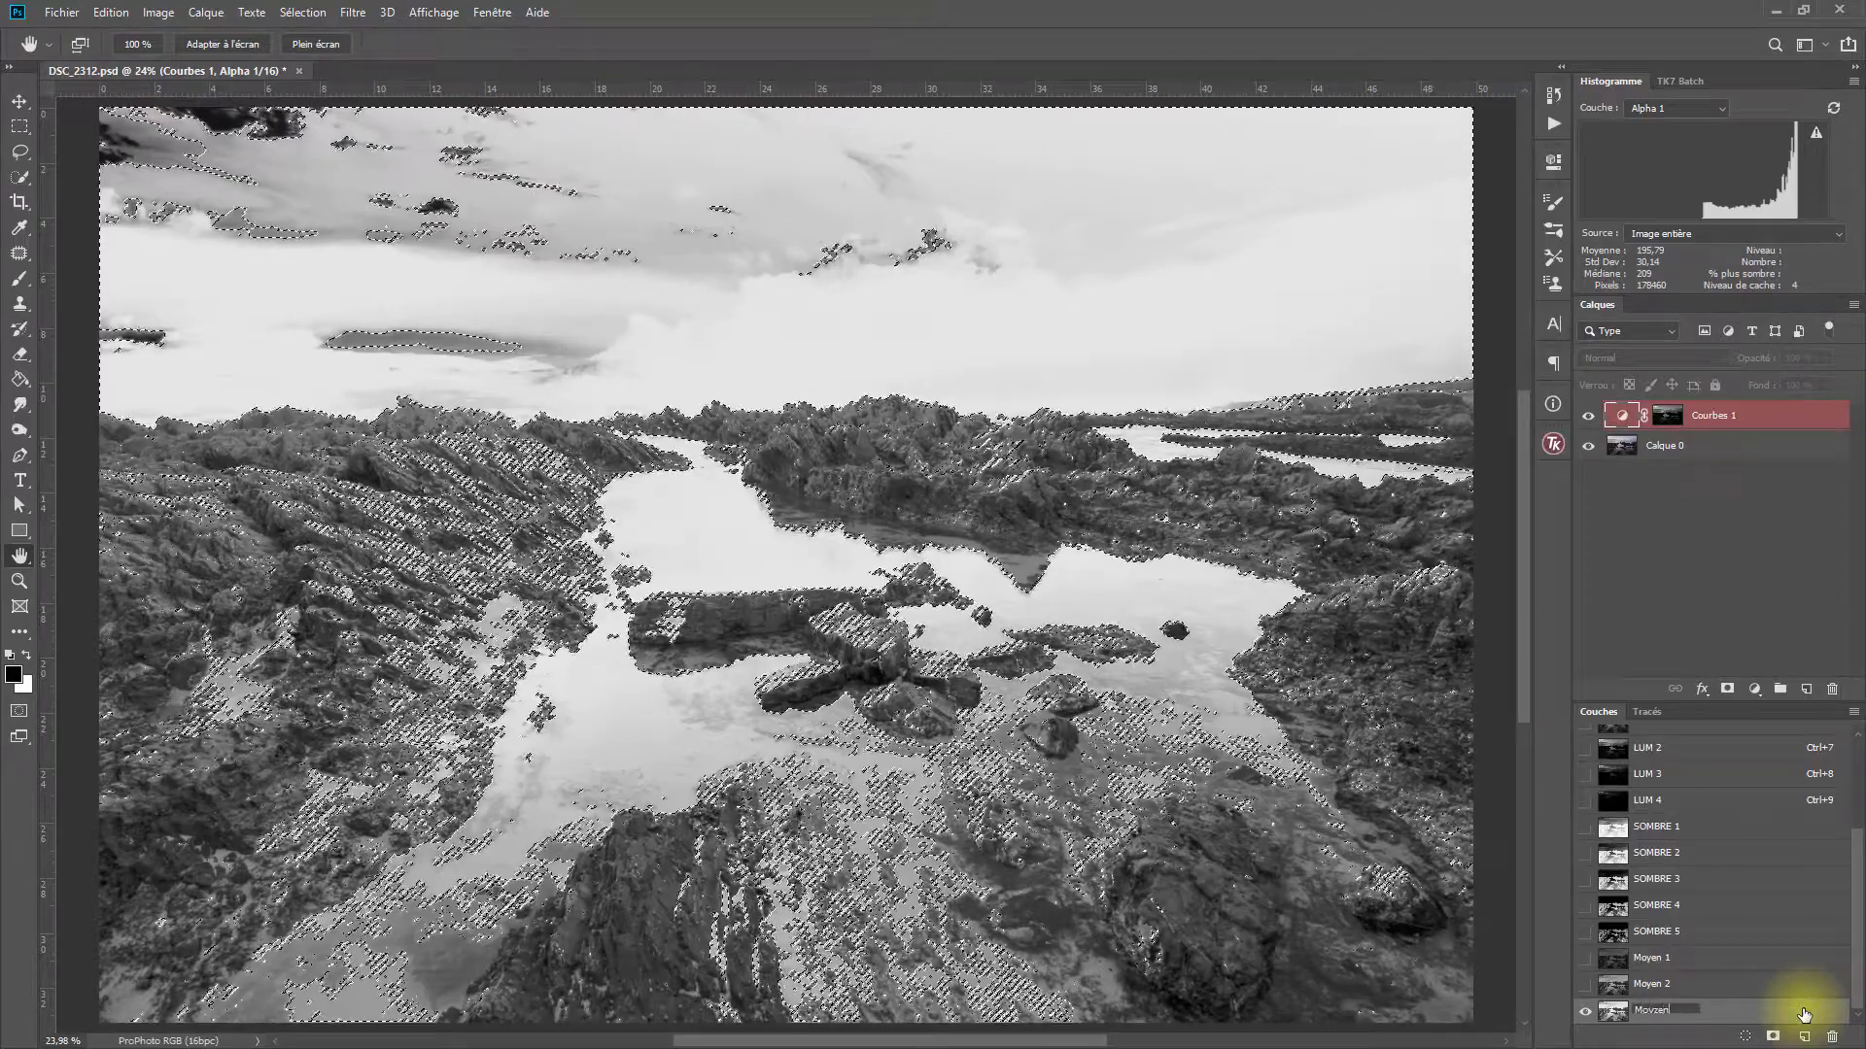
text( 3)
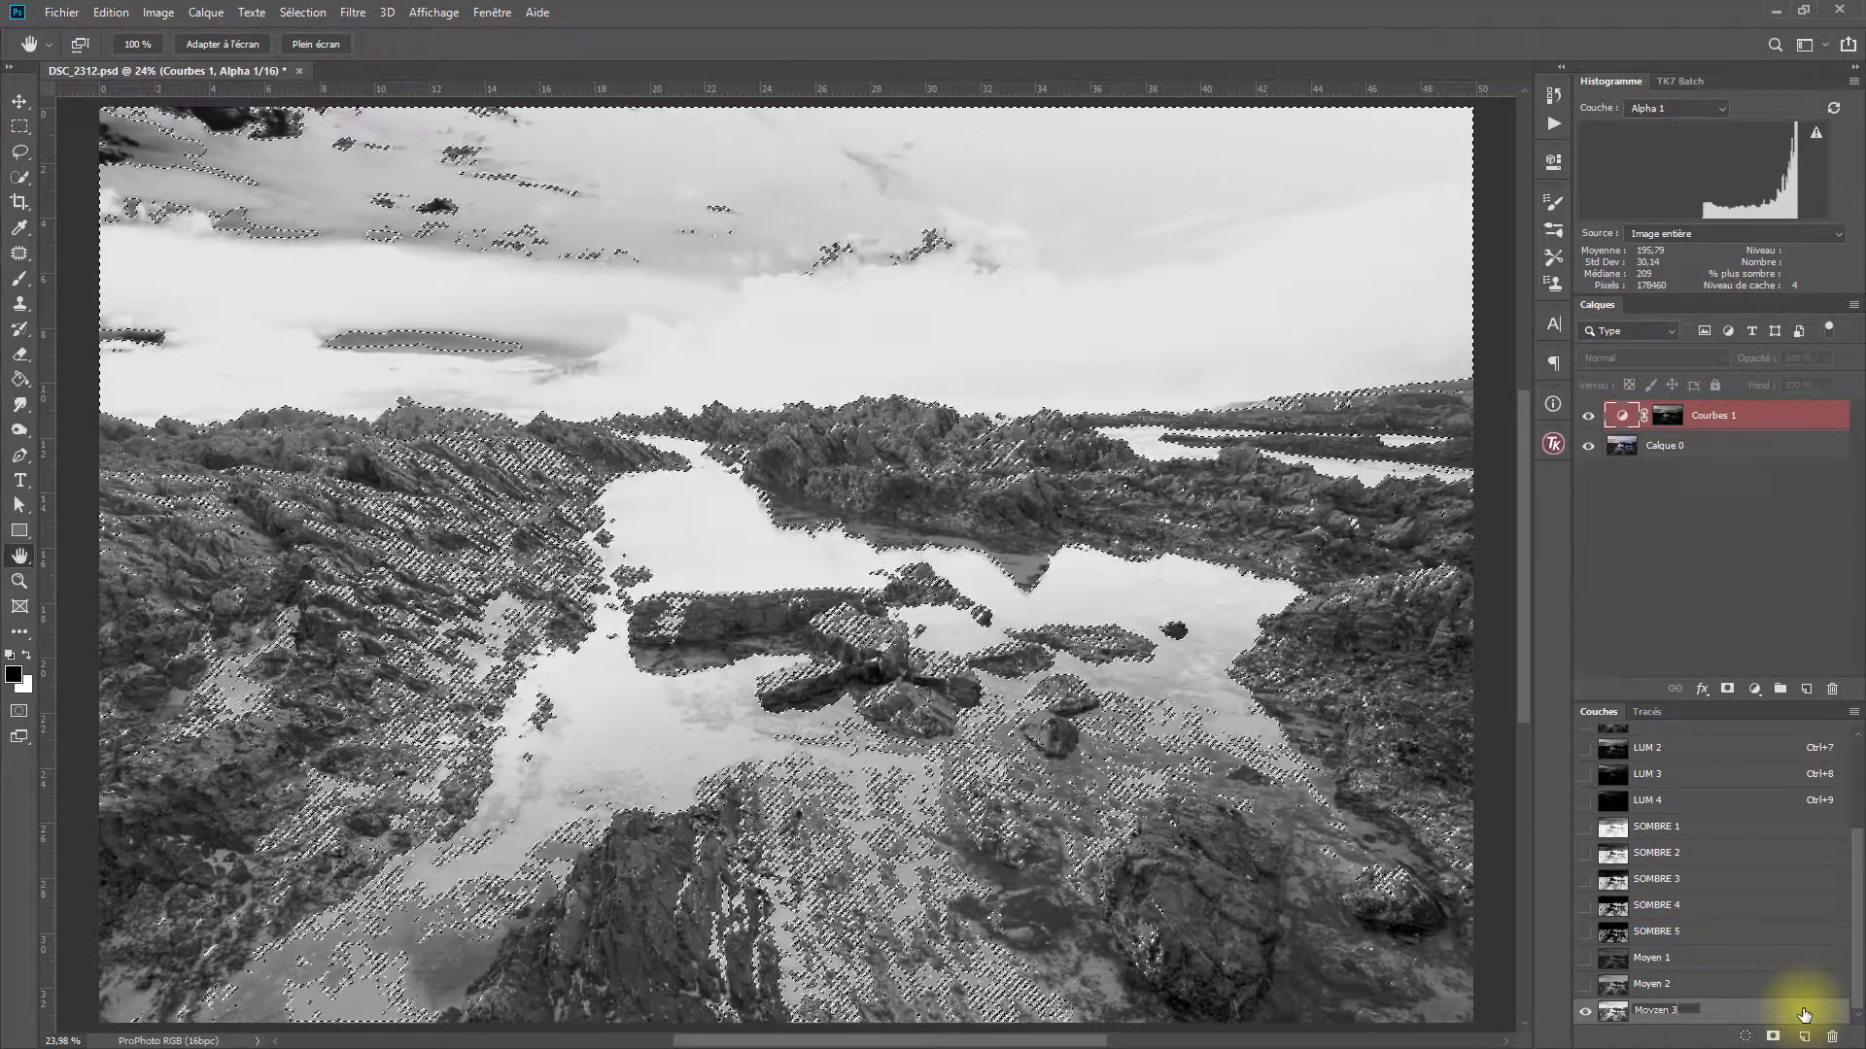
key(BackSpace)
key(BackSpace)
key(BackSpace)
key(BackSpace)
key(BackSpace)
text(e)
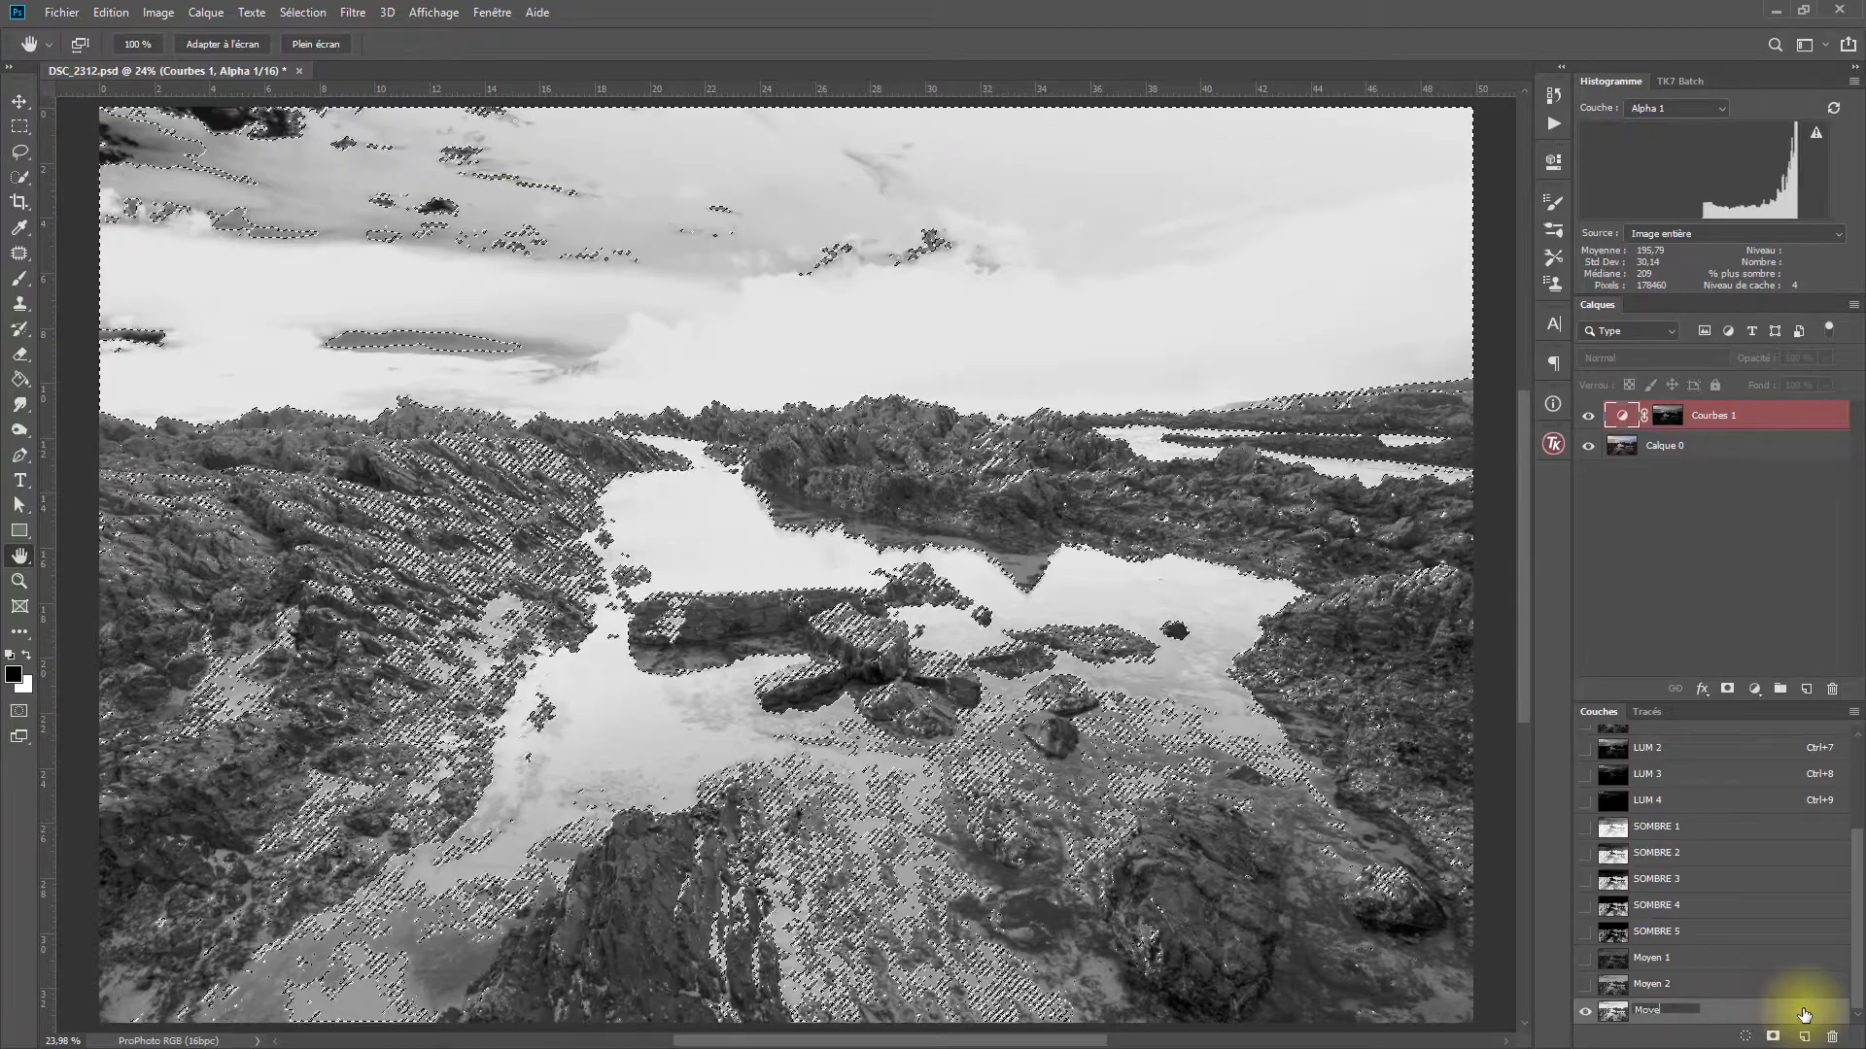
text(n 3)
key(Return)
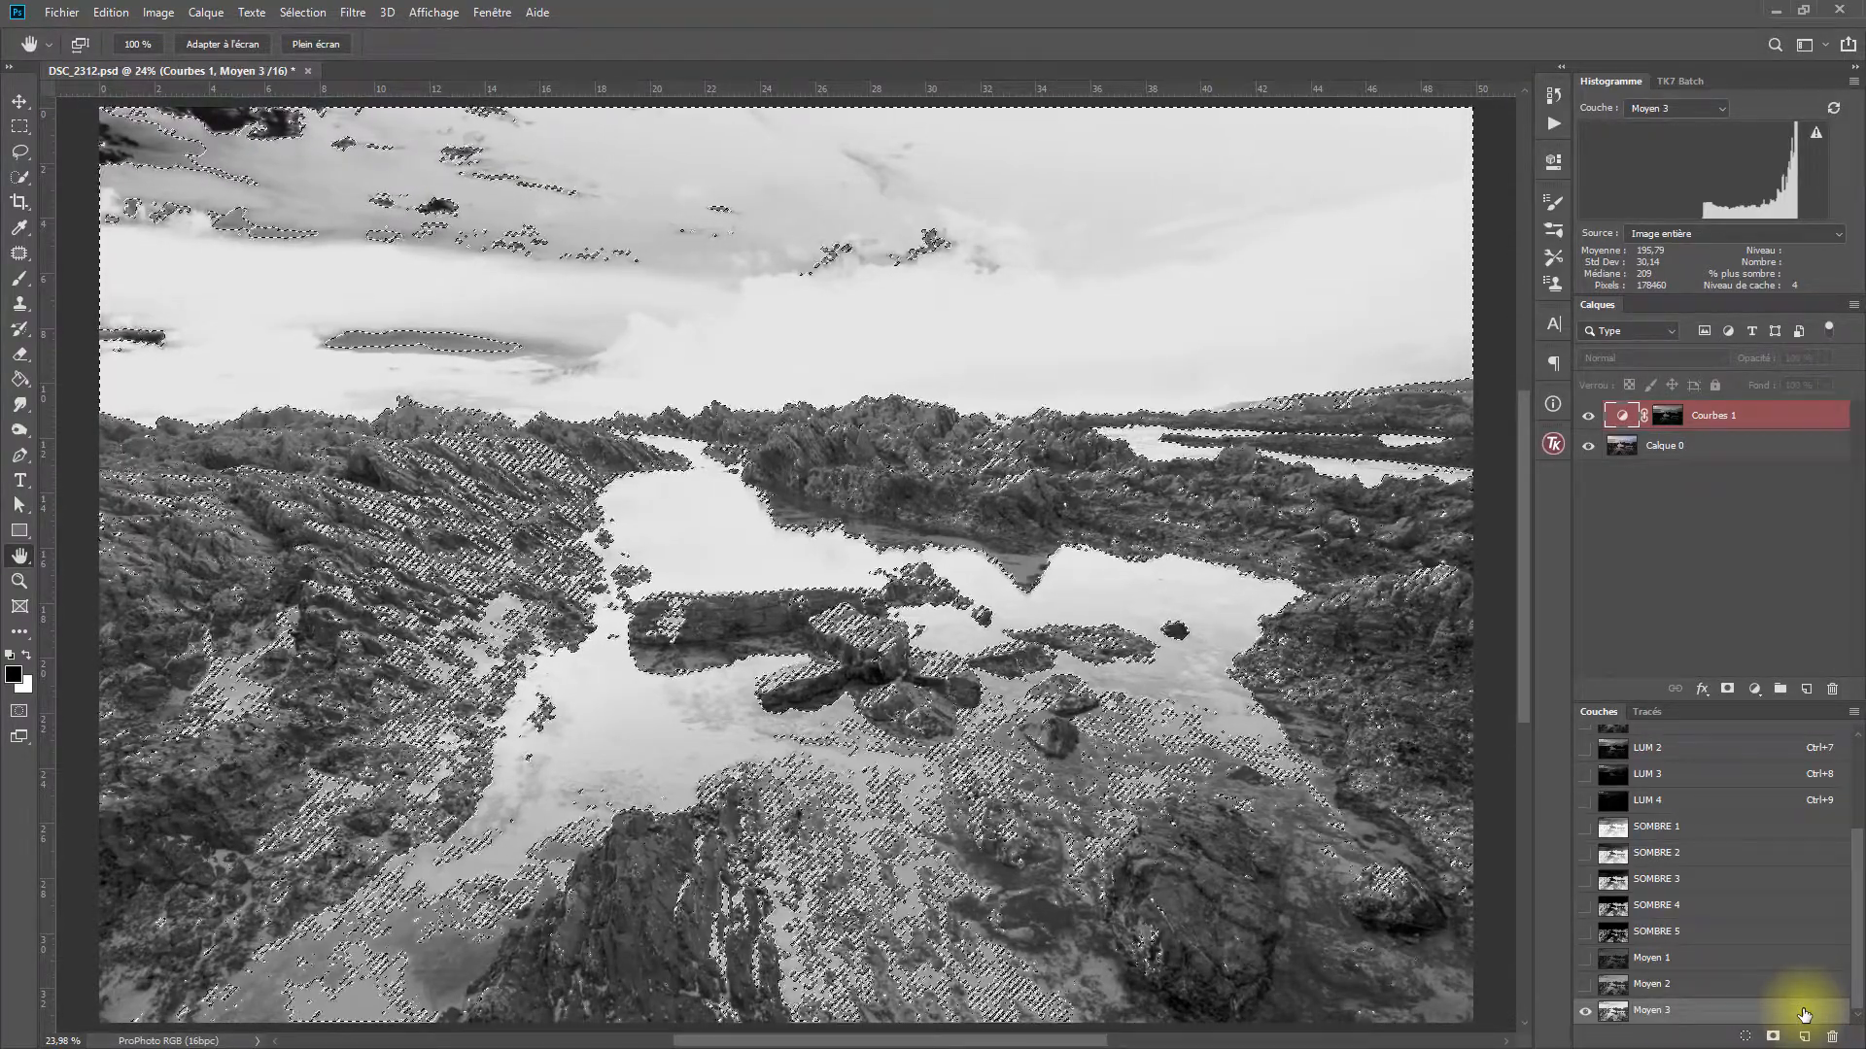
Clear the selection and save the document.
key(ctrl+d)
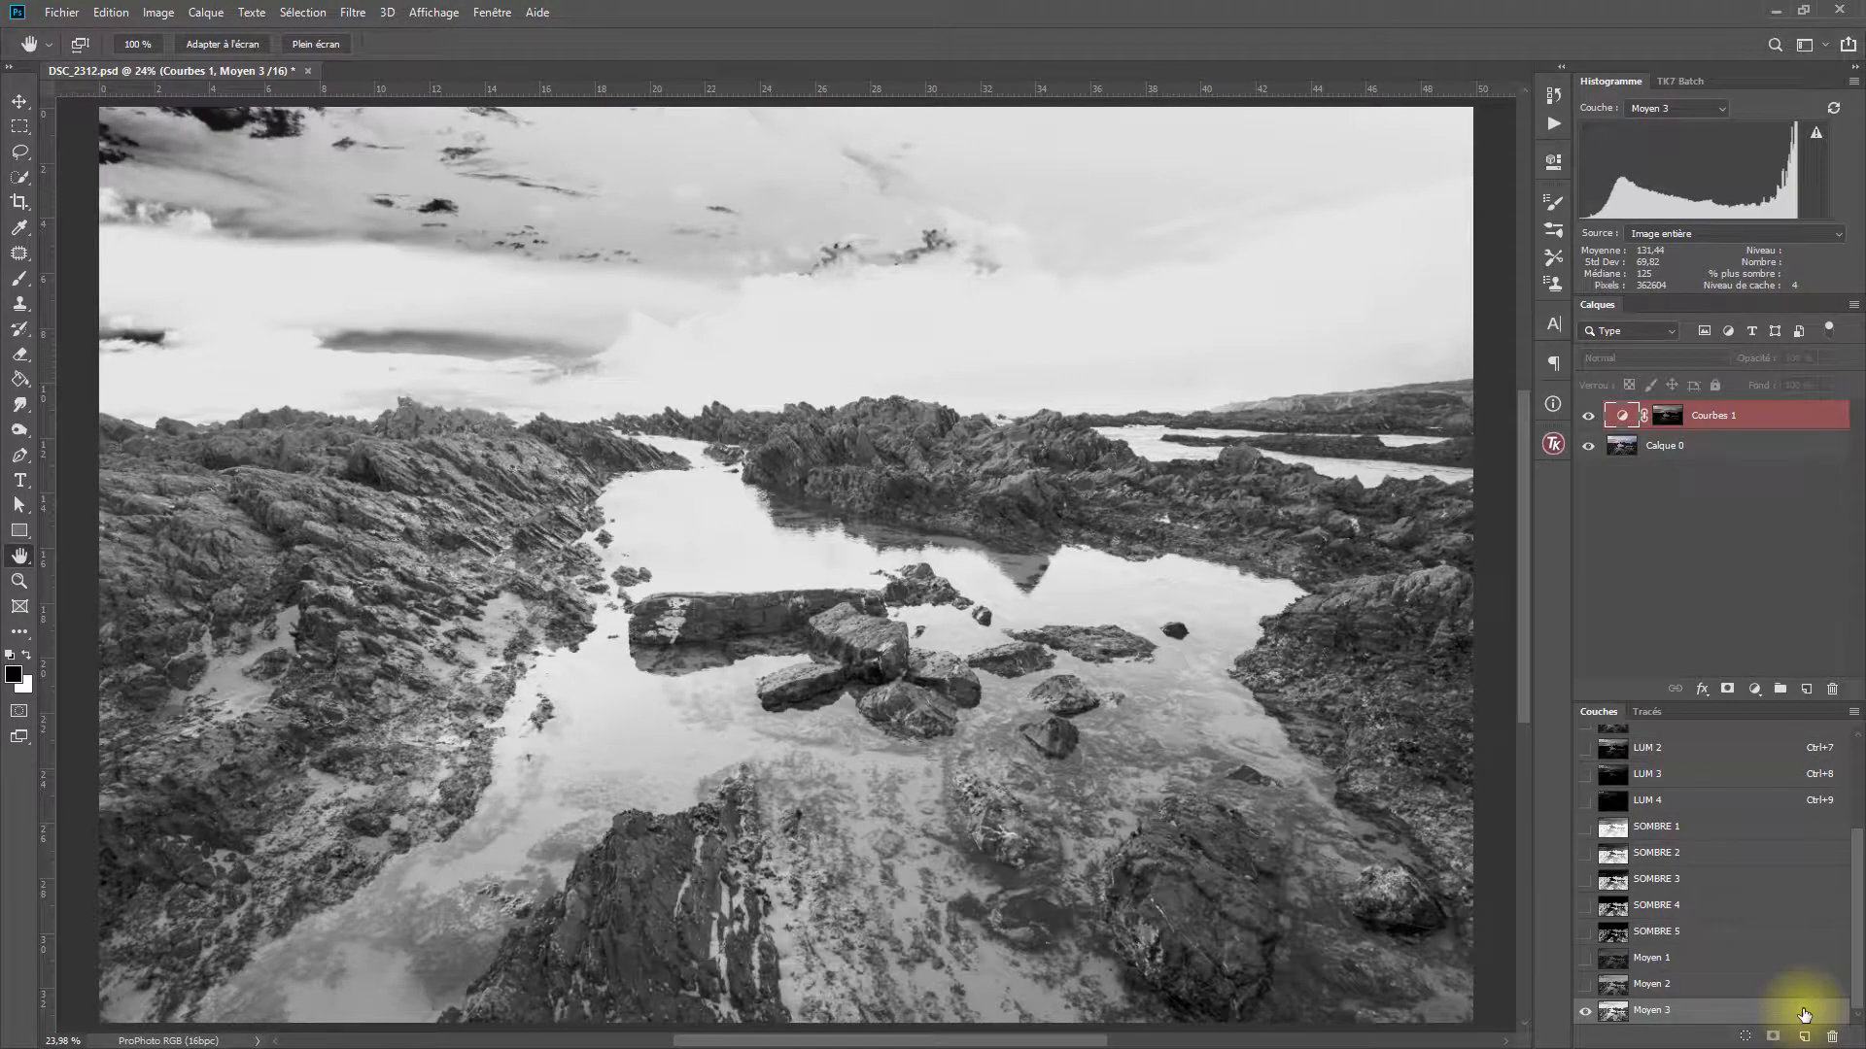
key(ctrl+s)
Display the RVB composite and enlarge the channel list so that every mask channel fits.
scroll(1741, 800, up, 3)
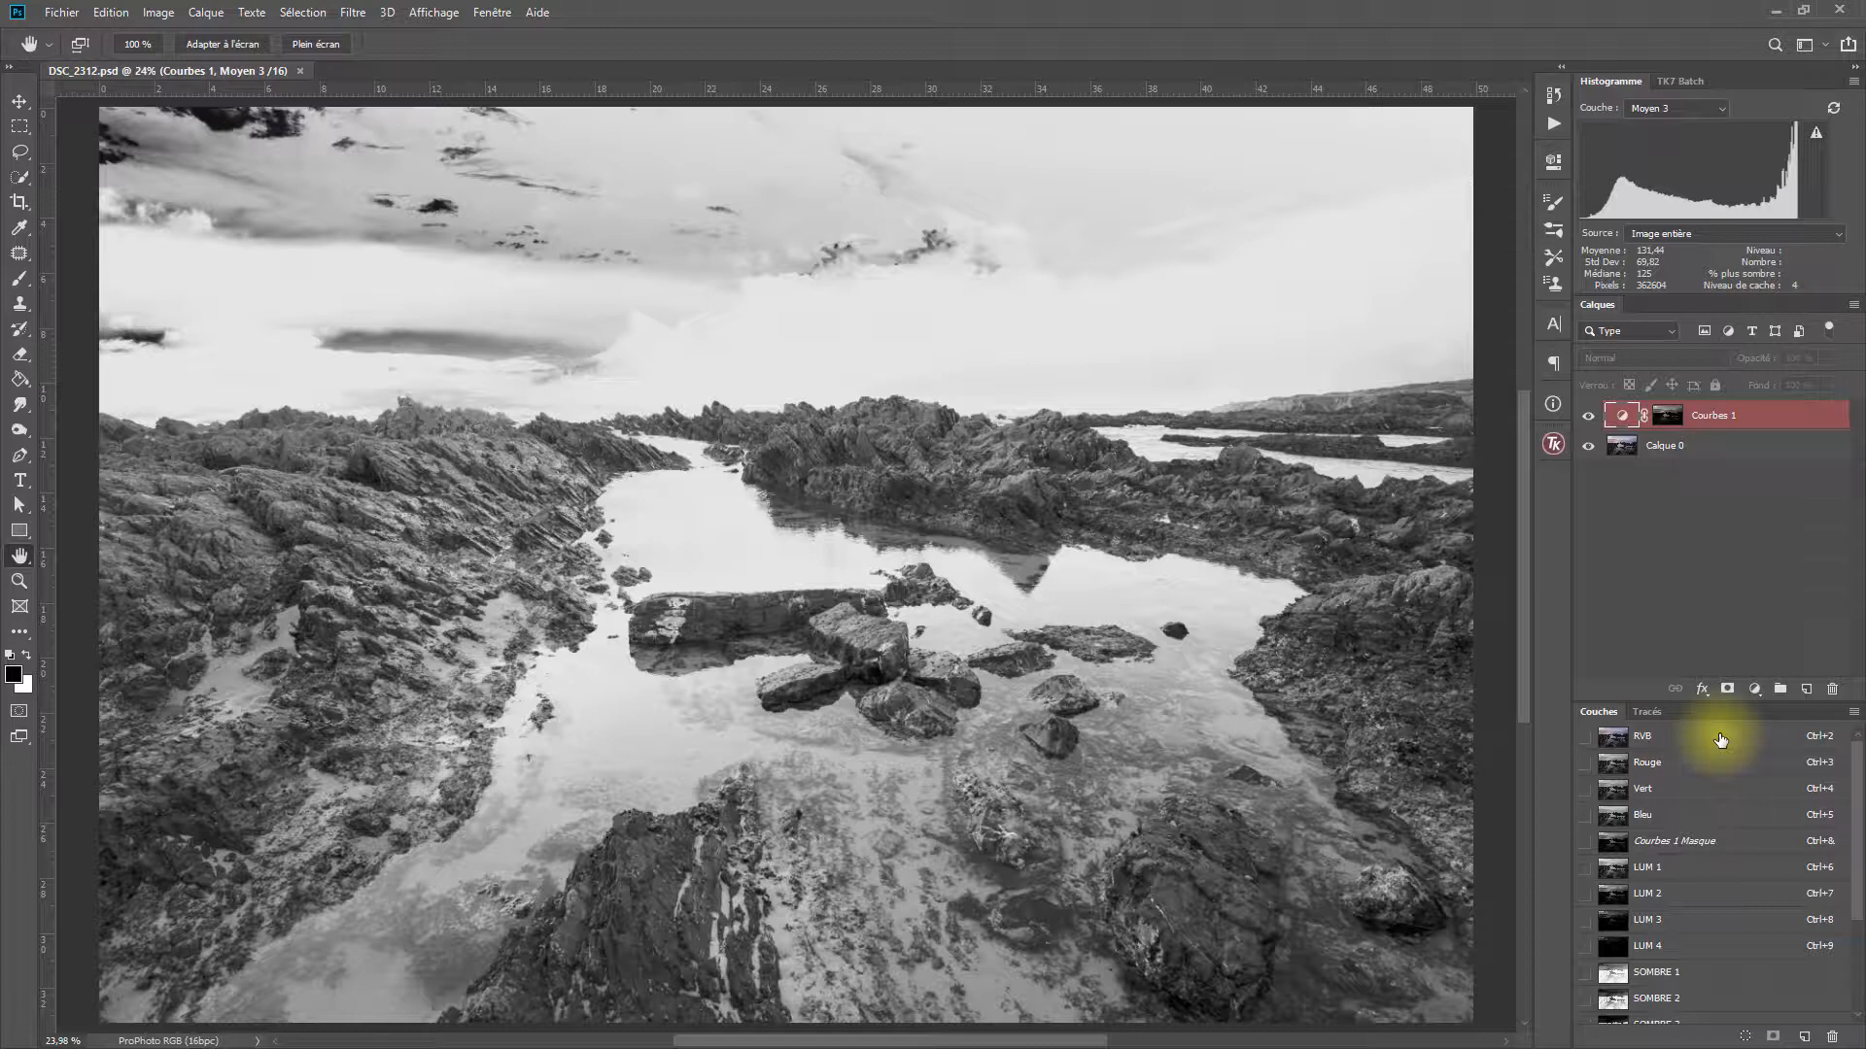
click(1720, 739)
drag(1715, 698, 1724, 547)
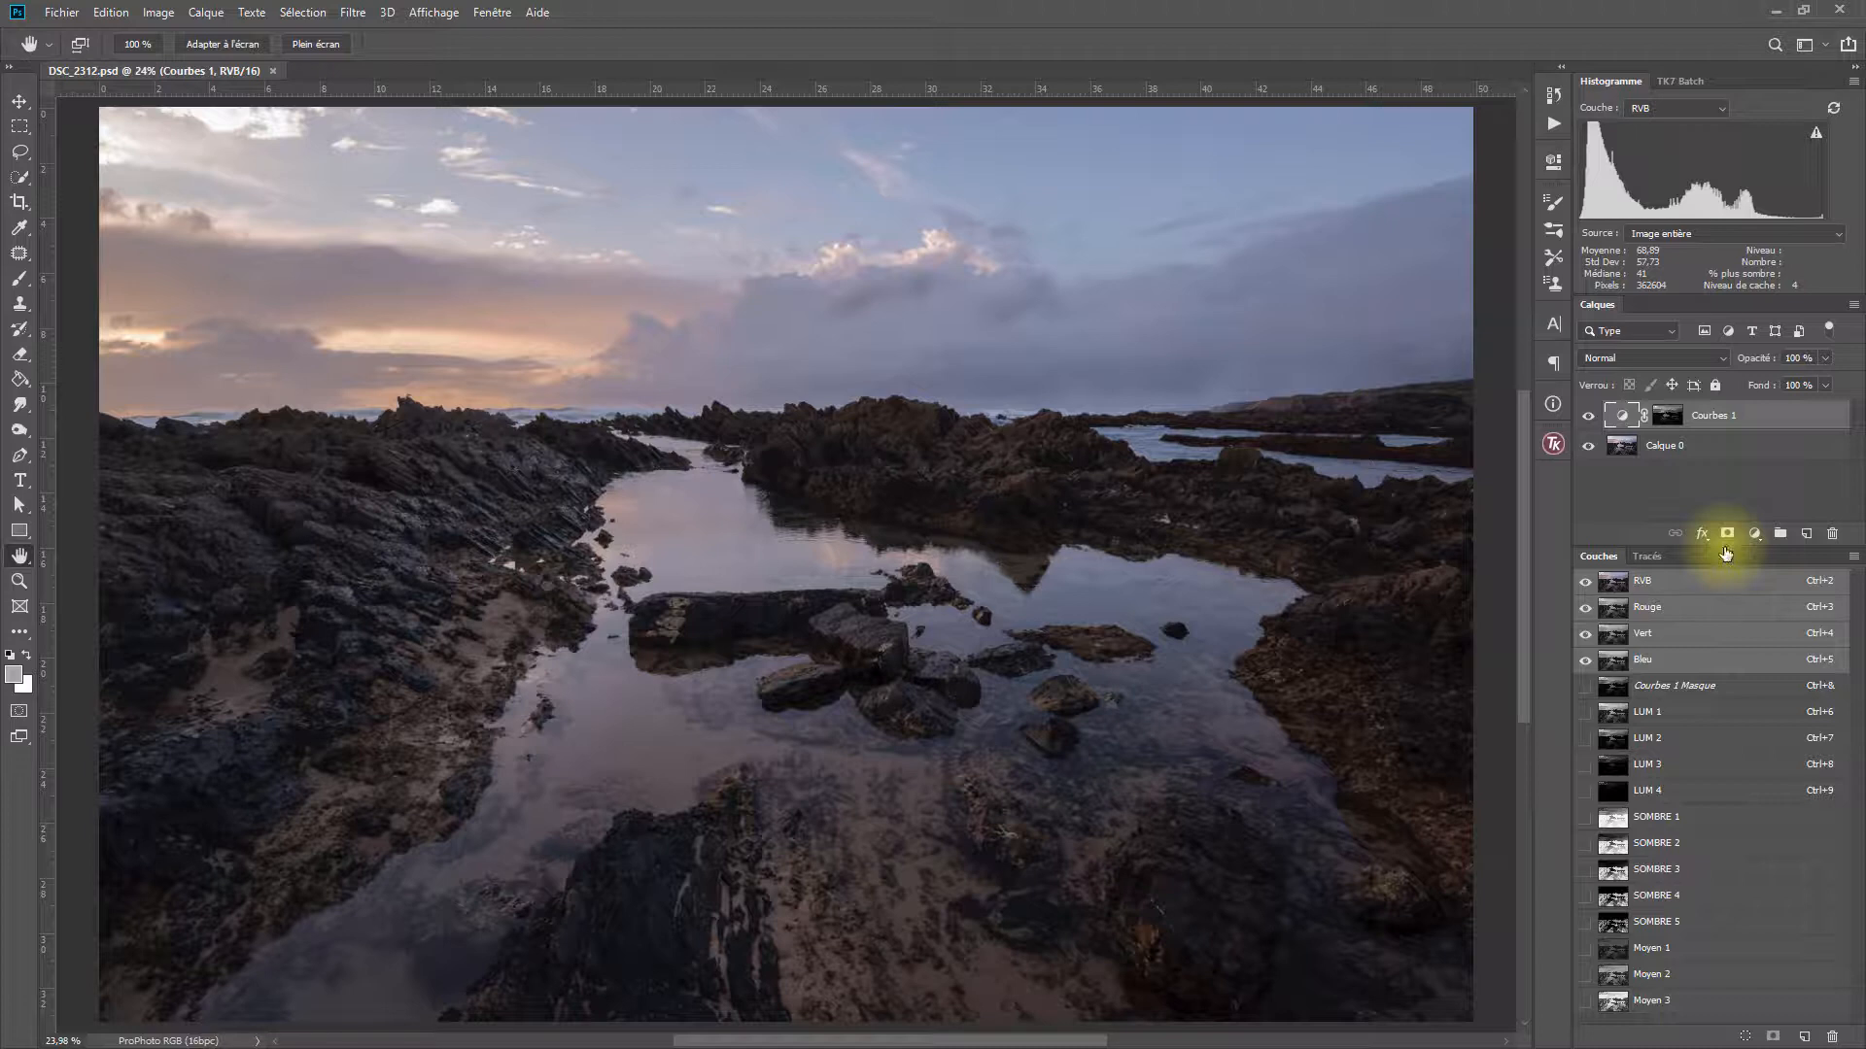
Load the SOMBRE 4 channel as a selection and create a Curves adjustment layer masked by it.
click(1695, 923)
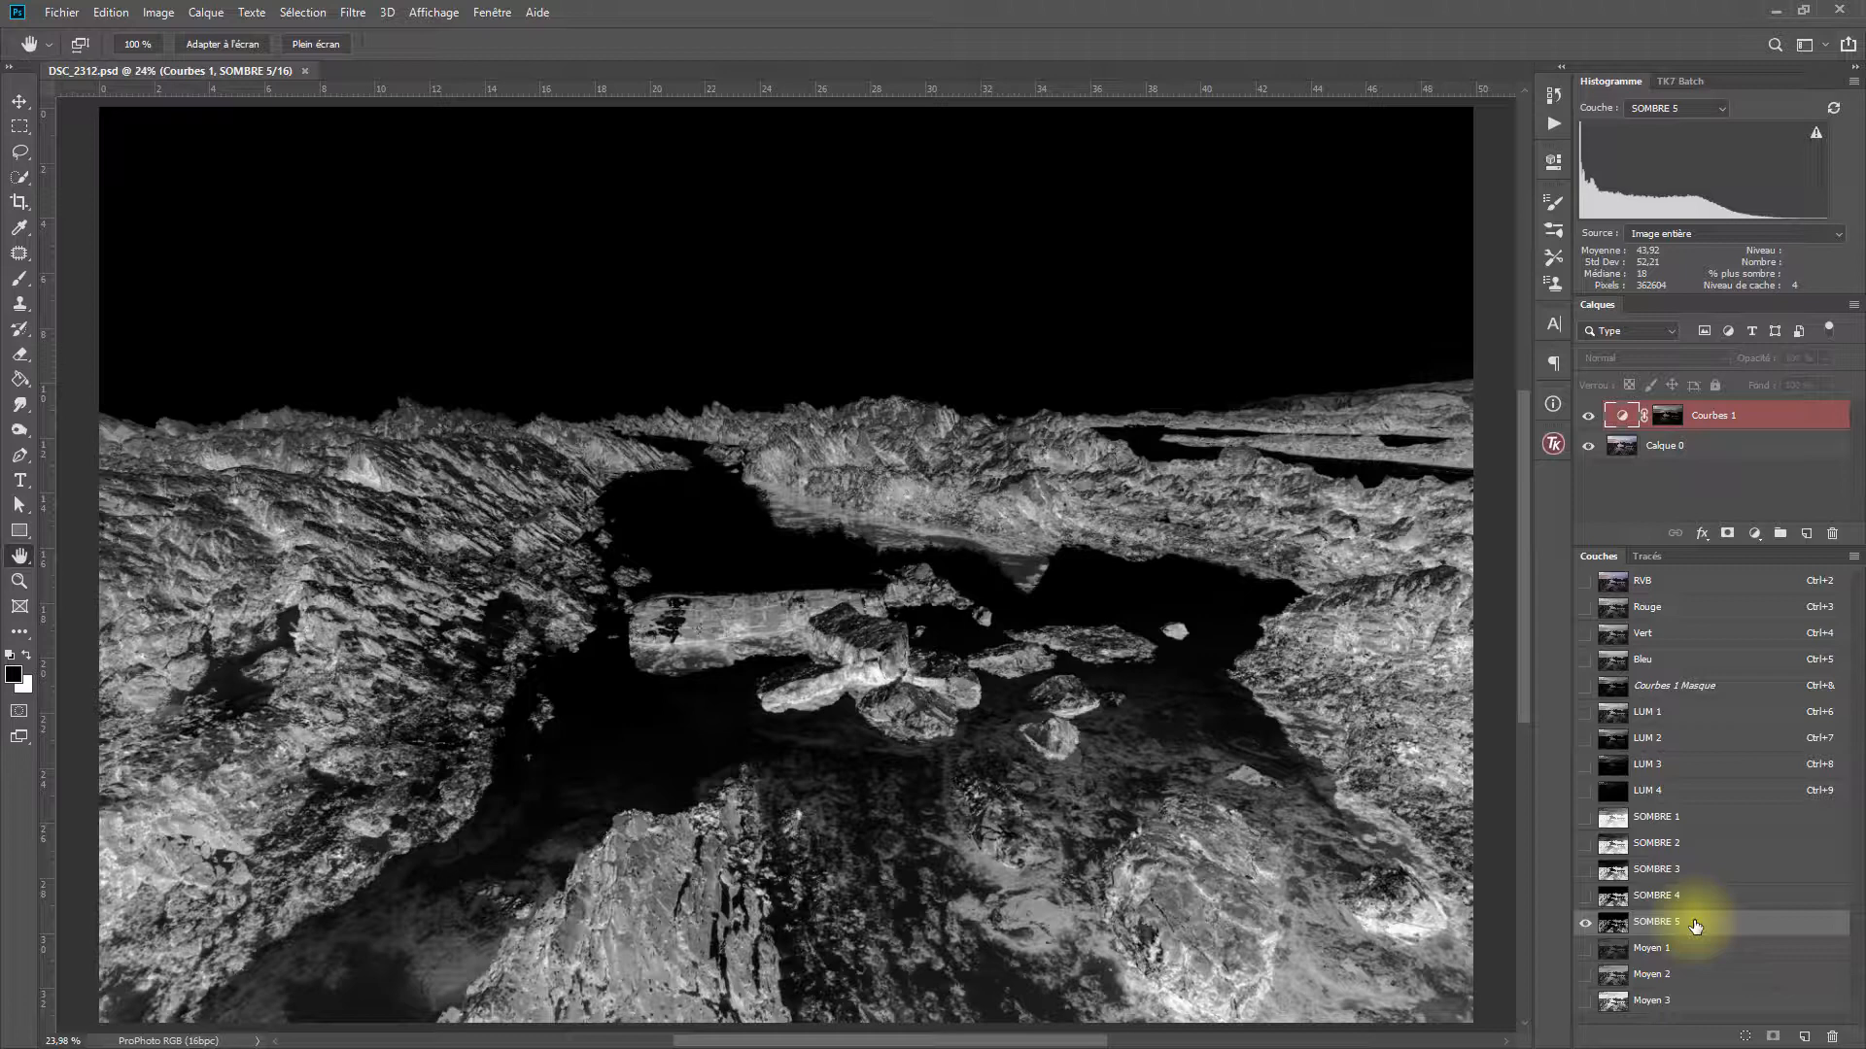
click(1704, 895)
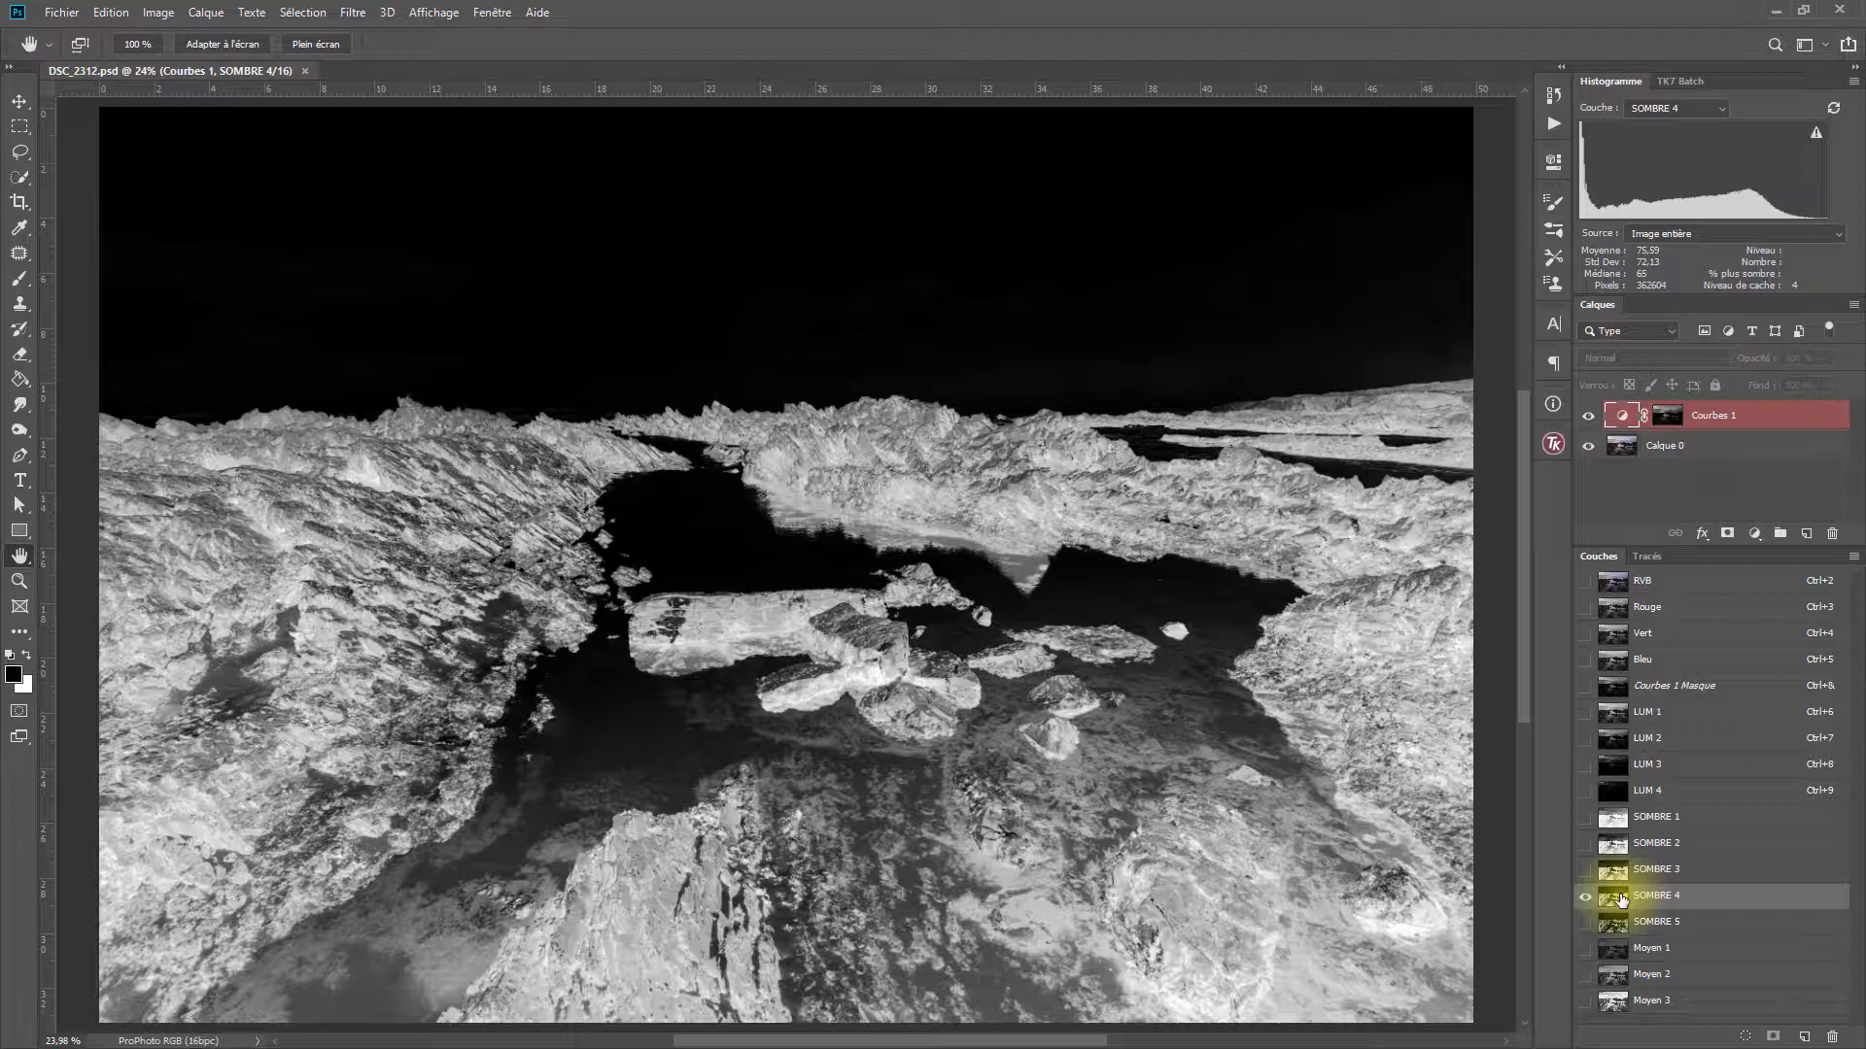
ctrl+click(1621, 901)
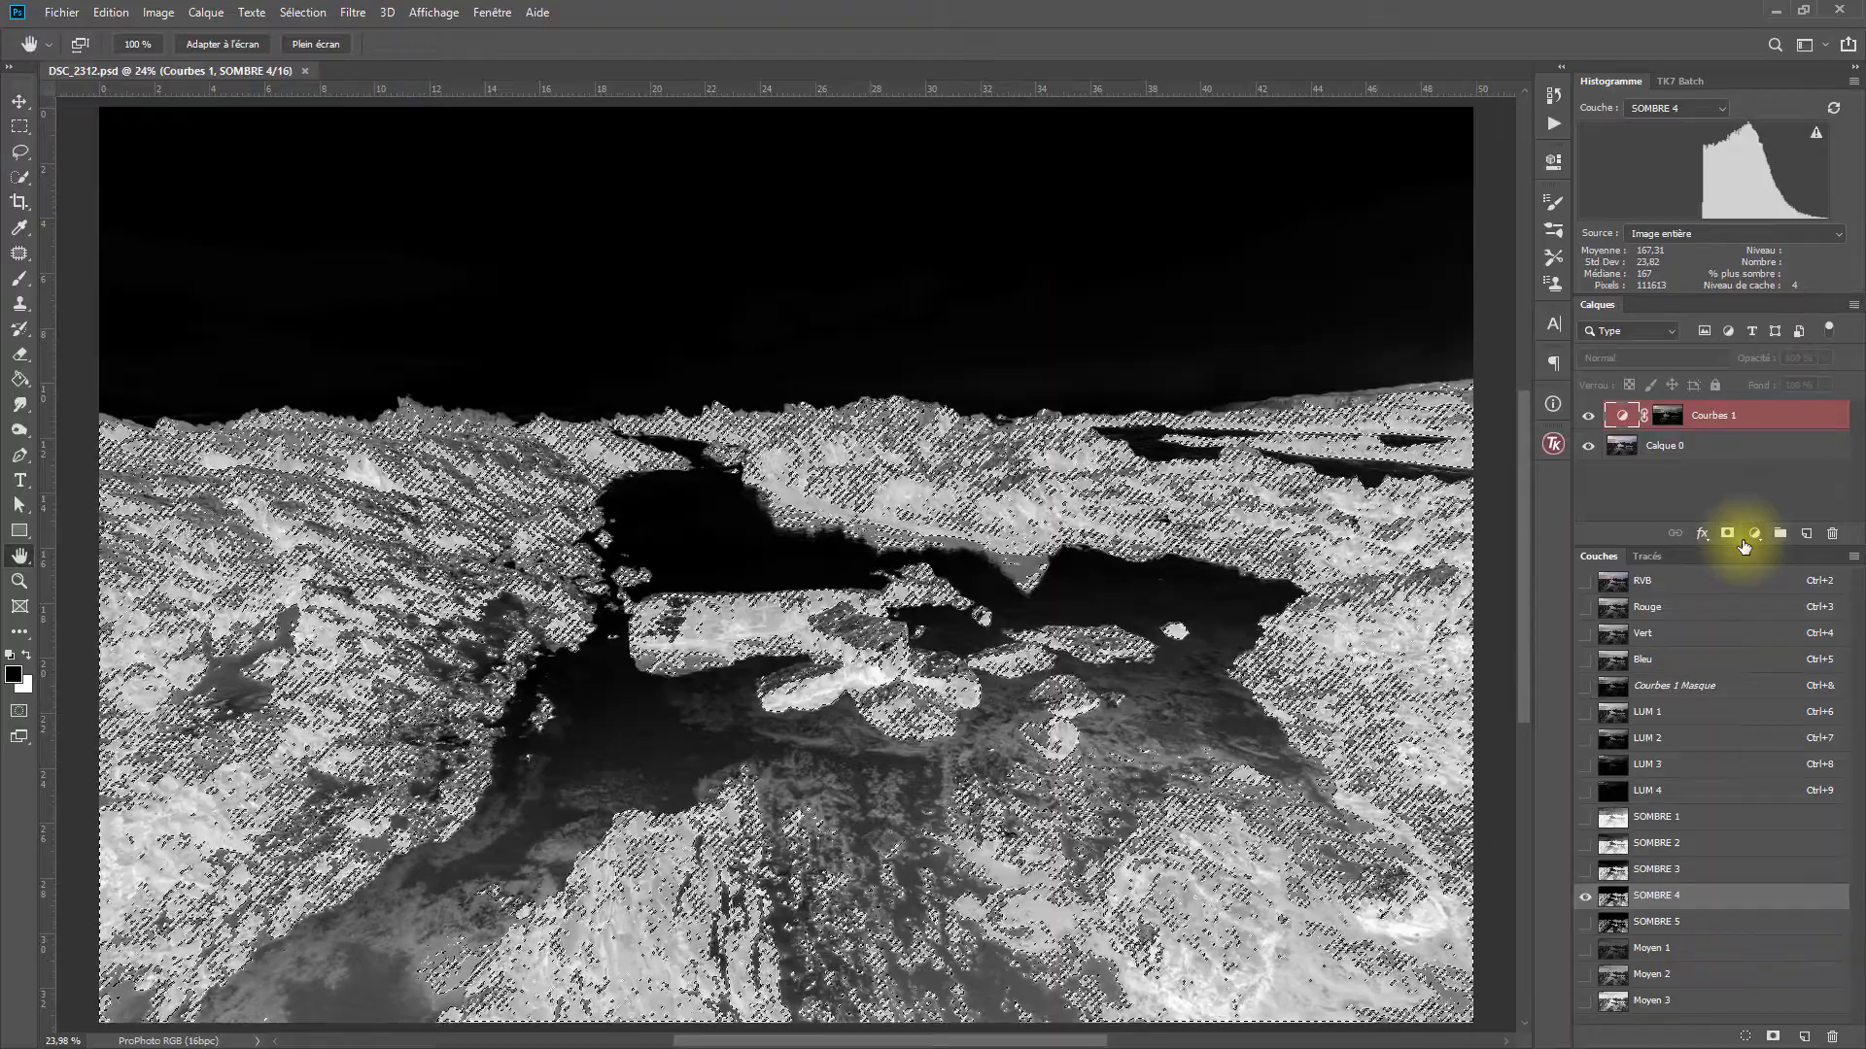
click(1754, 539)
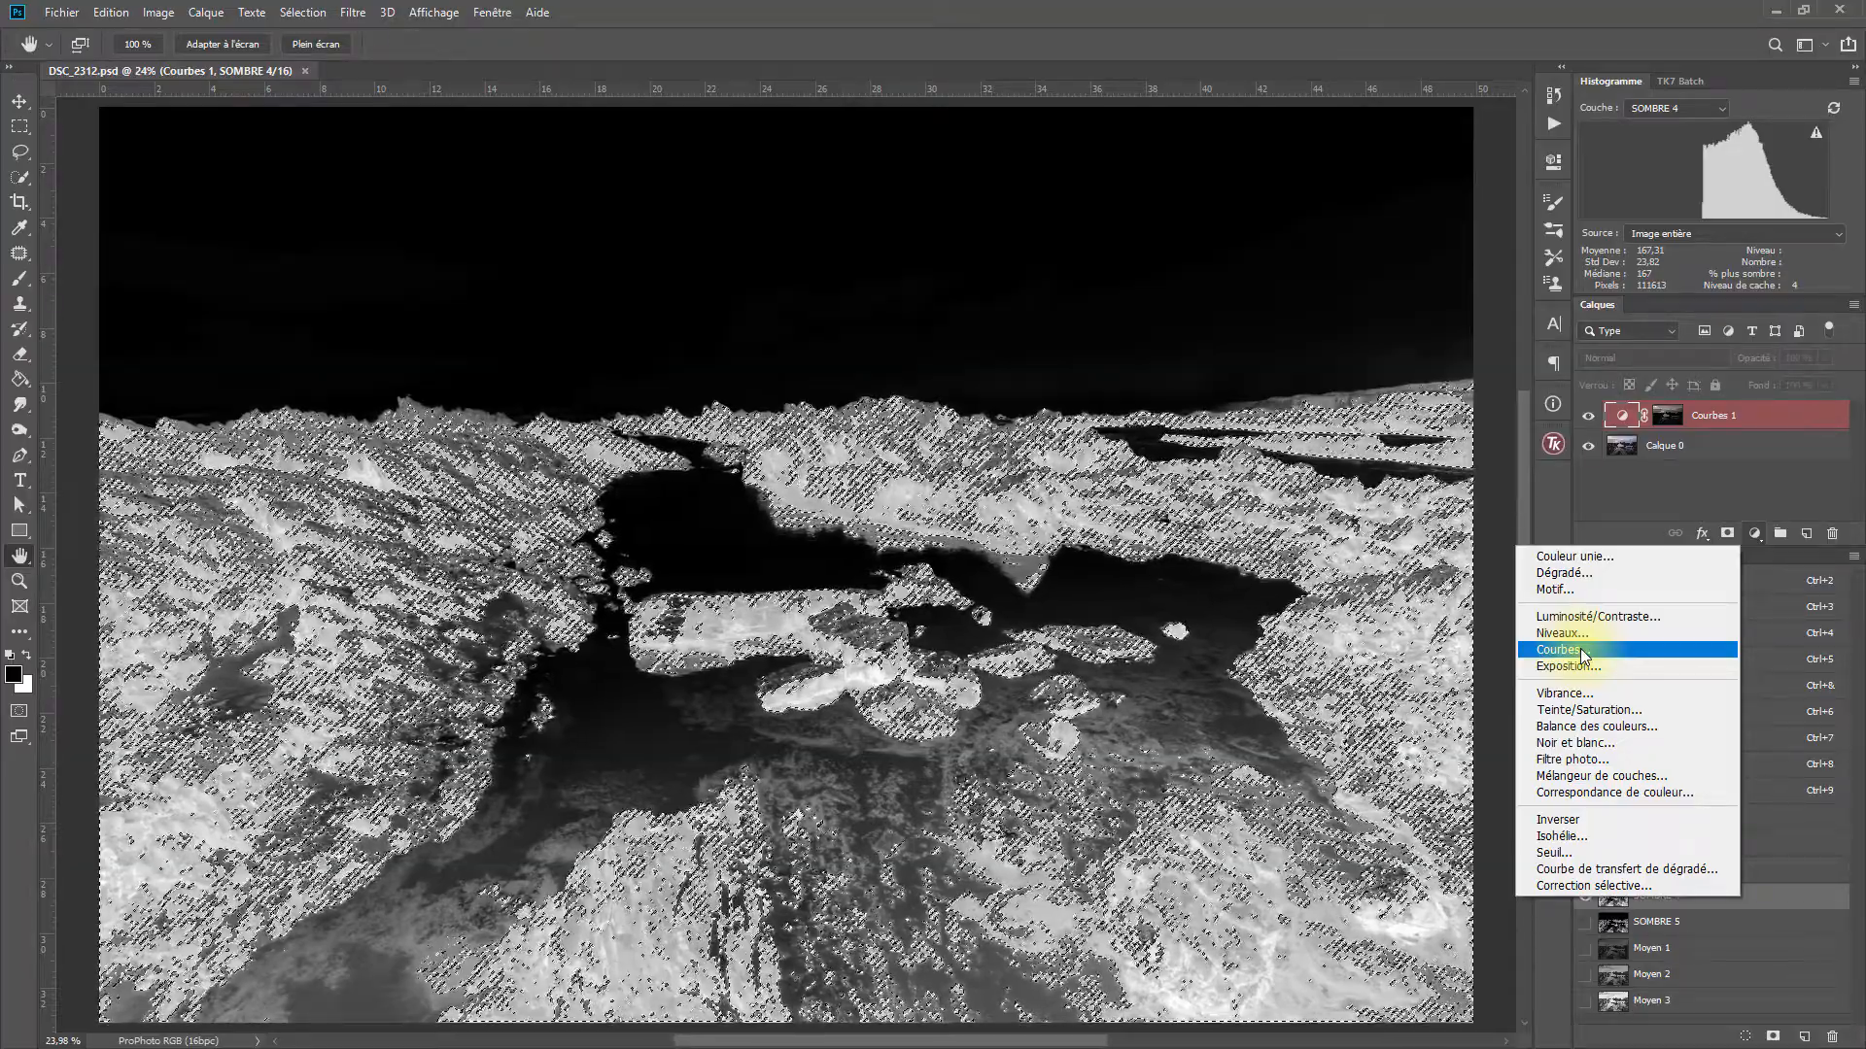
click(1580, 649)
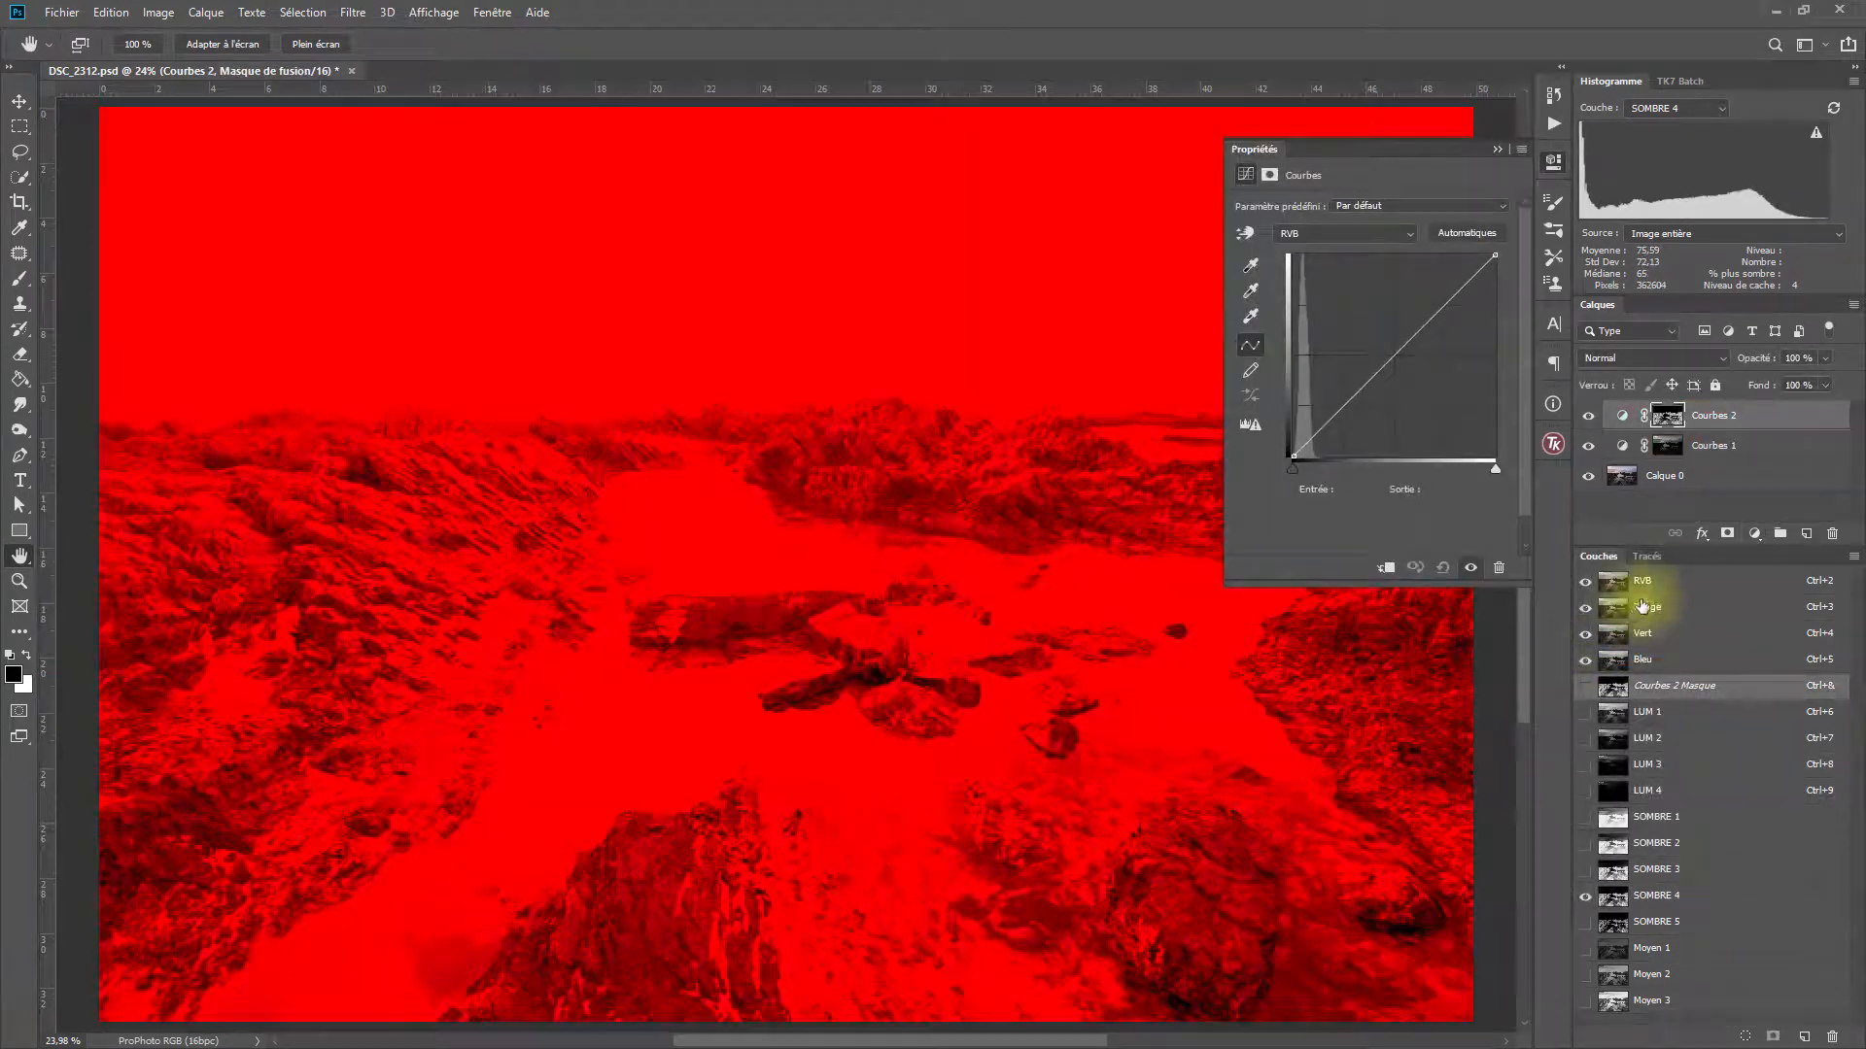
Activate the RVB composite and hide the SOMBRE 4 channel overlay.
click(1670, 580)
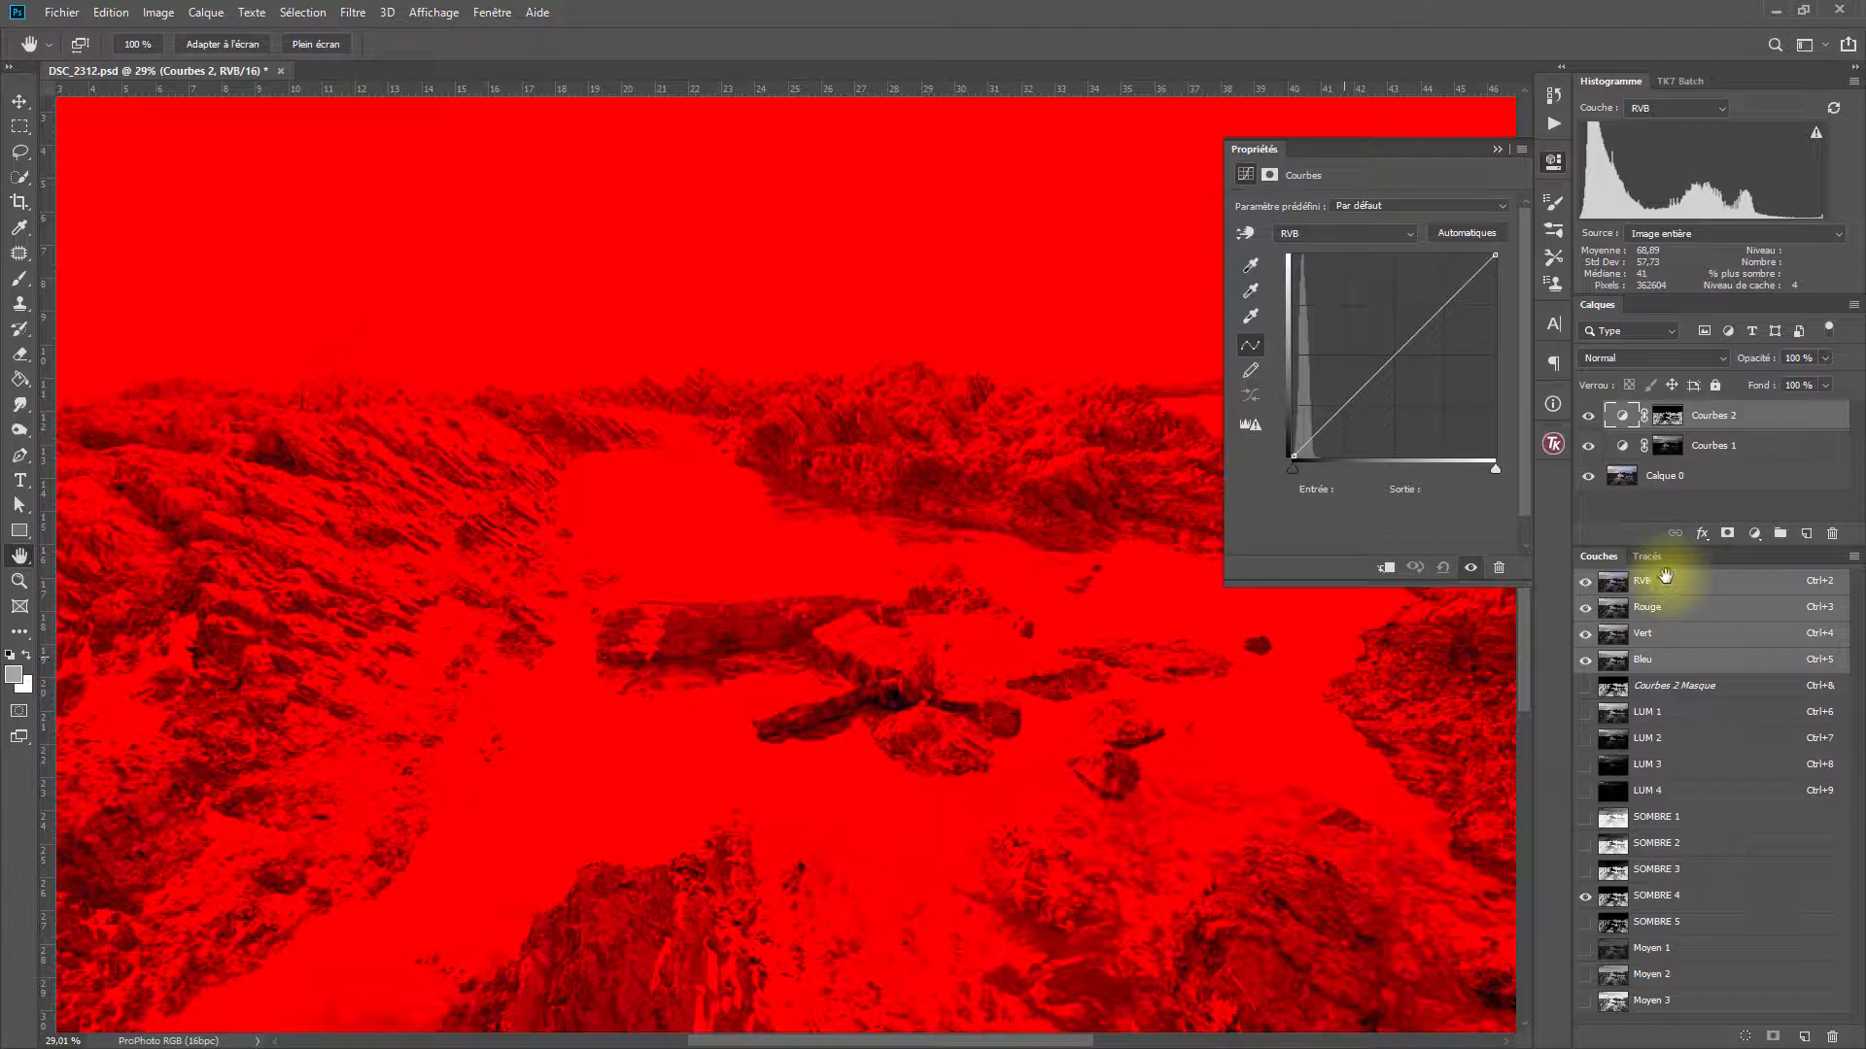
double_click(17, 559)
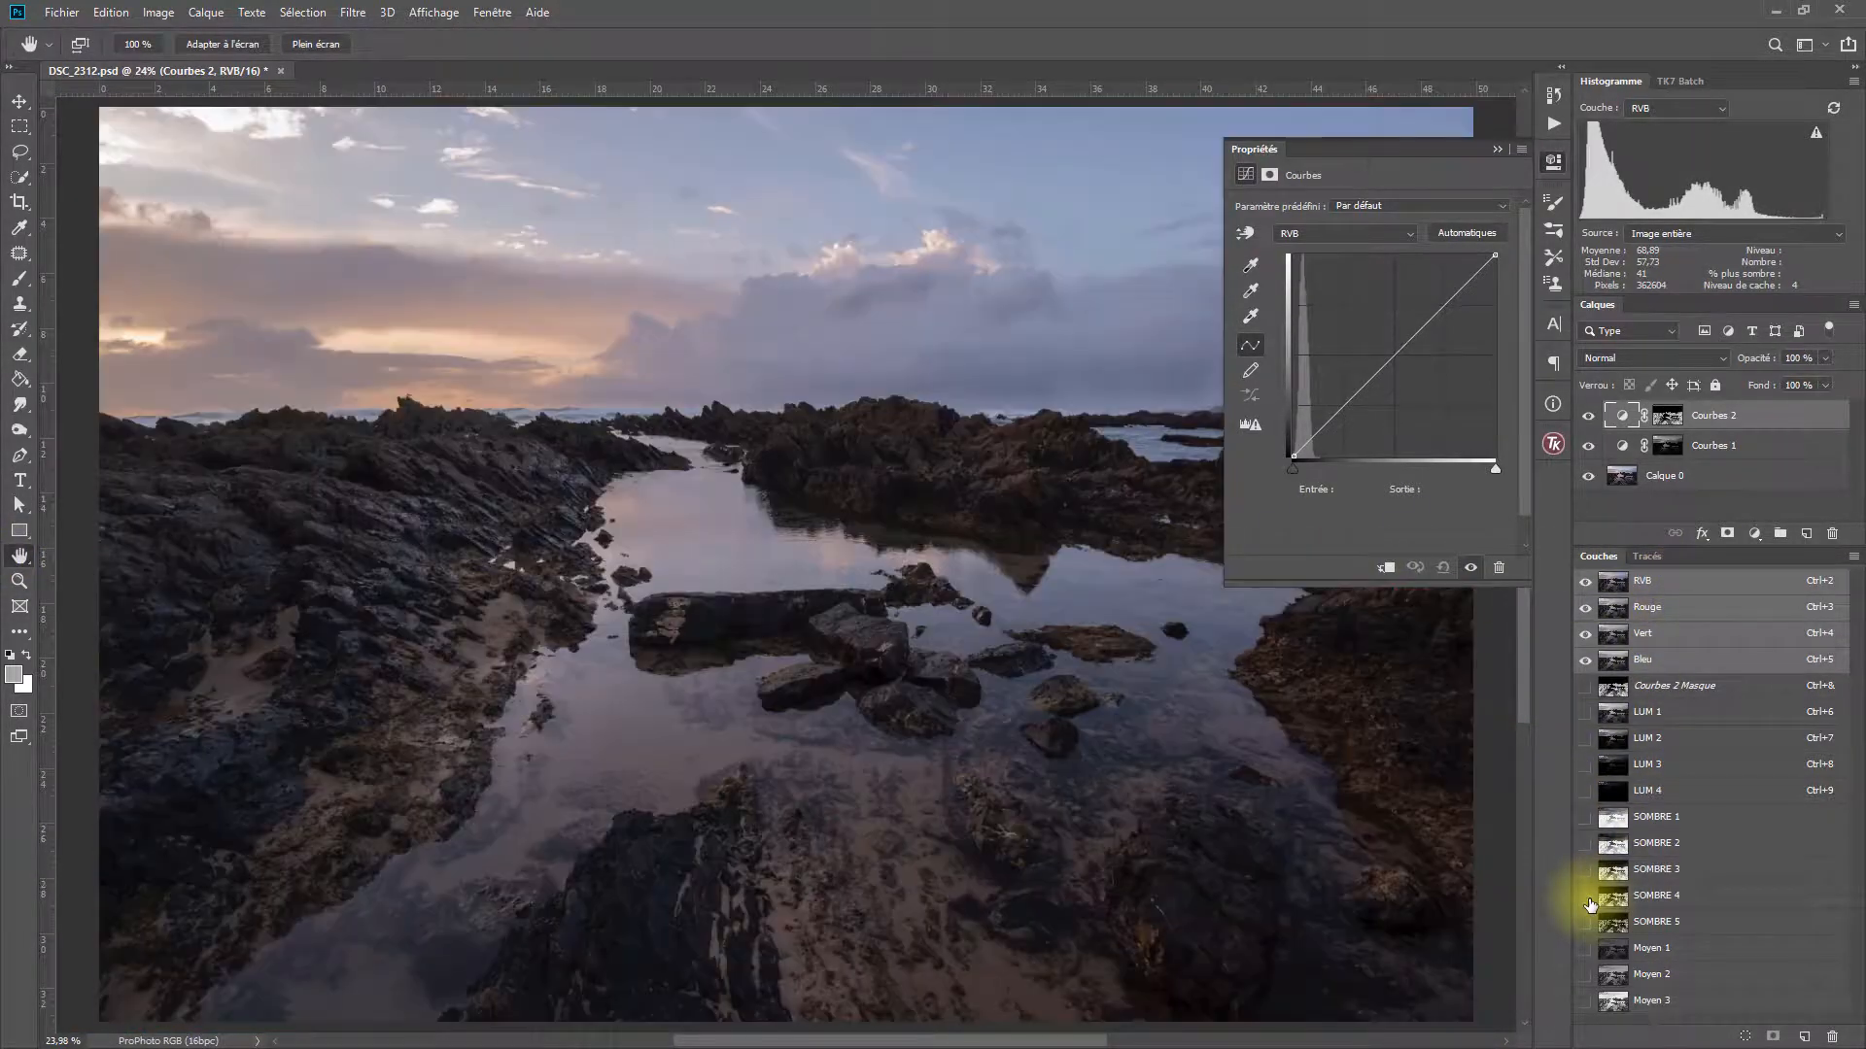
click(1585, 895)
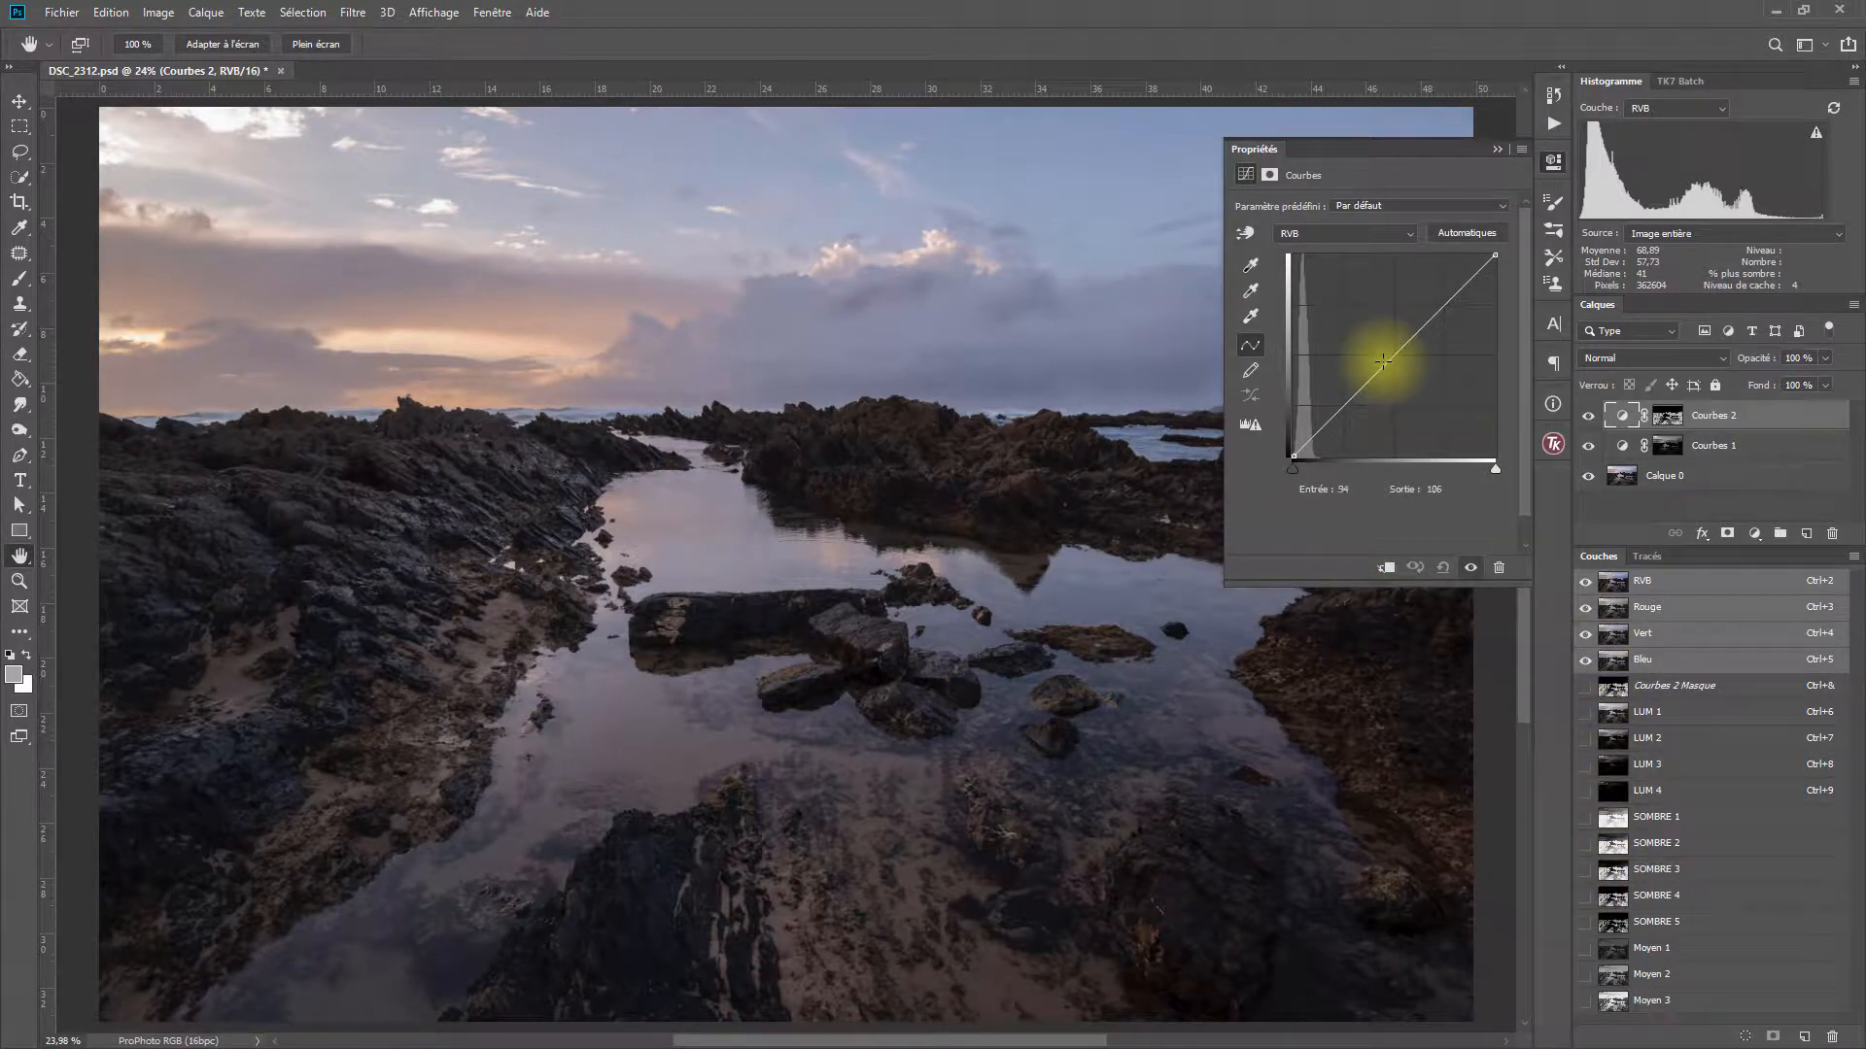
Brighten the shadows on the Courbes 2 curve with points at input 104, output 134 and input 40, output 49.
drag(1382, 362, 1376, 350)
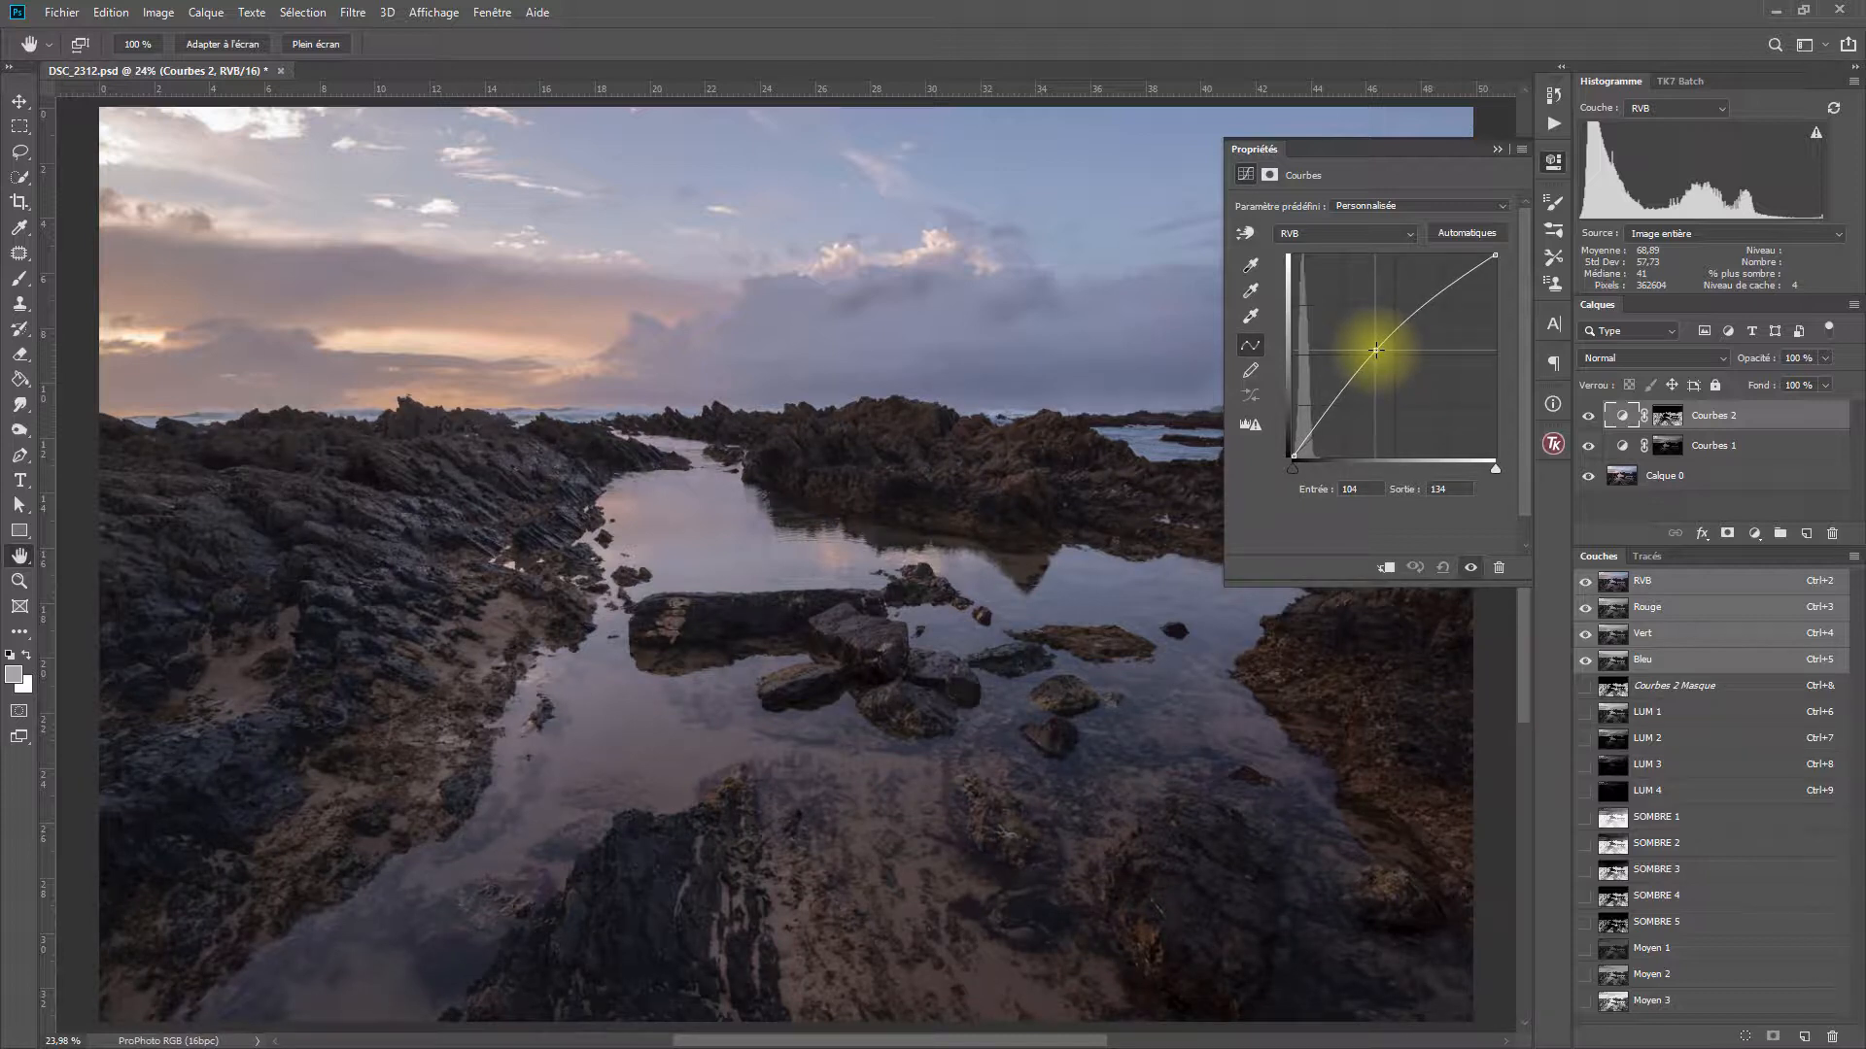
click(1322, 414)
drag(1321, 414, 1325, 417)
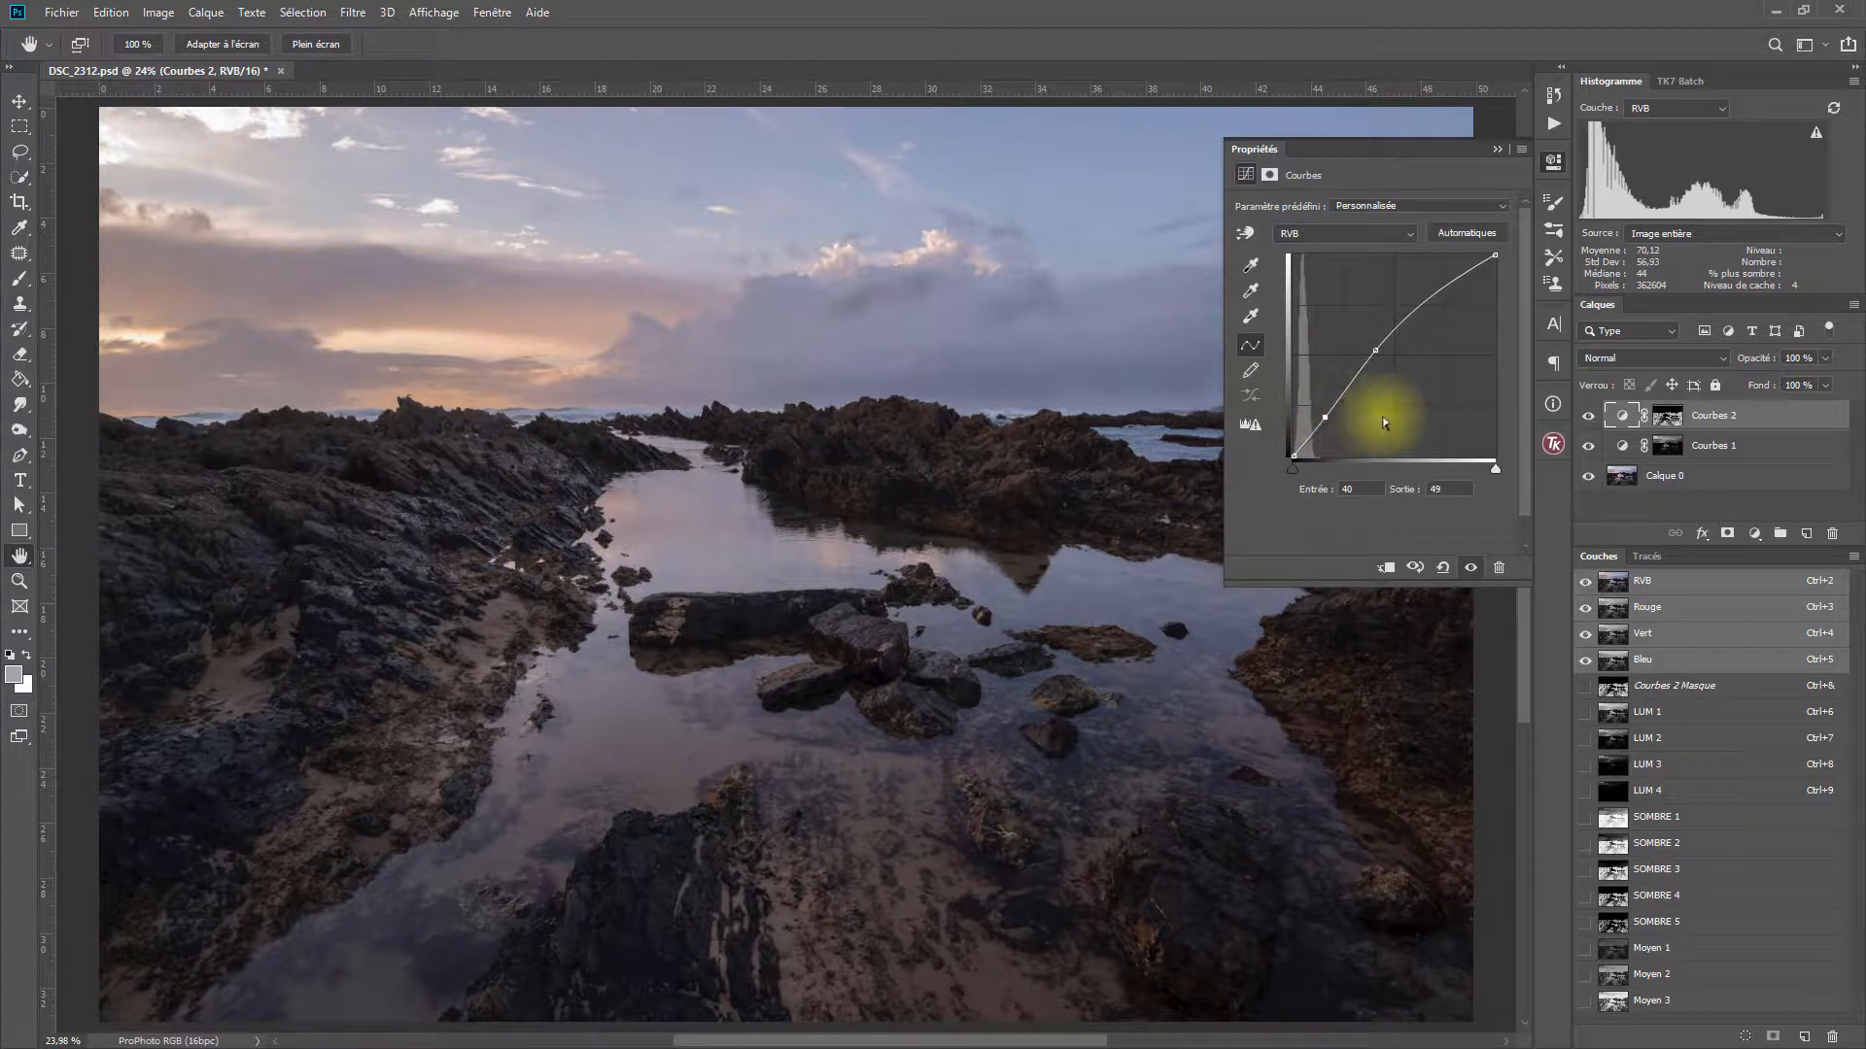
Compare the image with and without the Courbes 2 layer and slightly readjust its lower curve point.
click(1586, 418)
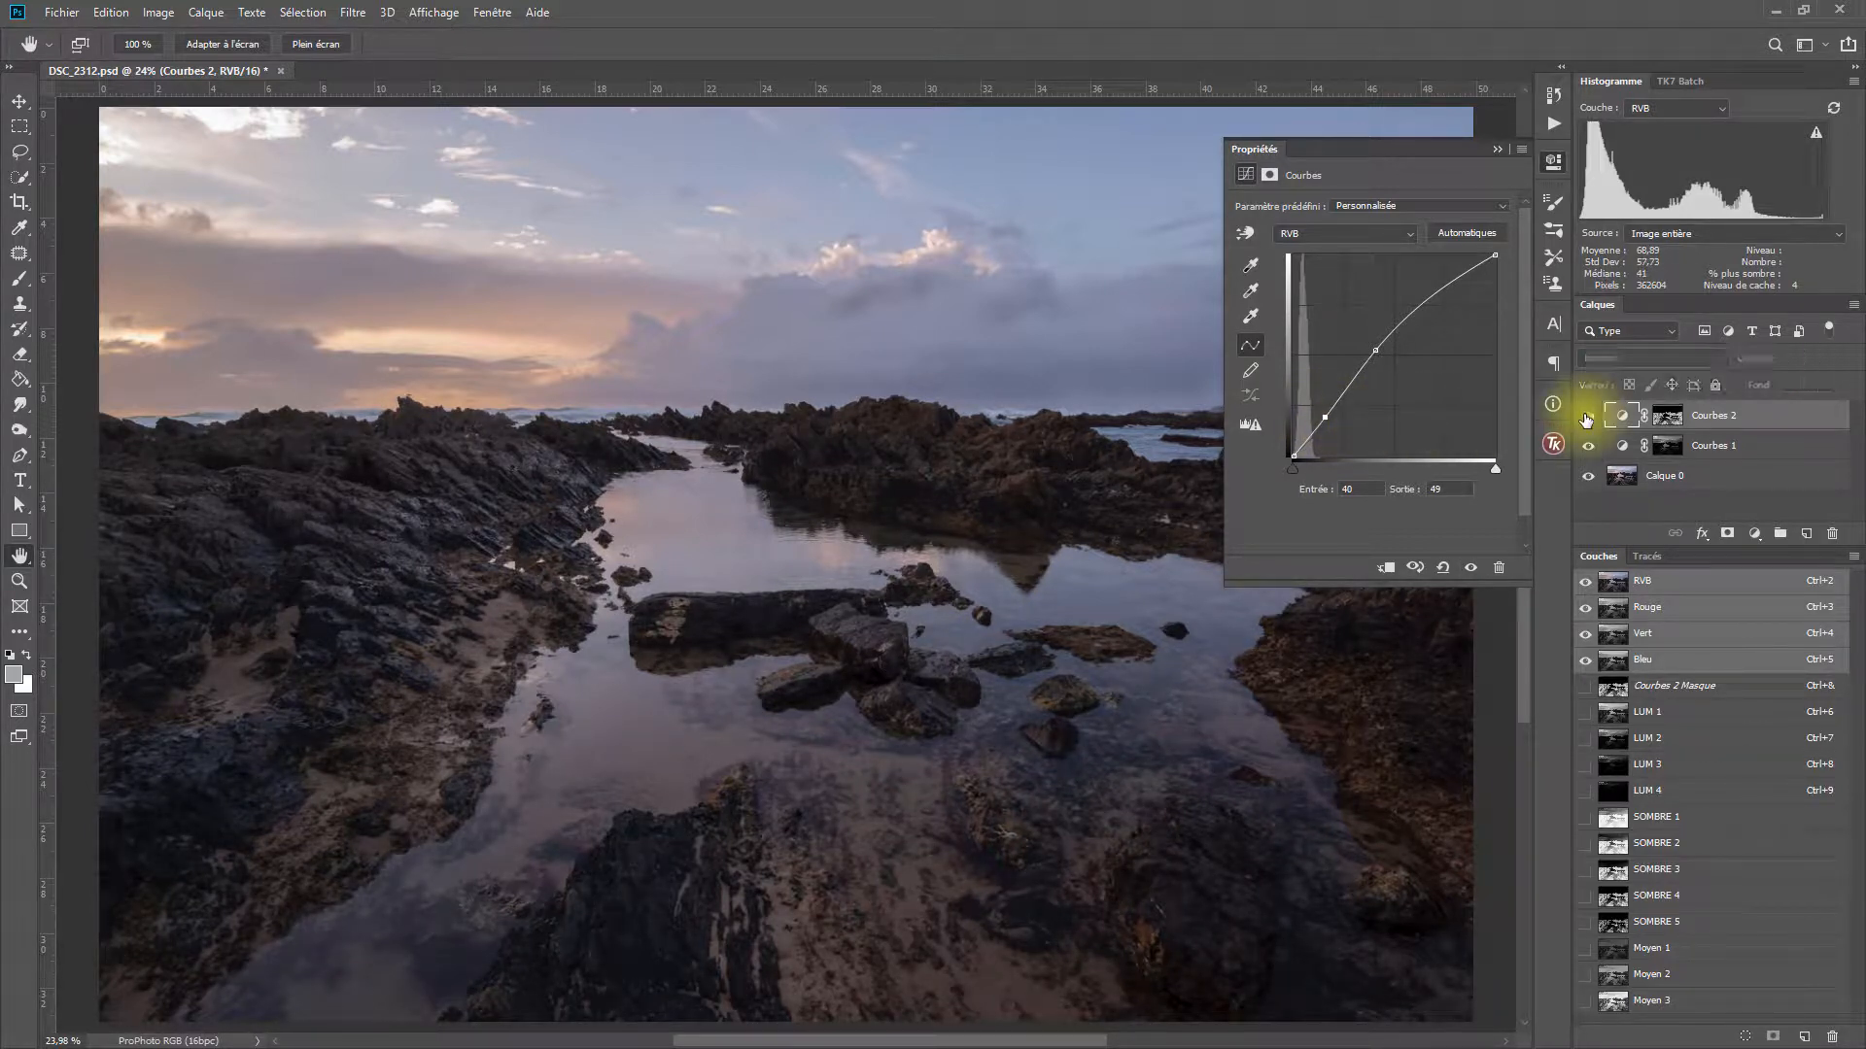
click(1586, 419)
drag(1324, 417, 1325, 416)
click(1589, 418)
click(1589, 418)
click(1495, 153)
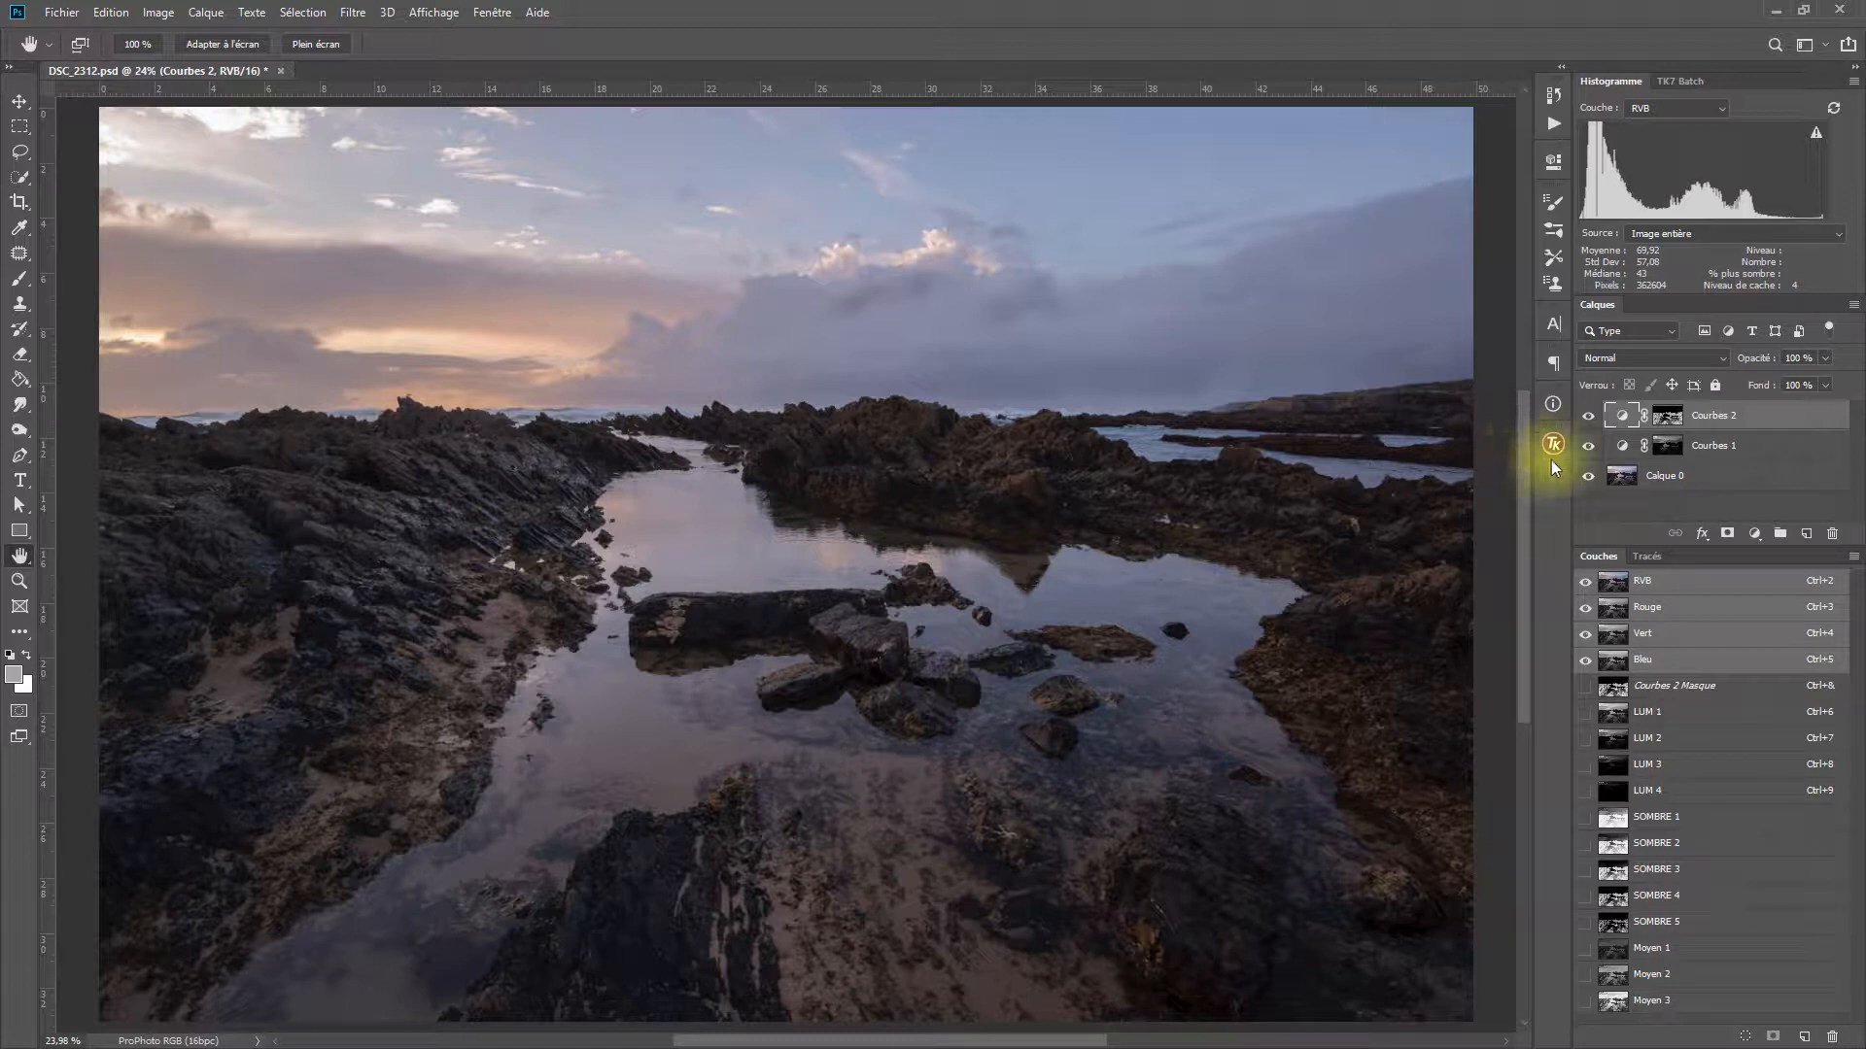
click(1754, 534)
click(1755, 538)
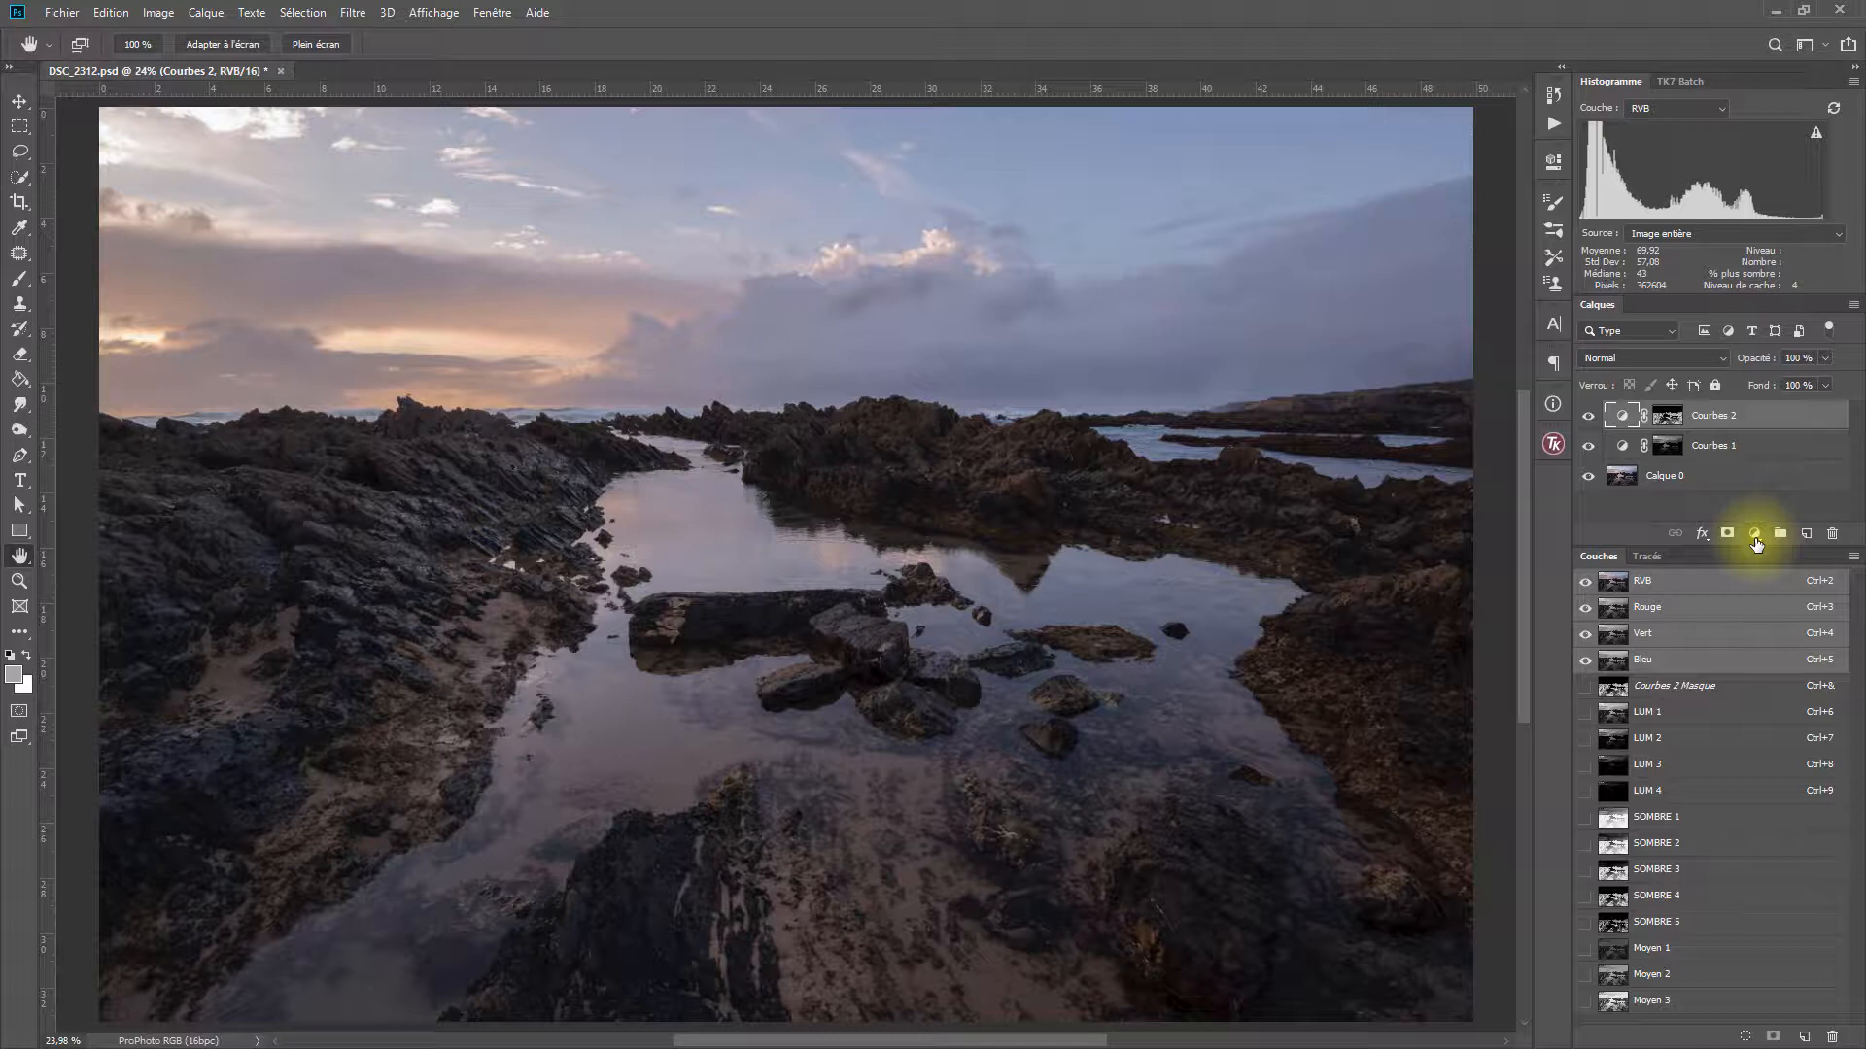
Load the Moyen 1 channel as a selection, create a Curves adjustment layer masked by it, and hide the Moyen 1 overlay.
click(1689, 950)
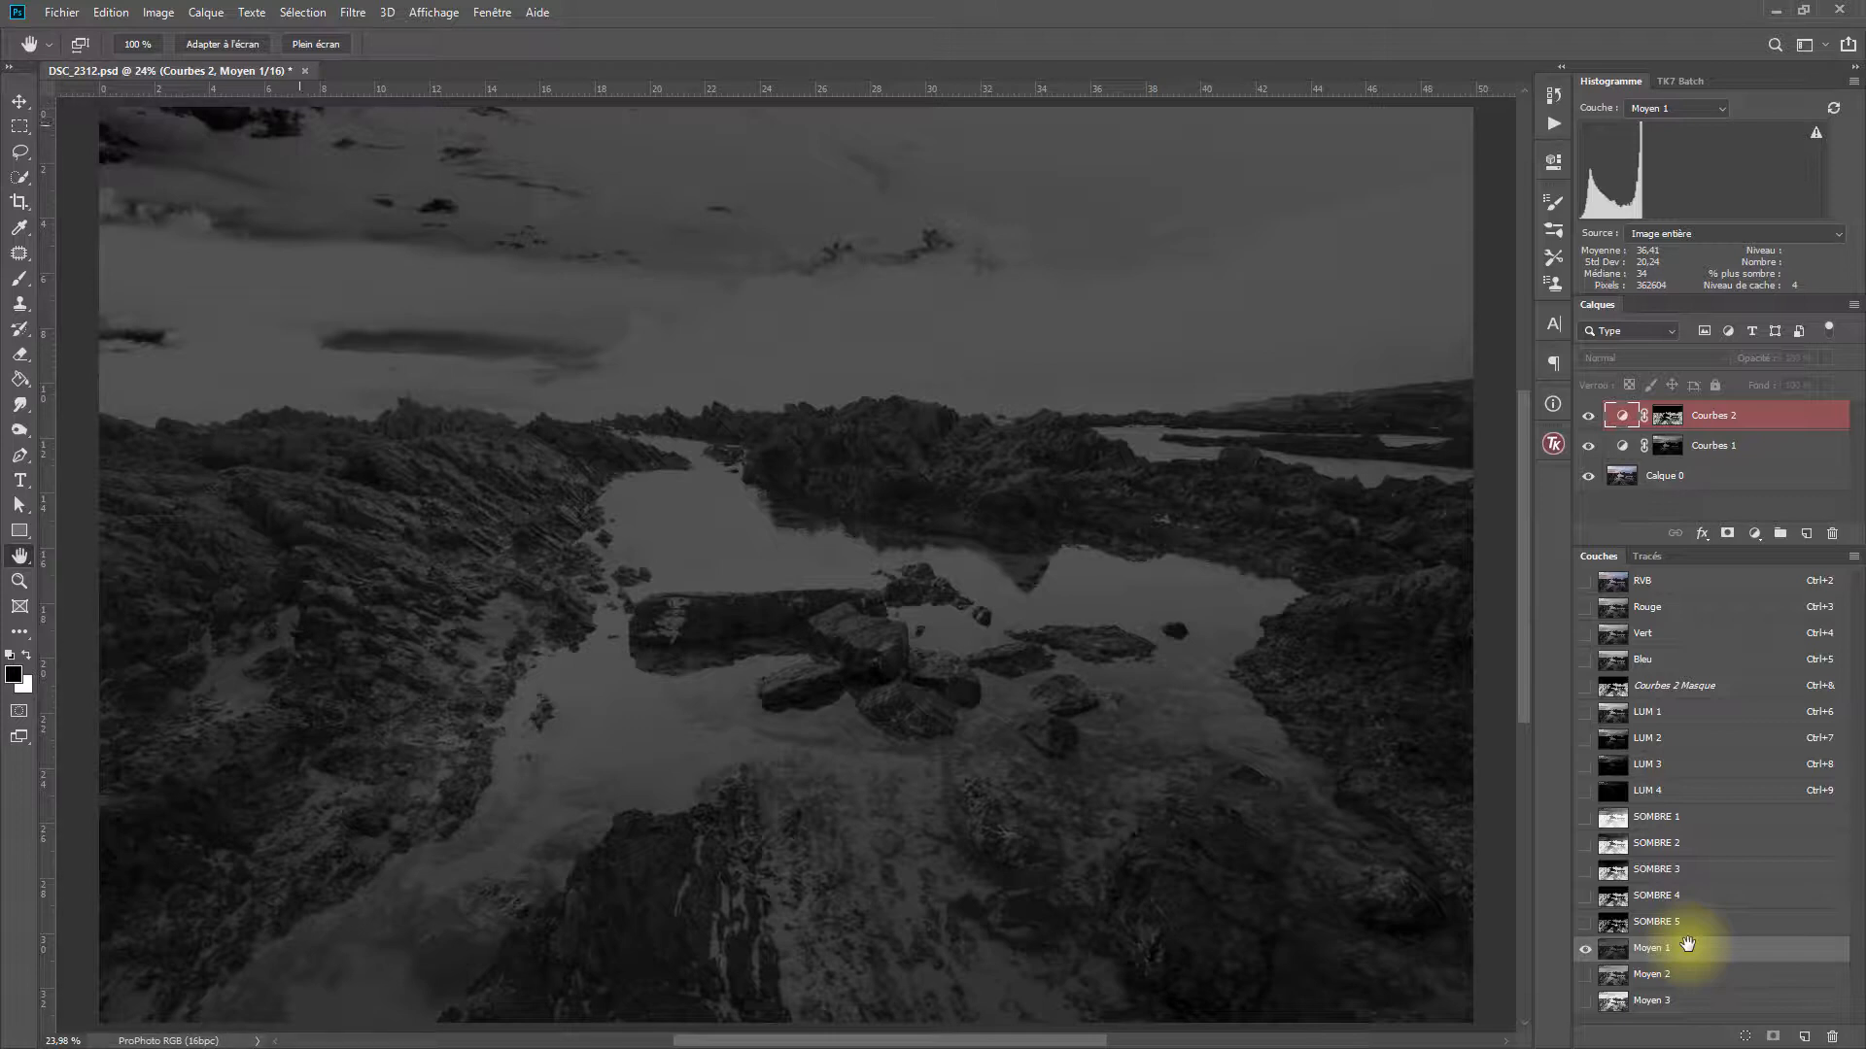
ctrl+click(1615, 952)
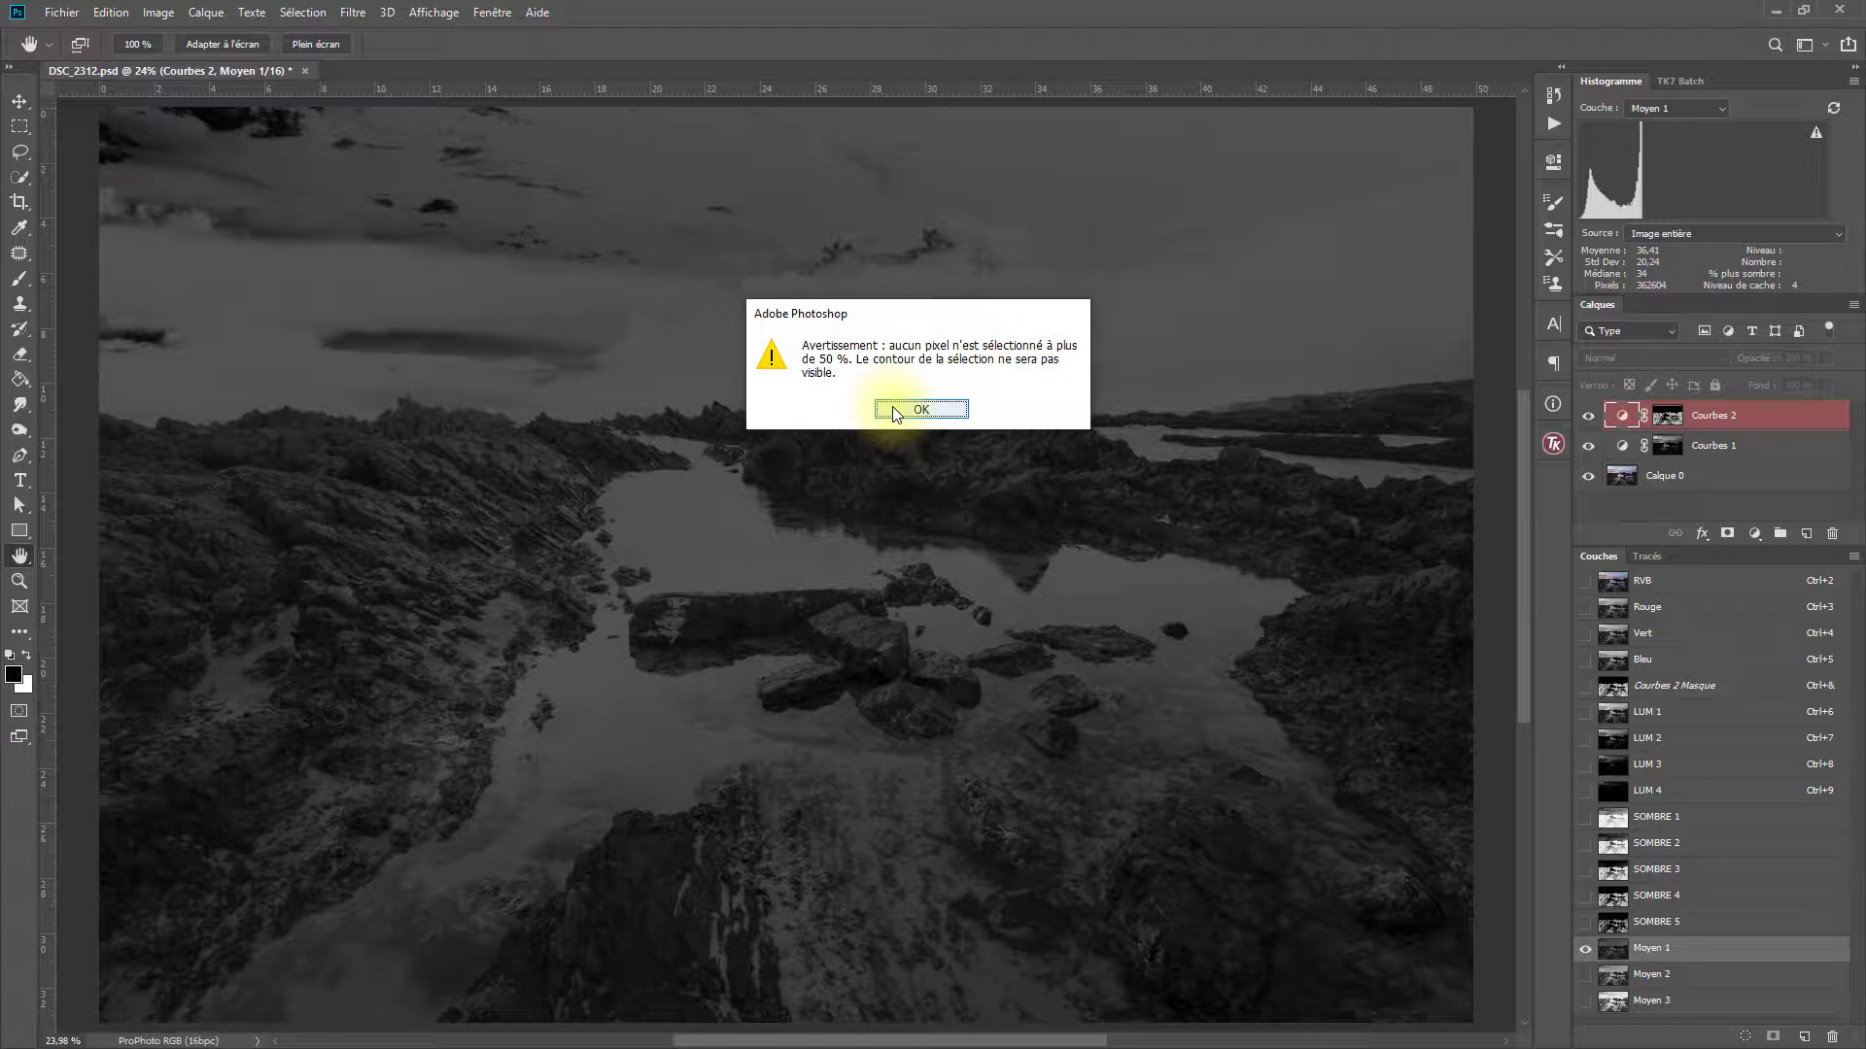
click(920, 409)
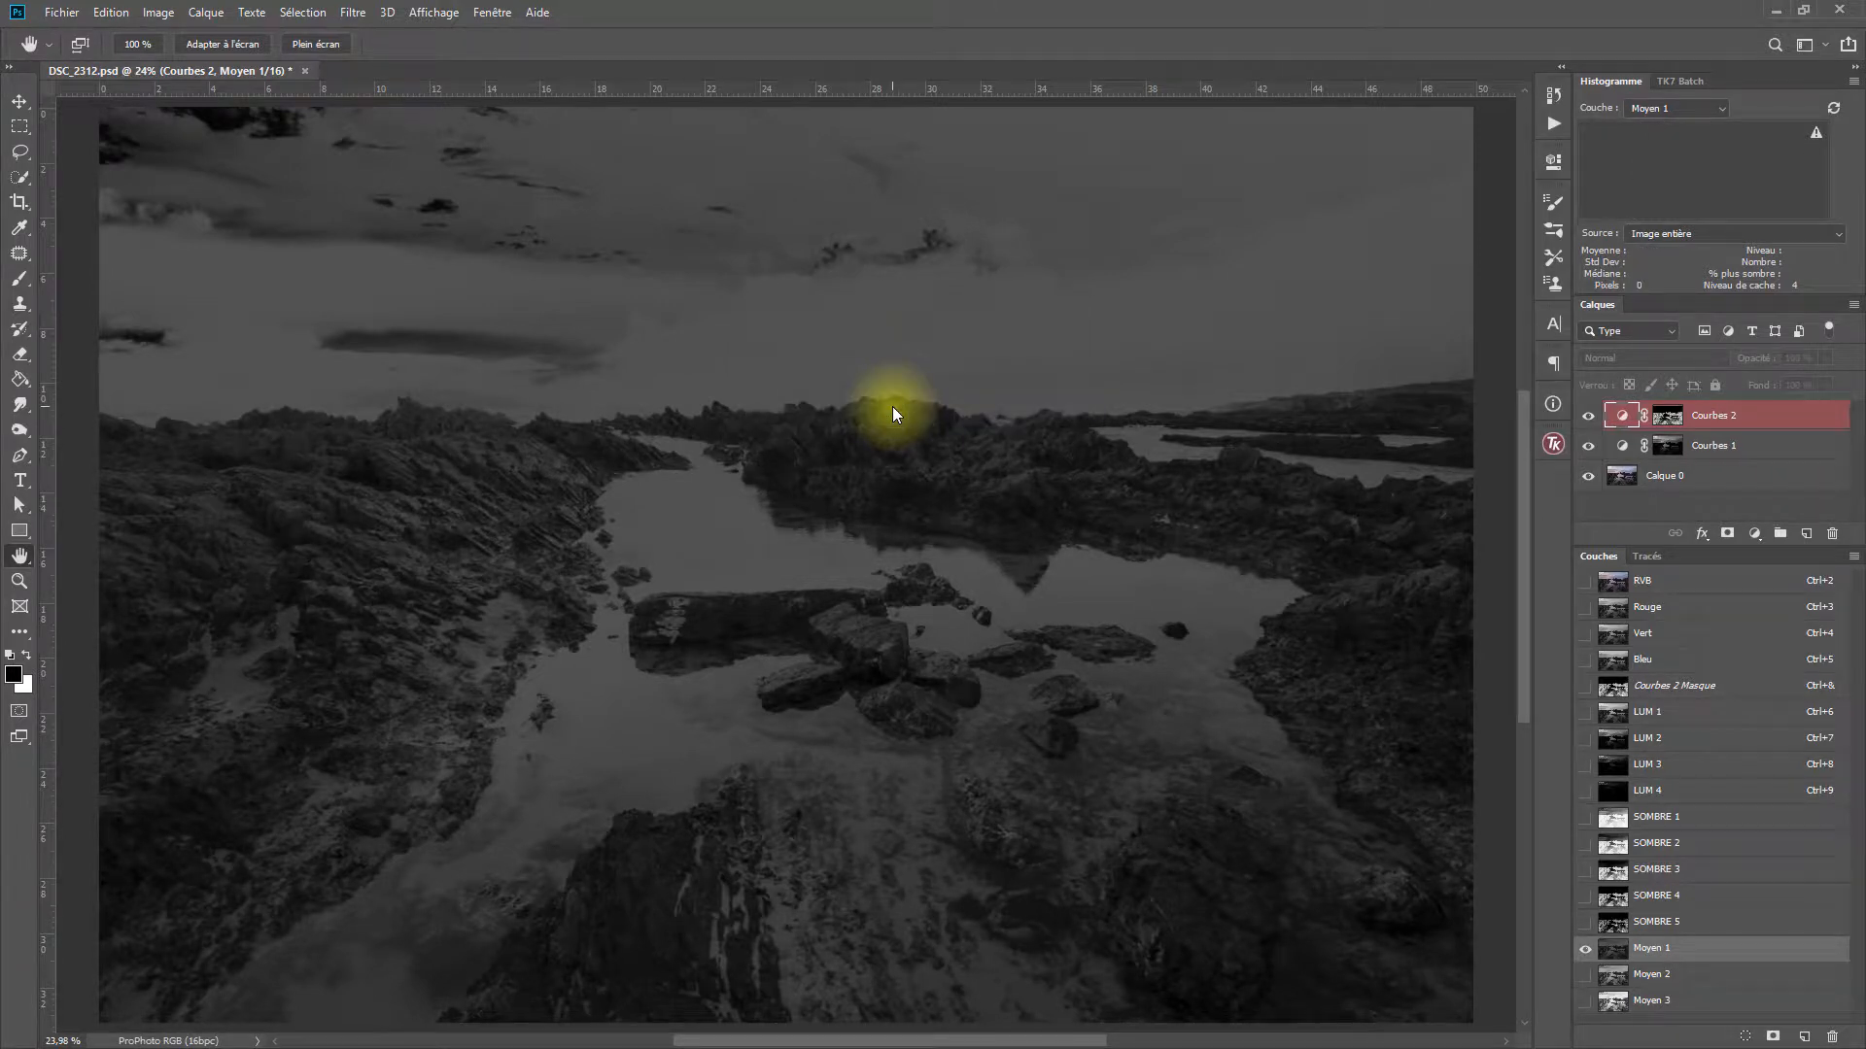
click(1755, 534)
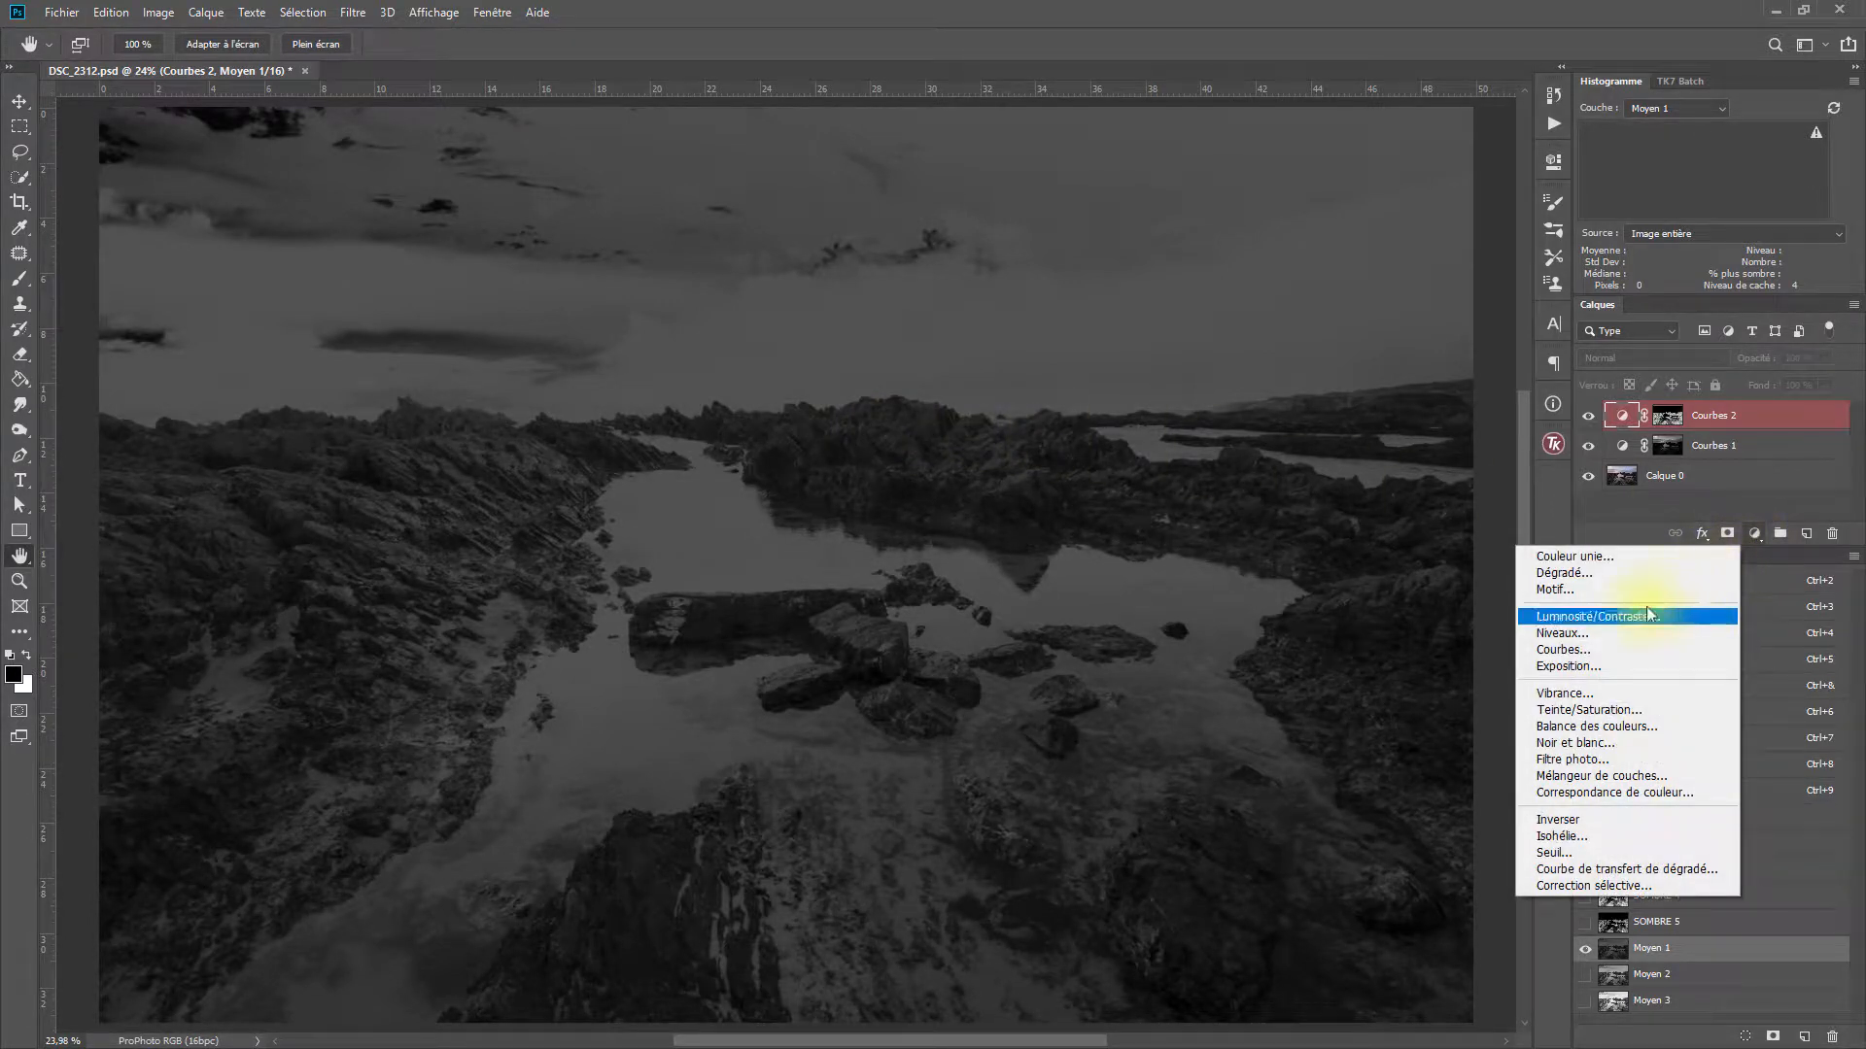
click(1580, 647)
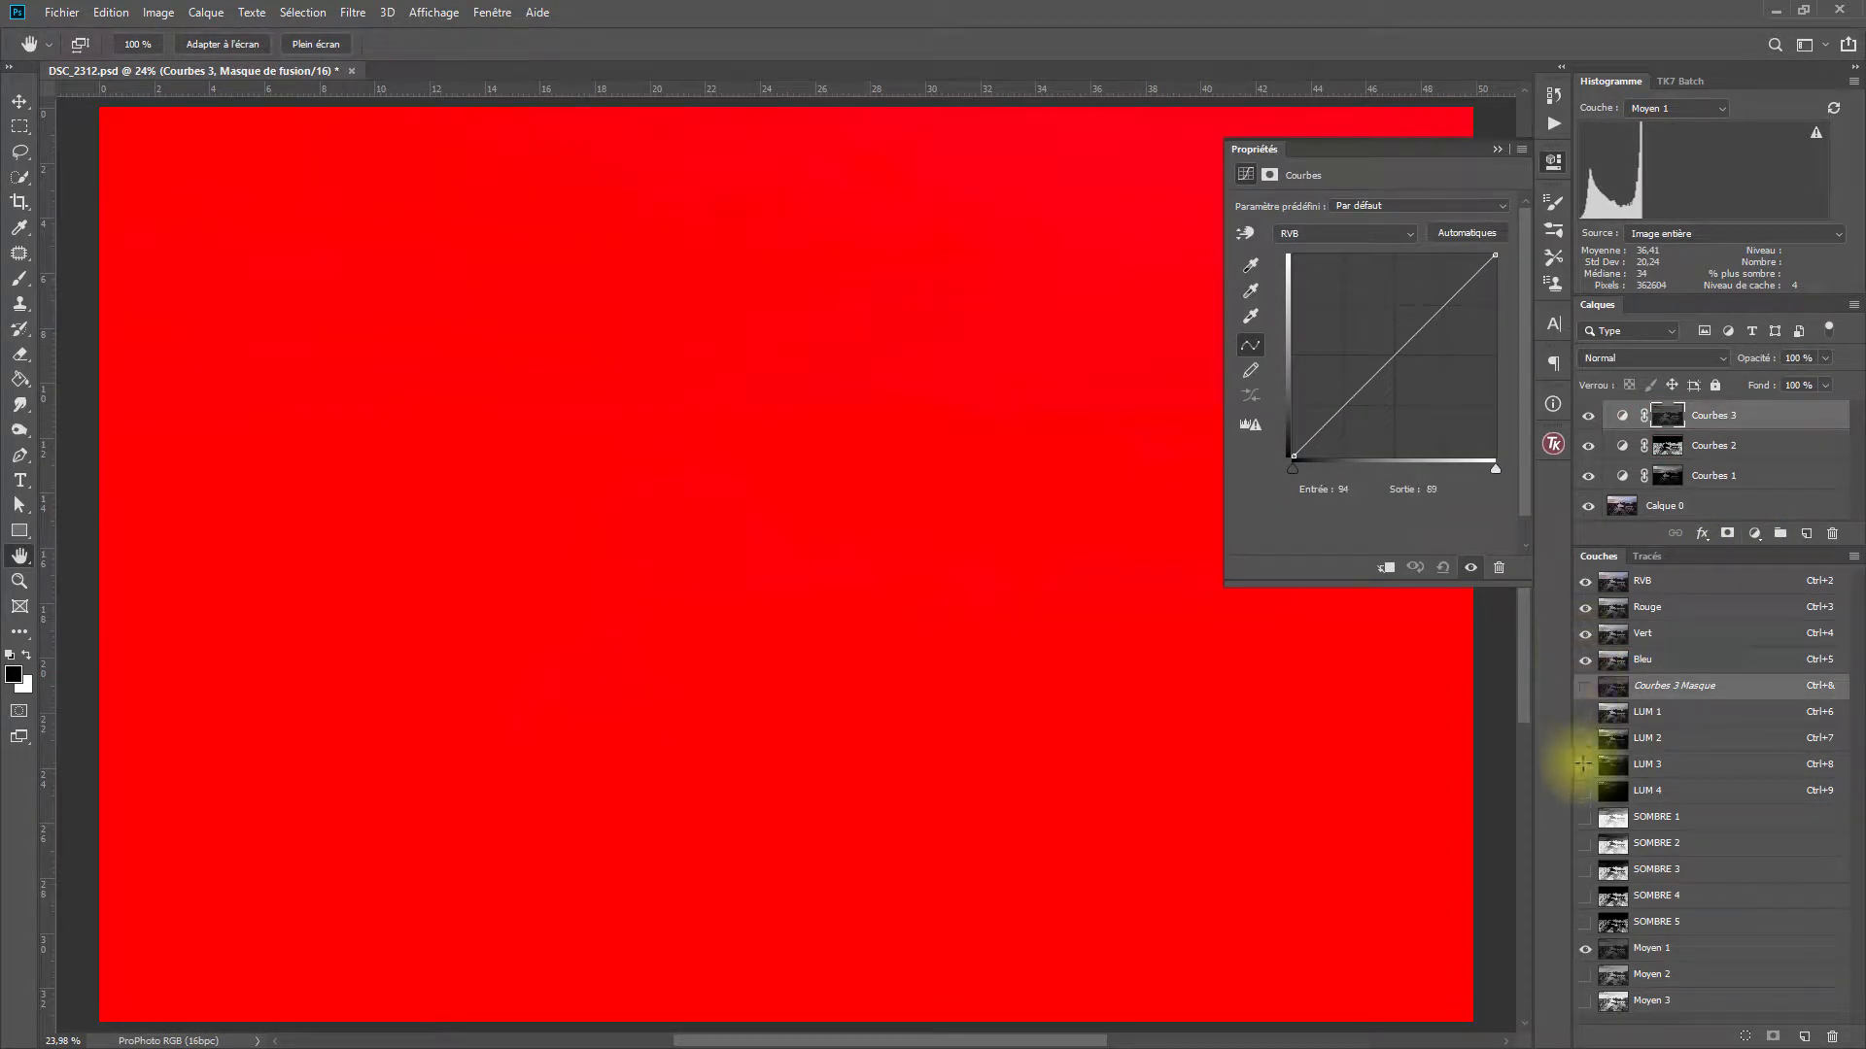
click(1585, 952)
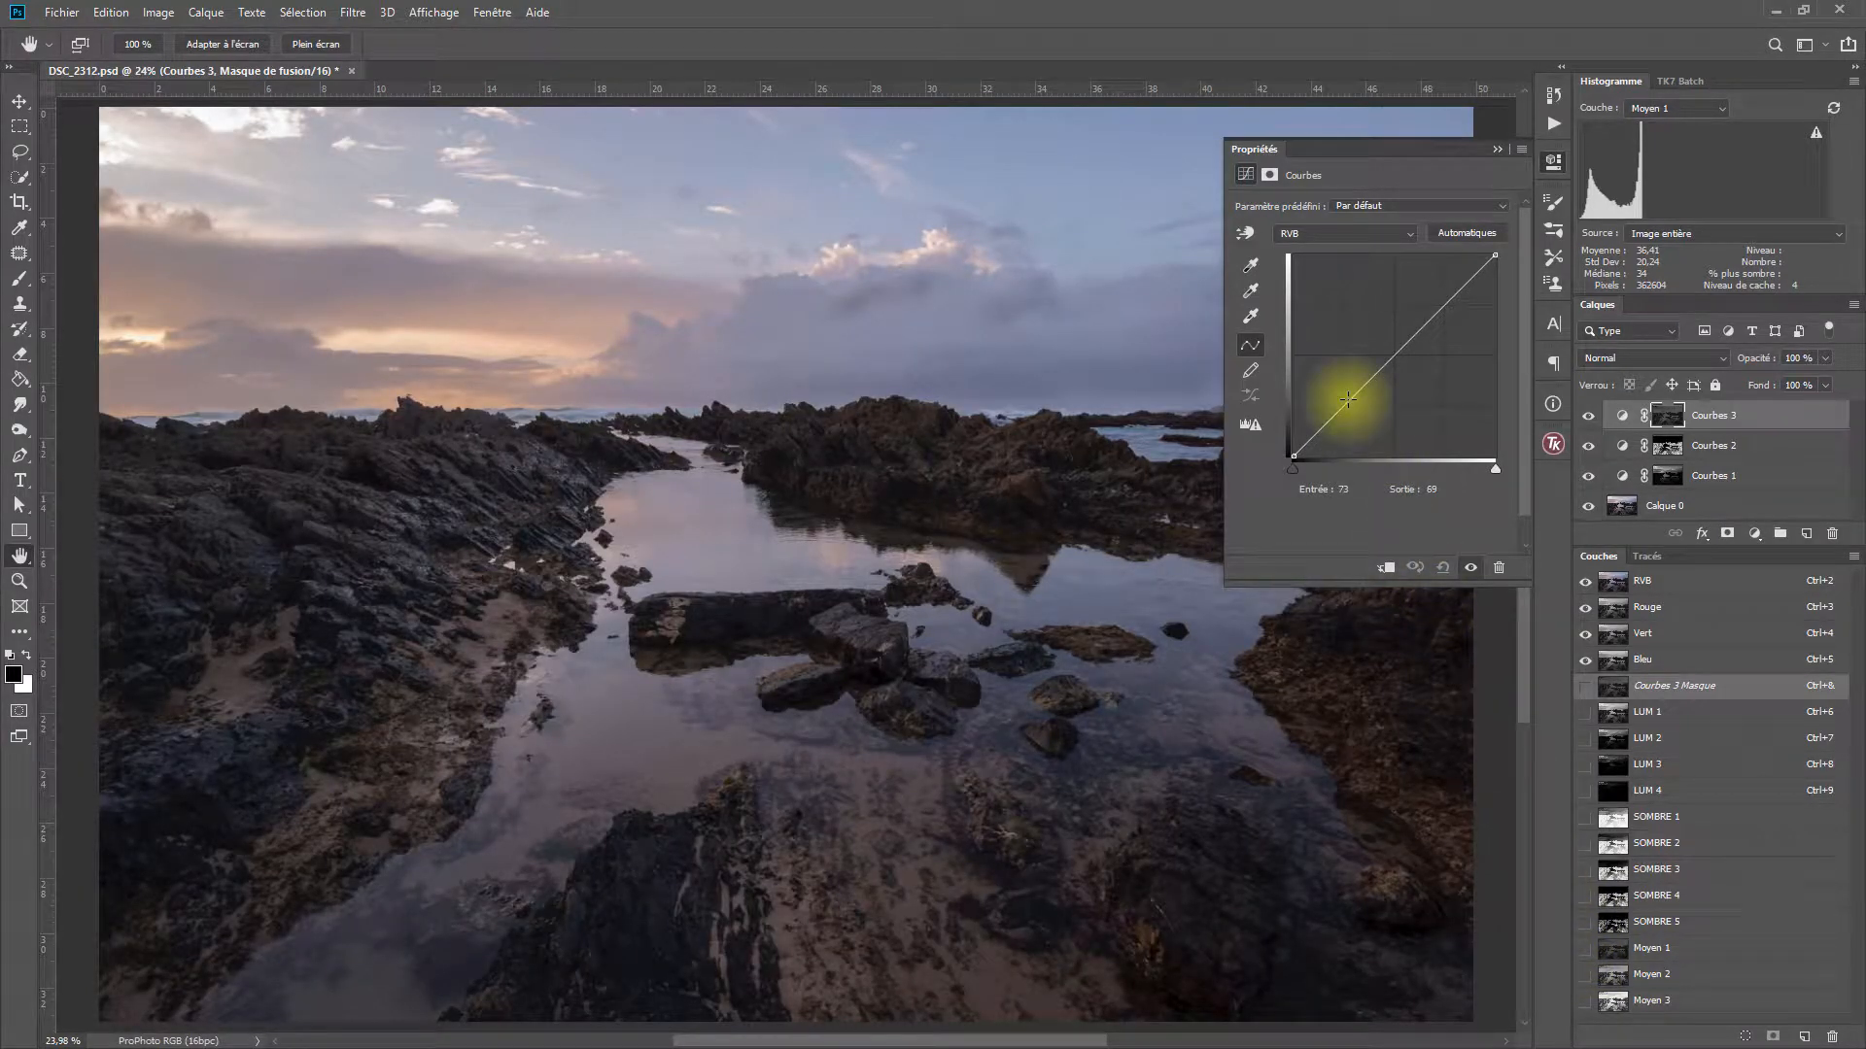
Shape the Courbes 3 curve into an S with its upper point at input 125, output 119, and compare the image with and without it.
drag(1348, 398, 1391, 362)
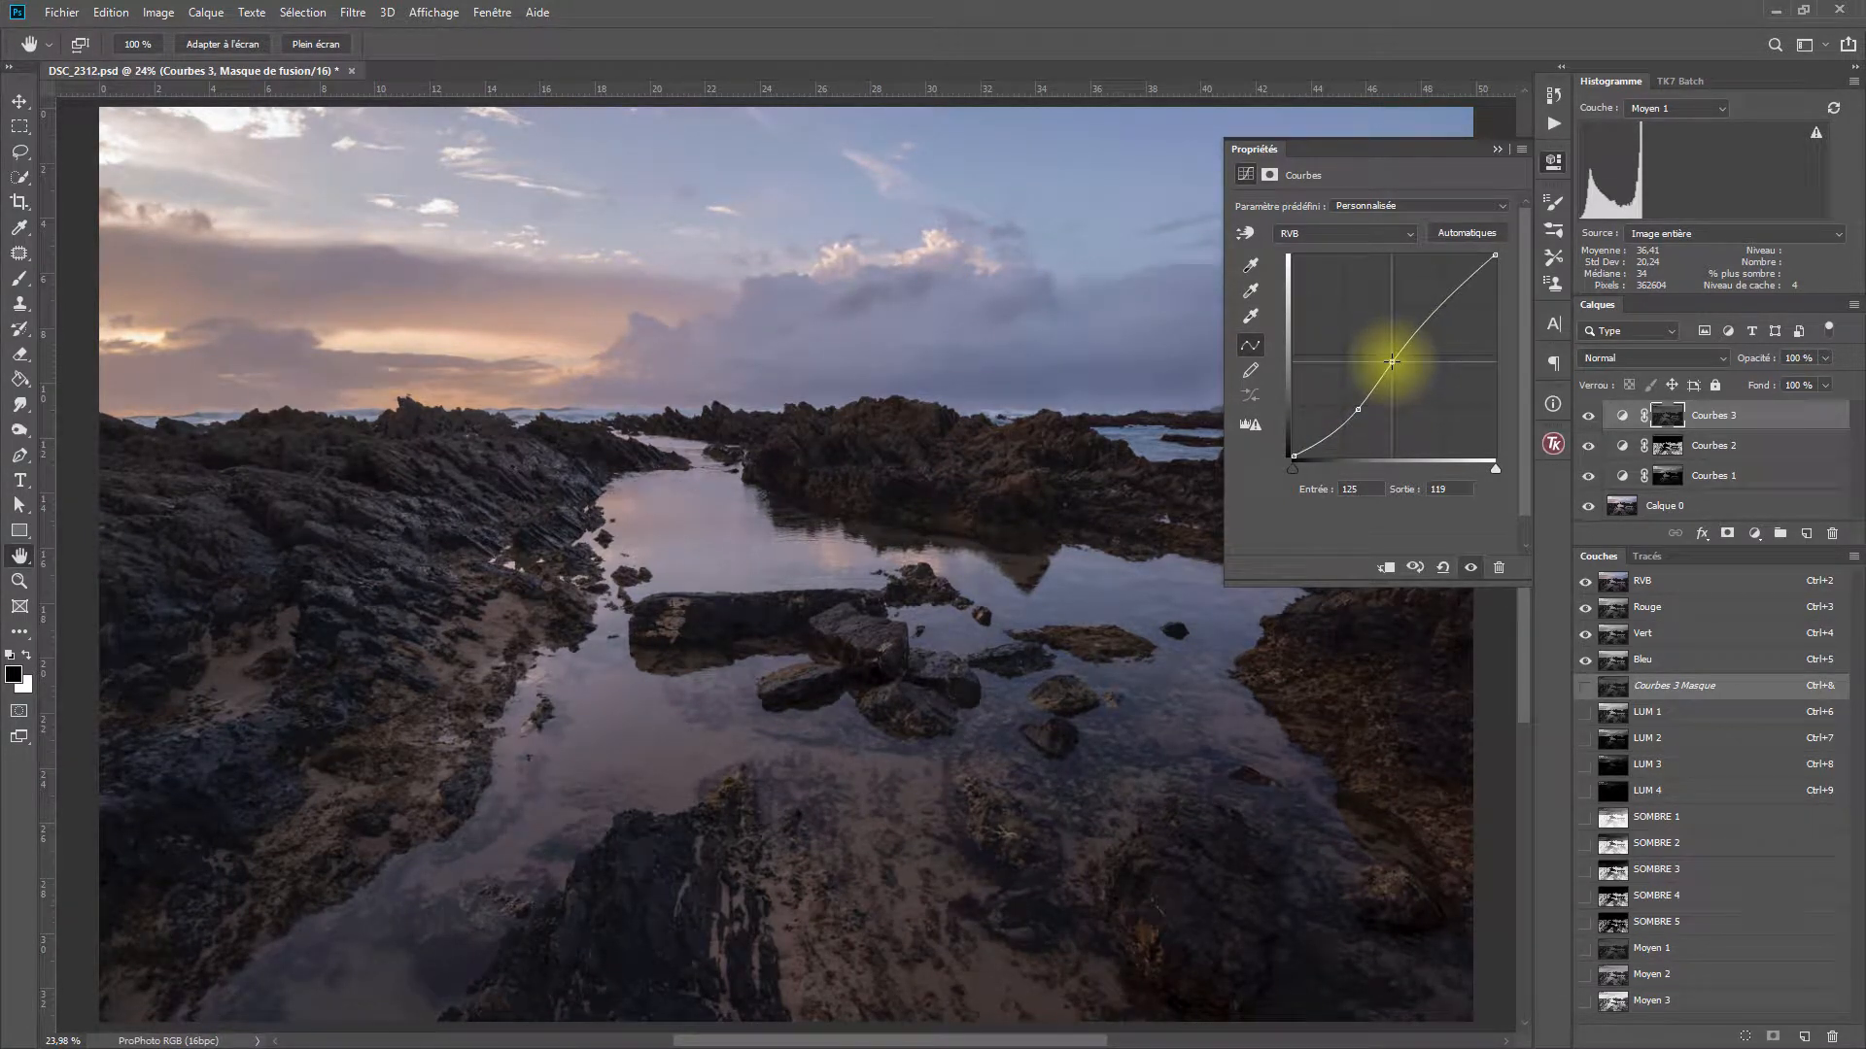
click(1591, 416)
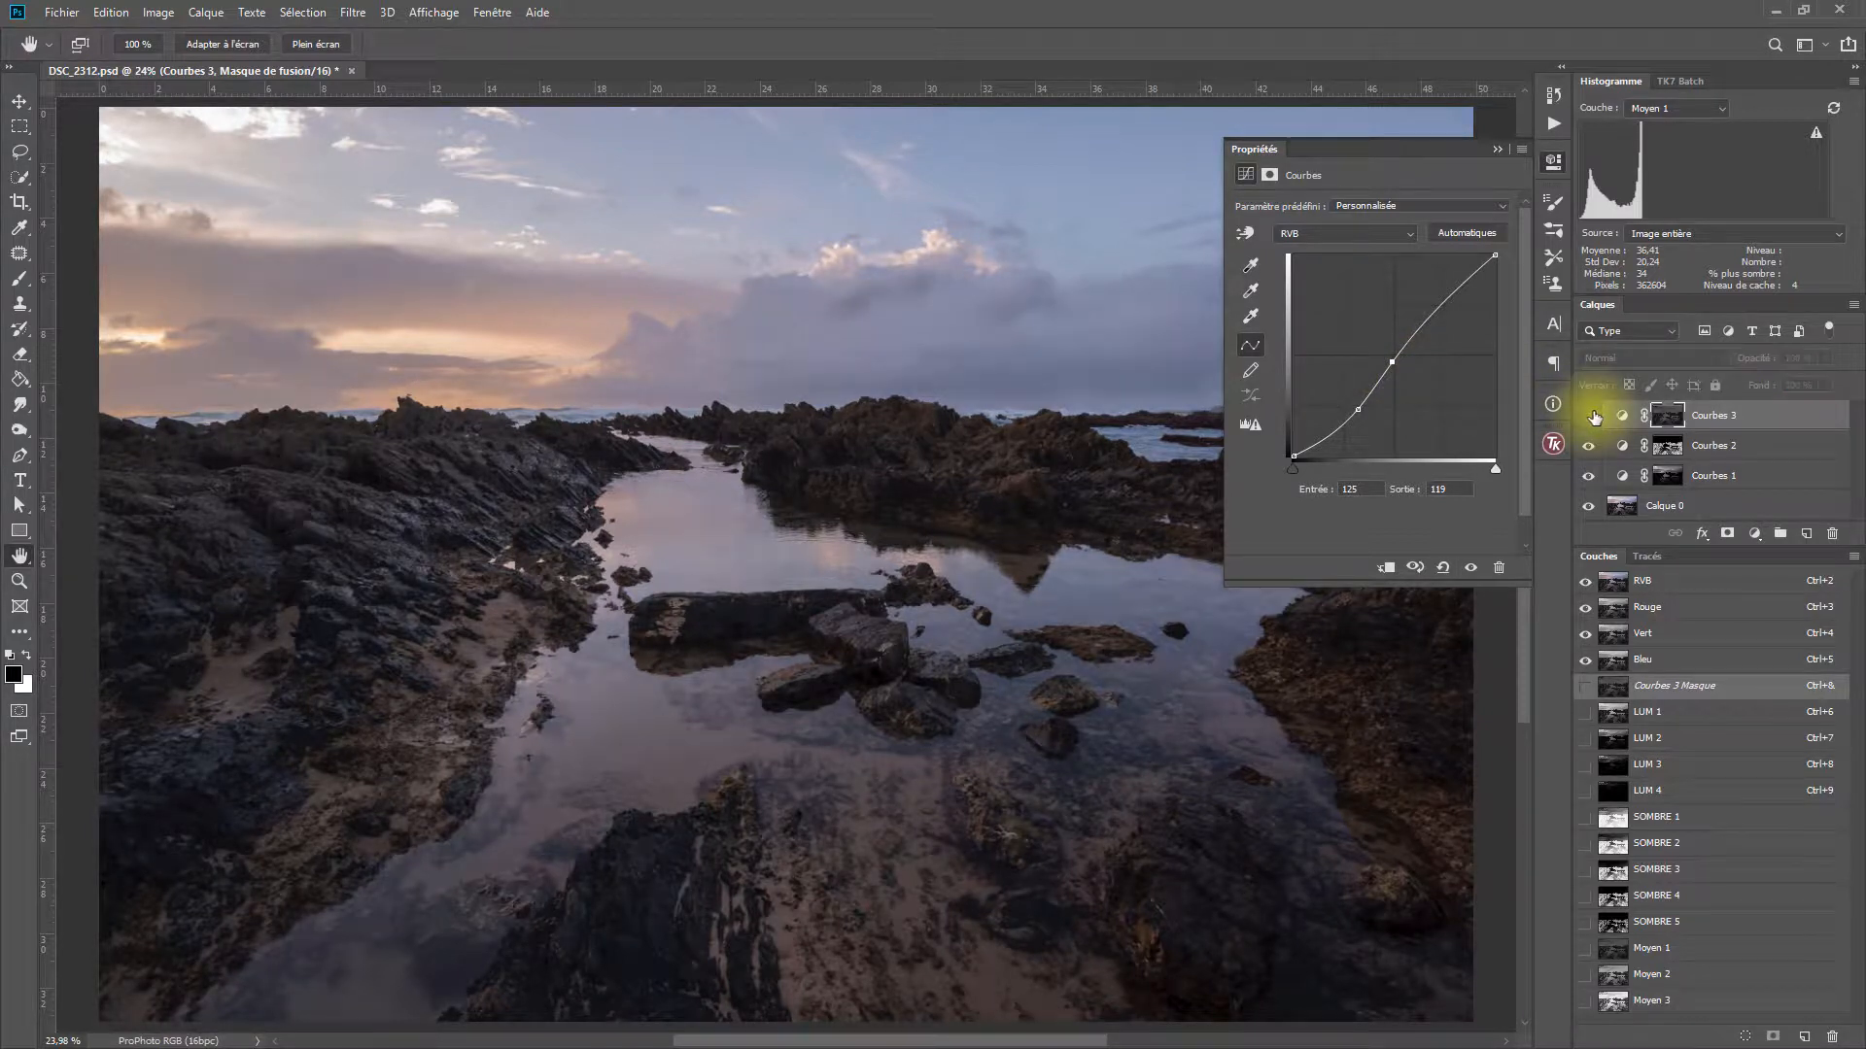
click(1591, 416)
click(1591, 416)
click(1591, 416)
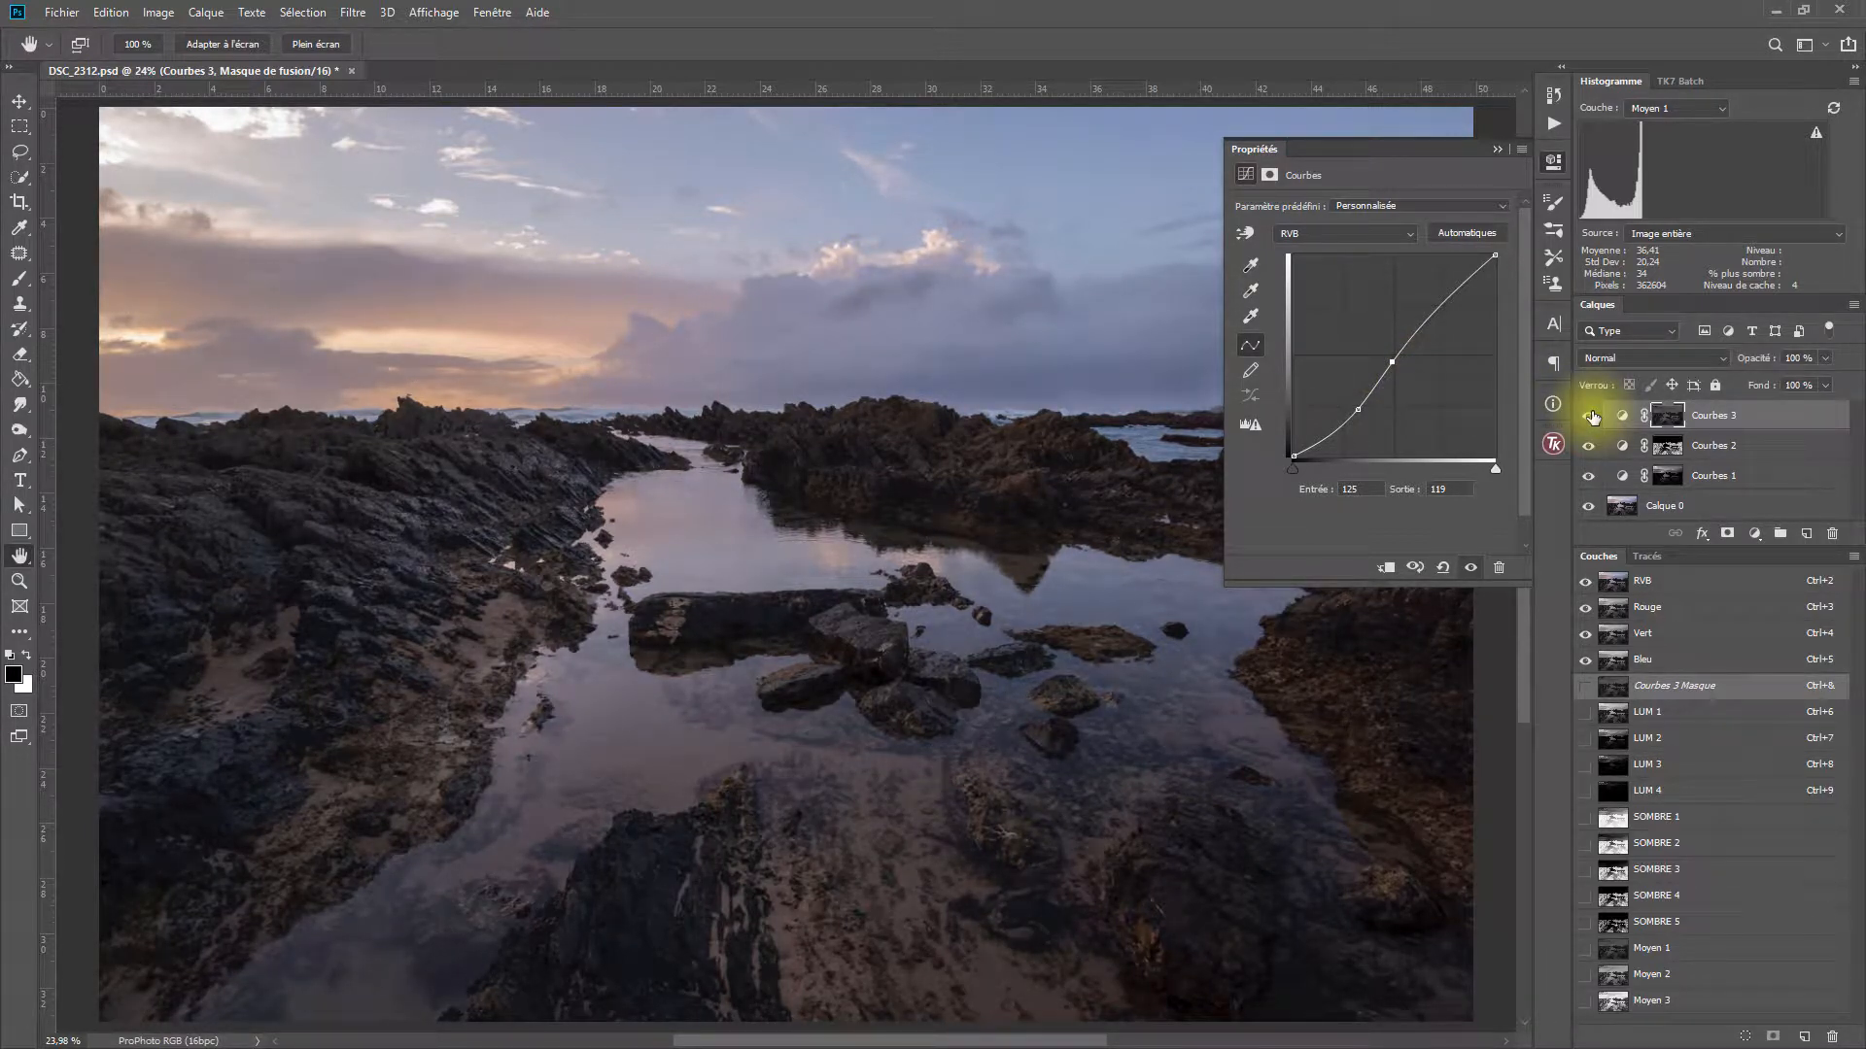
click(1590, 415)
click(1590, 416)
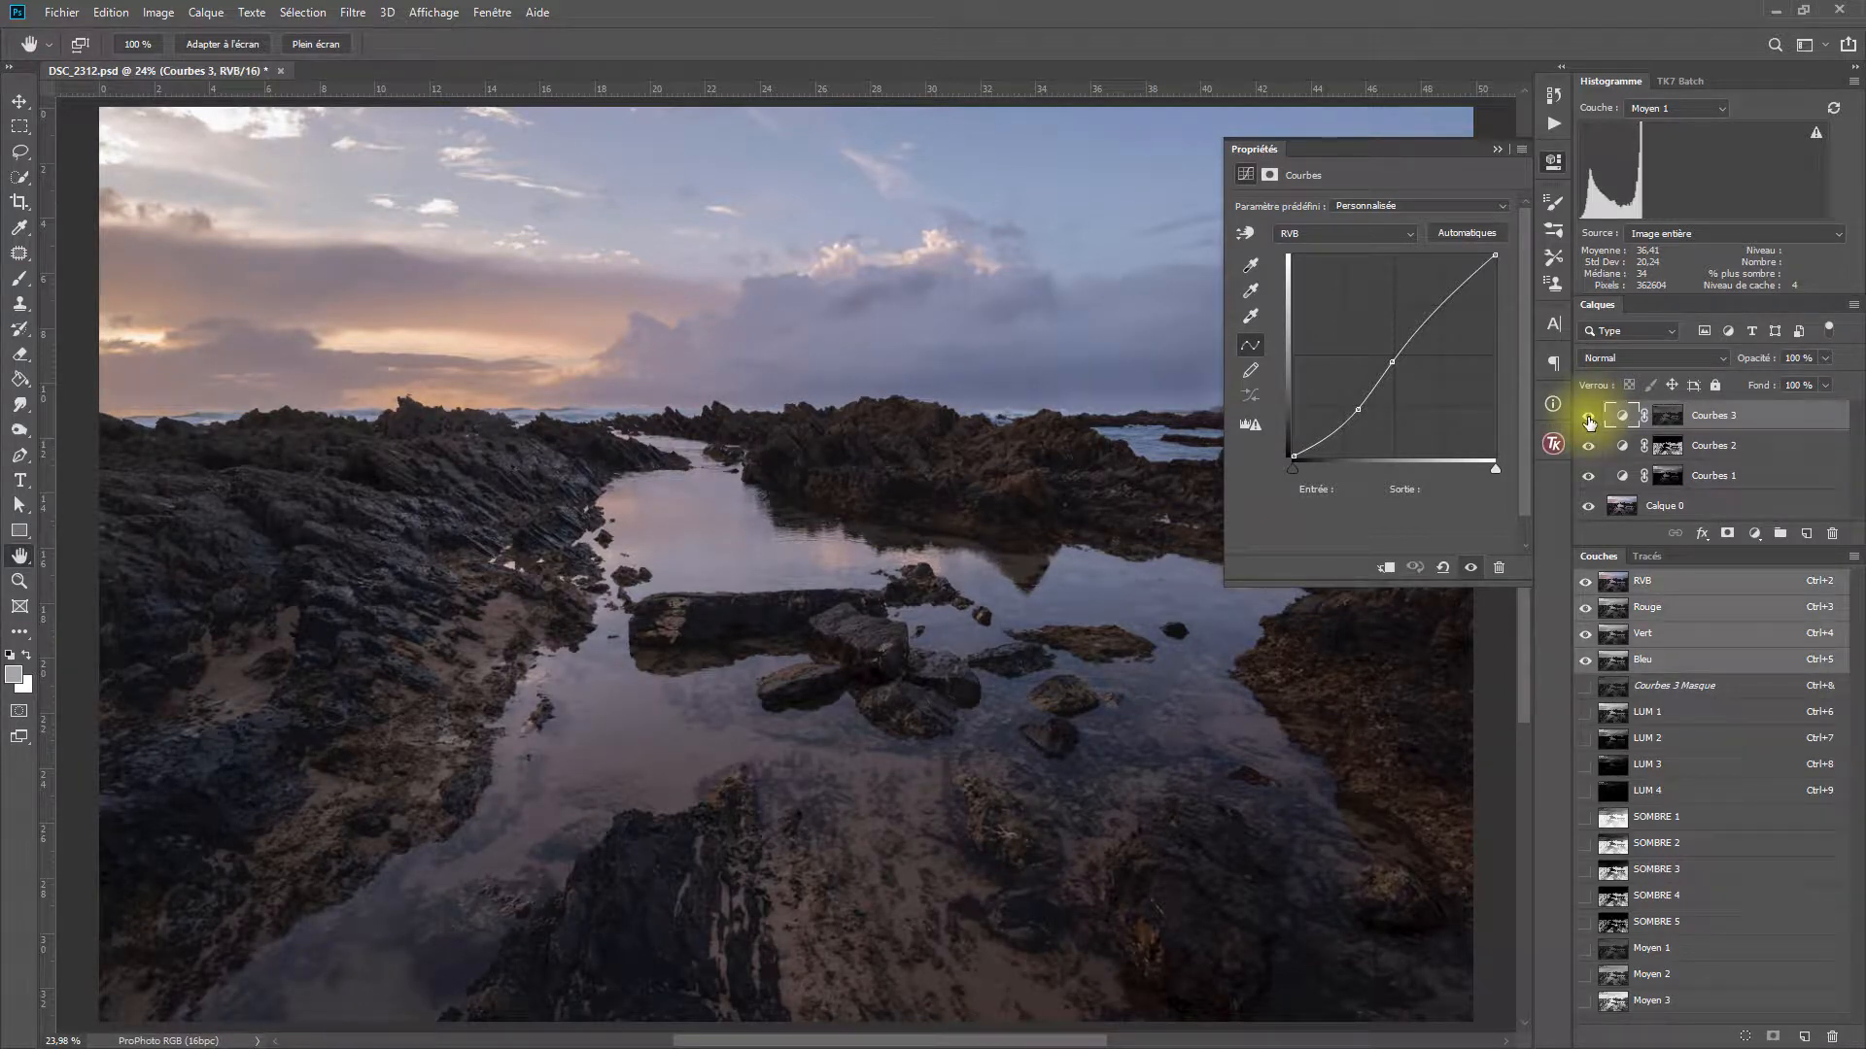
click(1589, 417)
click(1590, 418)
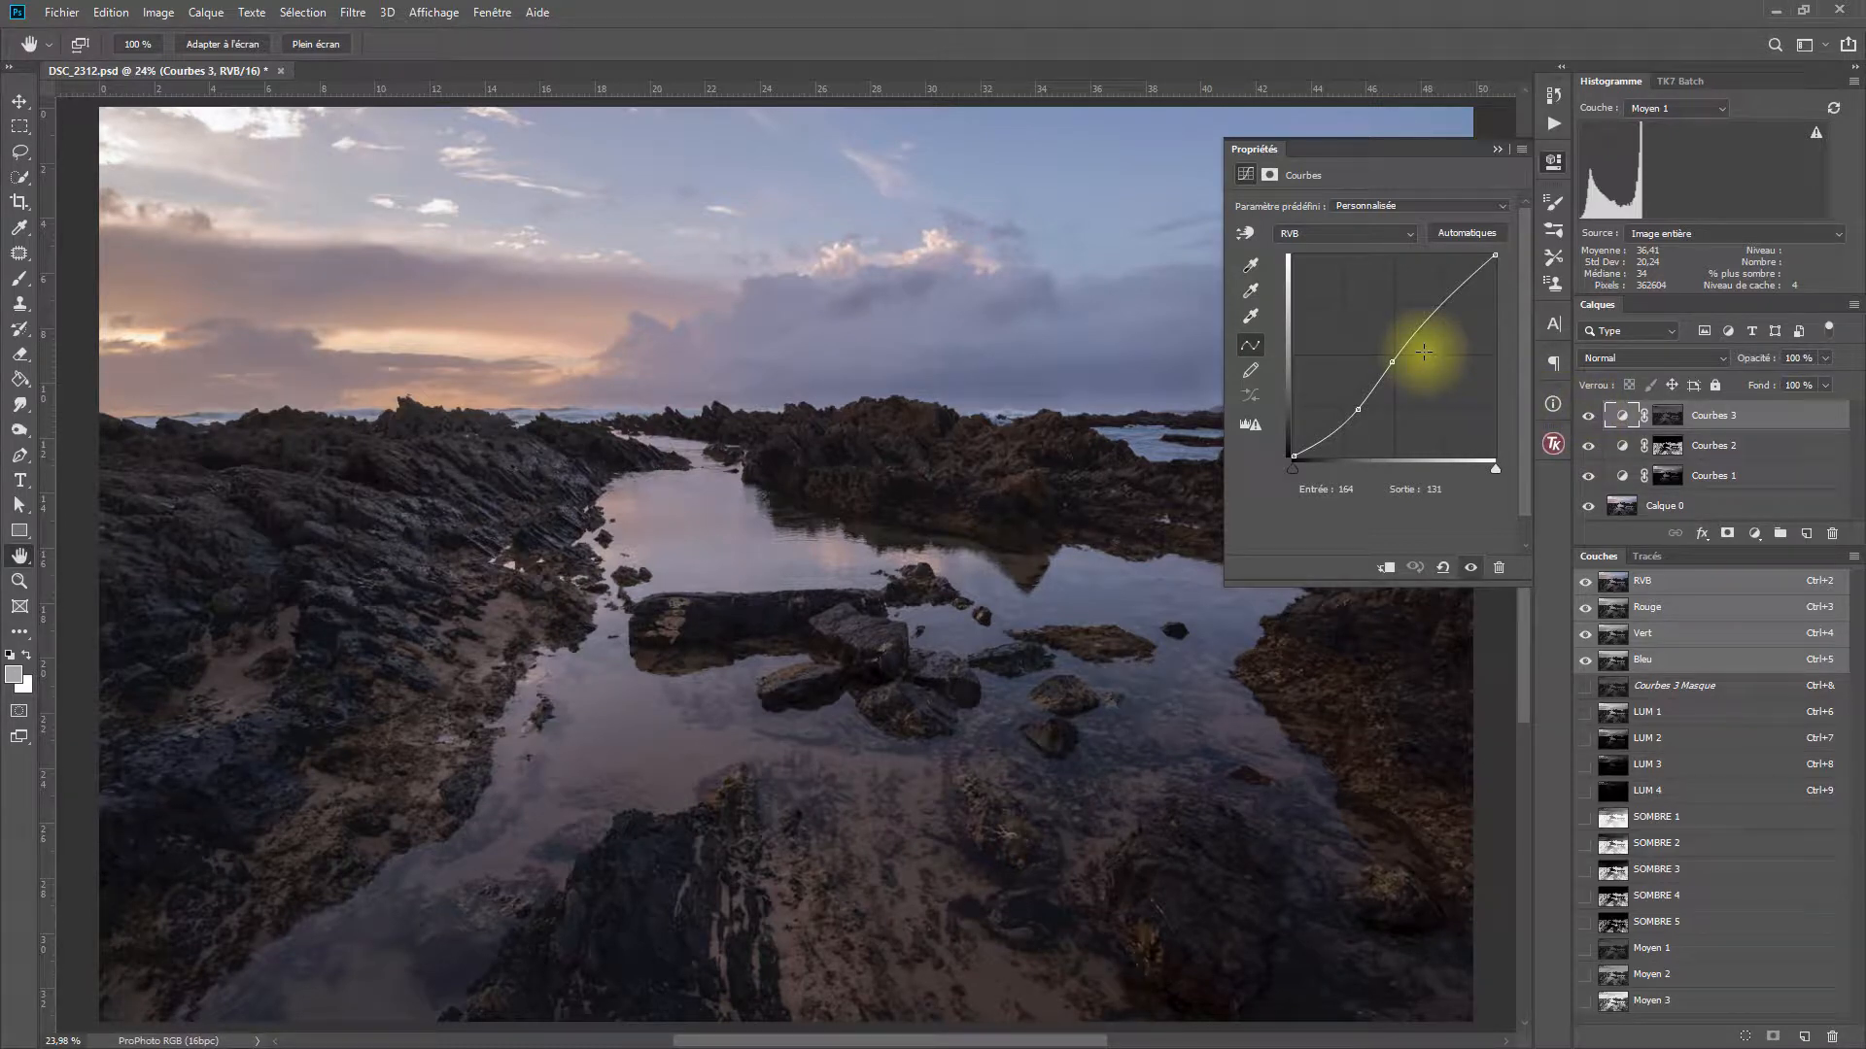
Replace the Courbes 3 layer mask with a new one made from the Moyen 2 channel loaded as a selection.
right_click(1658, 414)
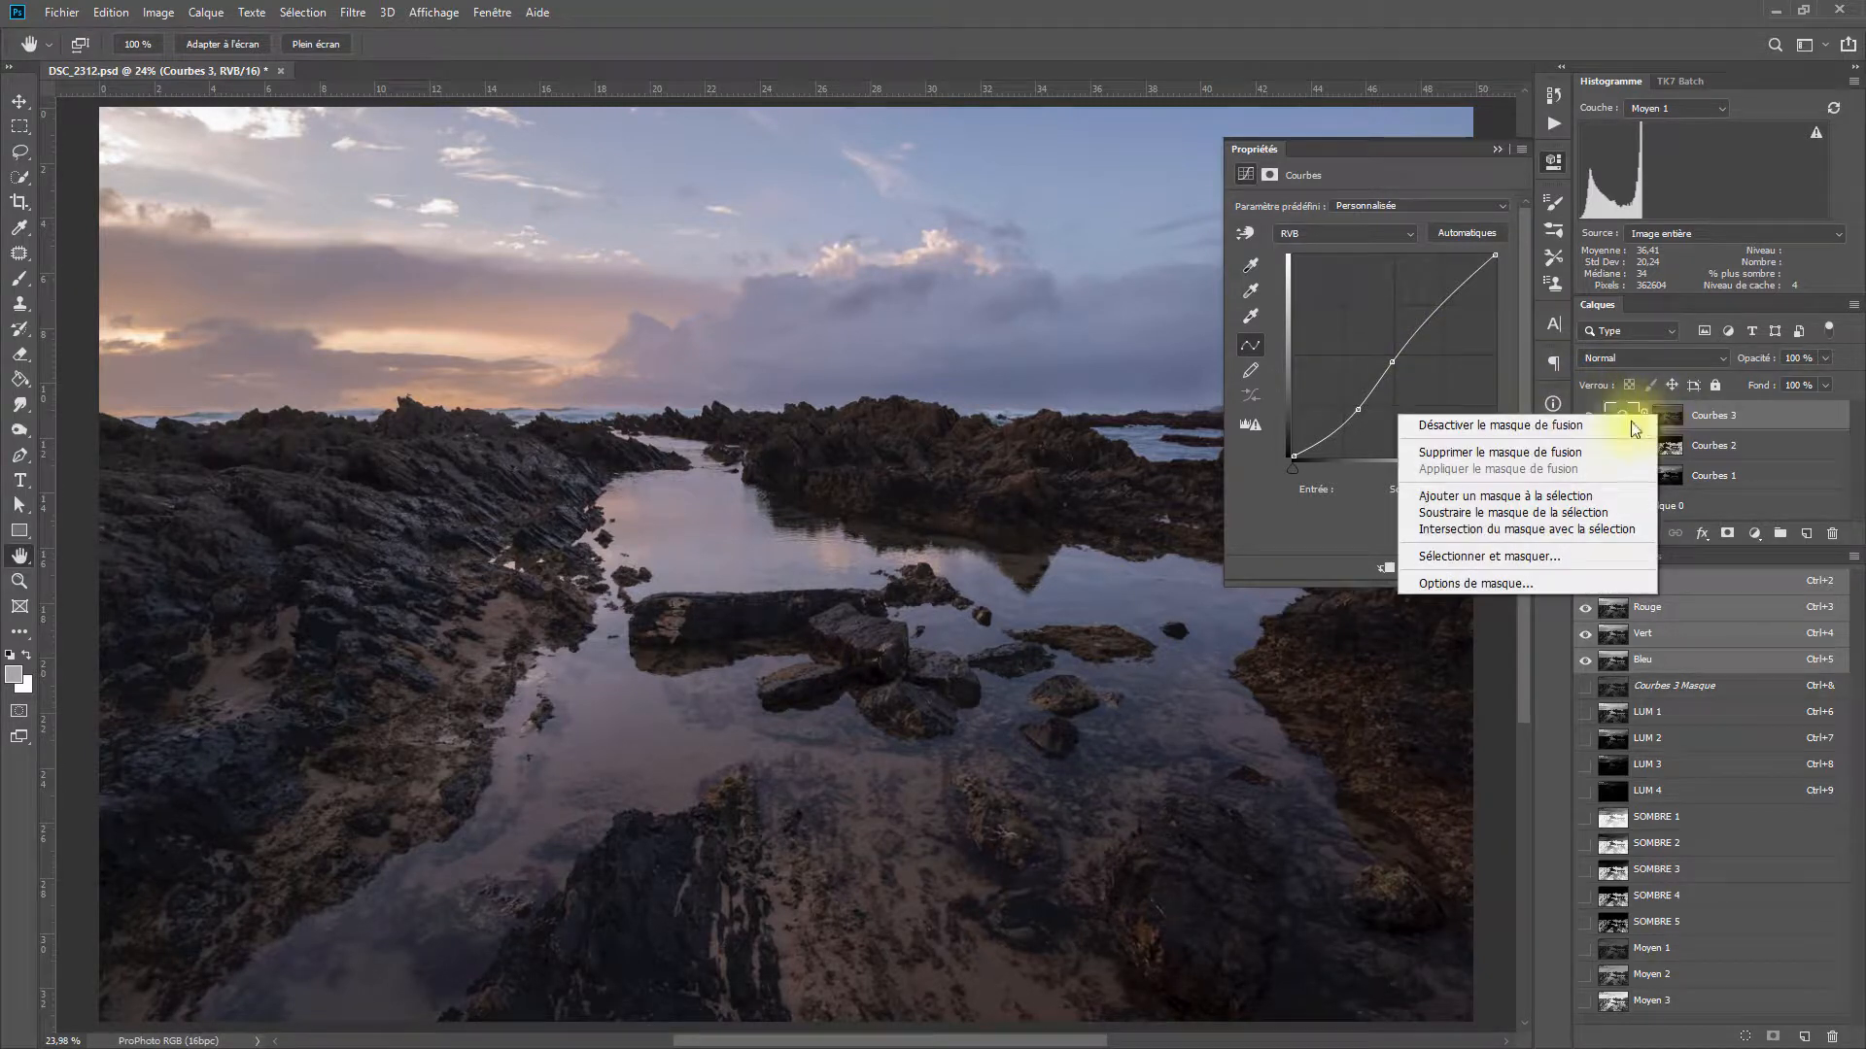
click(1546, 452)
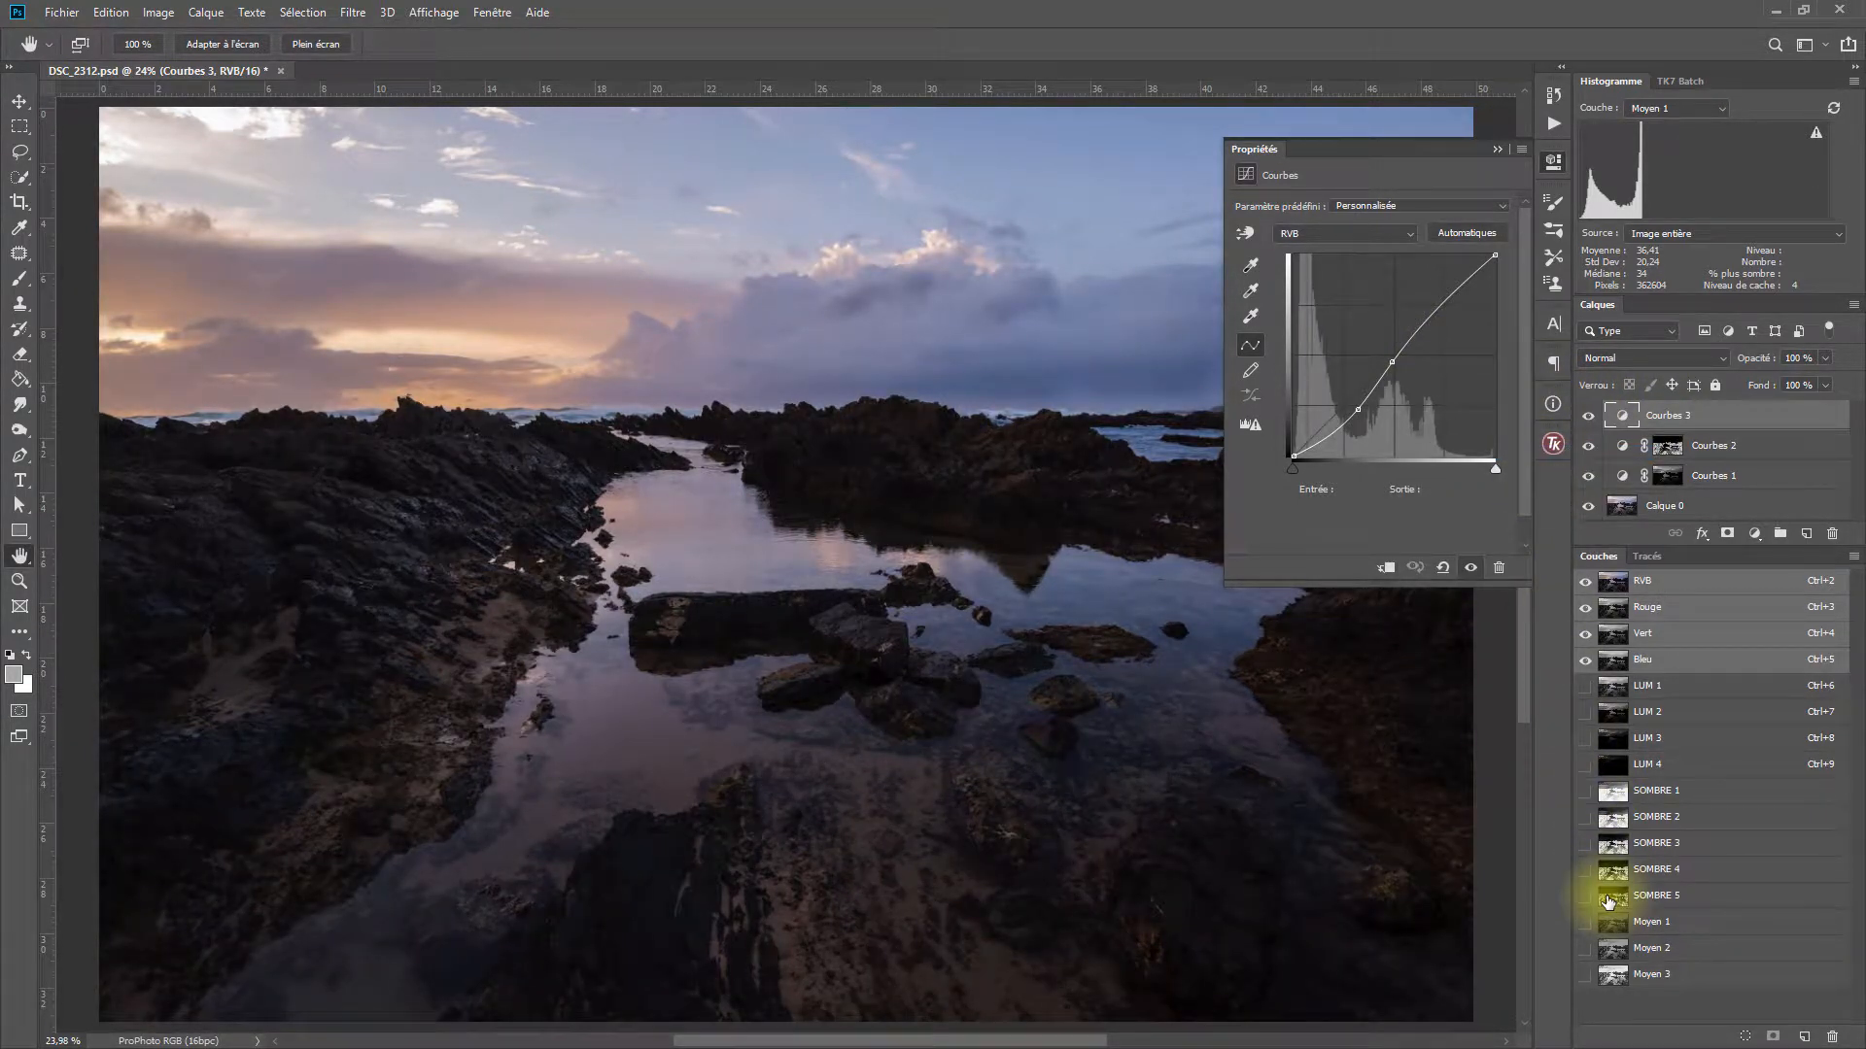
click(1664, 948)
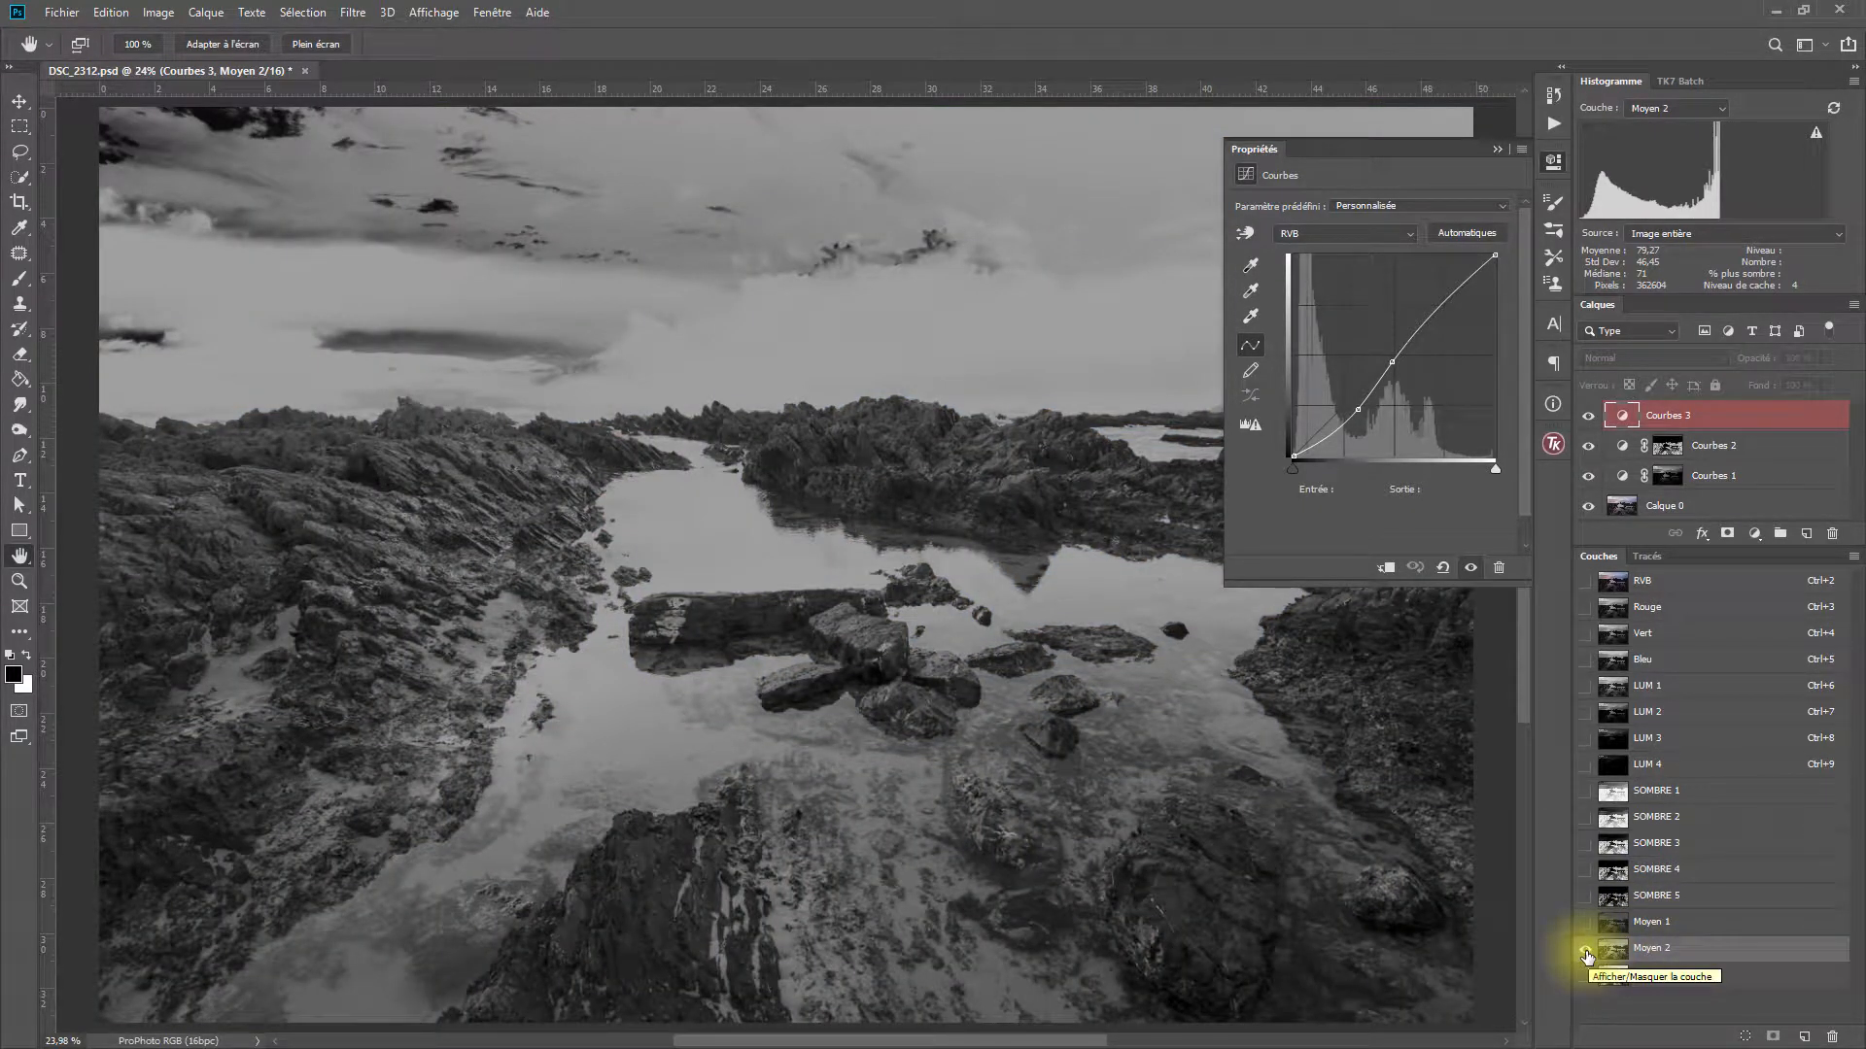
ctrl+click(1612, 950)
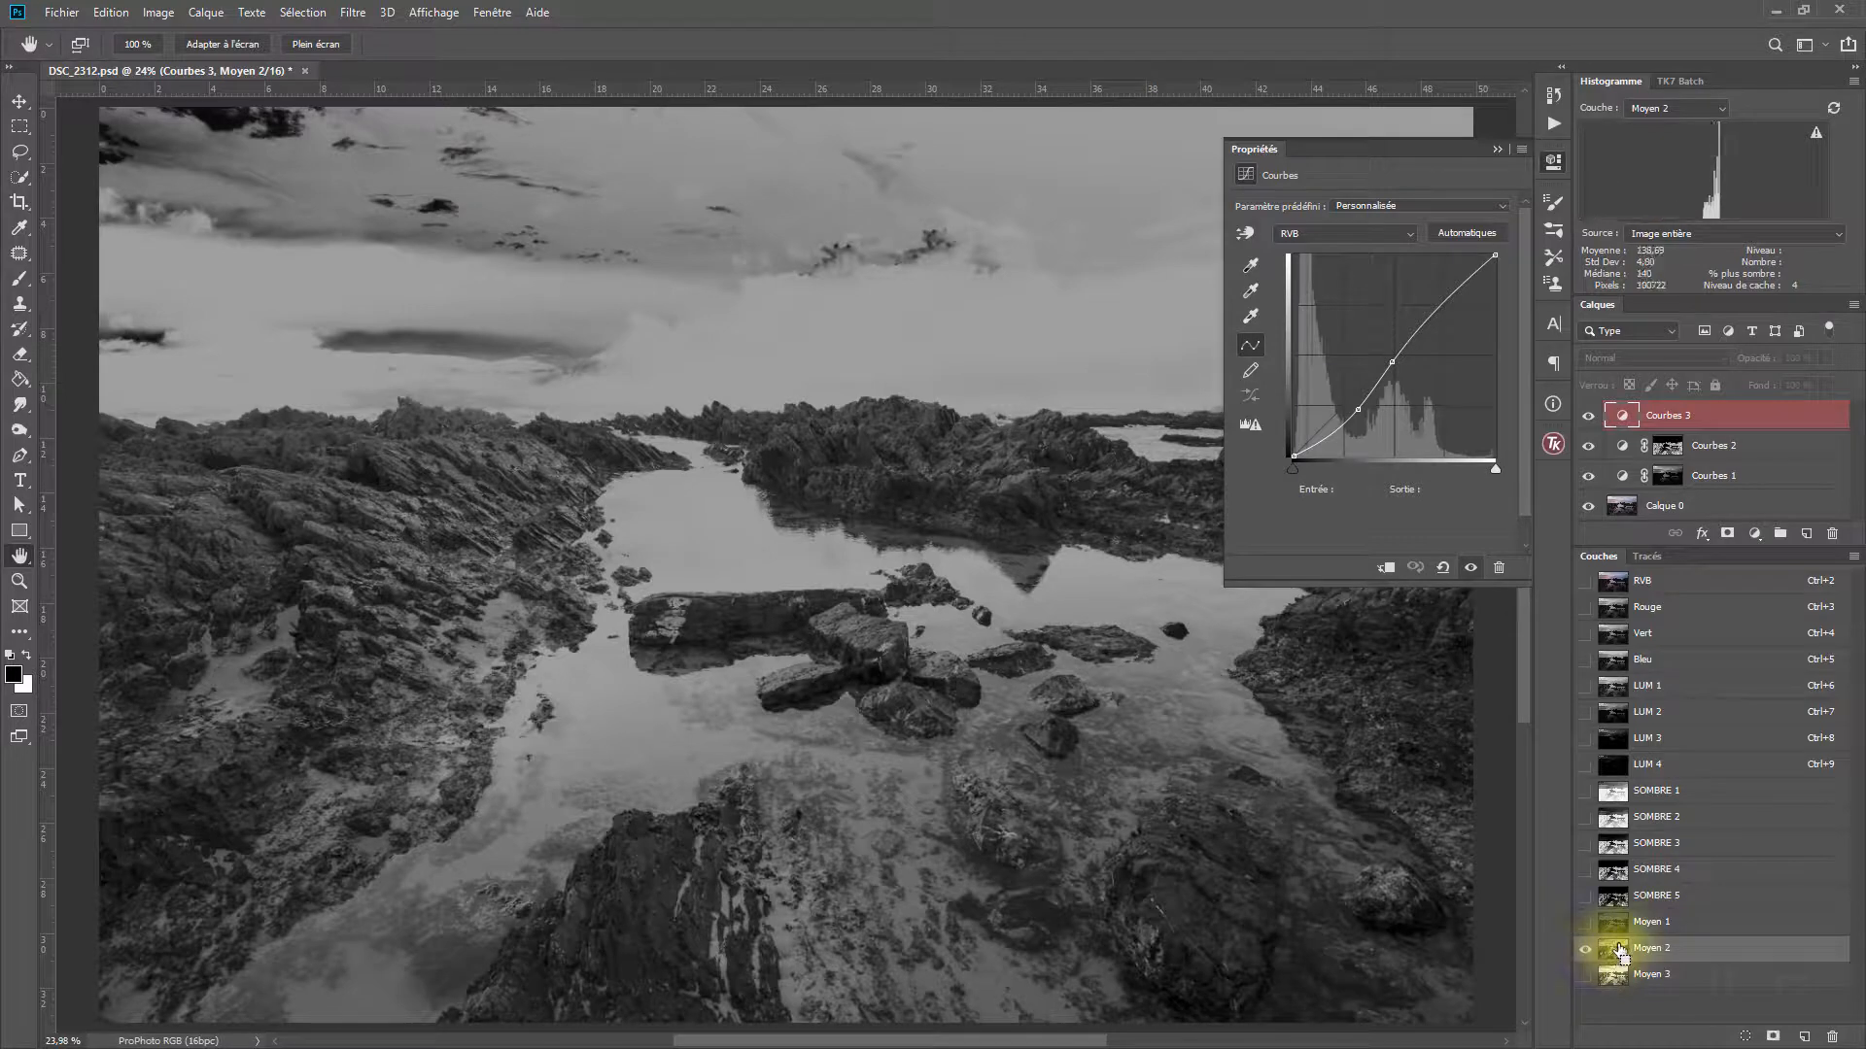
click(1728, 536)
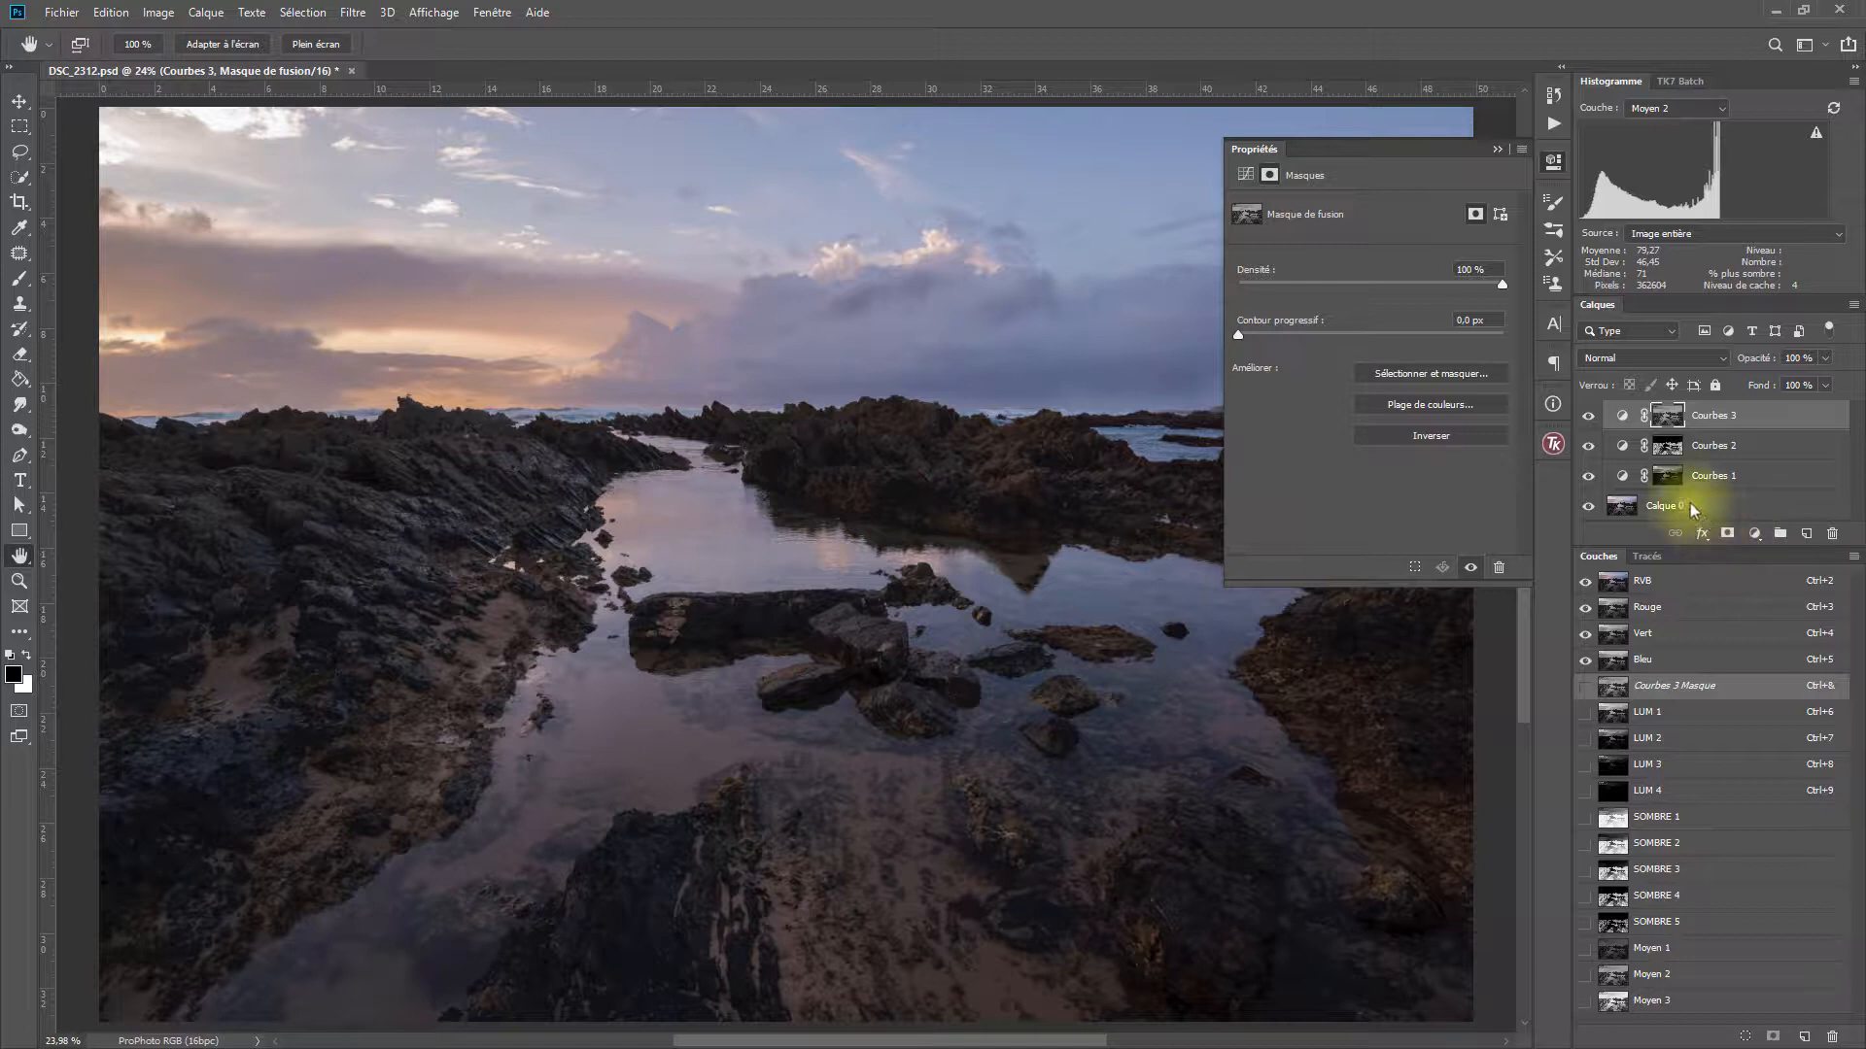
Compare the image with and without the Courbes 3 layer under its Moyen 2 mask.
click(1587, 418)
click(1586, 418)
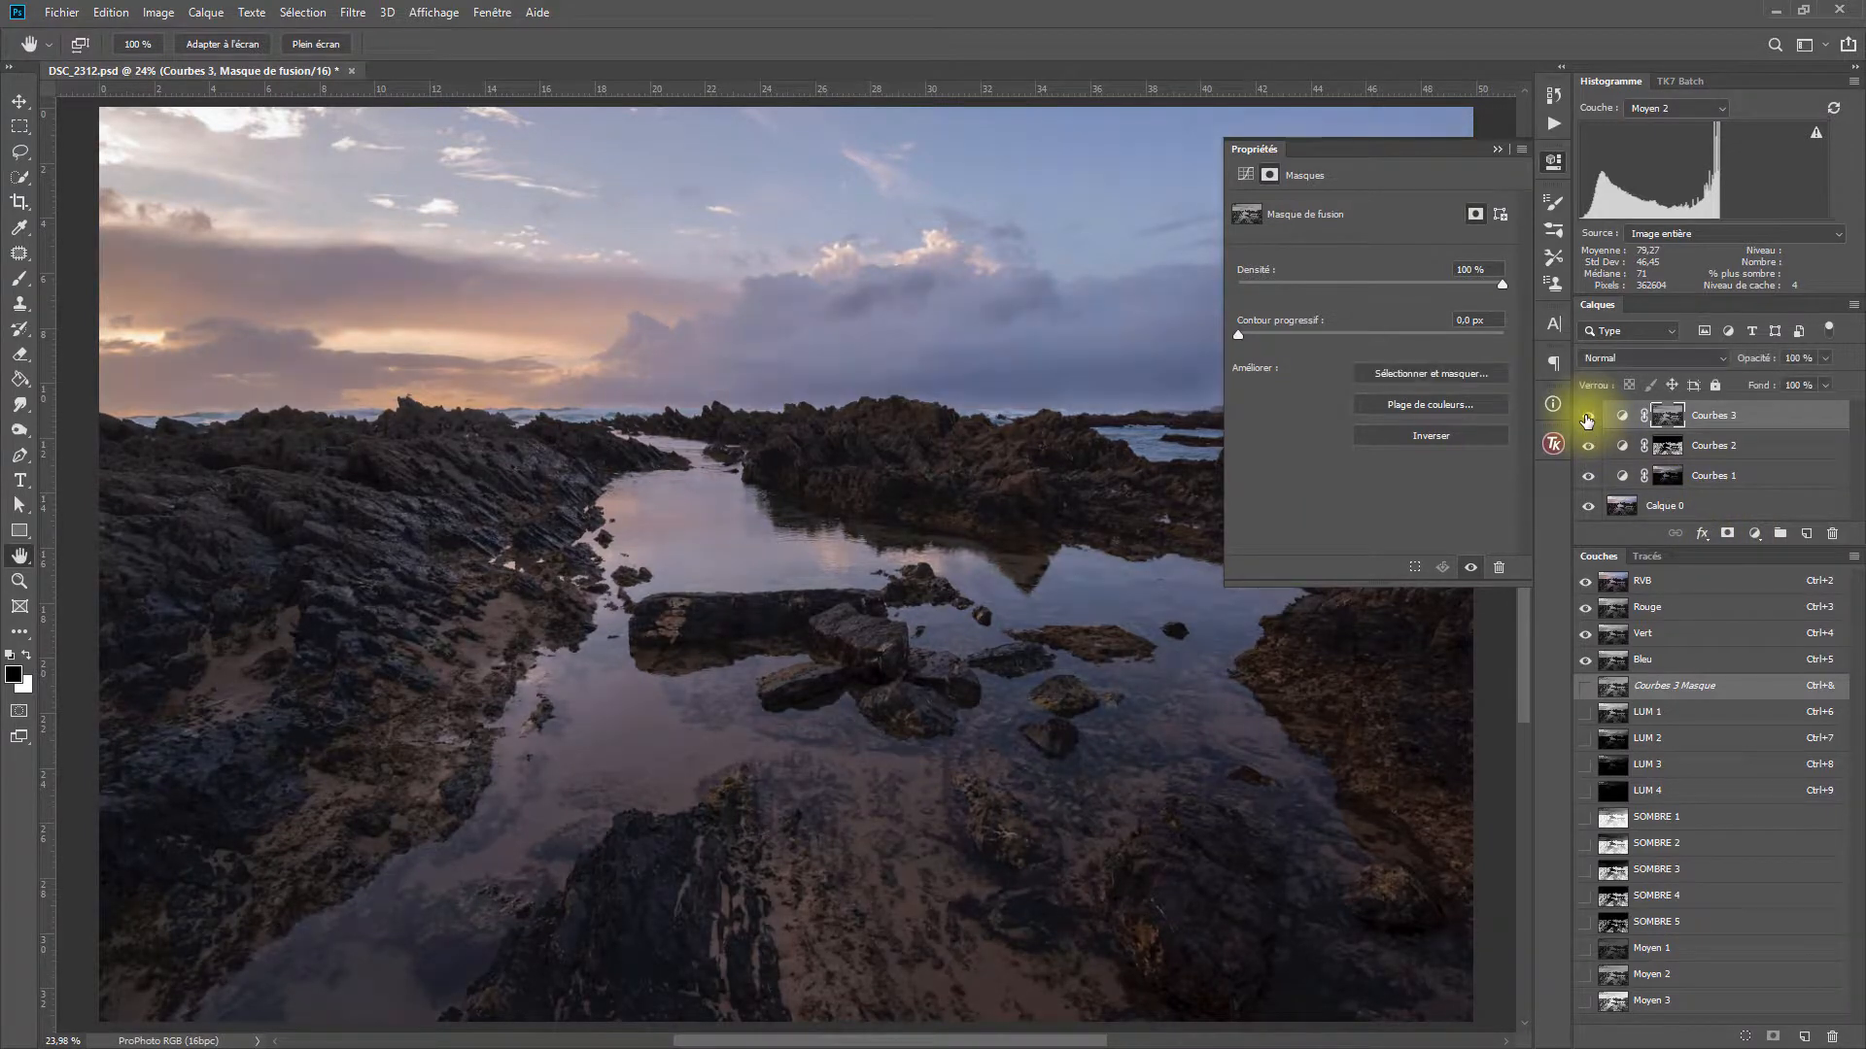
click(1587, 418)
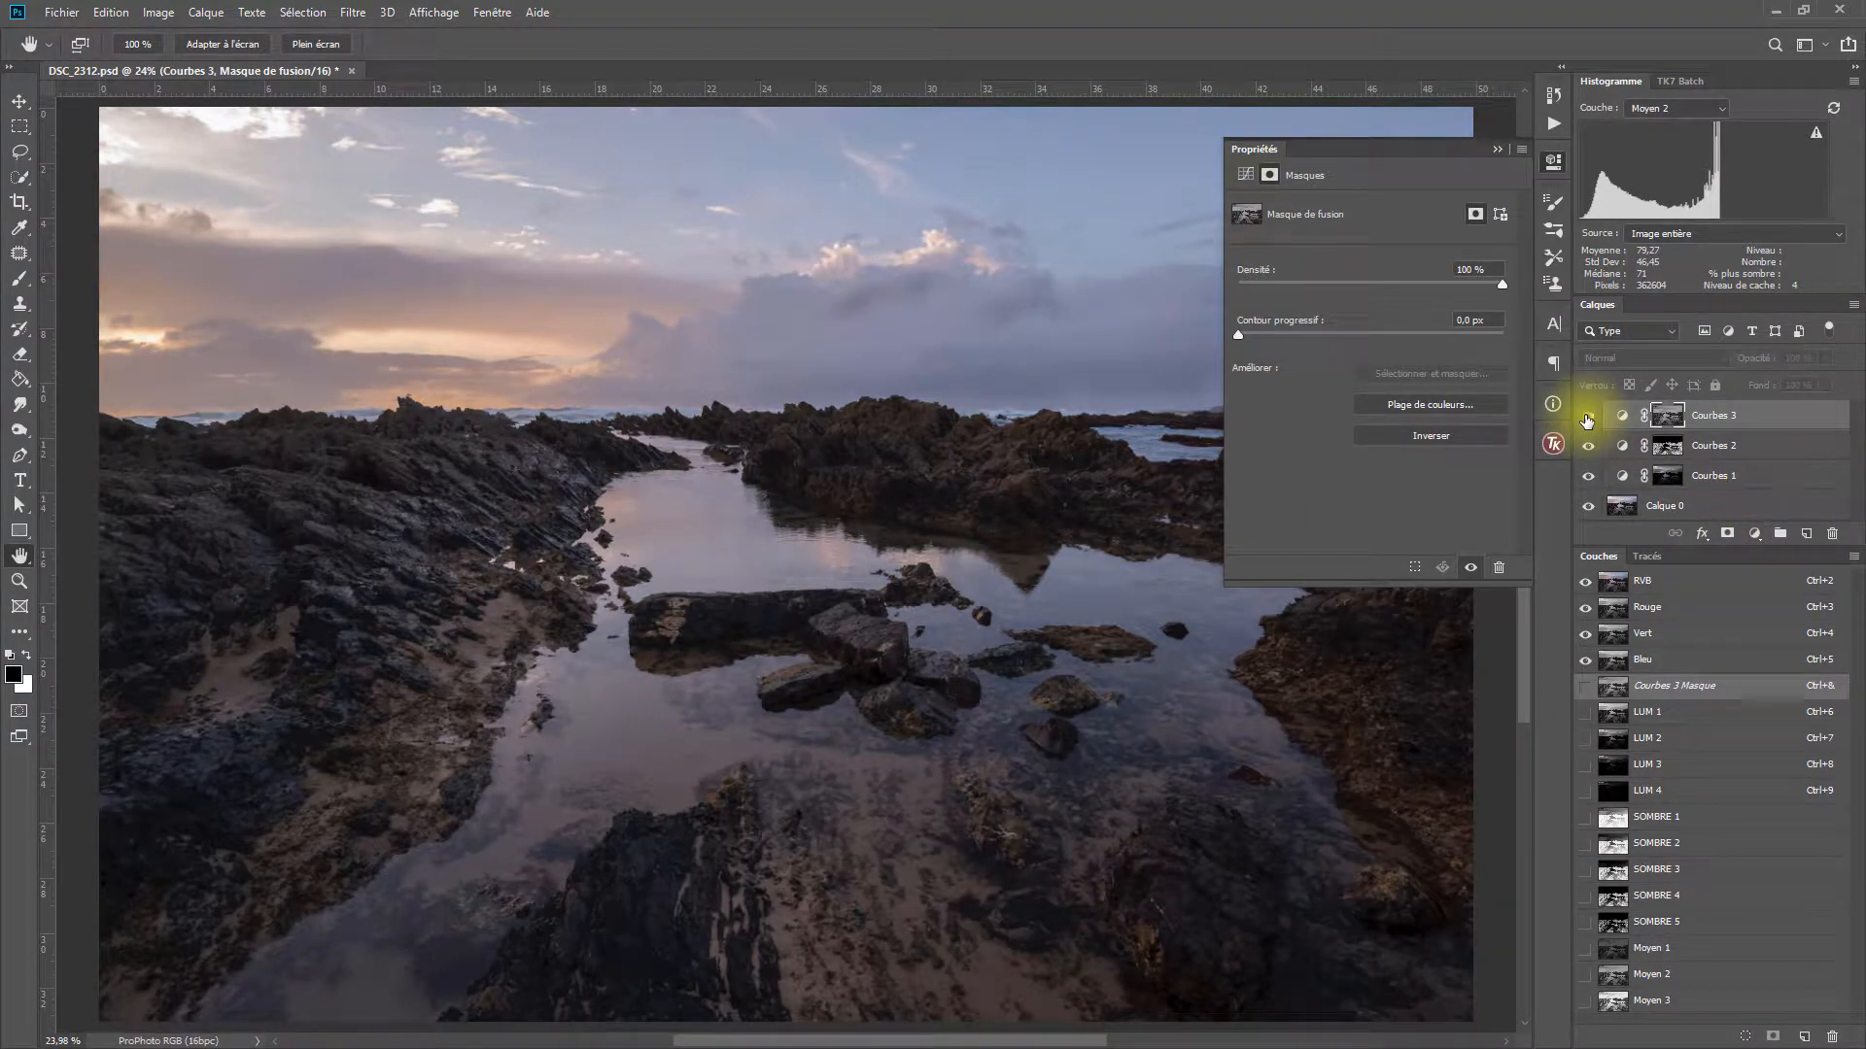
click(1587, 418)
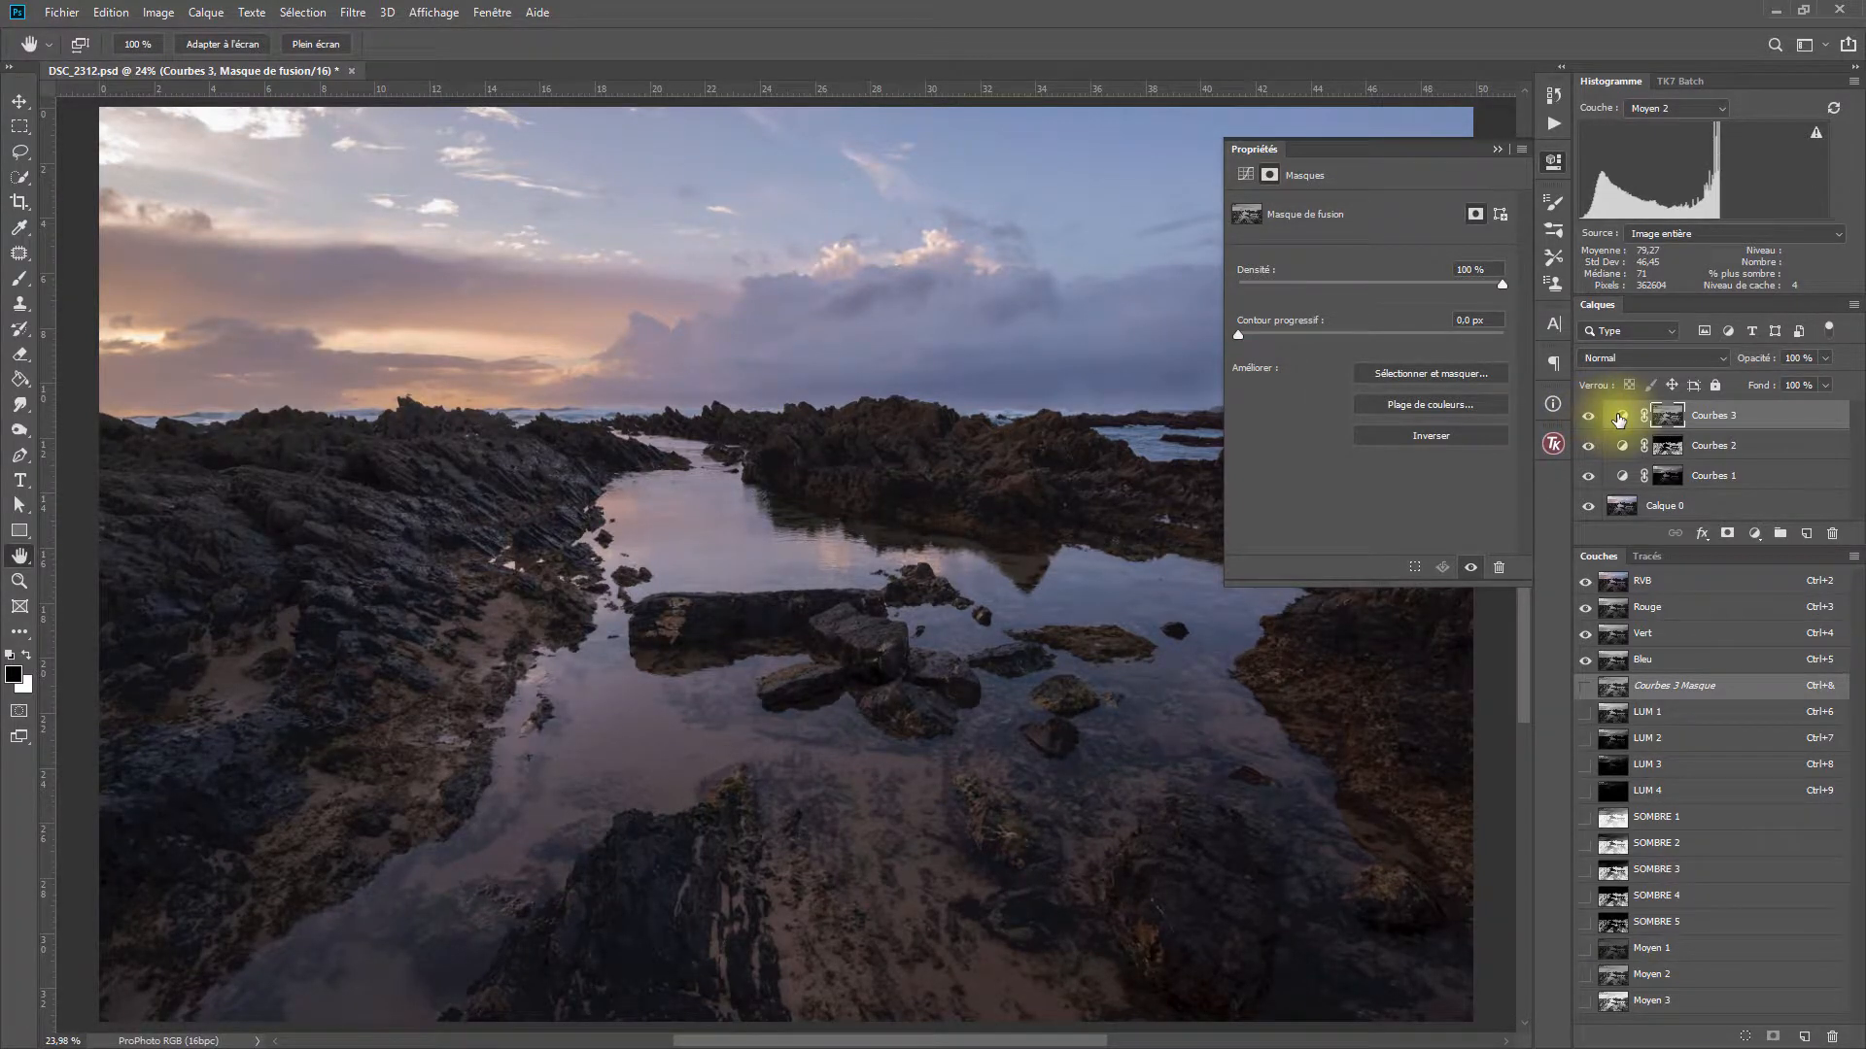
Readjust the Courbes 3 curve with points at input 150, output 156 and input 77, output 61, and collapse its properties.
click(1619, 417)
drag(1358, 409, 1411, 335)
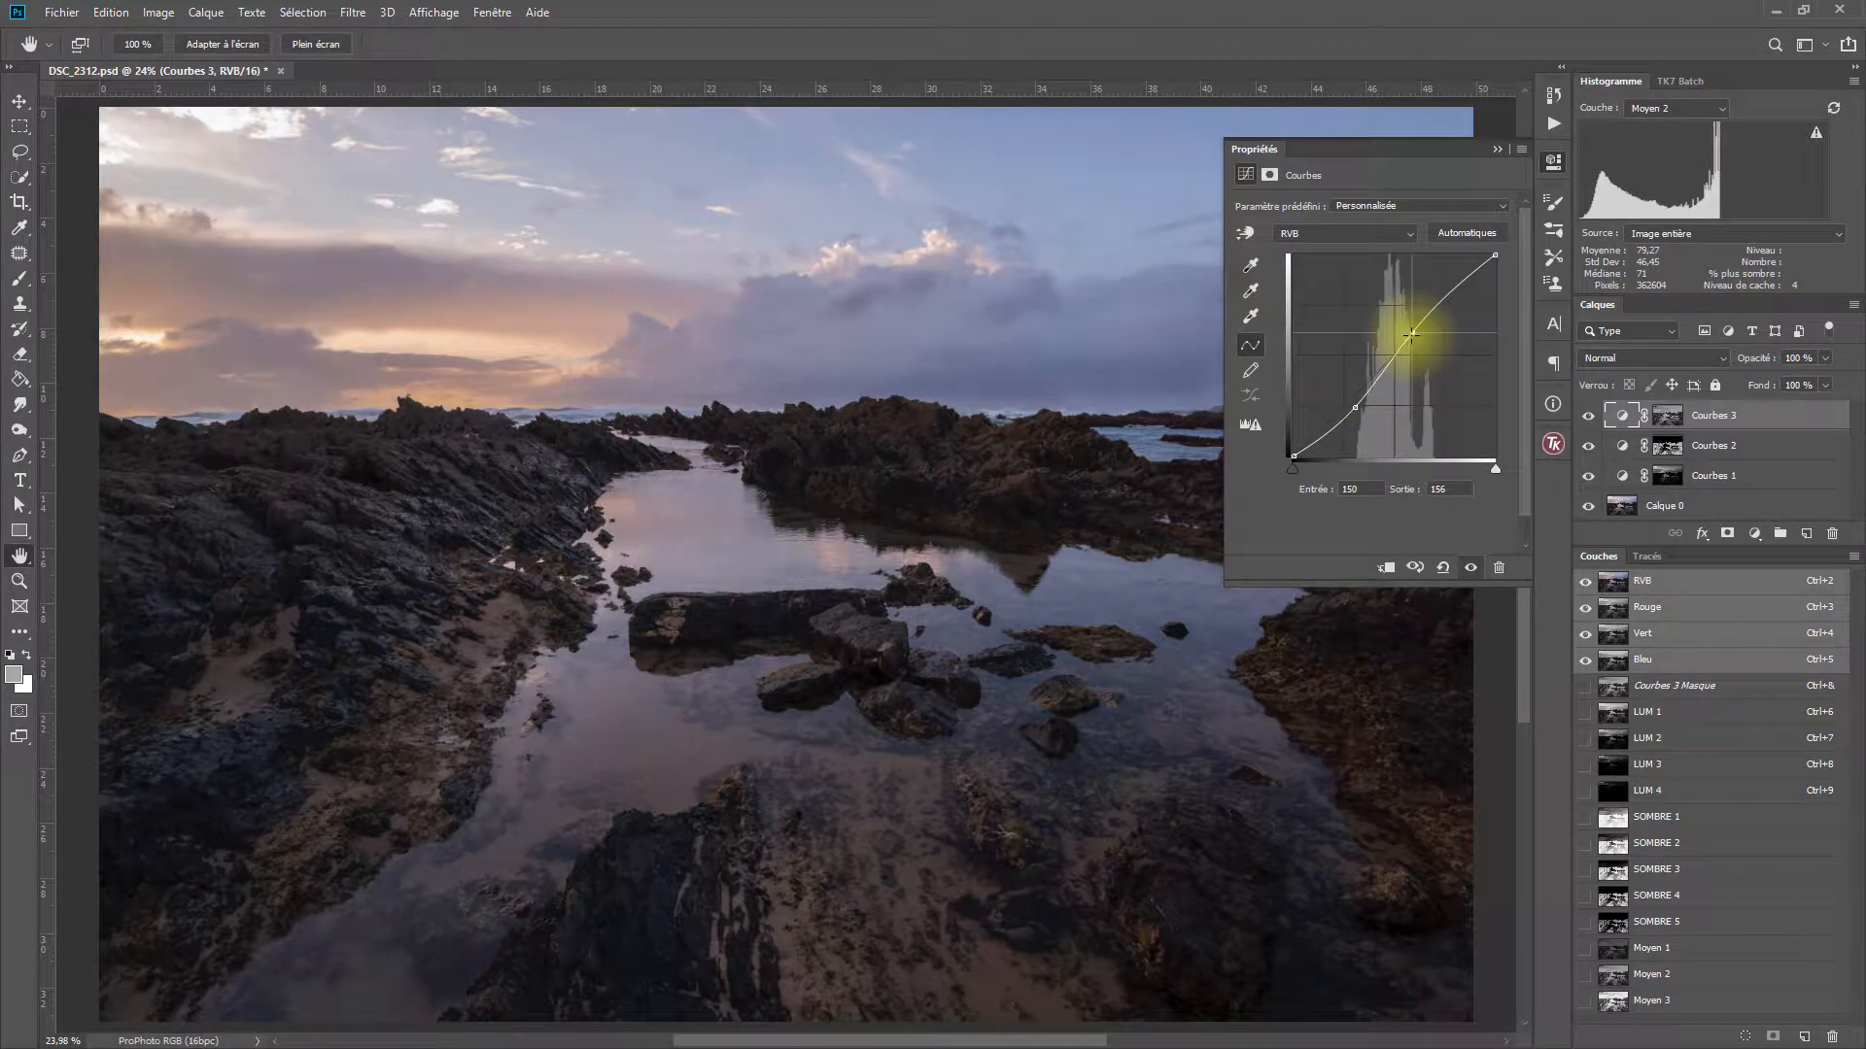
click(1356, 405)
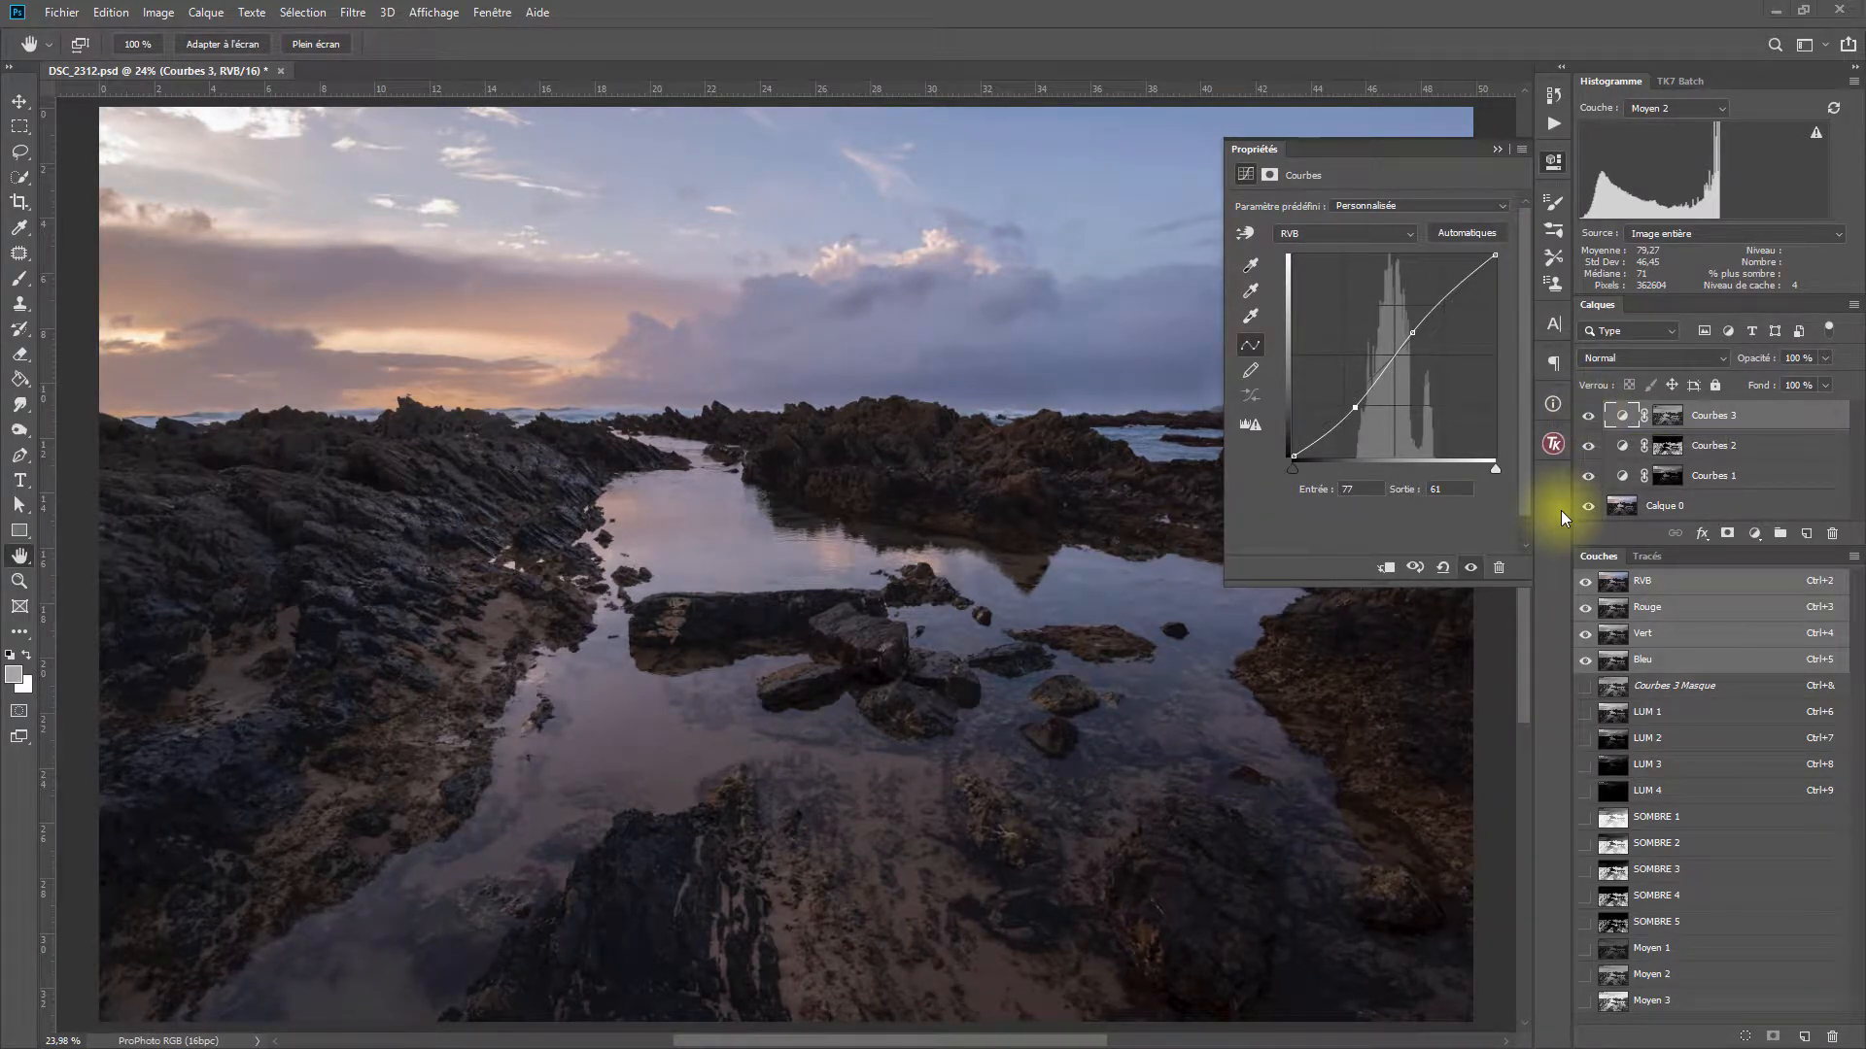
click(1498, 150)
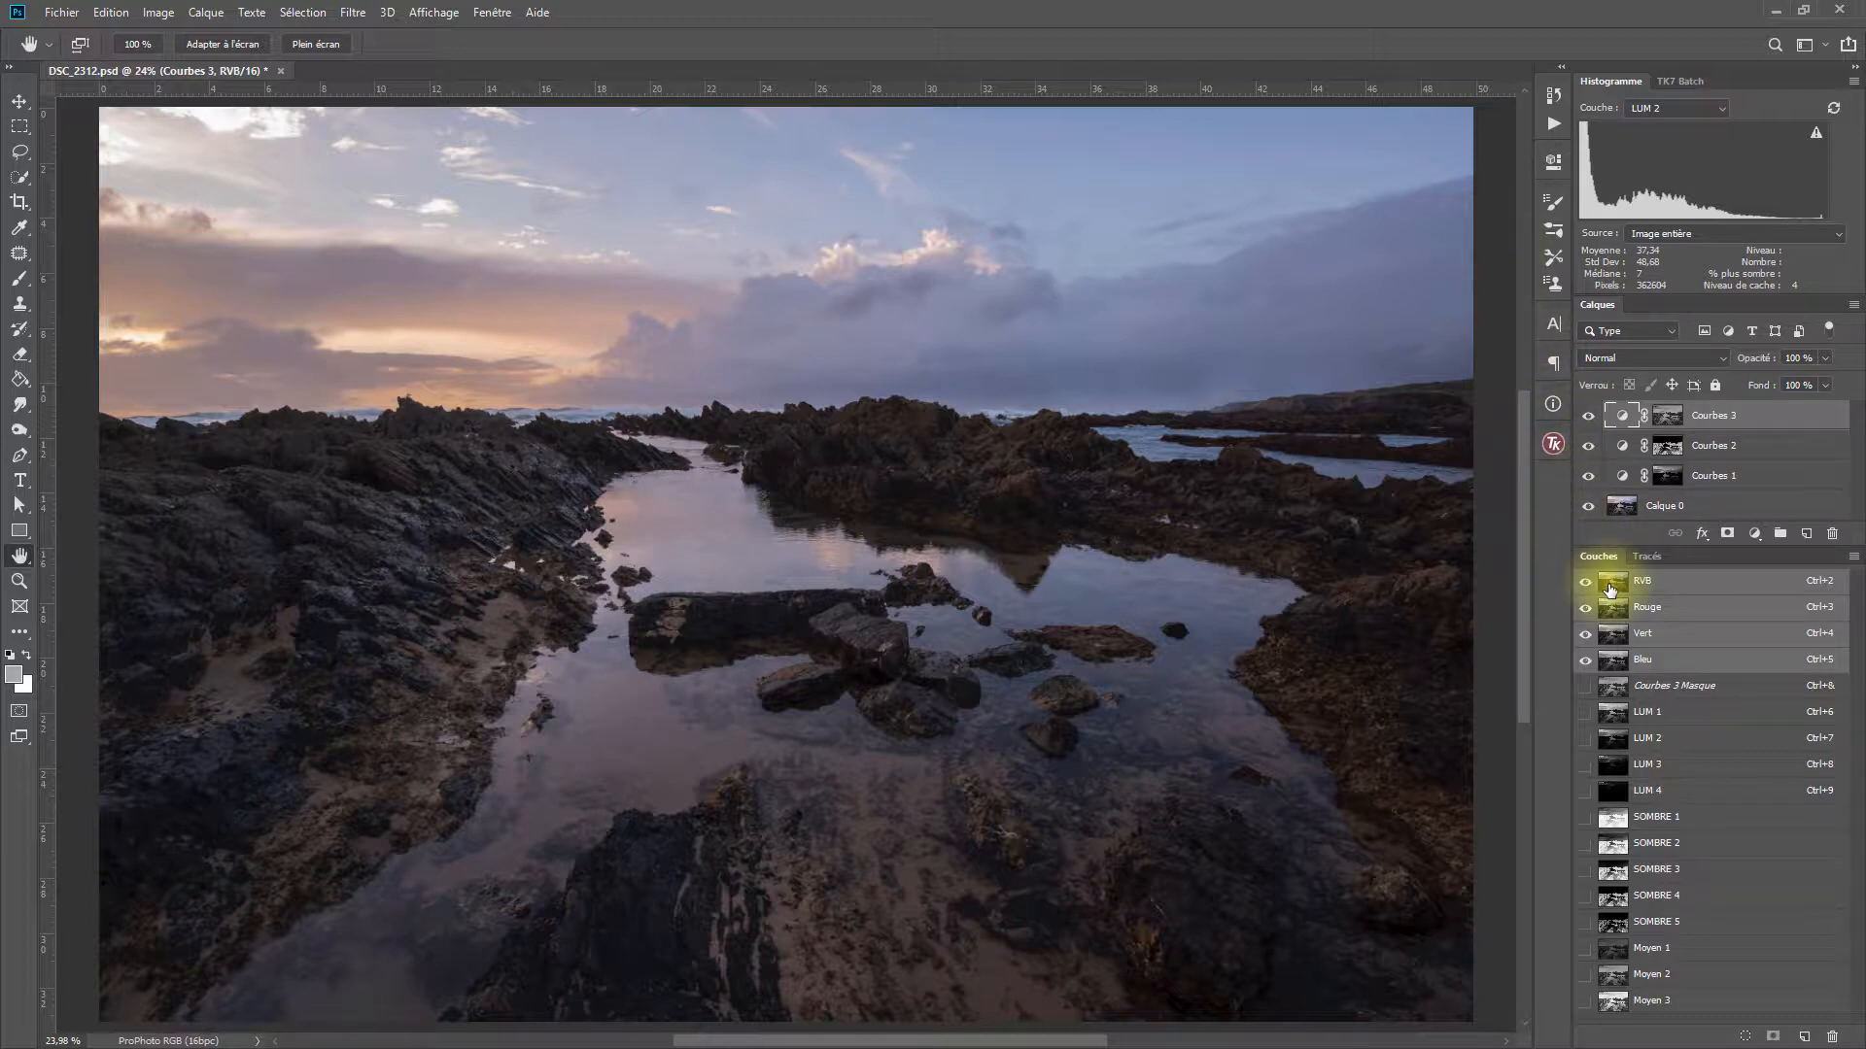
Load the RVB composite's luminosity as a selection and save it as a new alpha channel.
drag(1609, 589, 1610, 590)
ctrl+click(1609, 589)
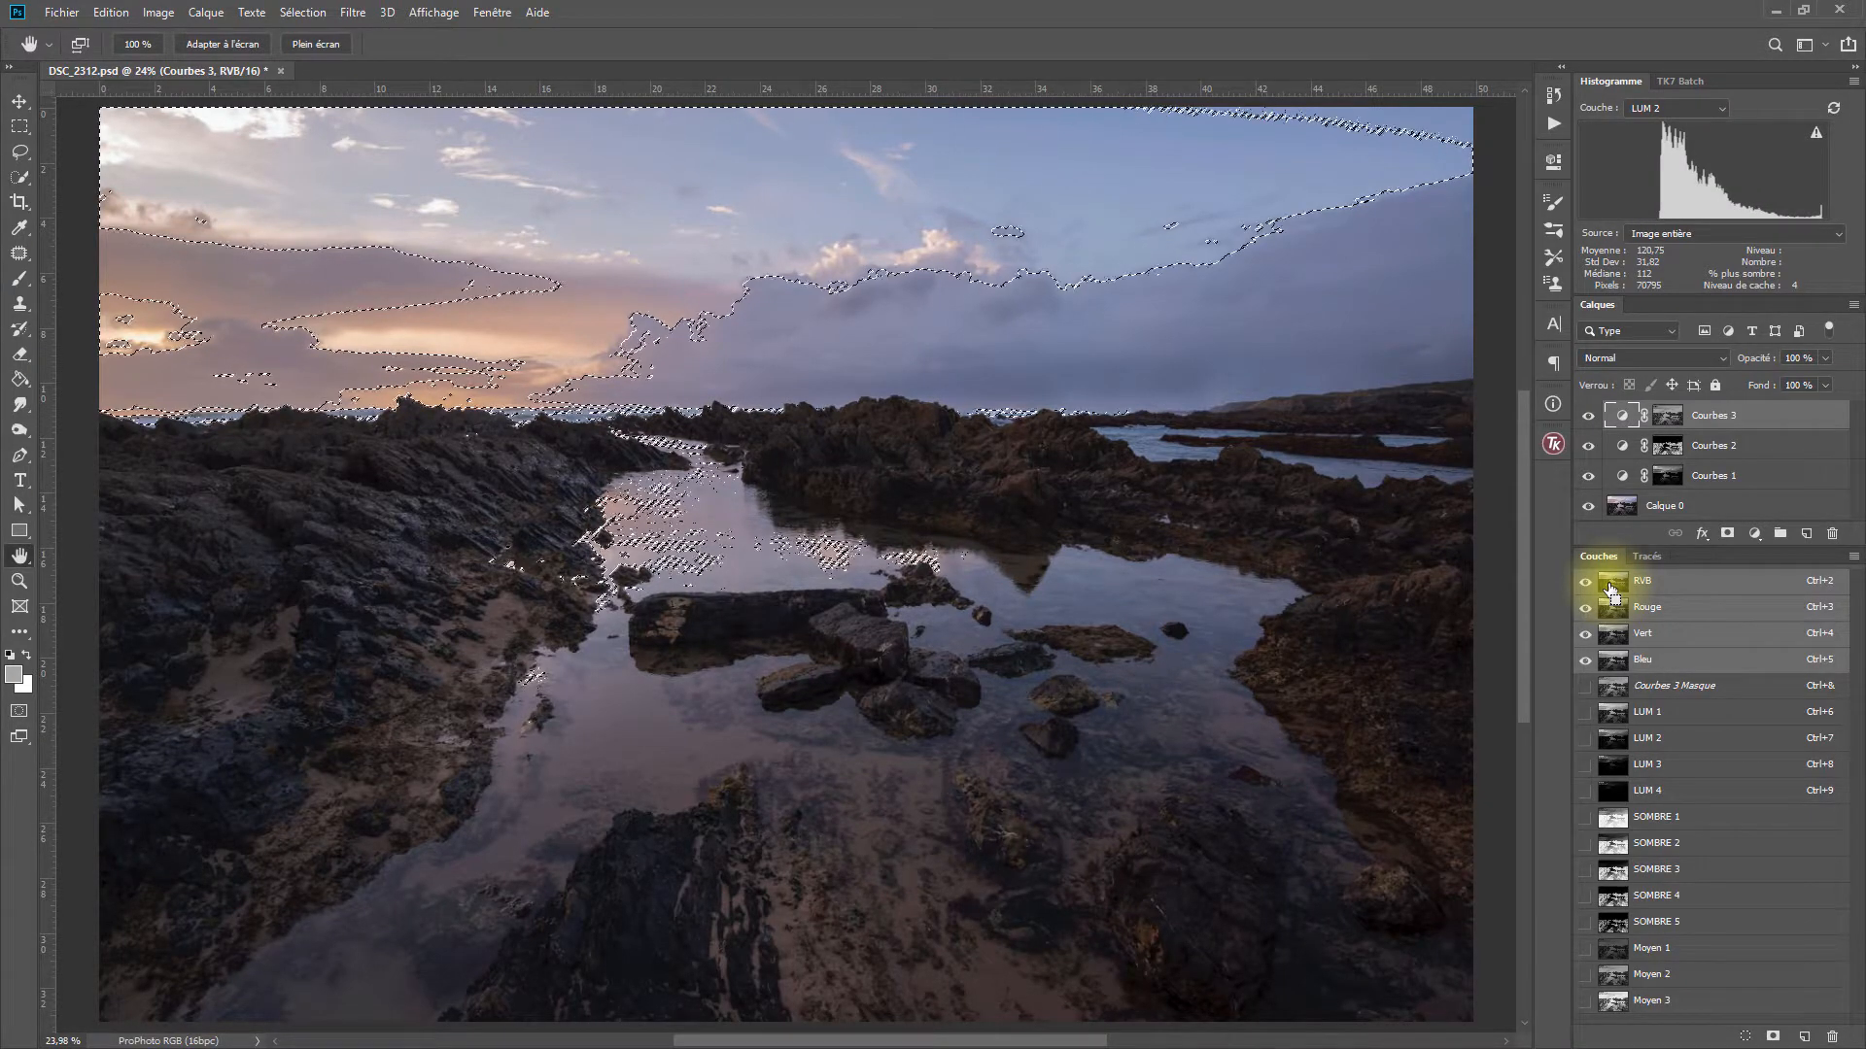
click(1773, 1037)
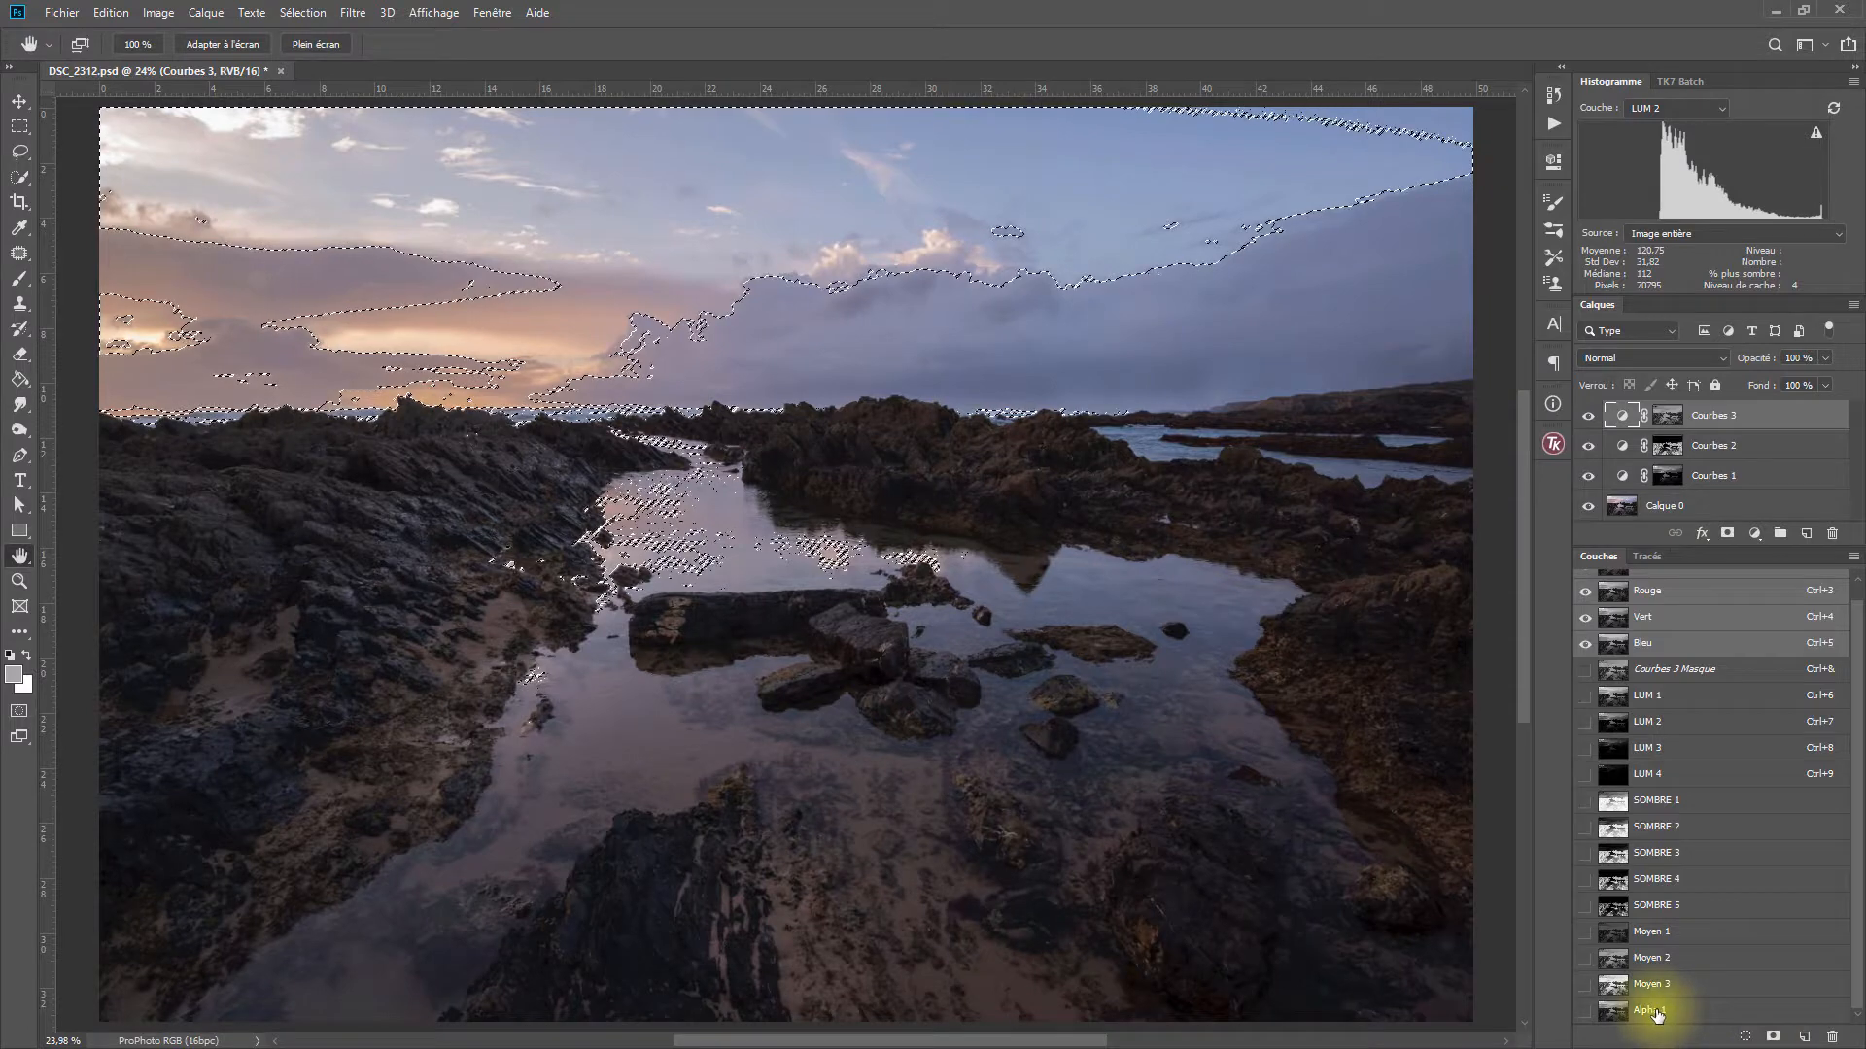
Rename the new alpha channel LUM 1 BIS, move it directly below LUM 1, and clear the selection.
double_click(1652, 1010)
text(LU)
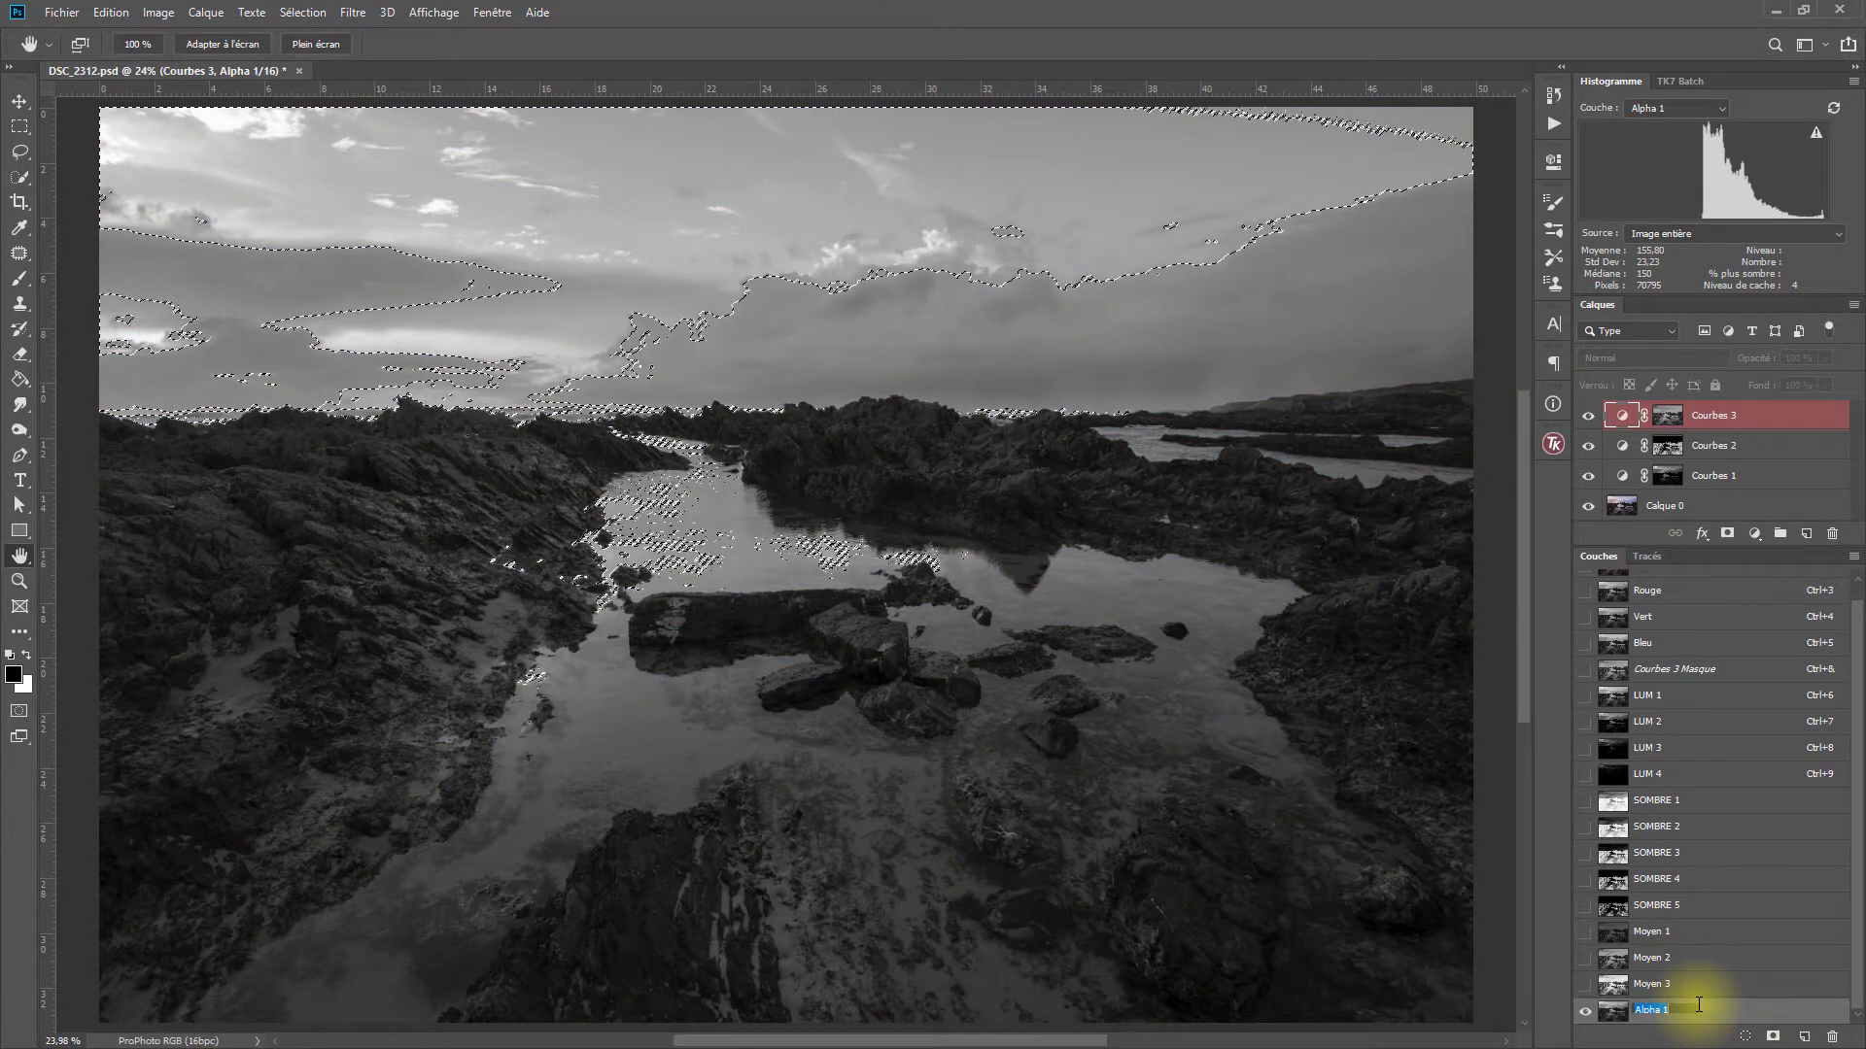
text(M 1)
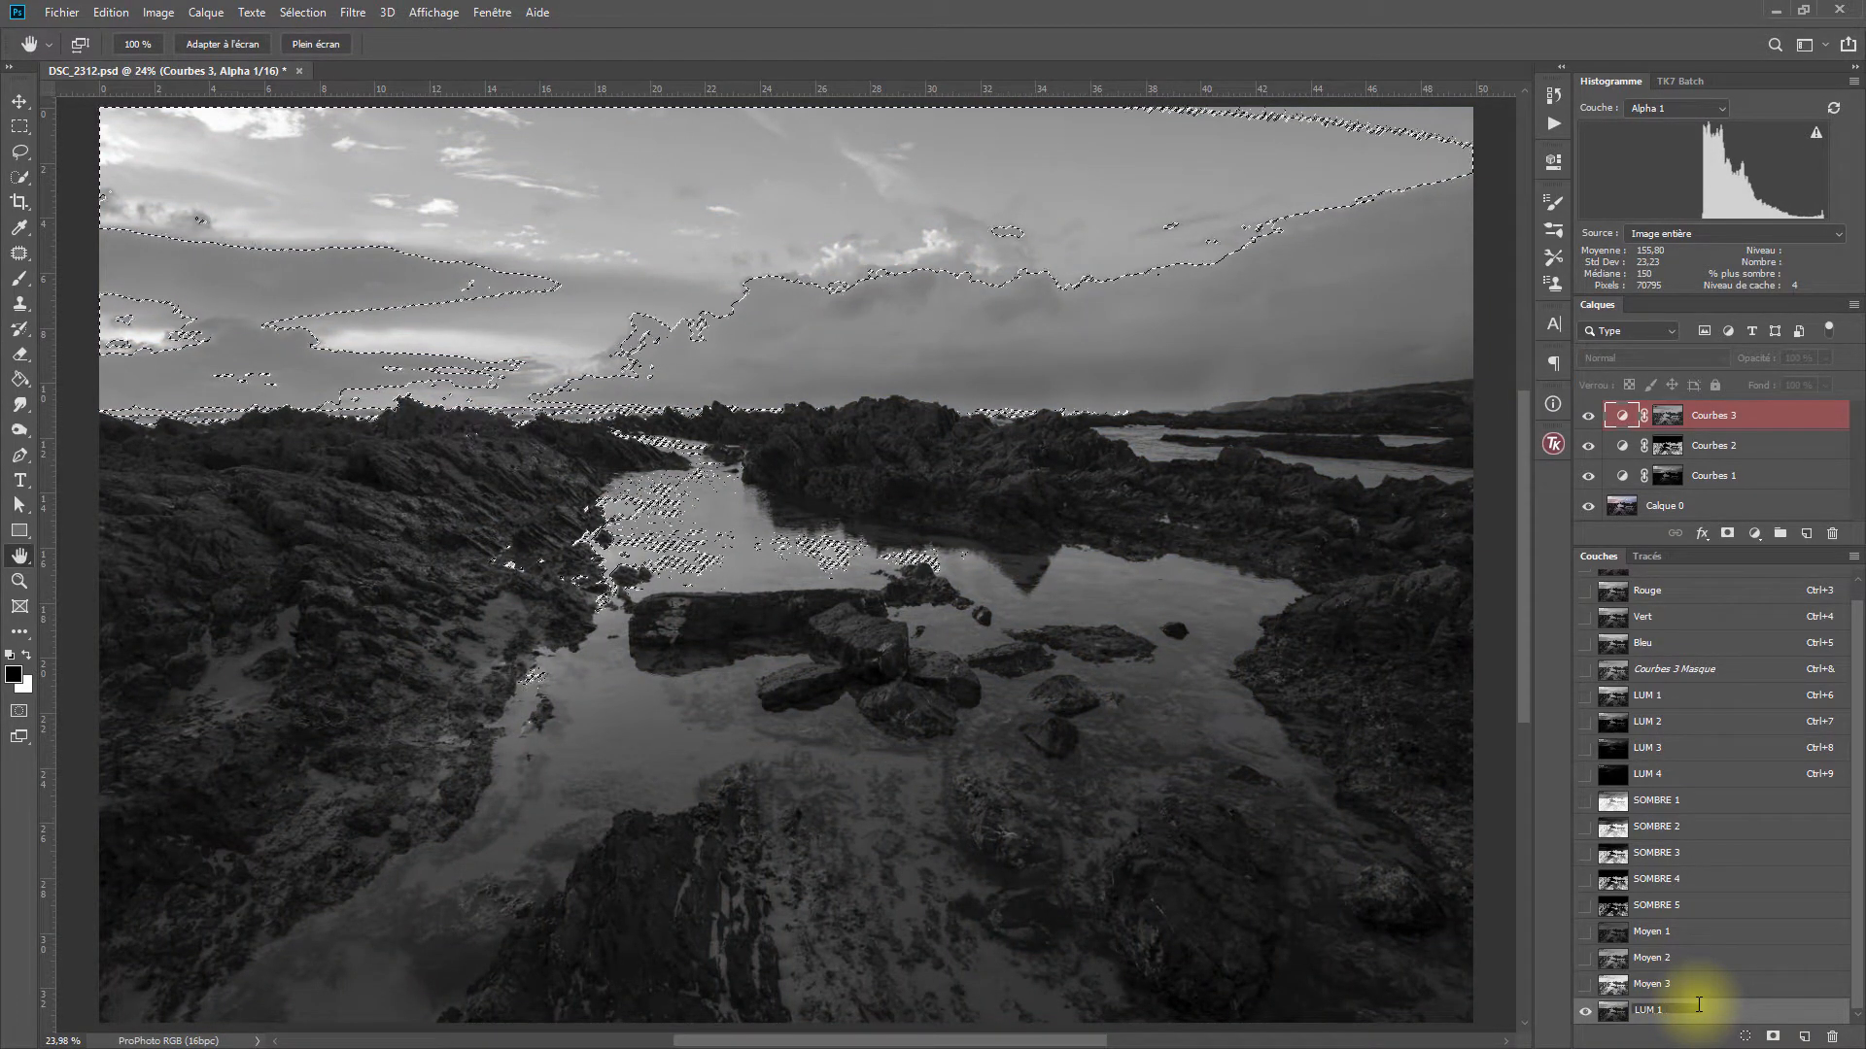
text( BIS)
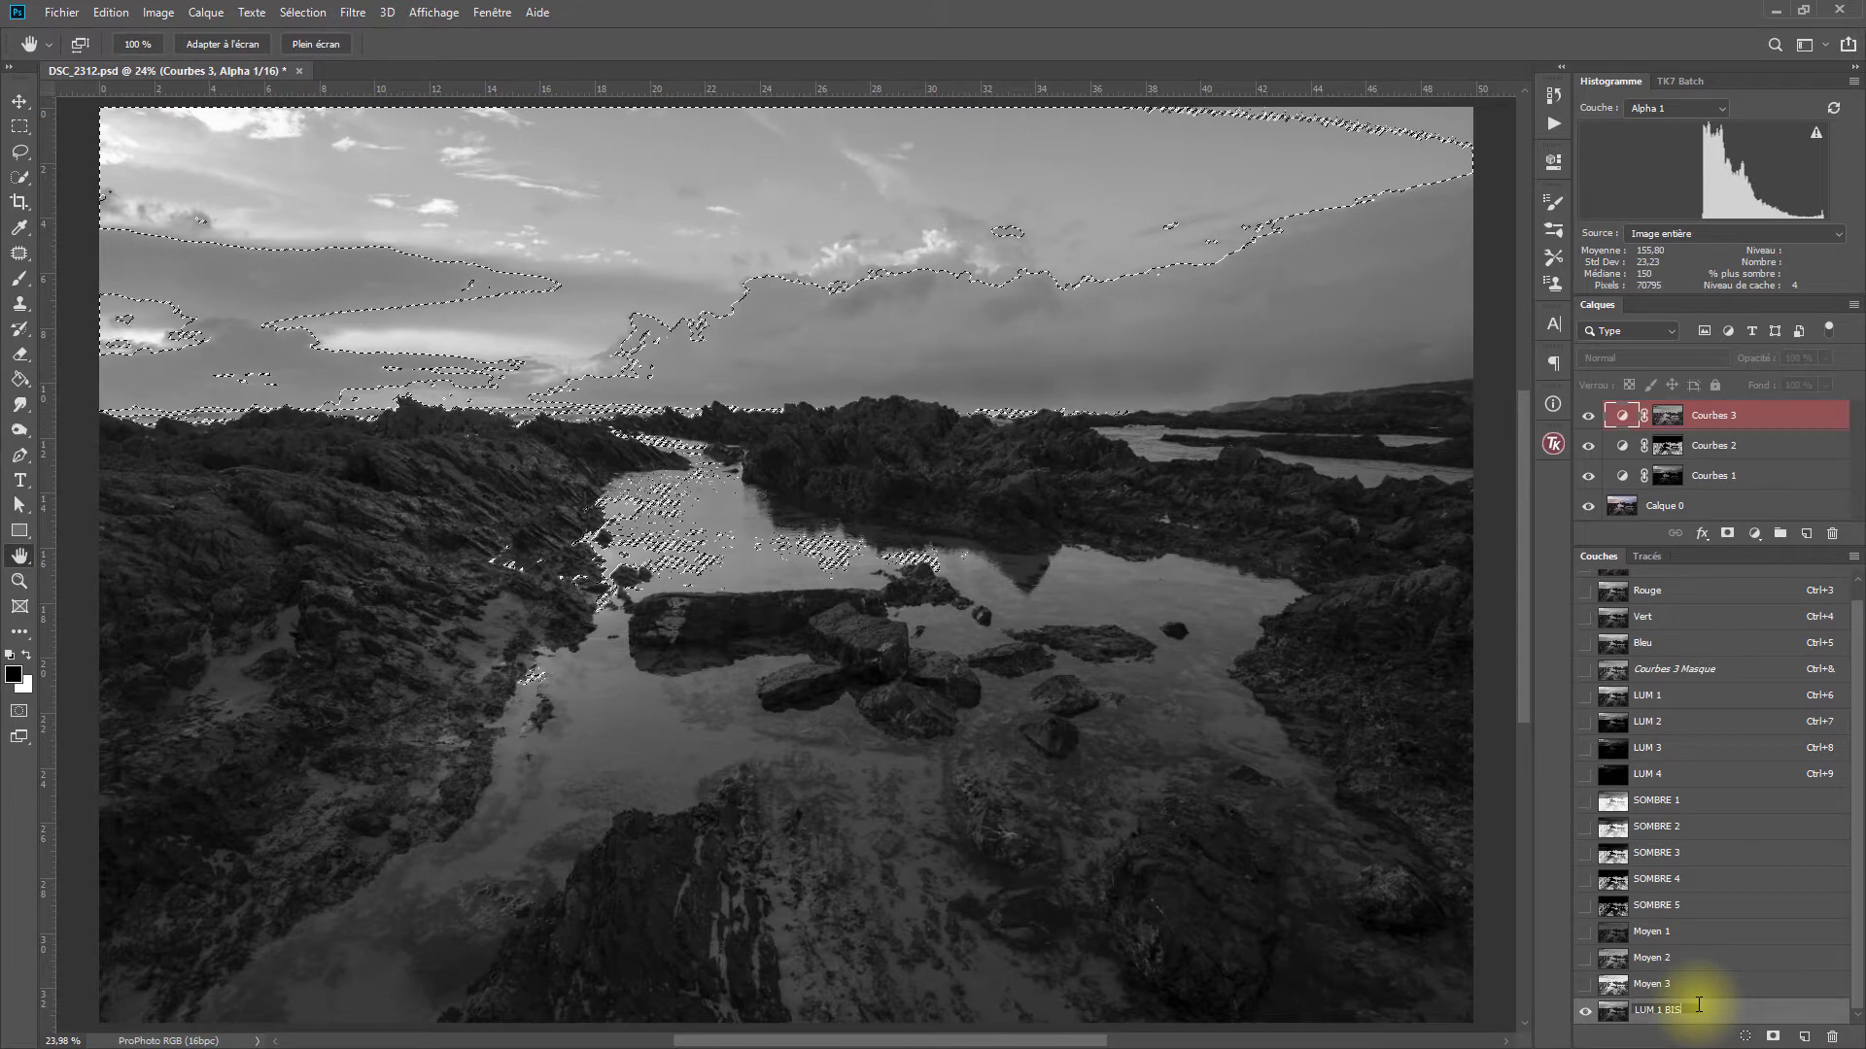
key(Return)
drag(1691, 1009, 1681, 708)
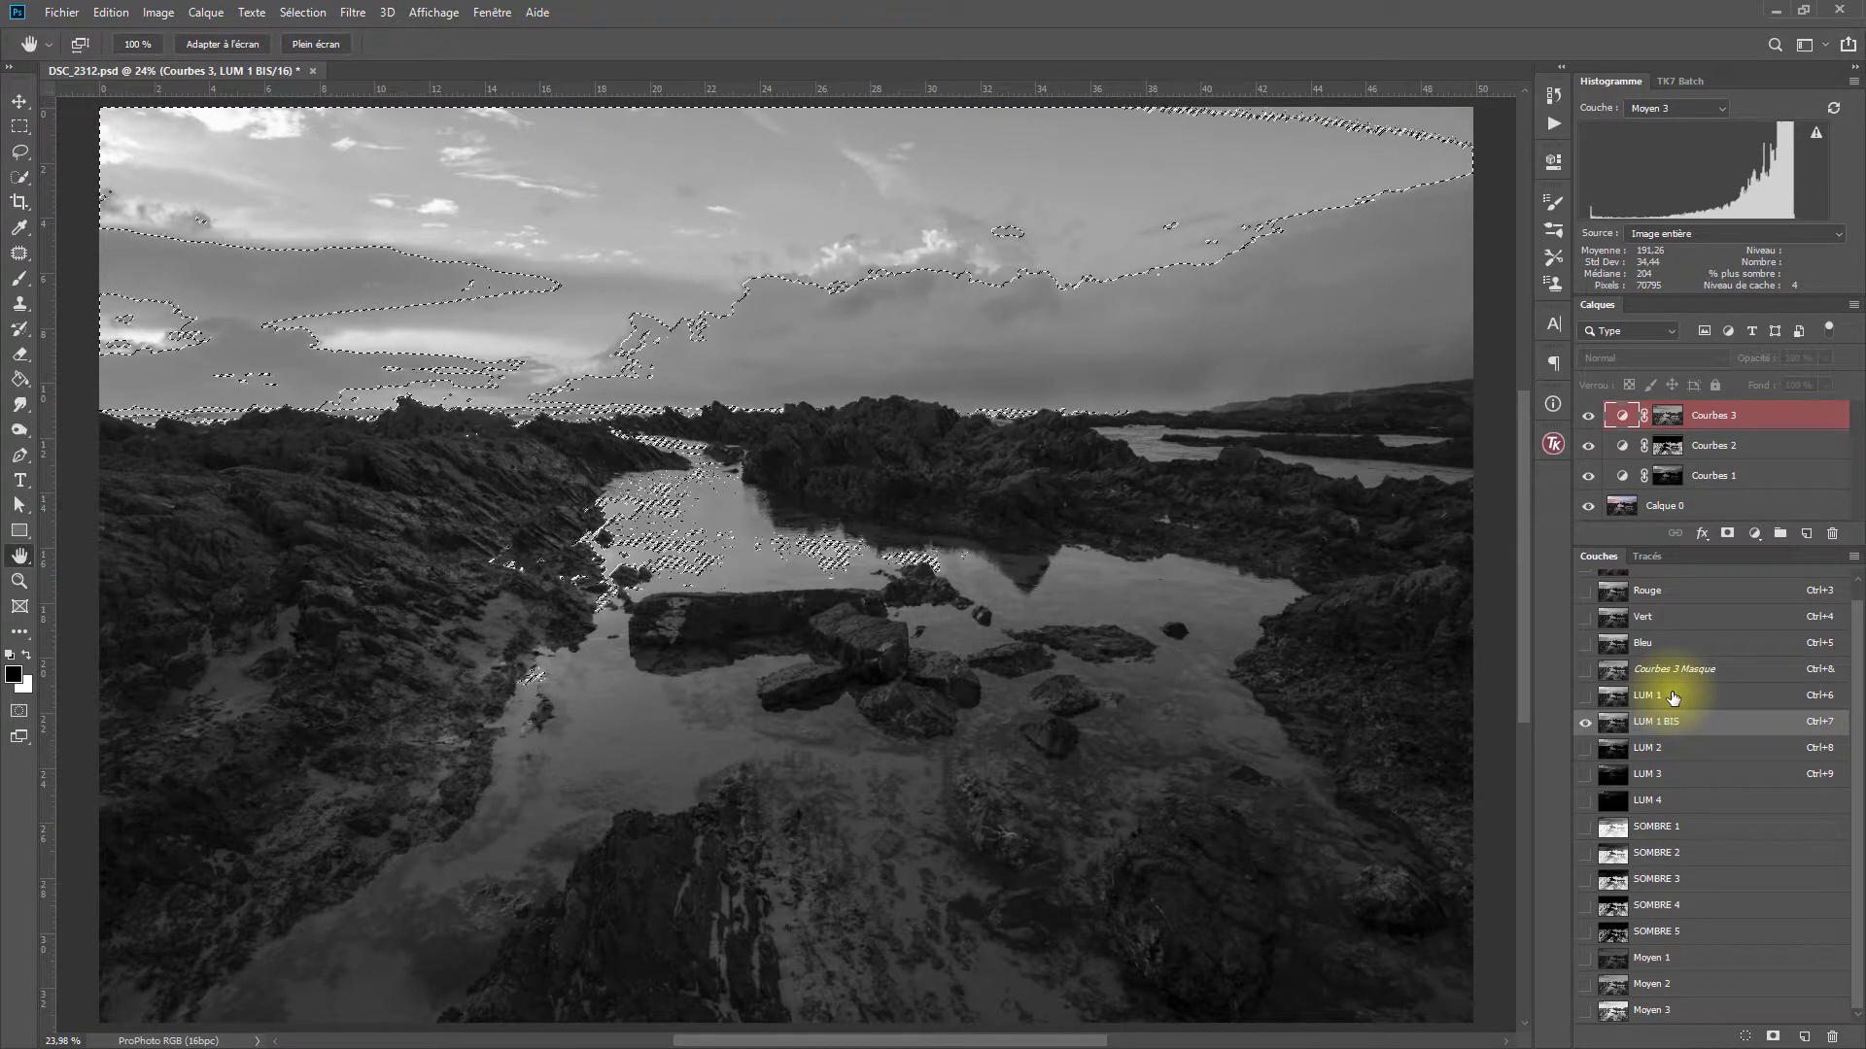
key(ctrl+d)
View the LUM 1 channel and the LUM 1 BIS channel in turn to compare the two masks.
click(1672, 698)
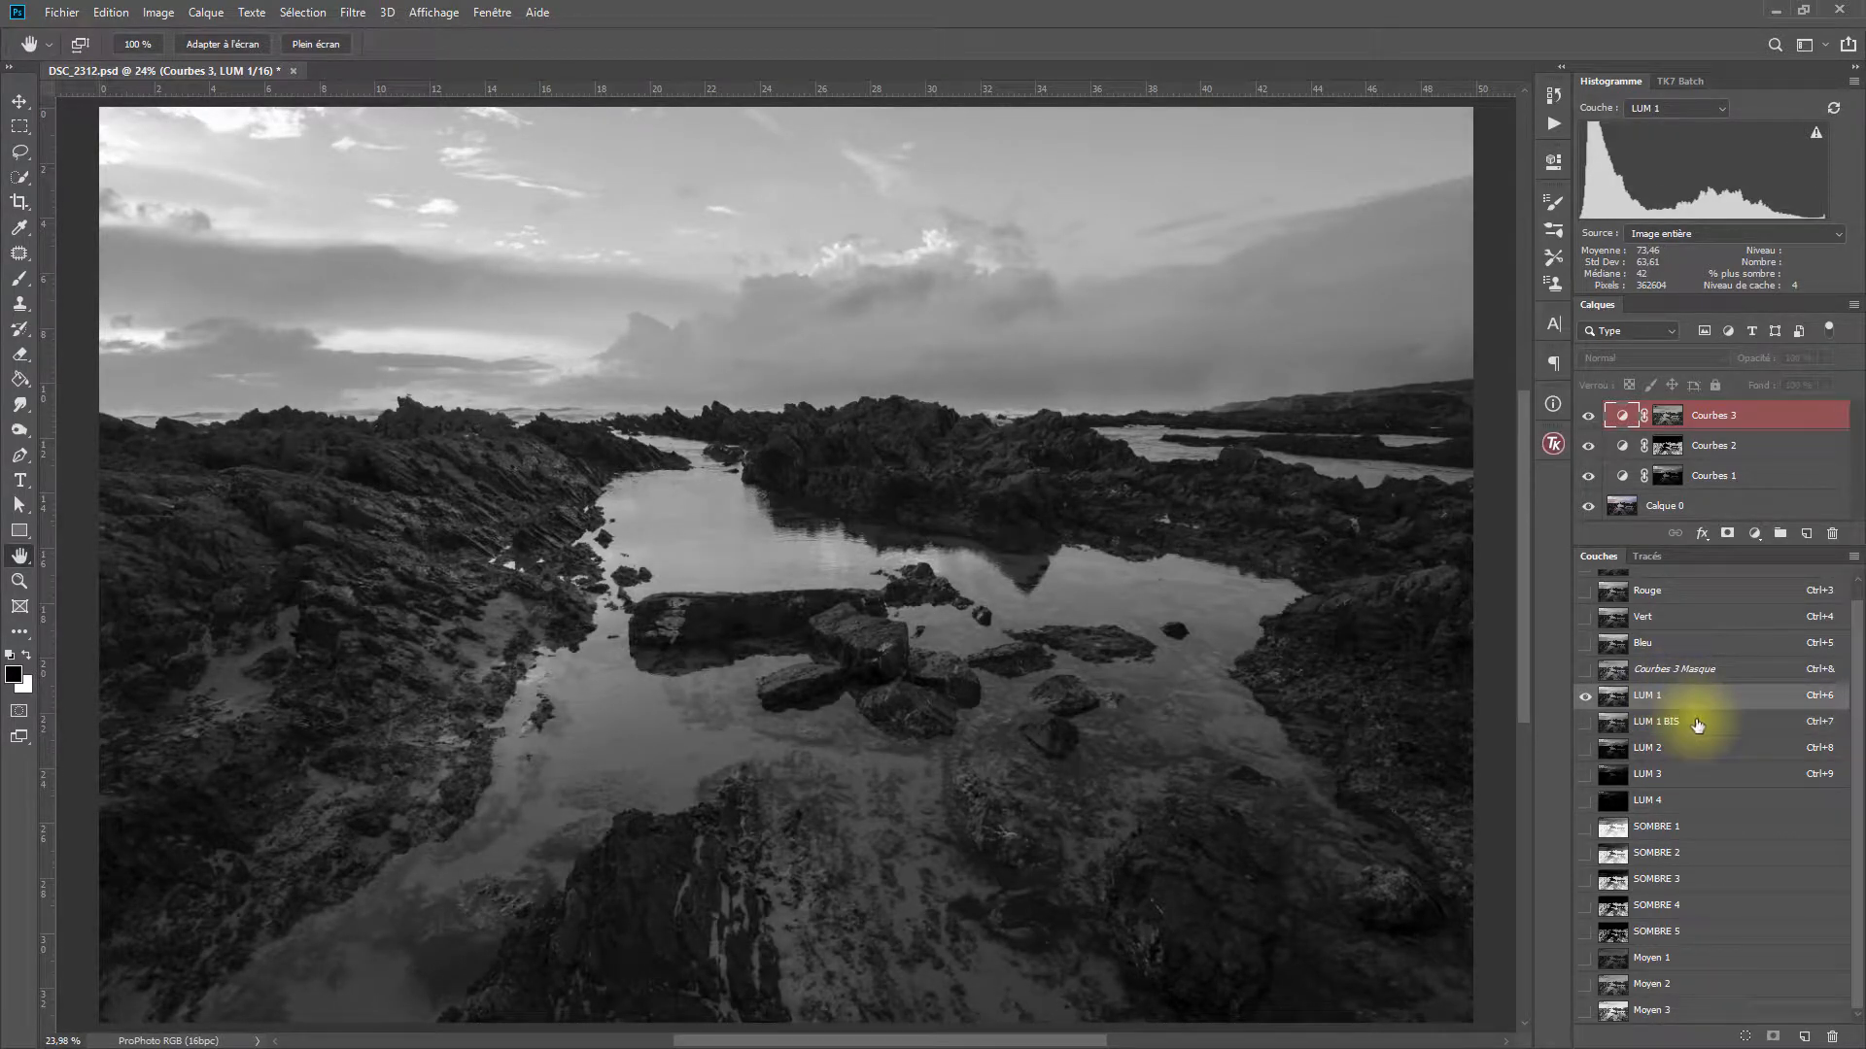
click(1697, 724)
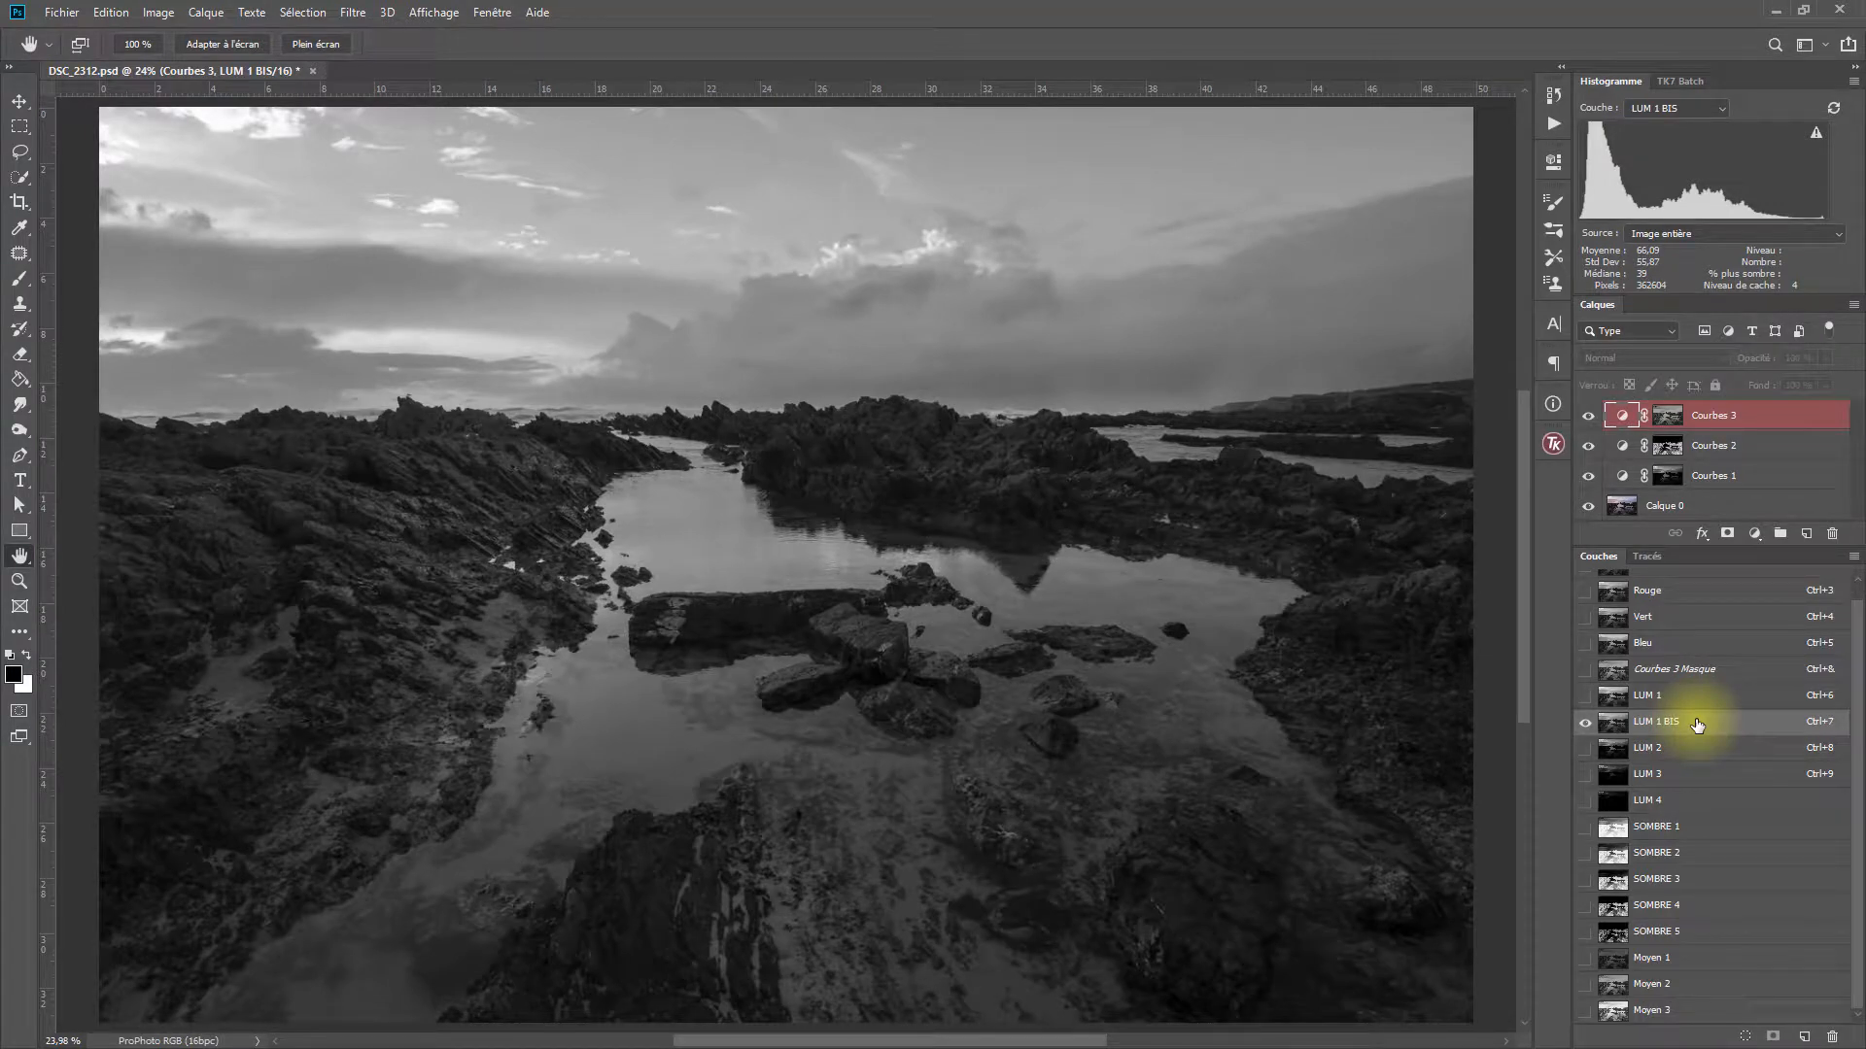
scroll(1696, 724, up, 1)
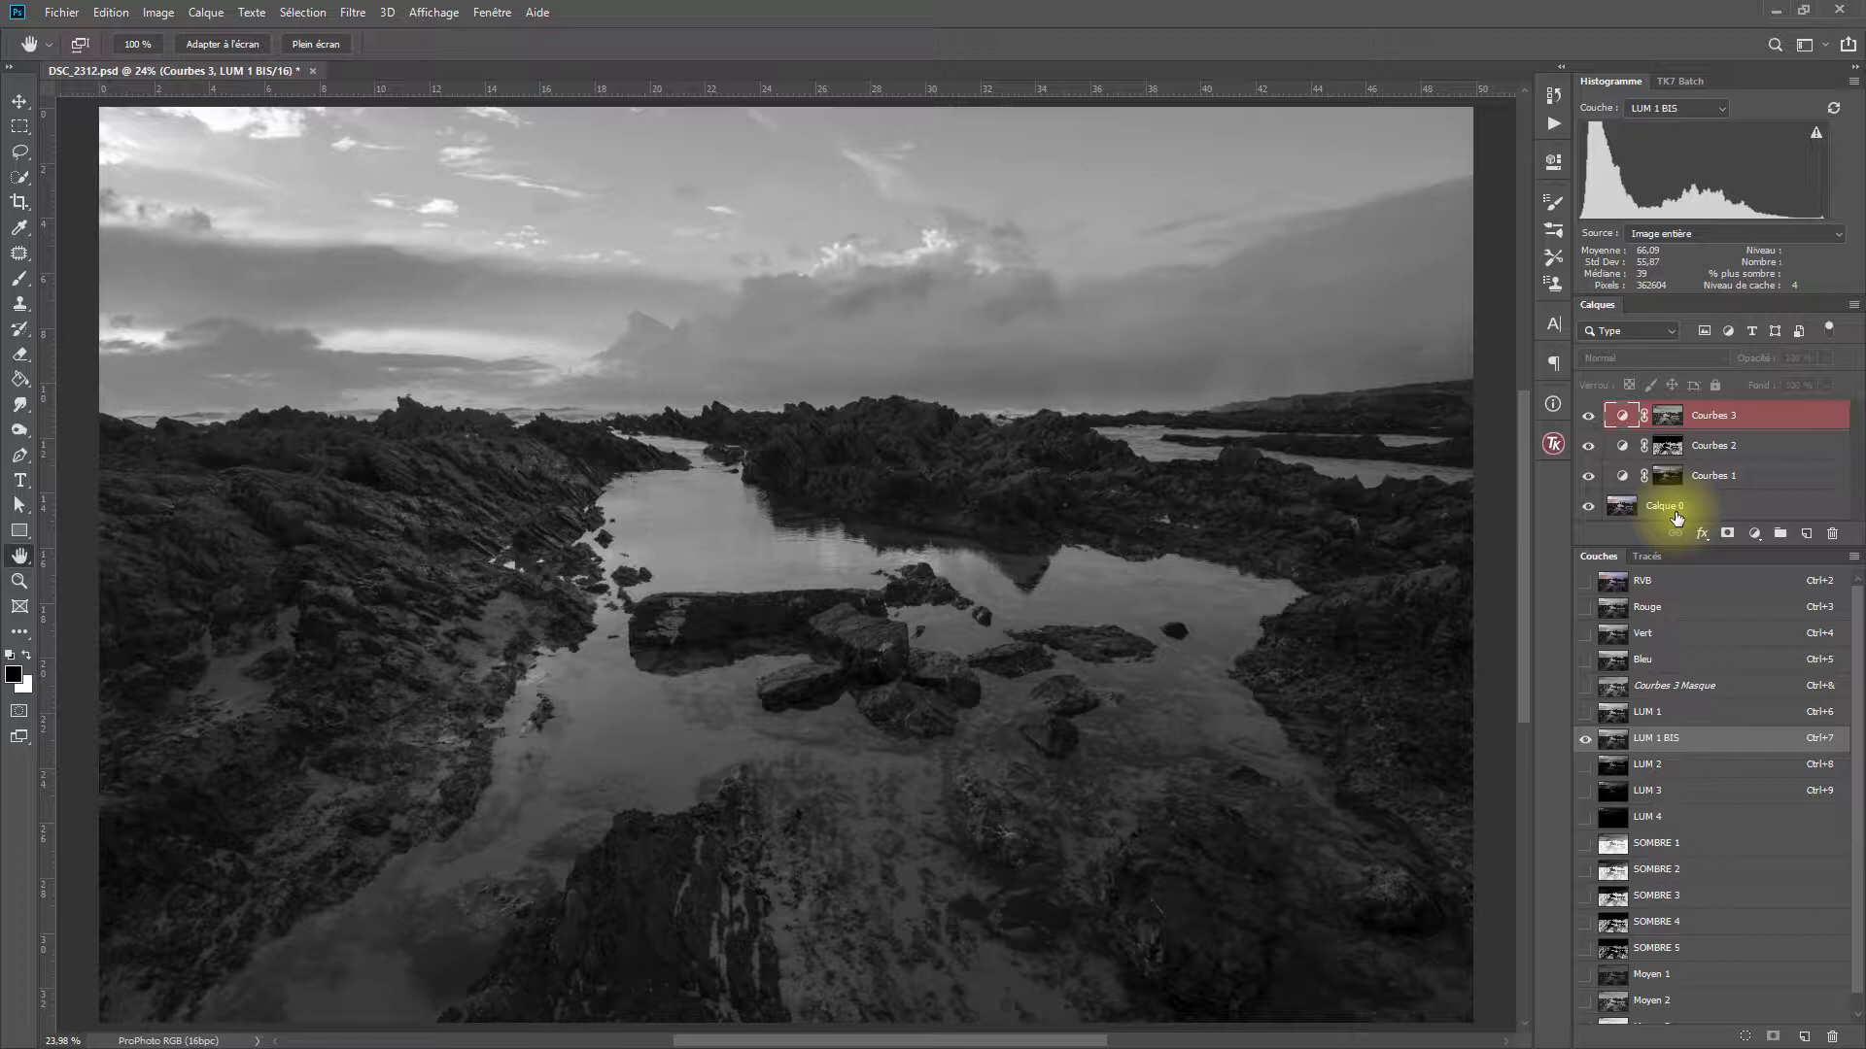
Show the list of recorded actions briefly and collapse it again.
click(1547, 125)
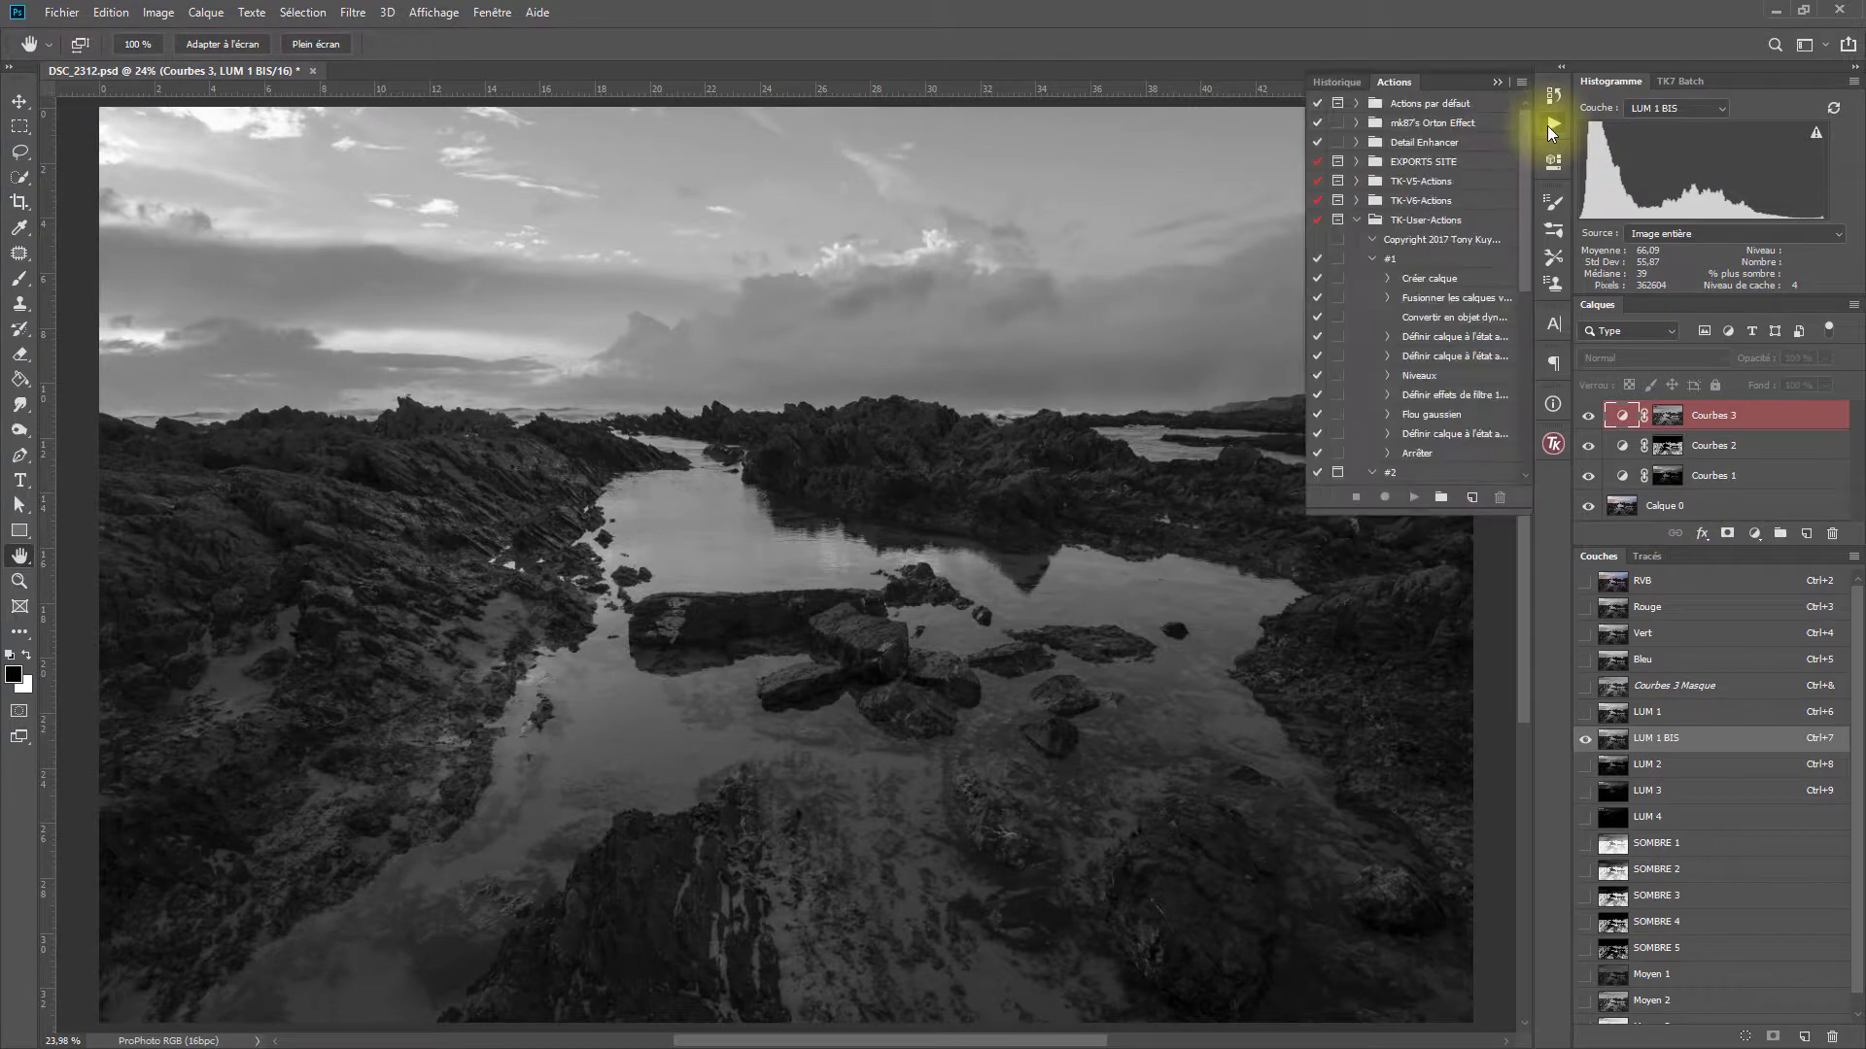
click(1547, 125)
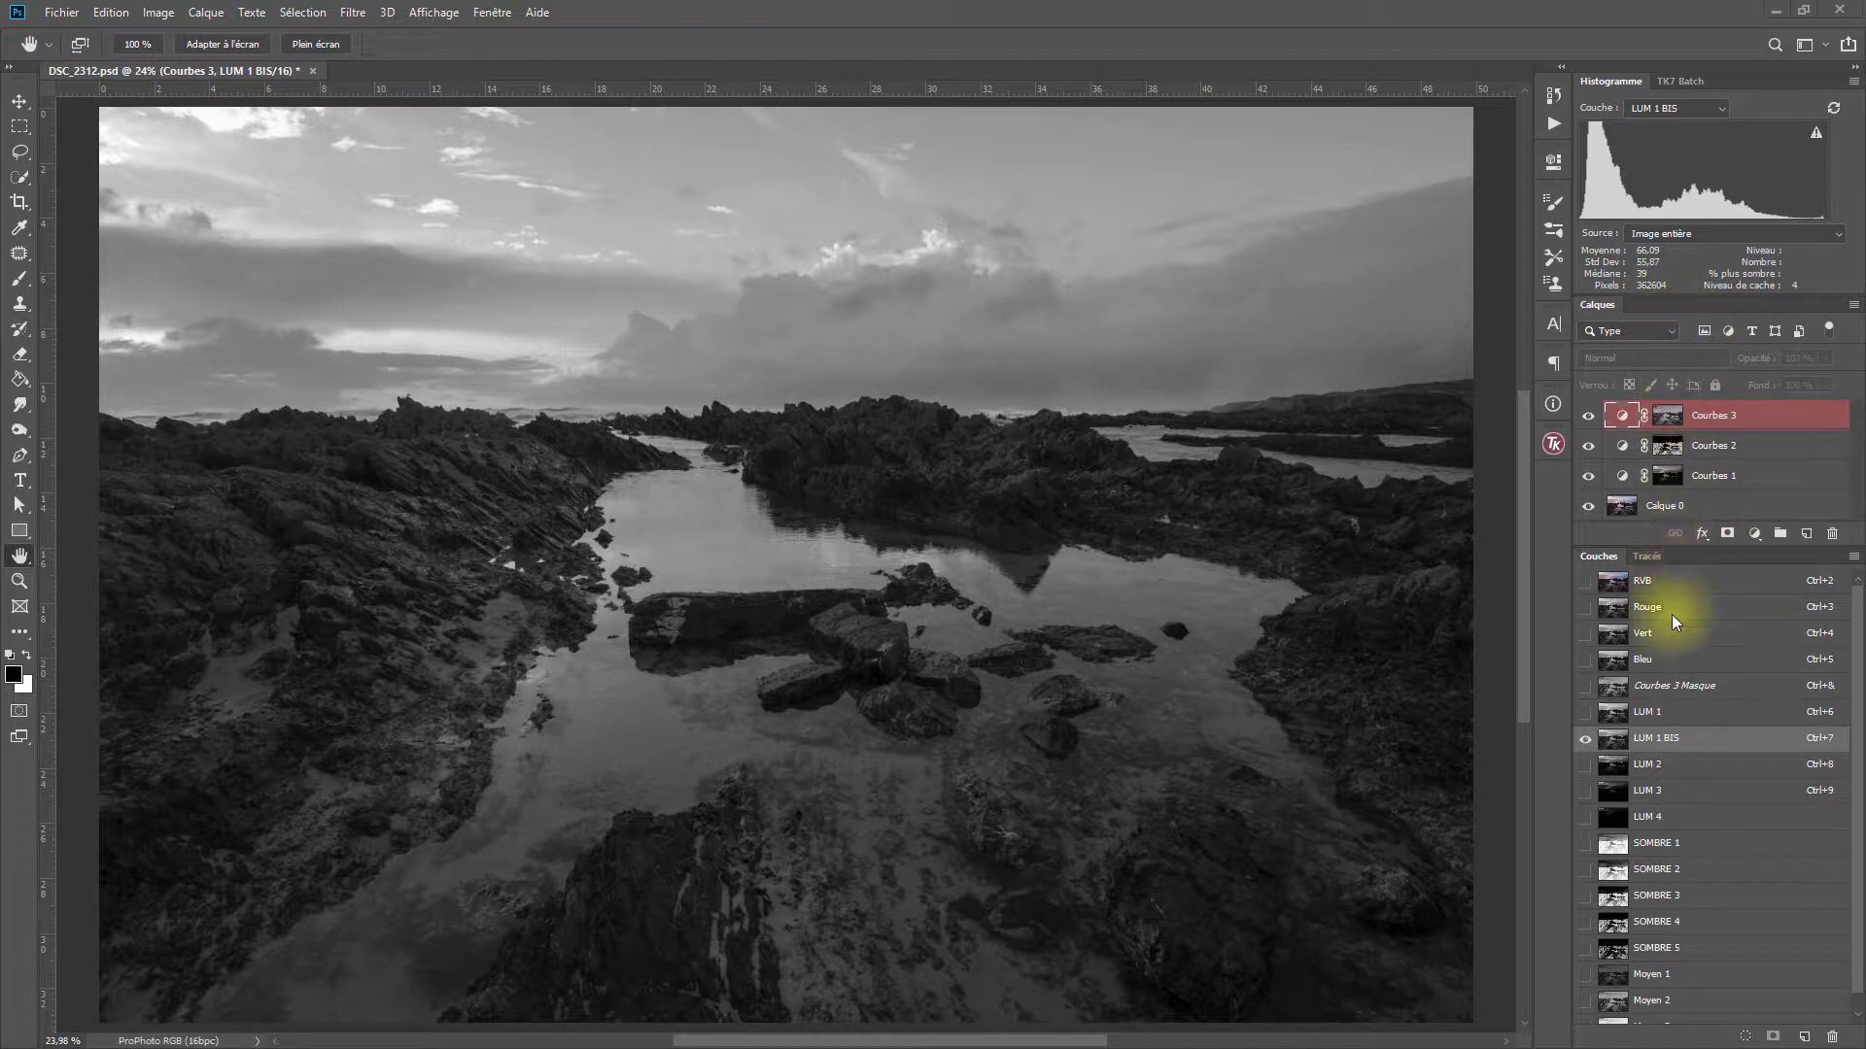
Display the RVB composite, hide the LUM 1 BIS channel, and give the layer list slightly more height.
click(1585, 581)
click(1586, 741)
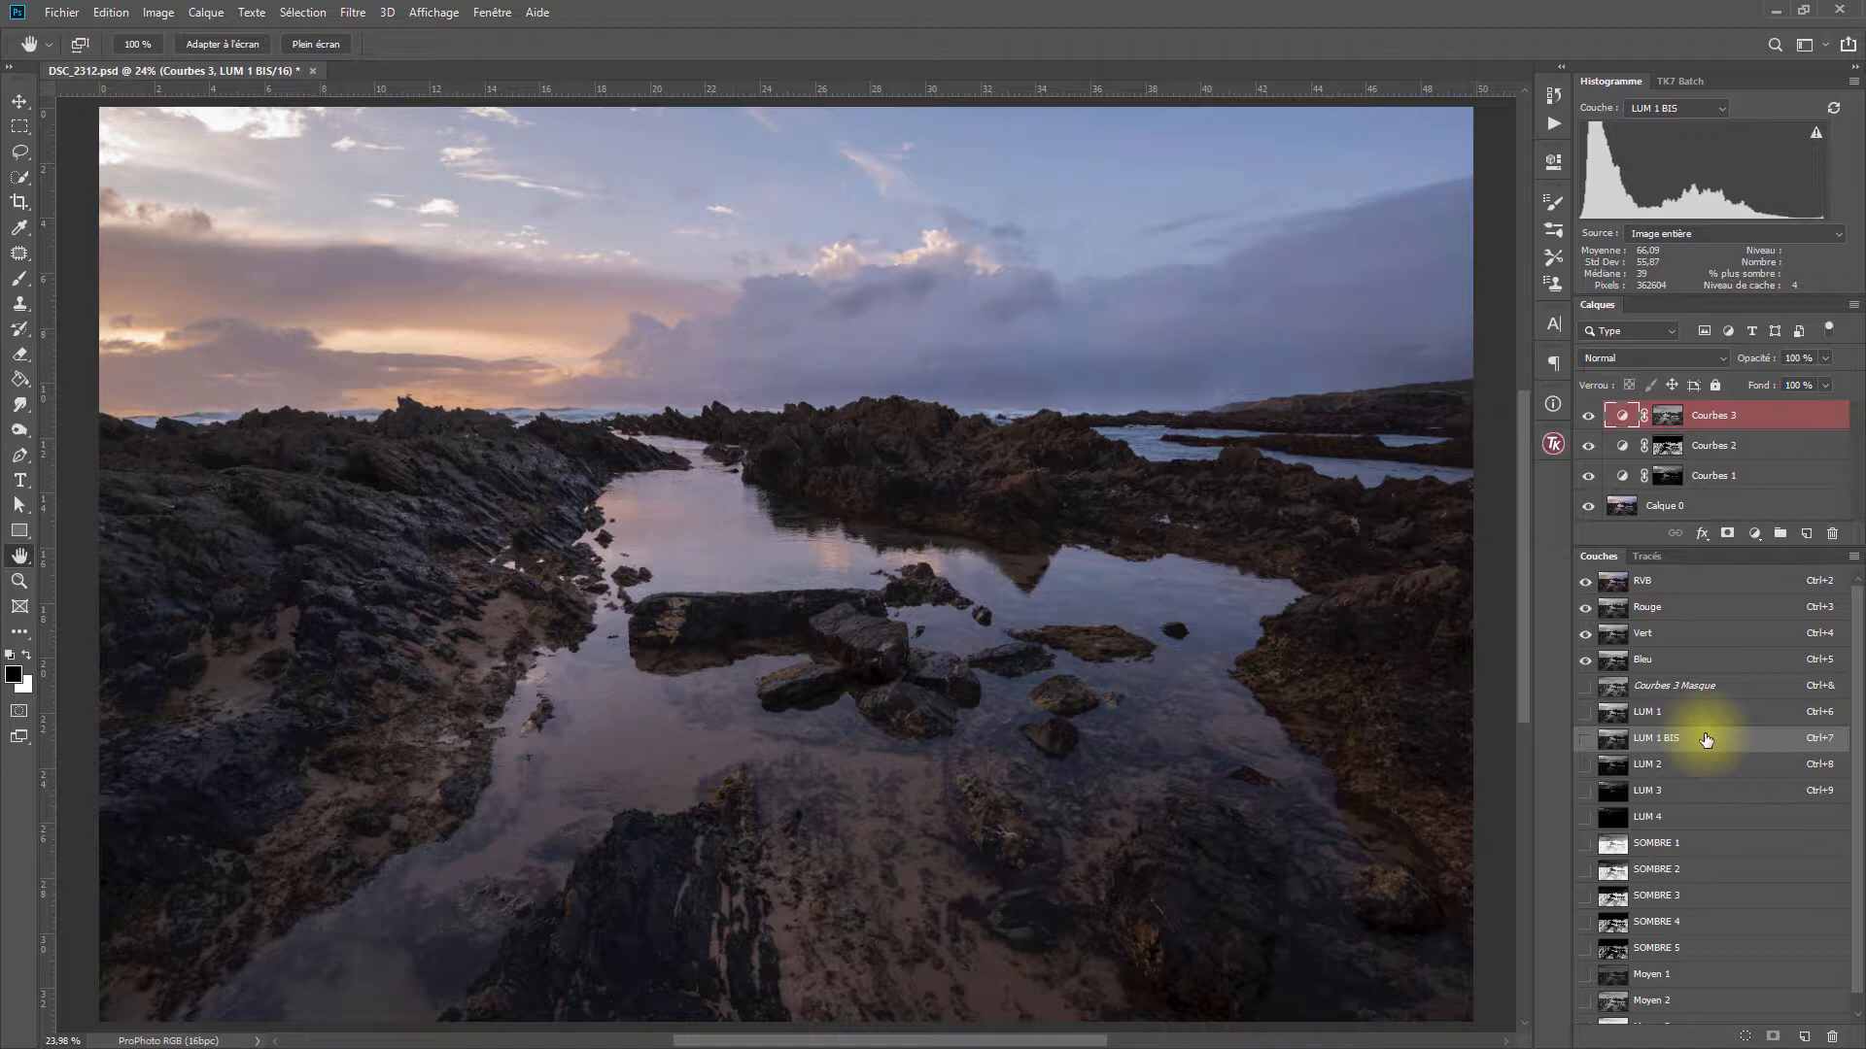
drag(1706, 740, 1680, 843)
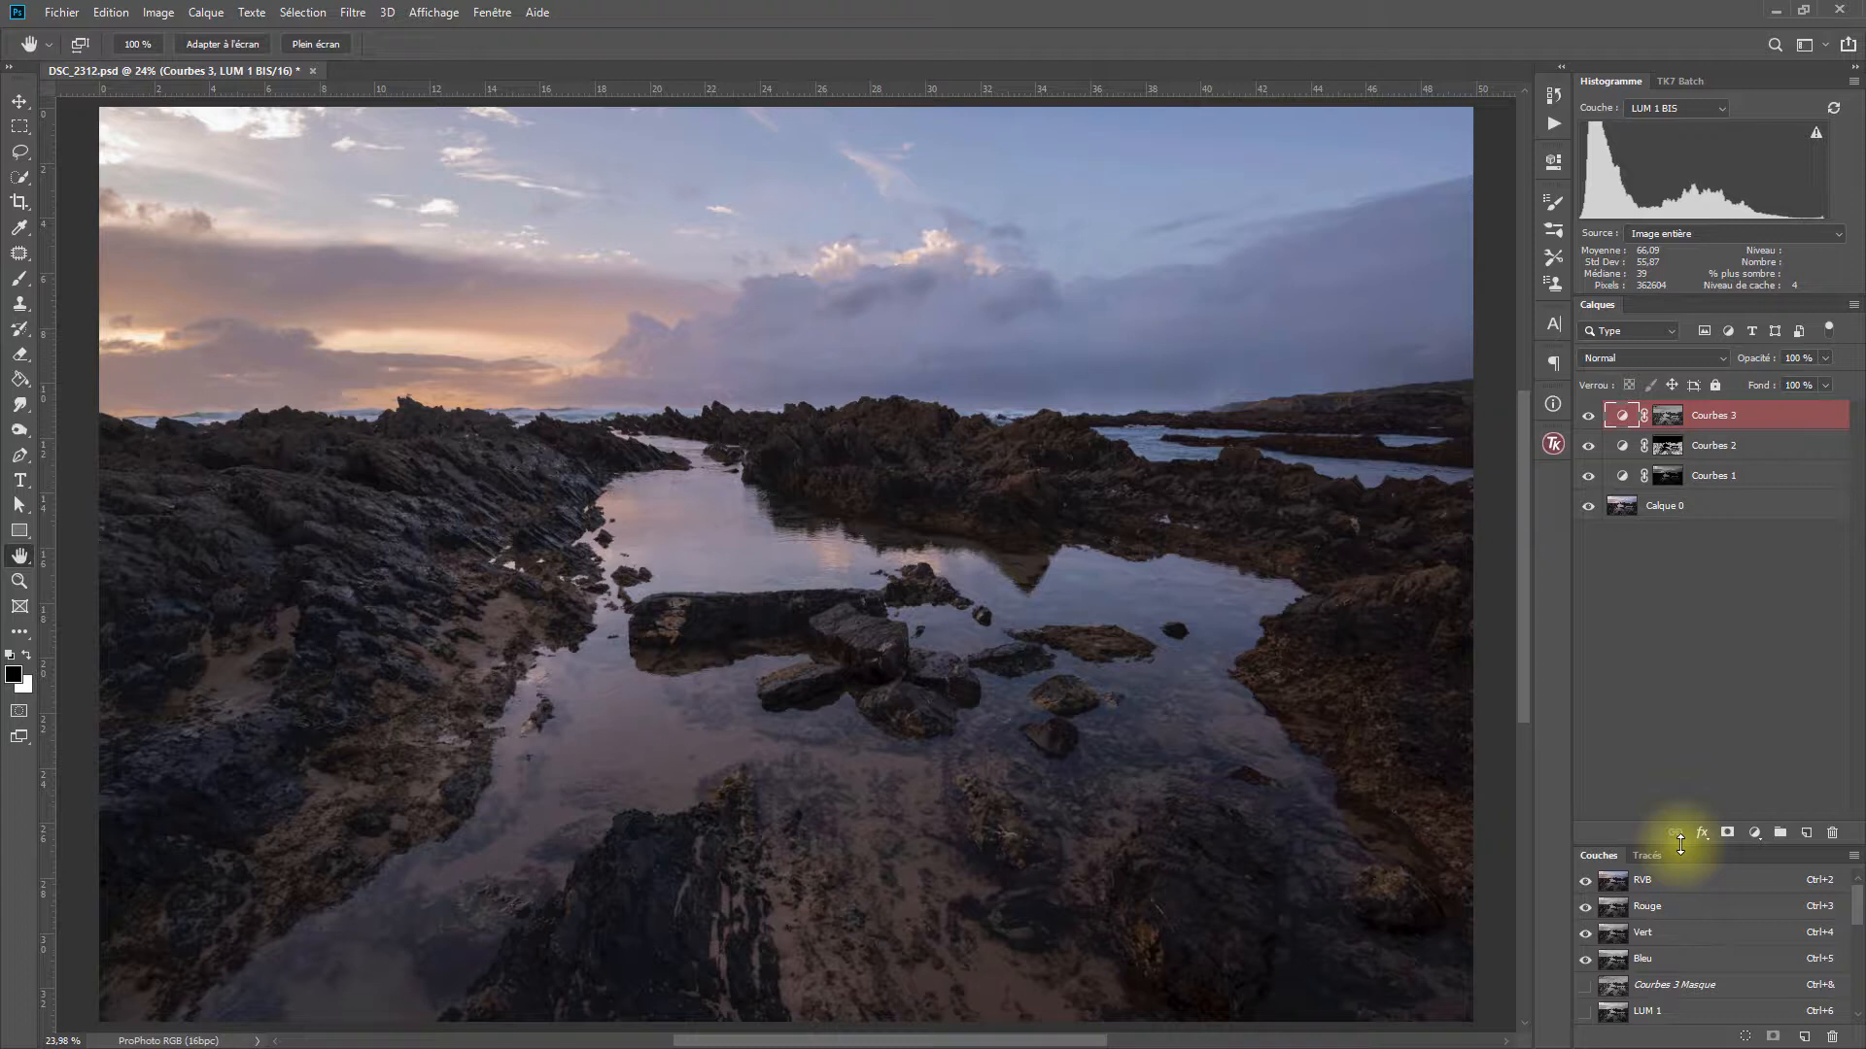
drag(1681, 845, 1695, 569)
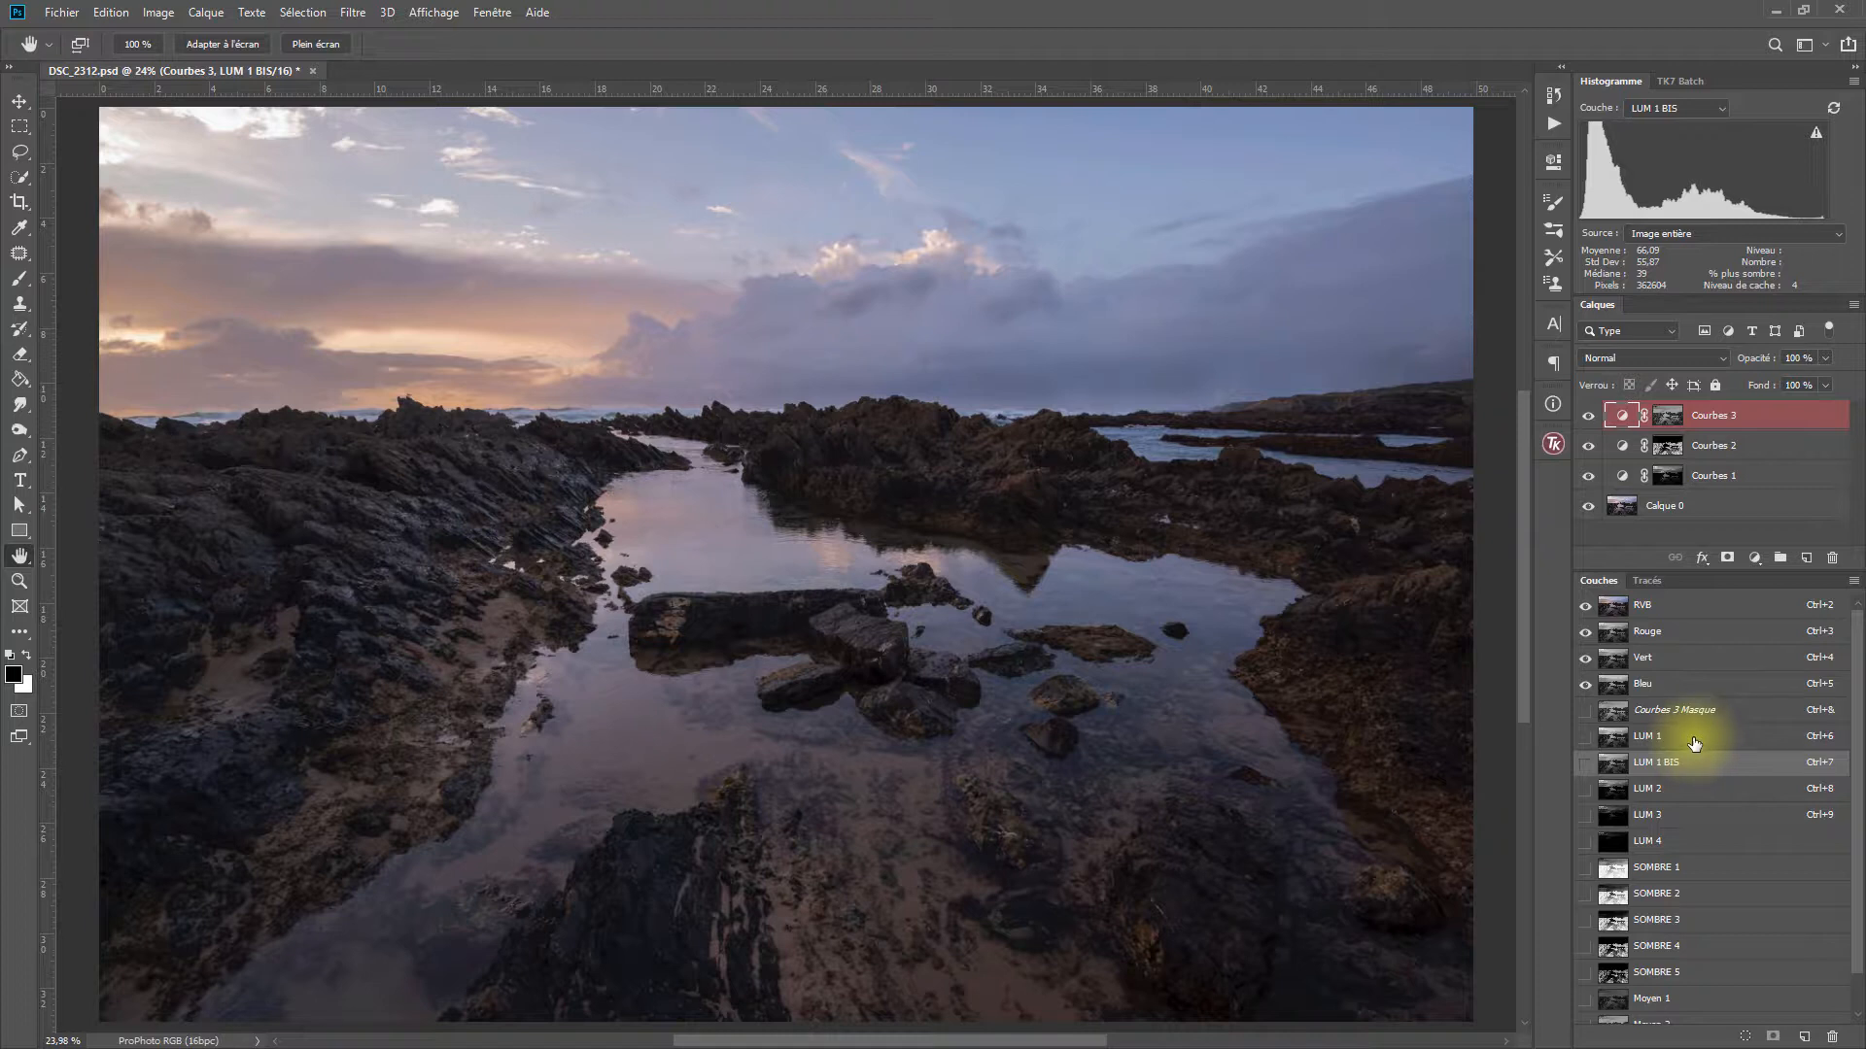
Delete the Courbes 1, Courbes 2 and Courbes 3 adjustment layers together, leaving only Calque 0.
click(1763, 473)
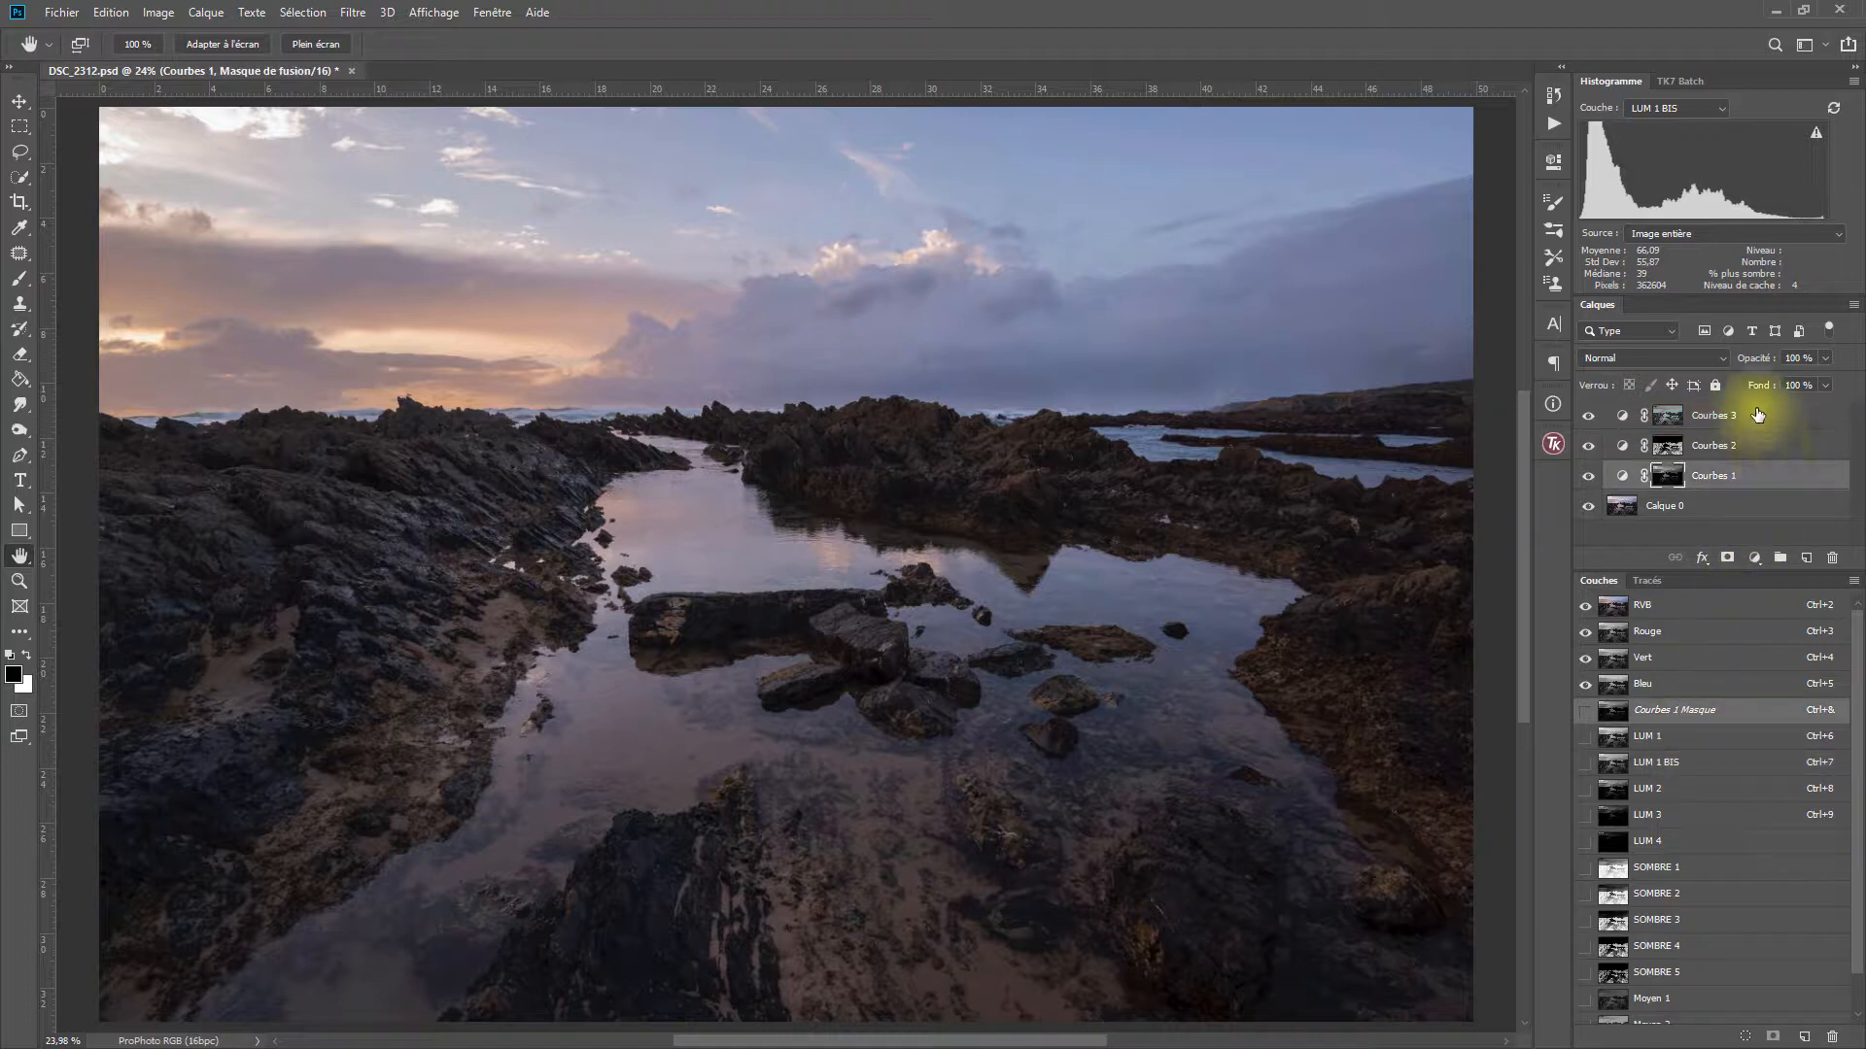
shift+click(1759, 415)
drag(1762, 471, 1844, 569)
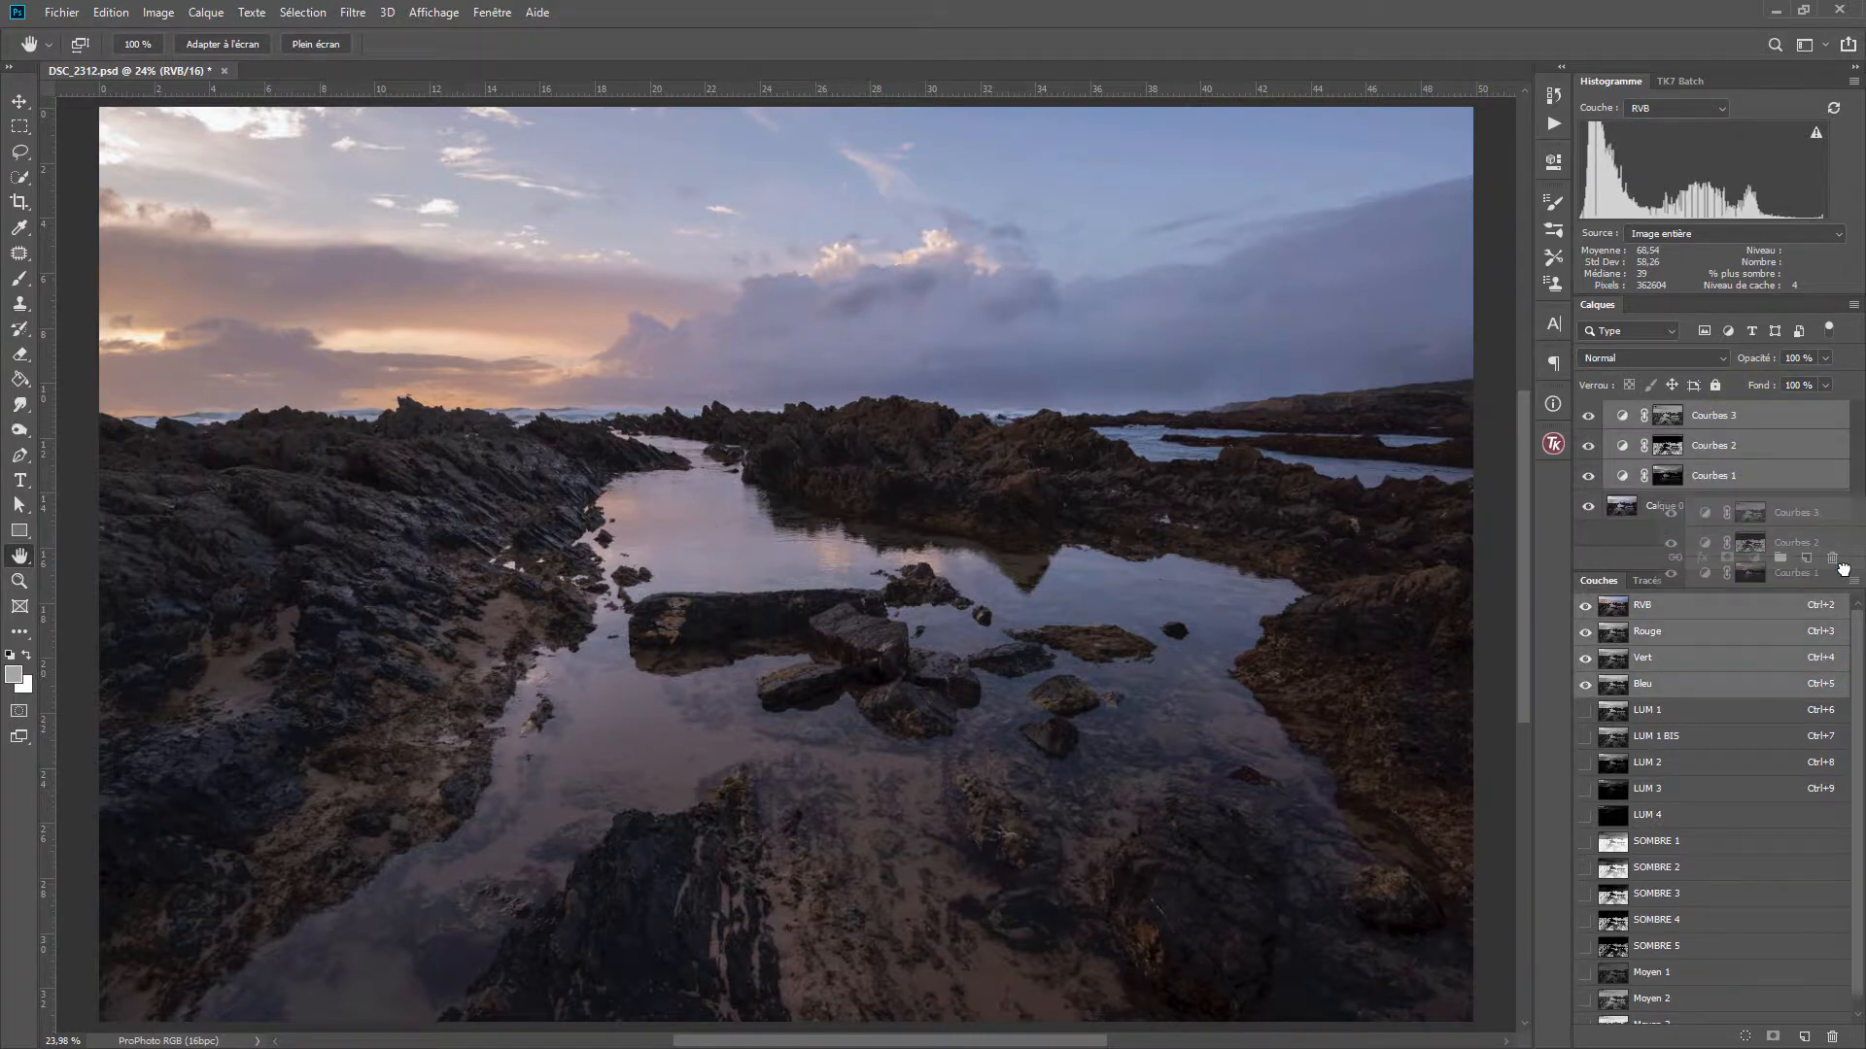
drag(1779, 472, 1830, 558)
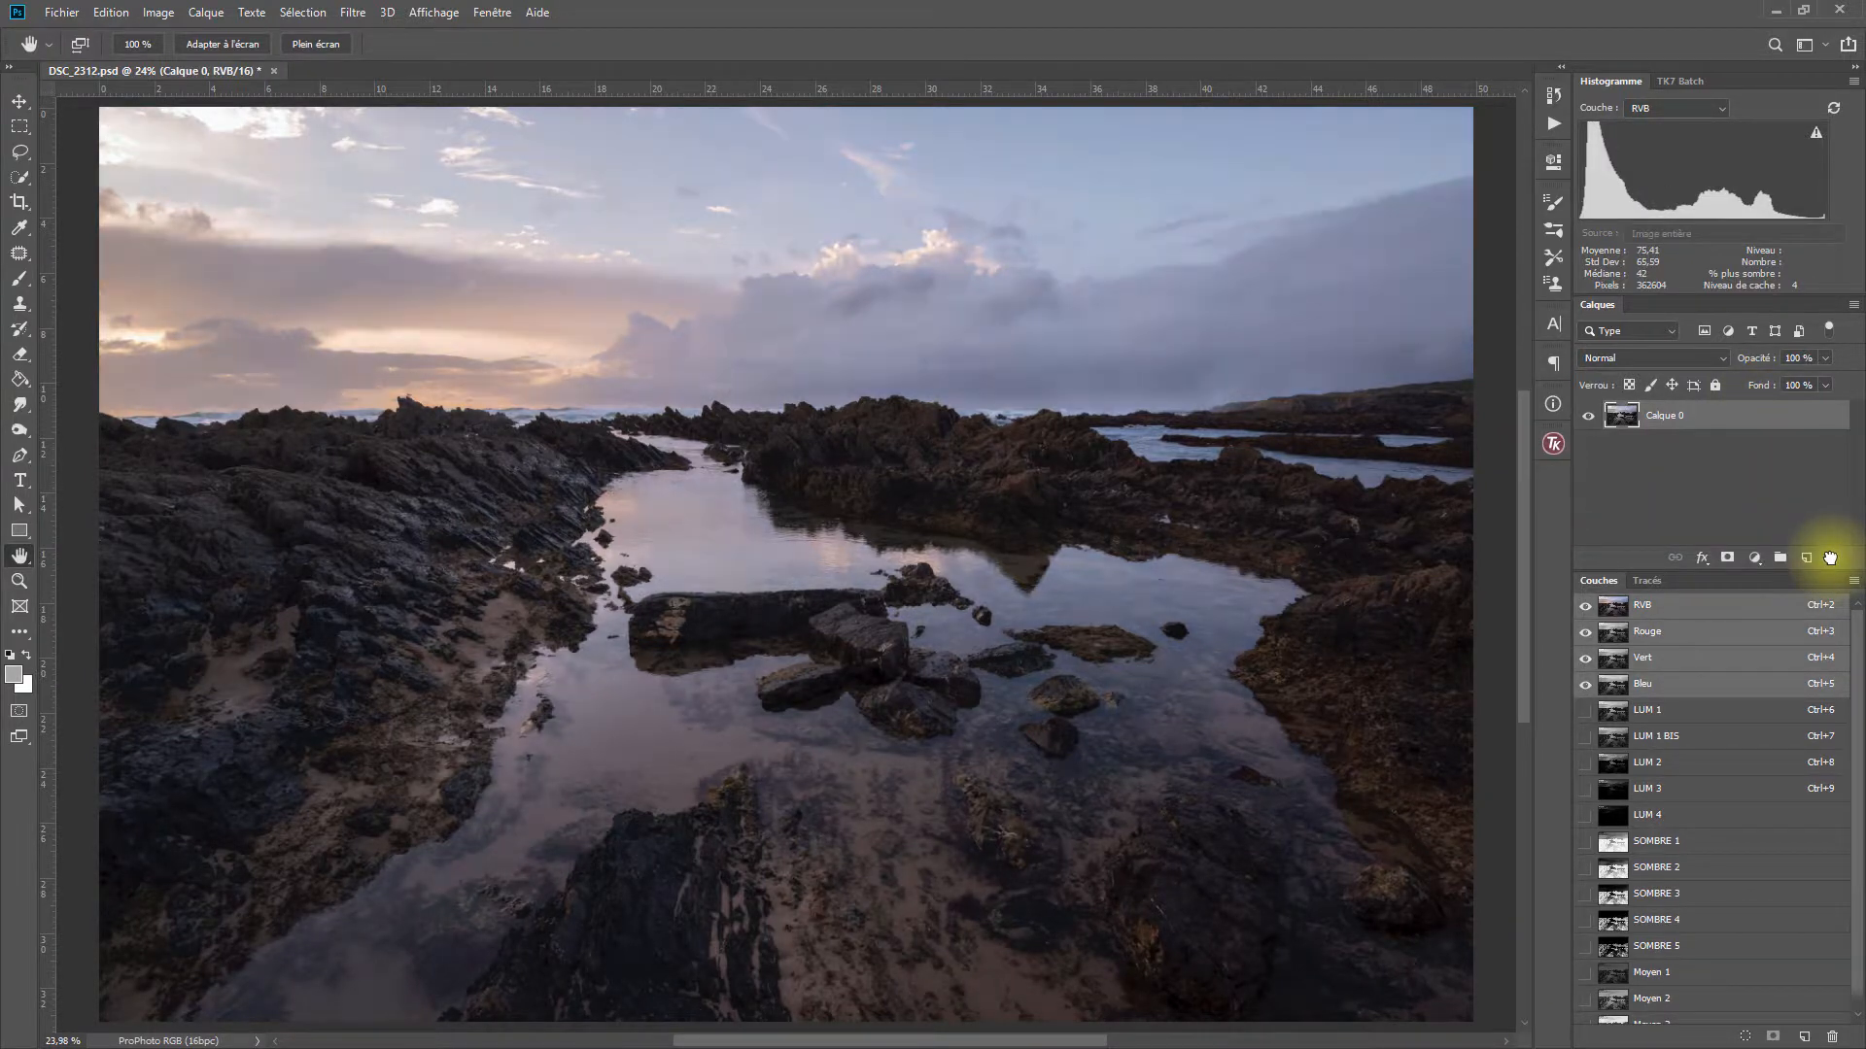
Delete all the saved mask channels from LUM 1 through Moyen 3, keeping only RVB, Rouge, Vert and Bleu.
click(1691, 718)
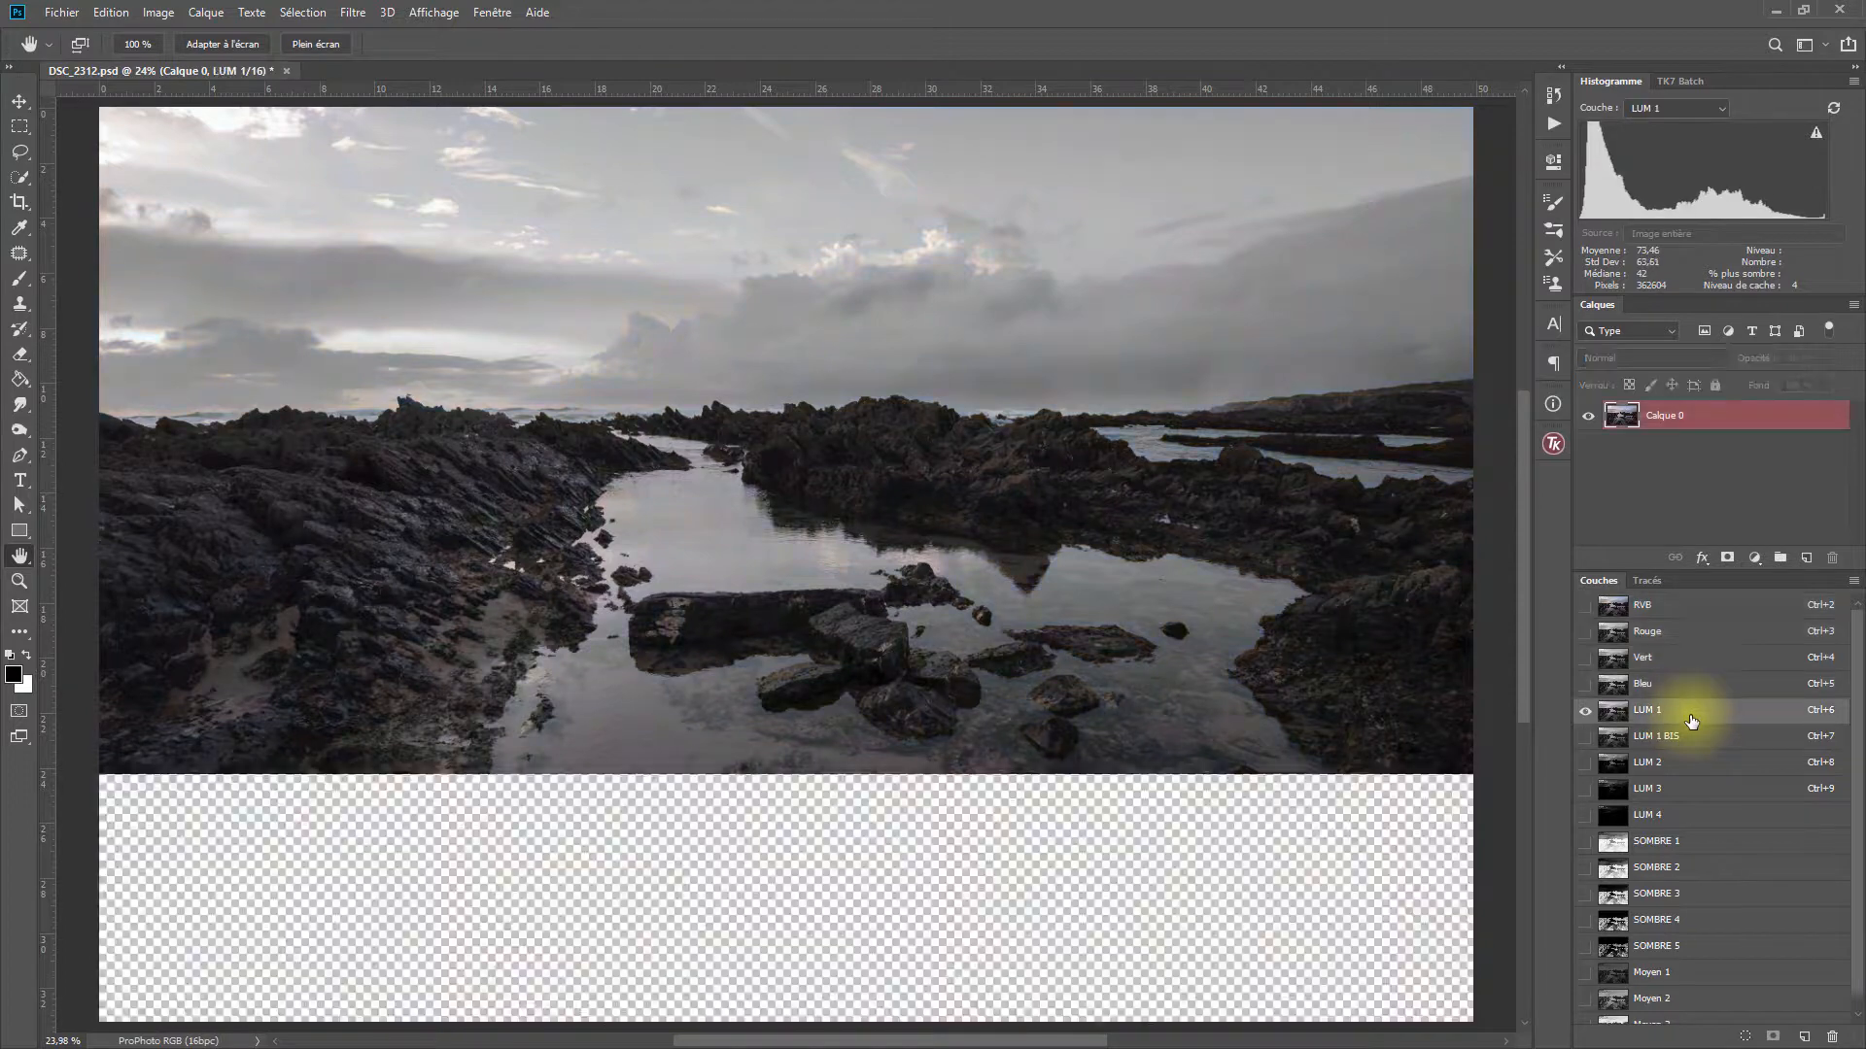
scroll(1700, 874, down, 1)
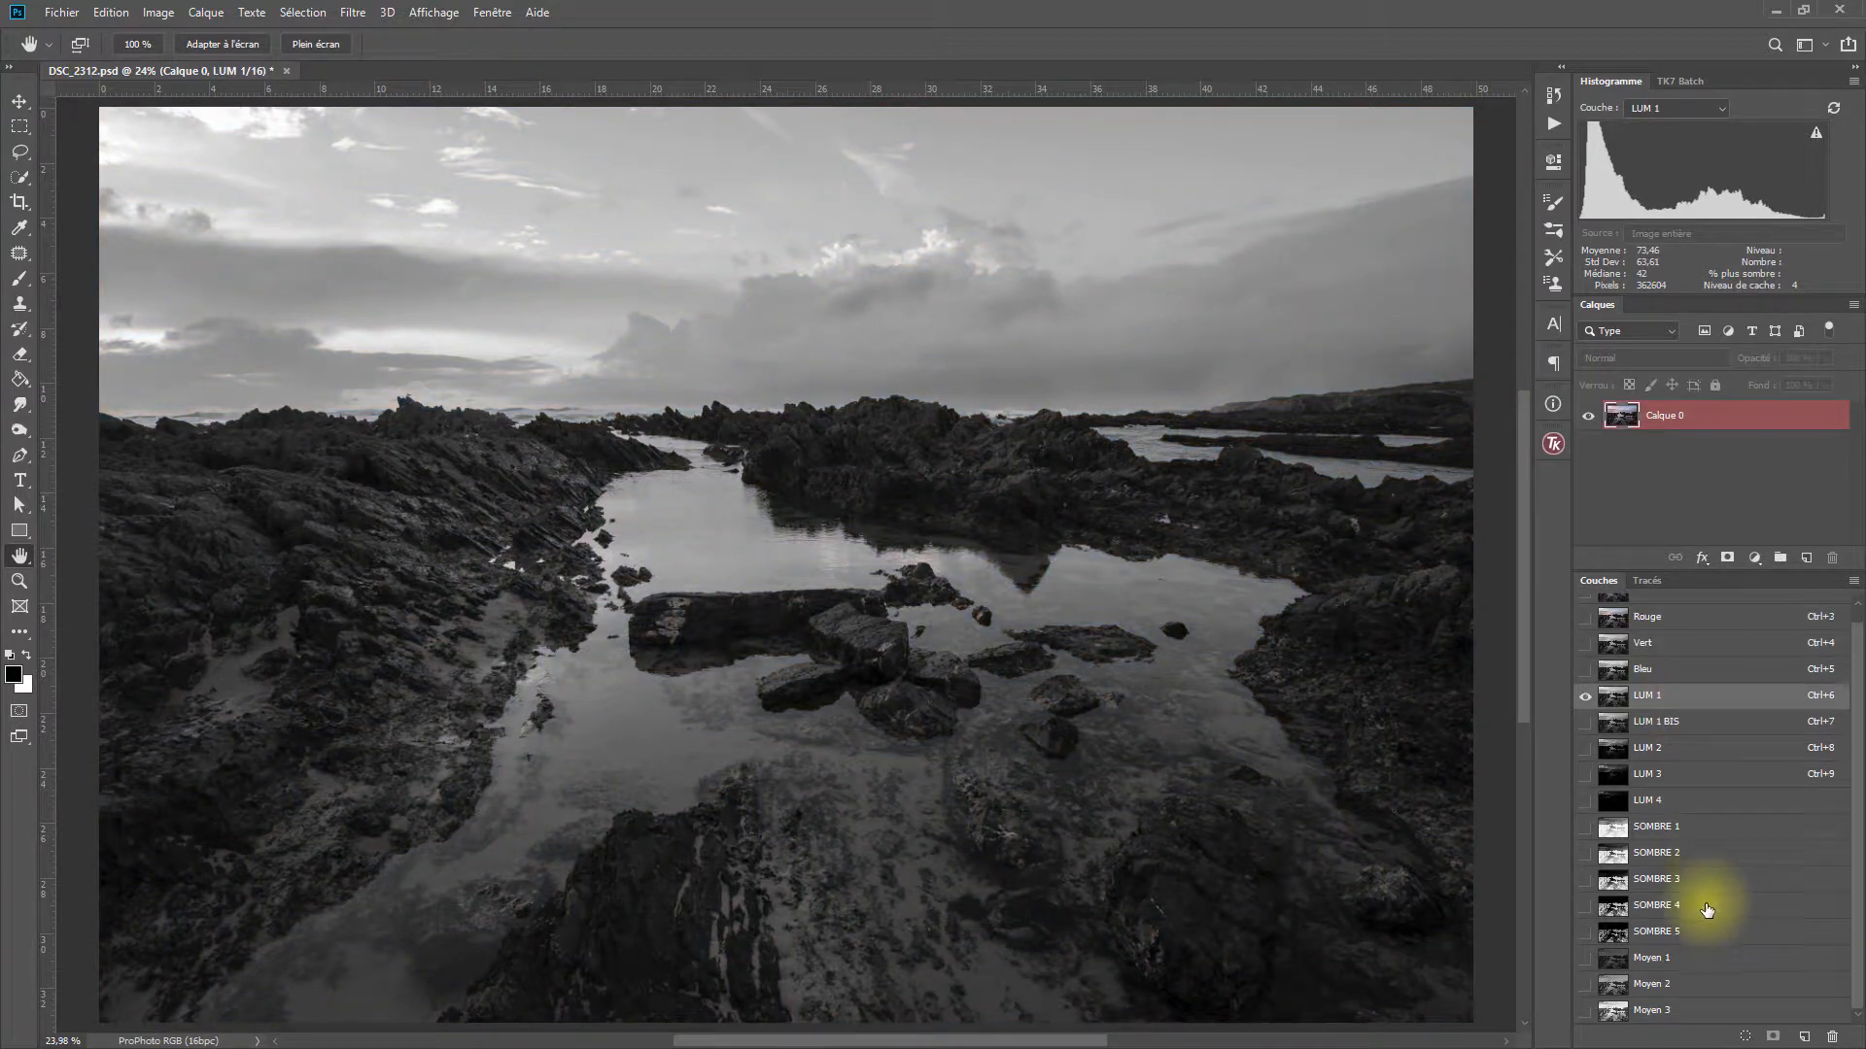
shift+click(1686, 1012)
shift+click(1686, 986)
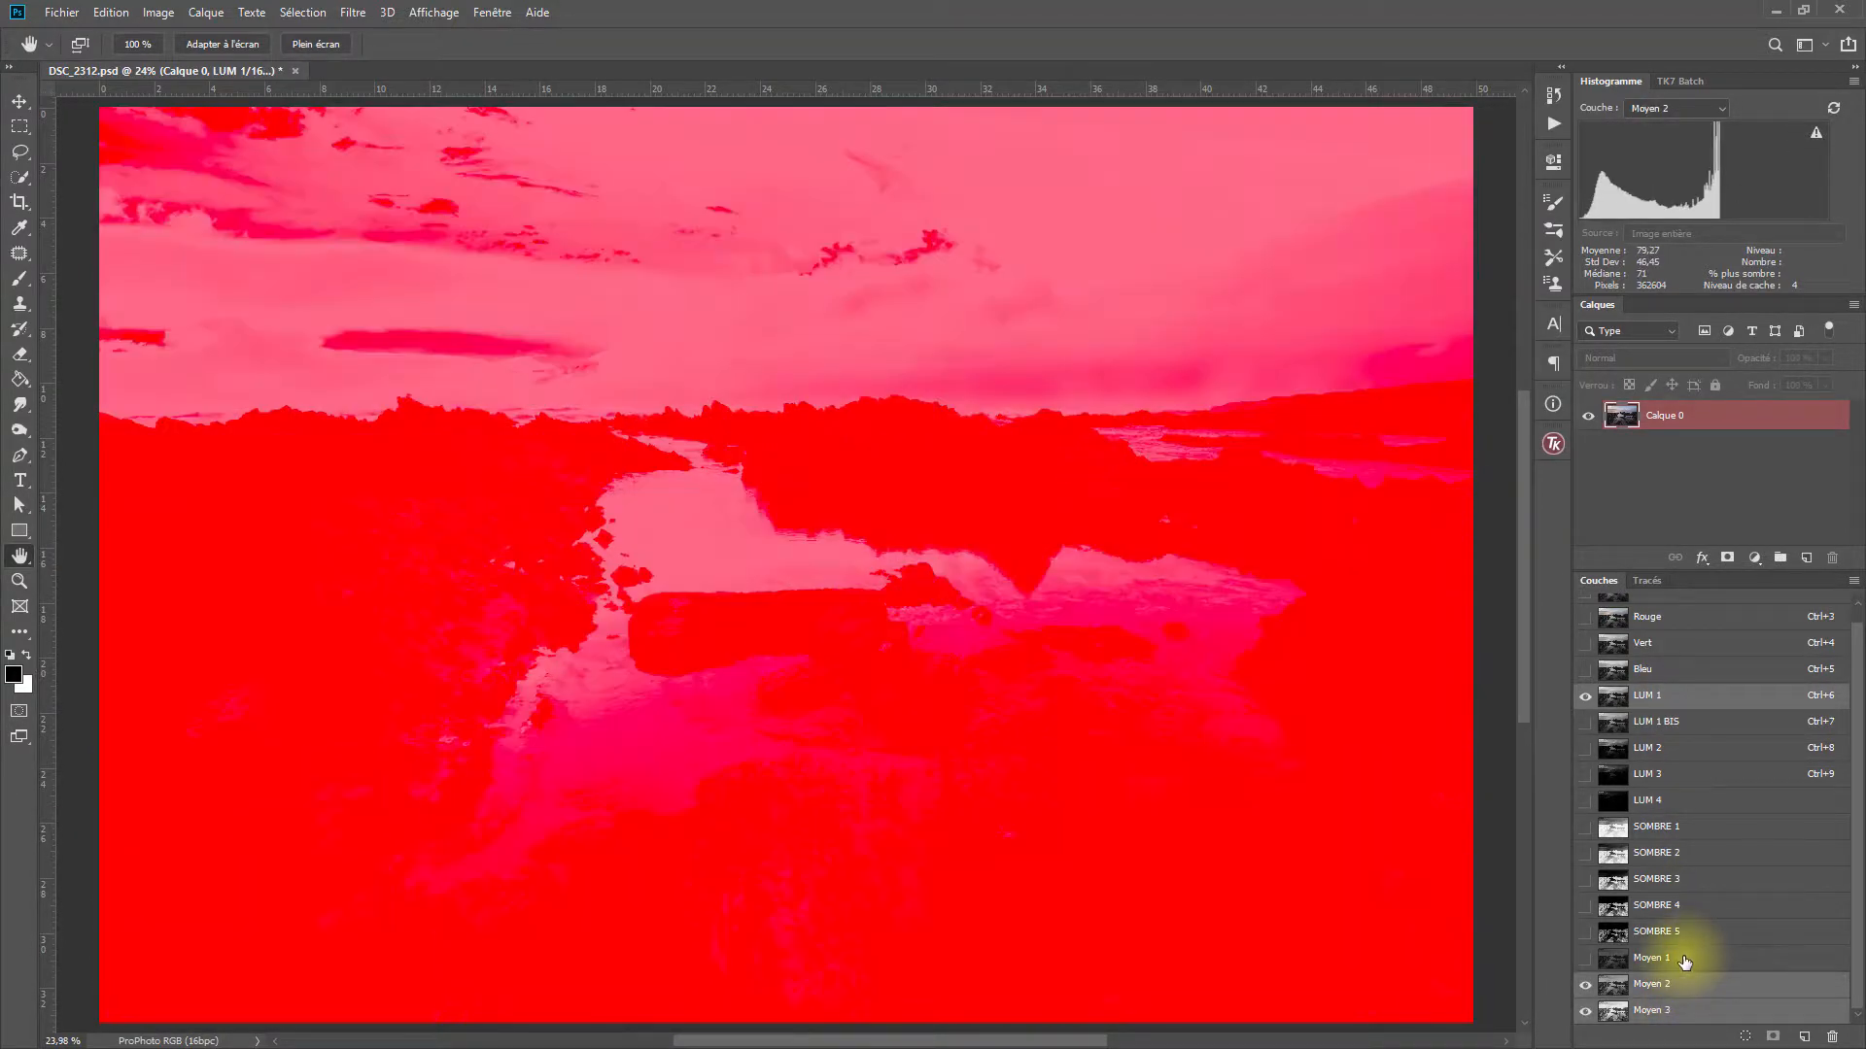
shift+click(1684, 960)
shift+click(1700, 933)
shift+click(1700, 905)
shift+click(1700, 879)
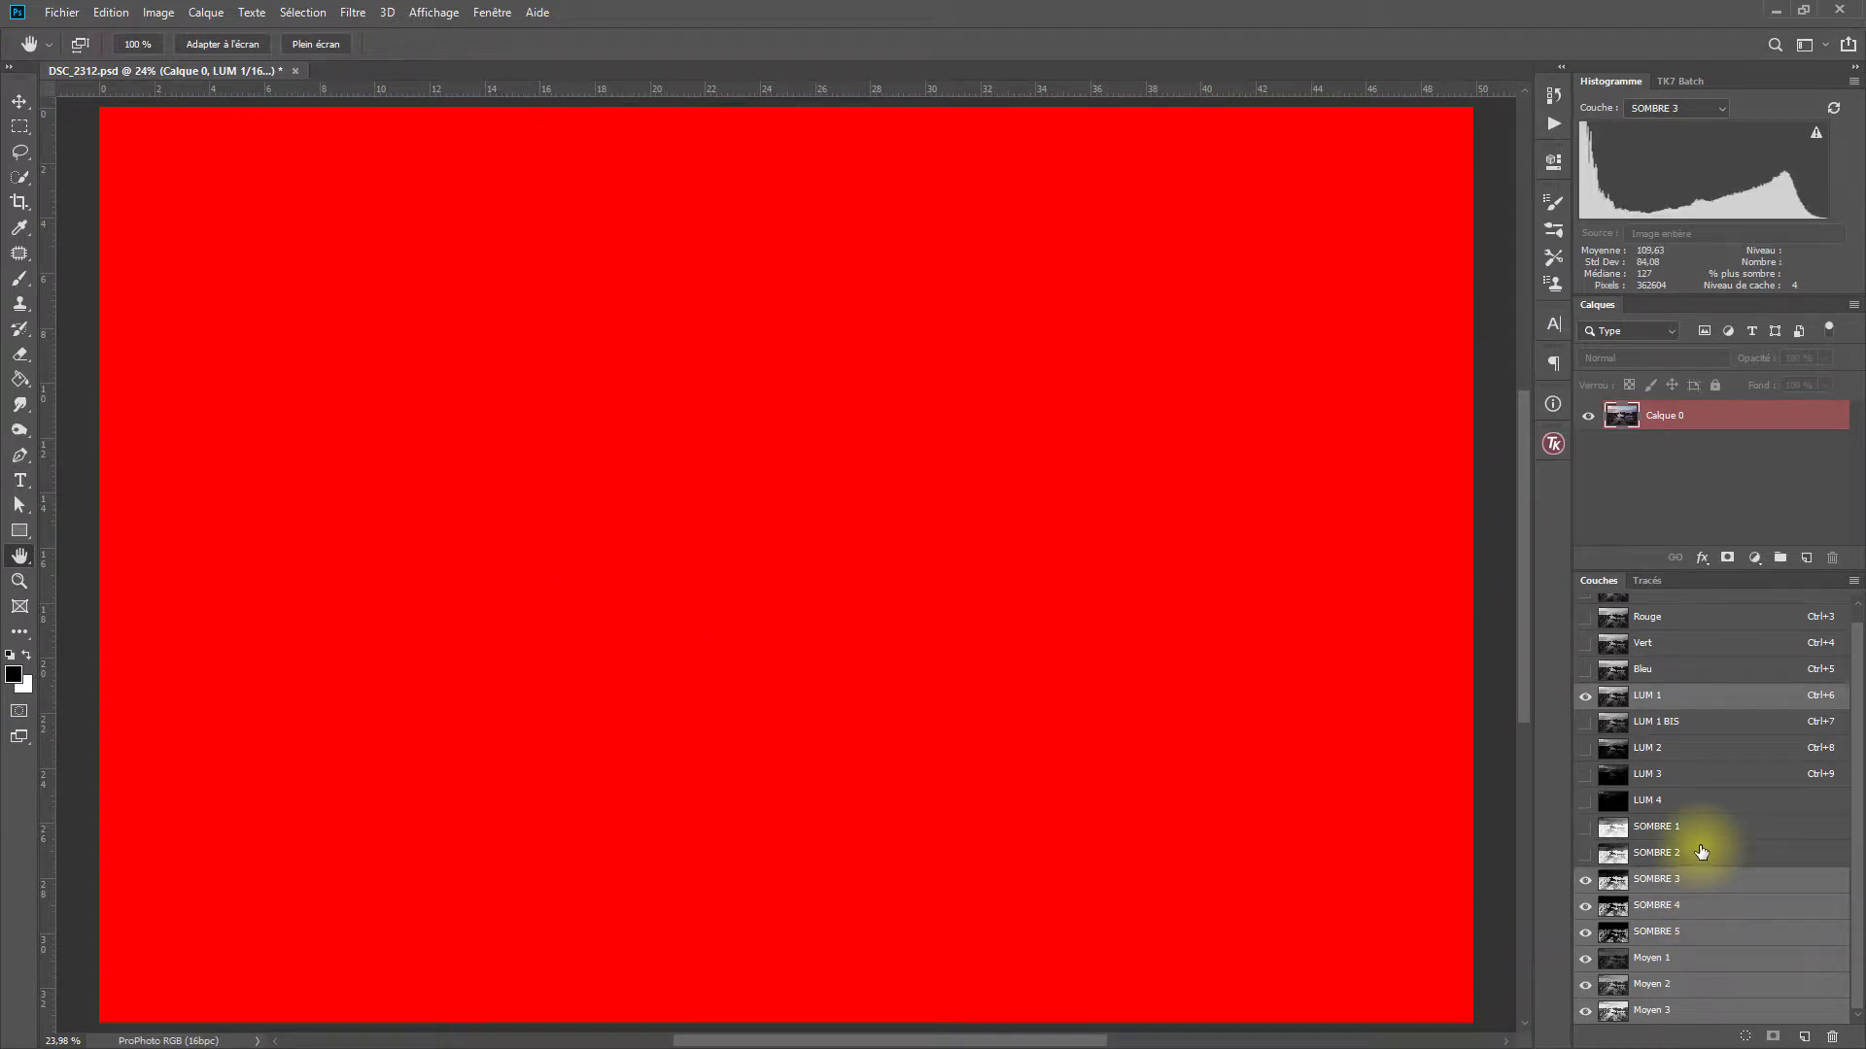
shift+click(1700, 852)
shift+click(1703, 827)
shift+click(1703, 800)
shift+click(1703, 775)
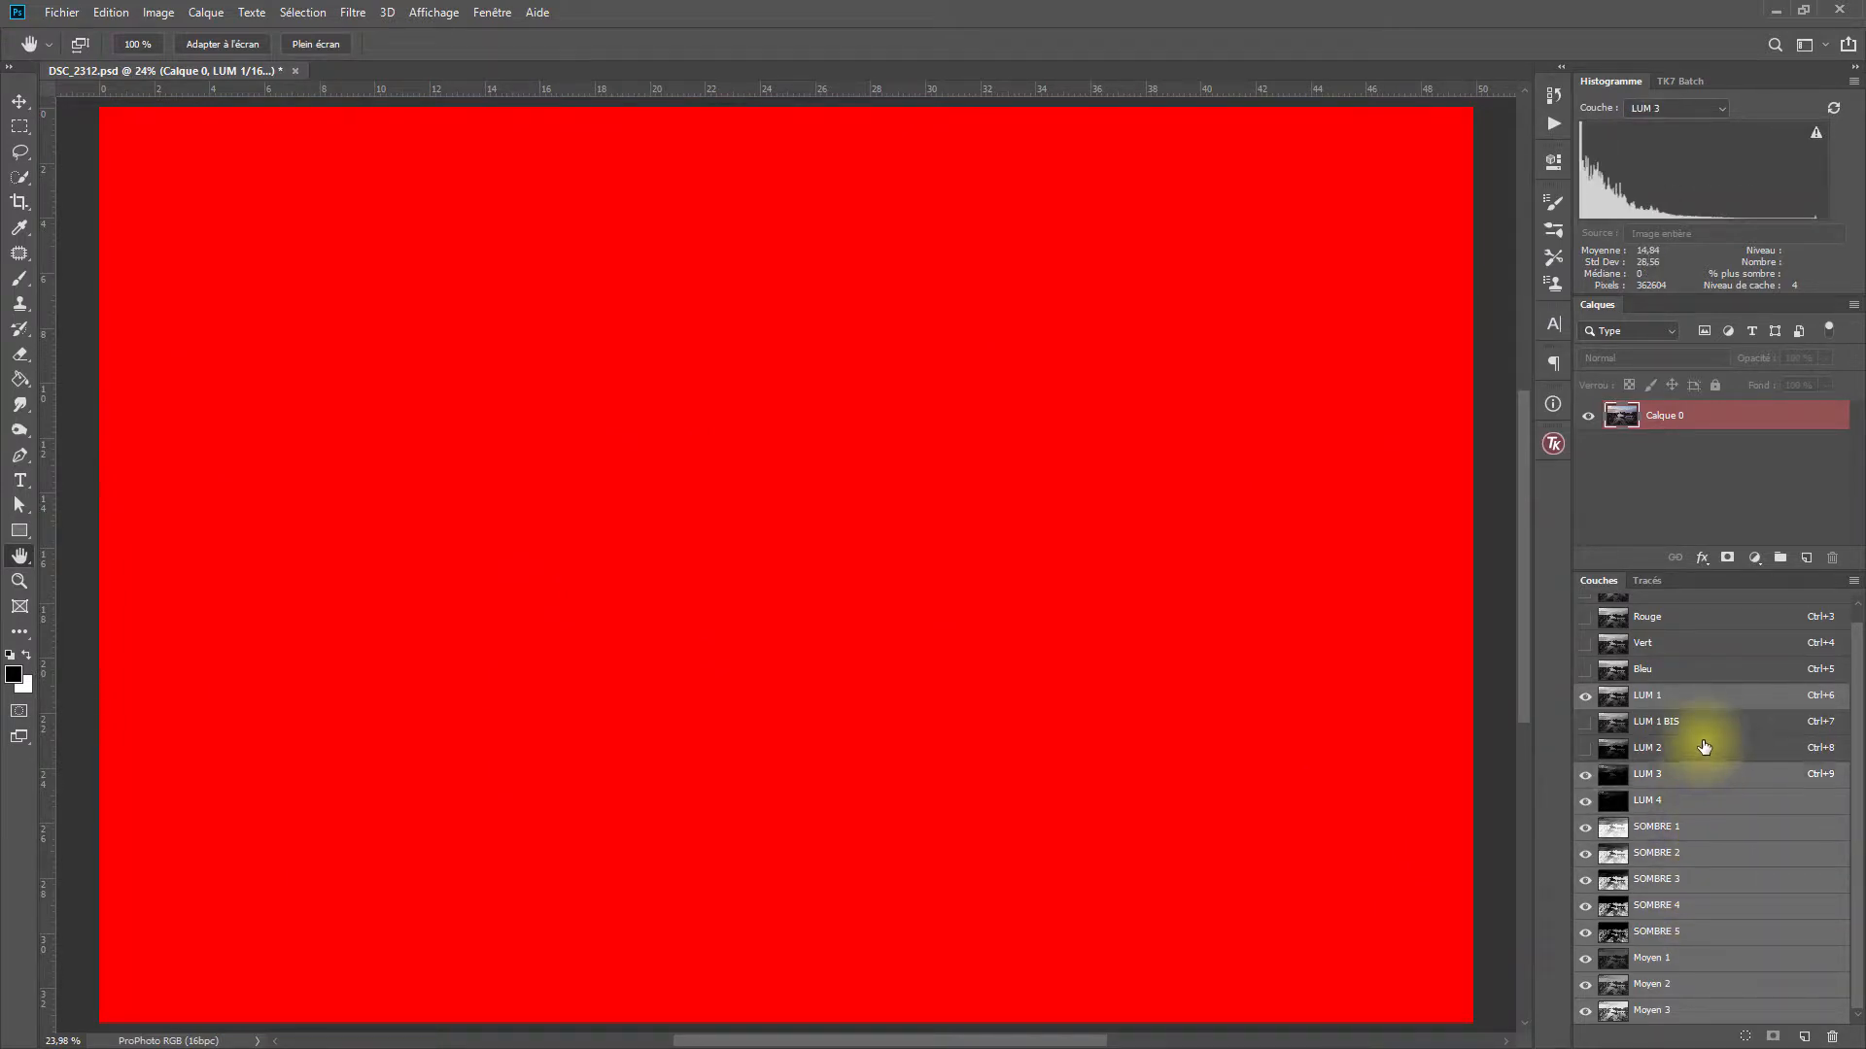
shift+click(1704, 747)
shift+click(1704, 721)
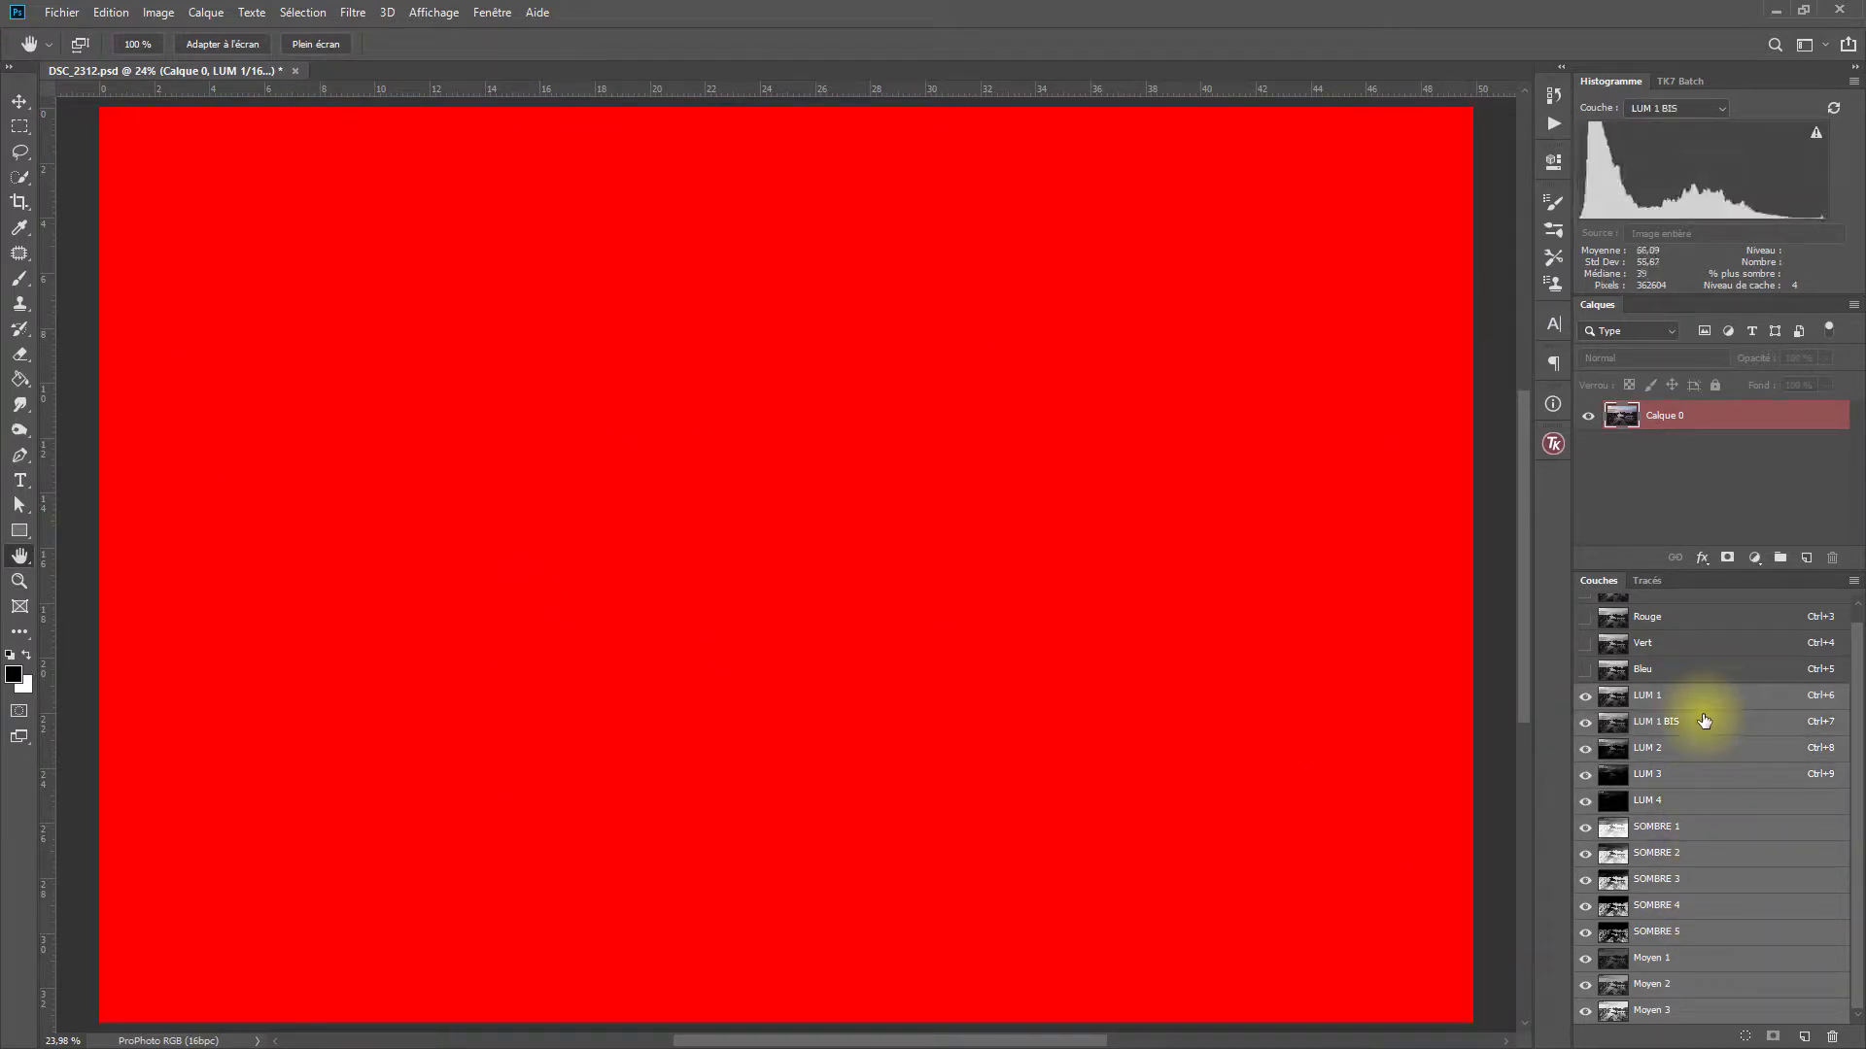
click(1830, 1034)
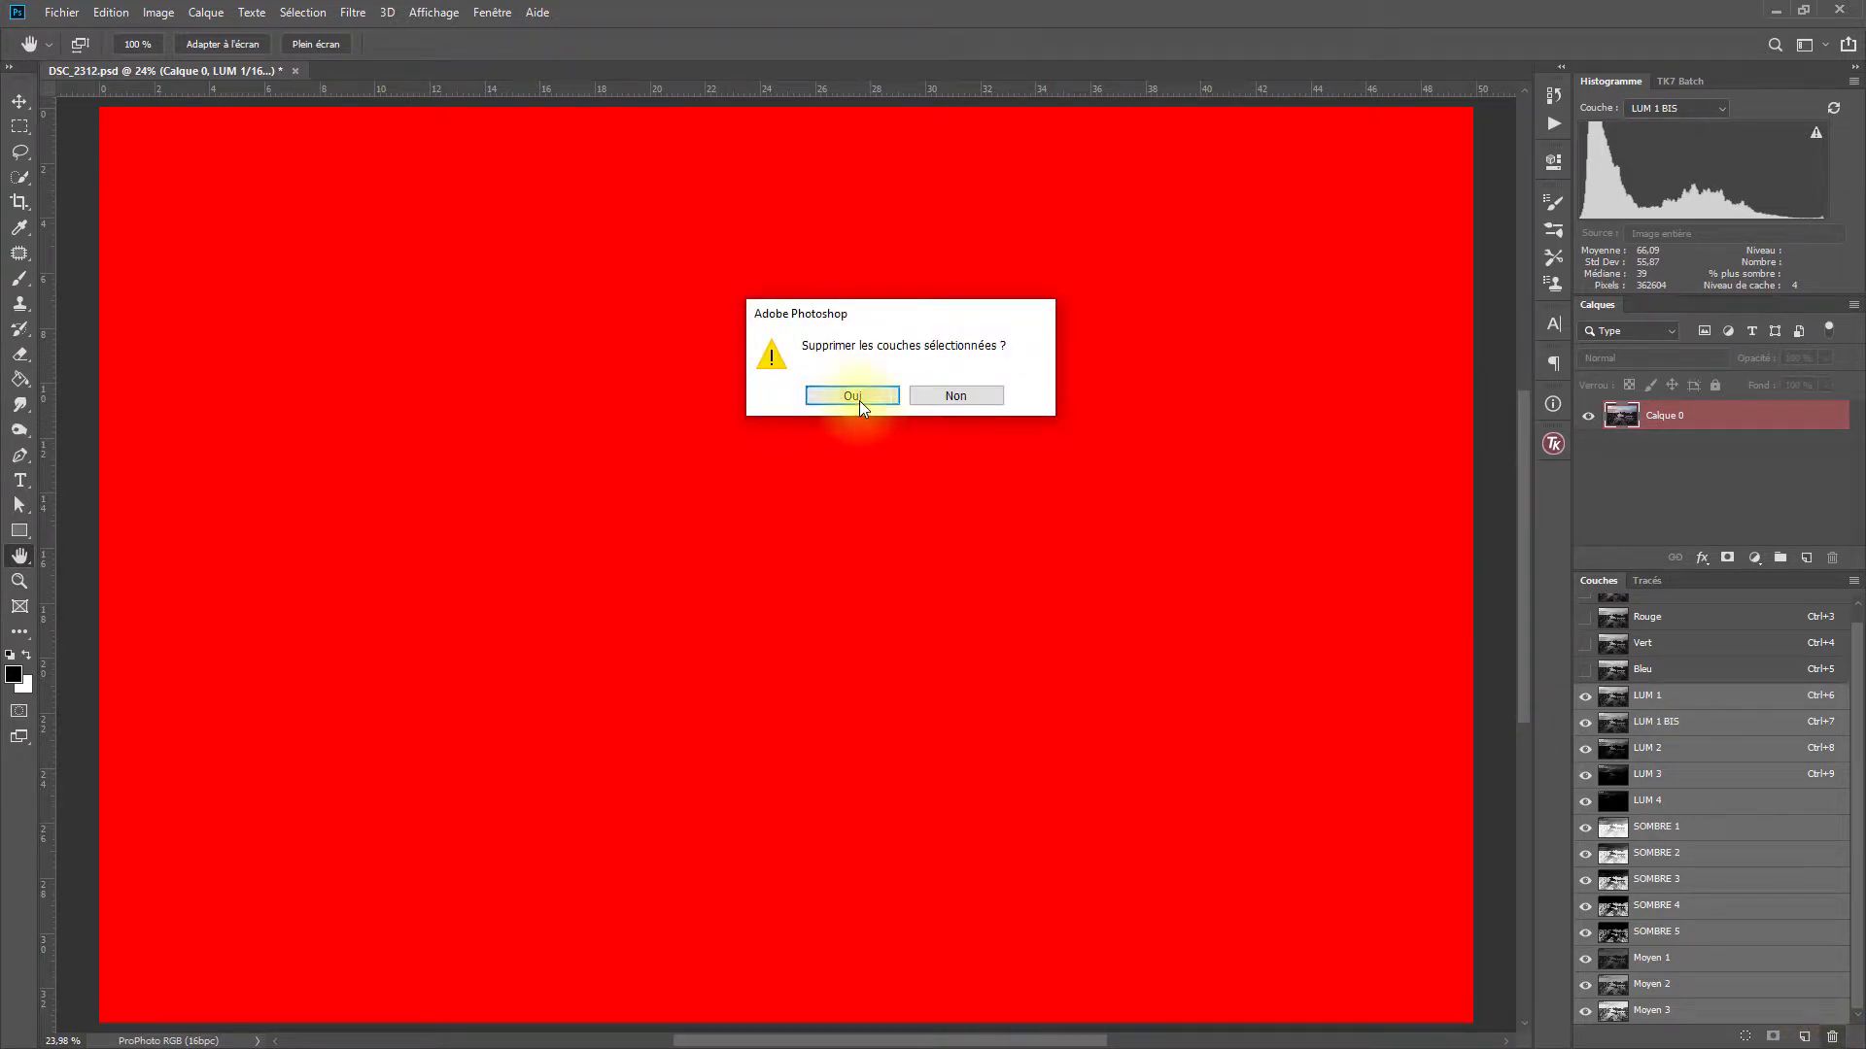
click(855, 397)
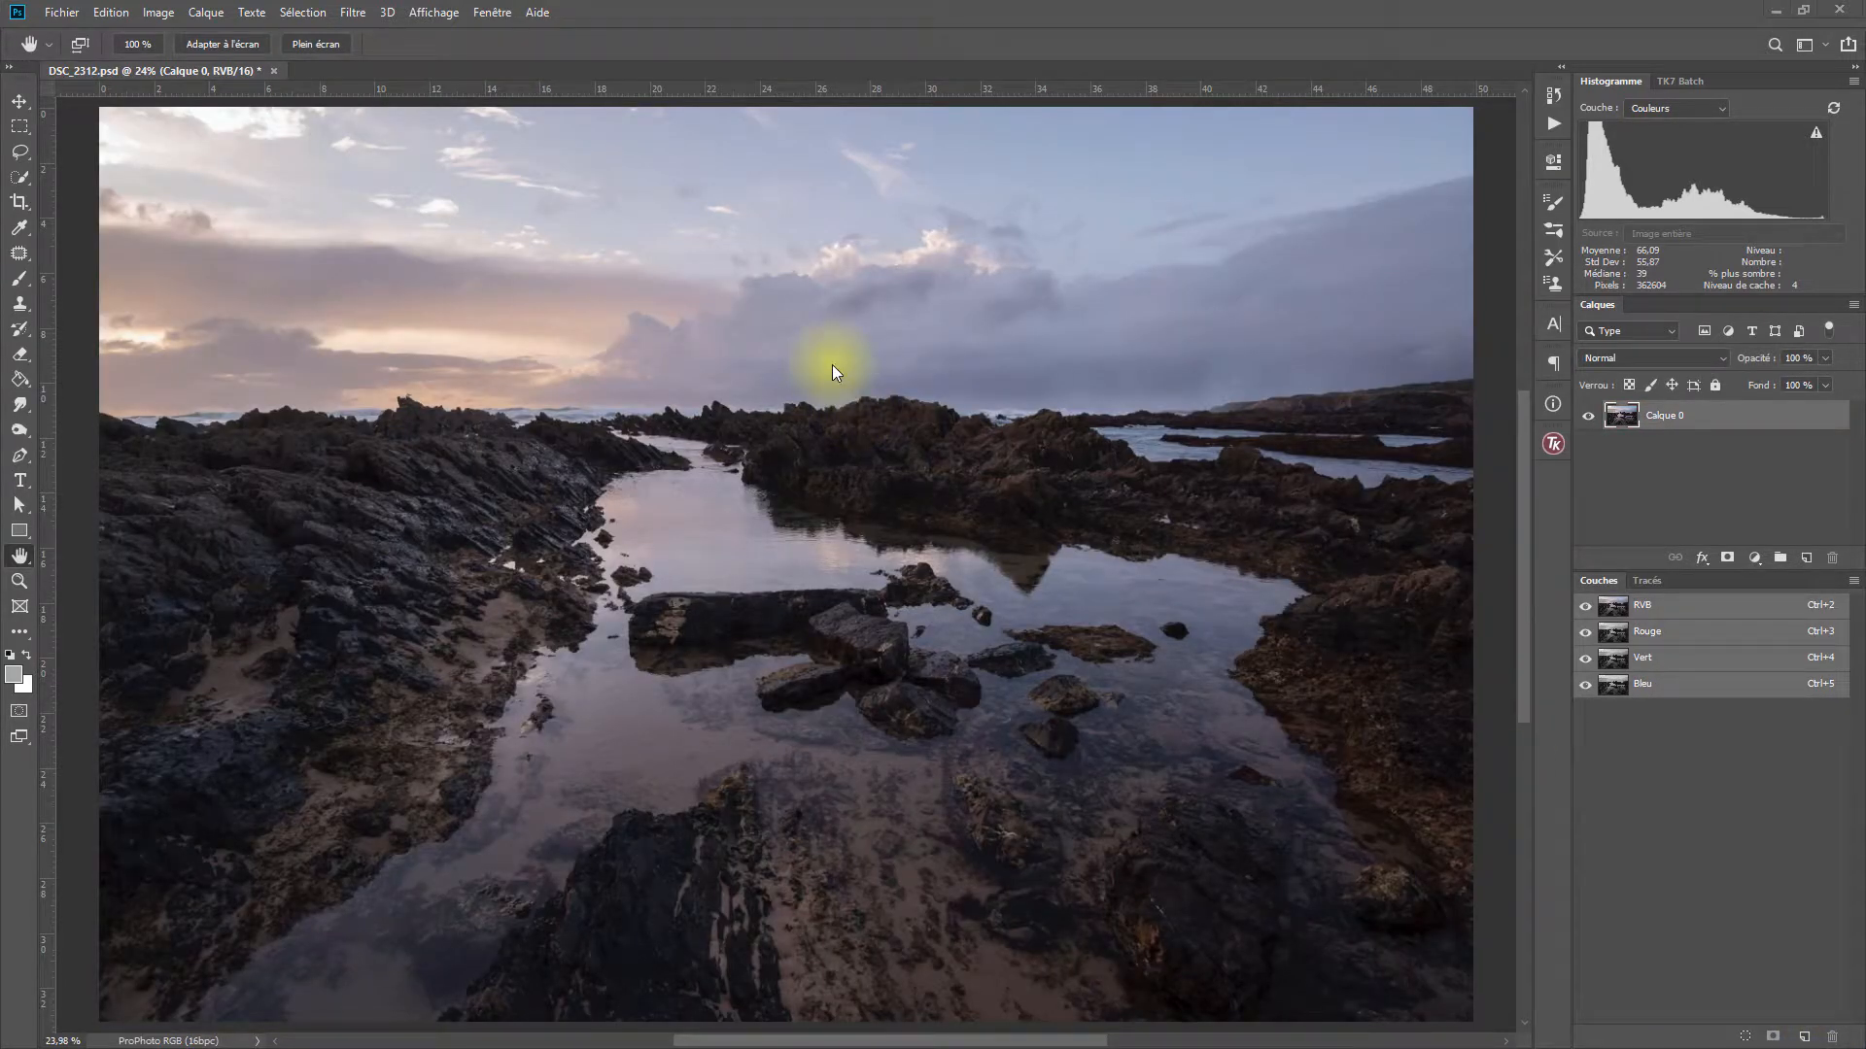
Generate a Clairs 2 mask with TK Basic V6, output it as a Curves layer, and lower its curve to input 136, output 93.
click(1554, 446)
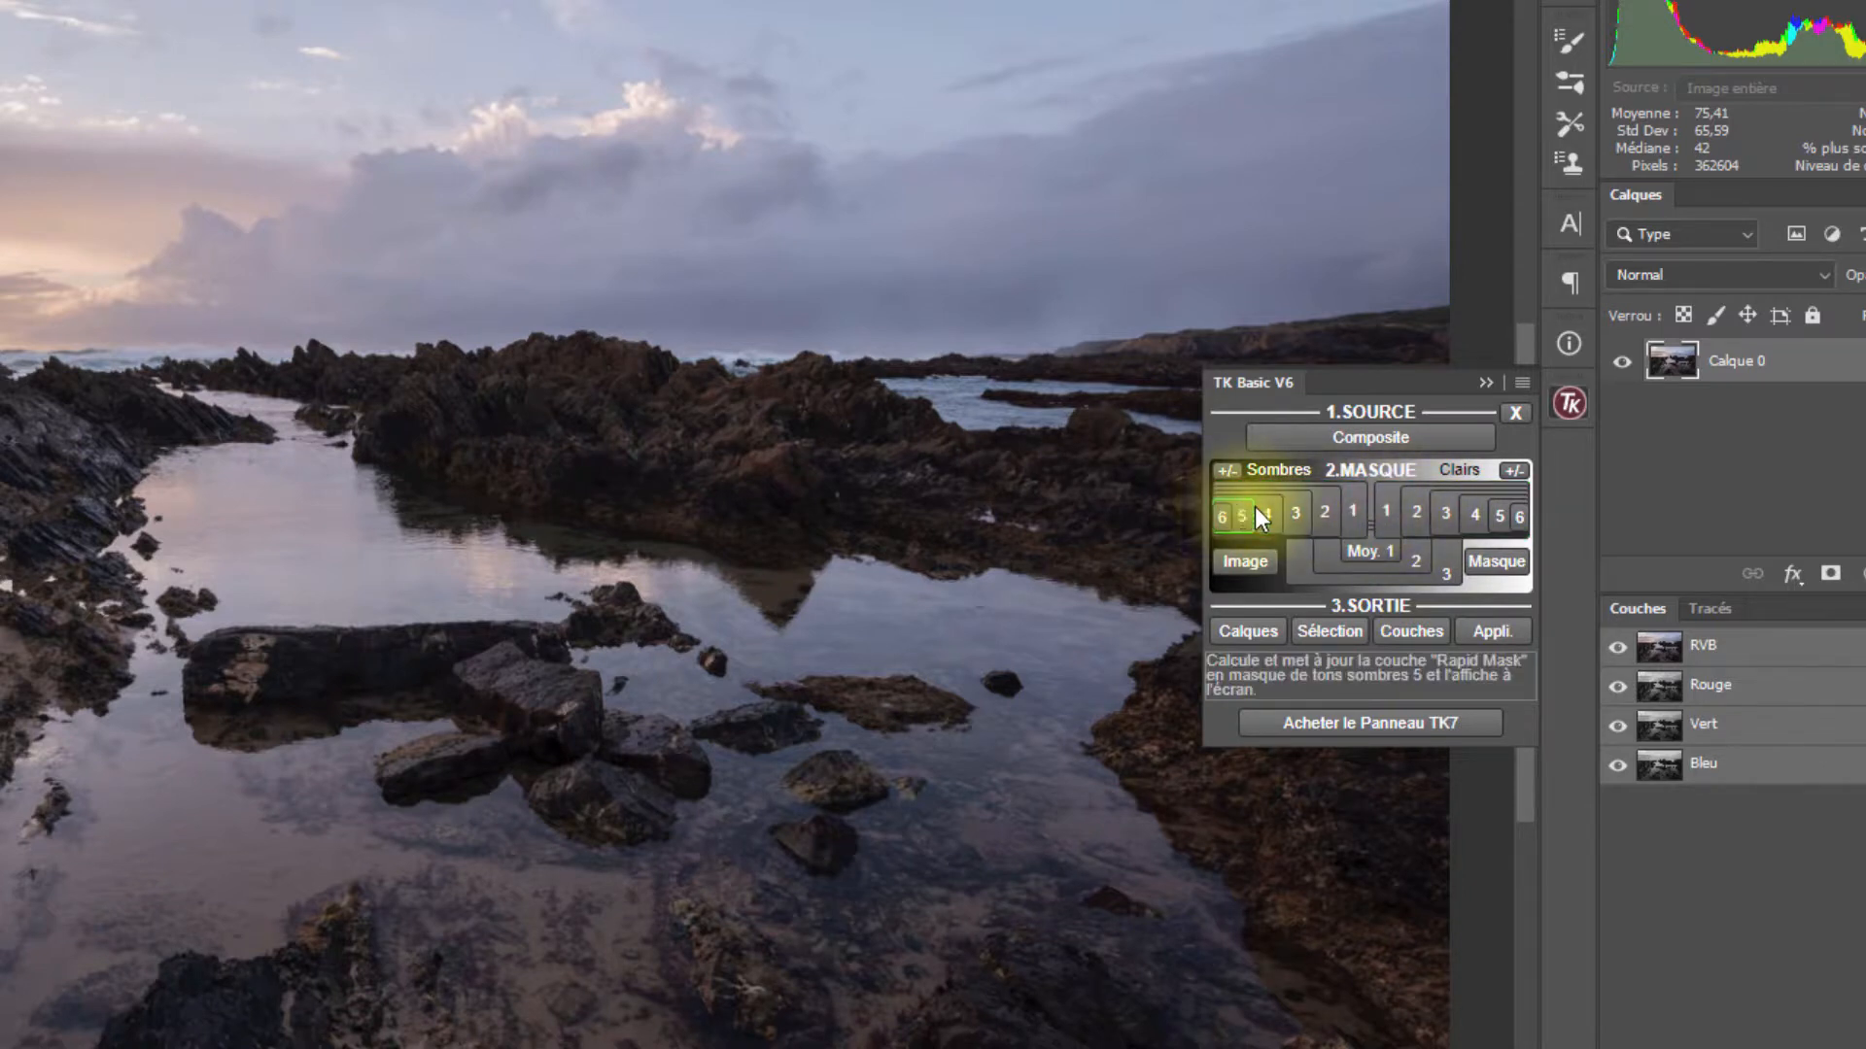
click(1409, 497)
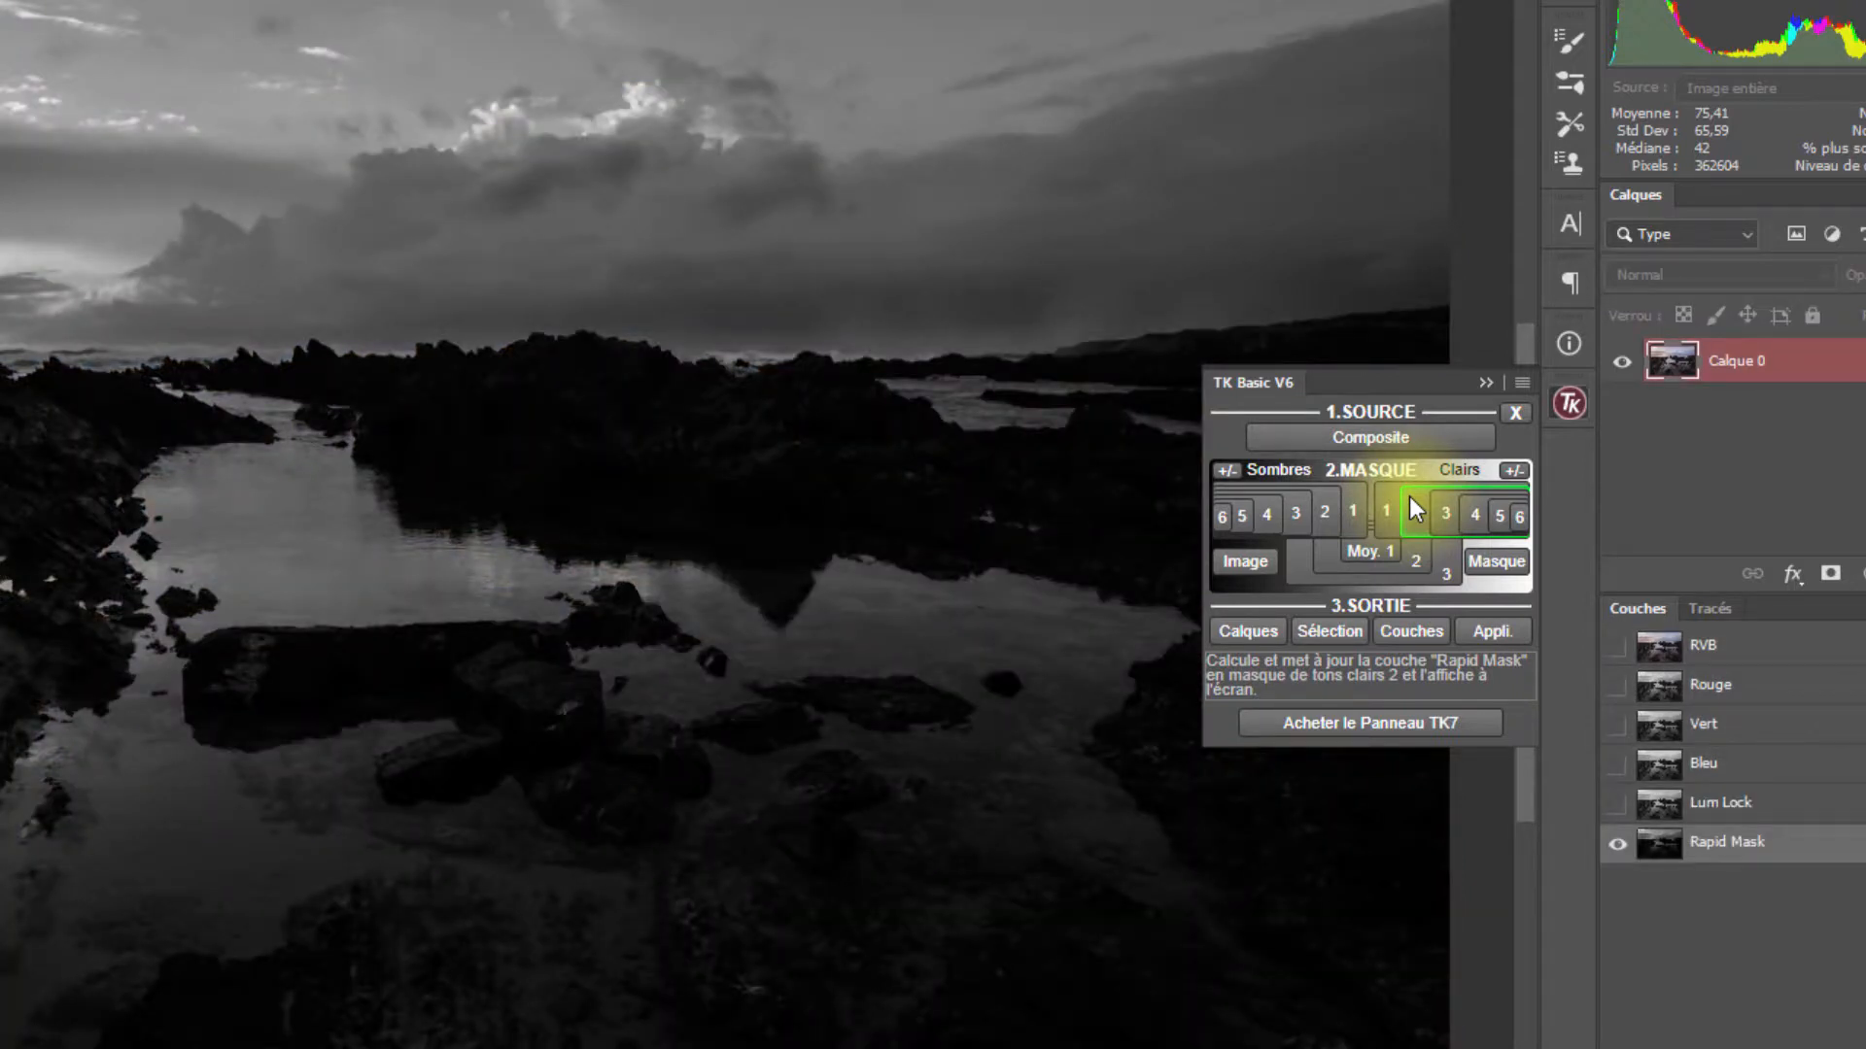
click(1277, 622)
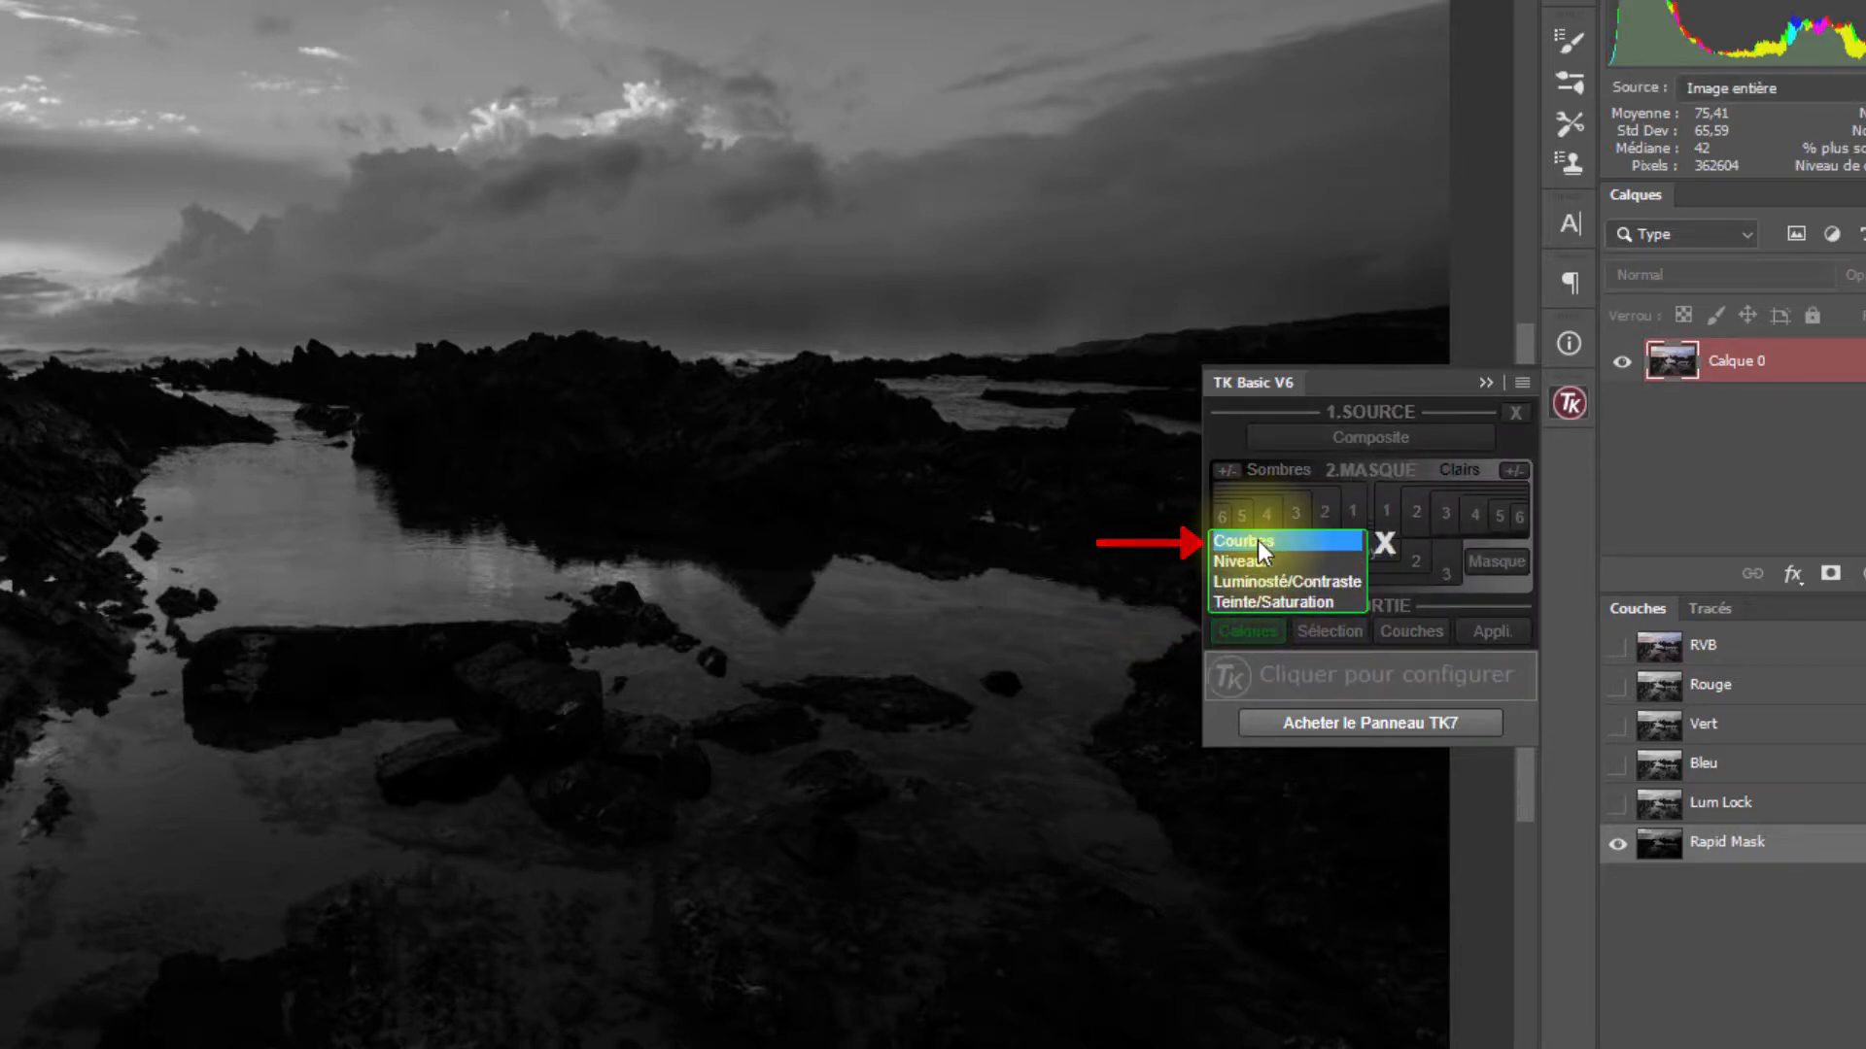
click(1257, 540)
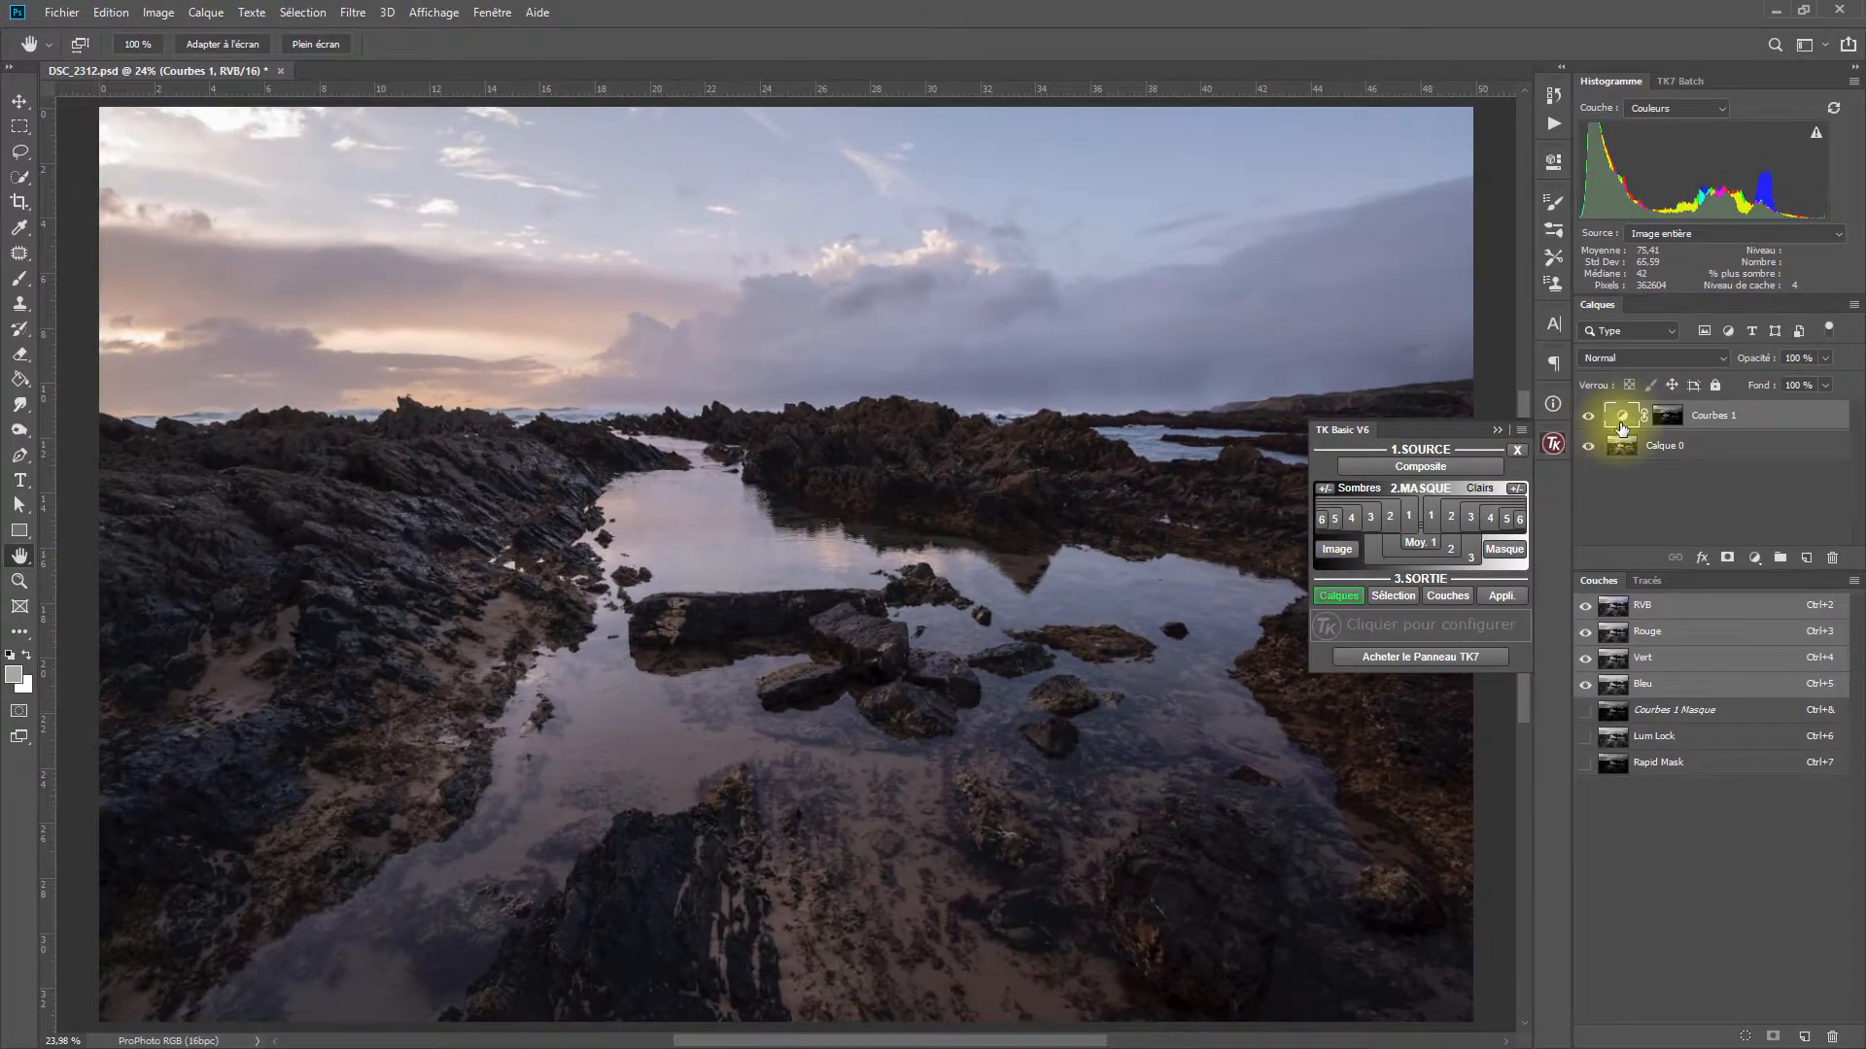
double_click(1621, 427)
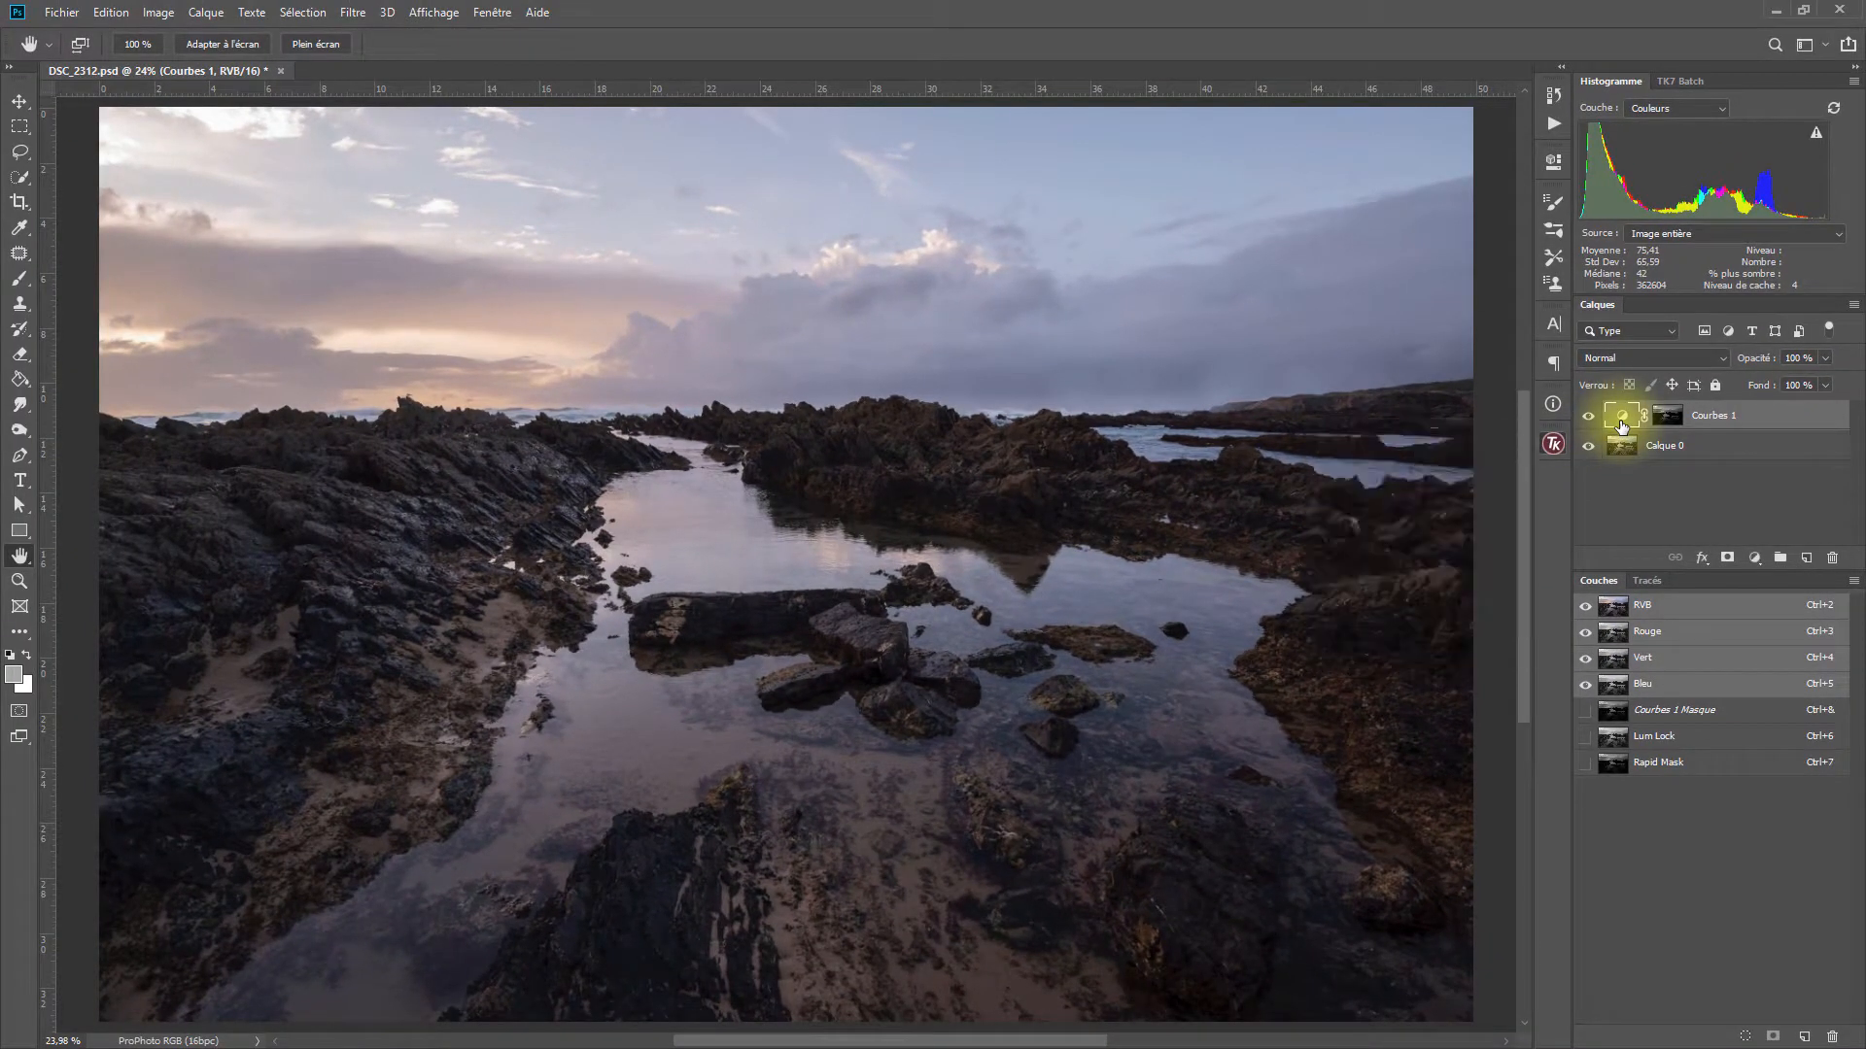
drag(1354, 396, 1400, 383)
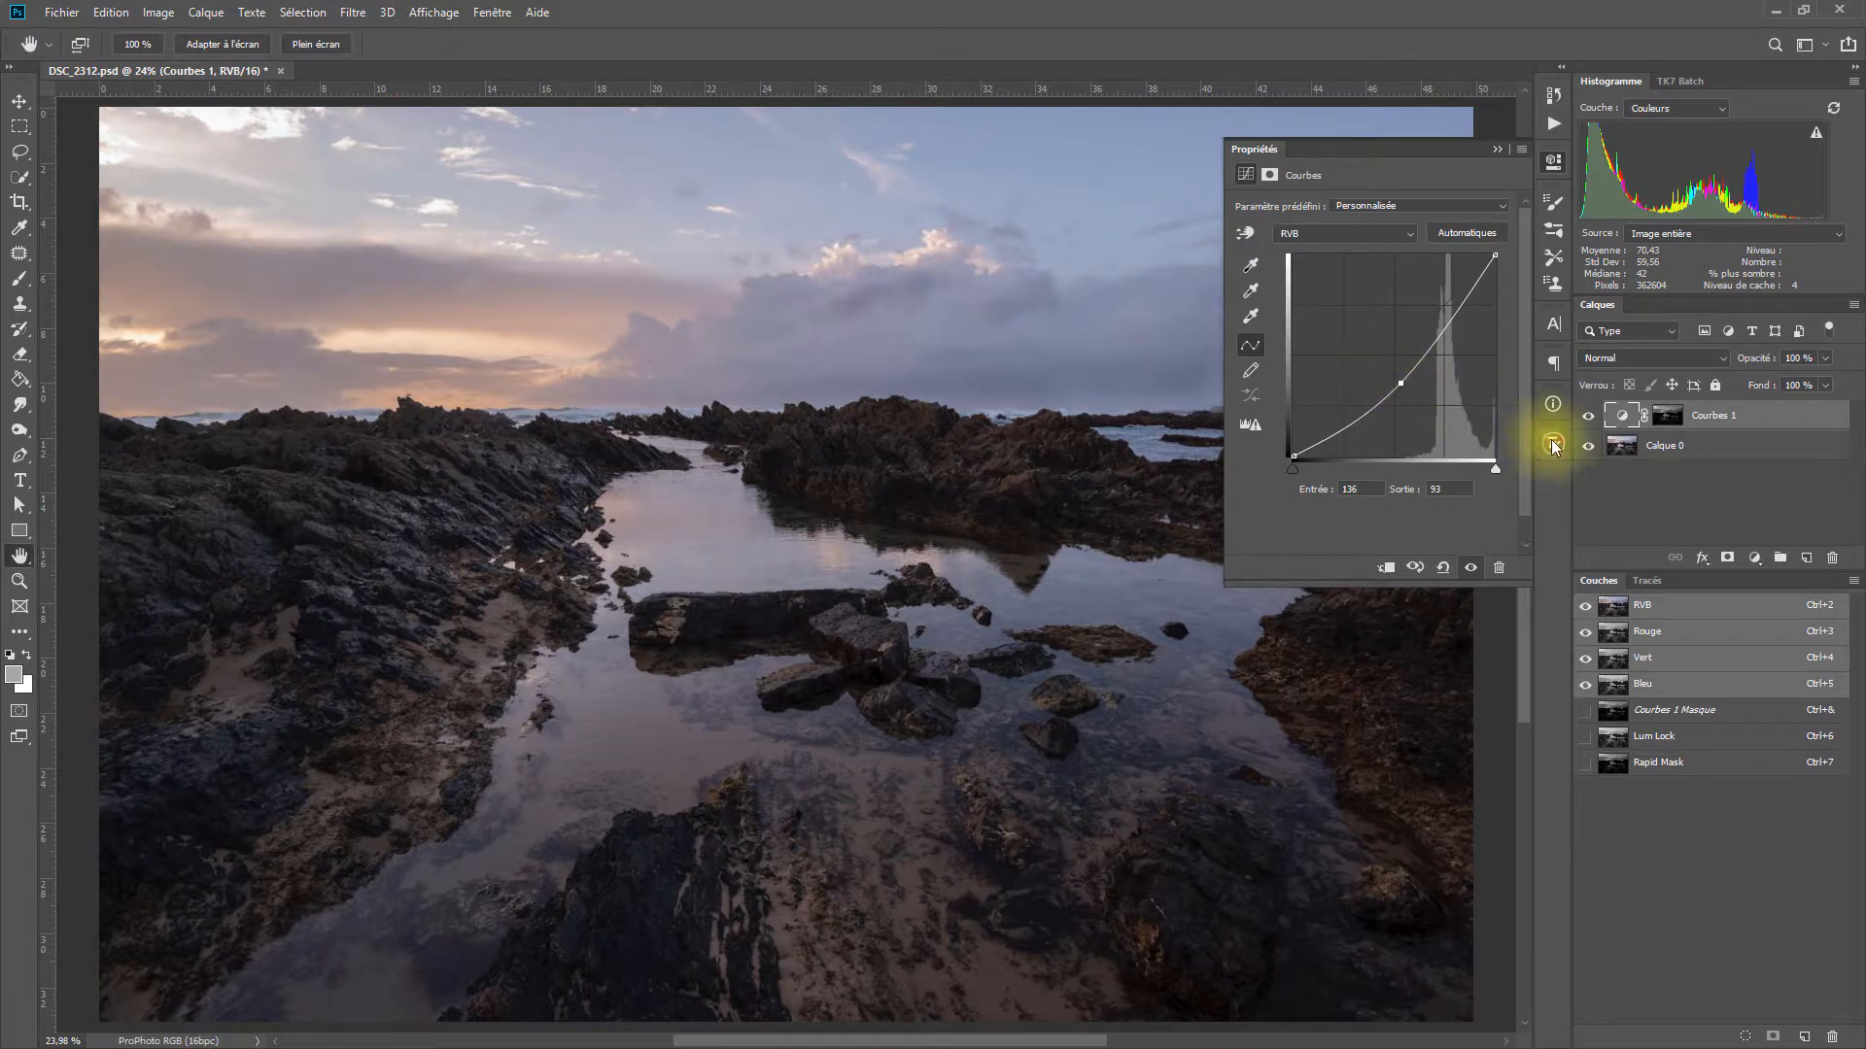
Generate a Sombres 4 mask with TK Basic V6, output it as a Curves layer, and delete the surplus Courbes 3 layer.
click(1553, 444)
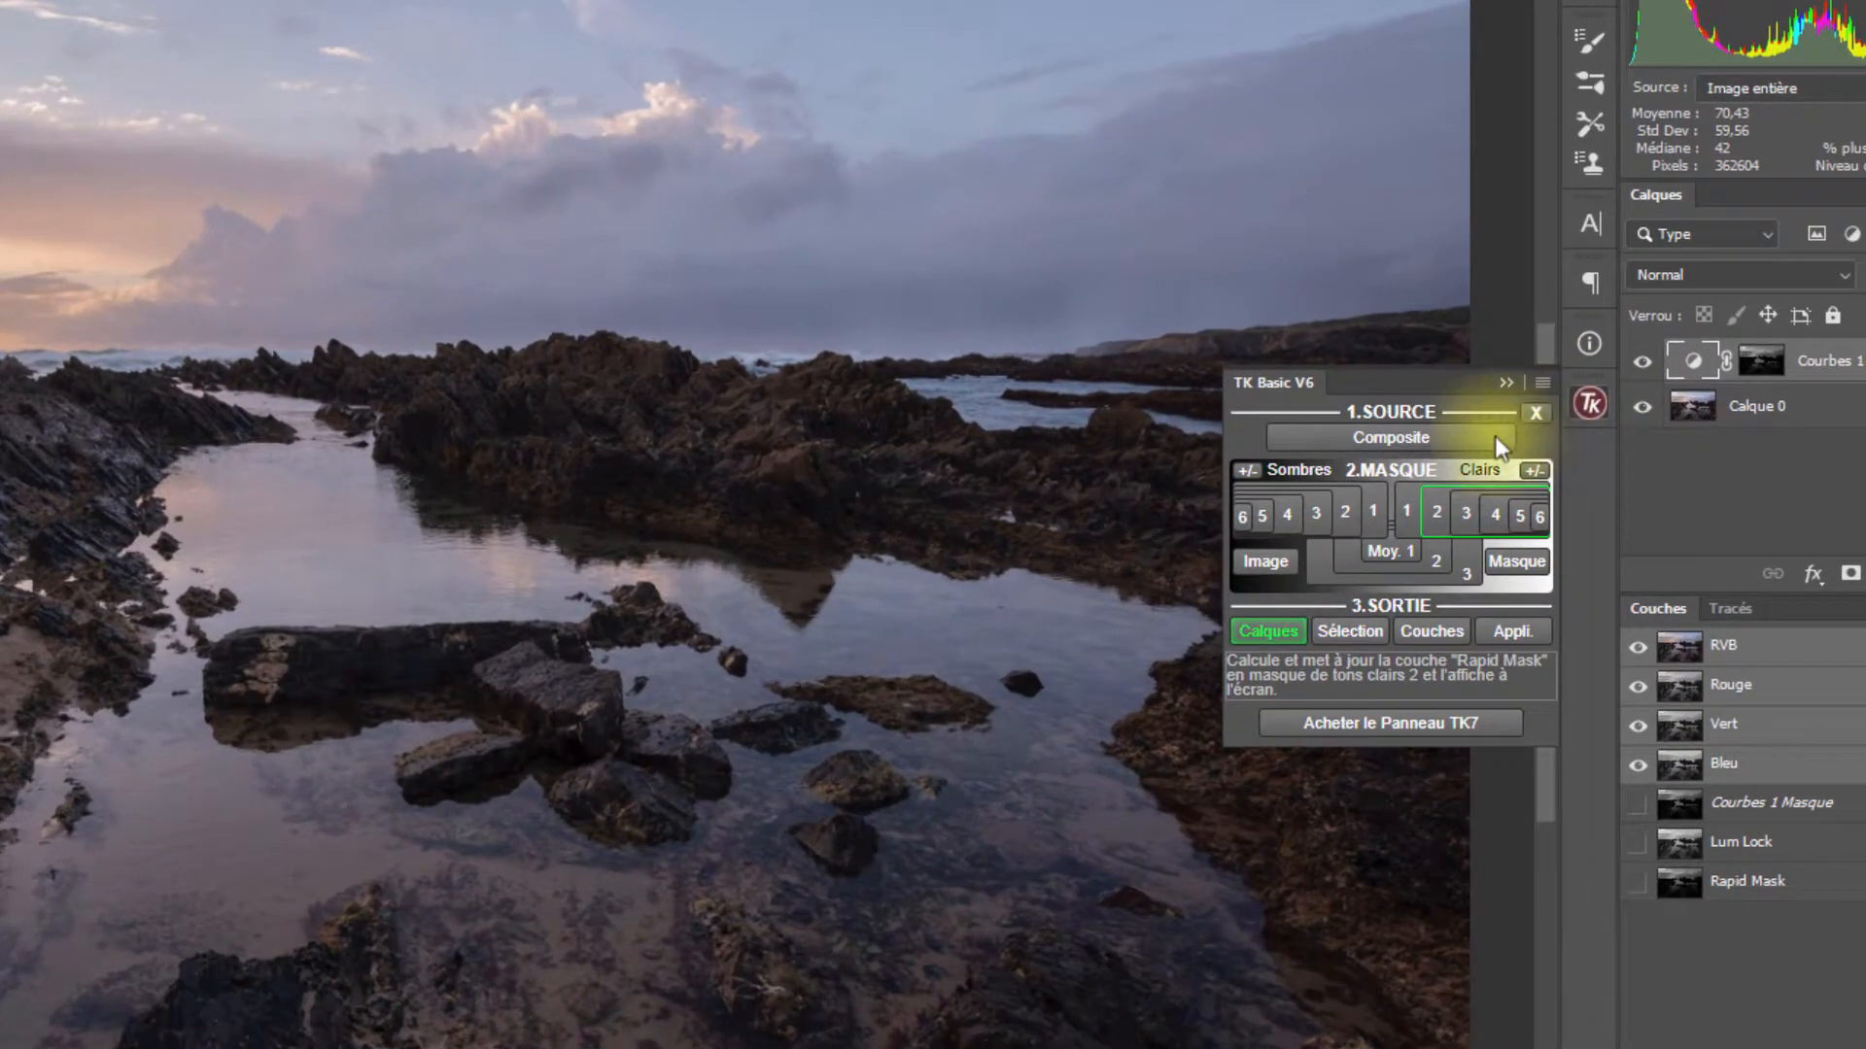
click(1314, 517)
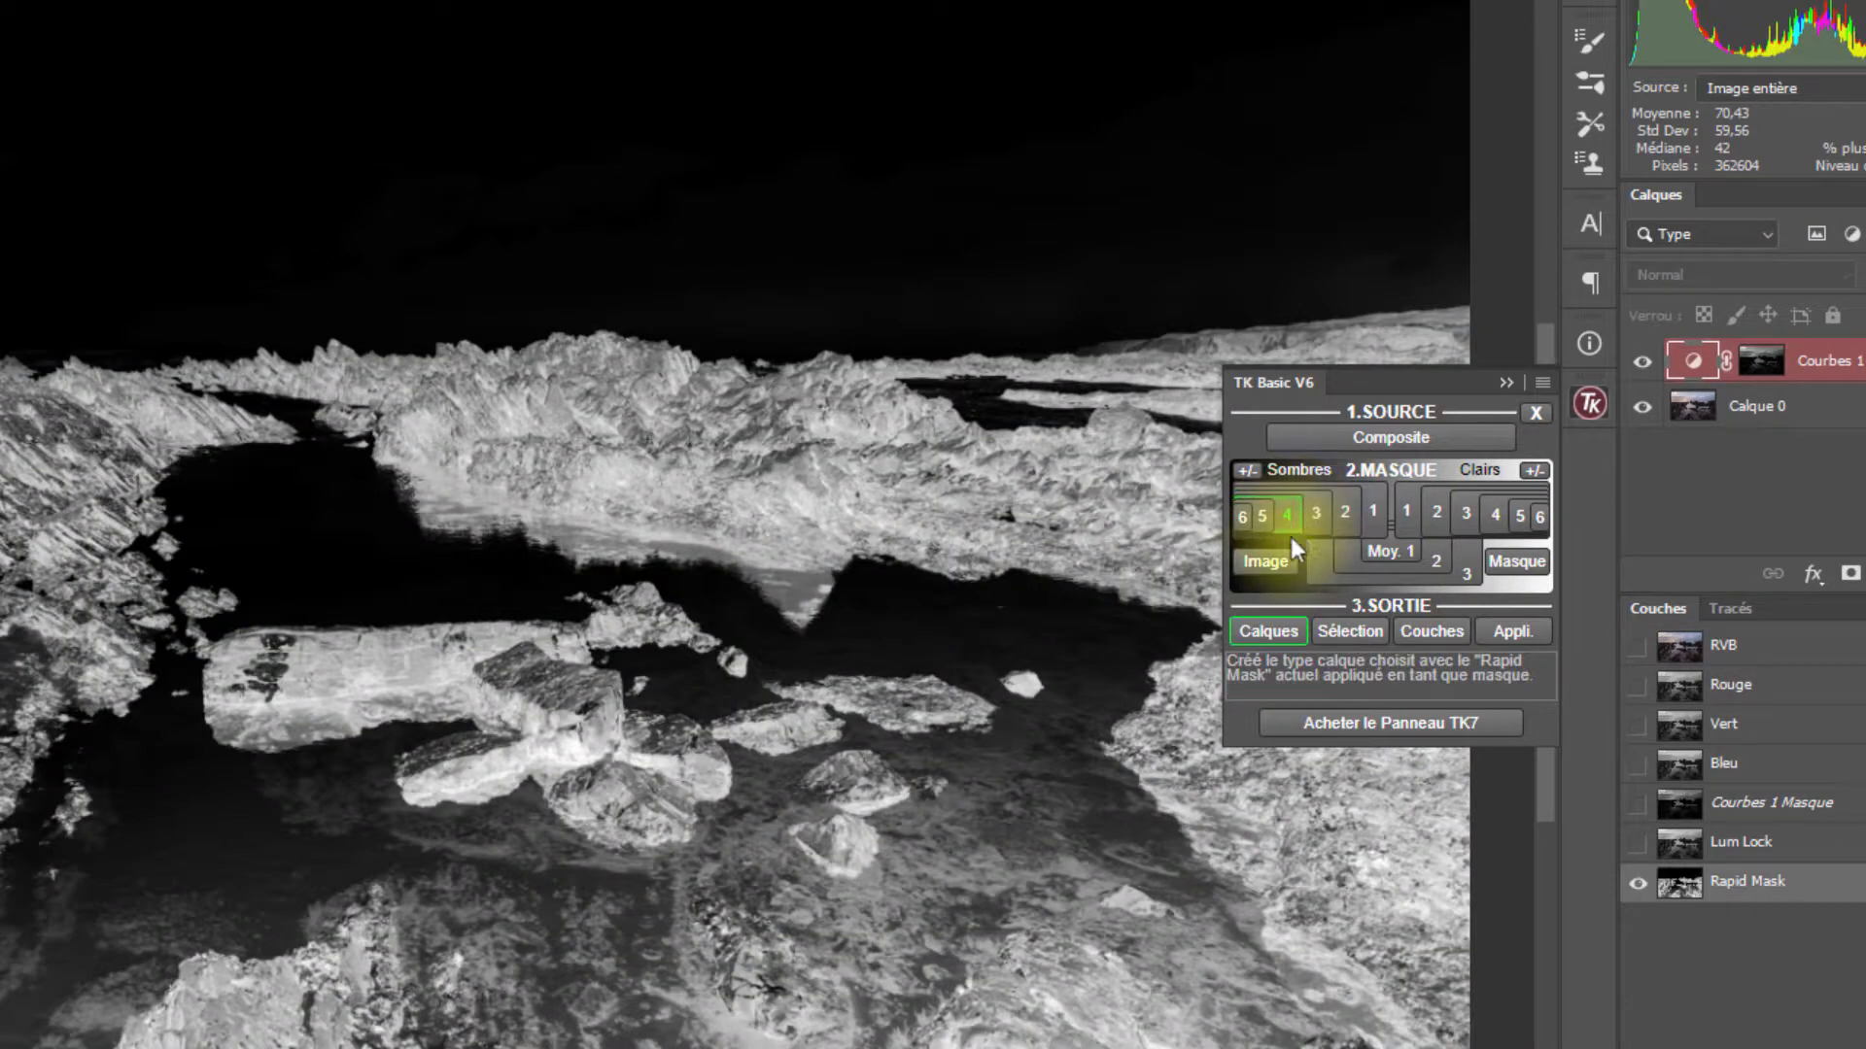
click(1268, 626)
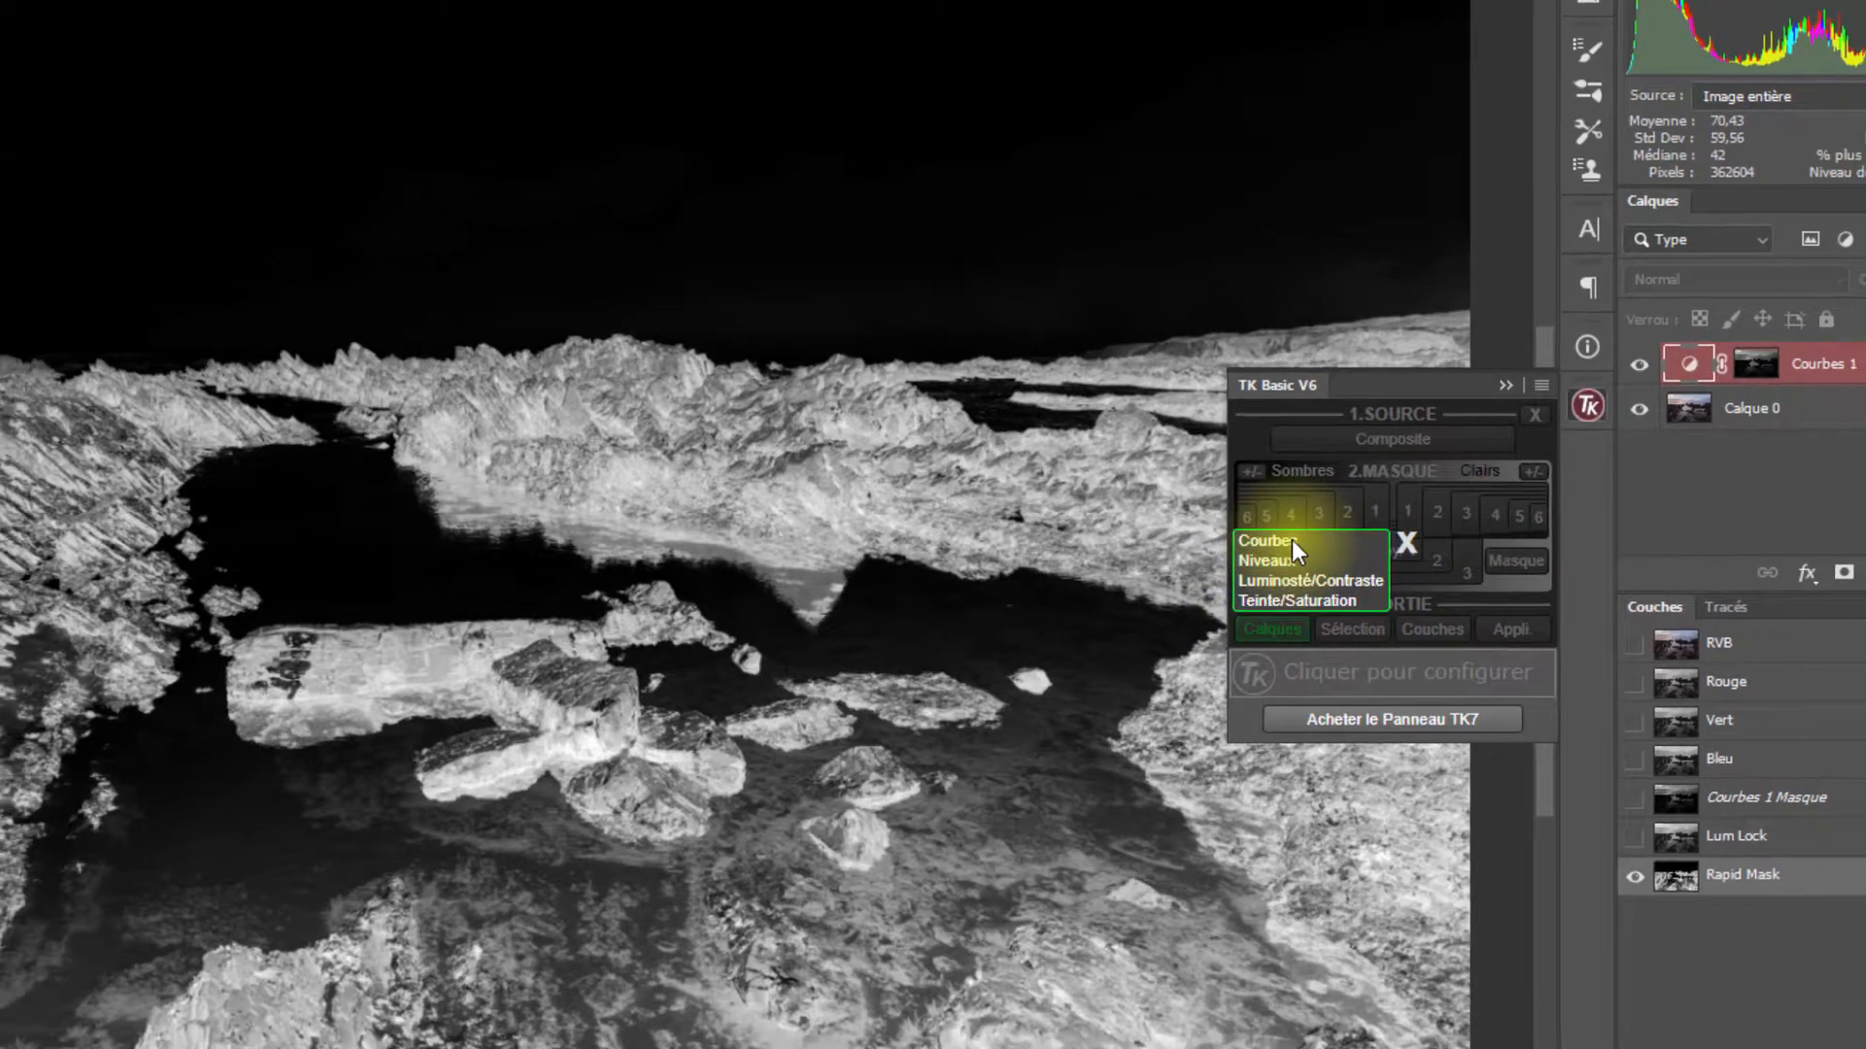
click(1289, 540)
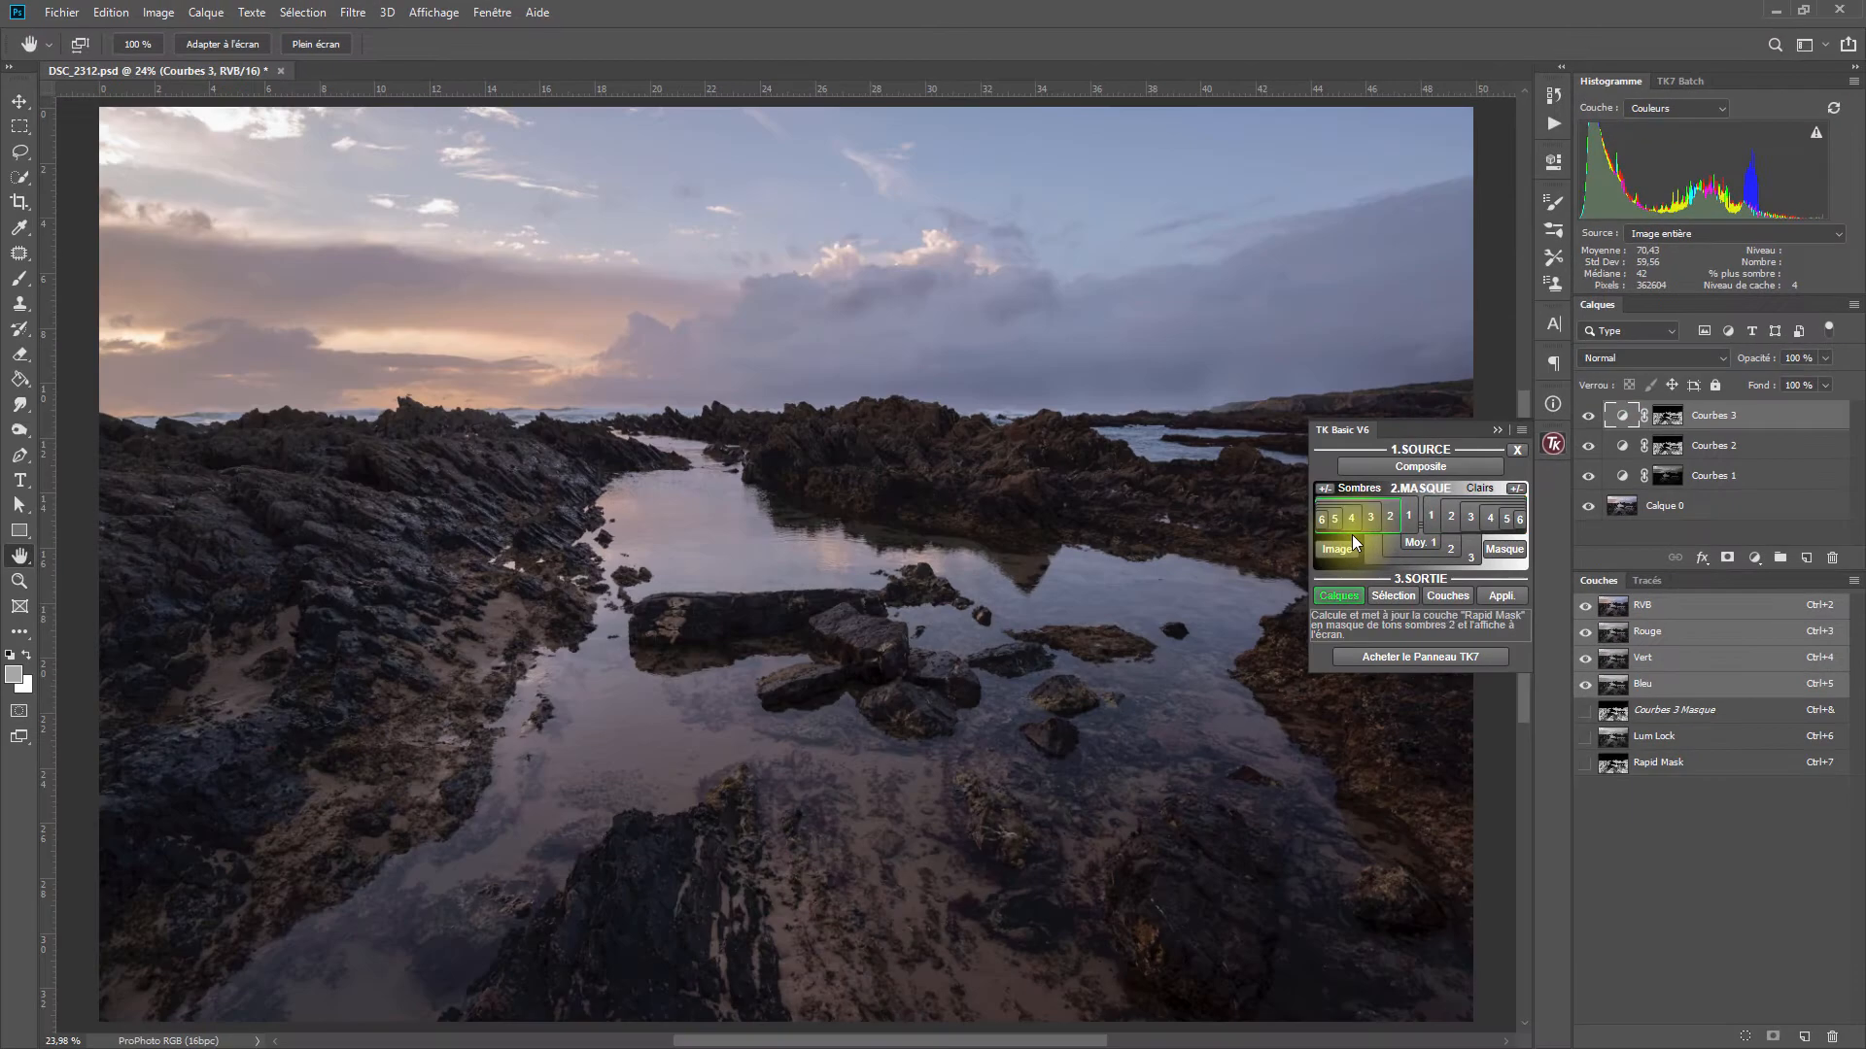
drag(1628, 416, 1831, 557)
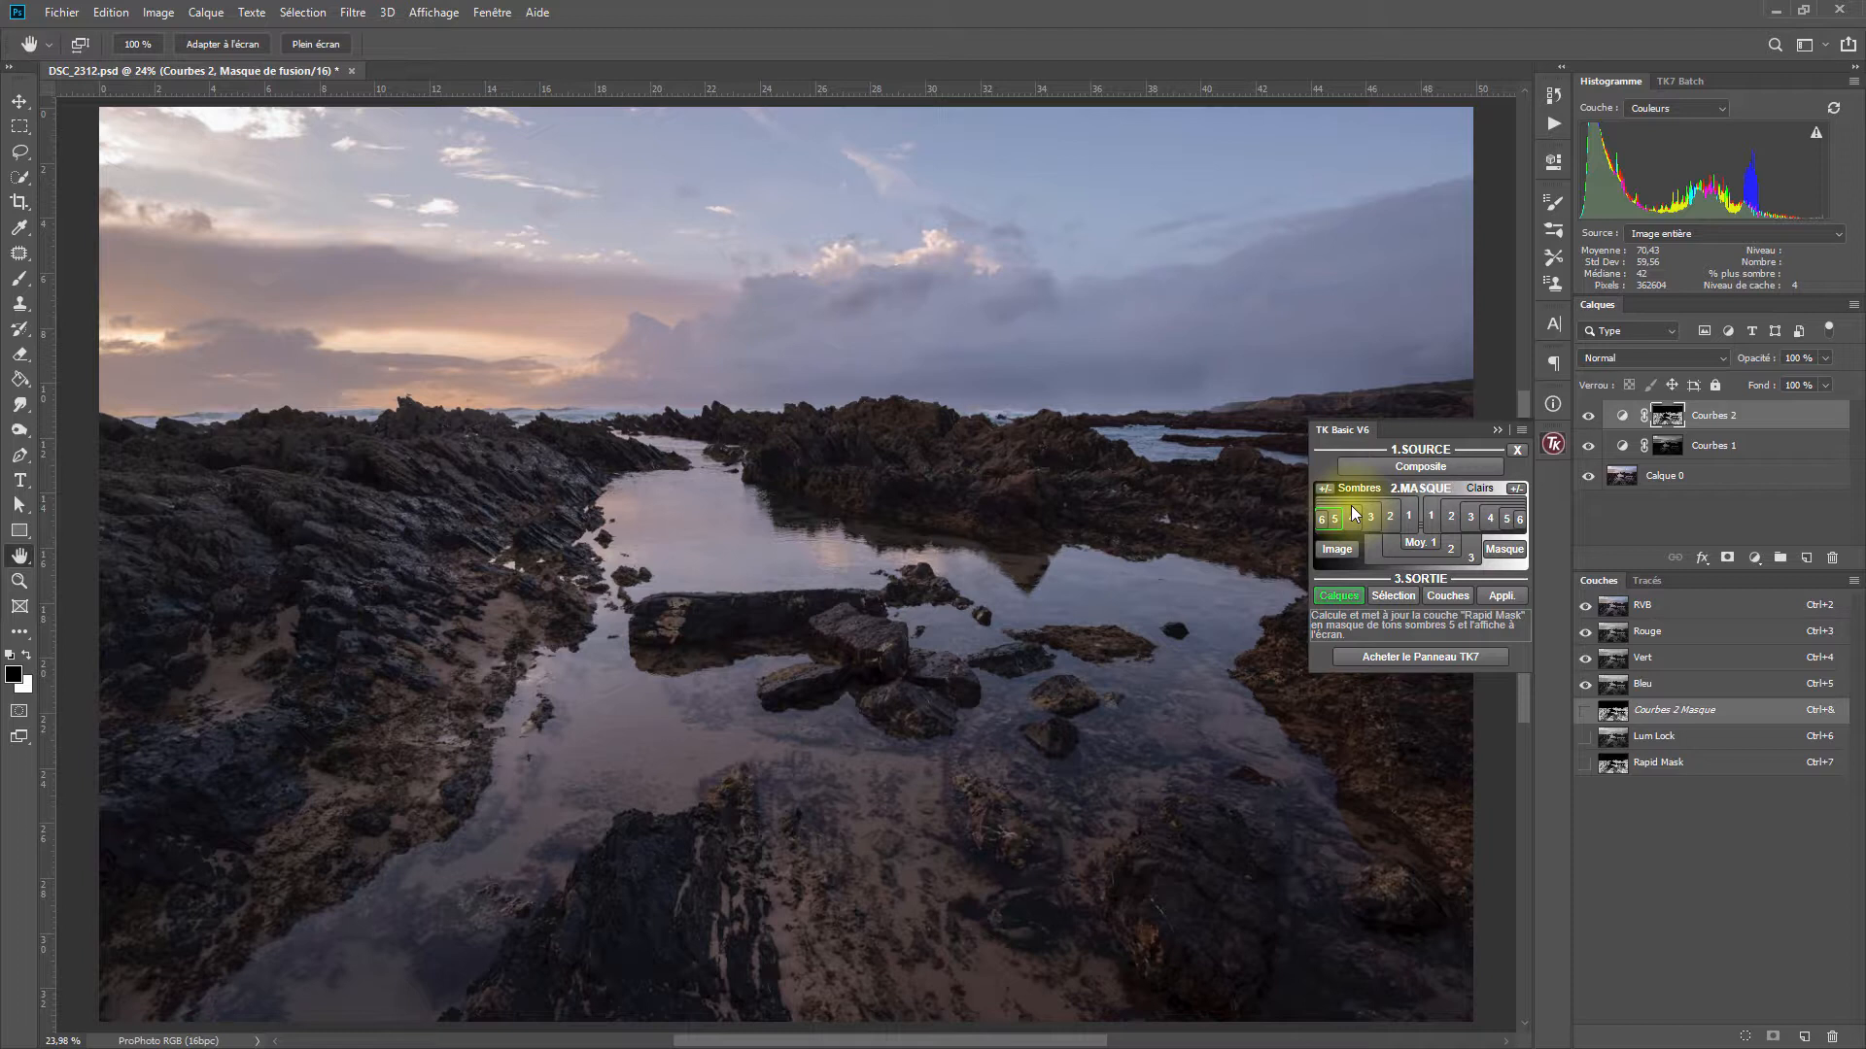
Shape the Courbes 2 curve with a shadow point at input 17, output 19 and a slightly raised midtone point.
double_click(1622, 415)
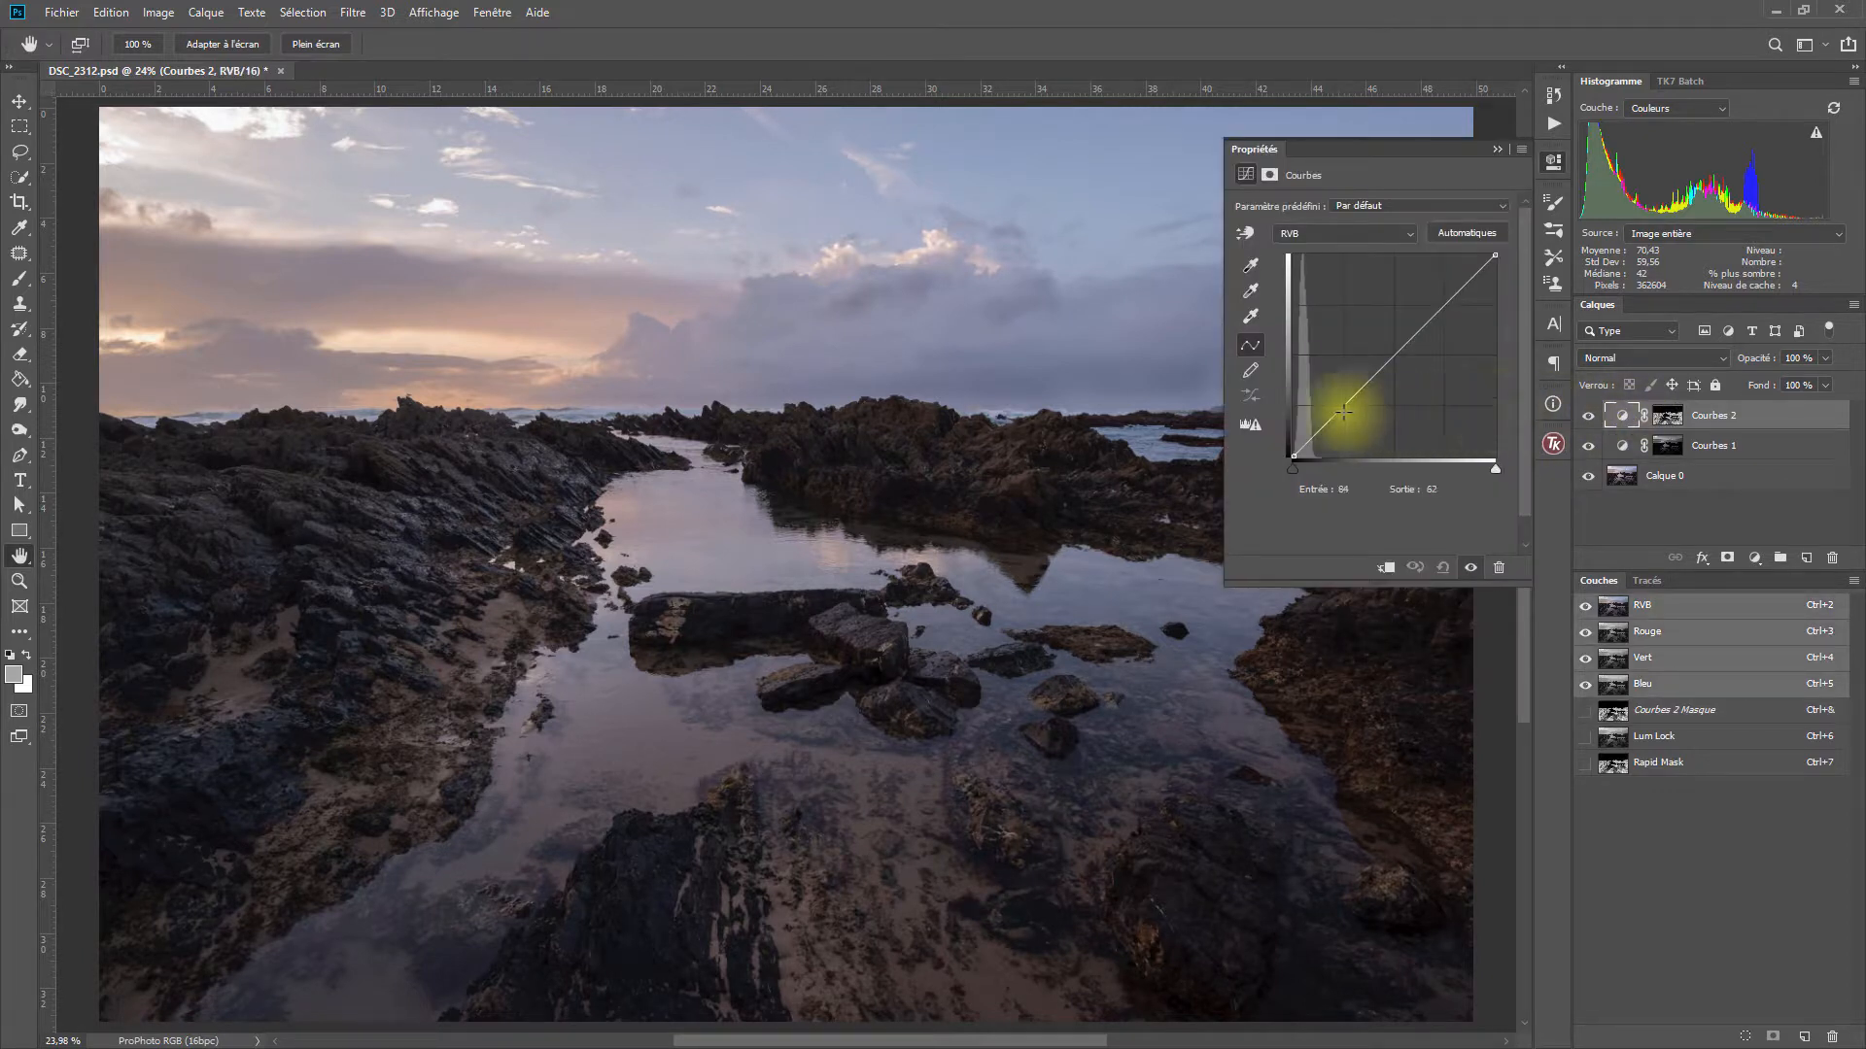
drag(1345, 404, 1379, 357)
click(1383, 370)
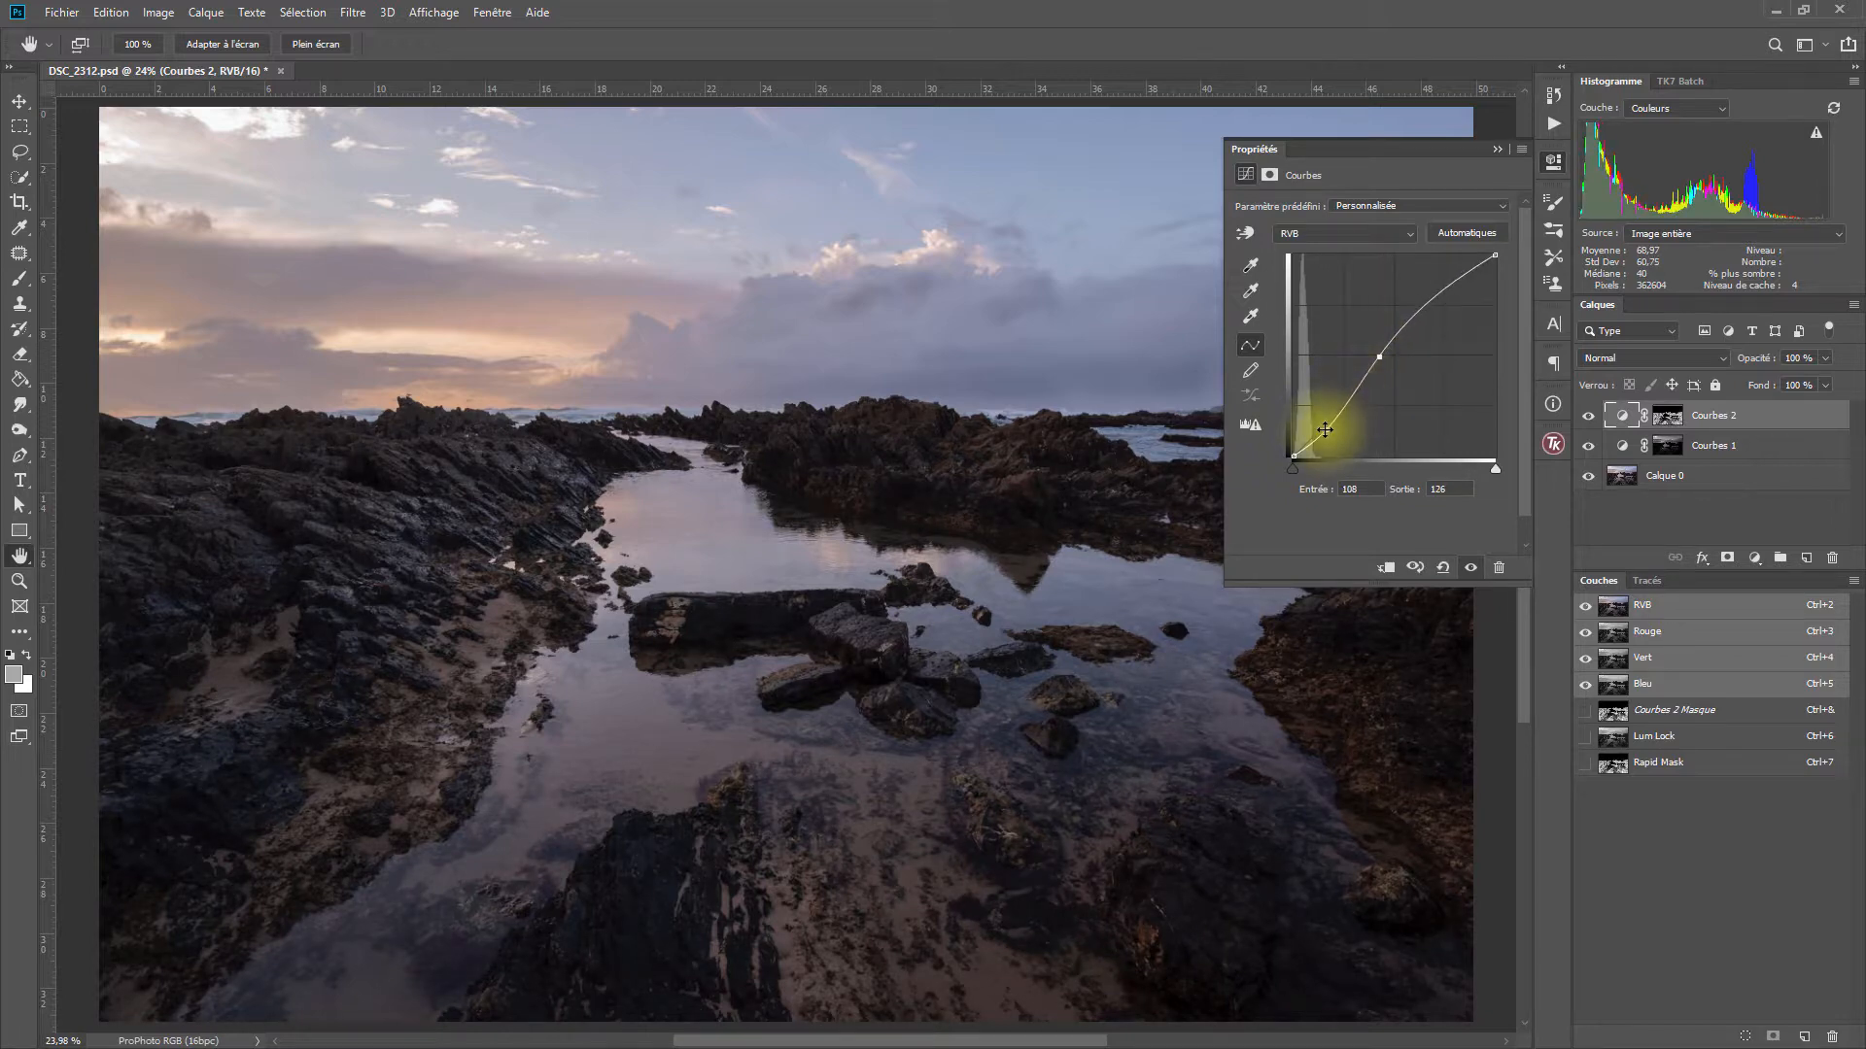
drag(1325, 429, 1307, 441)
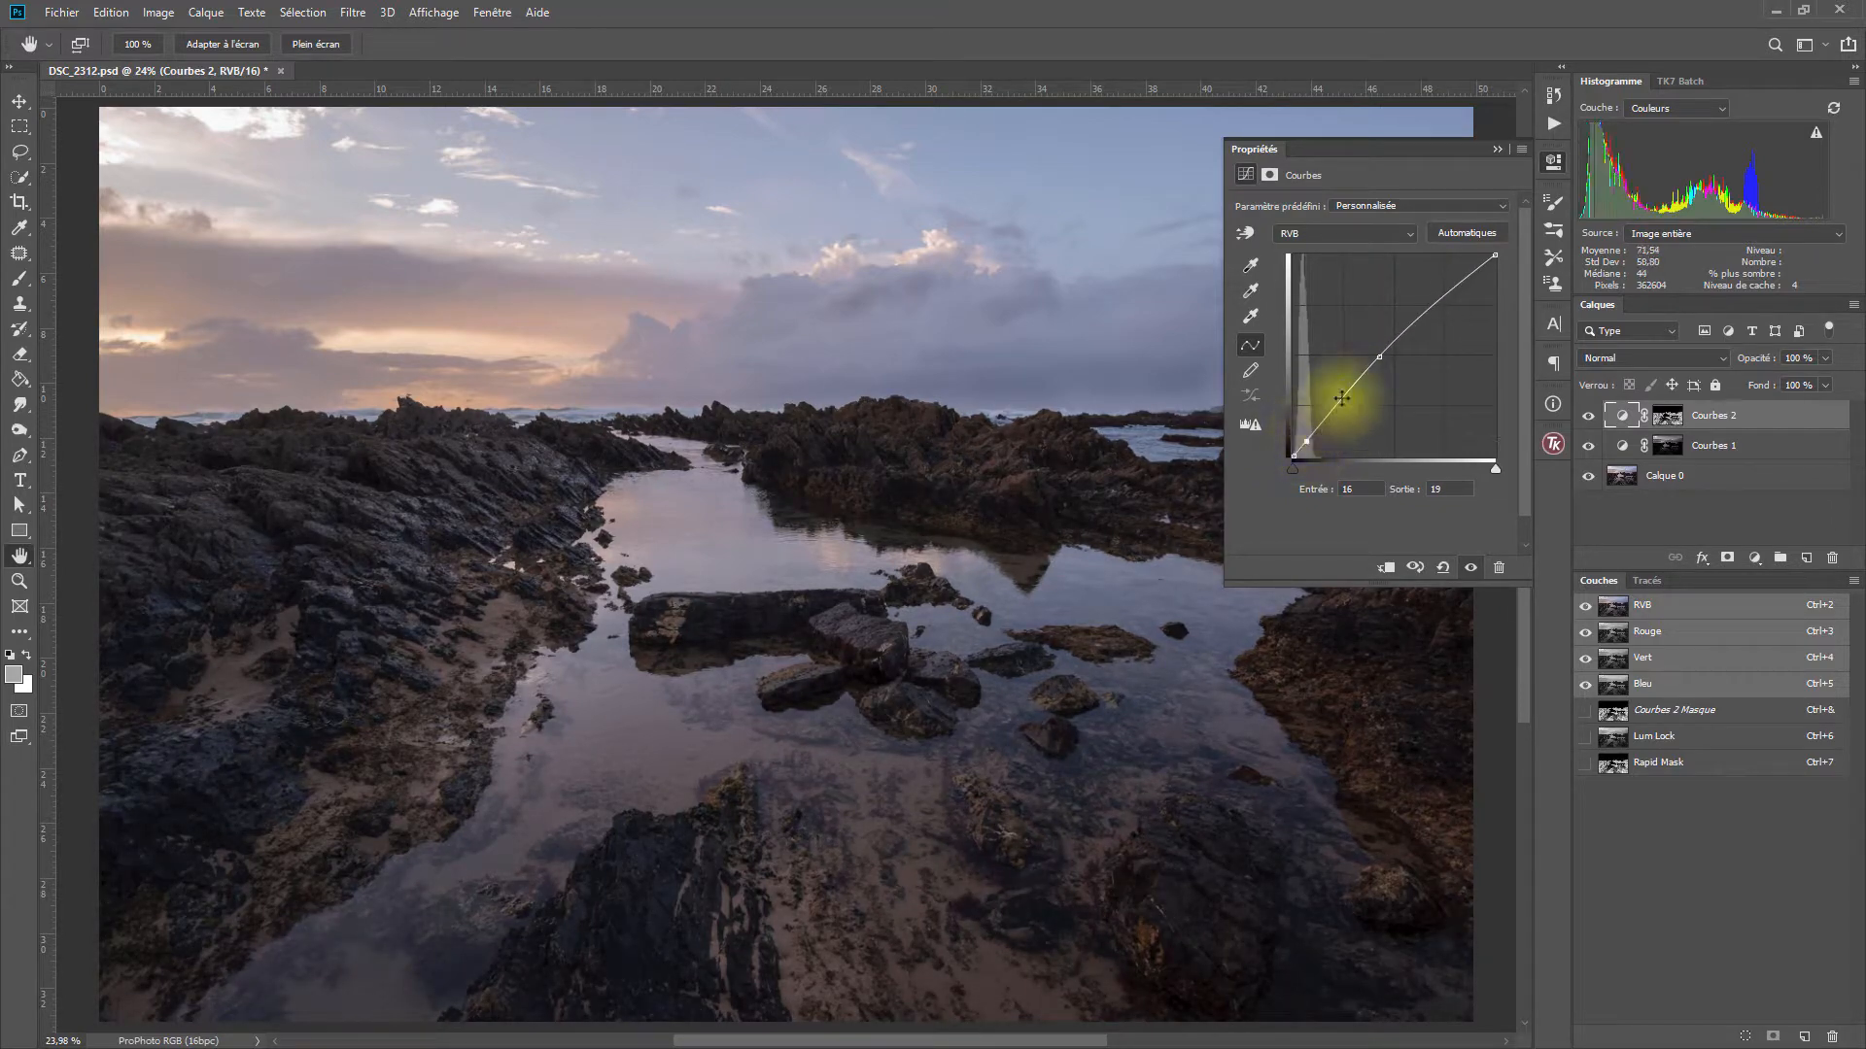
drag(1378, 358, 1371, 361)
click(1305, 443)
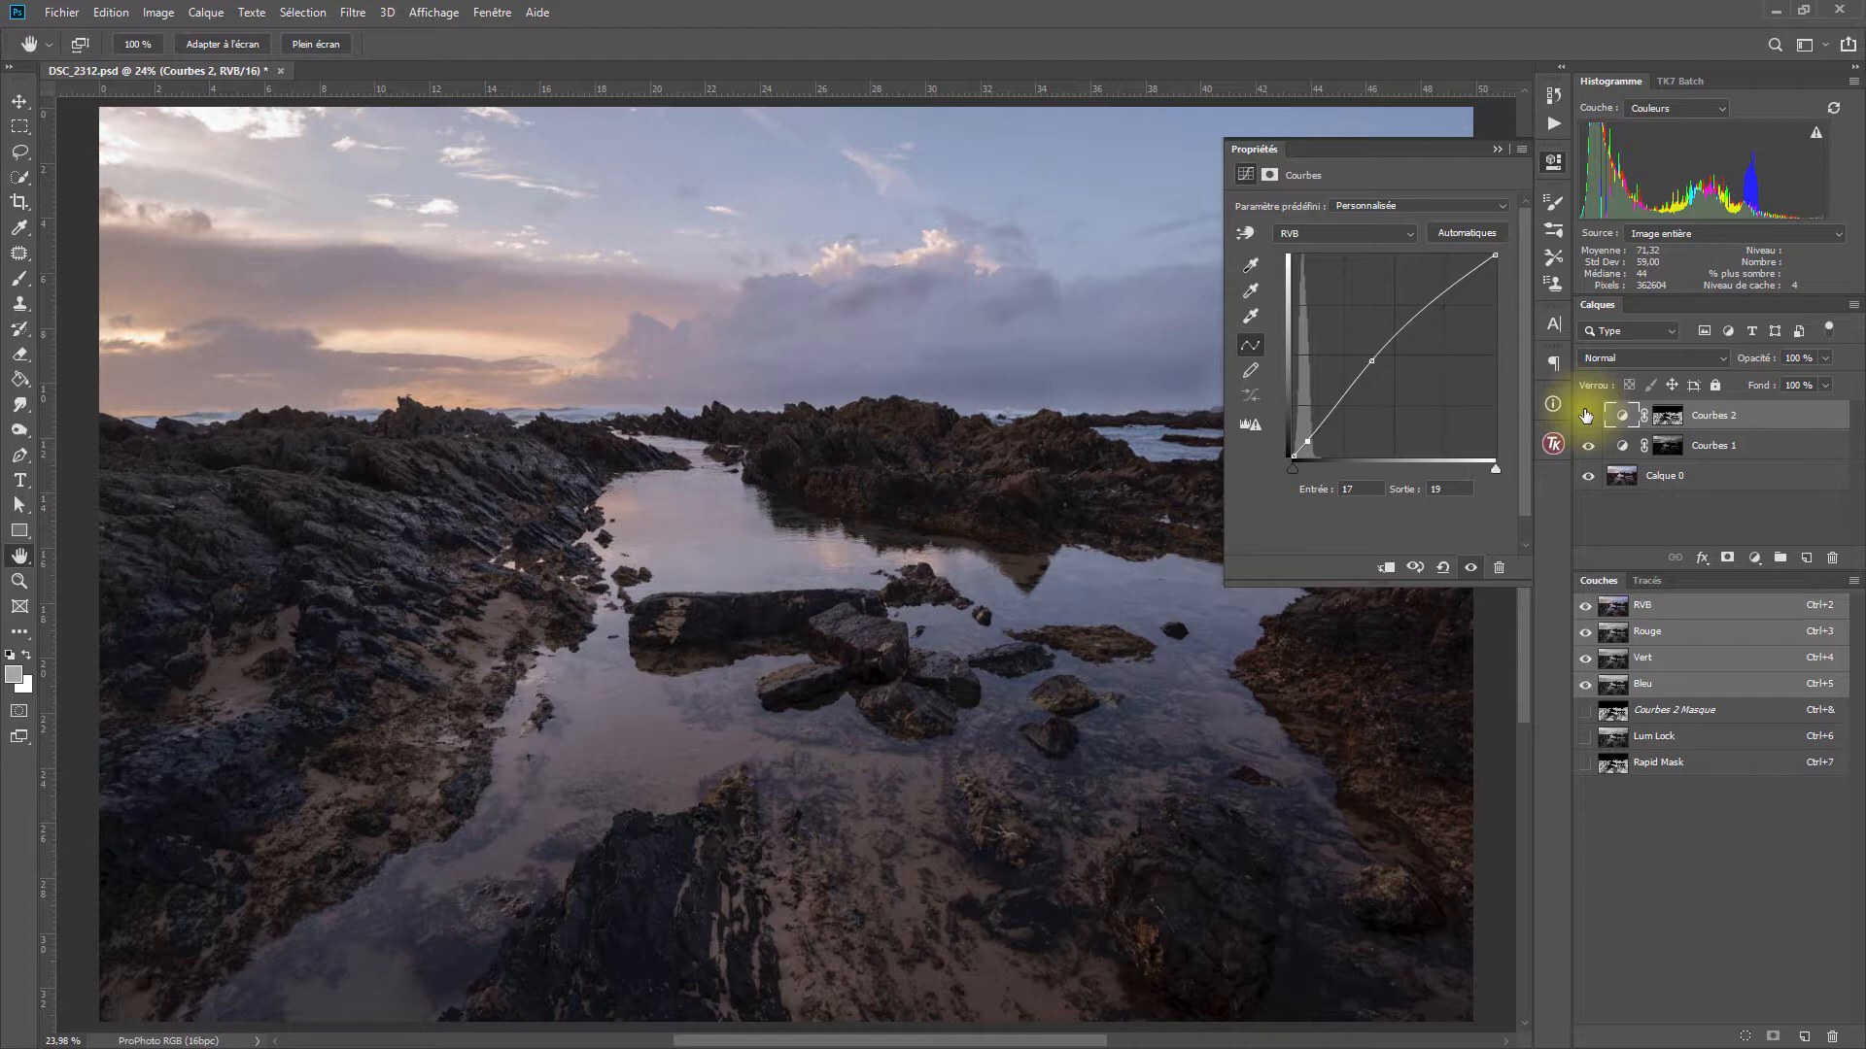
Generate a midtone mask Moyens 2 with TK Basic V6 and output it as a new Curves layer.
click(1552, 443)
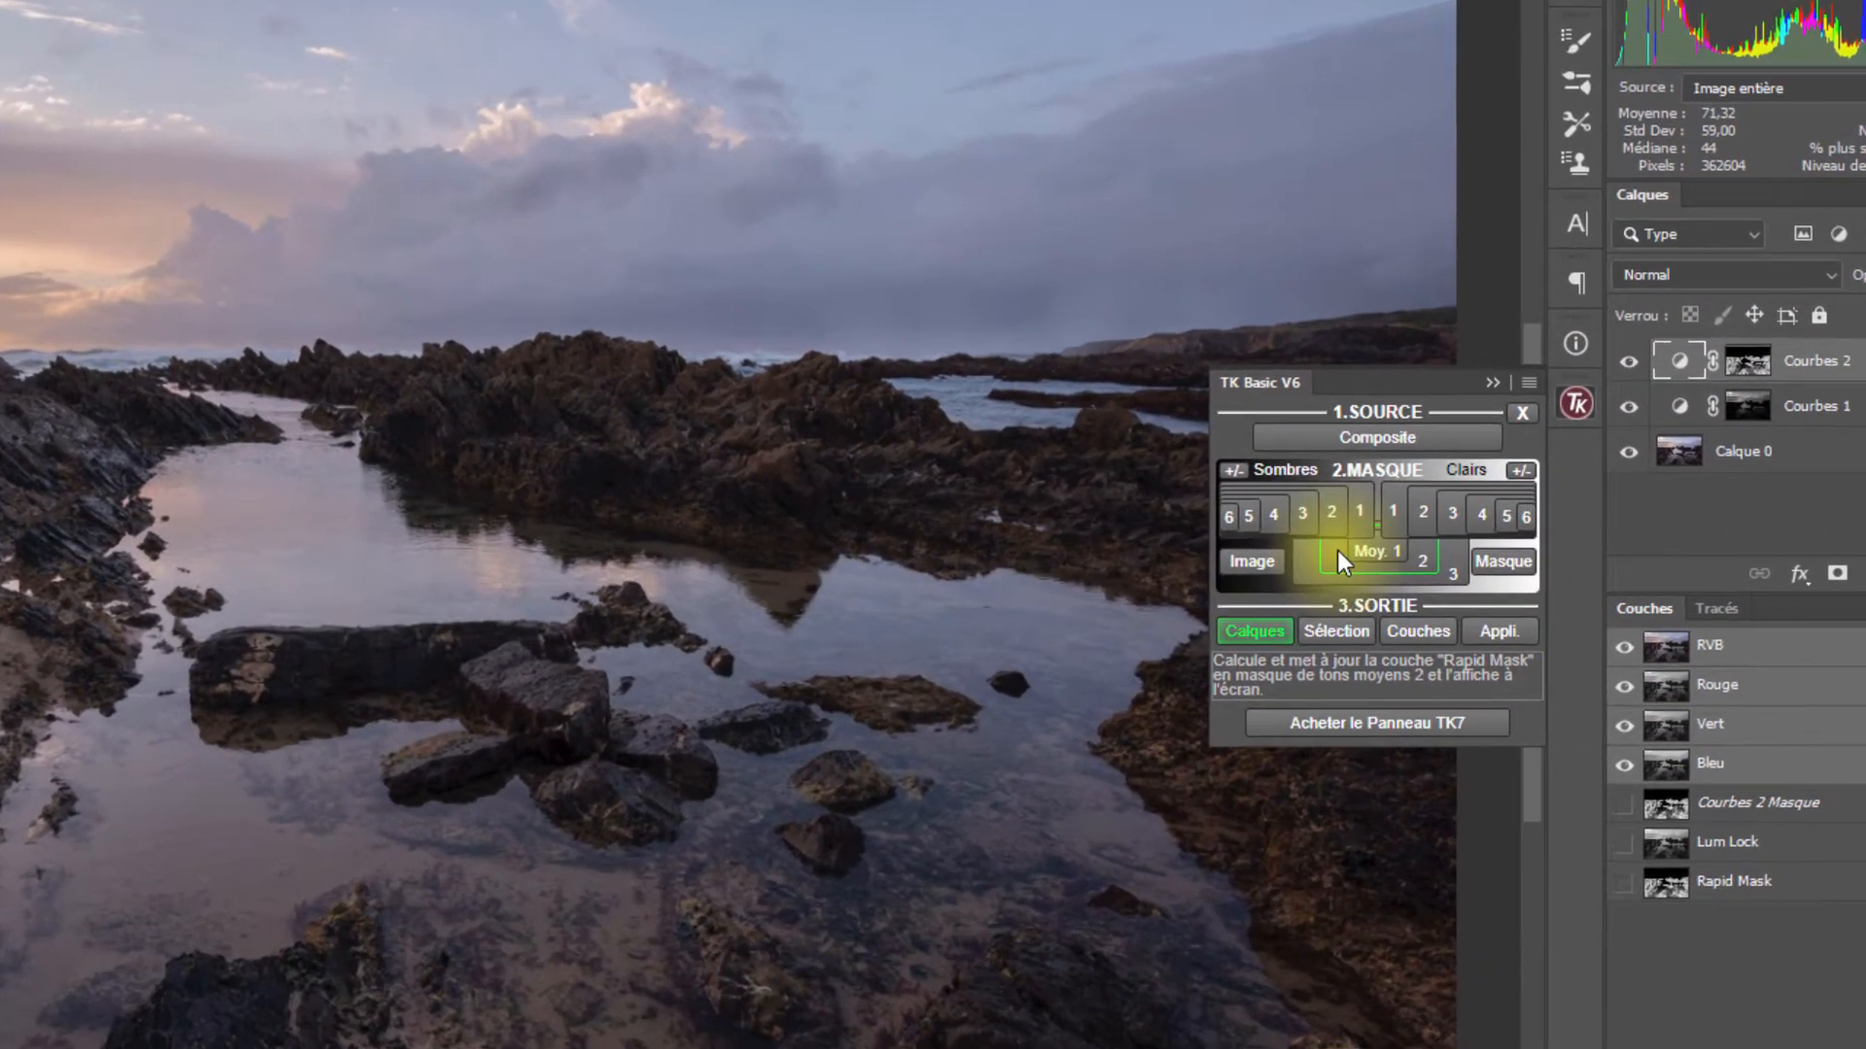
click(1337, 550)
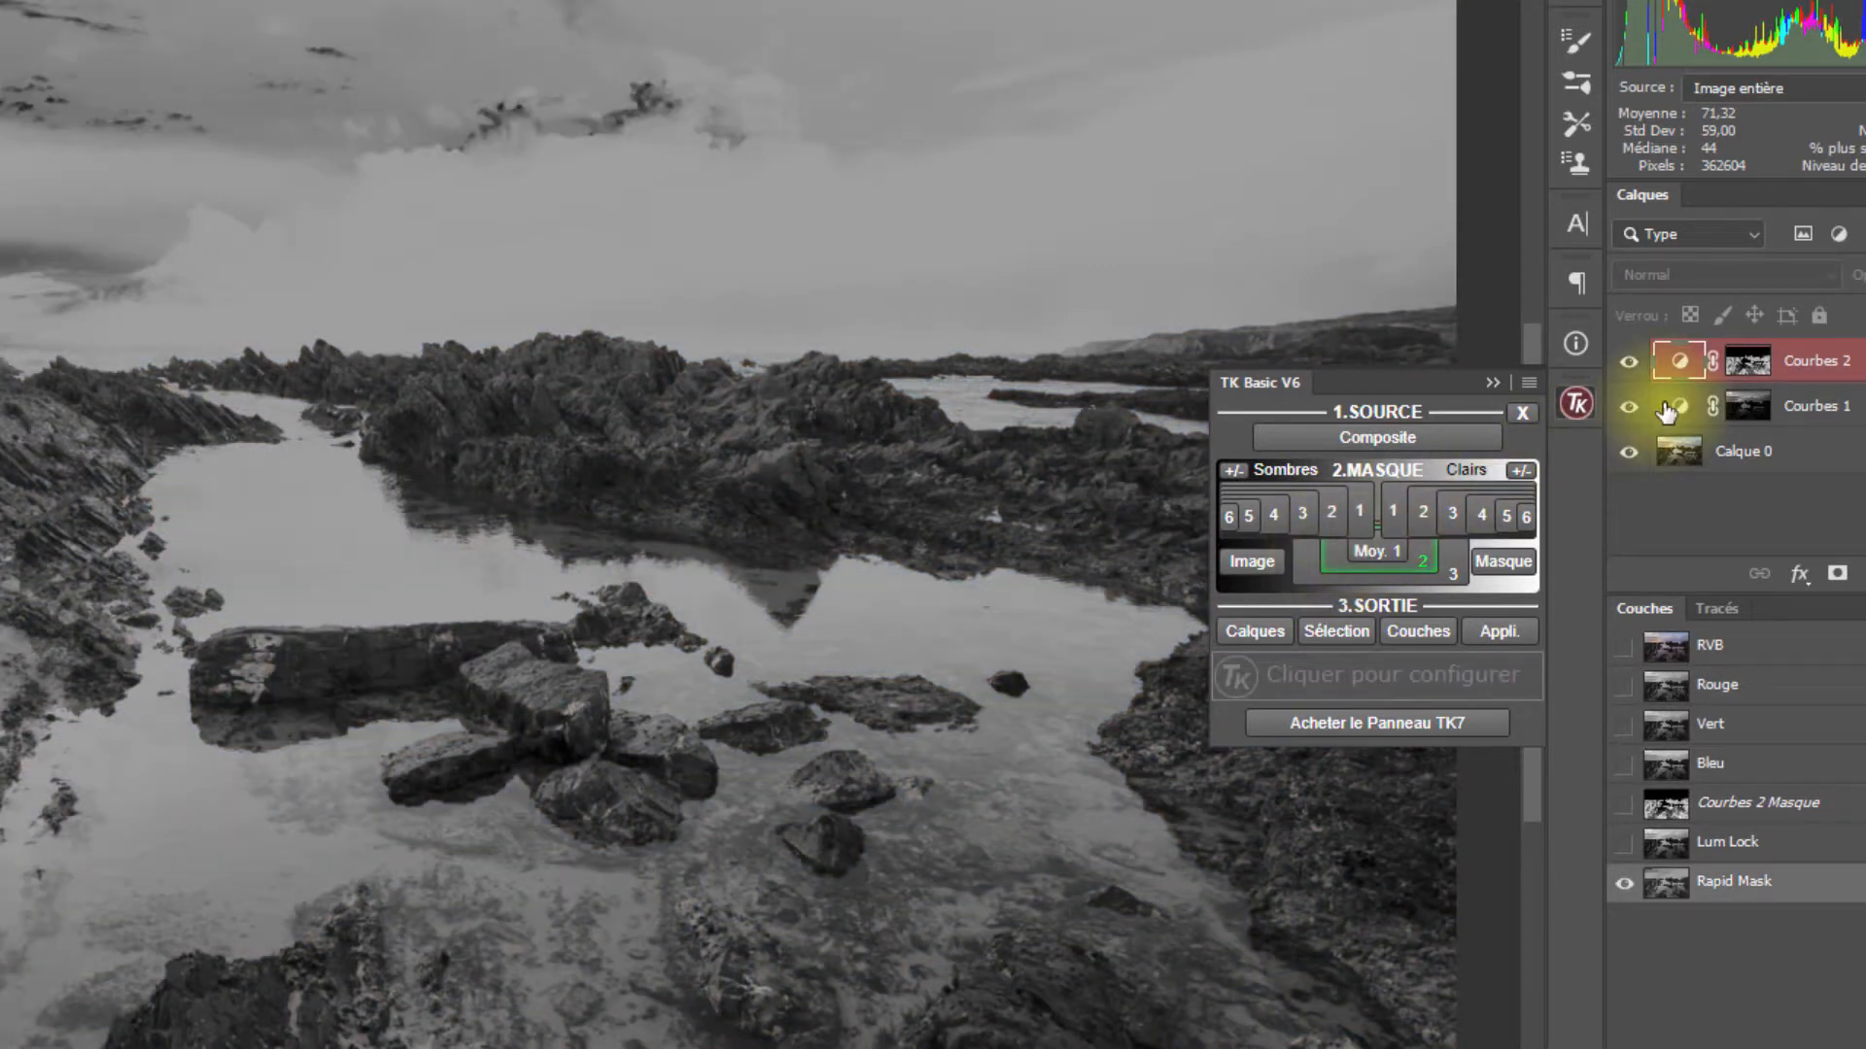
click(1257, 630)
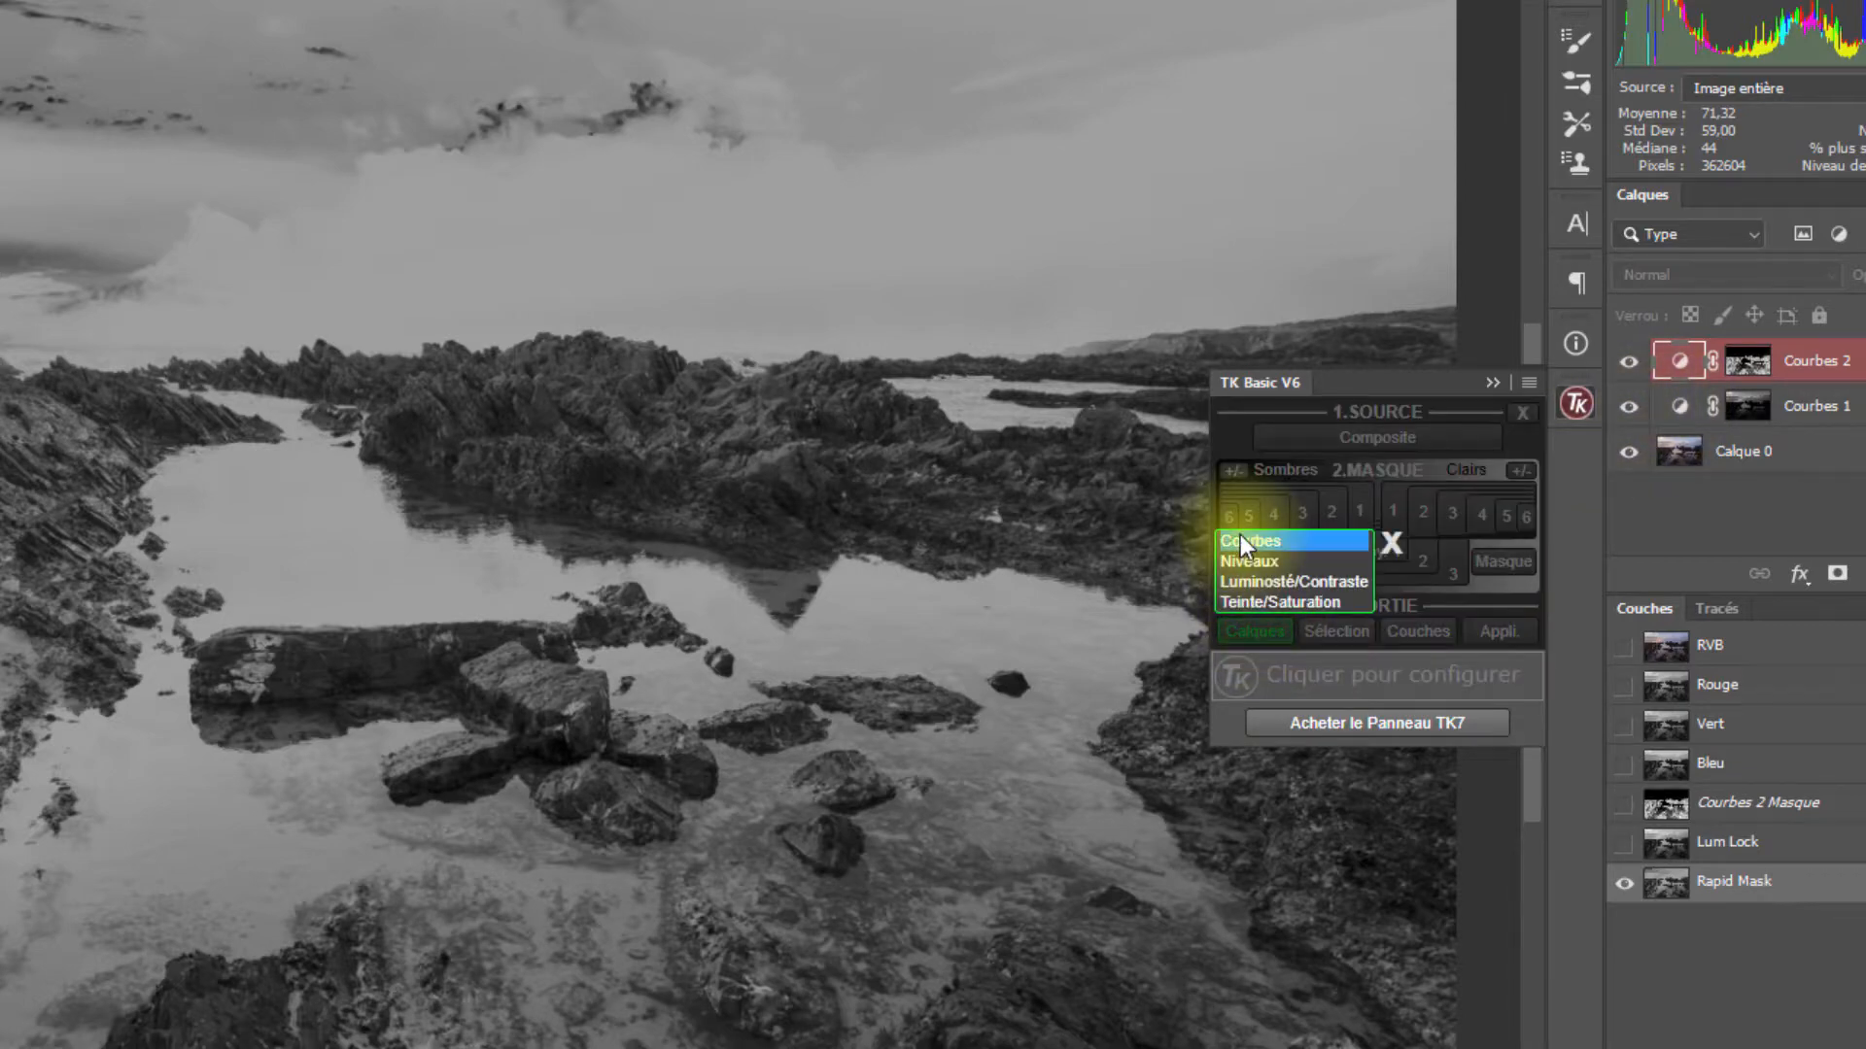
click(1241, 540)
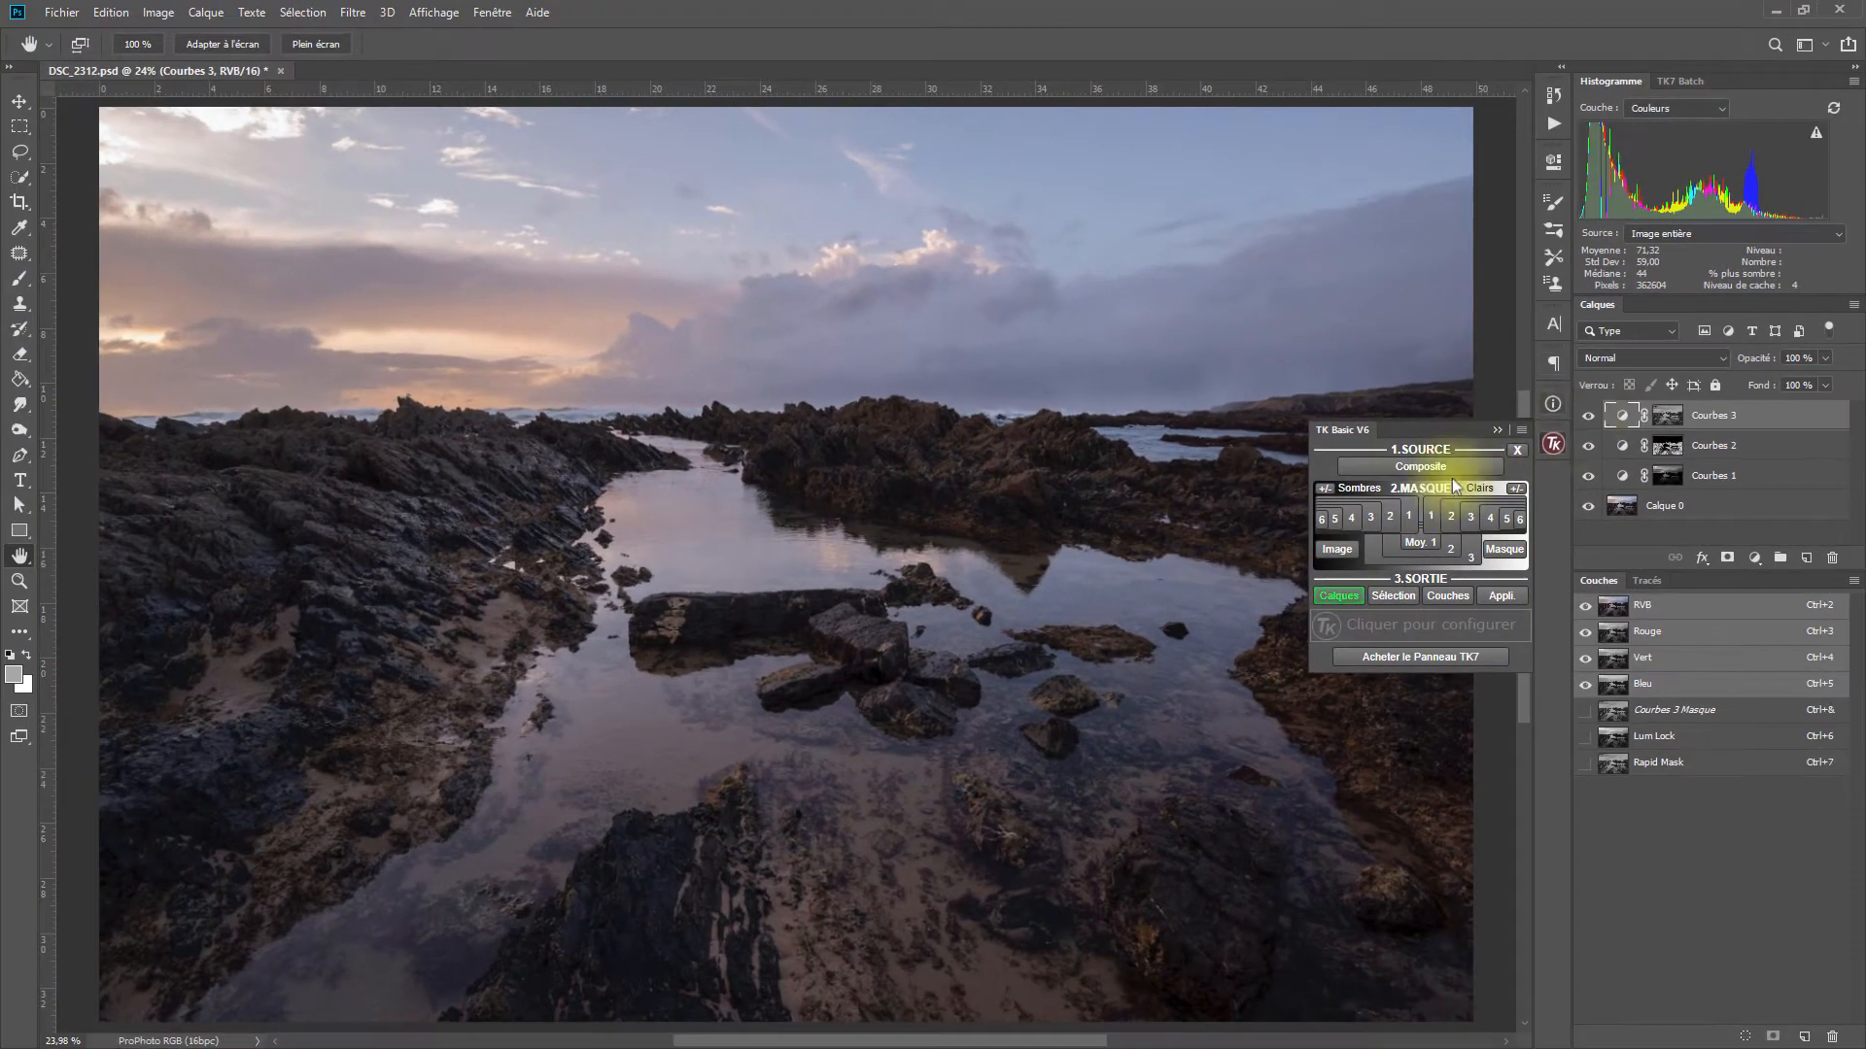
Add contrast to the Courbes 3 curve with points at input 66, output 47 and input 141, output 136, and close its properties.
double_click(1620, 415)
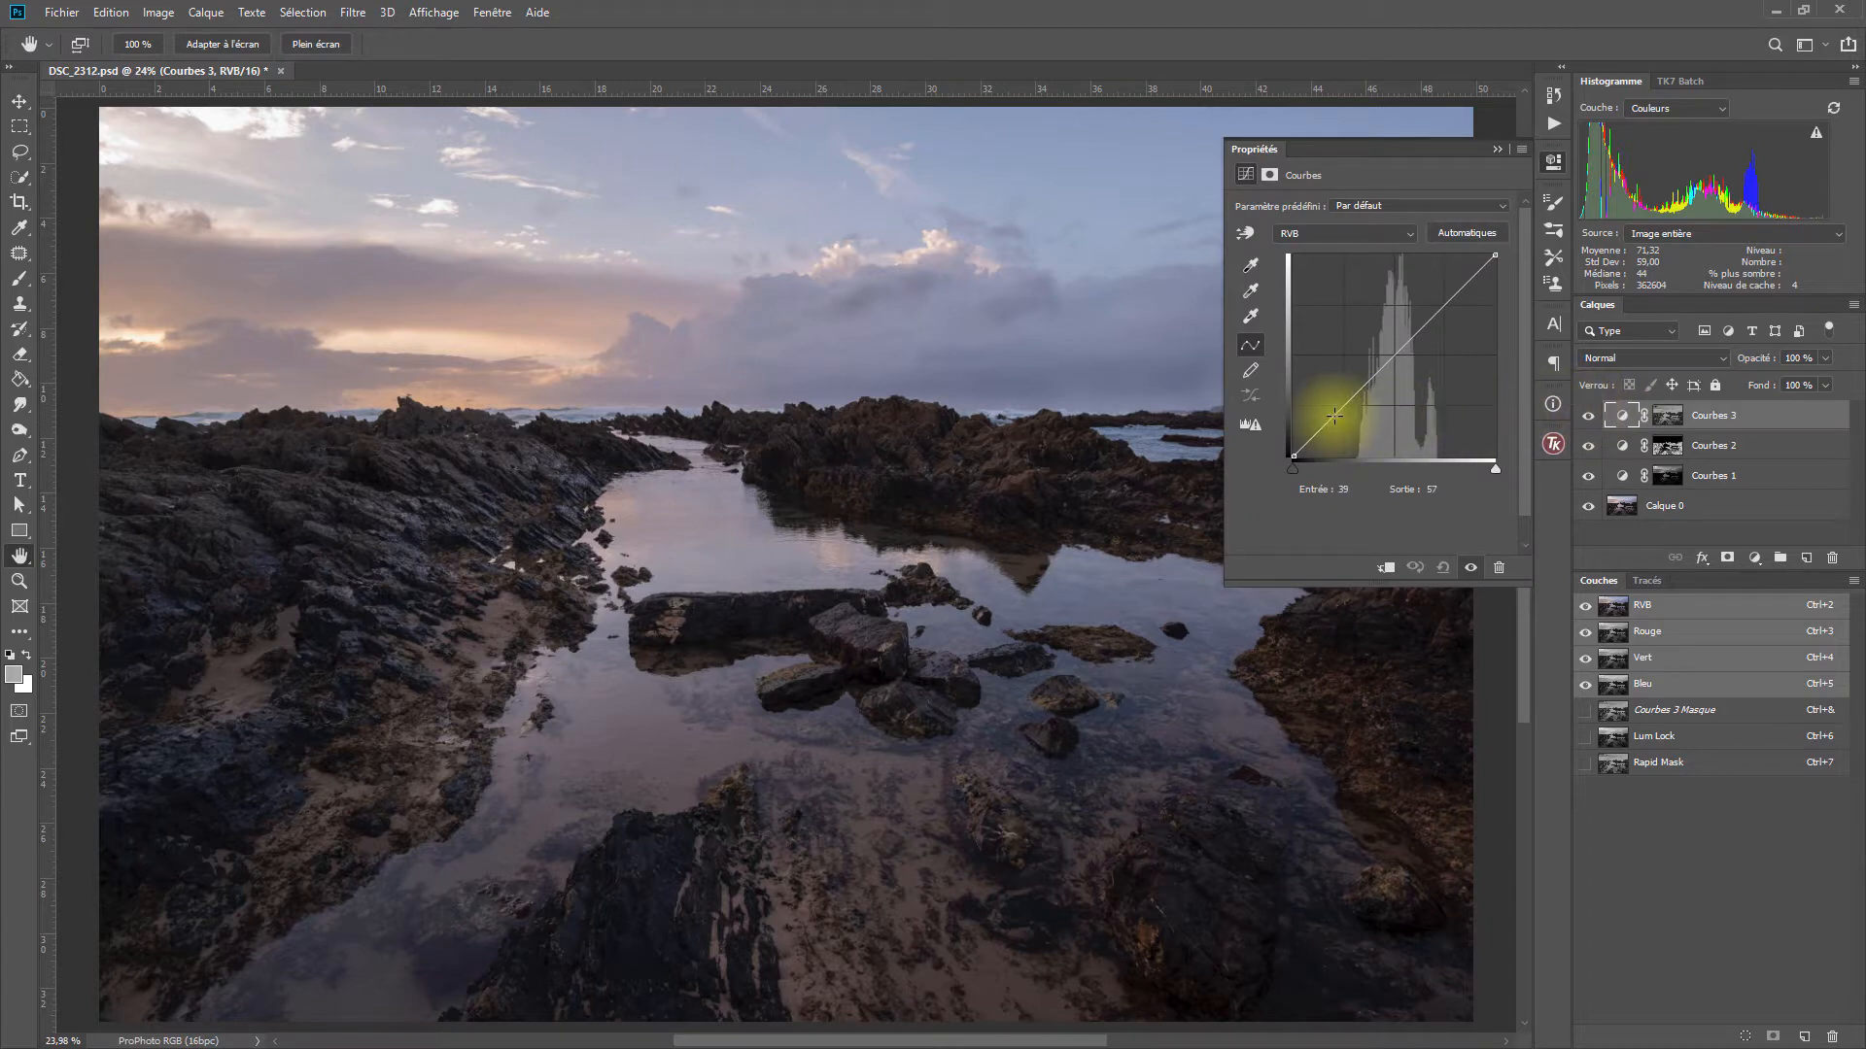
drag(1334, 416, 1345, 420)
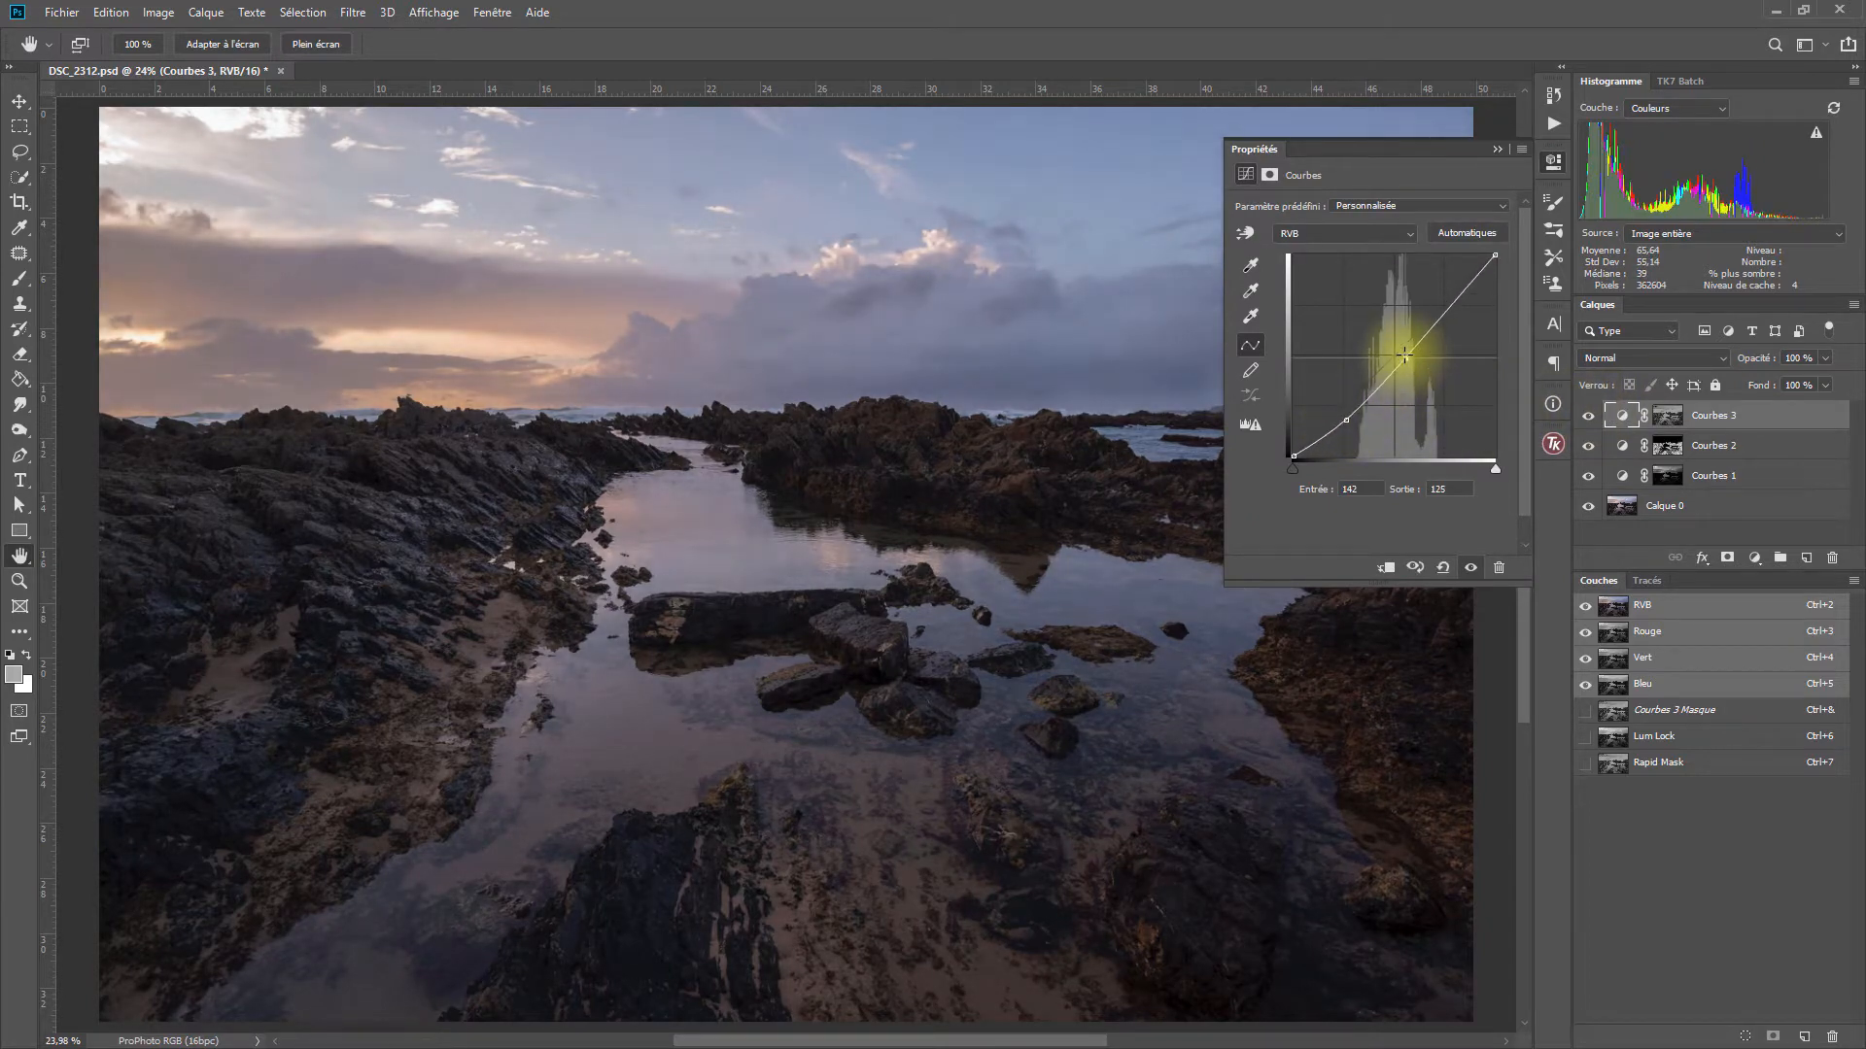
drag(1404, 355, 1404, 347)
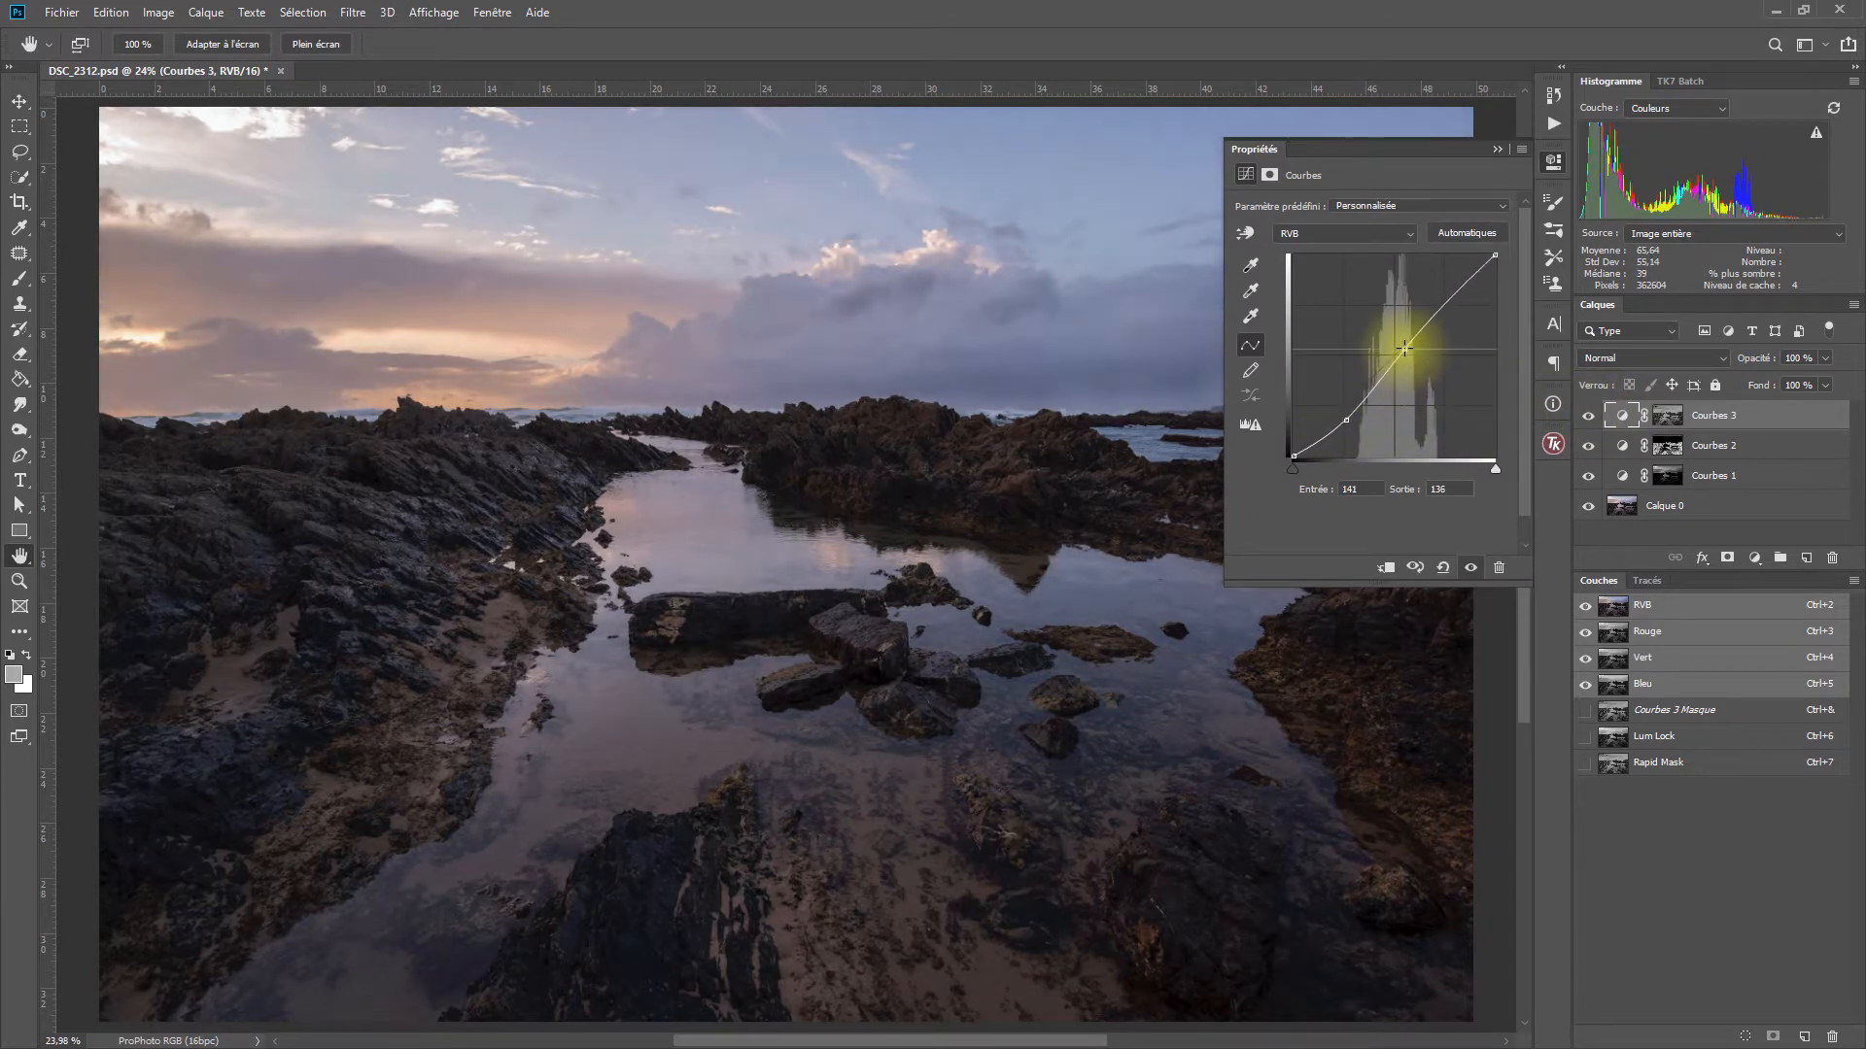
click(1345, 419)
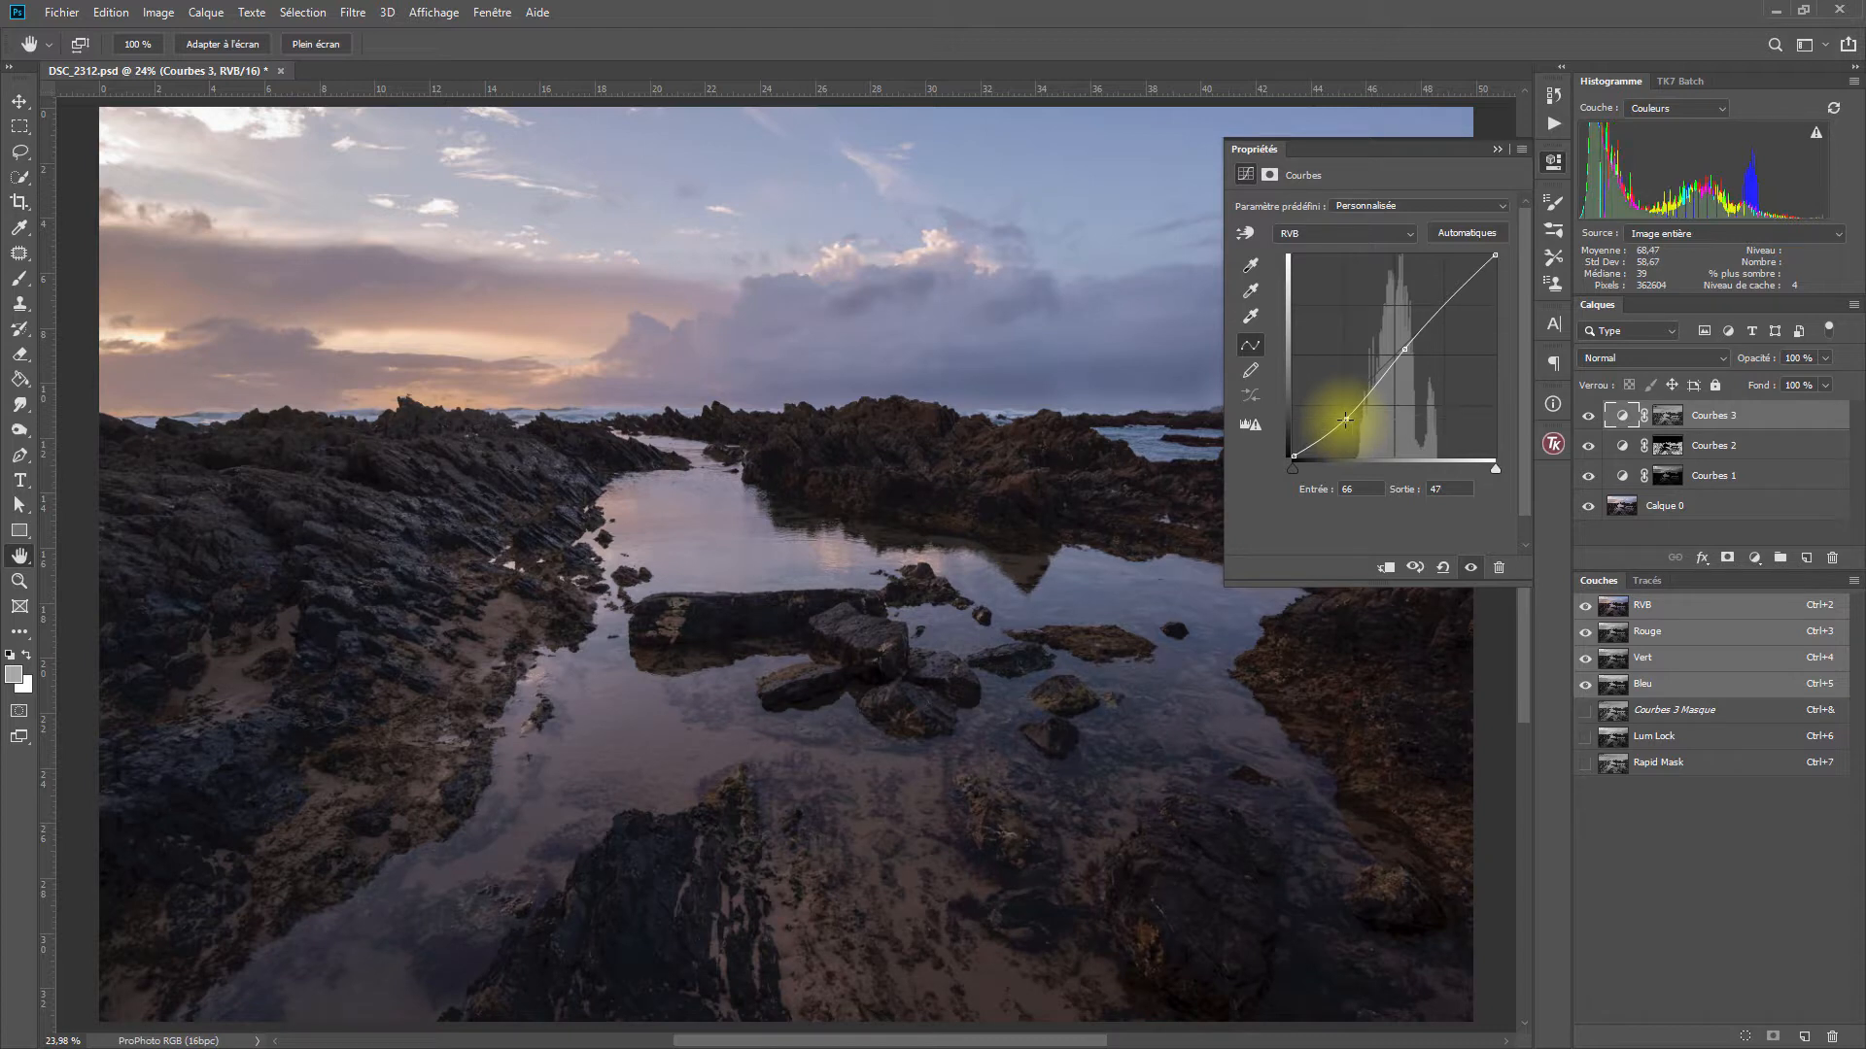
click(1493, 149)
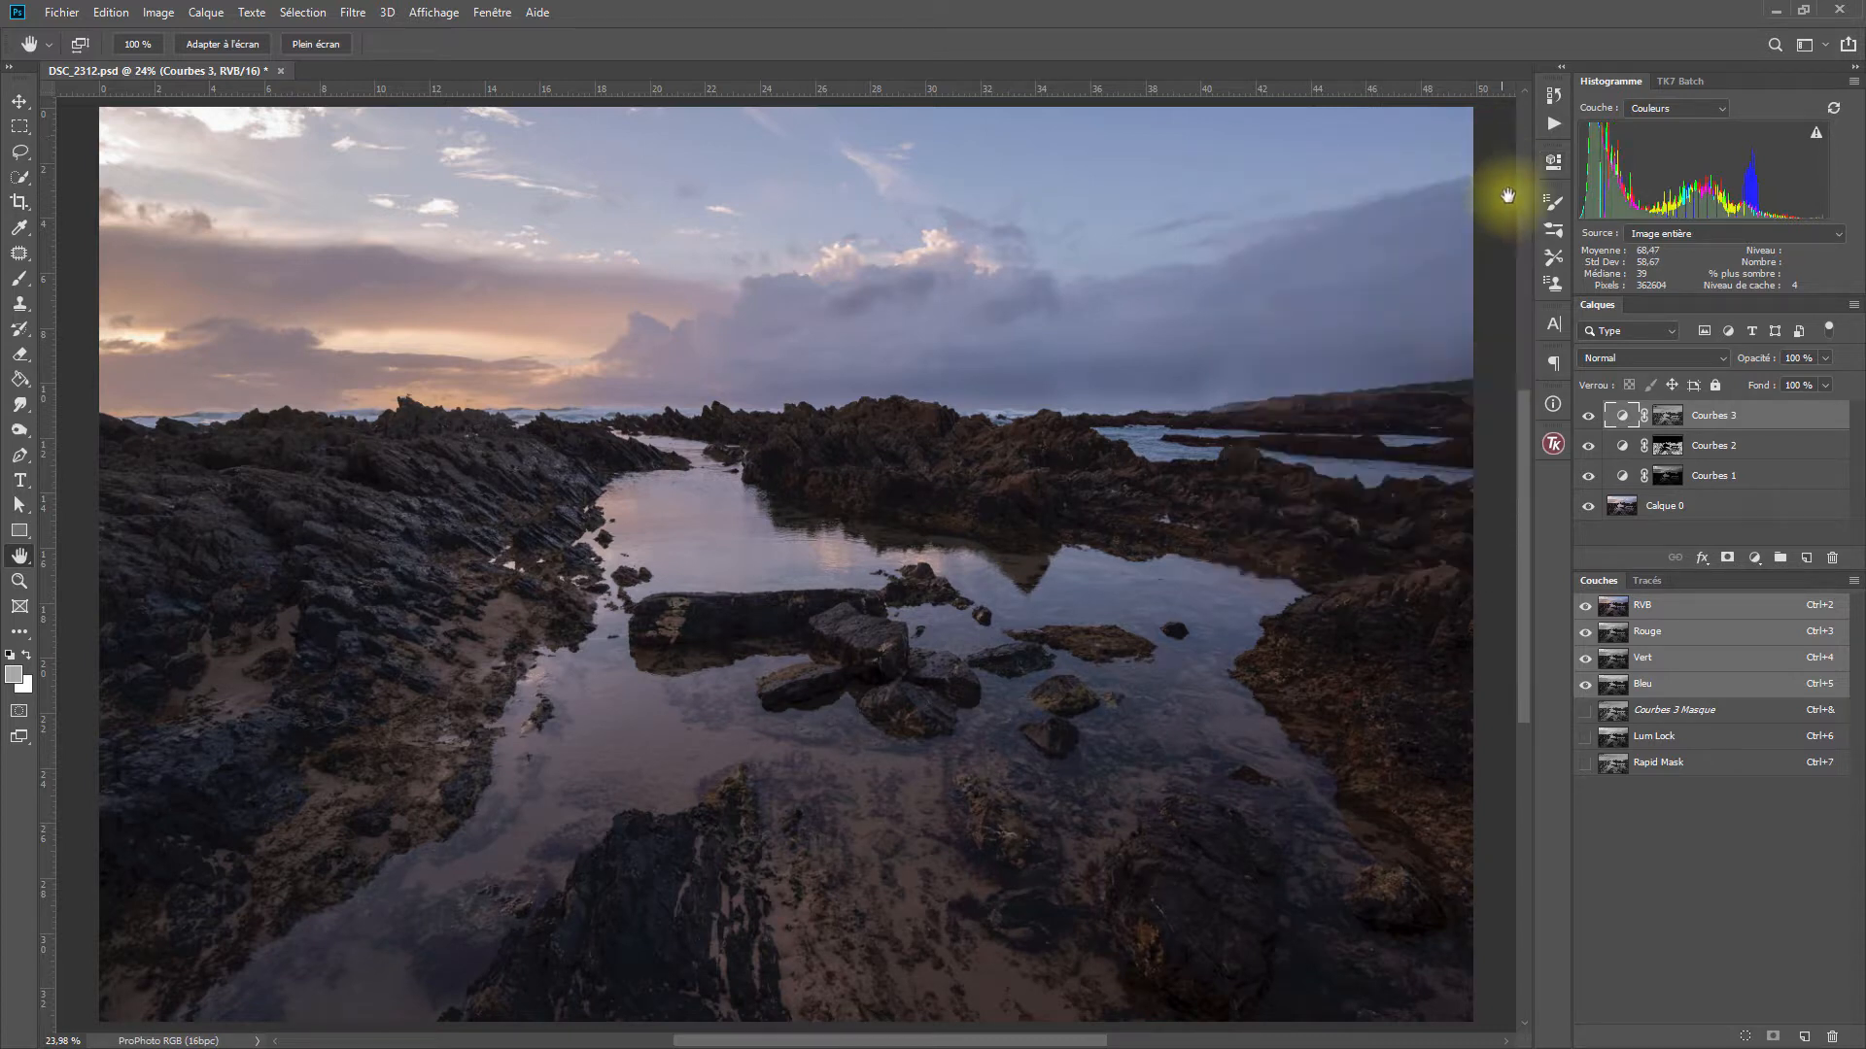
Compare before and after by toggling Courbes 3, and by showing Calque 0 alone before restoring all layers.
click(1588, 418)
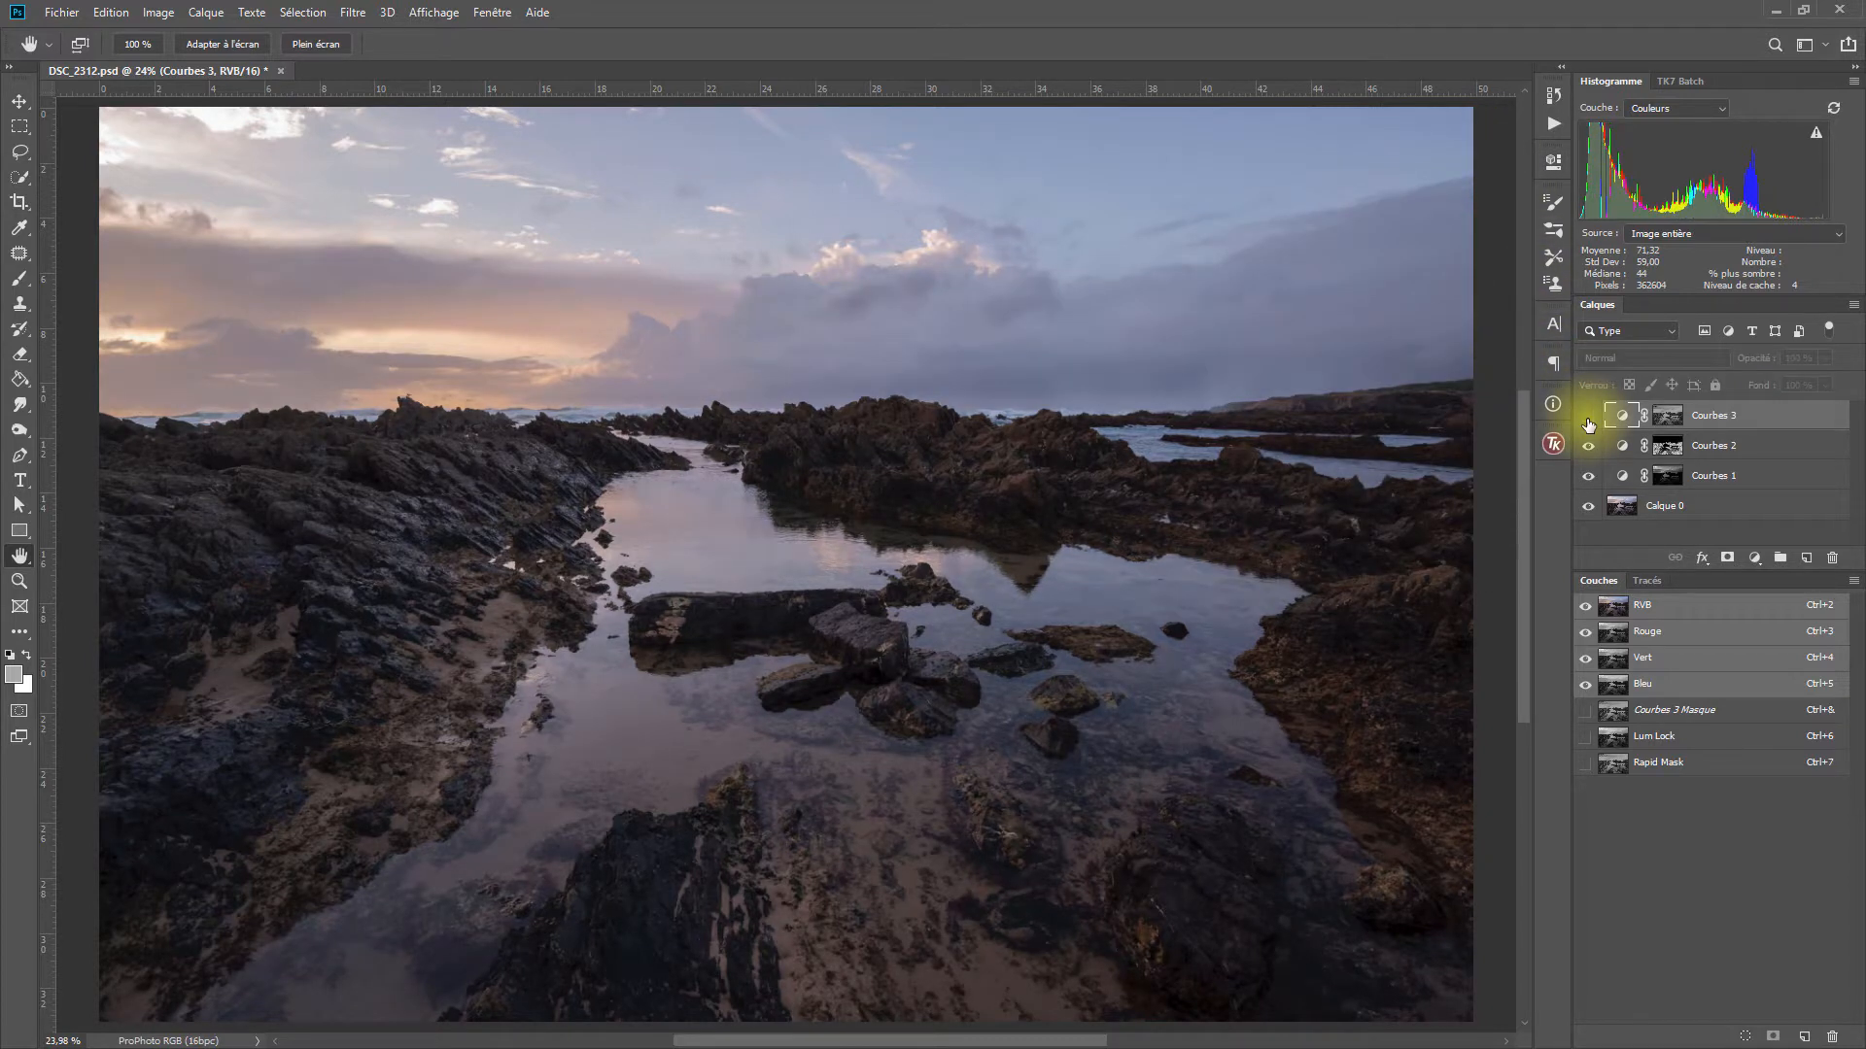
click(1588, 418)
alt+click(1589, 506)
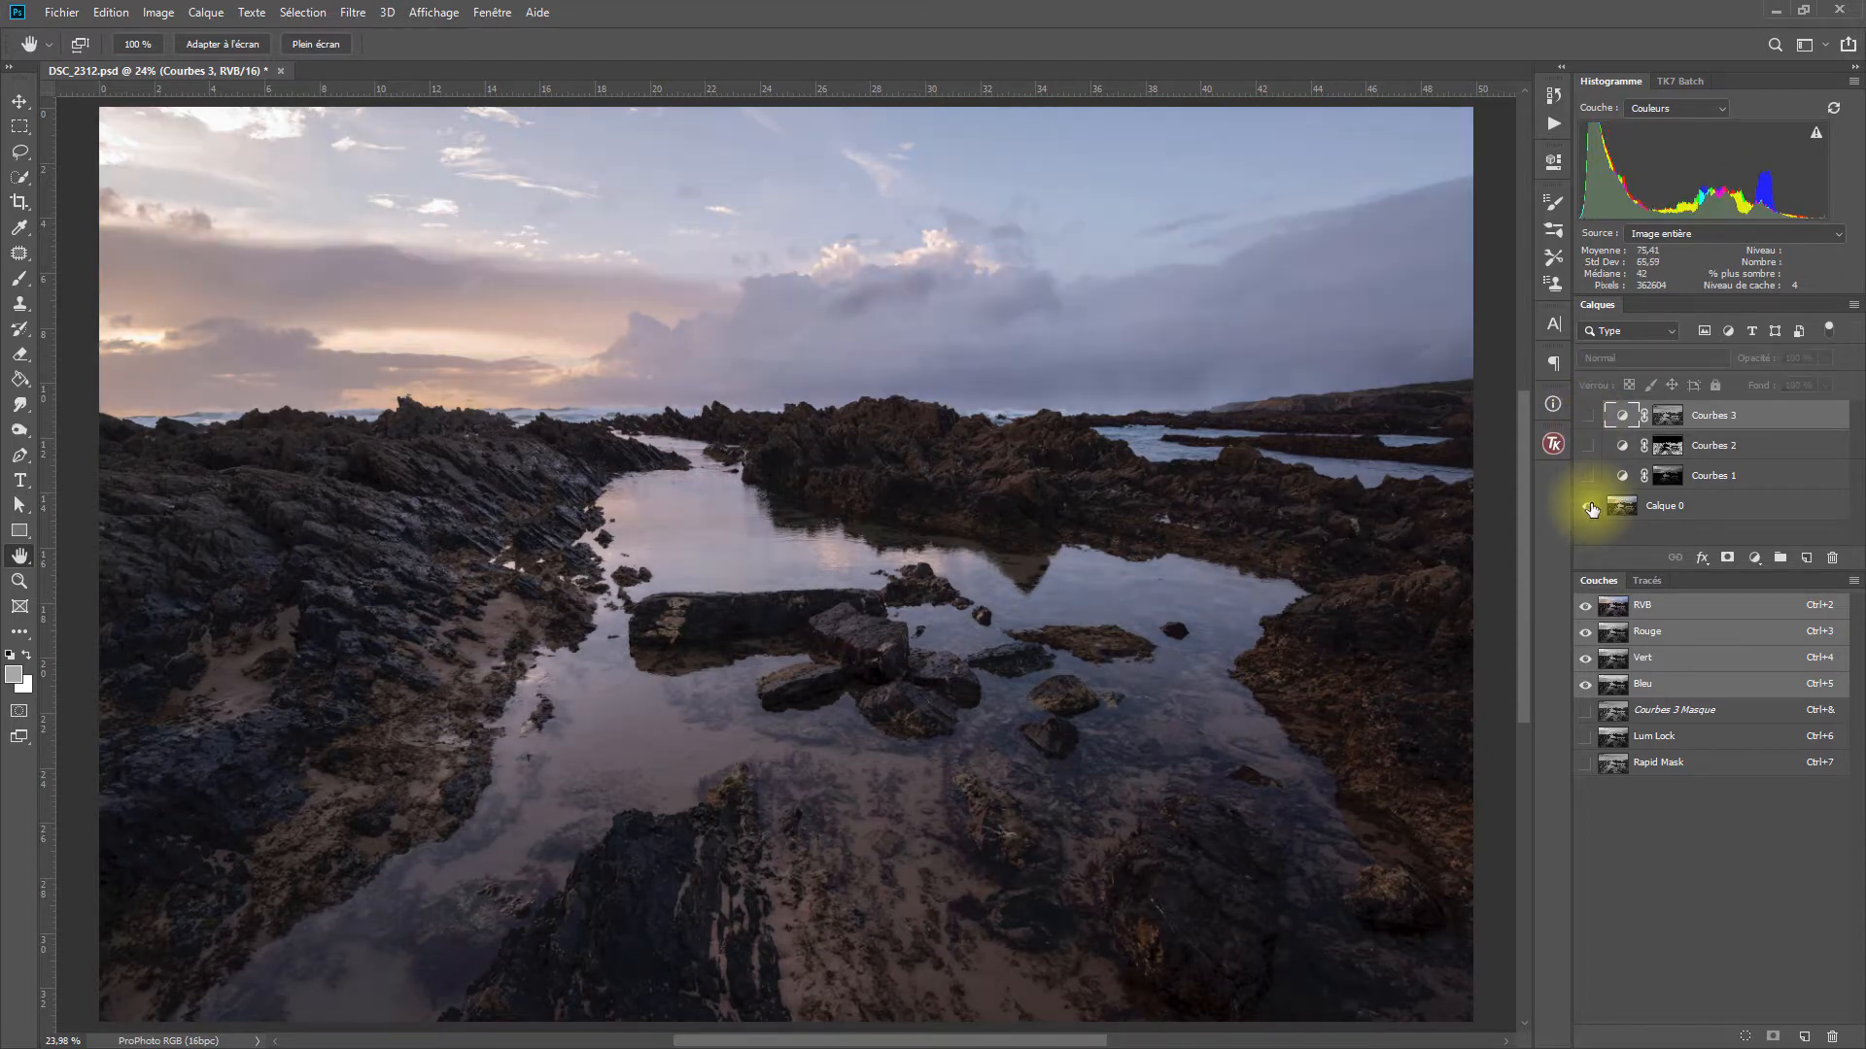
alt+click(1589, 506)
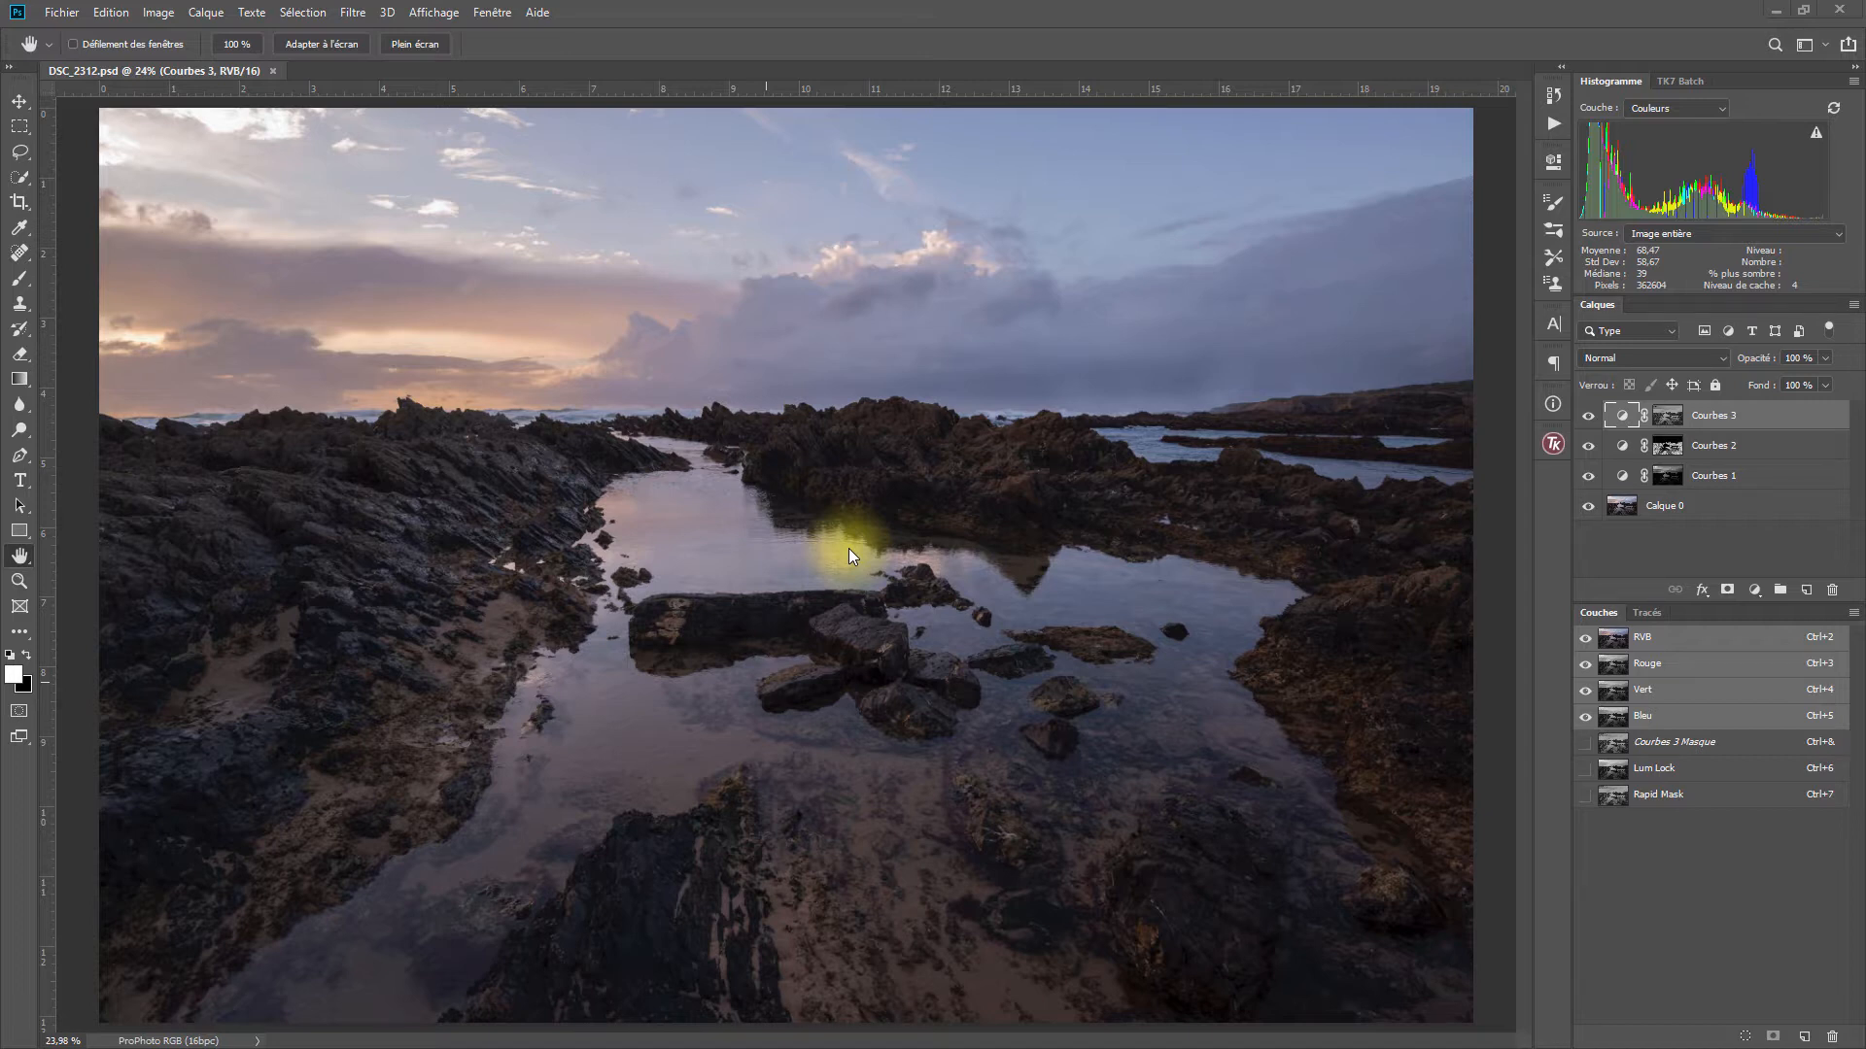
Bring up TK Basic V6 briefly, switch to the TK7 workspace, and show the Couleur source choices in TK7 RapidMask.
click(1555, 444)
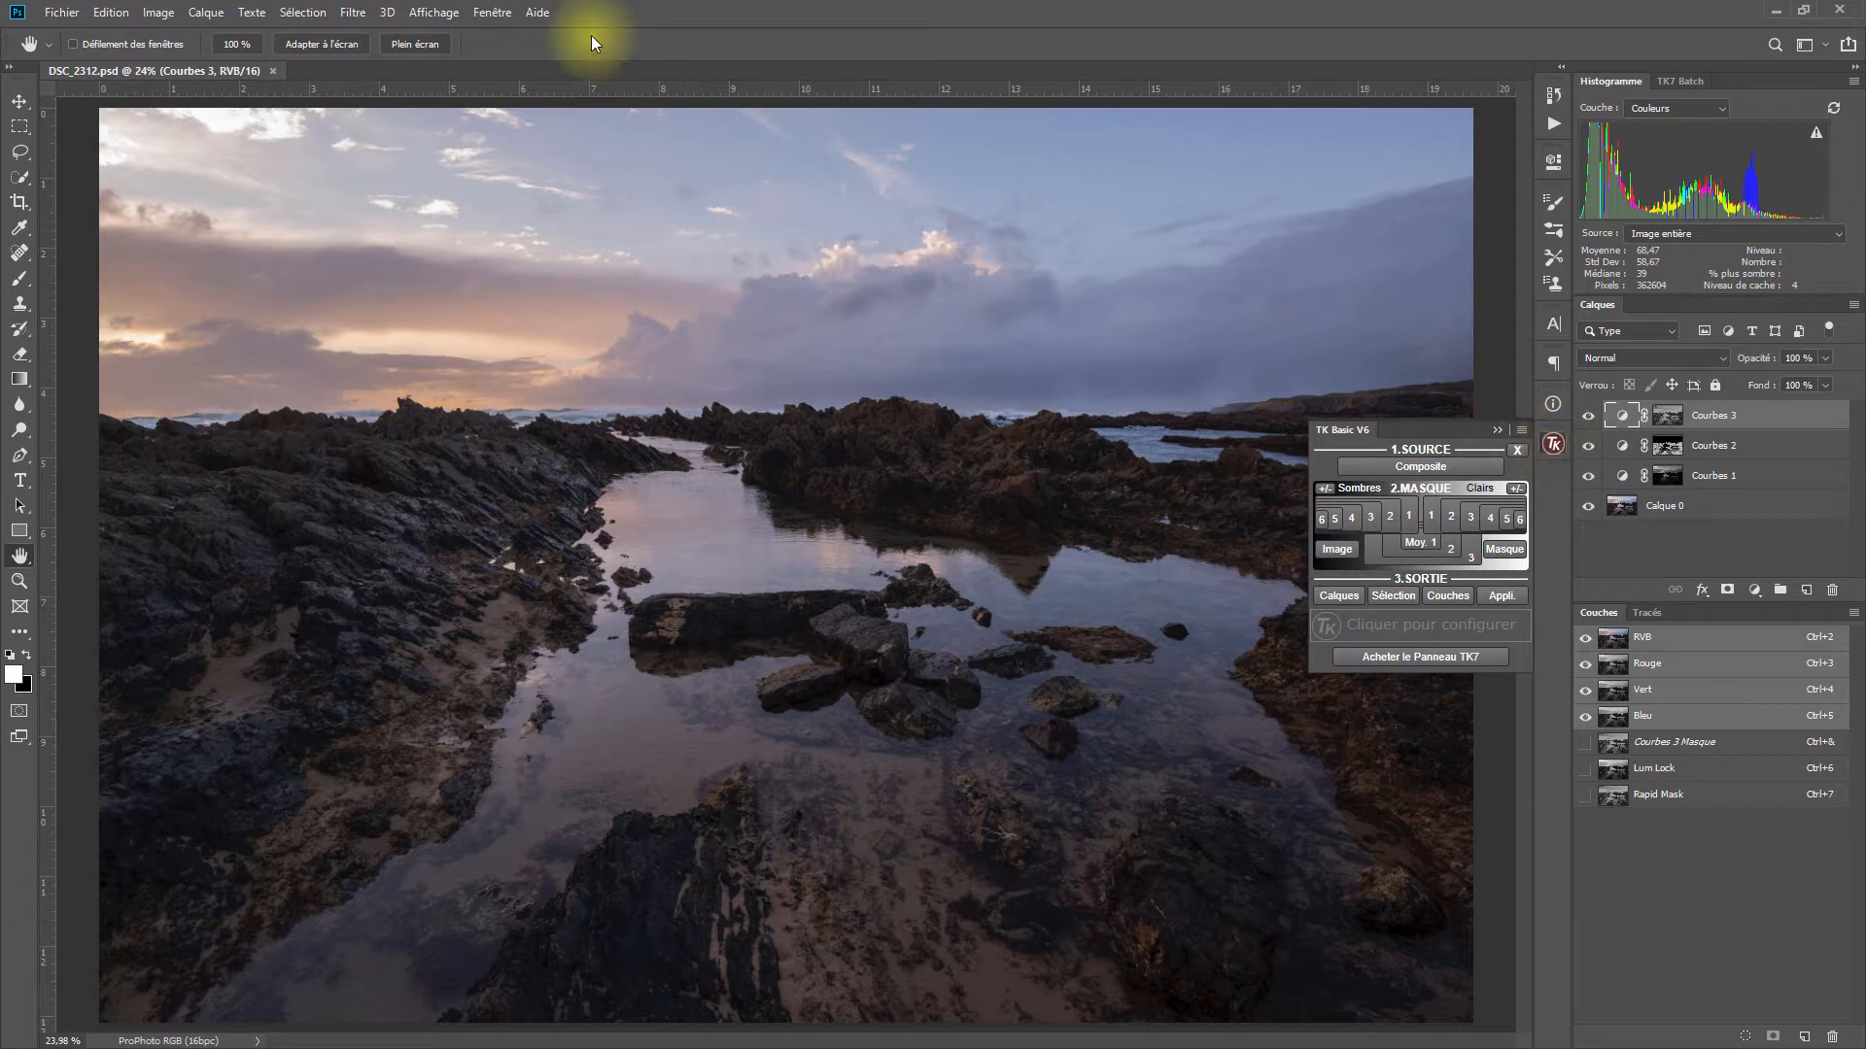
click(490, 12)
mouse_move(530, 54)
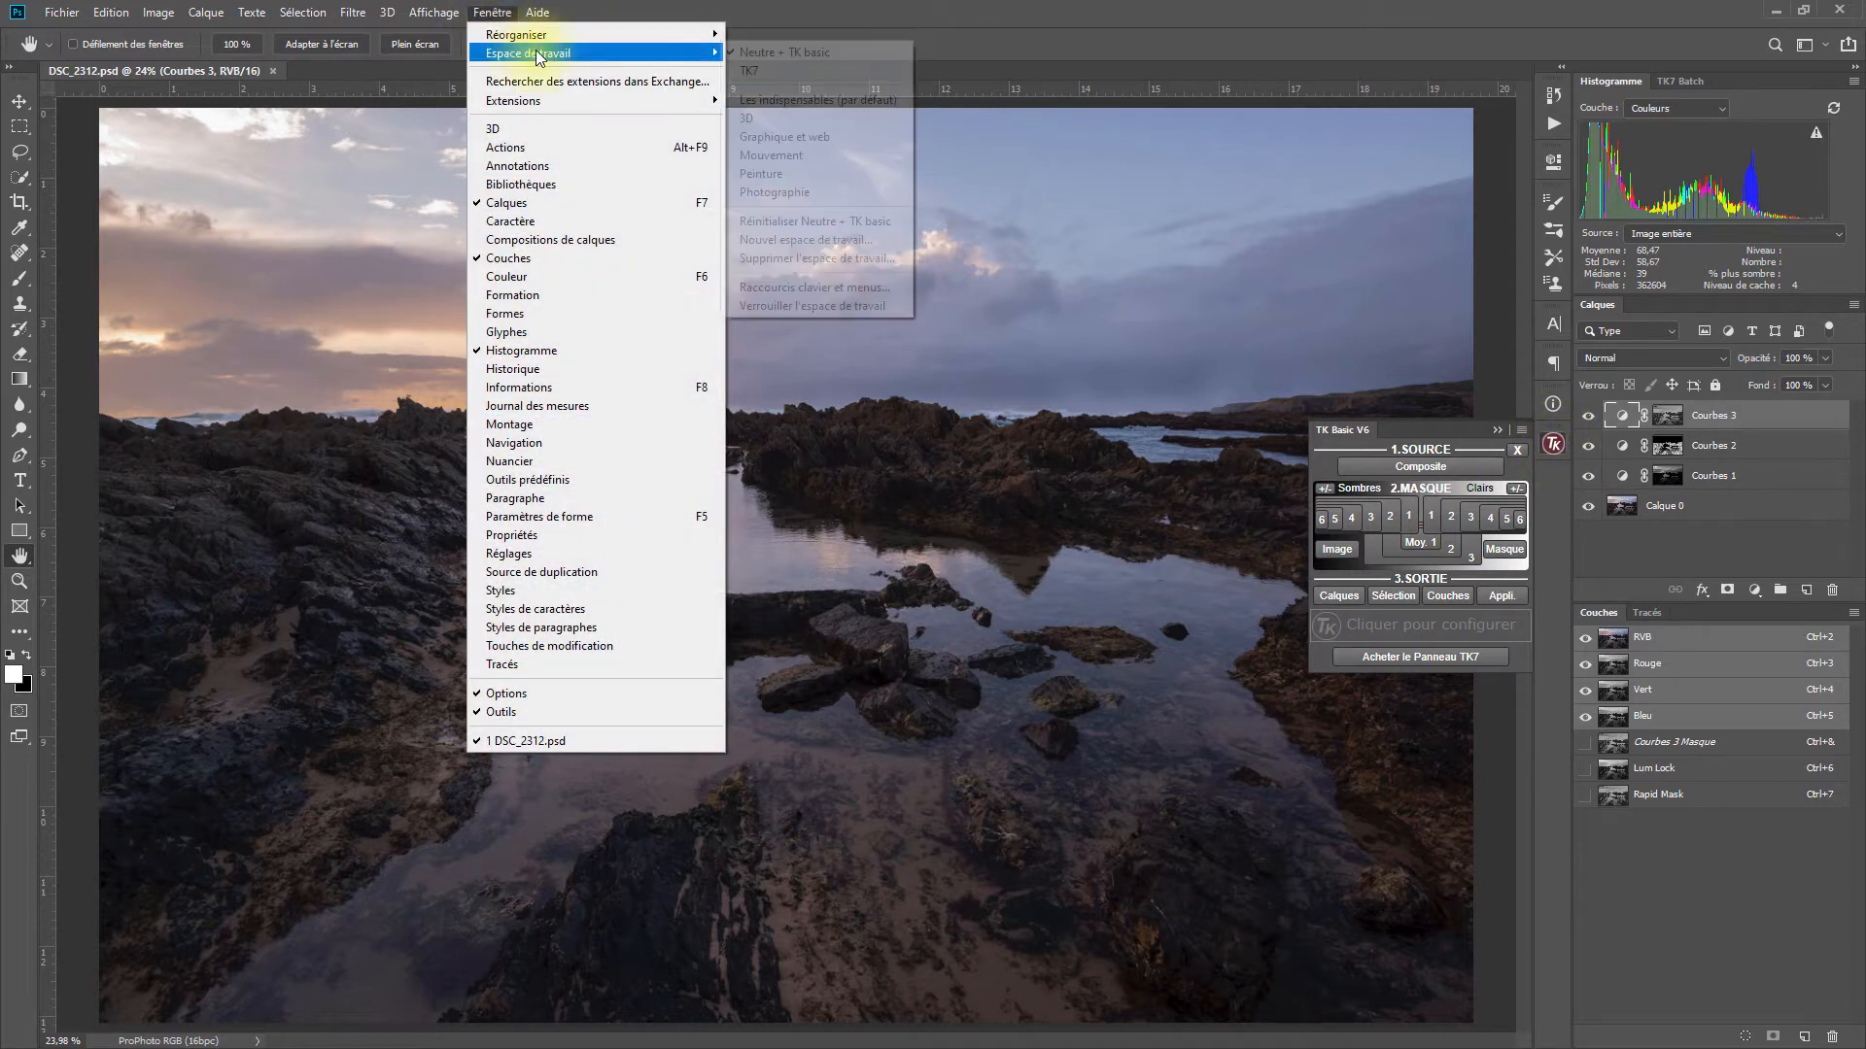
click(768, 67)
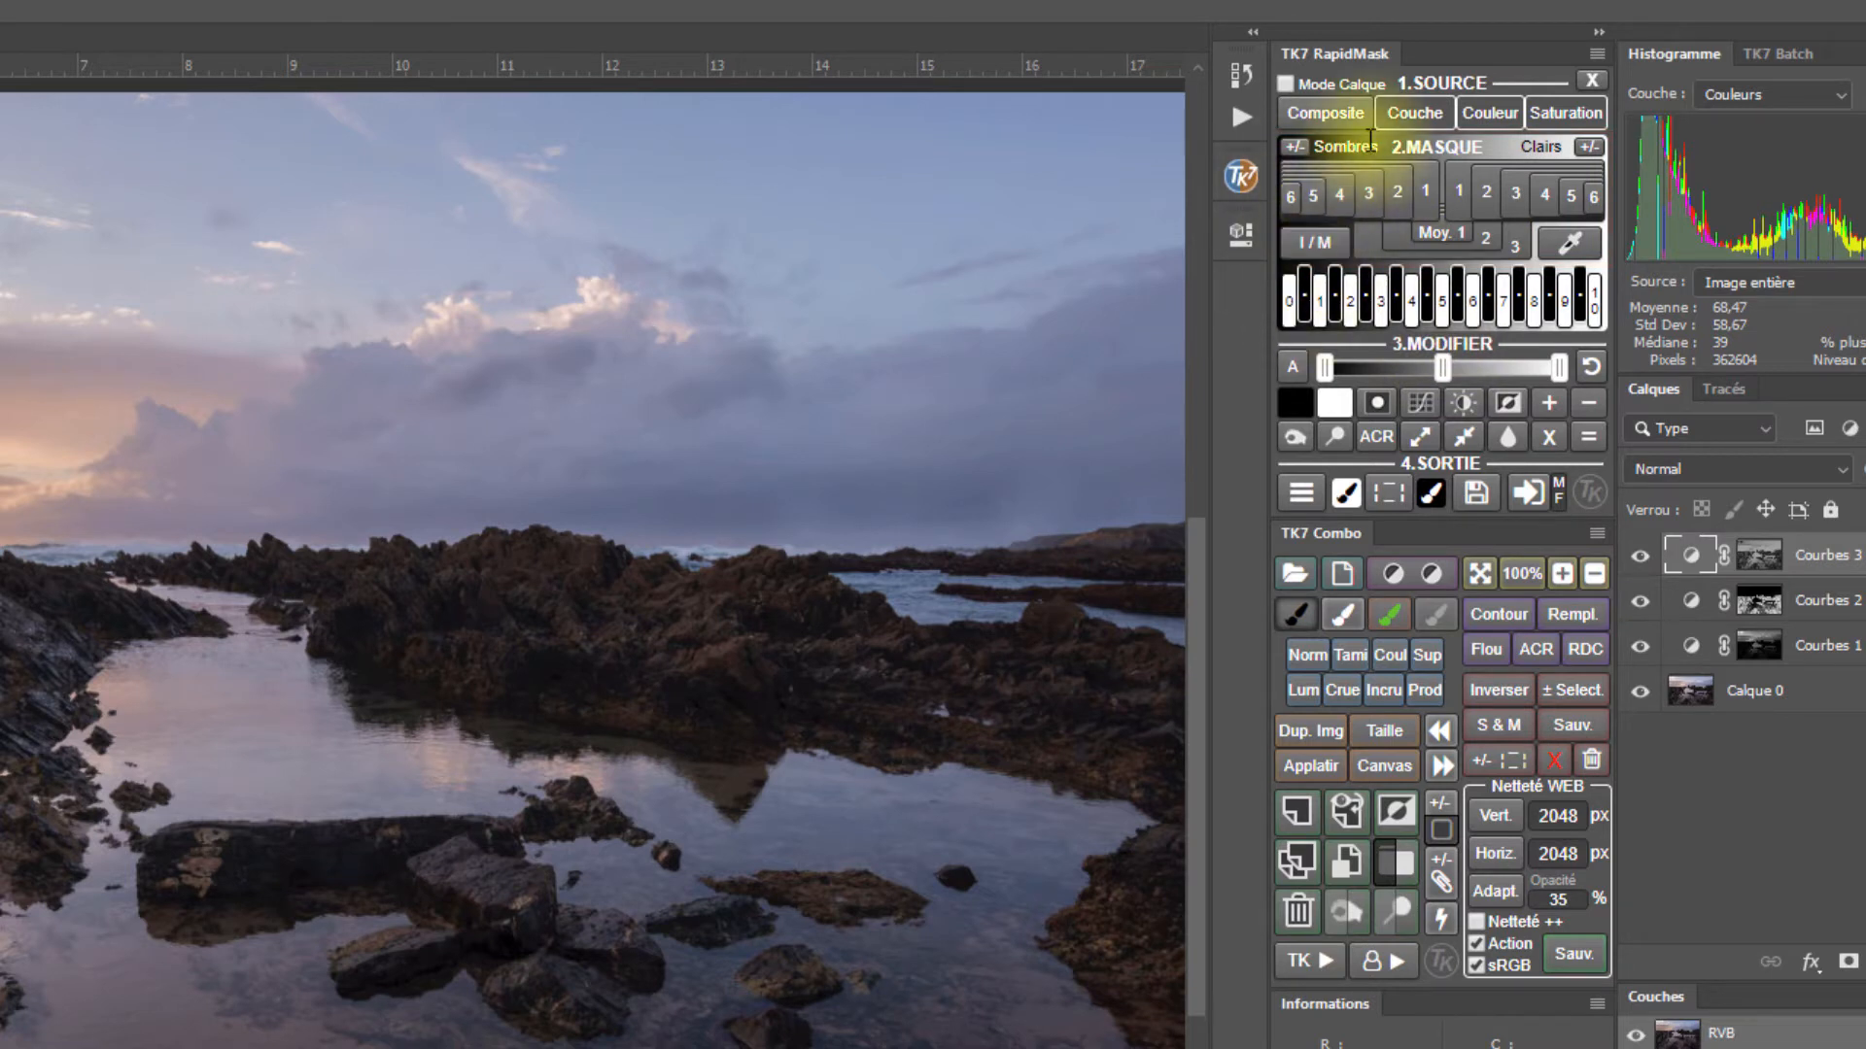
mouse_move(1480, 124)
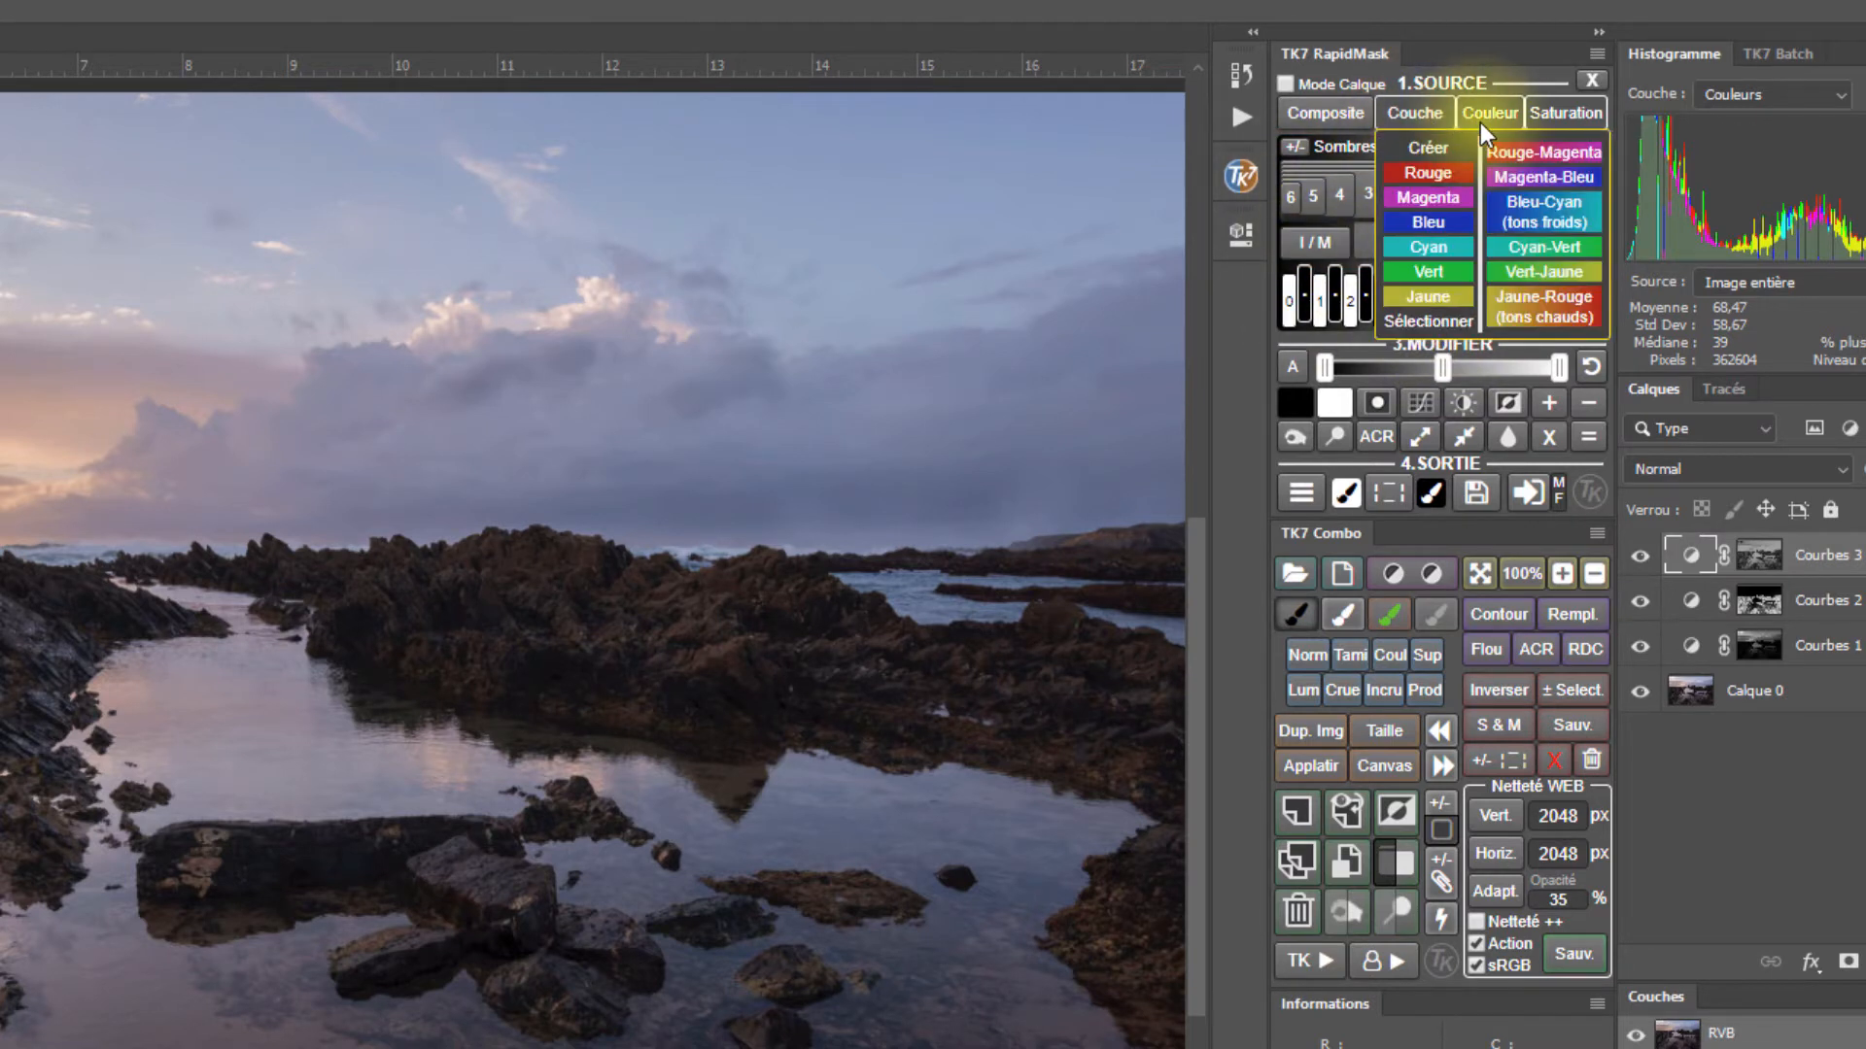